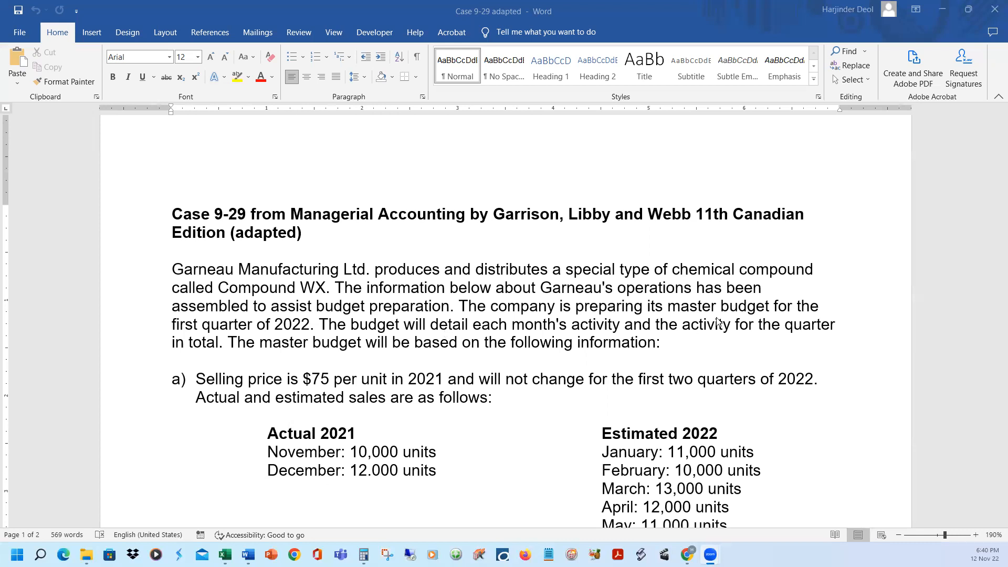
# Read through the Case 9-29 document from the introduction to the list of required budgets, then return to the sales data in item a
pyautogui.scroll(-2, 719, 322)
pyautogui.scroll(1, 733, 328)
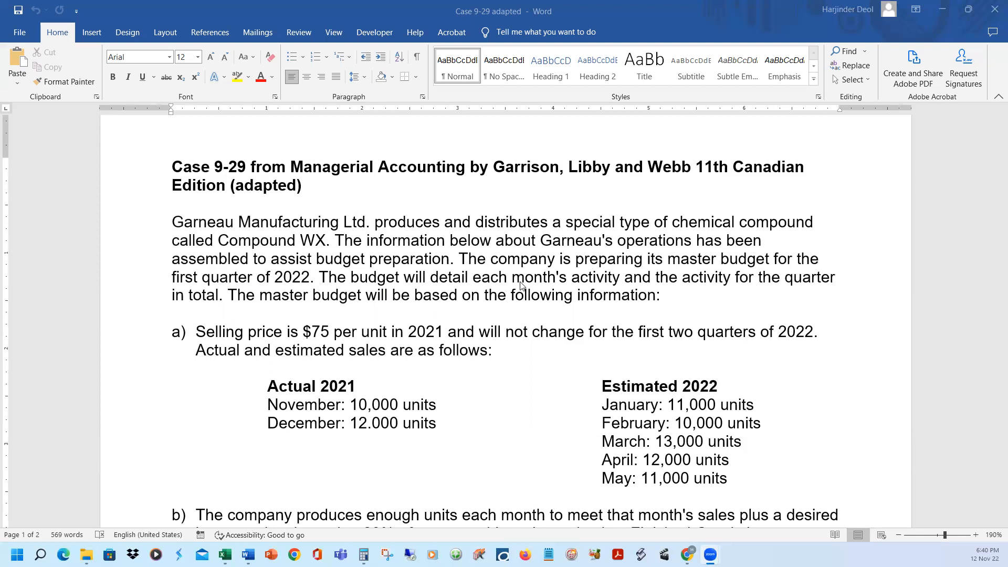
pyautogui.scroll(-3, 782, 371)
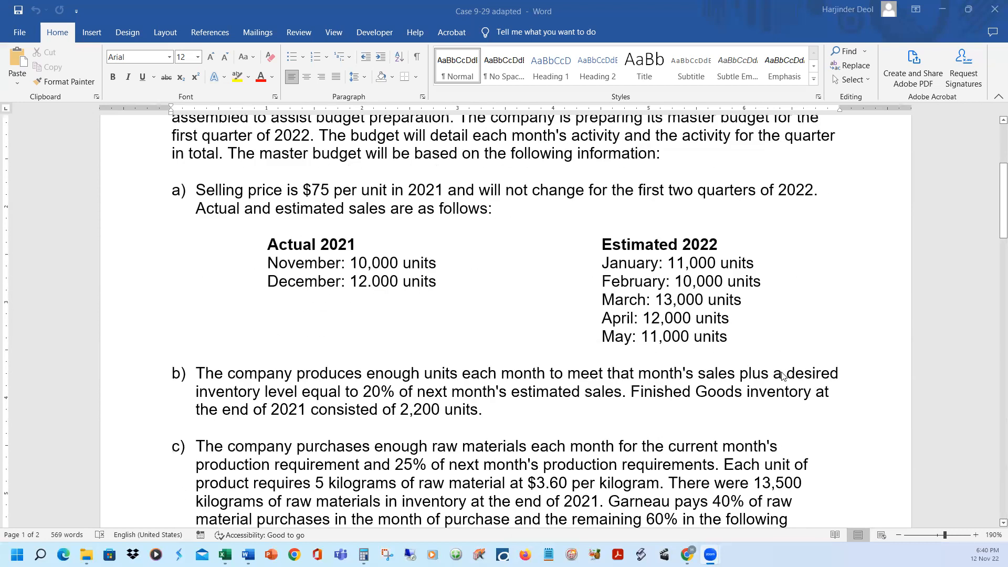
pyautogui.scroll(-20, 782, 374)
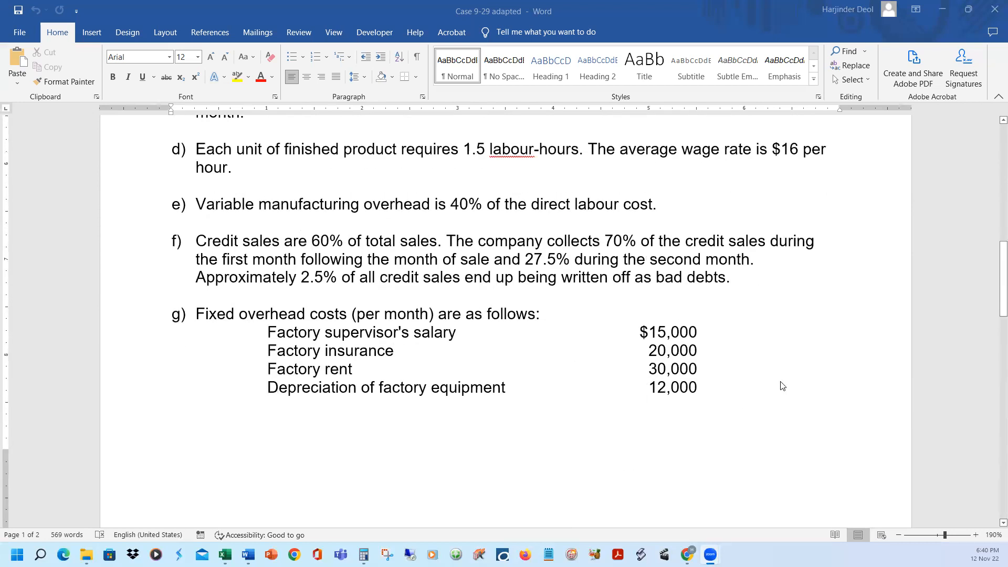
pyautogui.scroll(-5, 782, 391)
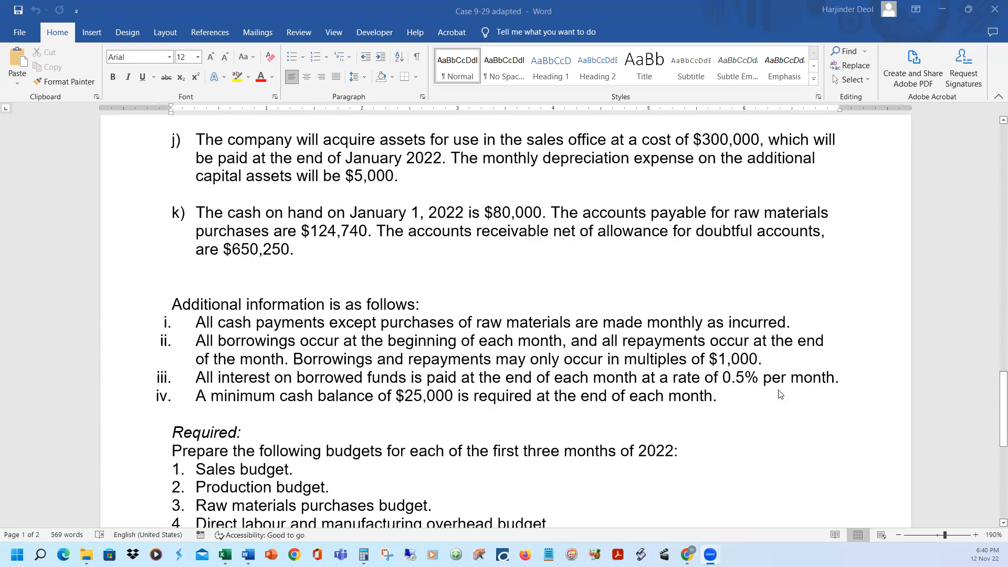
pyautogui.scroll(-3, 779, 394)
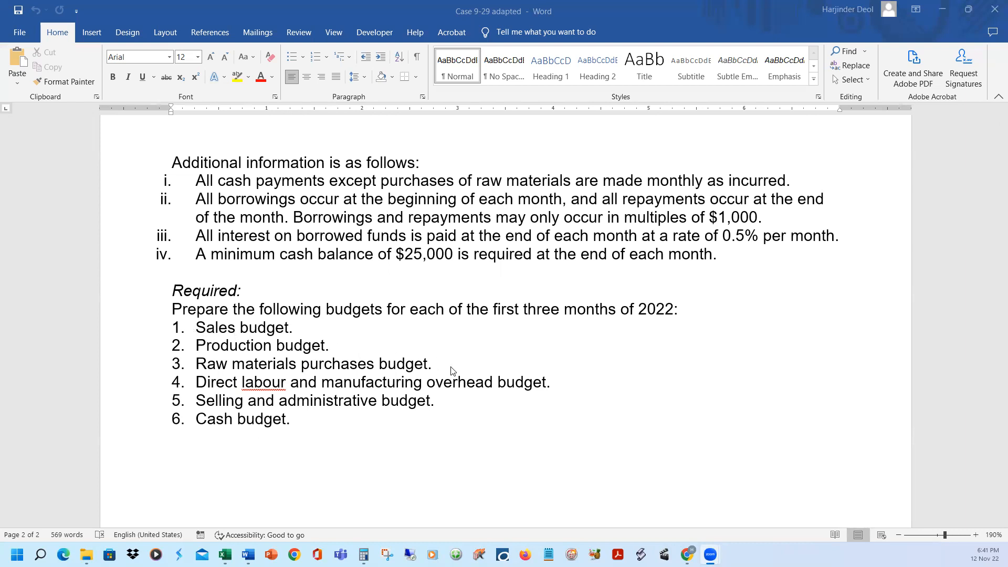
pyautogui.scroll(5, 506, 388)
pyautogui.scroll(10, 506, 392)
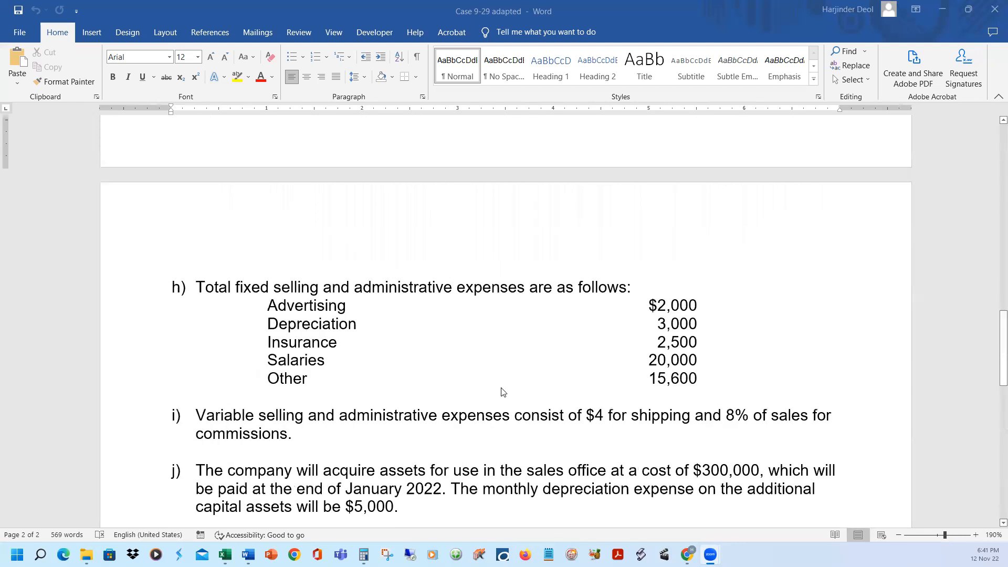
pyautogui.scroll(5, 497, 391)
pyautogui.scroll(4, 497, 391)
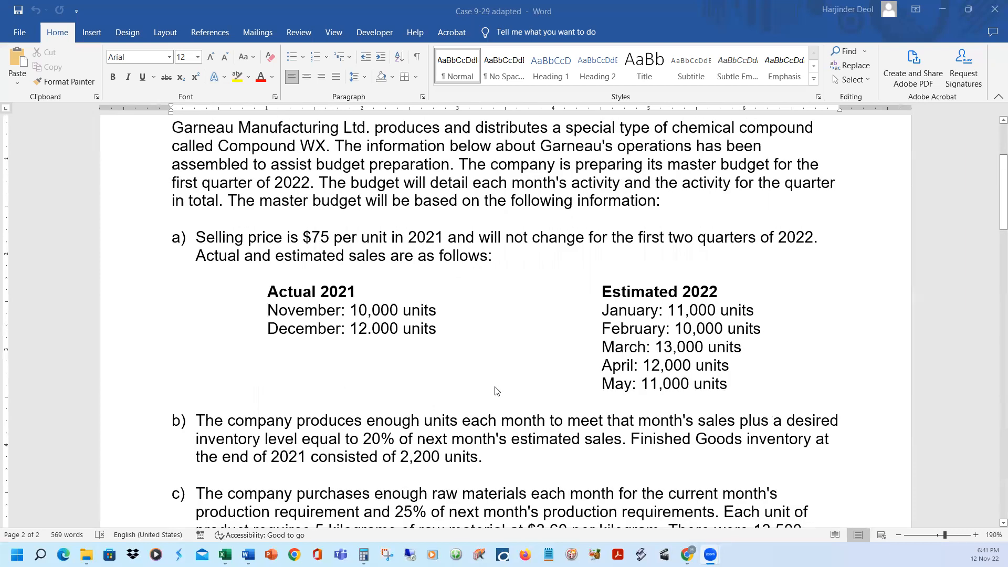
pyautogui.scroll(1, 497, 391)
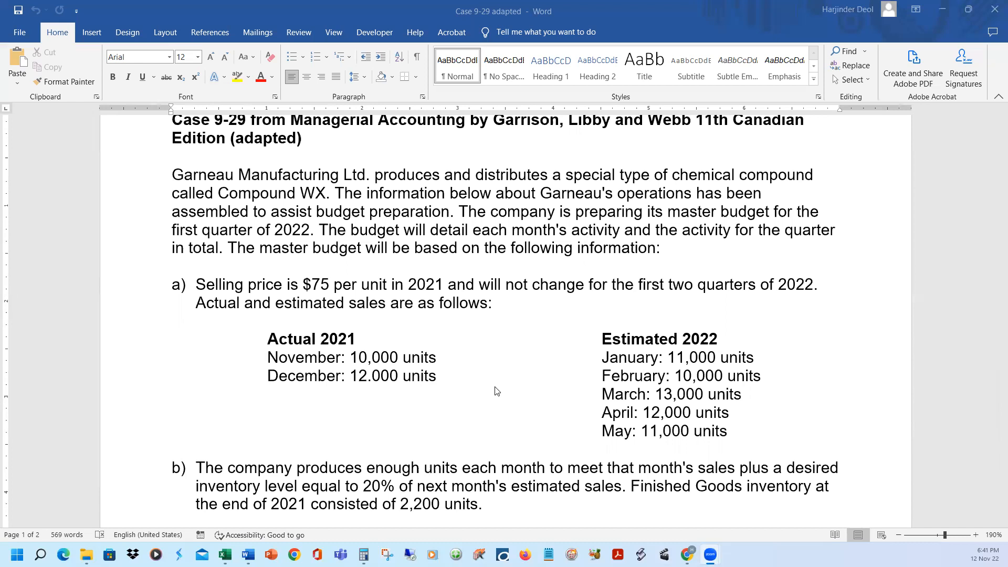
# Review the January and February 2022 estimated sales in the case and compare them with the sales budget layout in the Excel solution workbook
pyautogui.moveTo(597, 356); pyautogui.dragTo(746, 356)
pyautogui.moveTo(601, 376); pyautogui.dragTo(750, 376)
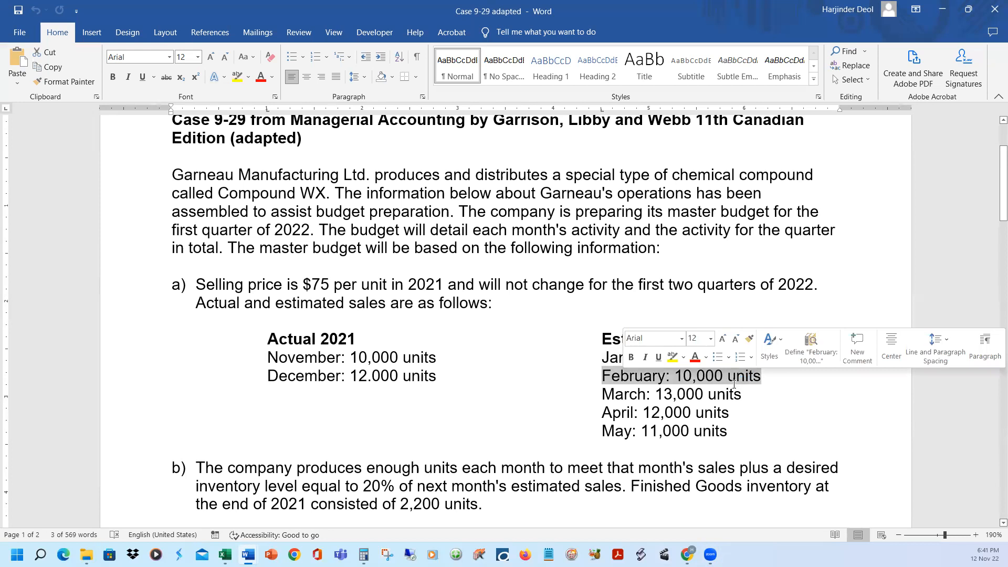
pyautogui.click(758, 410)
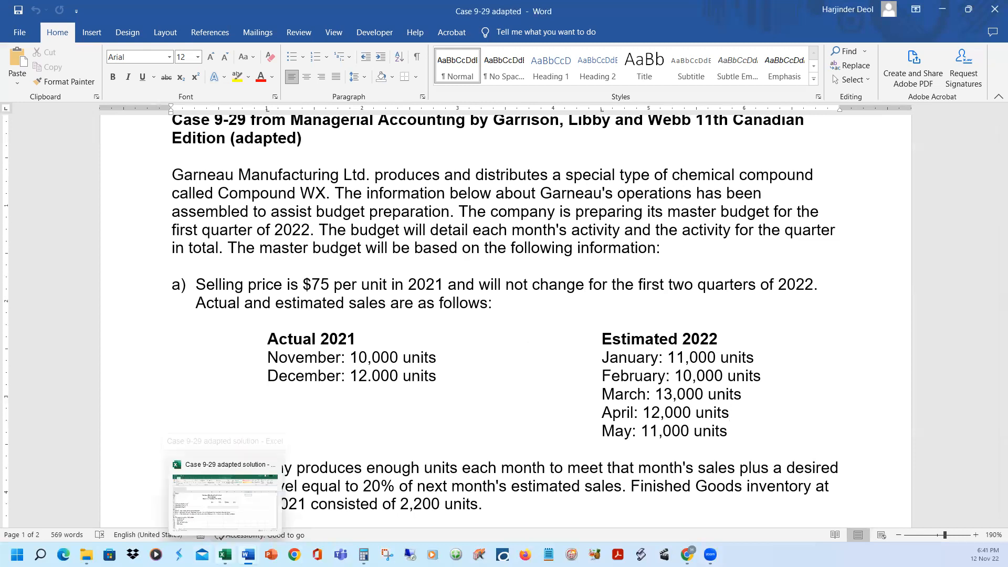
pyautogui.click(223, 554)
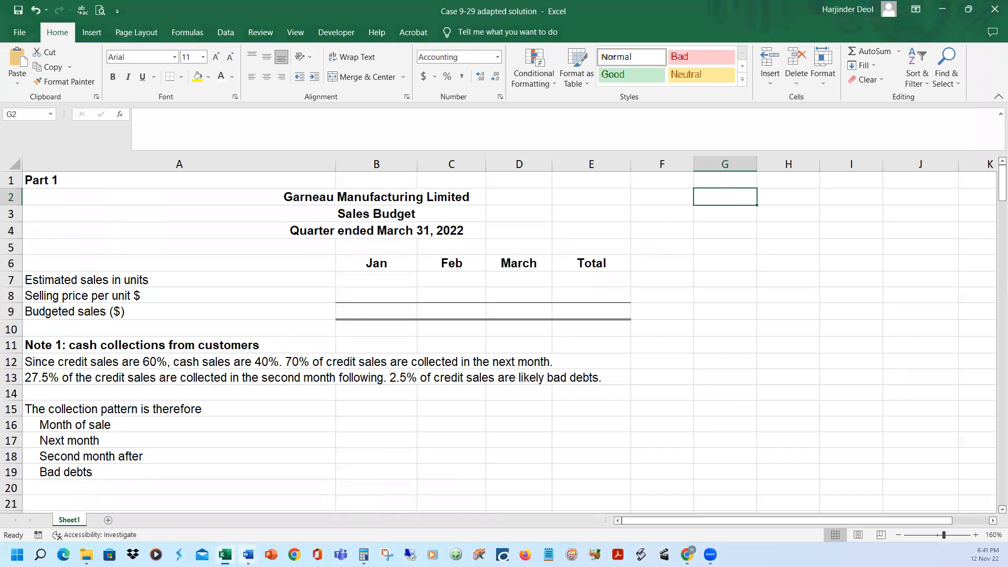
pyautogui.moveTo(248, 554)
pyautogui.click(299, 520)
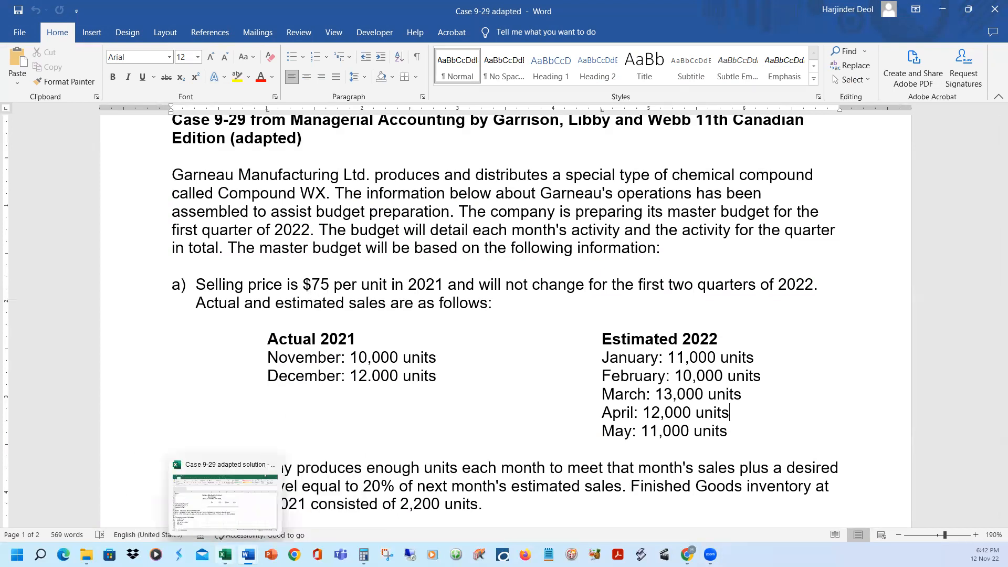
# Switch to the Excel solution workbook and reveal the estimated sales and selling price figures in rows 7 and 8 with a black font colour
pyautogui.click(225, 554)
pyautogui.click(11, 280)
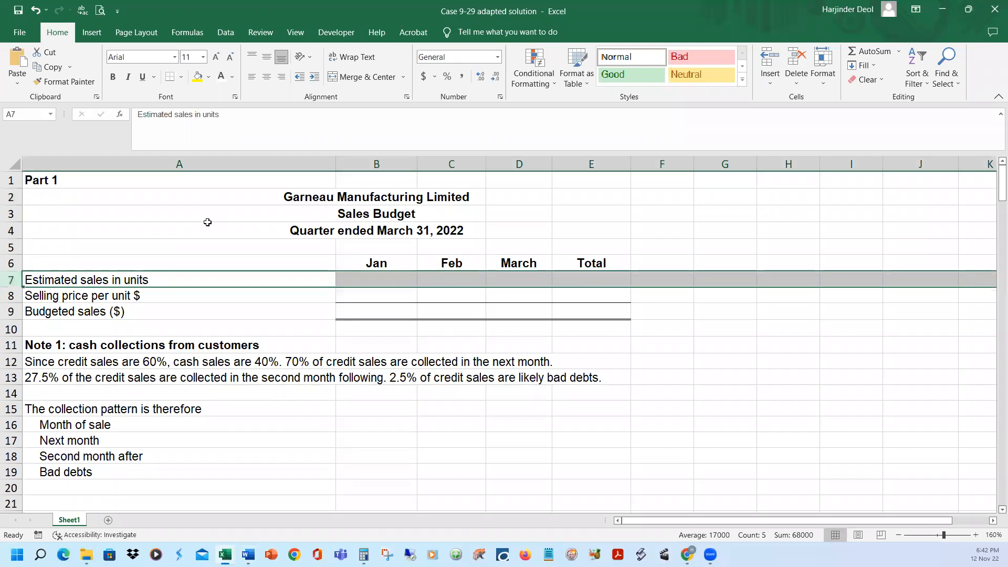
pyautogui.click(231, 77)
pyautogui.click(237, 92)
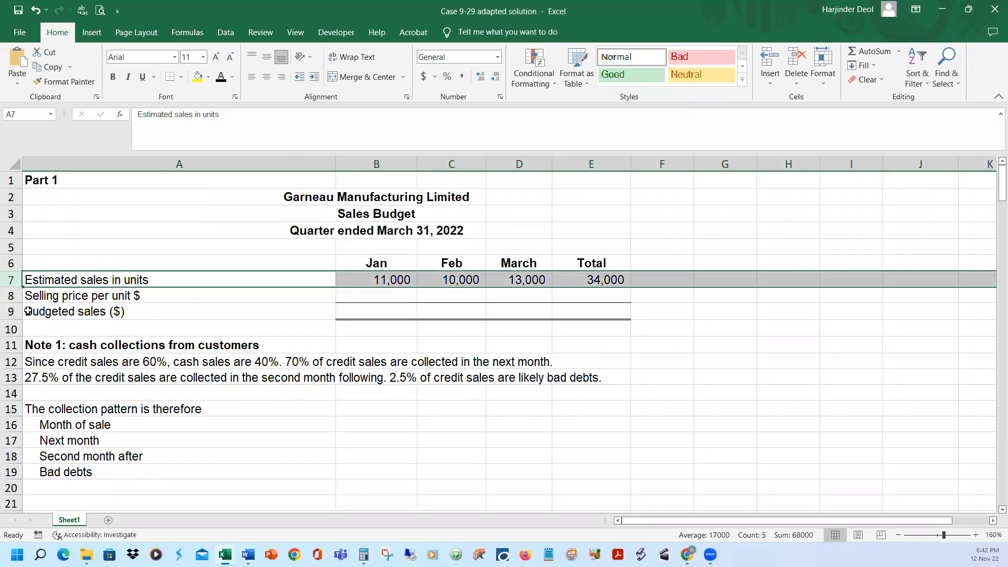
pyautogui.click(11, 296)
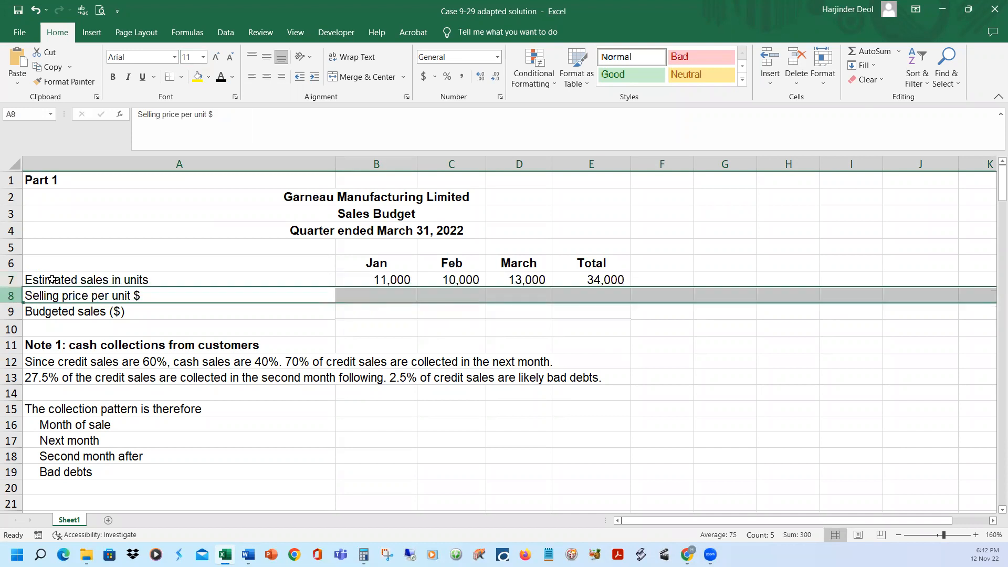
pyautogui.click(221, 77)
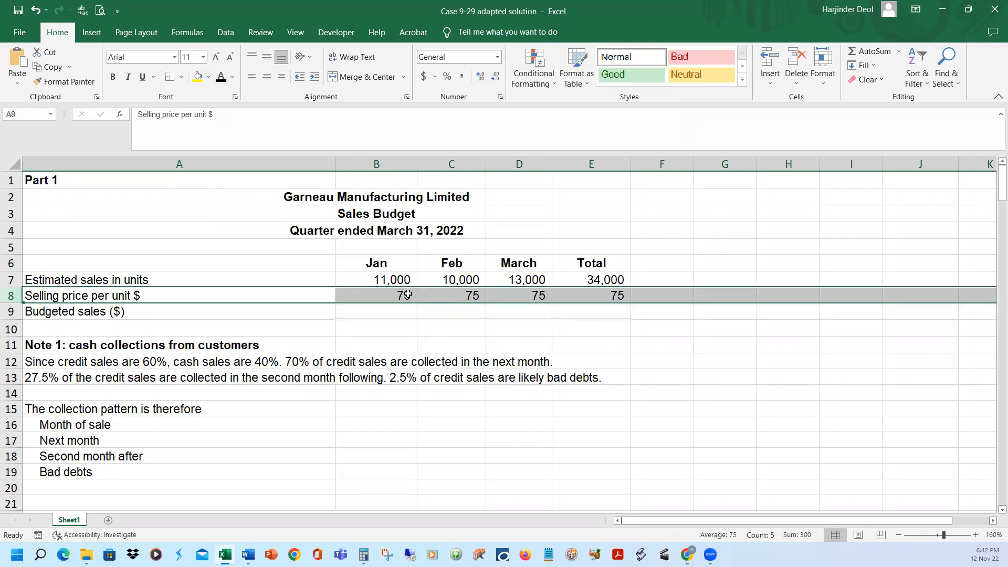
# Inspect the total estimated units formula in E7 and the selling price entries in B8:E8 of the sales budget
pyautogui.click(630, 291)
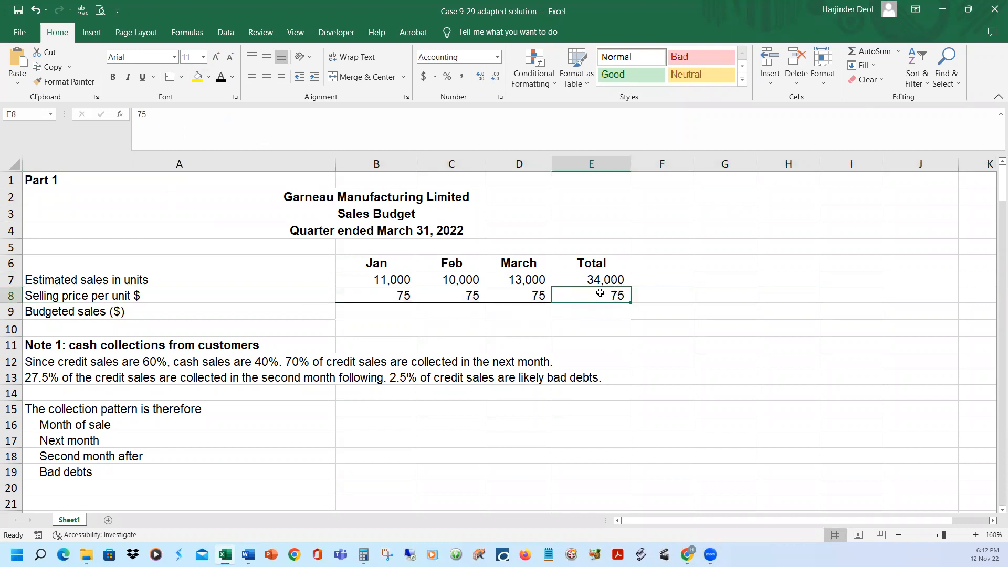
pyautogui.click(619, 279)
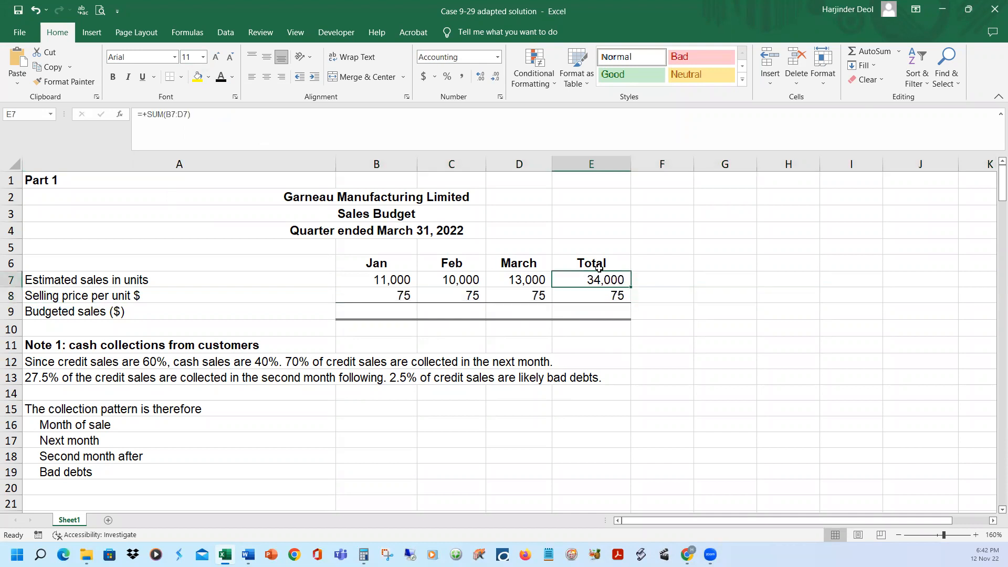
pyautogui.click(254, 111)
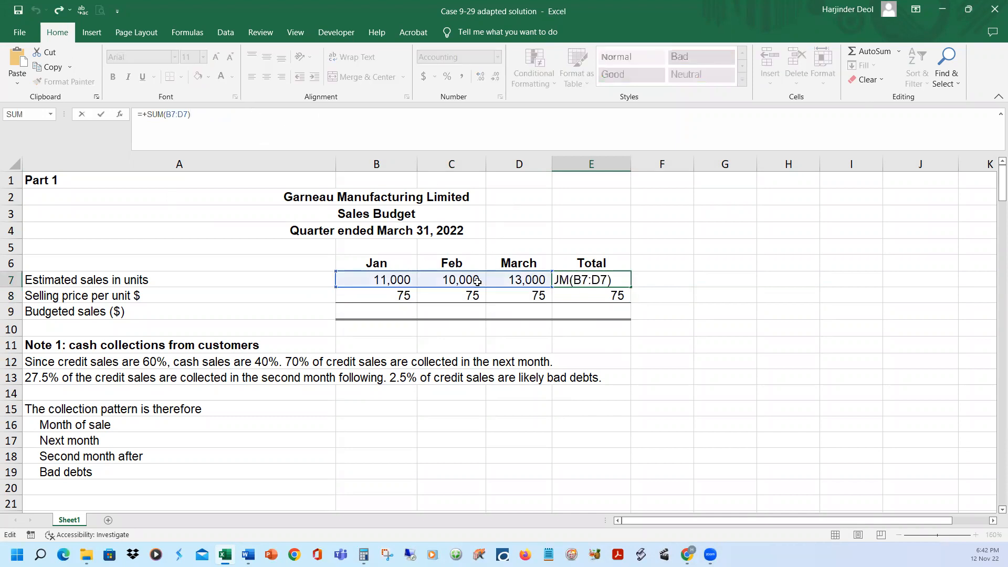
pyautogui.press('Return')
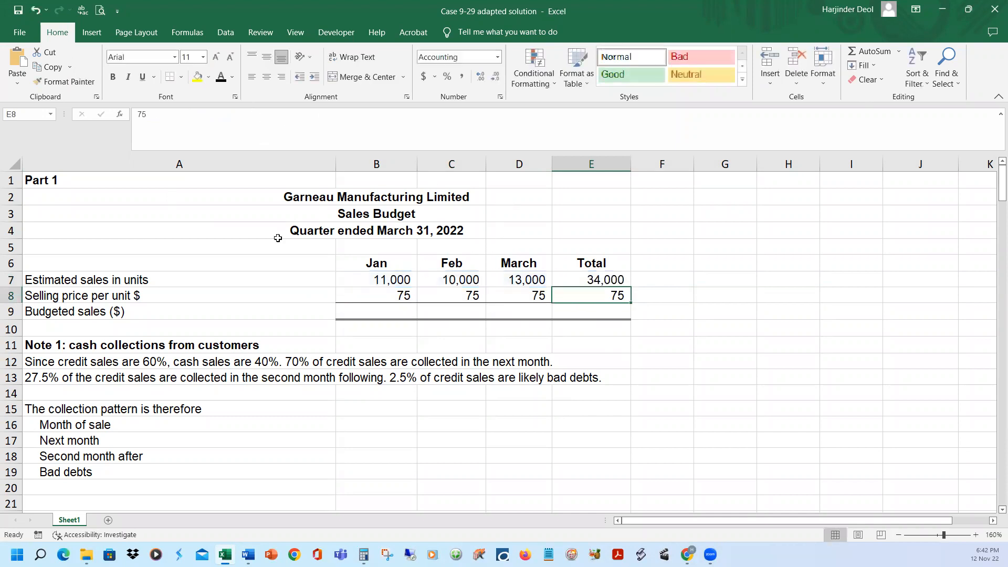
pyautogui.click(262, 115)
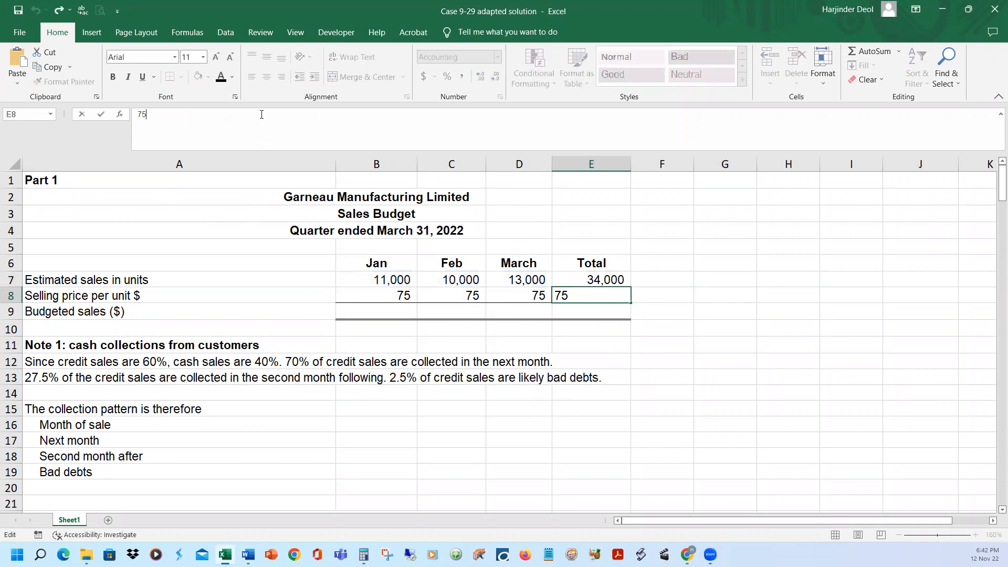
pyautogui.moveTo(382, 292); pyautogui.dragTo(520, 290)
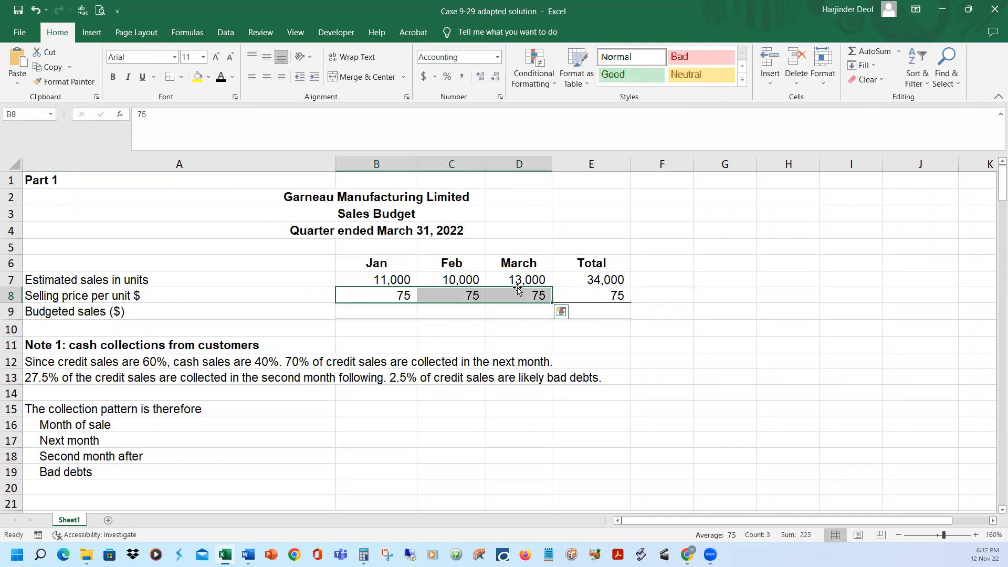
pyautogui.press('Tab')
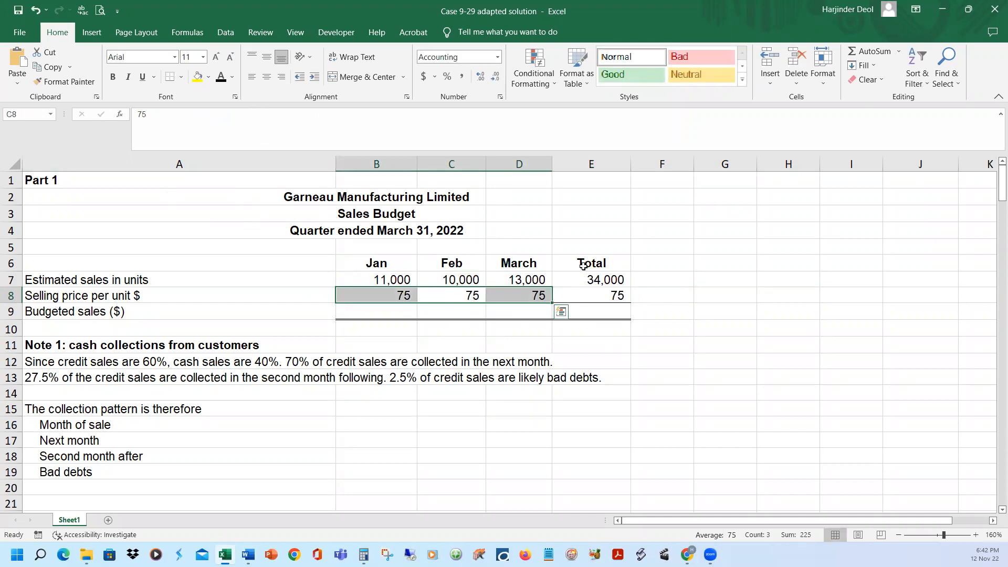
pyautogui.click(642, 261)
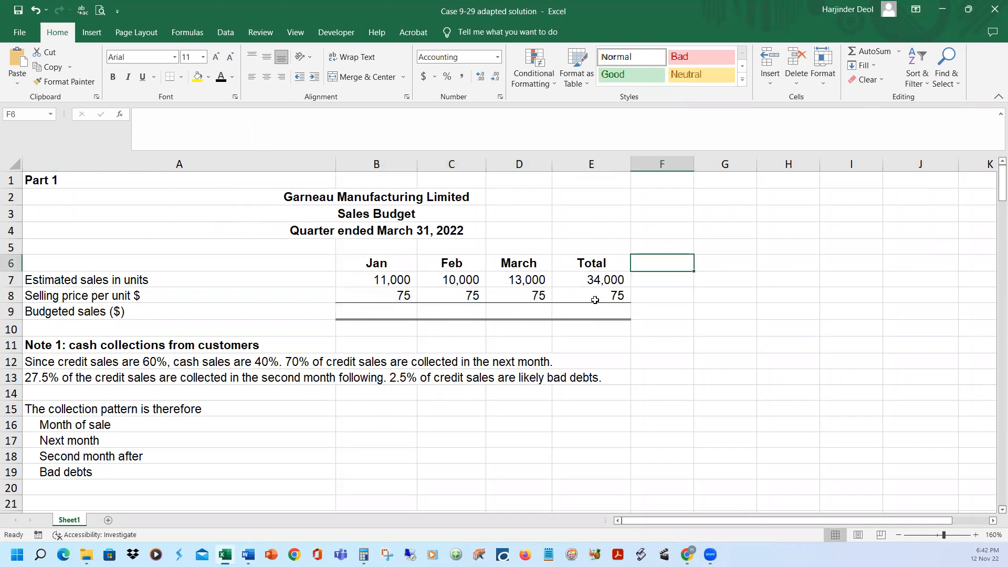
# Reveal the budgeted sales amounts in B9:E9 by setting their font colour to black
pyautogui.click(397, 280)
pyautogui.click(399, 296)
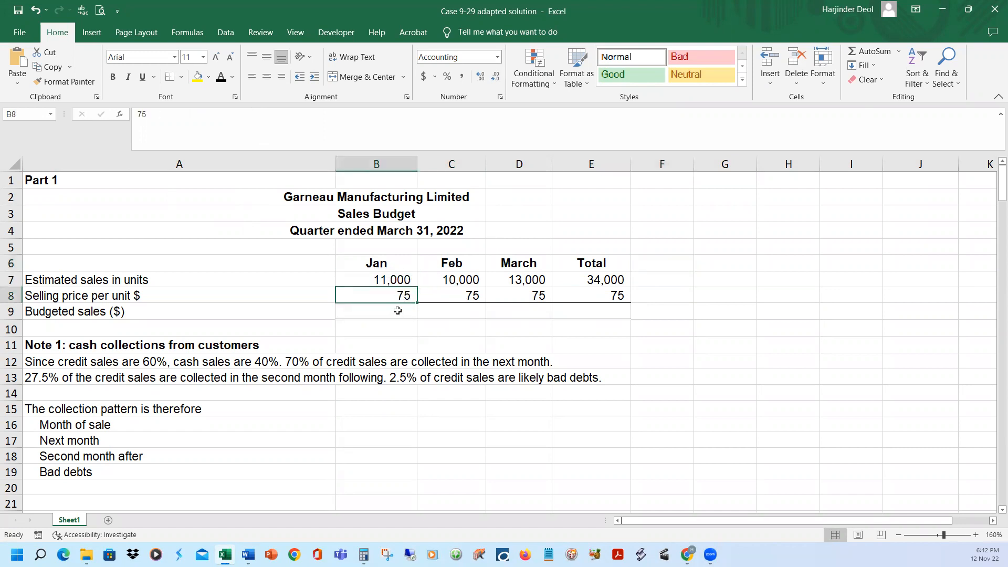
pyautogui.moveTo(398, 311); pyautogui.dragTo(604, 311)
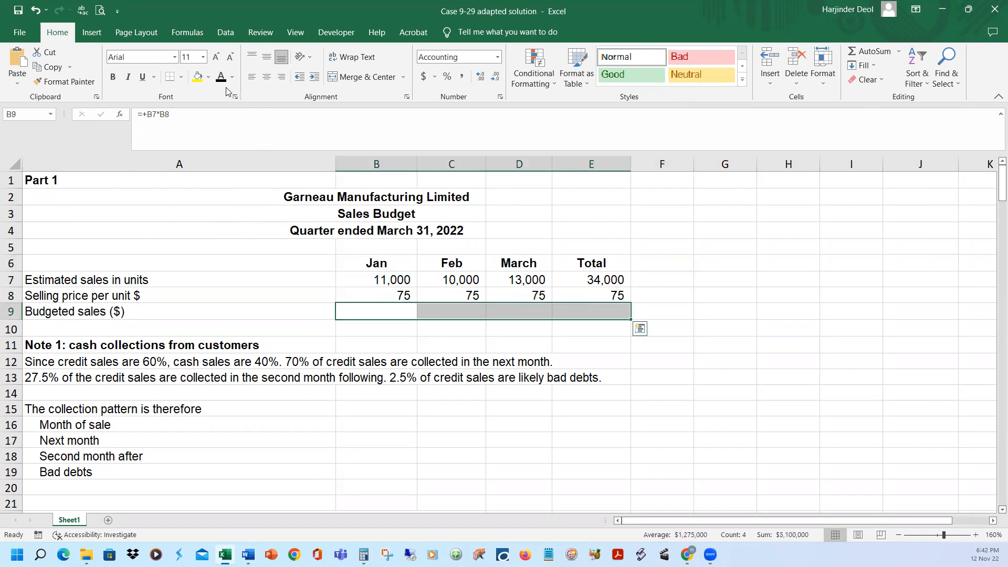
pyautogui.click(220, 80)
pyautogui.click(722, 298)
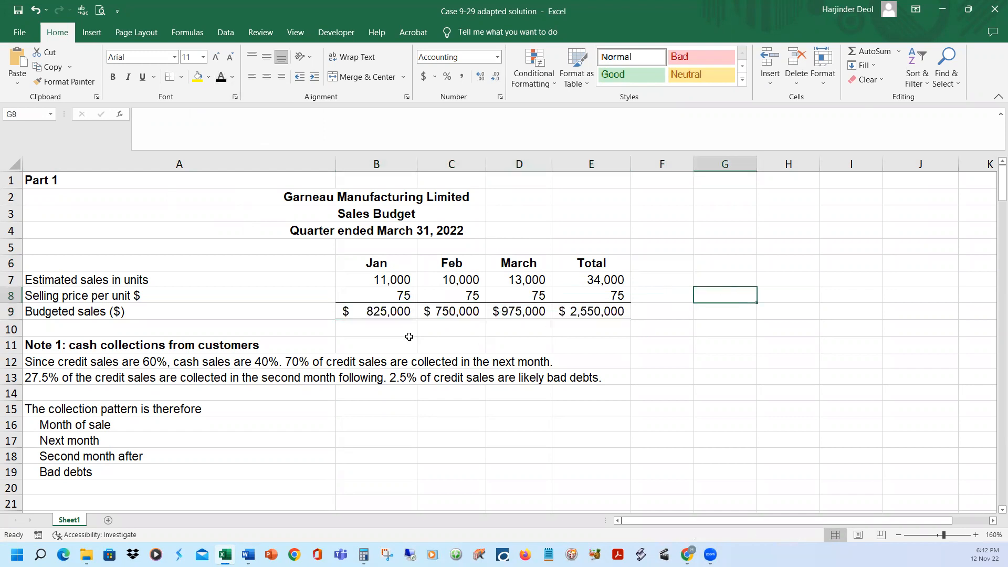
# Inspect the budgeted sales formulas for January, February, March and the quarter total in row 9
pyautogui.click(393, 314)
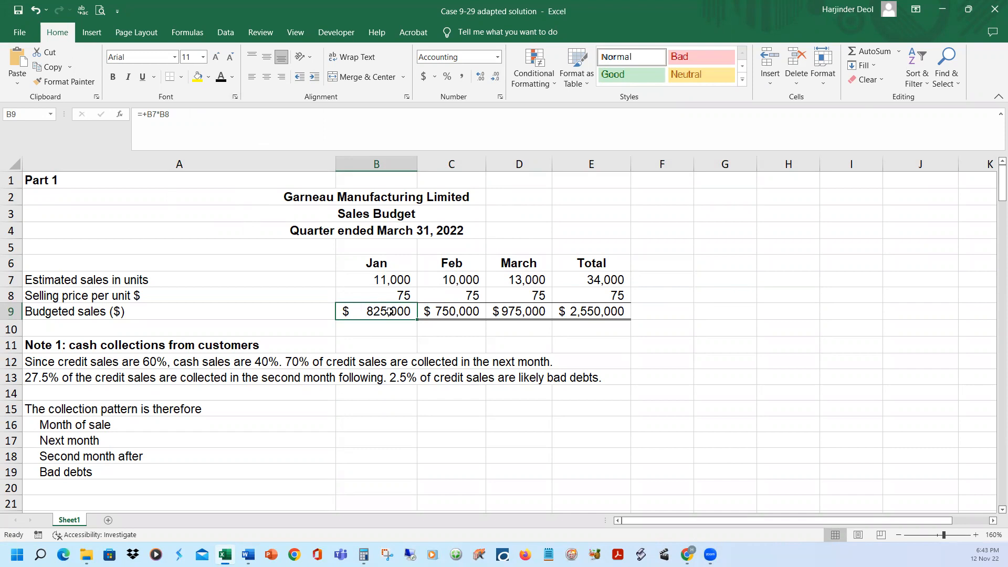
pyautogui.click(461, 317)
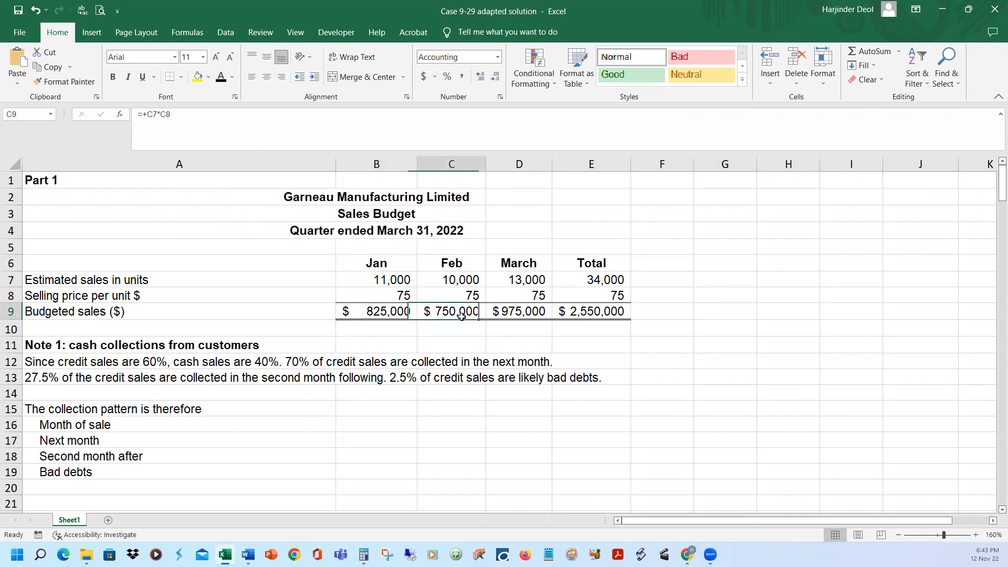
pyautogui.click(521, 314)
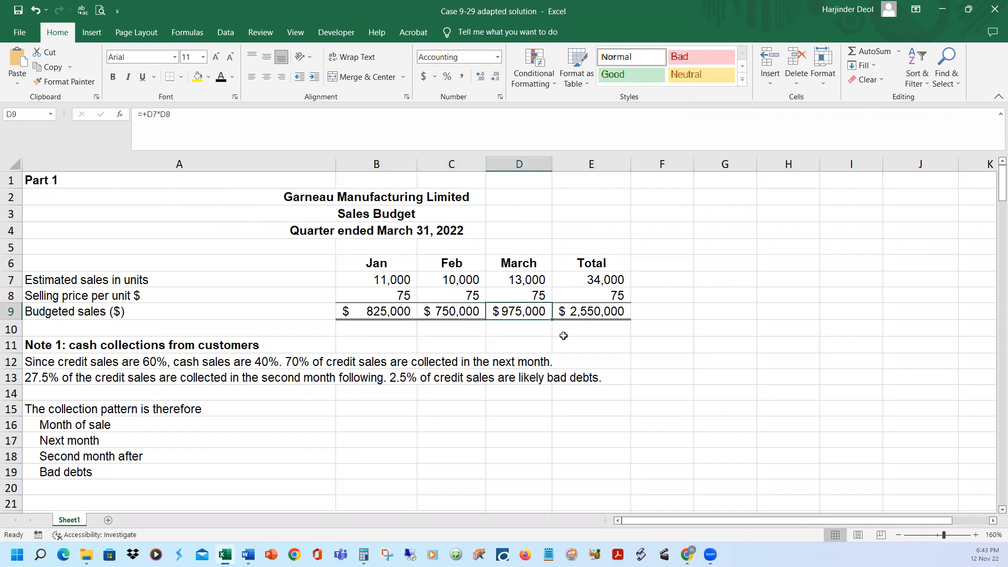
pyautogui.click(585, 316)
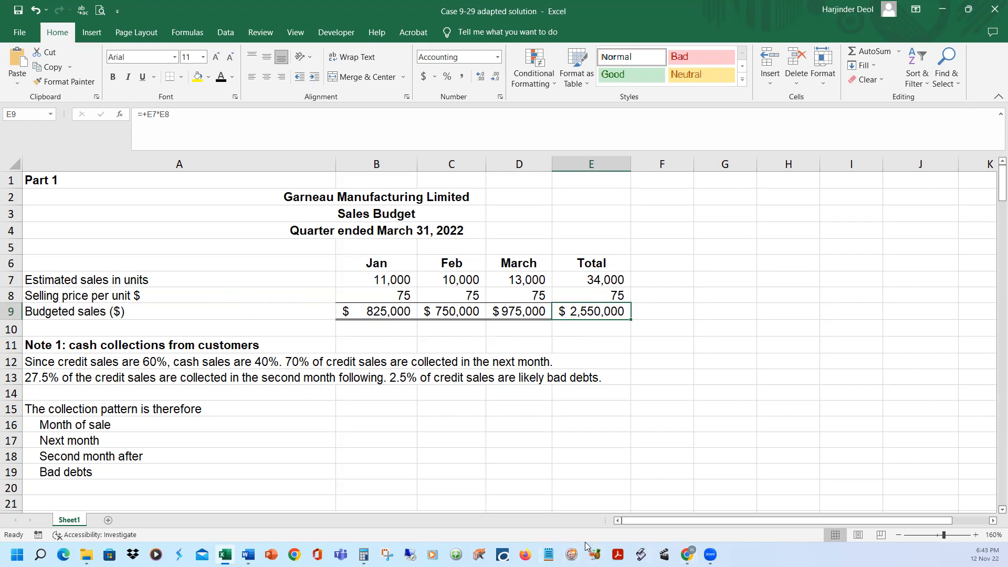
# Switch to the Case 9-29 document in Word and select the sentence "Credit sales are 60% of total sales." in item f
pyautogui.moveTo(248, 554)
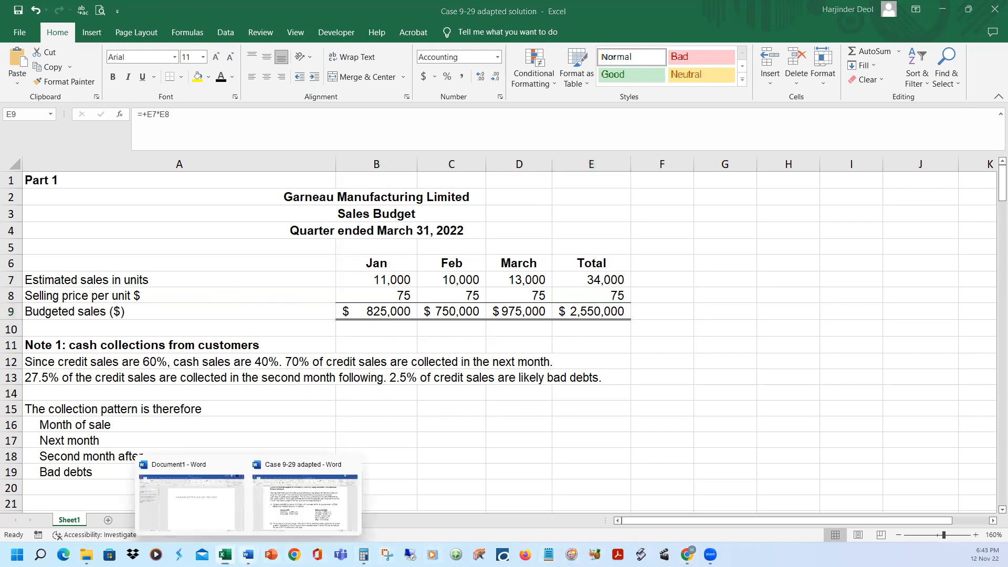
pyautogui.click(307, 499)
pyautogui.scroll(-2, 666, 369)
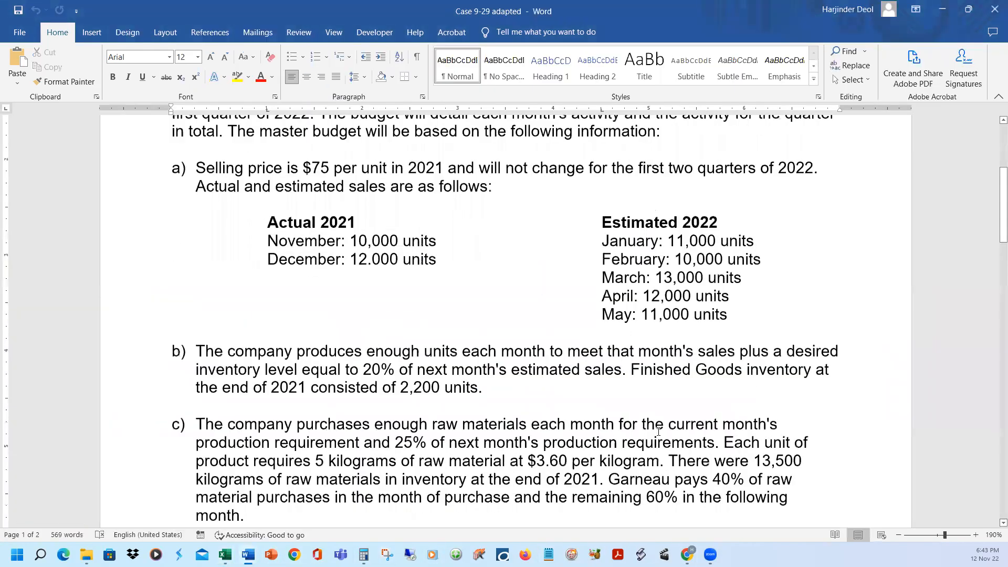
pyautogui.scroll(-2, 658, 434)
pyautogui.scroll(-3, 657, 437)
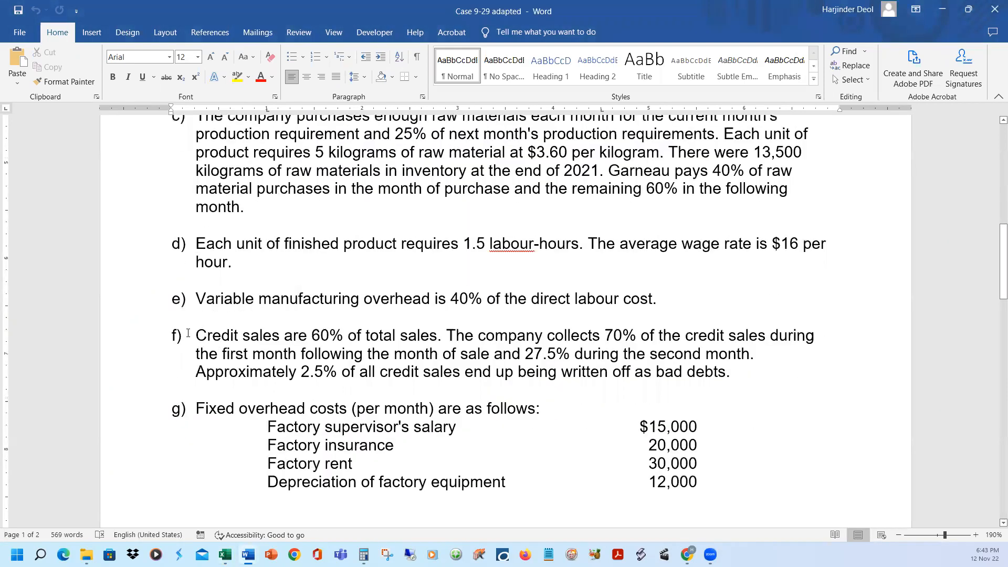
pyautogui.moveTo(200, 340); pyautogui.dragTo(443, 339)
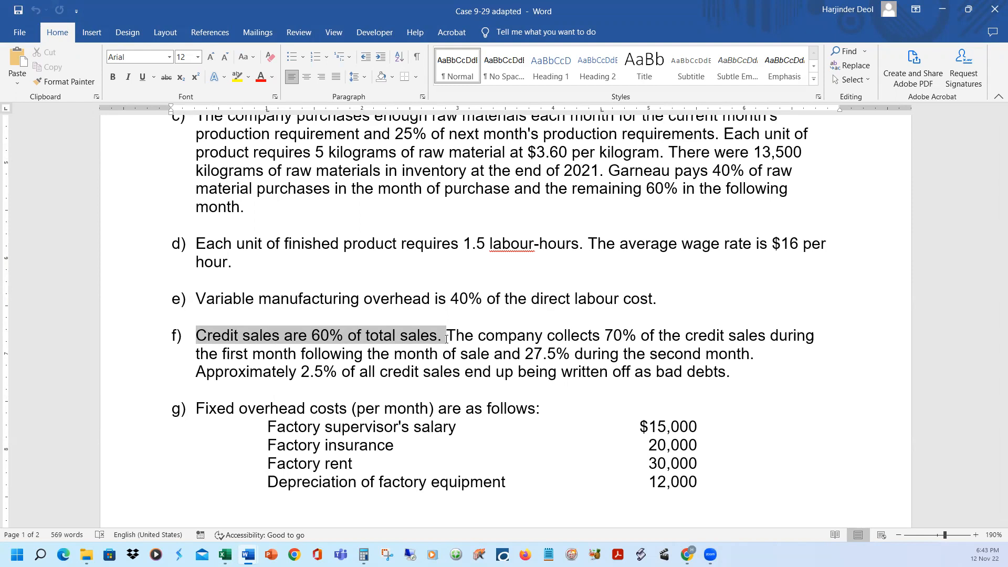
# Highlight item f's credit collection terms in turn: 70% in the first month, 27.5% in the second month and 2.5% bad debts
pyautogui.click(444, 334)
pyautogui.moveTo(449, 333); pyautogui.dragTo(479, 357)
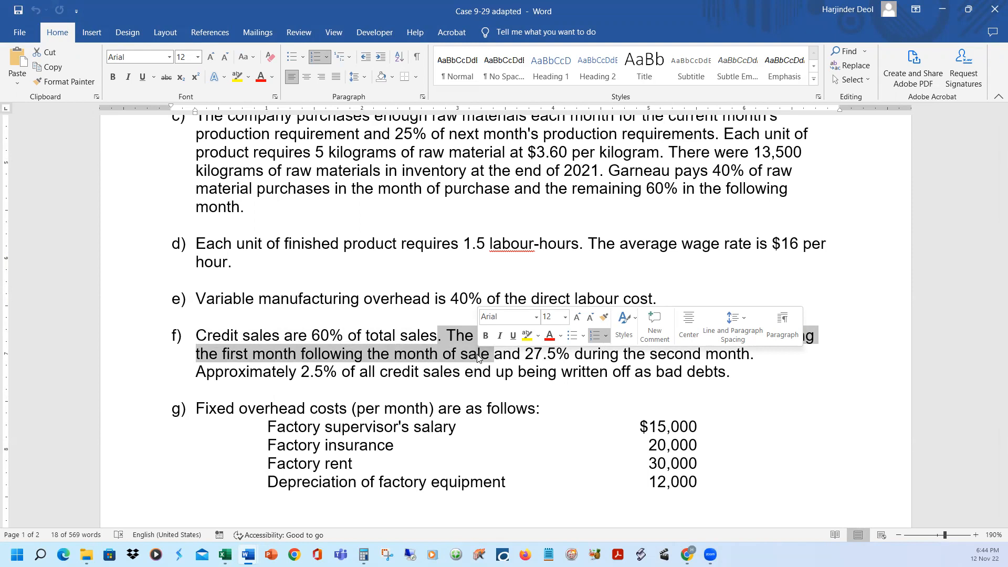
pyautogui.click(378, 336)
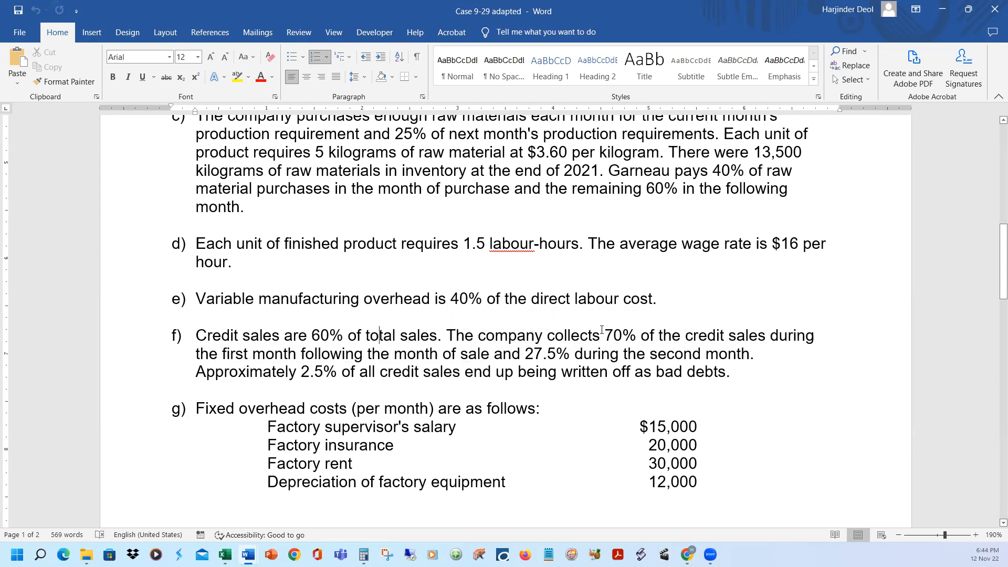
pyautogui.moveTo(525, 353); pyautogui.dragTo(725, 358)
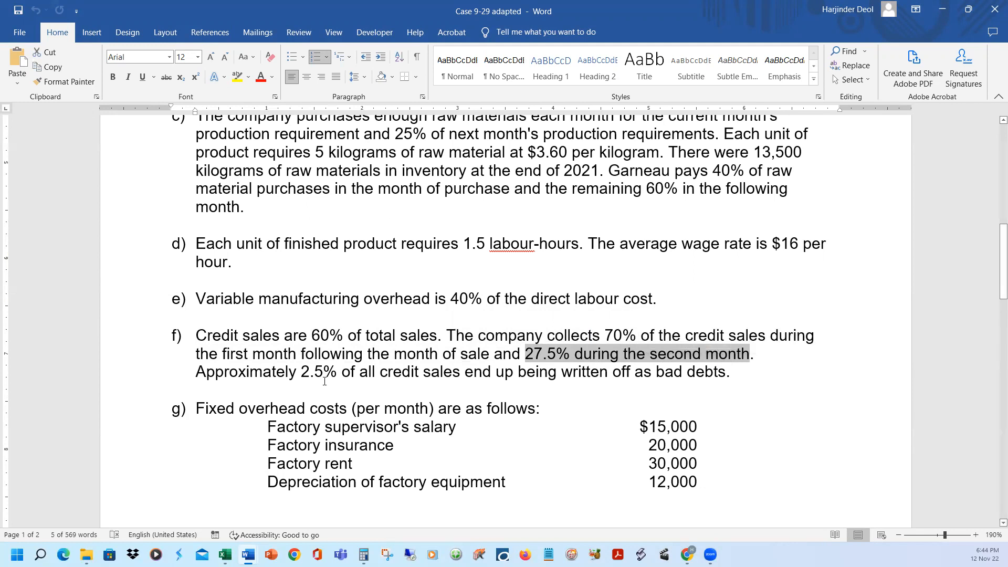
pyautogui.moveTo(299, 367); pyautogui.dragTo(707, 373)
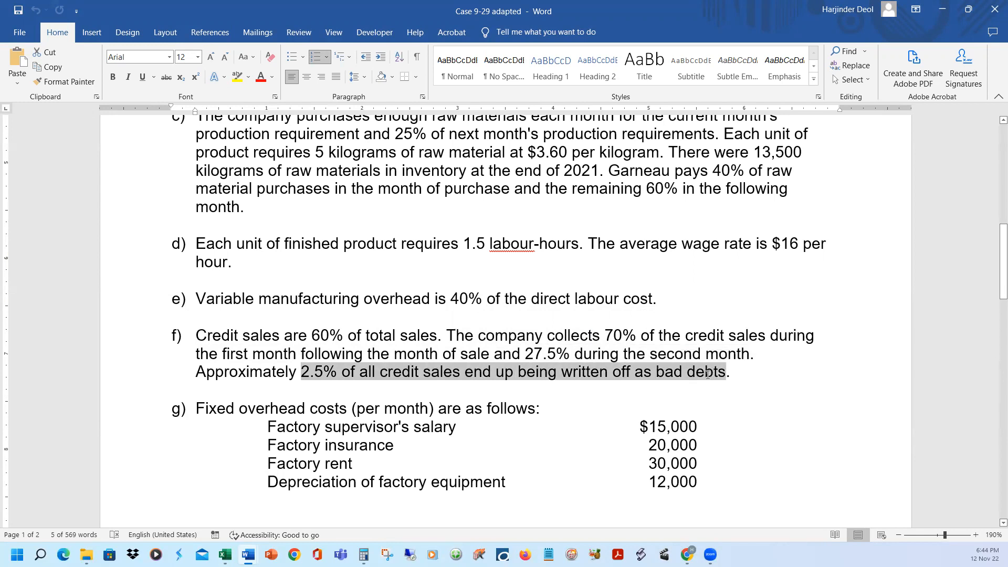
pyautogui.moveTo(707, 374); pyautogui.dragTo(707, 373)
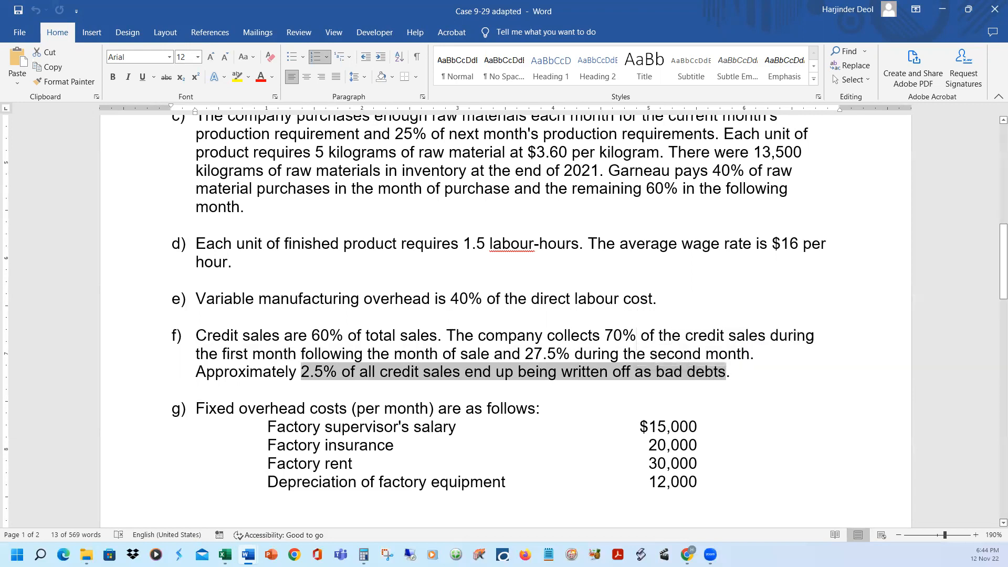
# Switch to the Case 9-29 solution workbook in Excel and reveal the month-of-sale percentage in row 16 with black font
pyautogui.moveTo(225, 555)
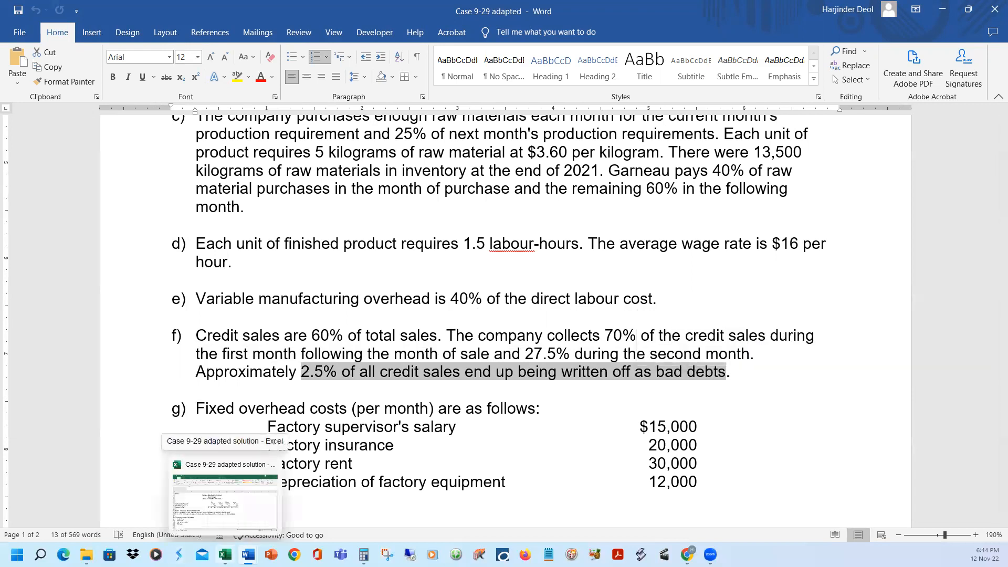
pyautogui.click(225, 499)
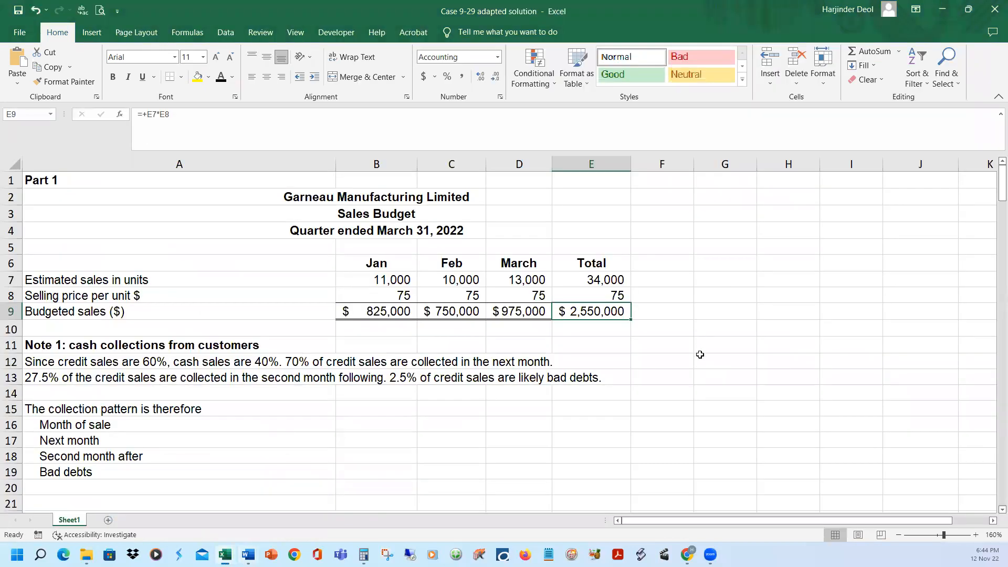
pyautogui.scroll(-1, 616, 357)
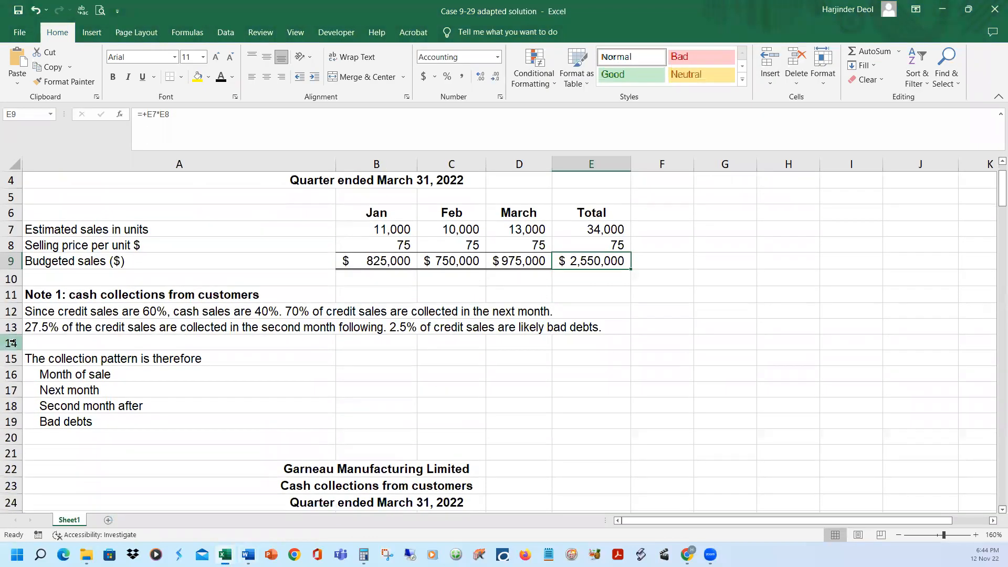
pyautogui.click(83, 315)
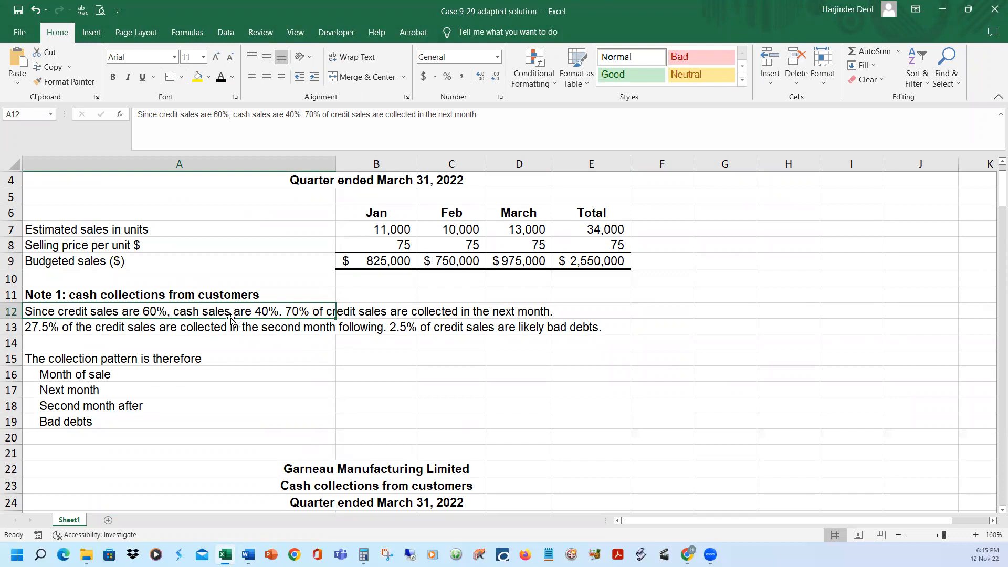
pyautogui.click(11, 374)
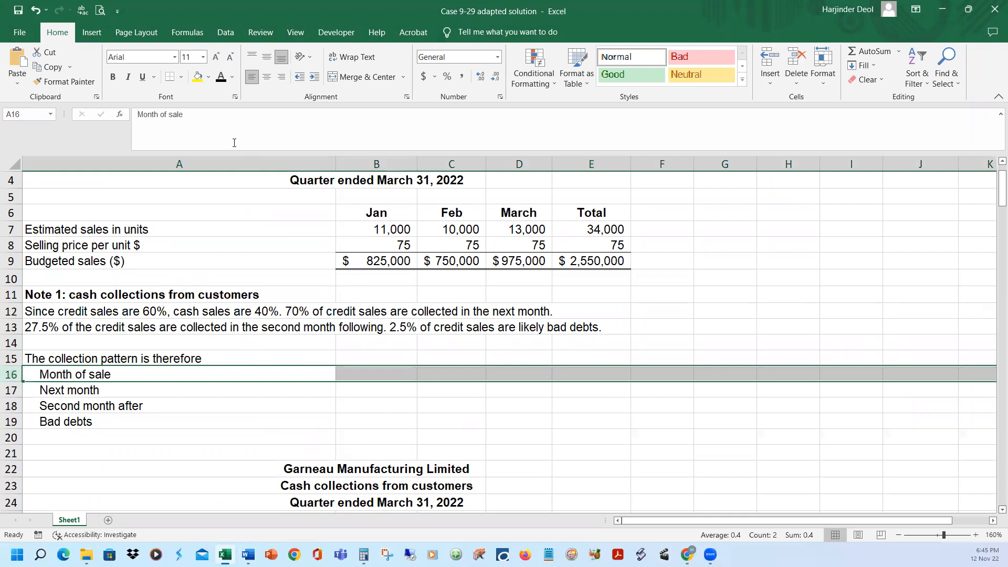
pyautogui.click(221, 78)
# Show the full next-month label in A17 and its percentage formula =0.7*0.6 in B17 in black font
pyautogui.click(32, 392)
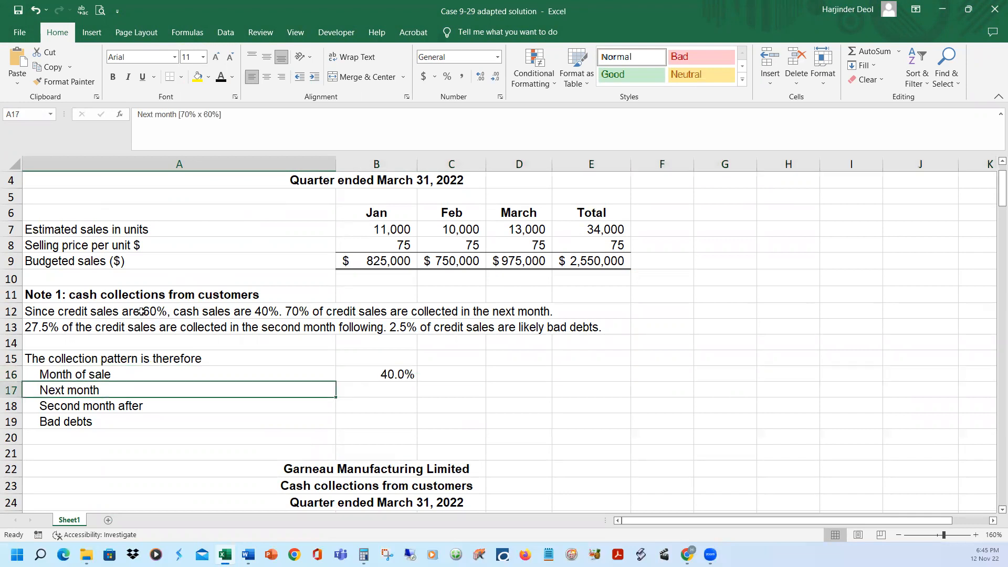
pyautogui.click(221, 78)
pyautogui.click(357, 393)
pyautogui.write('=0.7*0.6')
pyautogui.hotkey('ctrl', 'Return')
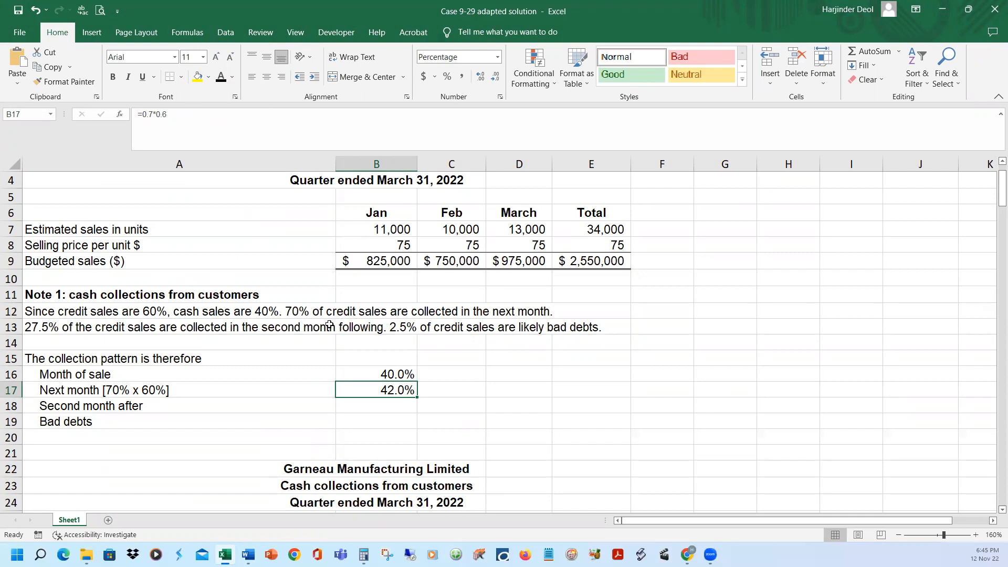
# Reveal the second-month-after label in A18 and its percentage formula =0.275*0.6 in B18 with black font
pyautogui.click(40, 328)
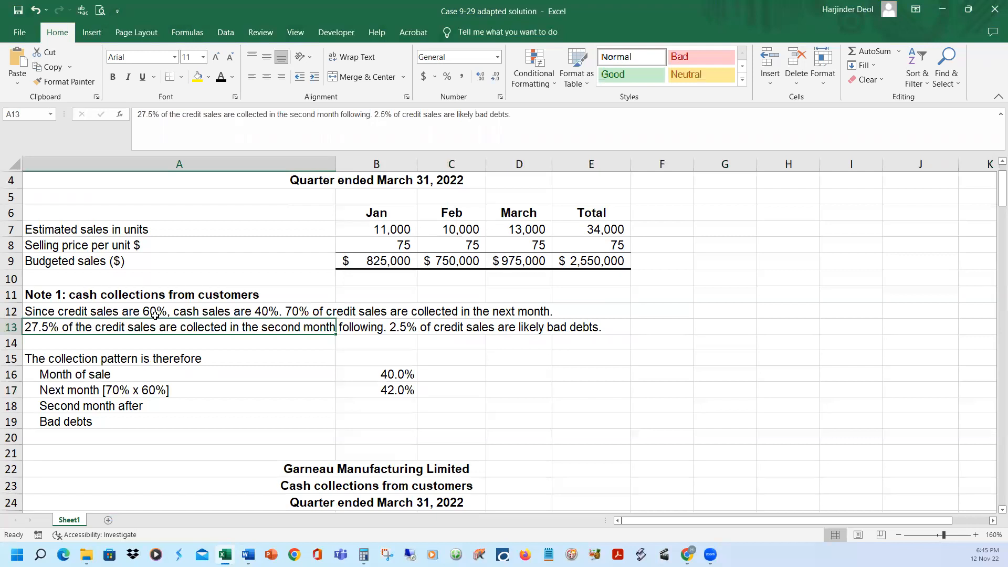
pyautogui.click(151, 406)
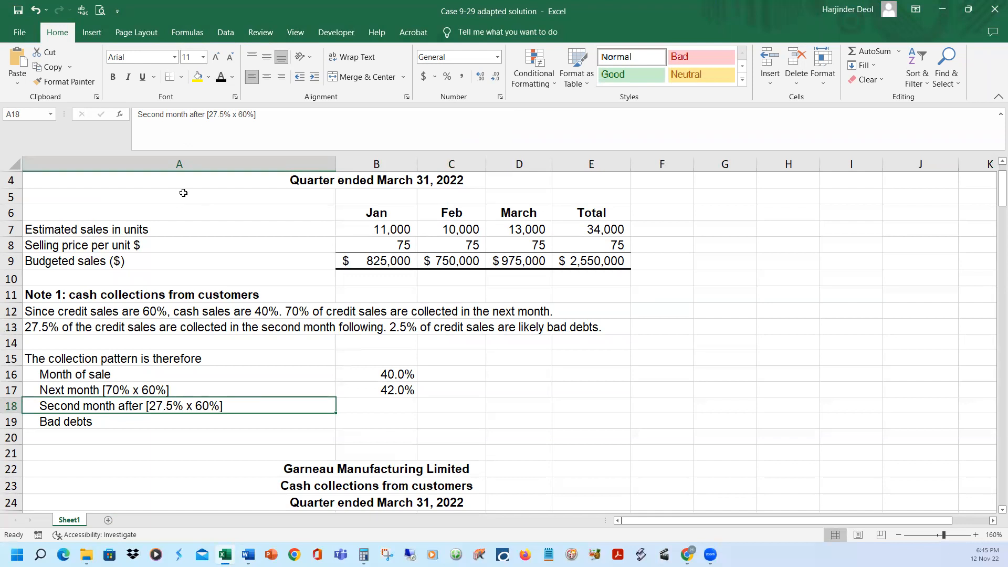
pyautogui.click(371, 408)
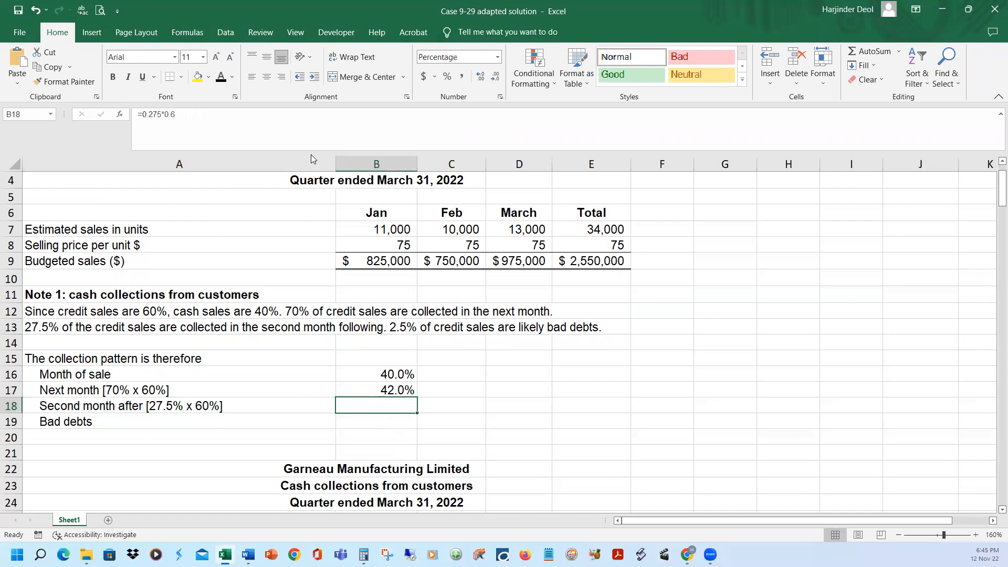
pyautogui.click(221, 76)
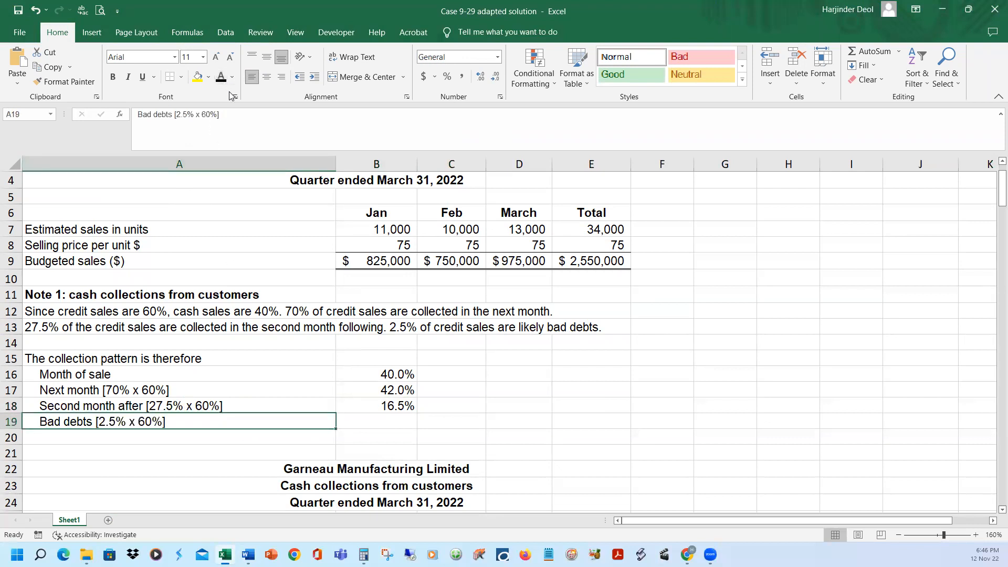
# Reveal the bad debts percentage =0.025*0.6 in B19 and the collection pattern total =SUM(B16:B19) in B20 with black font
pyautogui.click(393, 420)
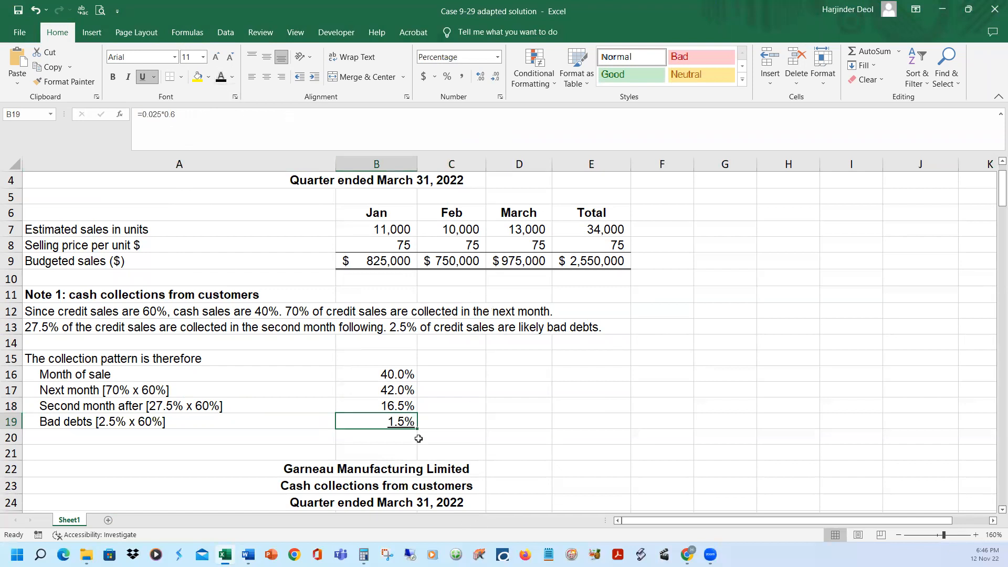
pyautogui.moveTo(396, 374); pyautogui.dragTo(395, 421)
pyautogui.hotkey('alt', '=')
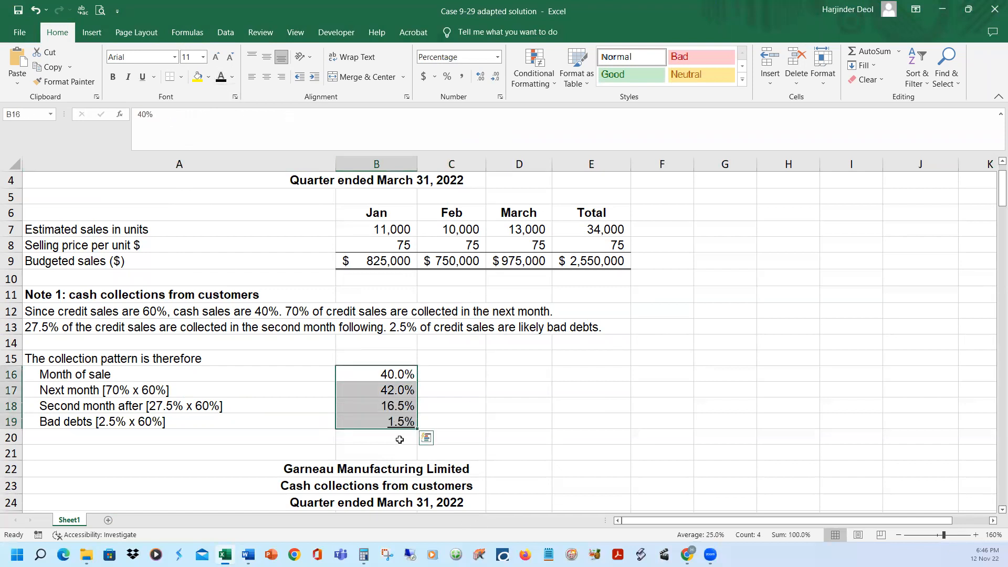
pyautogui.click(396, 438)
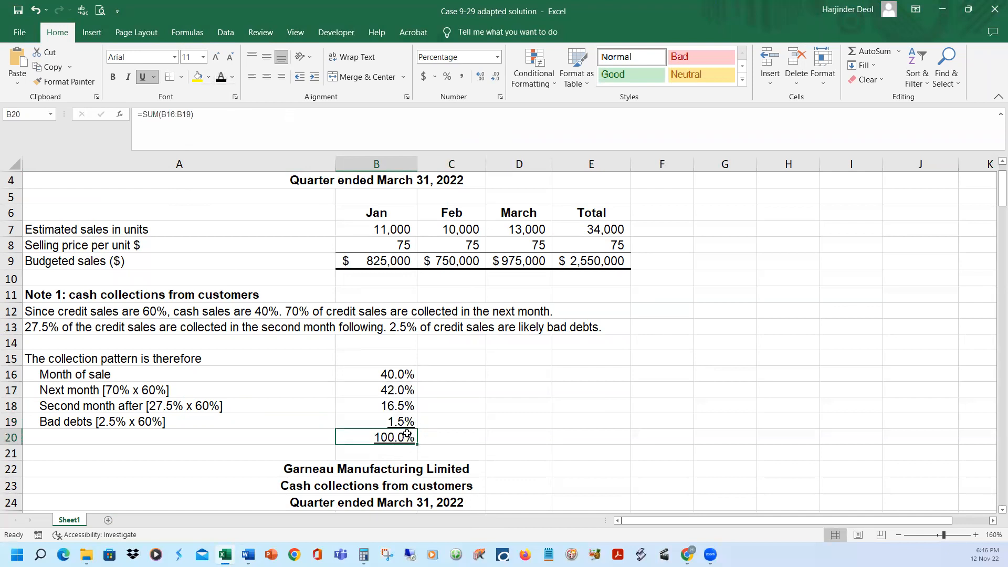
# Review the collection pattern percentages in B16:B19, from month of sale through bad debts
pyautogui.click(439, 377)
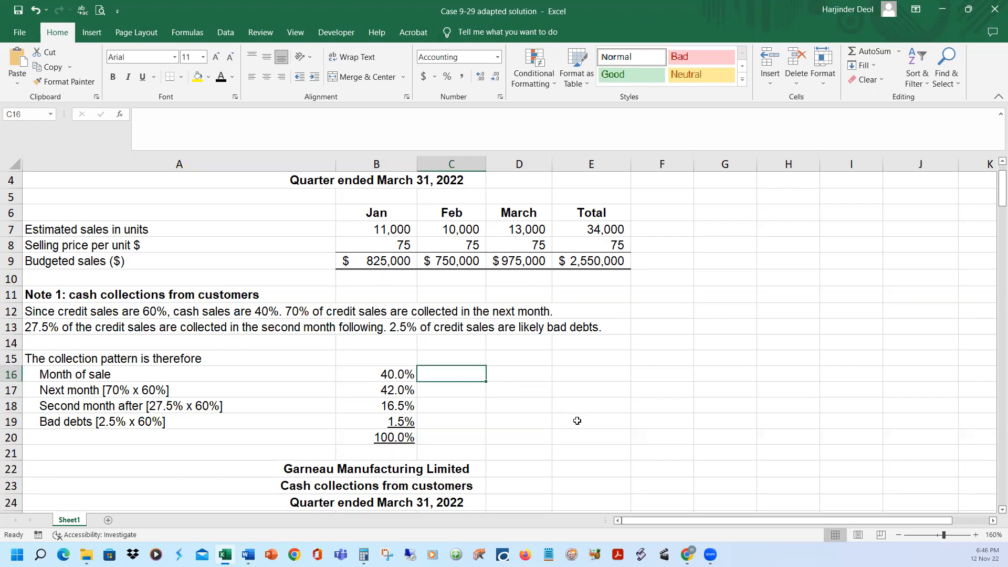
pyautogui.click(401, 376)
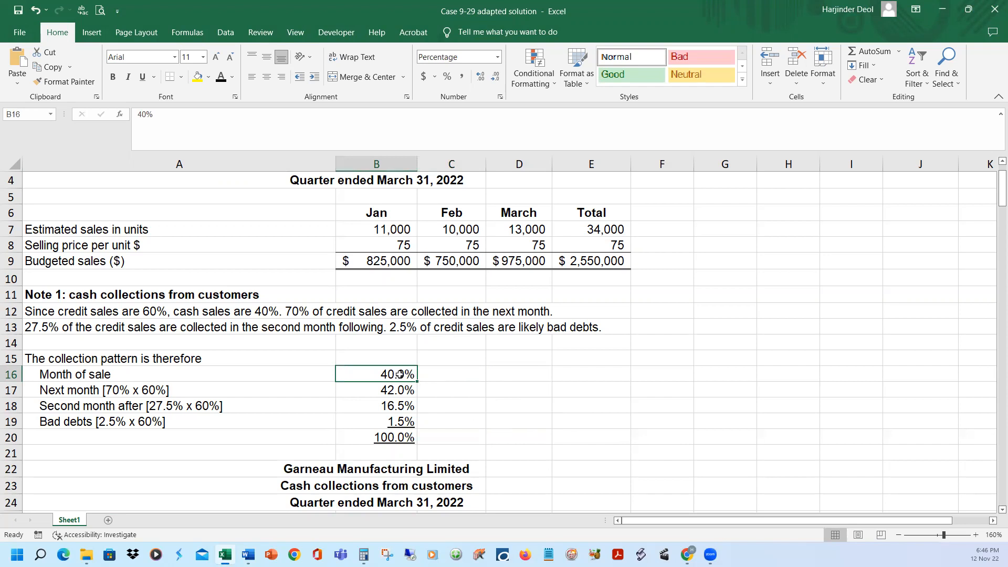
pyautogui.click(395, 393)
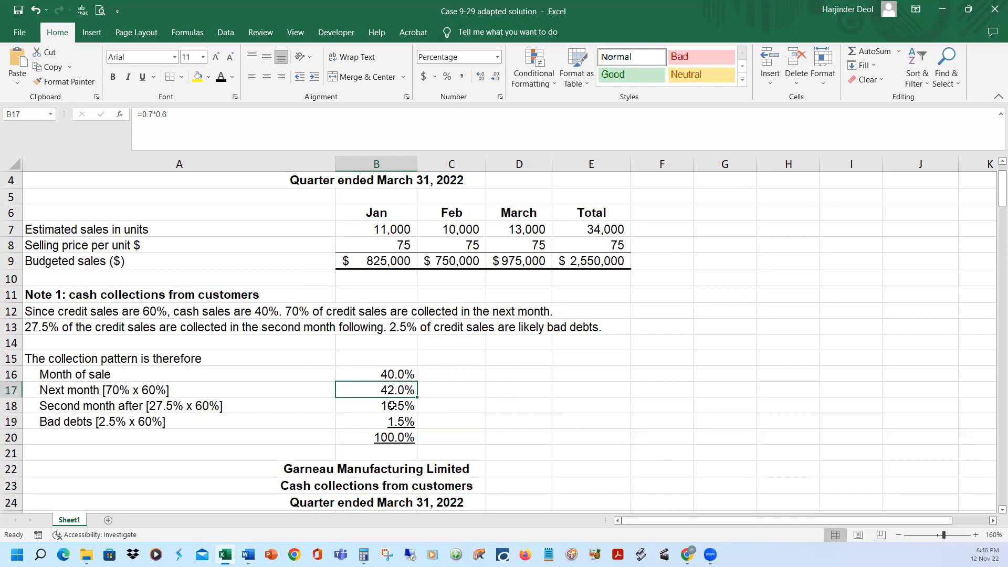
pyautogui.click(391, 409)
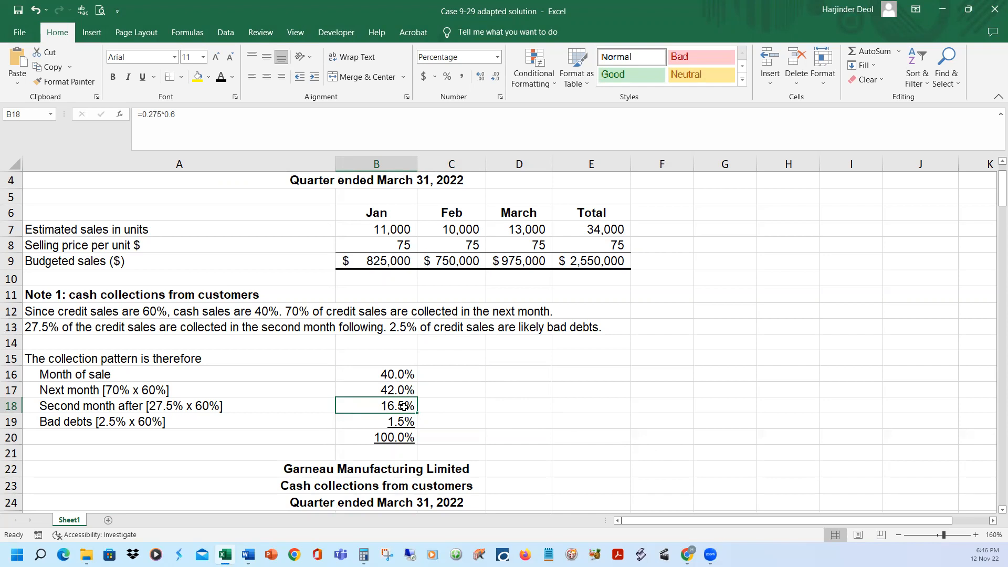
pyautogui.click(407, 423)
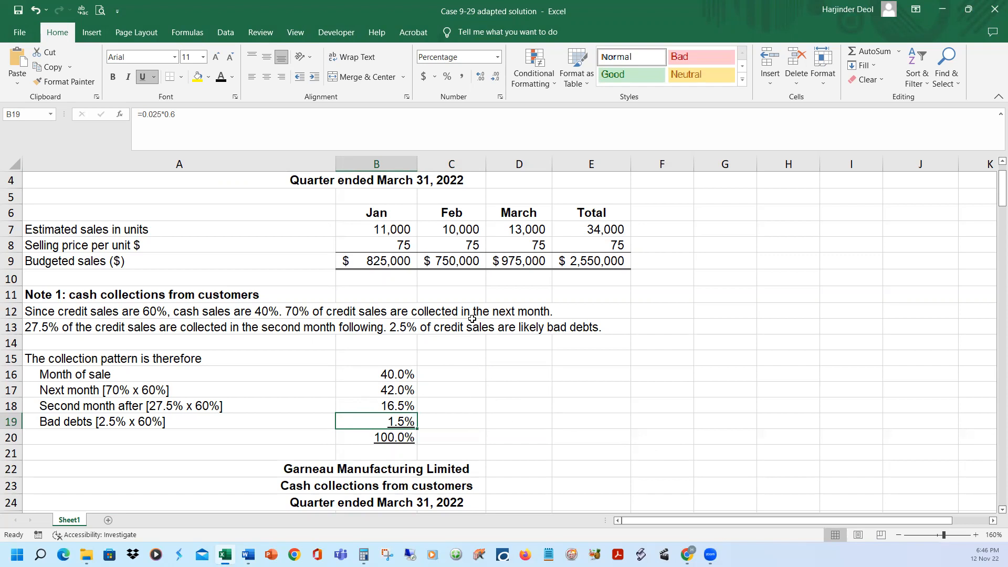
# Check January's budgeted sales and month-of-sale percentage, and reveal the full January 2022 collections label in A29 with black font
pyautogui.click(378, 212)
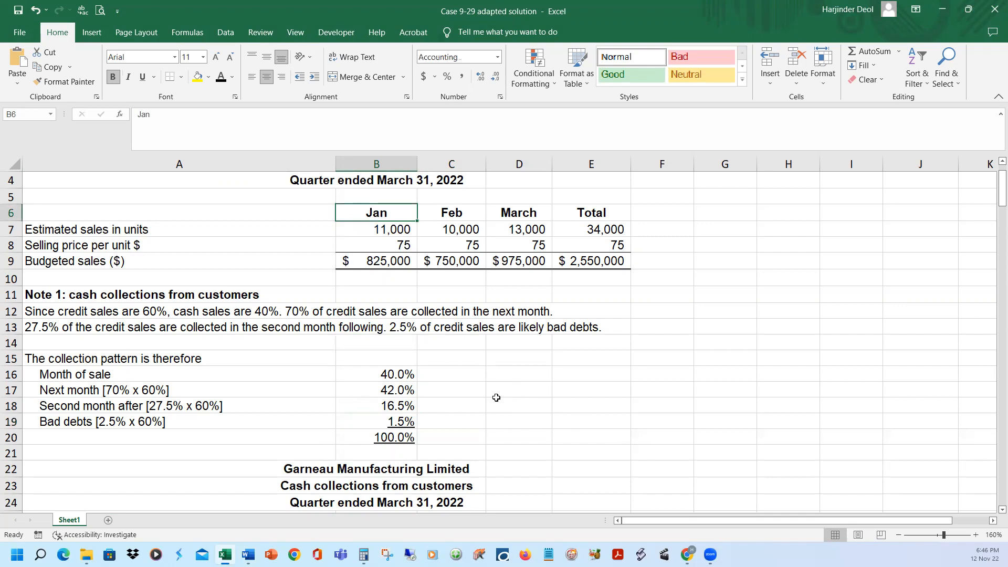
pyautogui.click(388, 265)
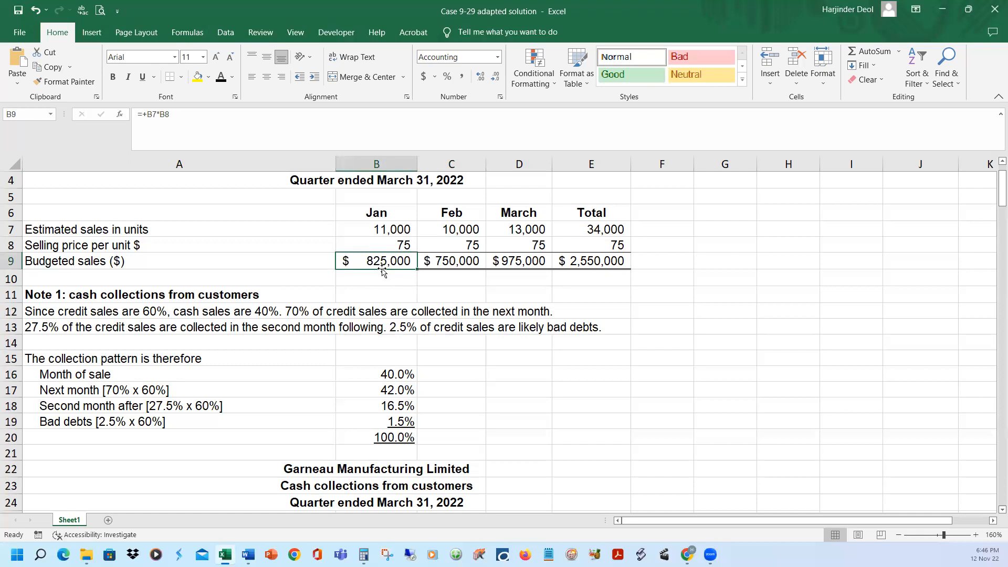
pyautogui.click(386, 374)
pyautogui.scroll(-3, 583, 403)
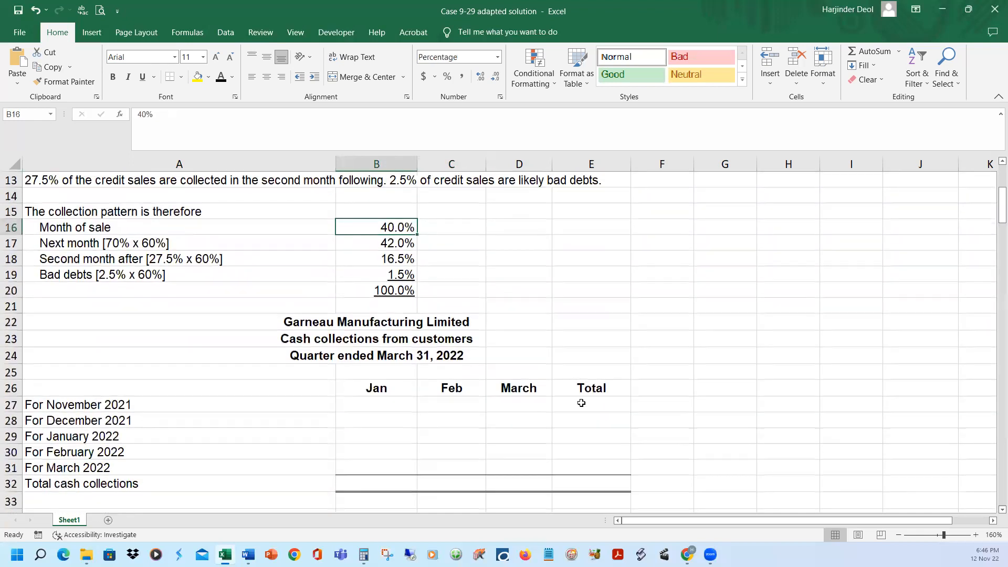
pyautogui.click(131, 434)
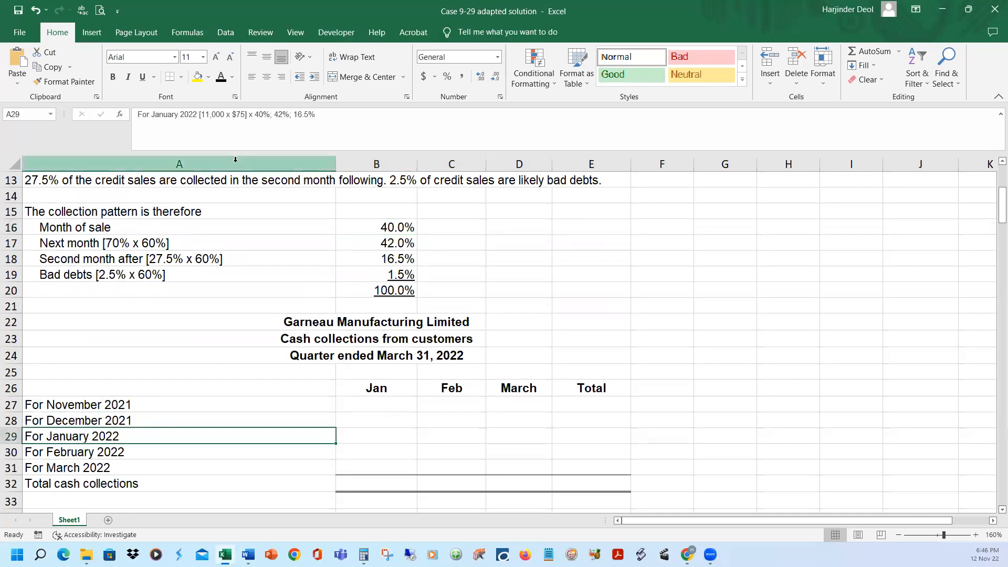
pyautogui.click(220, 78)
# Reveal the January collection on January sales in B29 with black font and trace its formula =+$B$9*B16 to the referenced cells
pyautogui.scroll(3, 471, 367)
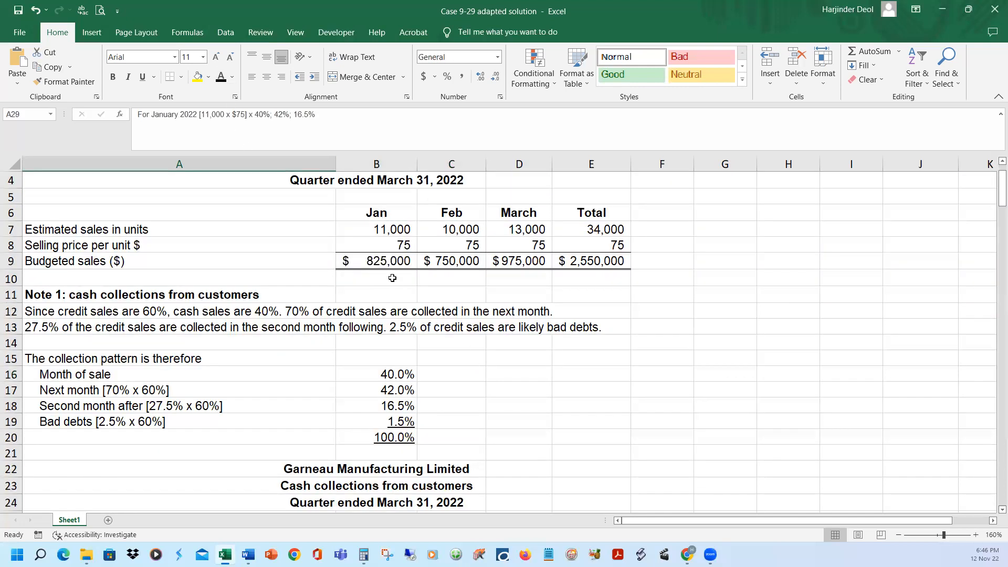
pyautogui.click(390, 262)
pyautogui.scroll(-3, 450, 364)
pyautogui.click(390, 231)
pyautogui.click(372, 431)
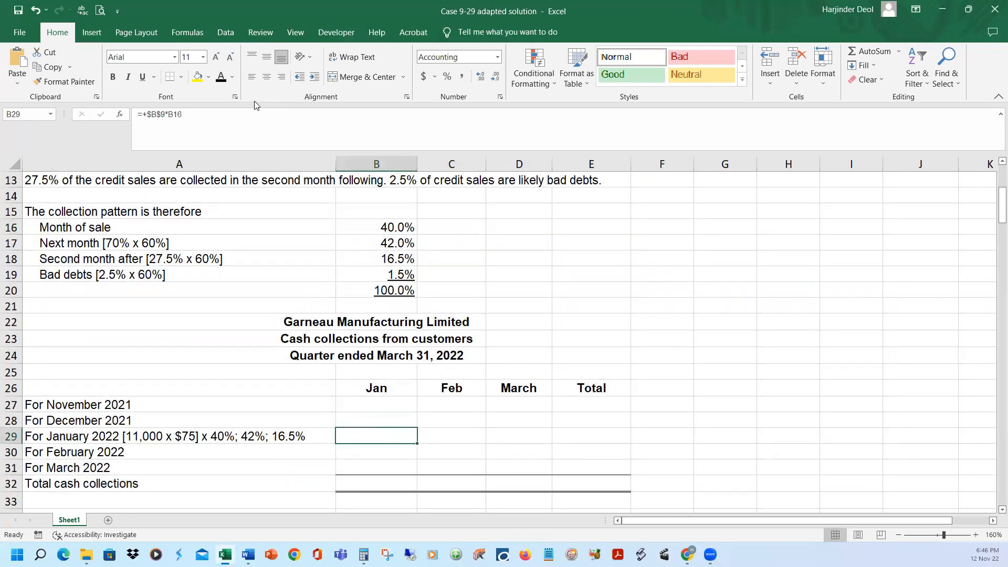
pyautogui.click(220, 77)
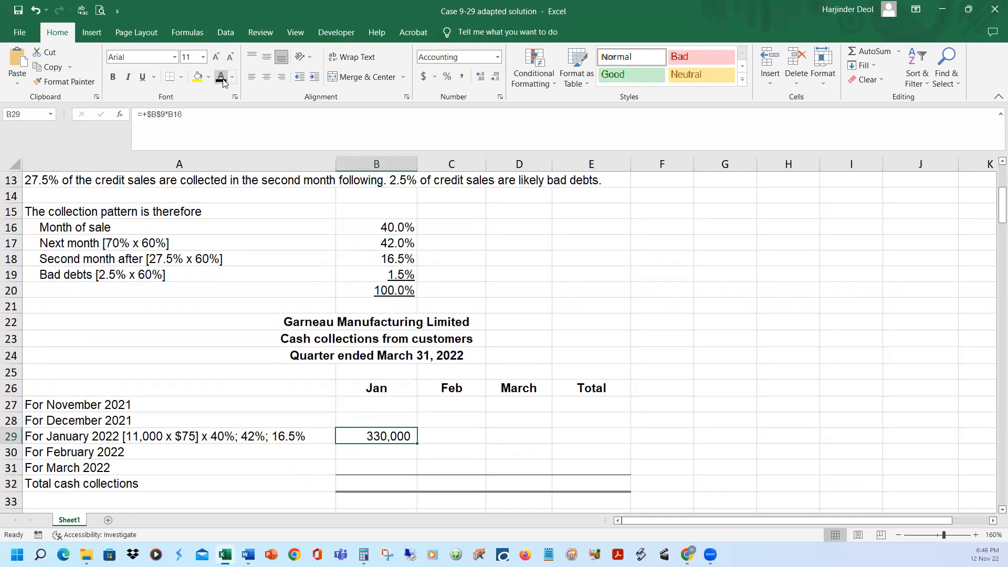
pyautogui.click(320, 122)
pyautogui.scroll(3, 625, 325)
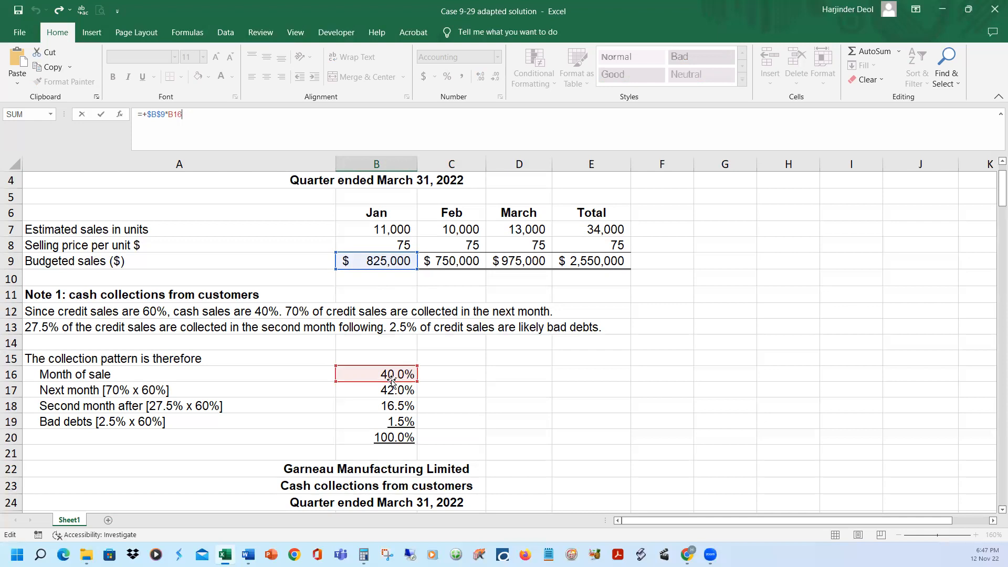
pyautogui.press('Return')
pyautogui.scroll(-3, 456, 426)
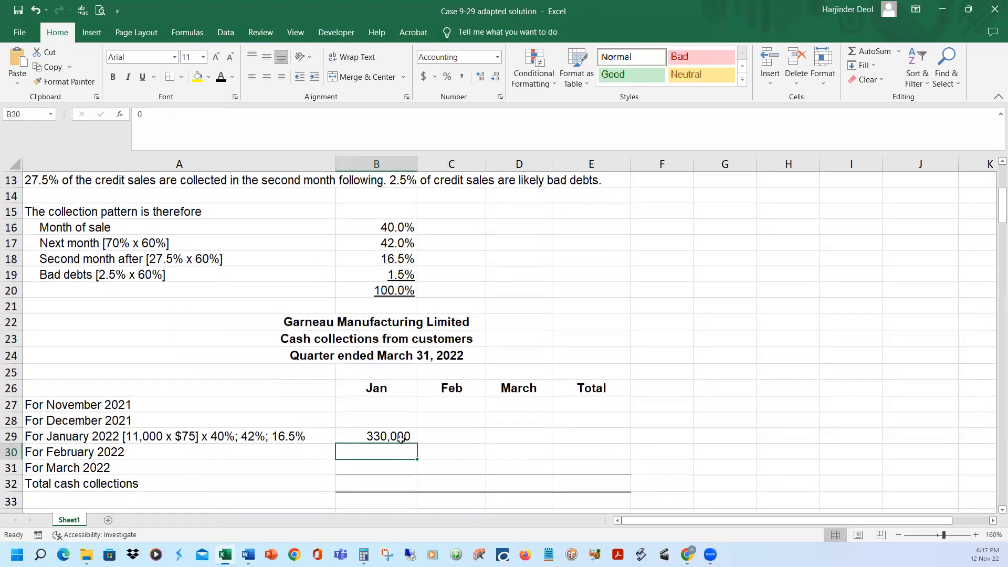
# Reveal the February collection on January sales in C29 with black font and trace its formula =+$B$9*B17 to the referenced cells
pyautogui.click(449, 439)
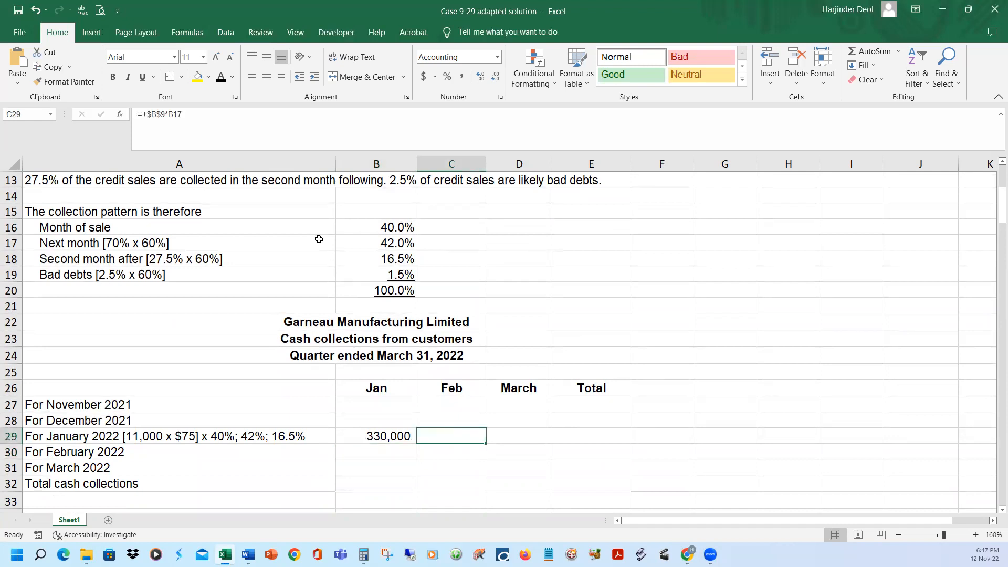
pyautogui.click(230, 116)
pyautogui.scroll(3, 608, 294)
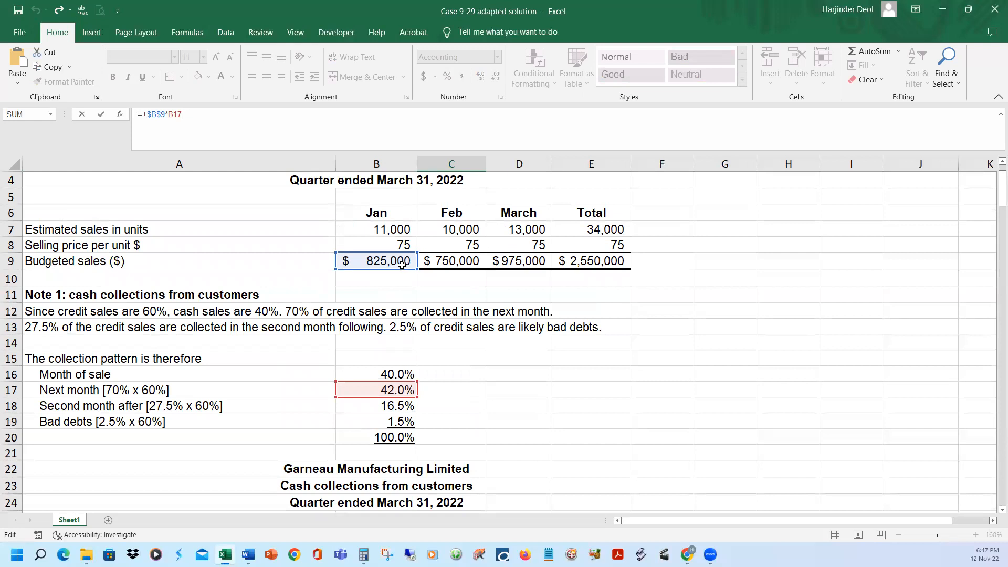
pyautogui.press('Escape')
pyautogui.scroll(-3, 420, 325)
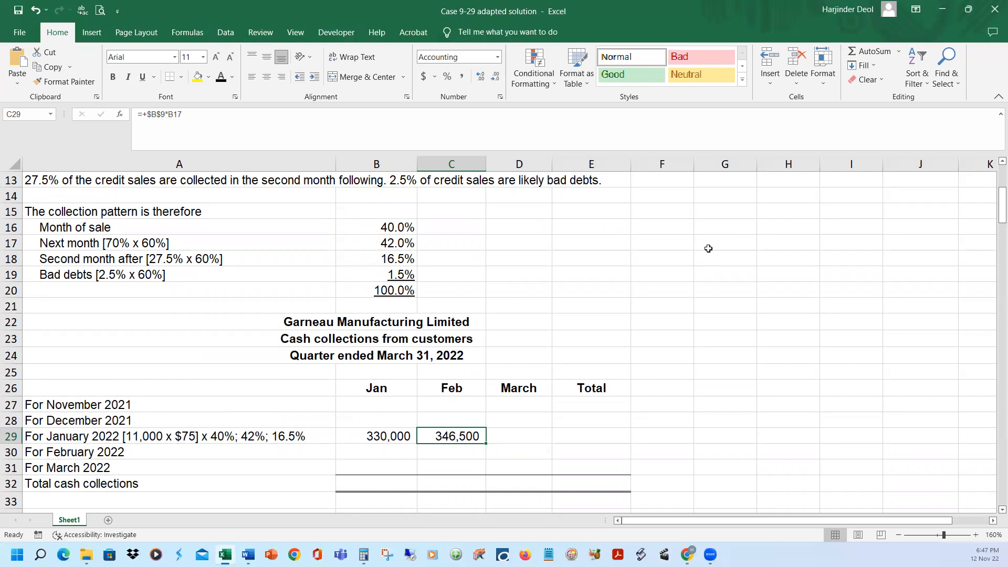
# Reveal the March collection on January sales in D29 with black font and trace its formula =+$B$9*B18 to the referenced cells
pyautogui.click(400, 256)
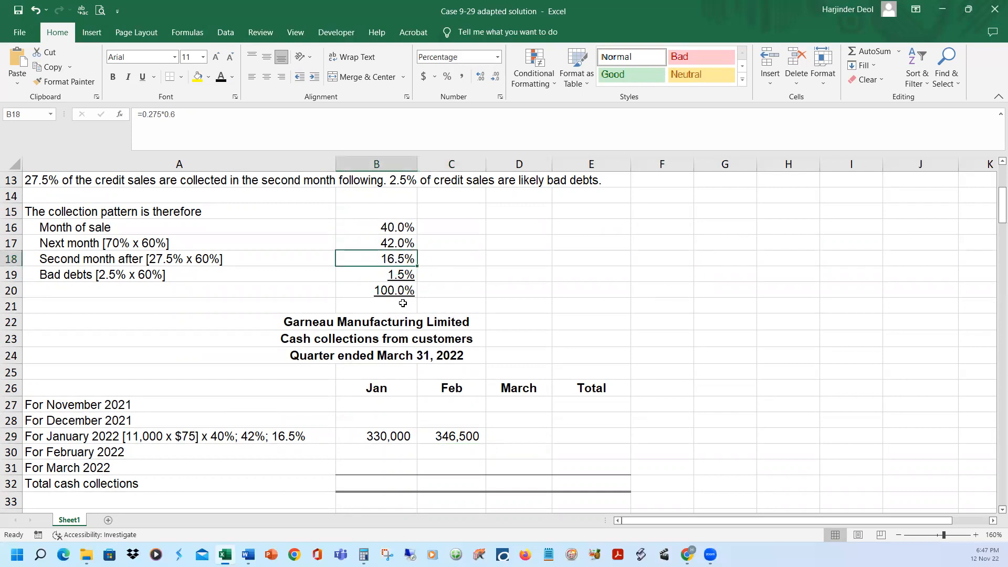
pyautogui.click(519, 435)
pyautogui.write('=+$B$9*B18')
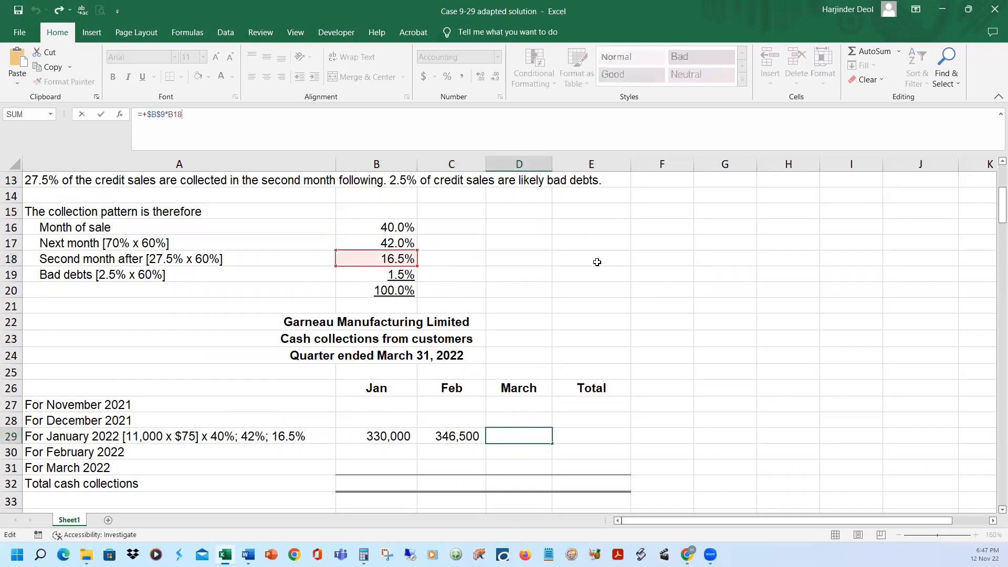
pyautogui.scroll(4, 597, 262)
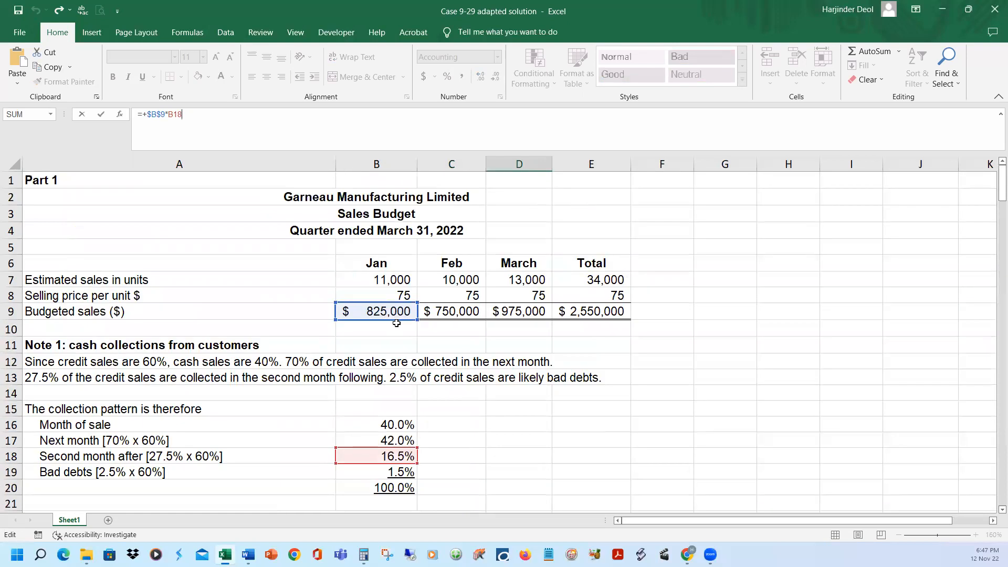
pyautogui.scroll(-1, 493, 400)
pyautogui.scroll(-4, 493, 400)
pyautogui.click(547, 344)
pyautogui.click(505, 439)
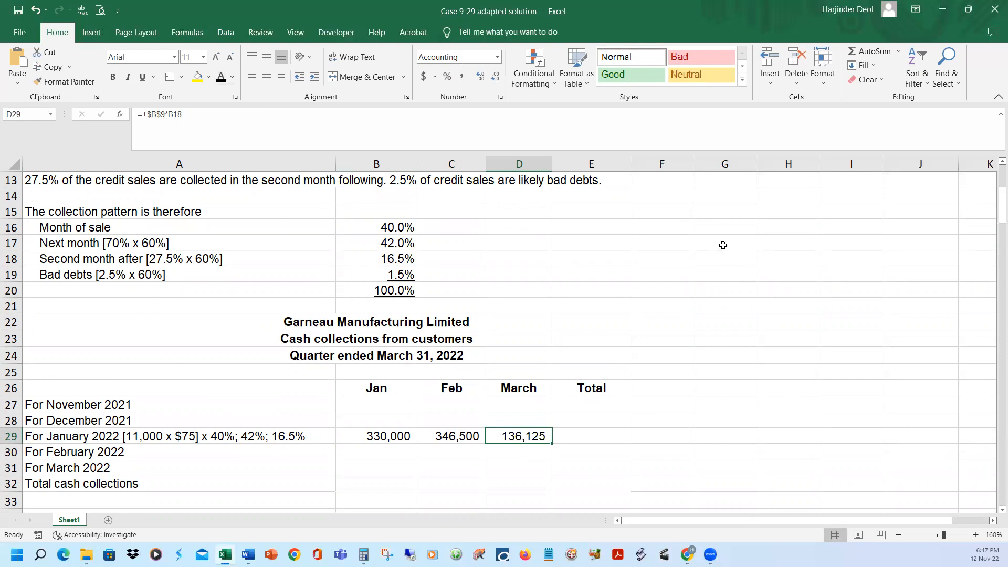
# Check February's budgeted sales and month-of-sale percentage, and reveal the full February 2022 collections label in A30 with black font
pyautogui.scroll(4, 248, 368)
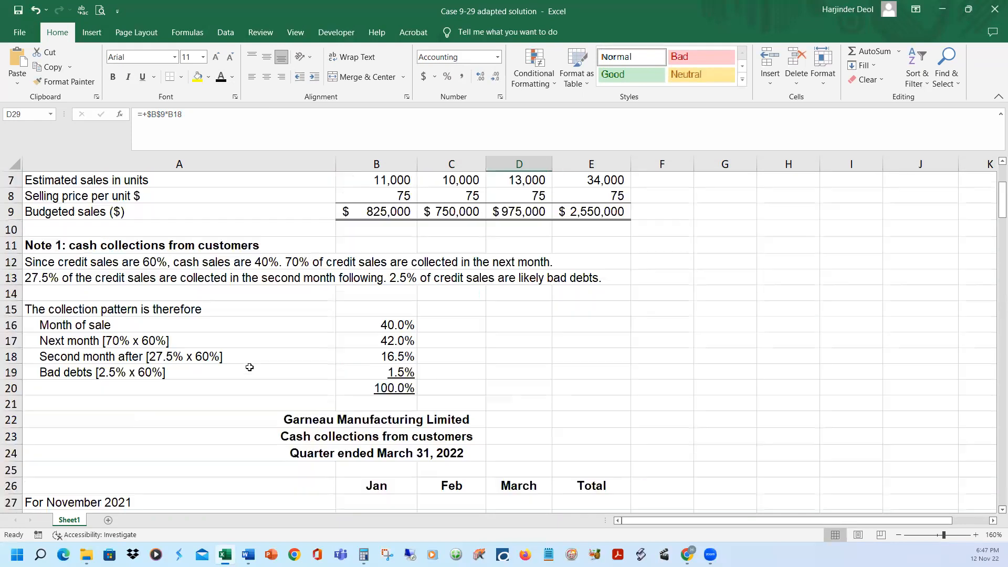
pyautogui.scroll(1, 446, 309)
pyautogui.click(443, 310)
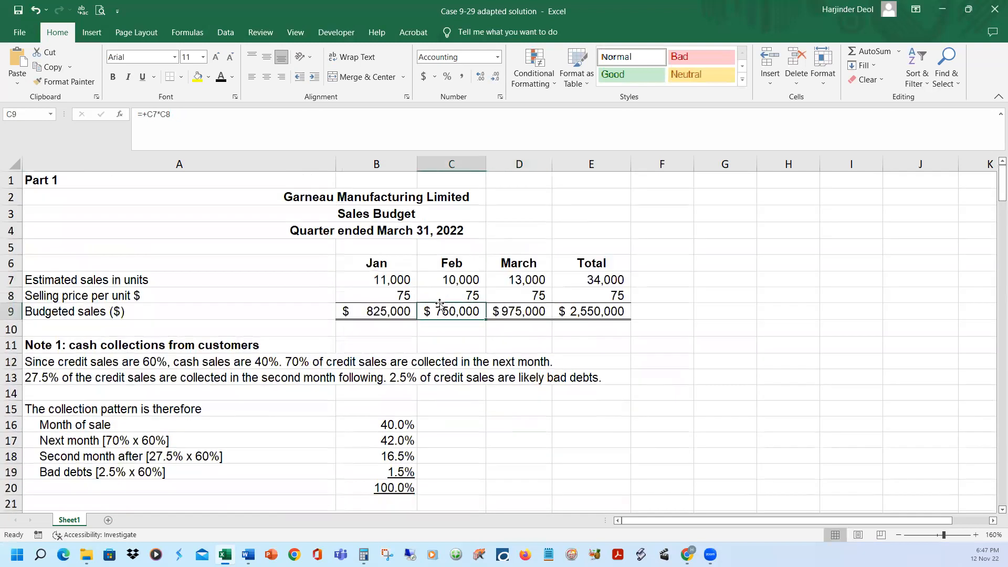
pyautogui.scroll(-2, 695, 420)
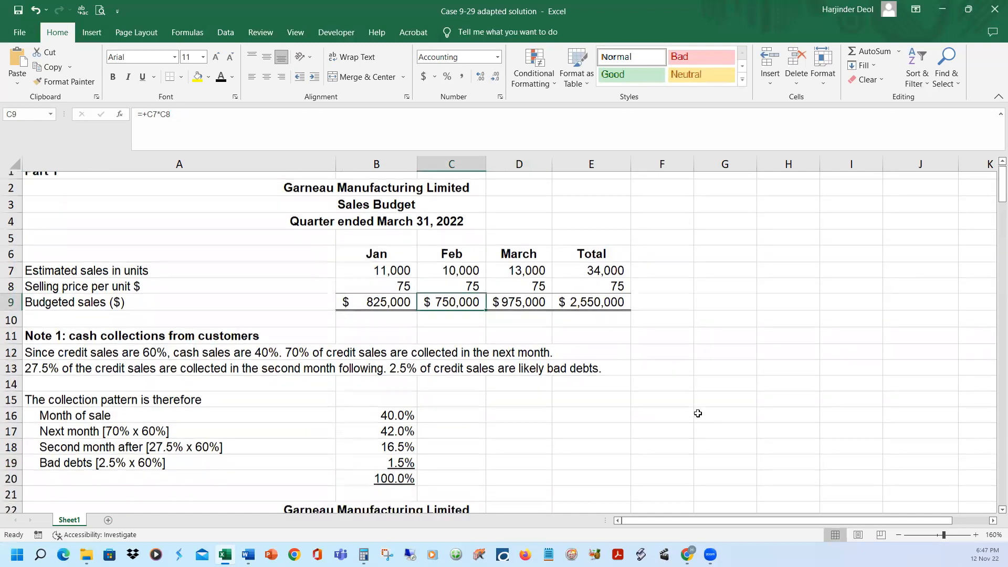
pyautogui.click(400, 326)
pyautogui.scroll(-2, 570, 374)
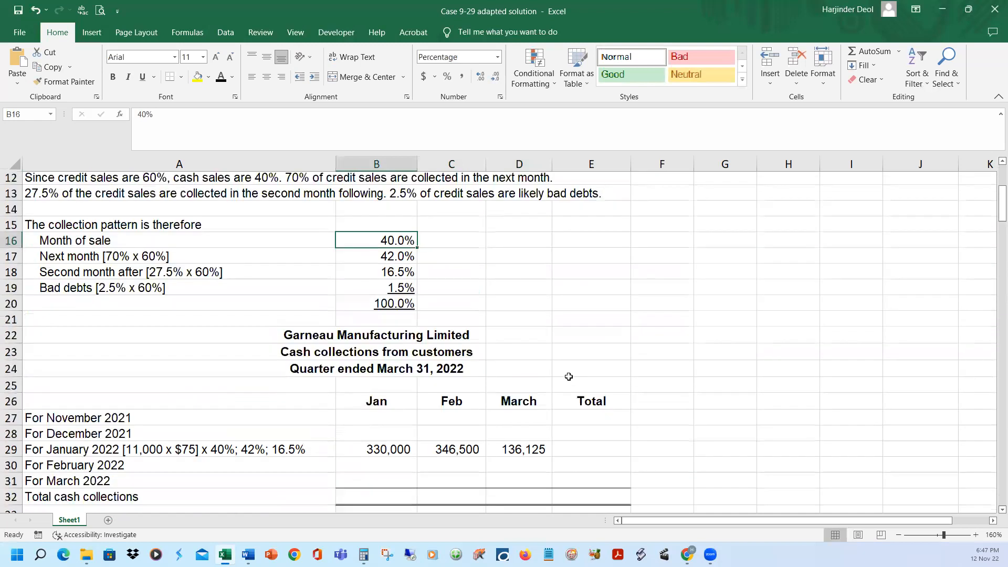
pyautogui.click(171, 450)
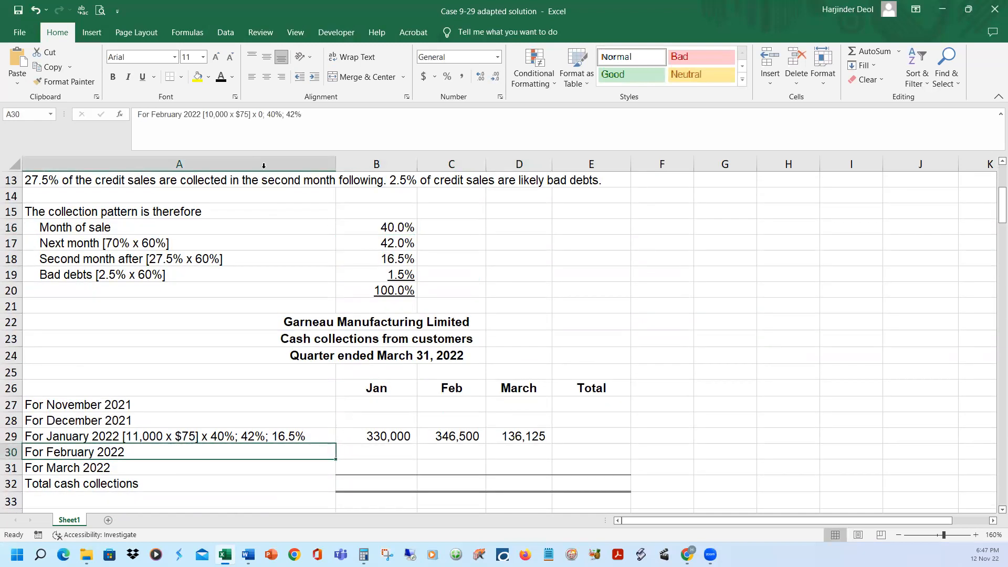
pyautogui.click(221, 77)
# Reveal the February collection on February sales in C30 with black font and trace its formula =+$C$9*B16 to the referenced cells
pyautogui.click(466, 449)
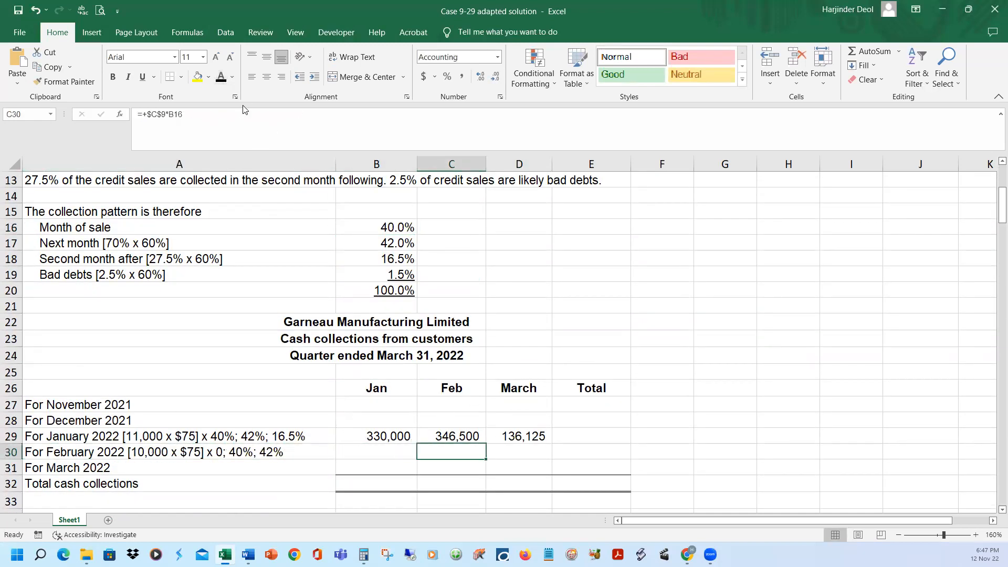
pyautogui.click(221, 77)
pyautogui.press('F2')
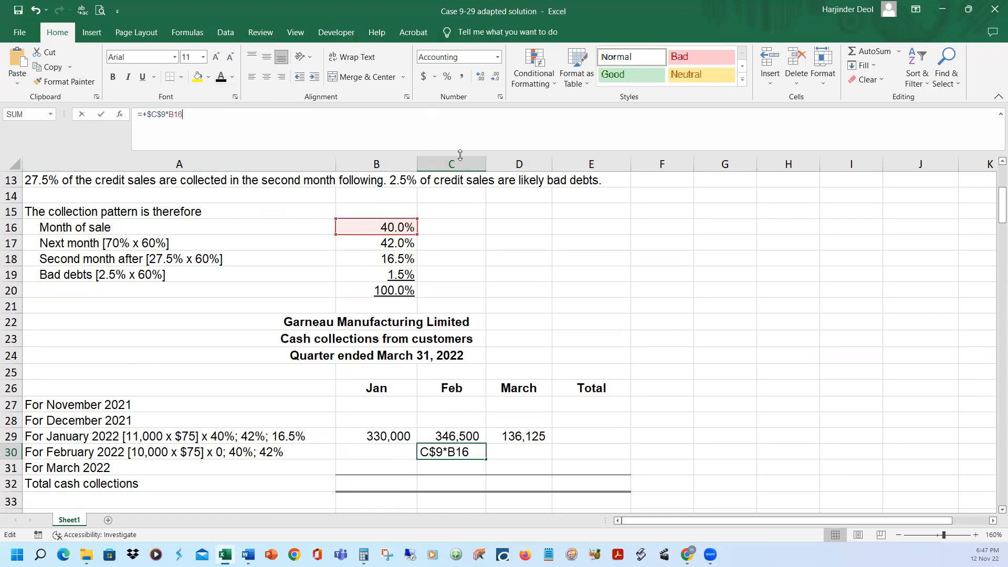
pyautogui.scroll(3, 656, 389)
pyautogui.scroll(1, 656, 389)
pyautogui.press('Escape')
# Reveal the March collection on February sales in D30 with black font and trace its formula =+$C$9*B17 to the referenced cells
pyautogui.click(536, 487)
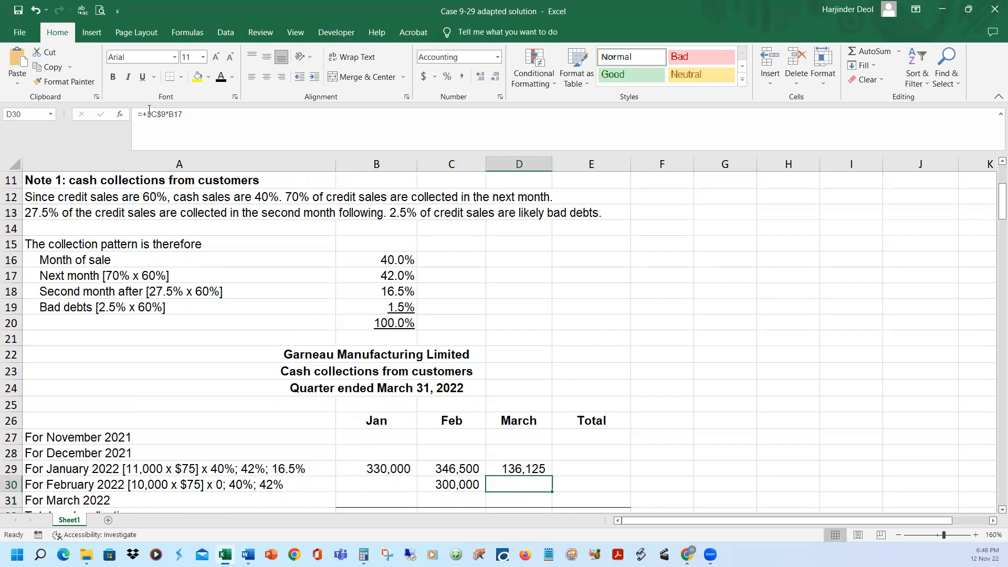
pyautogui.click(191, 116)
pyautogui.scroll(4, 496, 267)
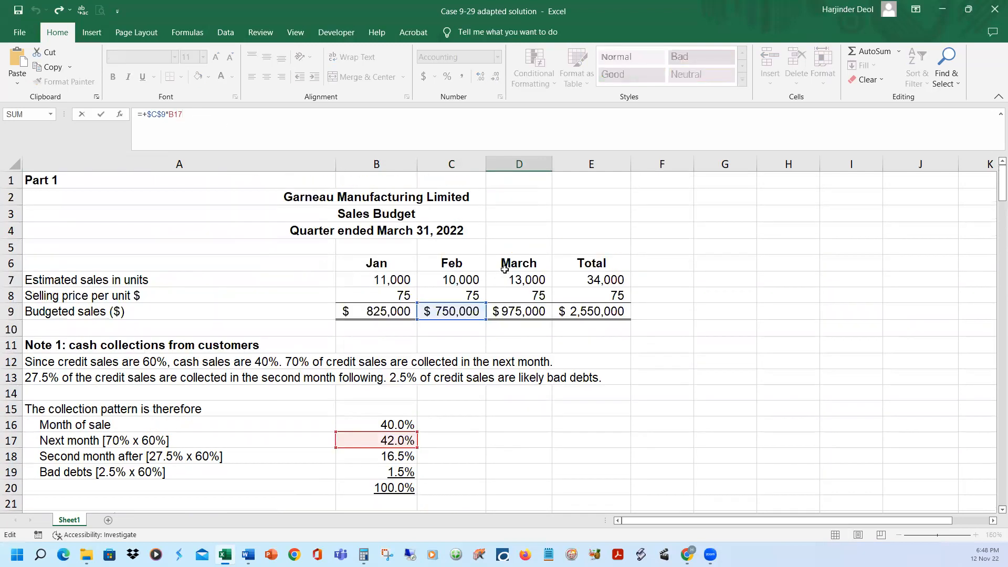
pyautogui.scroll(-3, 517, 278)
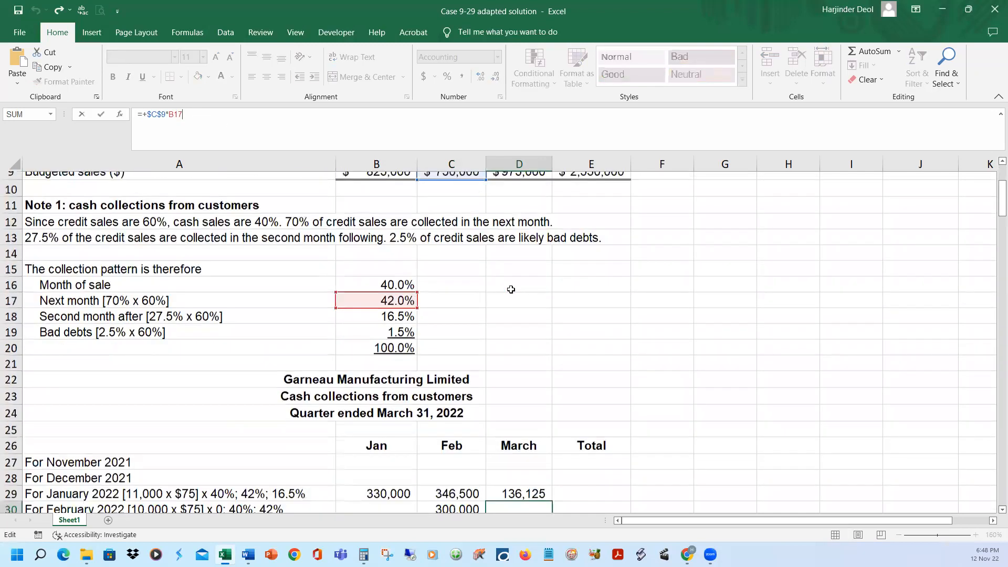
pyautogui.press('Return')
pyautogui.press('Up')
pyautogui.scroll(-1, 702, 332)
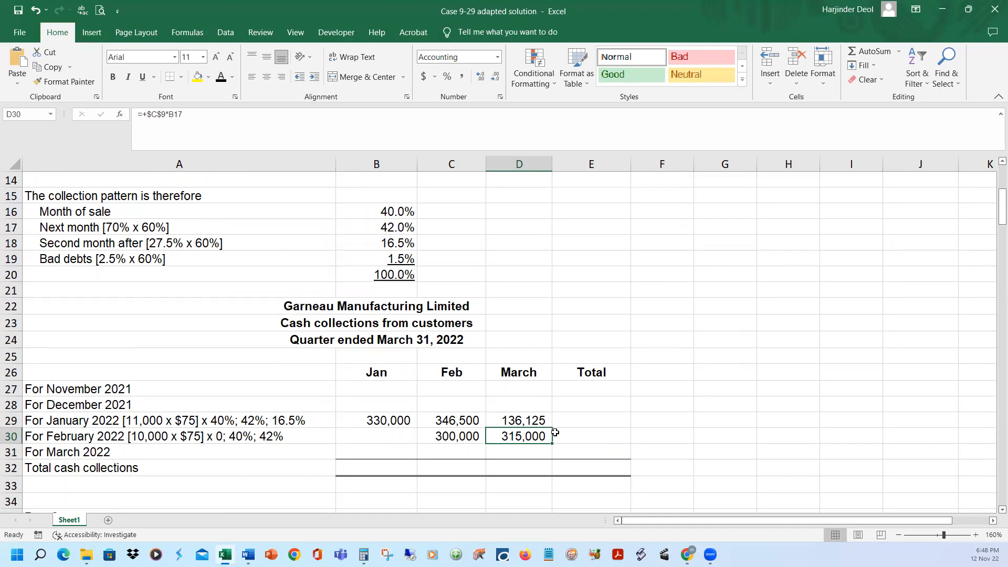
# Reveal the full March 2022 collections label in A31 with black font and check March's budgeted sales in D9
pyautogui.click(108, 454)
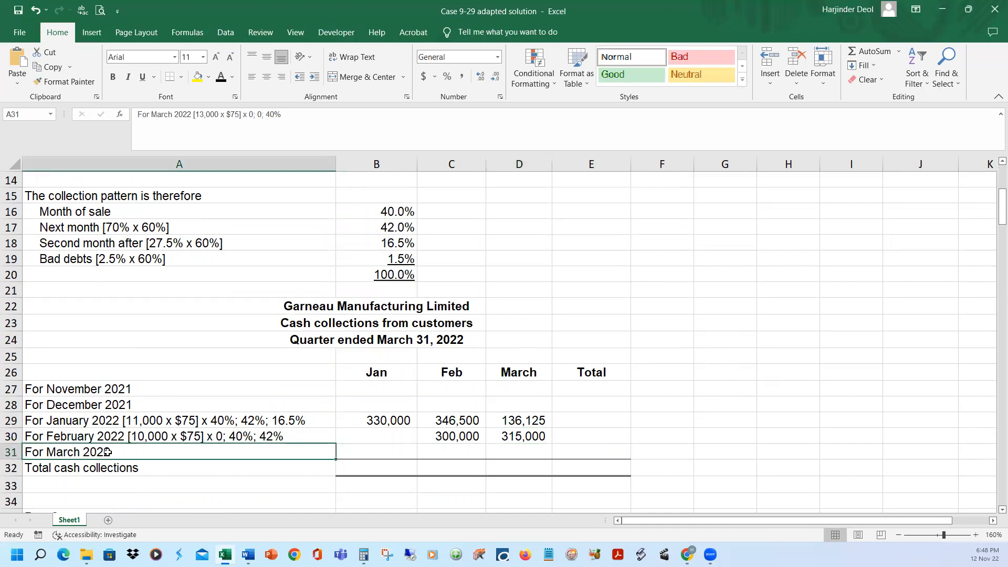
pyautogui.click(221, 78)
pyautogui.scroll(4, 553, 316)
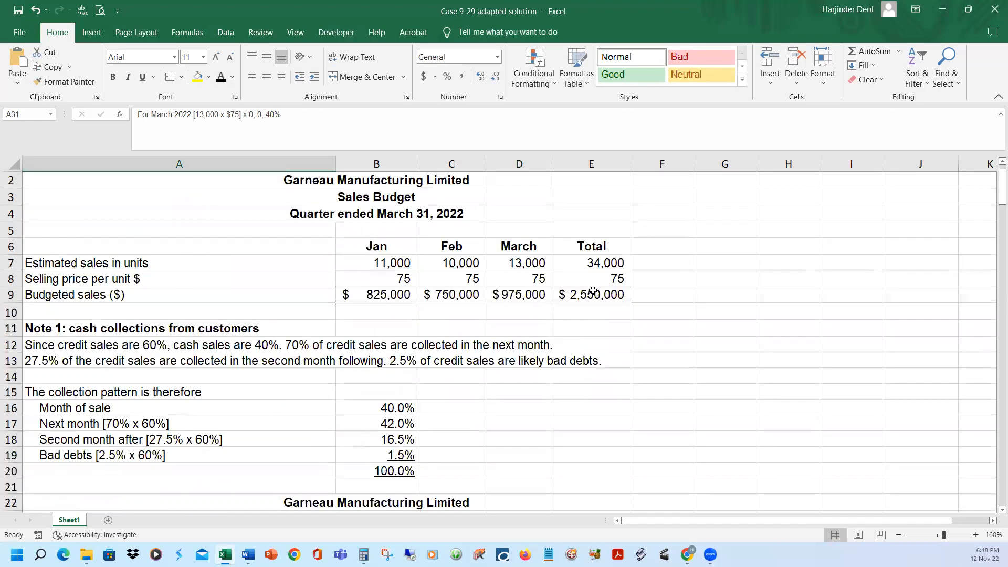
pyautogui.click(535, 291)
# Reveal the March collection on March sales in D31 with black font and trace its formula =+$D$9*B16 to the referenced cells
pyautogui.scroll(-4, 586, 361)
pyautogui.click(522, 451)
pyautogui.press('F2')
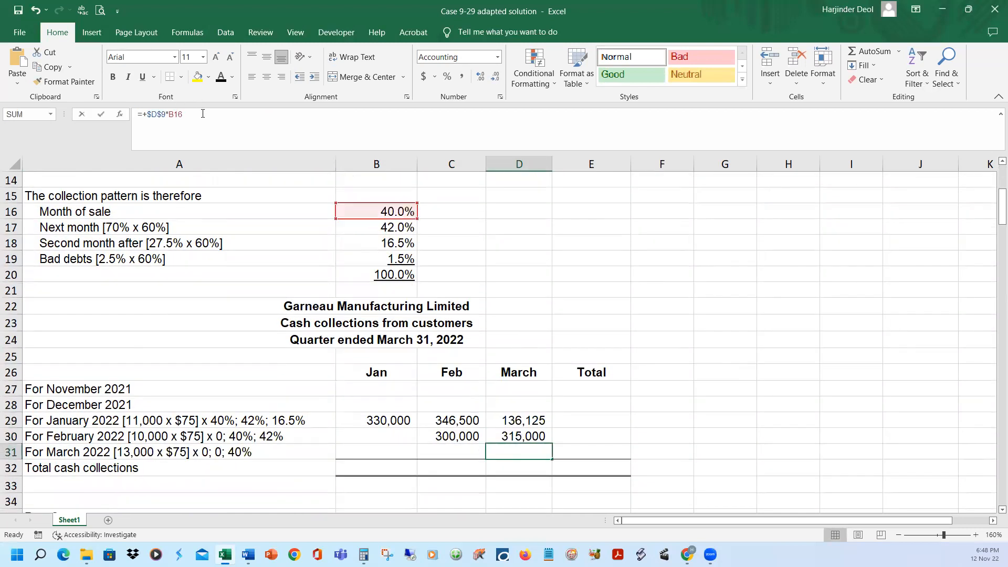
pyautogui.scroll(3, 708, 305)
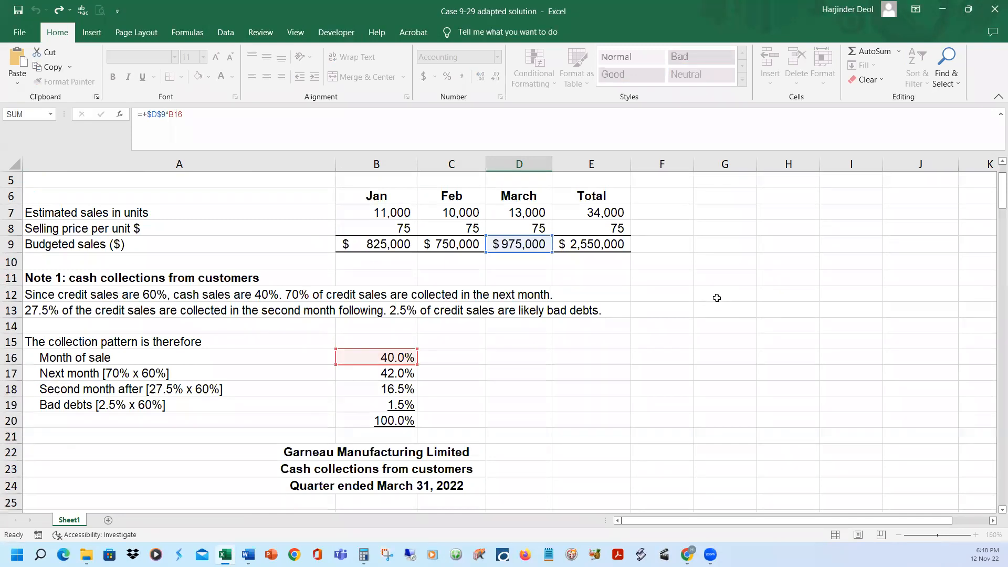
pyautogui.hotkey('ctrl', 'Return')
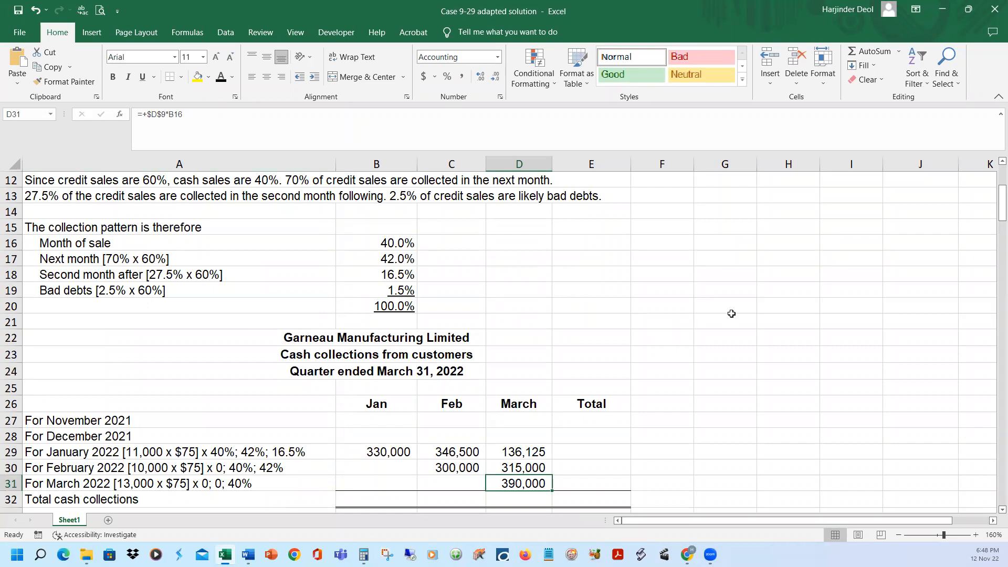
# Review the March 2022 collections row and retrace D31's formula to March's budgeted sales and the month-of-sale percentage
pyautogui.scroll(-2, 731, 313)
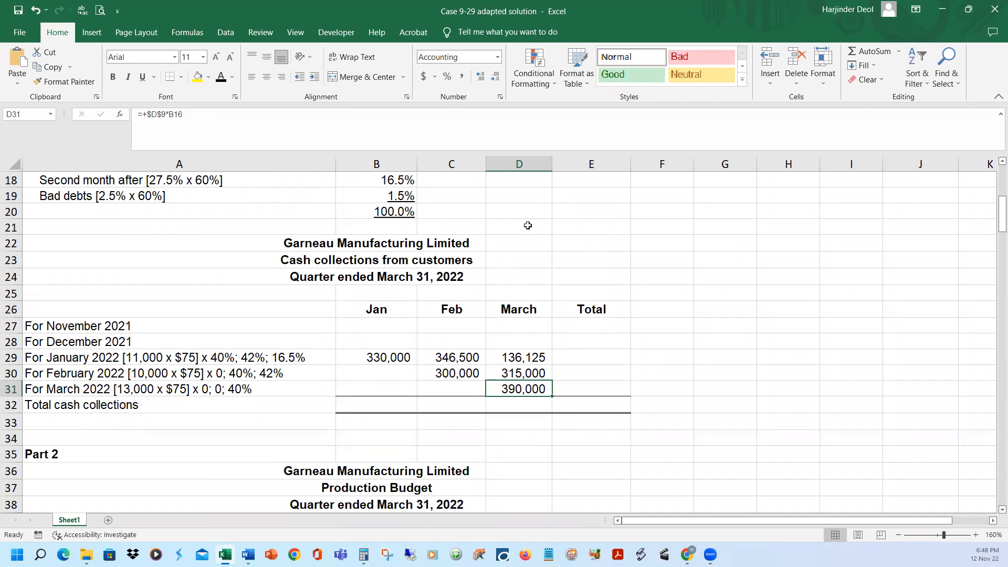
pyautogui.click(511, 359)
pyautogui.click(519, 389)
pyautogui.click(59, 389)
pyautogui.click(523, 389)
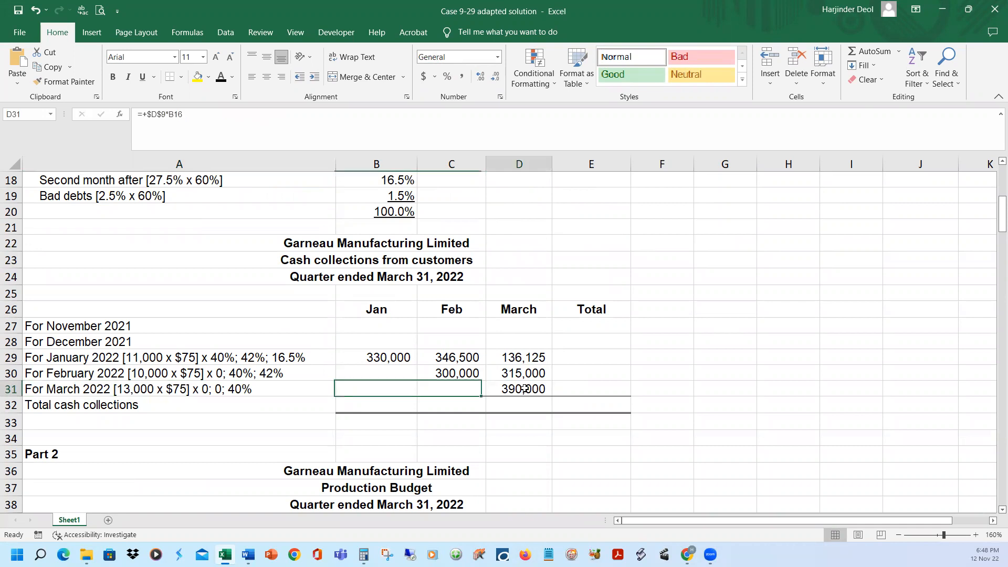
pyautogui.click(288, 123)
pyautogui.scroll(4, 517, 247)
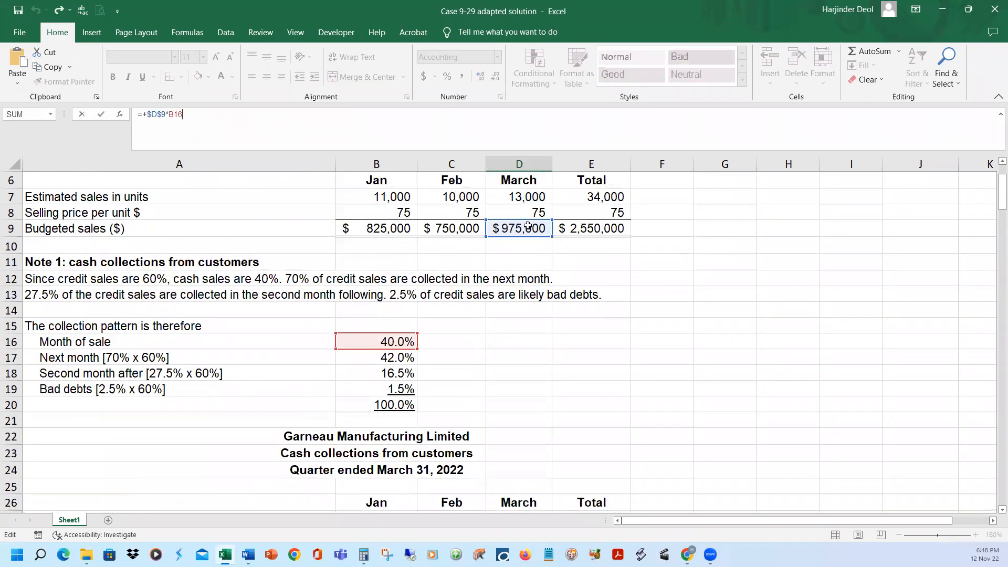
pyautogui.press('Return')
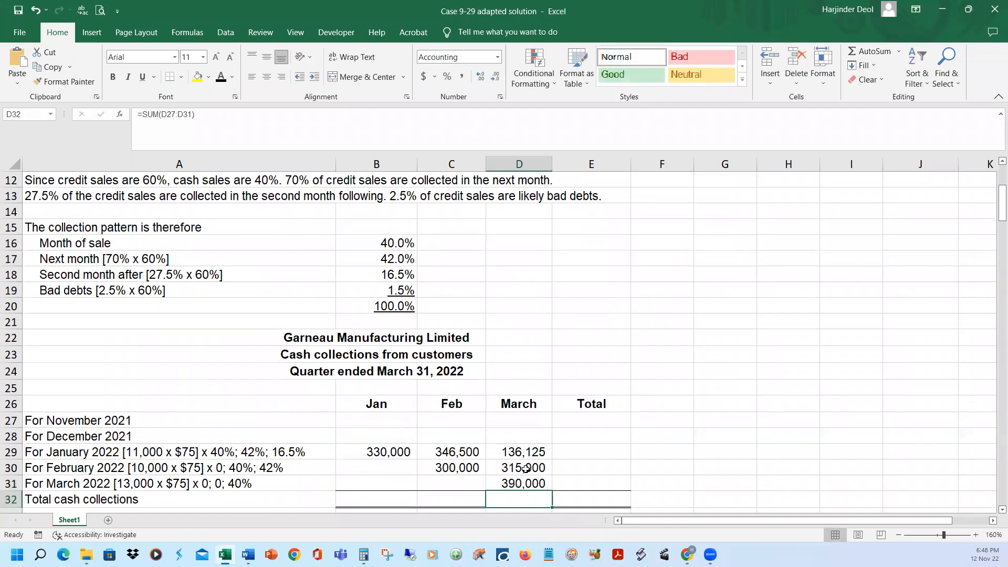
# Retrace D30's formula to February's budgeted sales and the next-month collection percentage
pyautogui.click(529, 468)
pyautogui.press('F2')
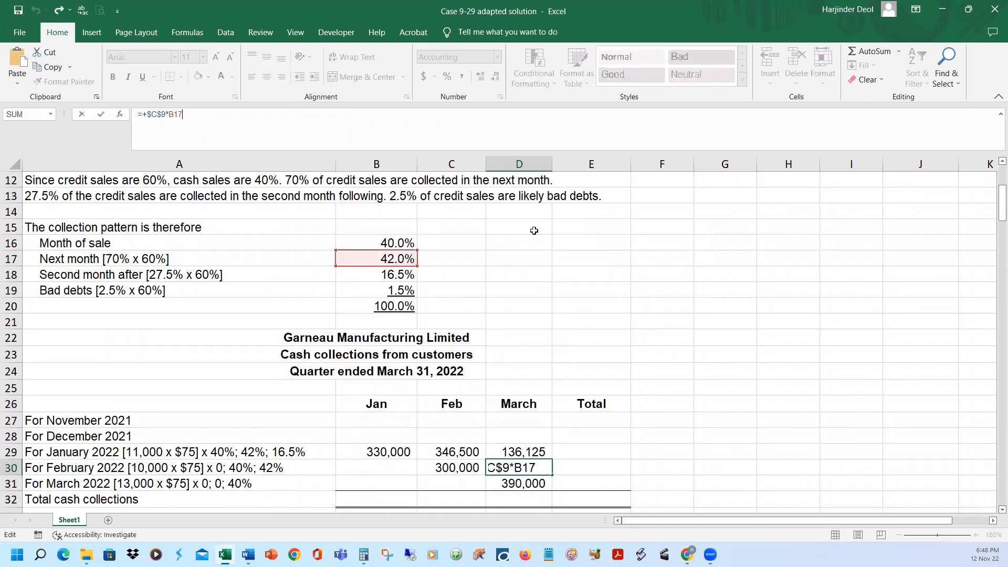
pyautogui.scroll(3, 606, 275)
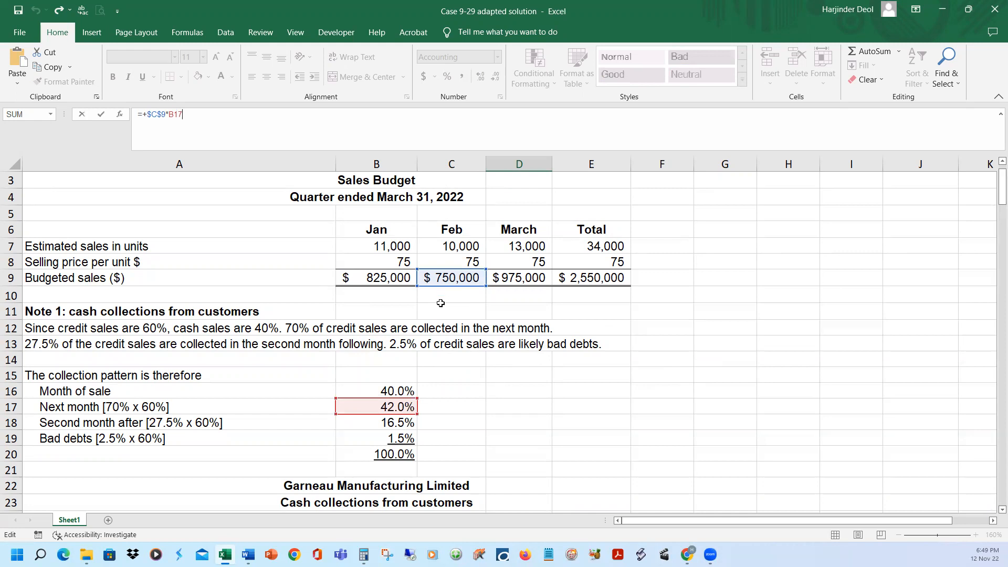
pyautogui.scroll(-3, 566, 399)
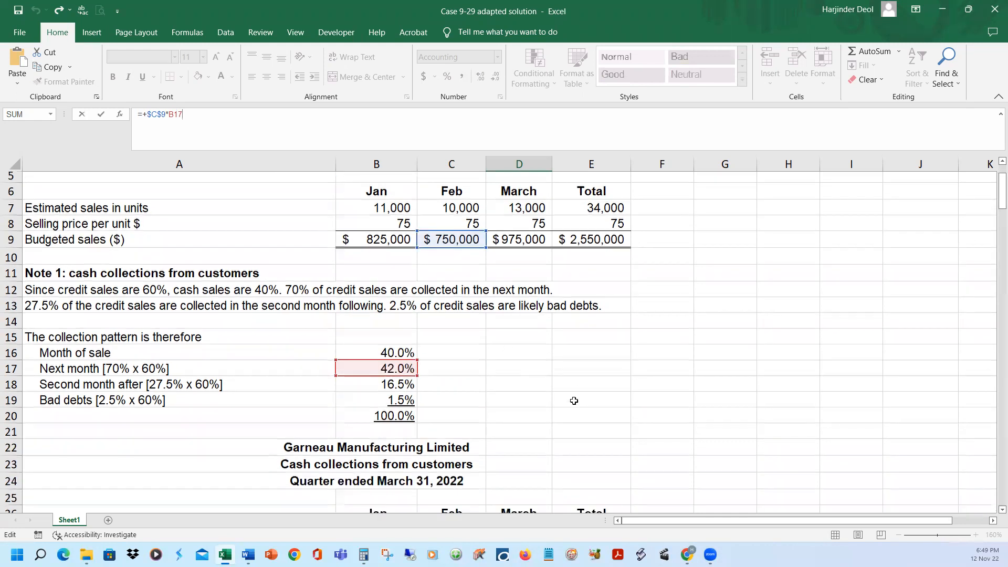
pyautogui.press('Return')
# Retrace D29's formula to January's budgeted sales and the second-month-after collection percentage
pyautogui.press('Up')
pyautogui.press('Up')
pyautogui.click(310, 127)
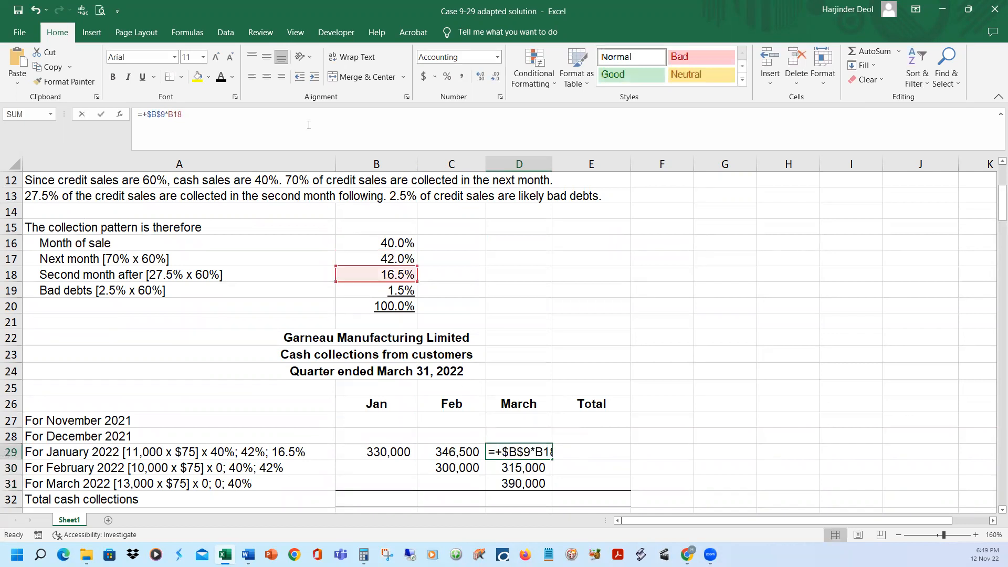
pyautogui.scroll(2, 566, 326)
pyautogui.scroll(1, 566, 326)
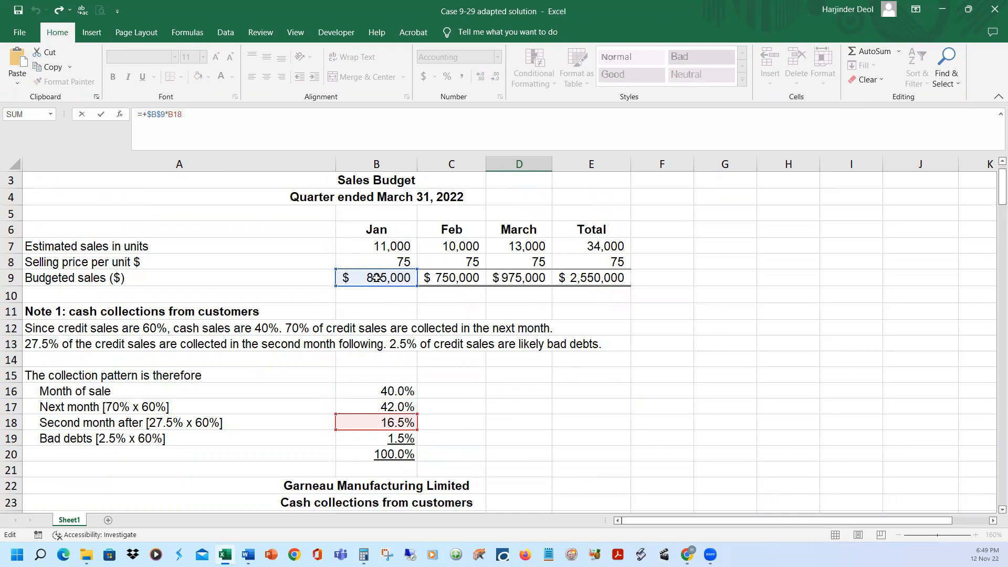
pyautogui.press('Return')
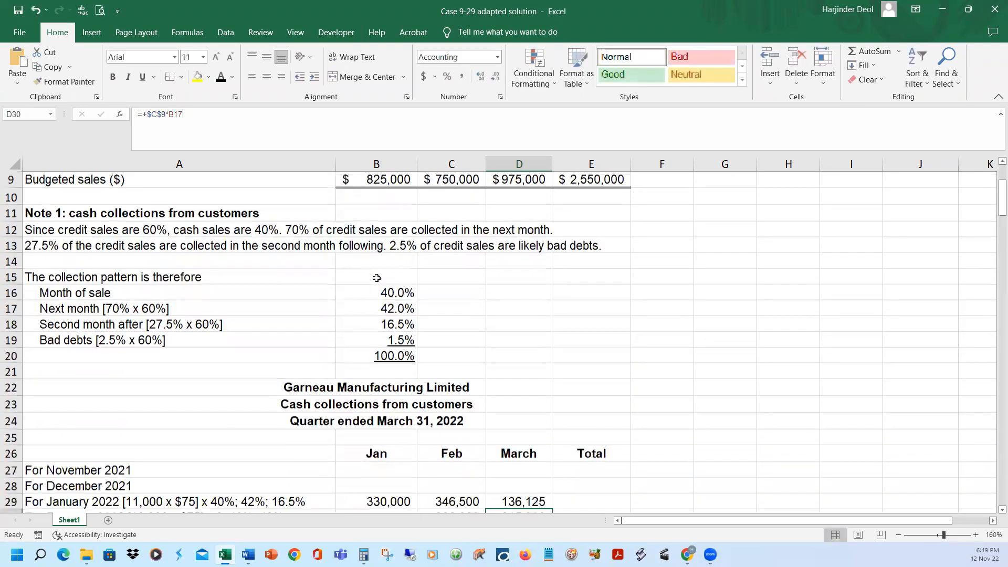
# Check the bad debts percentage in B19 and review the March collections in D29:D31 and the February collection in C30
pyautogui.click(410, 326)
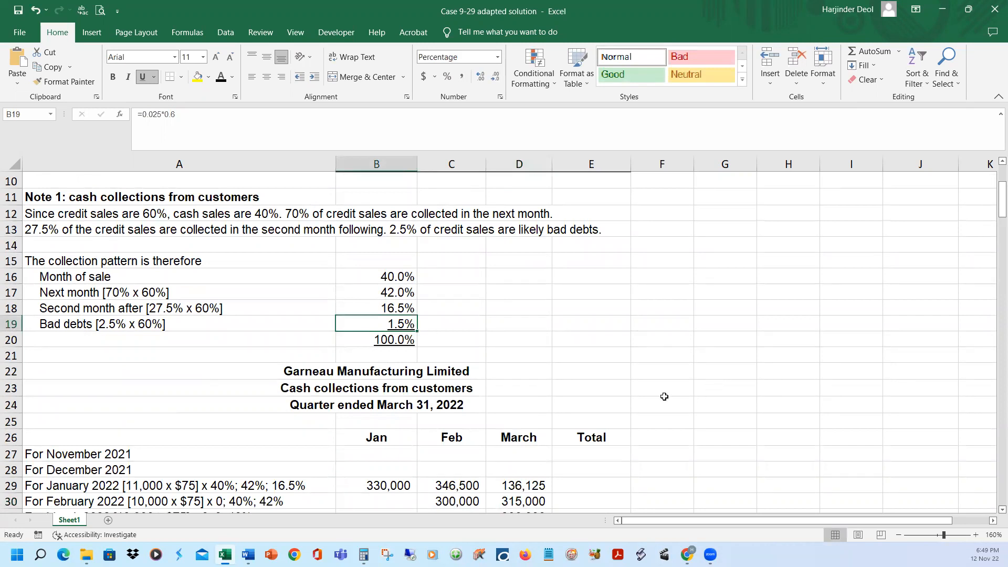
pyautogui.scroll(-2, 618, 320)
pyautogui.click(523, 421)
pyautogui.click(520, 404)
pyautogui.click(527, 389)
pyautogui.click(529, 420)
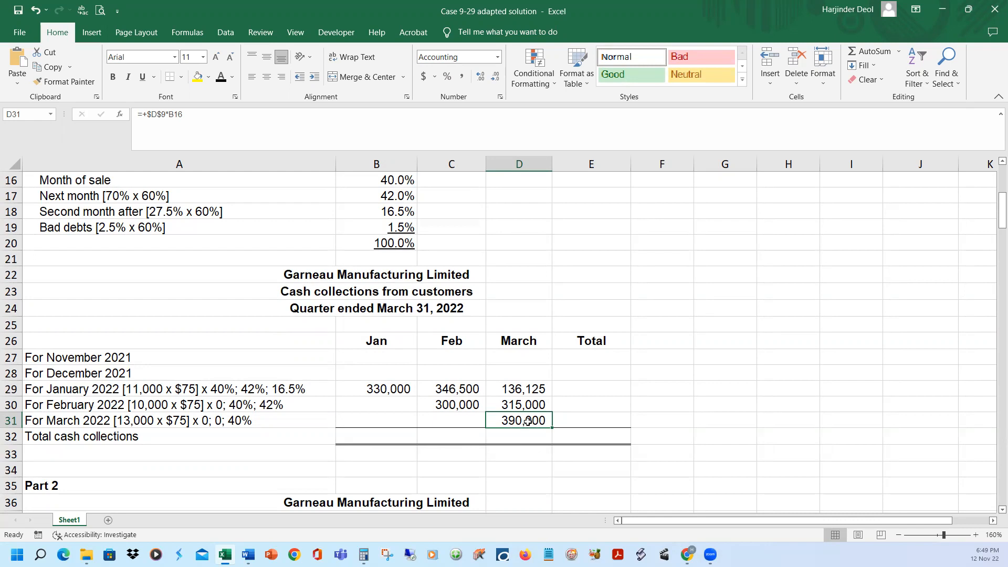
pyautogui.click(530, 404)
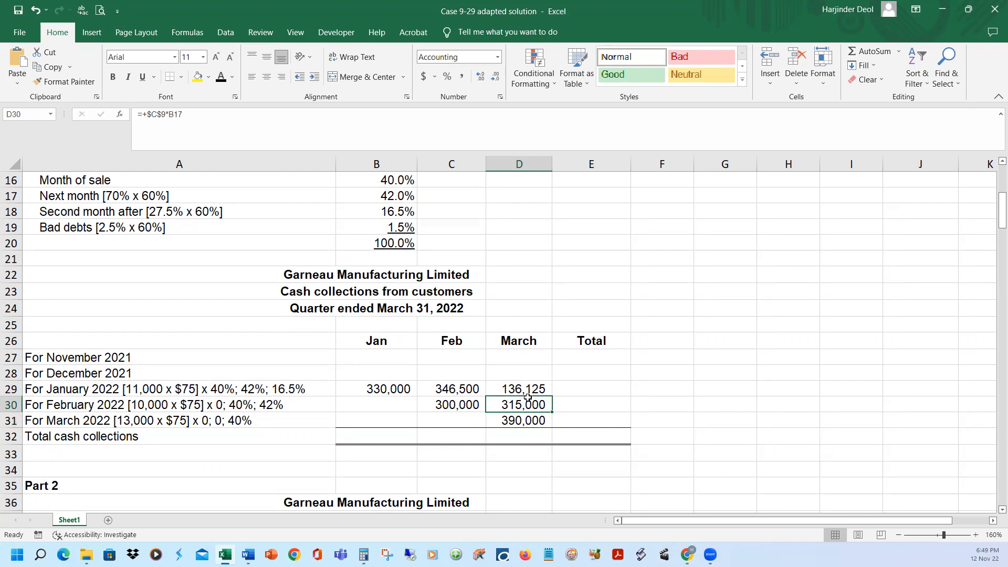
pyautogui.click(525, 390)
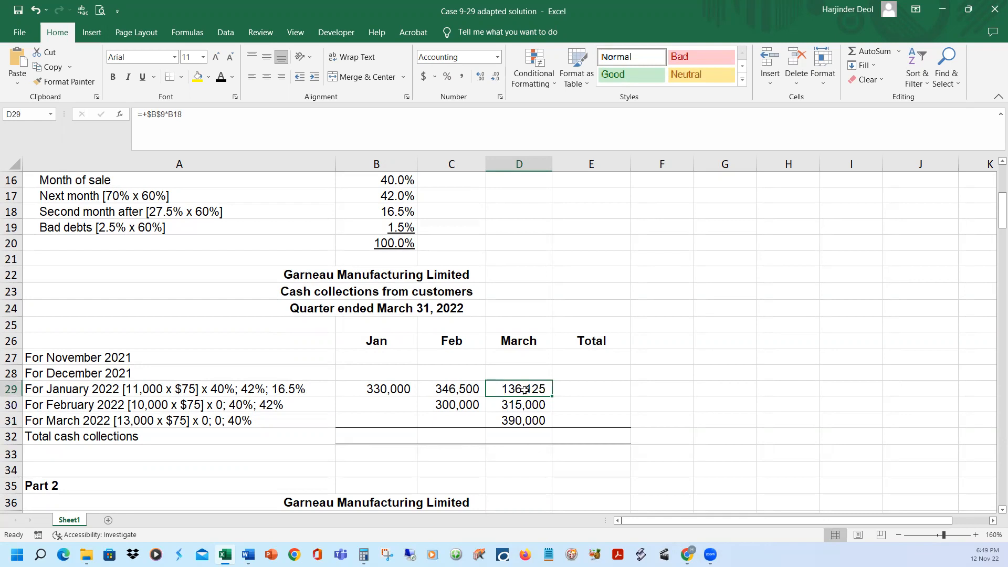
pyautogui.click(464, 404)
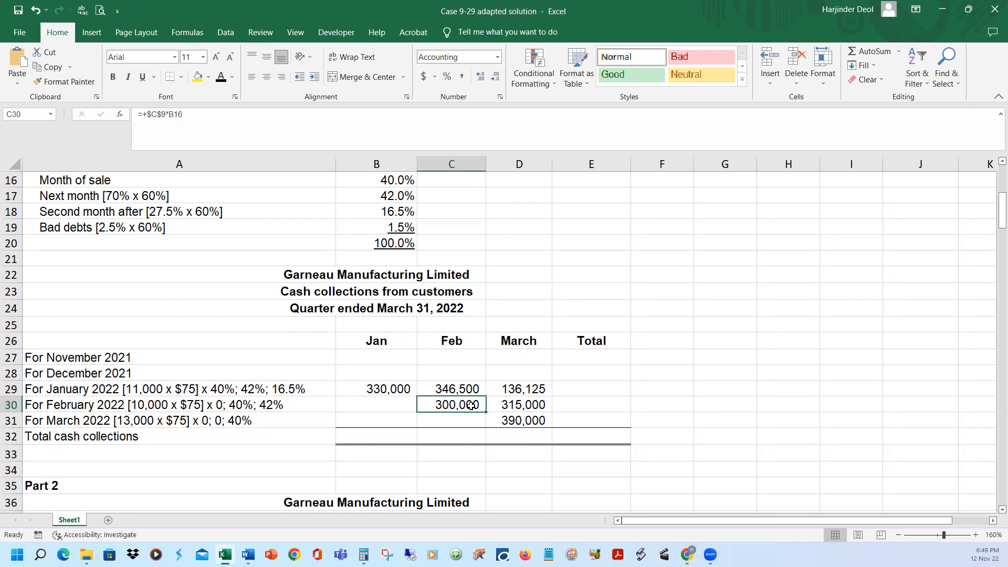
# Review the February collection cells C29 and C28, and reveal the December 2021 breakdown text in A28 with the black font colour
pyautogui.click(473, 391)
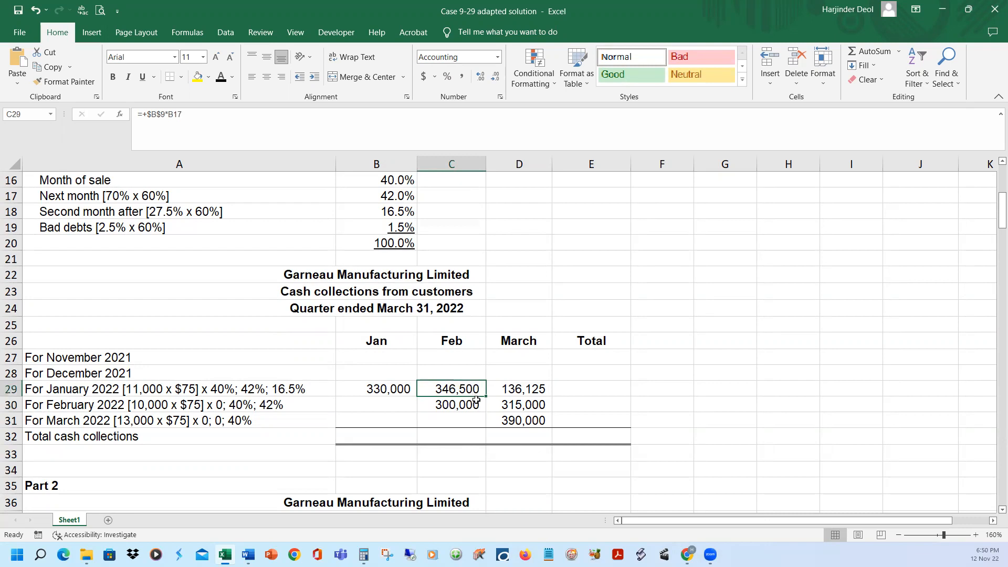
pyautogui.click(472, 372)
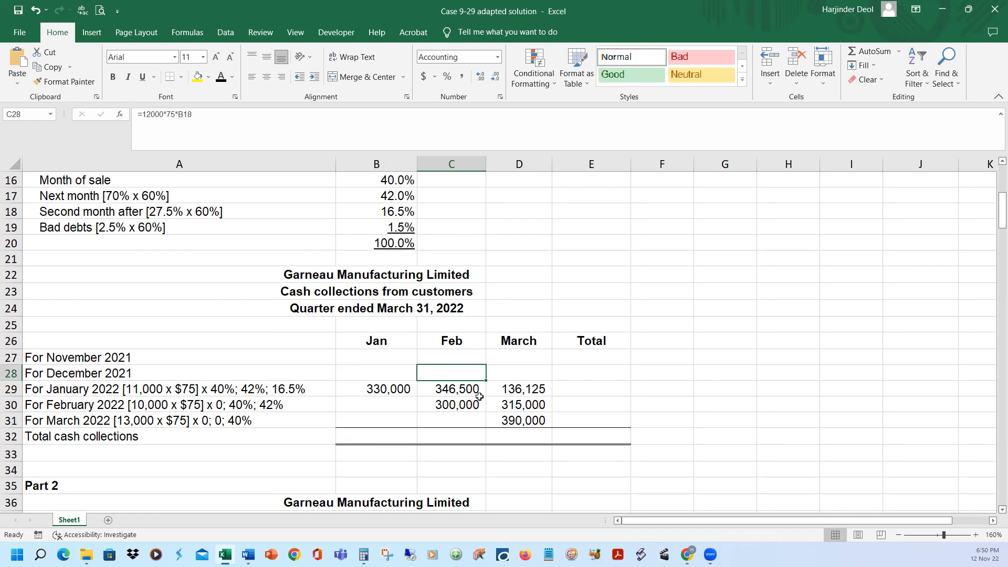
pyautogui.click(104, 374)
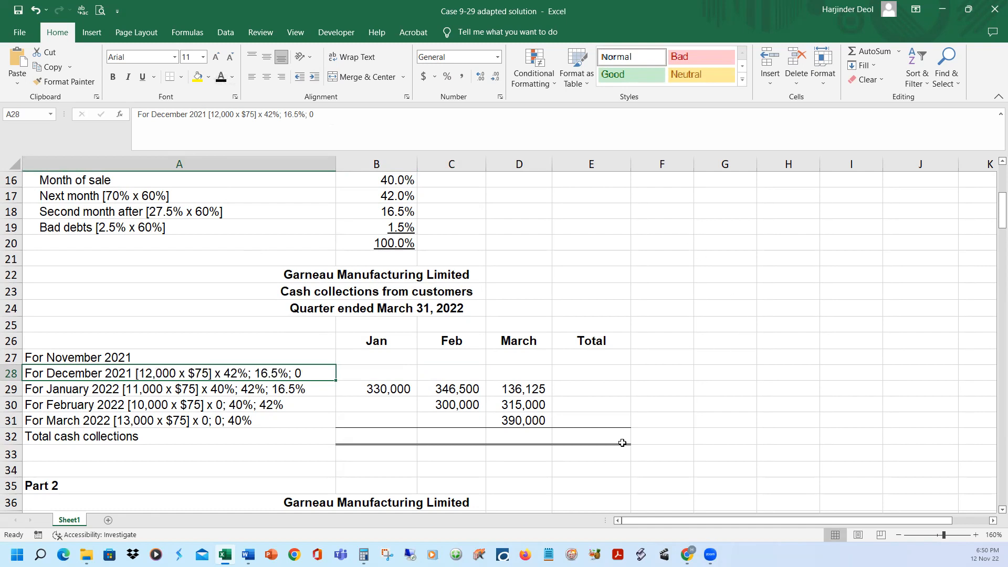
# Check December 2021's actual unit sales and the selling price in the Case 9-29 adapted Word document, and return to the Excel workbook
pyautogui.moveTo(248, 554)
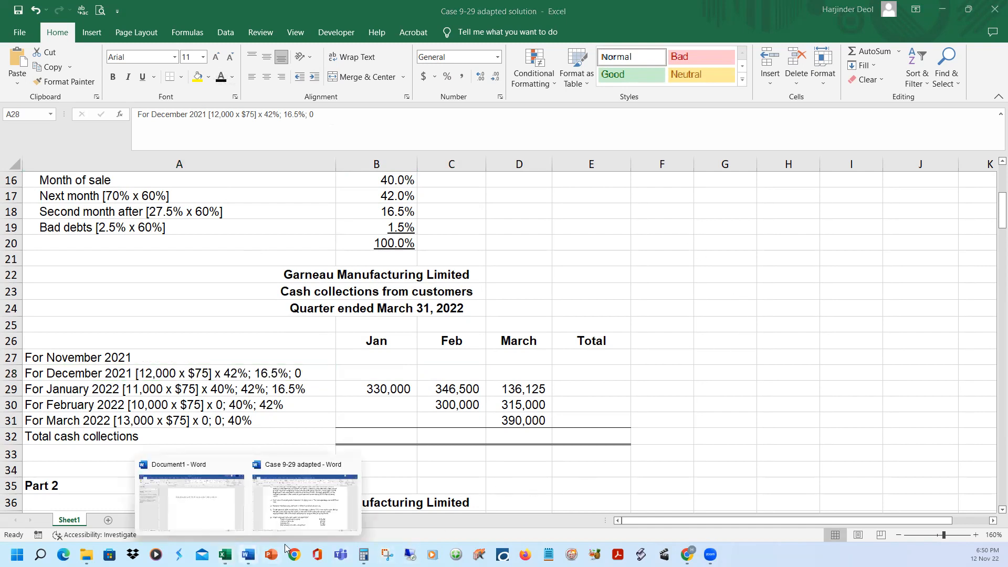
pyautogui.click(302, 525)
pyautogui.scroll(3, 526, 383)
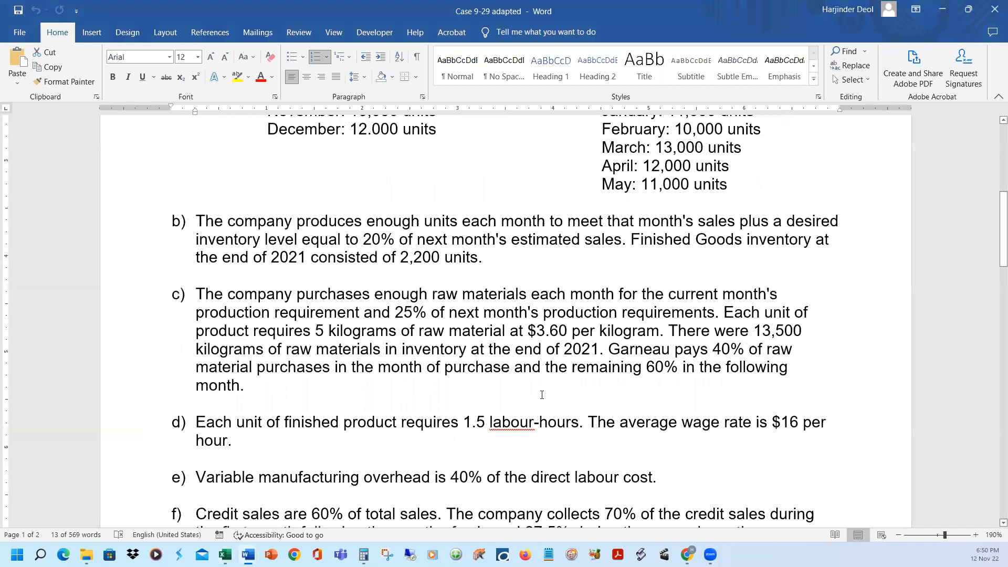
pyautogui.scroll(3, 542, 394)
pyautogui.moveTo(354, 280); pyautogui.dragTo(428, 285)
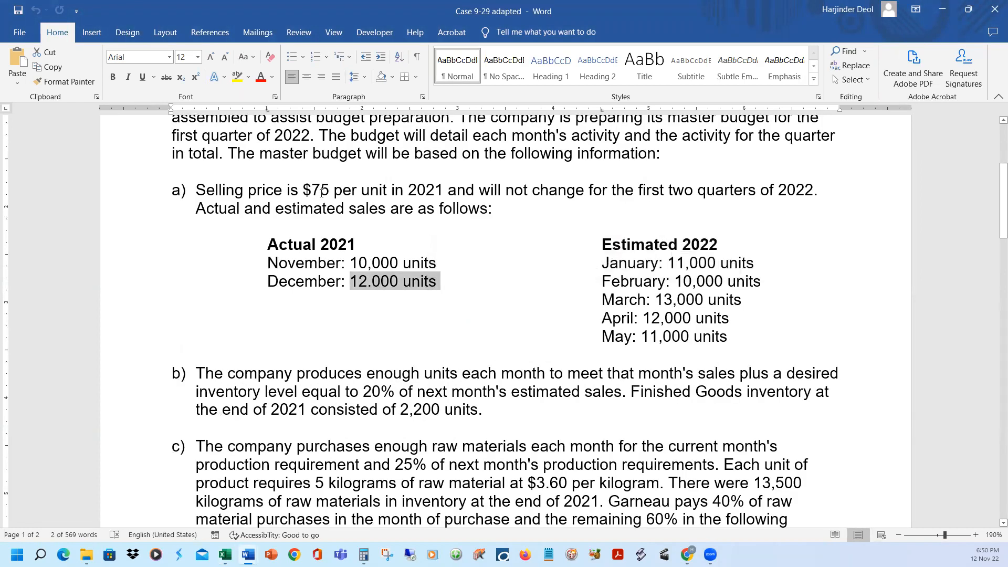
pyautogui.moveTo(312, 190); pyautogui.dragTo(358, 192)
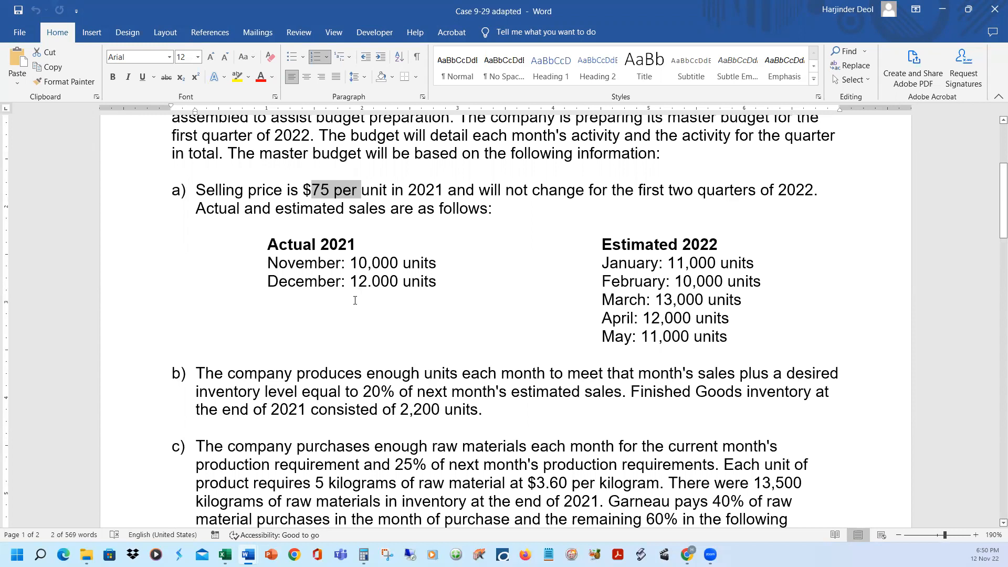
pyautogui.click(942, 10)
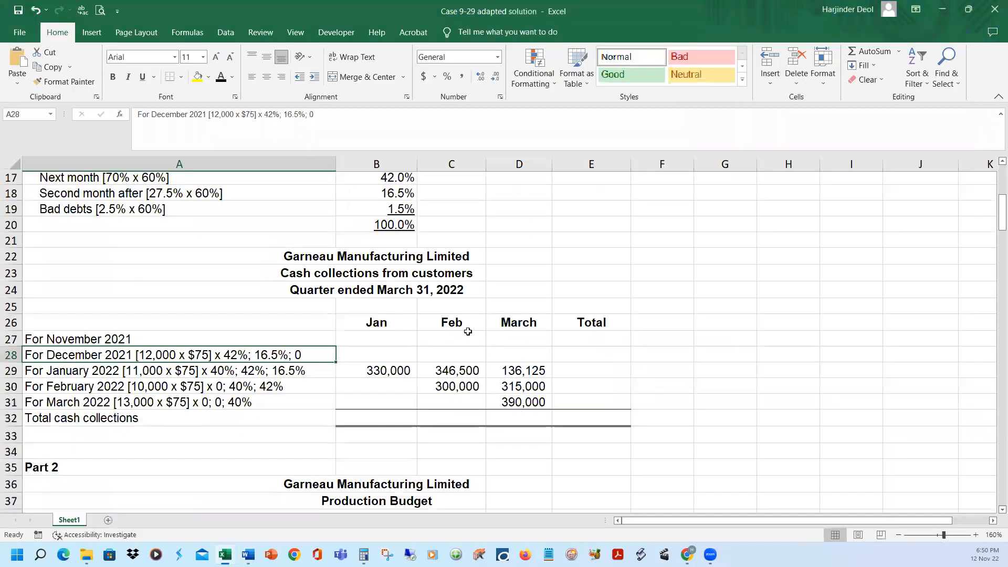
# Reveal the December 2021 sales collections for February and January in C28 and B28 with the black font colour
pyautogui.scroll(-1, 462, 328)
pyautogui.click(457, 326)
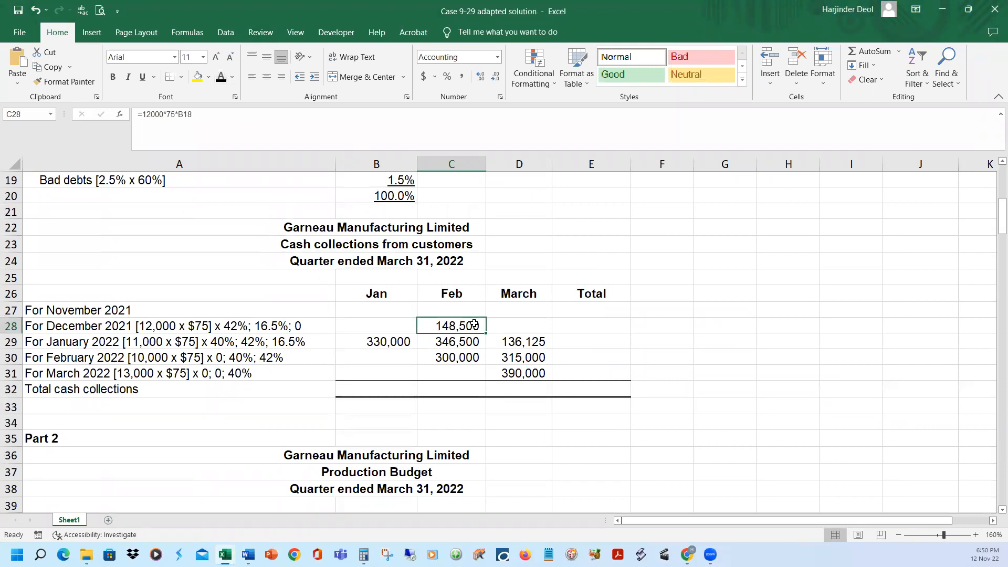
pyautogui.click(394, 325)
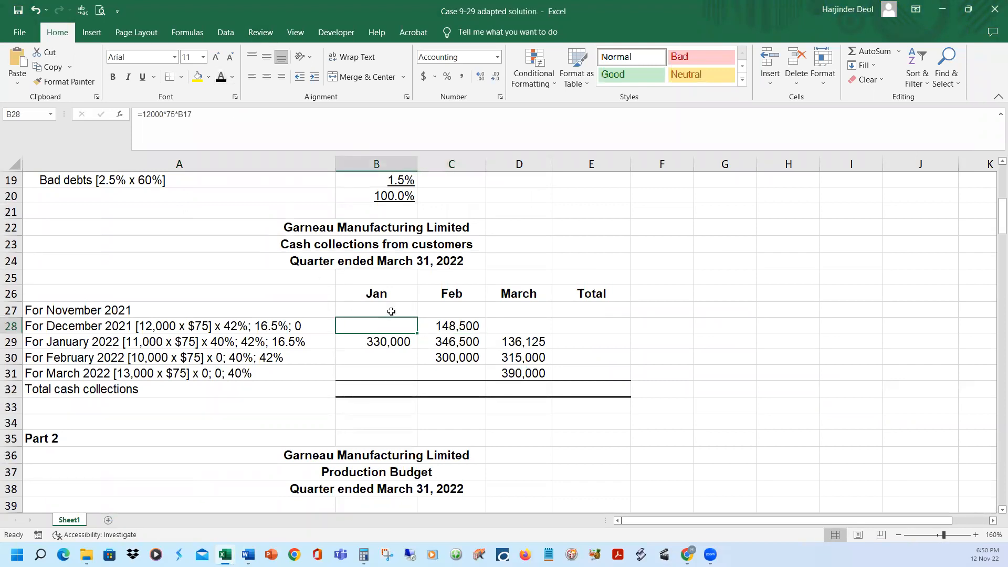
# Retrace B28's formula to the next-month collection percentage in B17
pyautogui.click(218, 119)
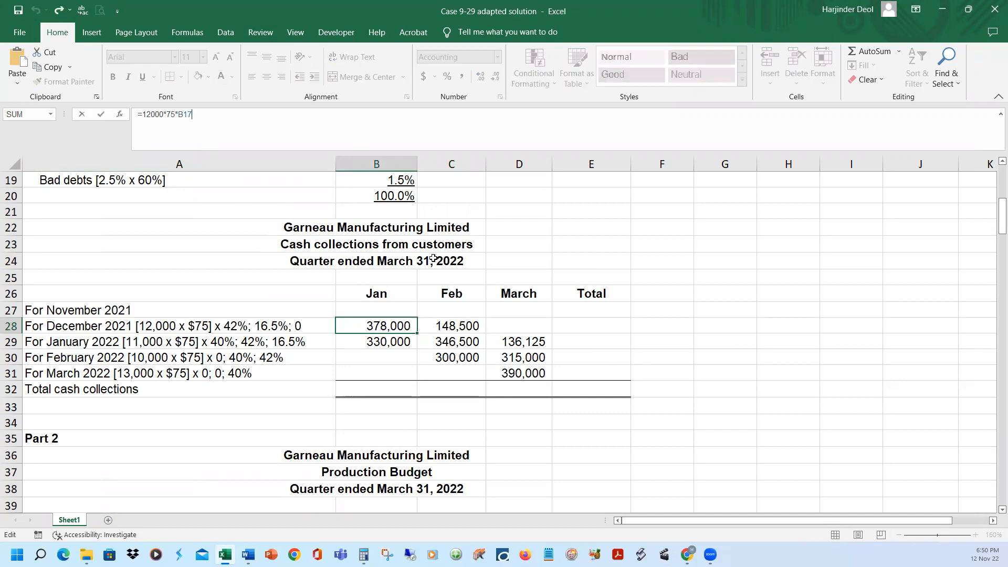
pyautogui.scroll(2, 423, 264)
pyautogui.press('Return')
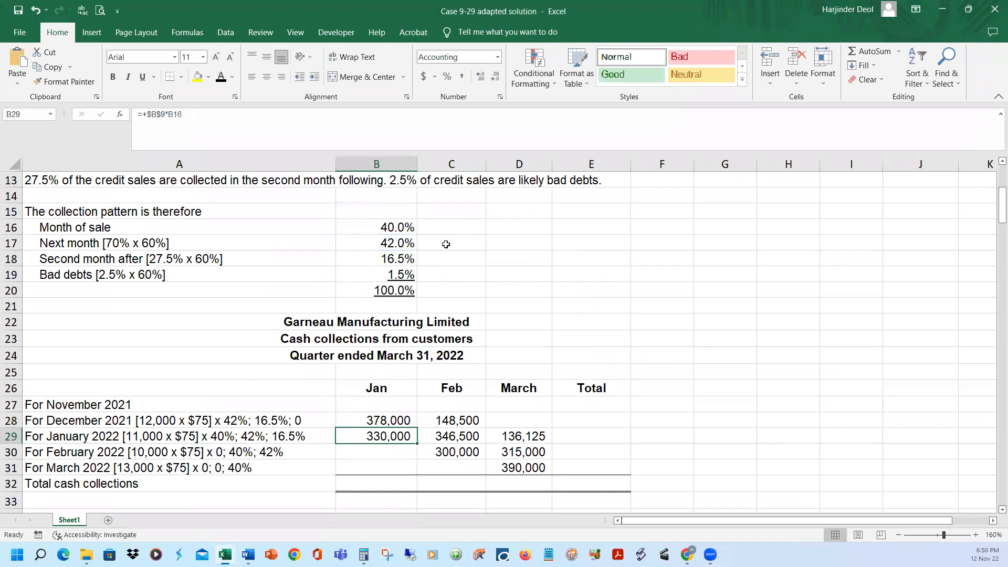
pyautogui.click(391, 421)
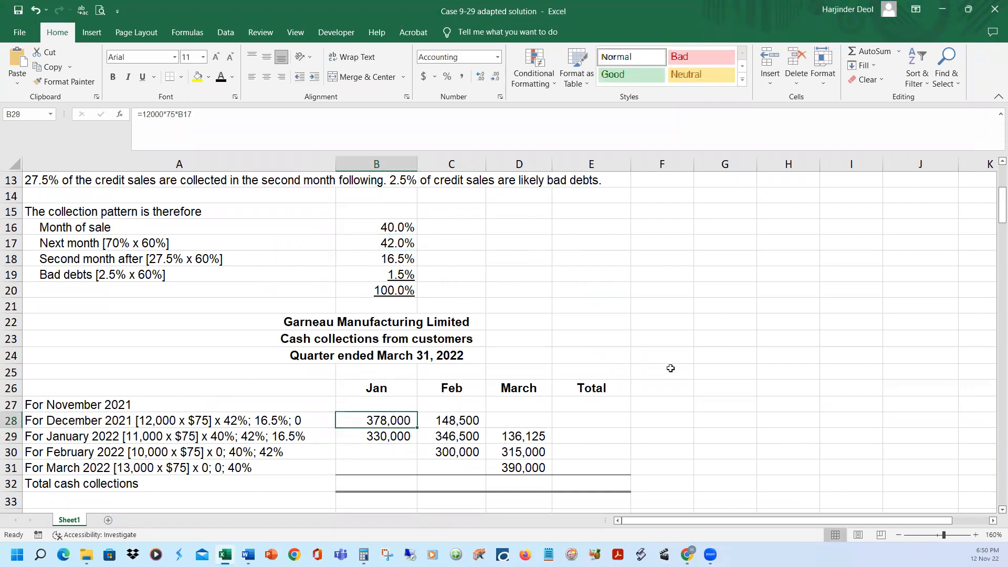
# Check November 2021's actual unit sales in the Case 9-29 adapted Word document, and return to the Excel workbook
pyautogui.scroll(-1, 671, 369)
pyautogui.scroll(-1, 671, 368)
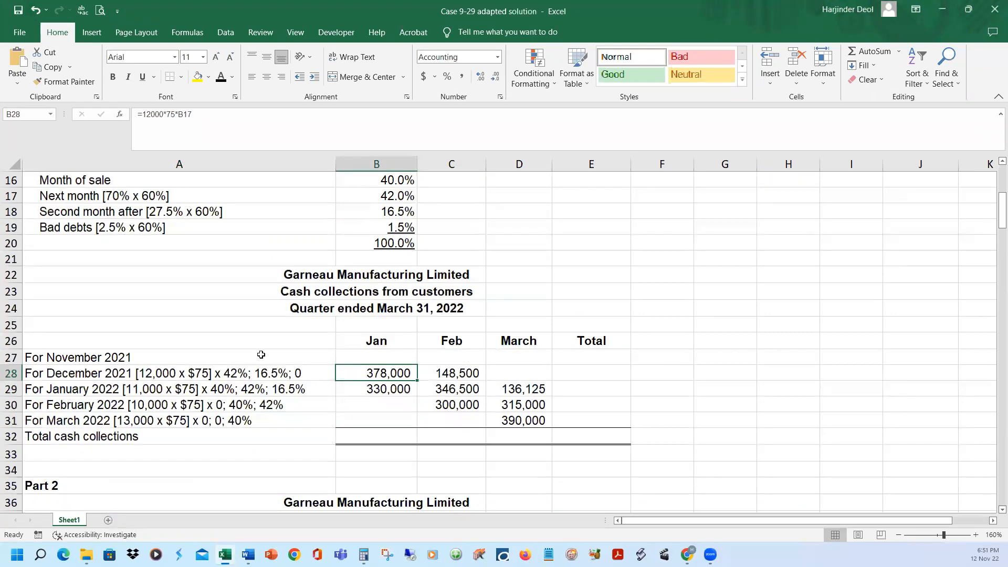
pyautogui.moveTo(248, 555)
pyautogui.click(282, 529)
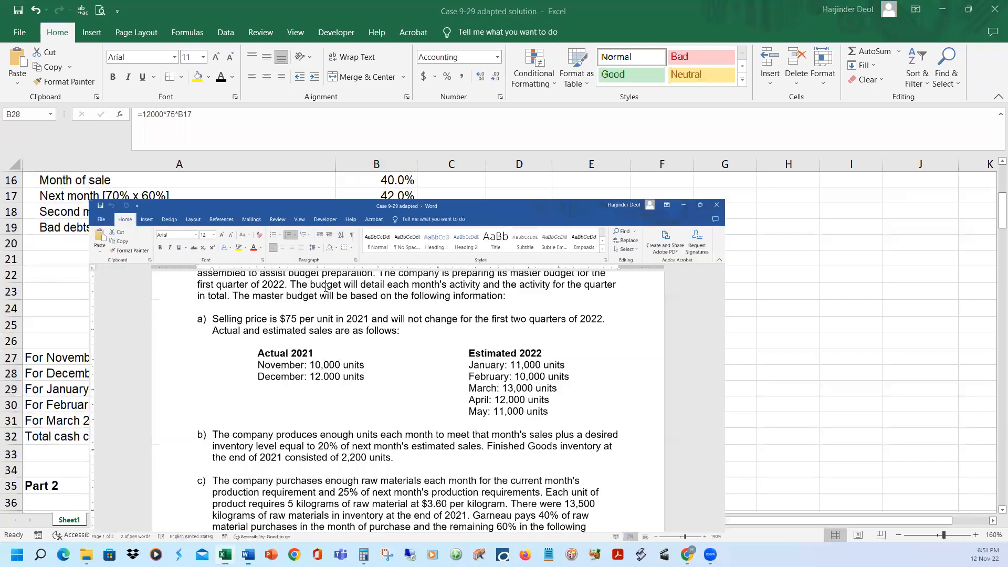
pyautogui.moveTo(275, 262); pyautogui.dragTo(435, 261)
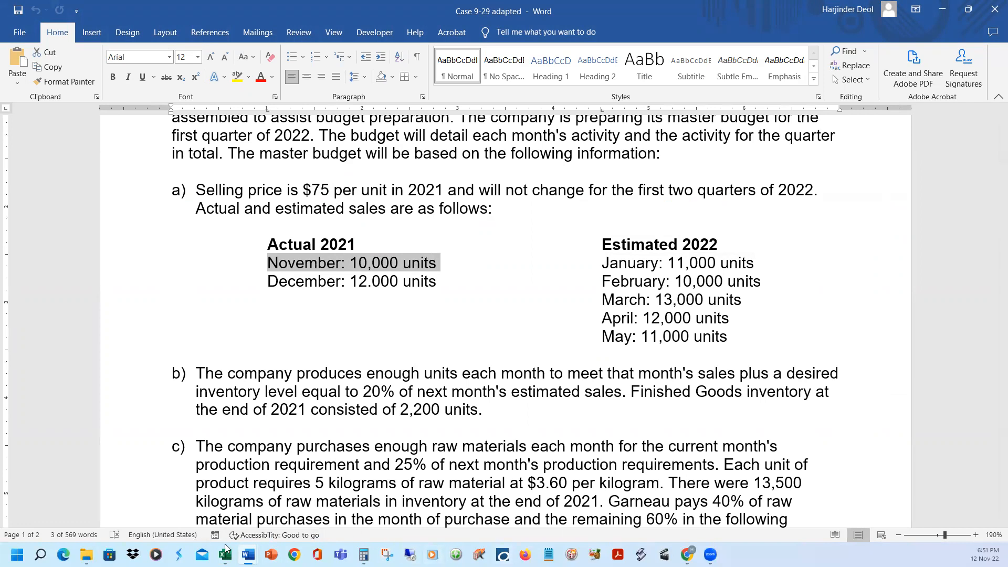
pyautogui.moveTo(249, 555)
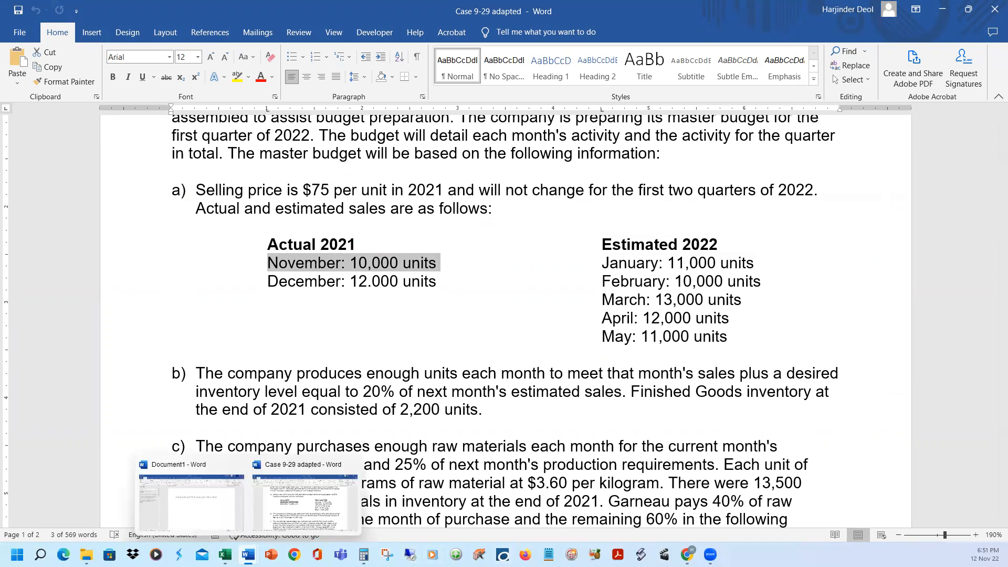
pyautogui.click(225, 554)
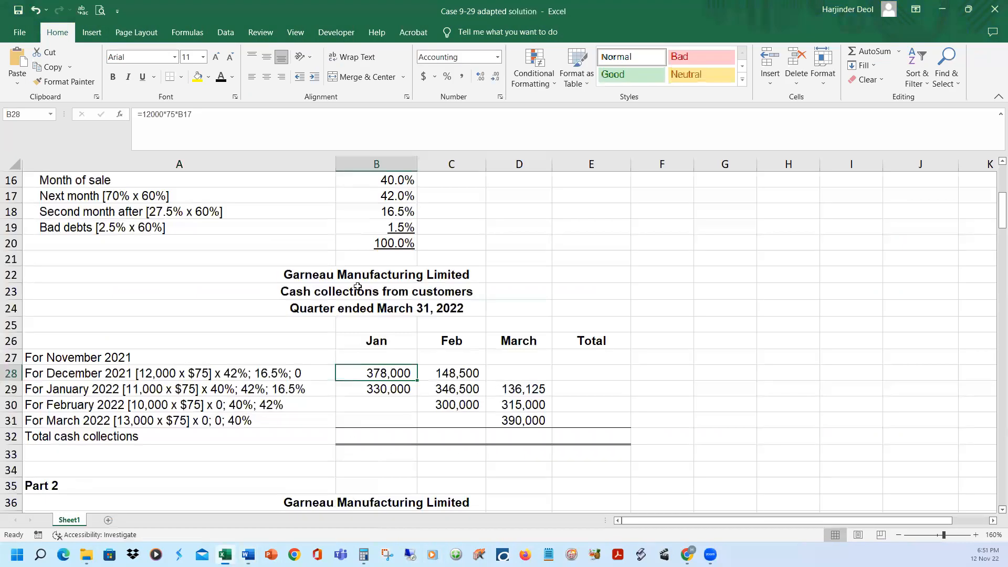
# Retrace B27's formula =10000*75*B18 to the second-month-after collection percentage
pyautogui.click(363, 357)
pyautogui.write('=10000*75*')
pyautogui.click(354, 214)
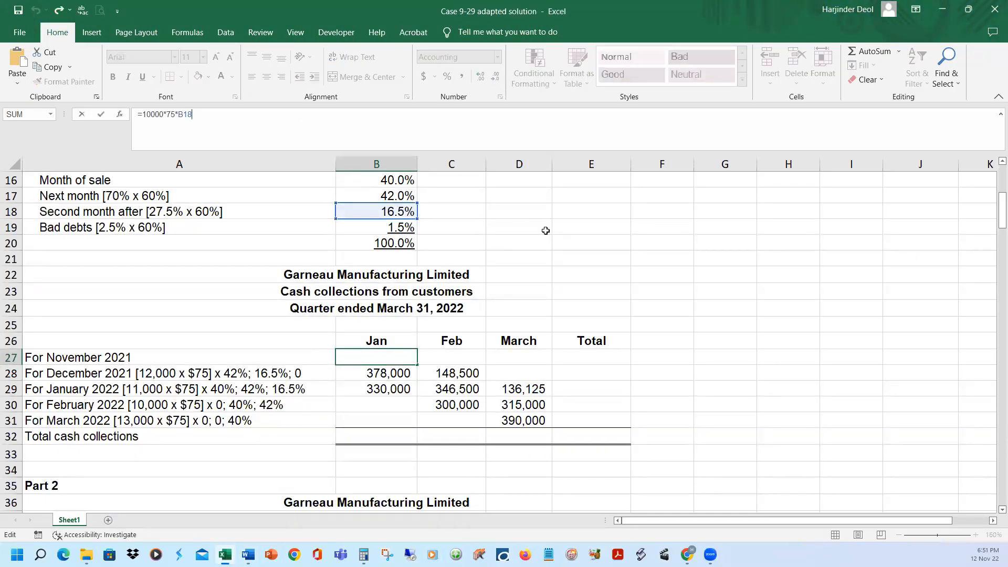
pyautogui.press('Return')
# Reveal the November 2021 breakdown text in A27 and its January collection in B27 with the black font colour
pyautogui.press('Up')
pyautogui.press('Left')
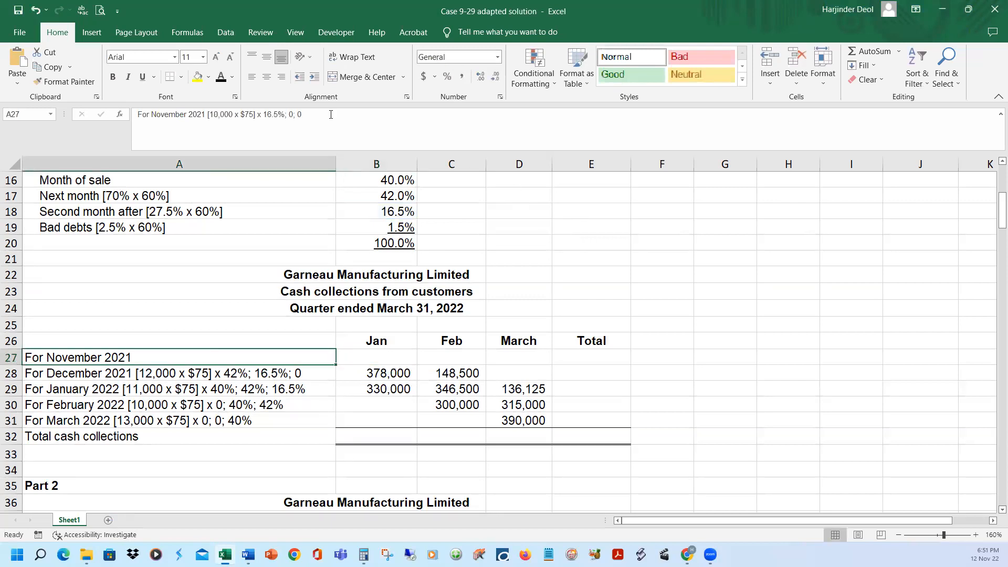
pyautogui.click(221, 78)
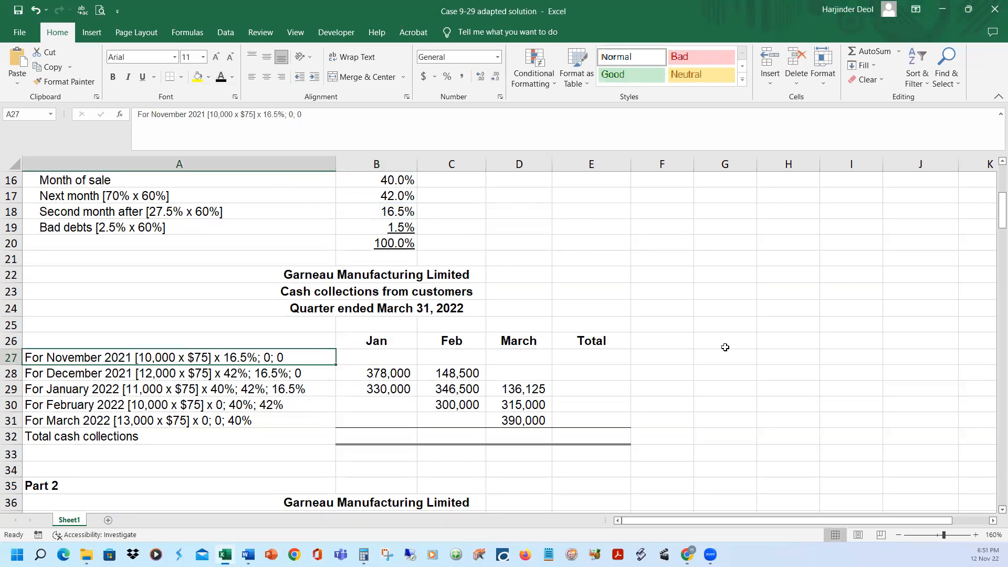
pyautogui.click(379, 360)
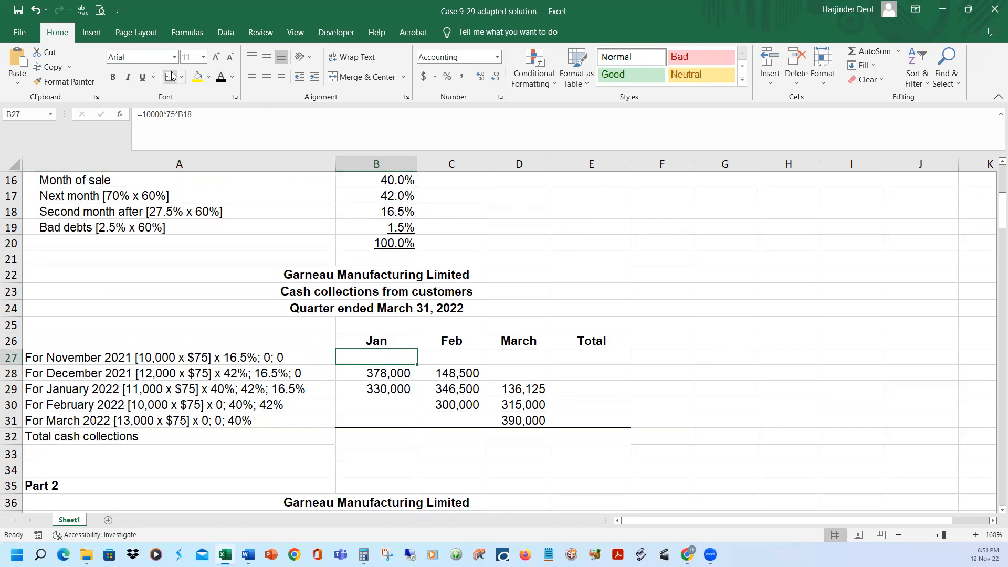
pyautogui.click(220, 77)
# Reveal the total cash collections for January, February and March in B32:D32 with the black font colour
pyautogui.click(381, 439)
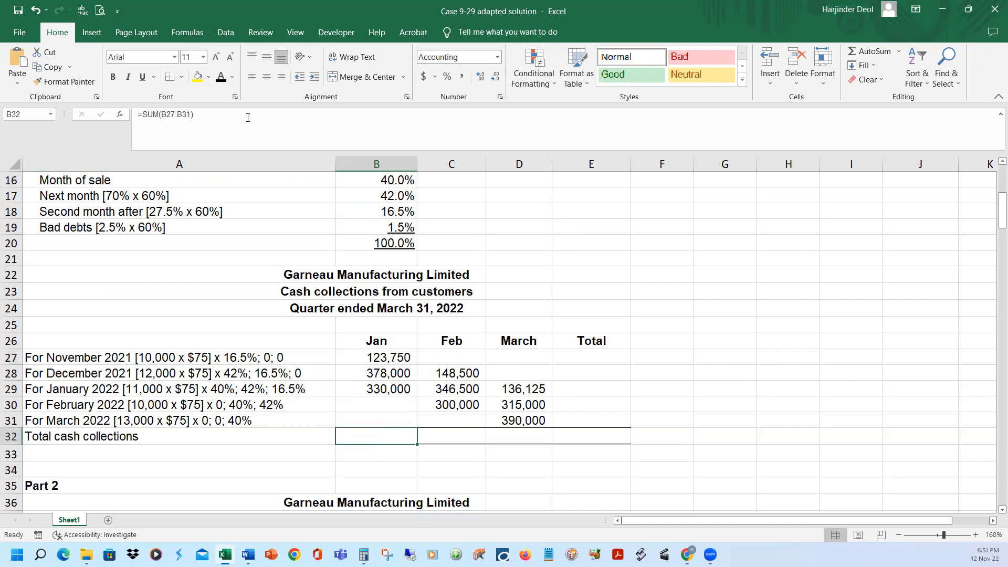
pyautogui.click(220, 77)
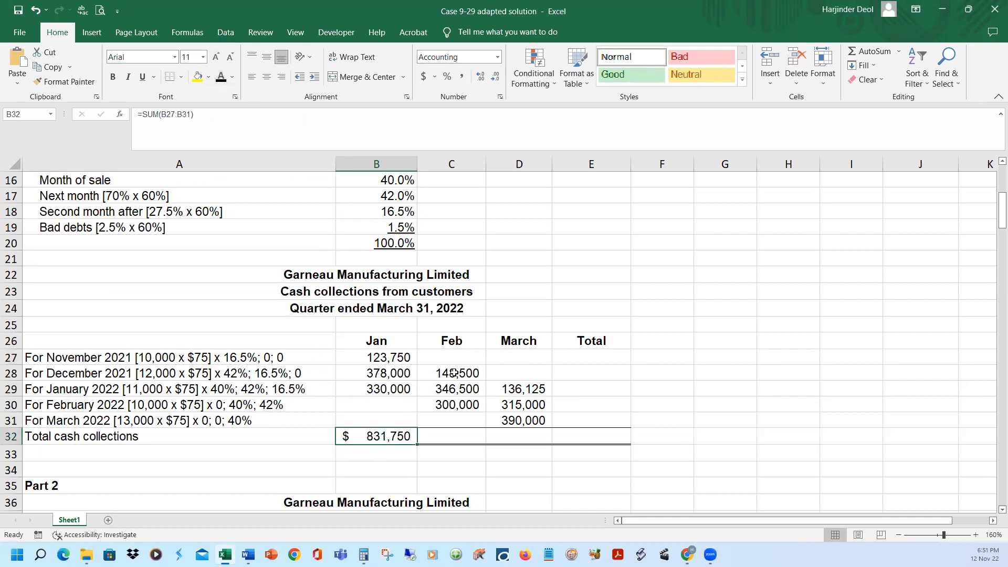
pyautogui.click(457, 440)
pyautogui.click(227, 82)
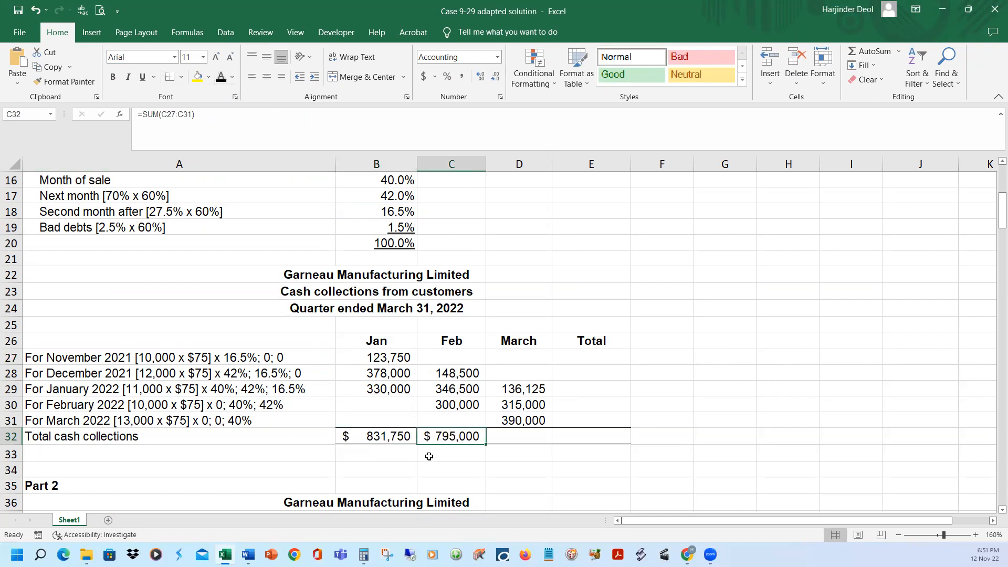
pyautogui.click(508, 440)
pyautogui.click(221, 78)
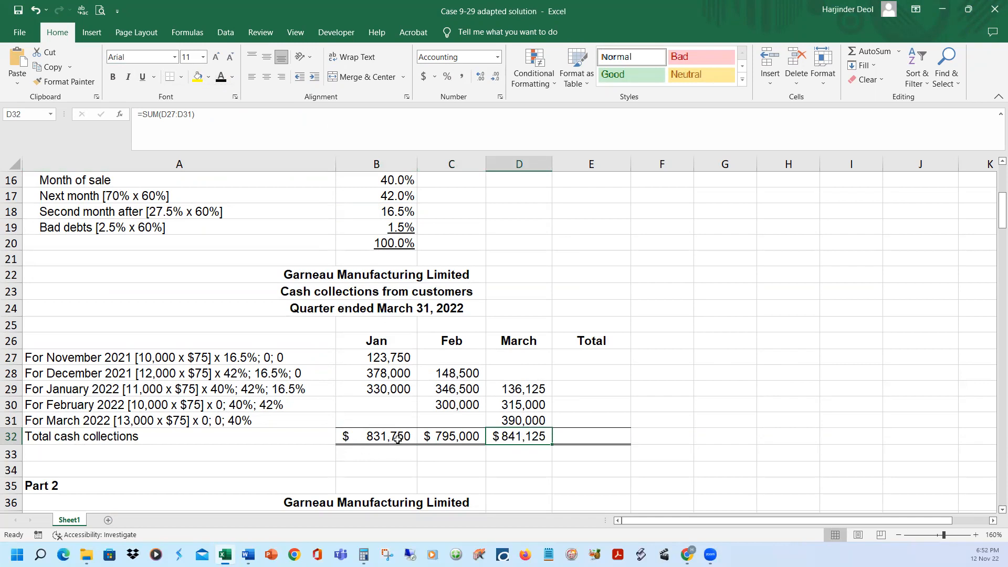
# Compare the budgeted sales in row 9 with the monthly total cash collections in row 32
pyautogui.scroll(4, 396, 446)
pyautogui.click(379, 267)
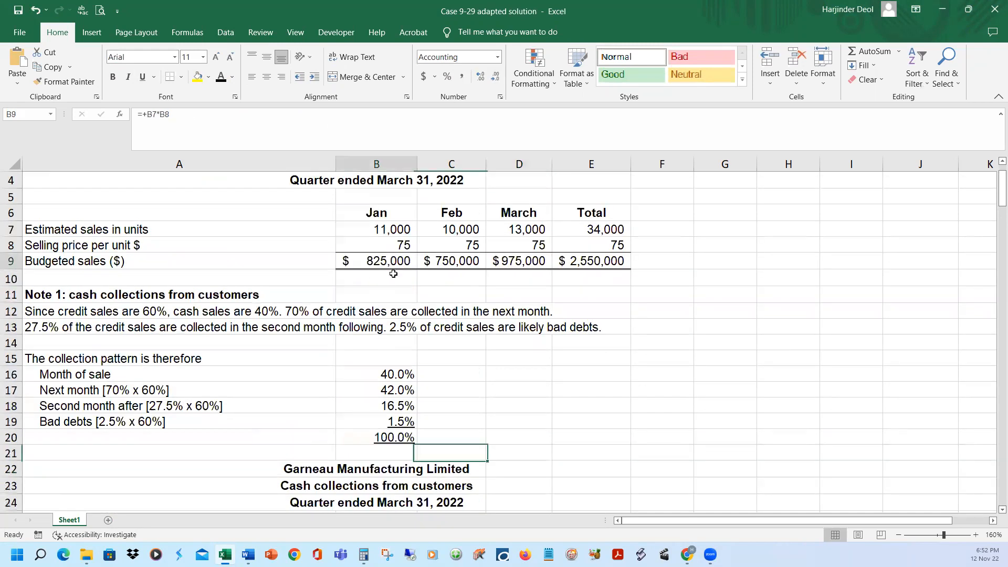
pyautogui.scroll(-3, 391, 344)
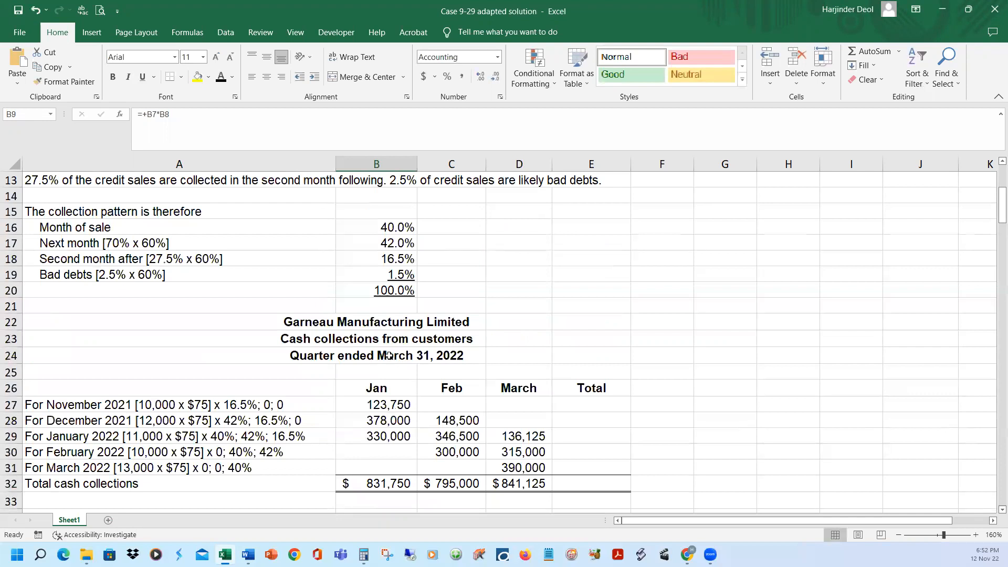
pyautogui.click(479, 488)
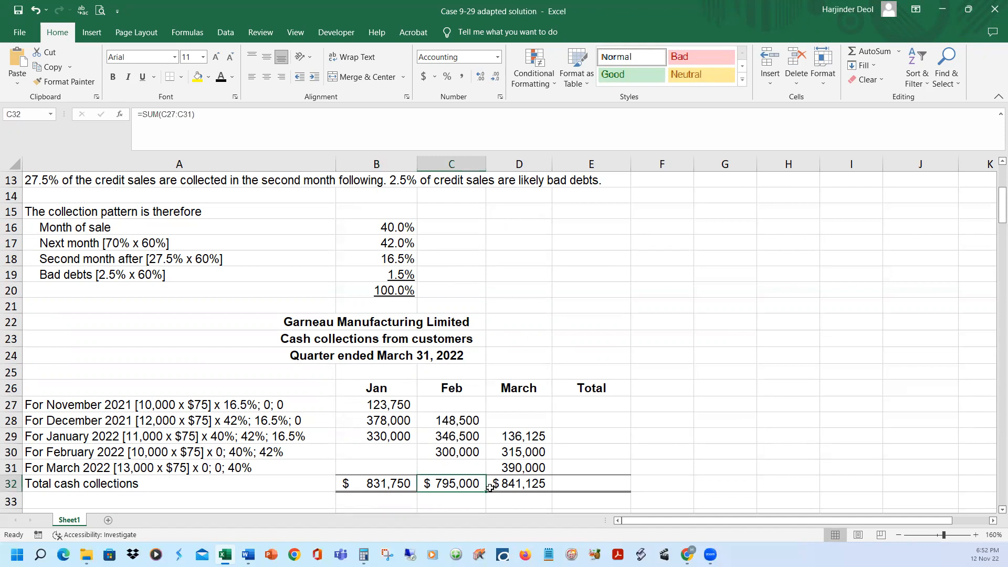
pyautogui.click(527, 488)
# Reveal the quarter's total cash collections in E32 and the row totals in E27:E31 with the black font colour
pyautogui.scroll(-1, 732, 450)
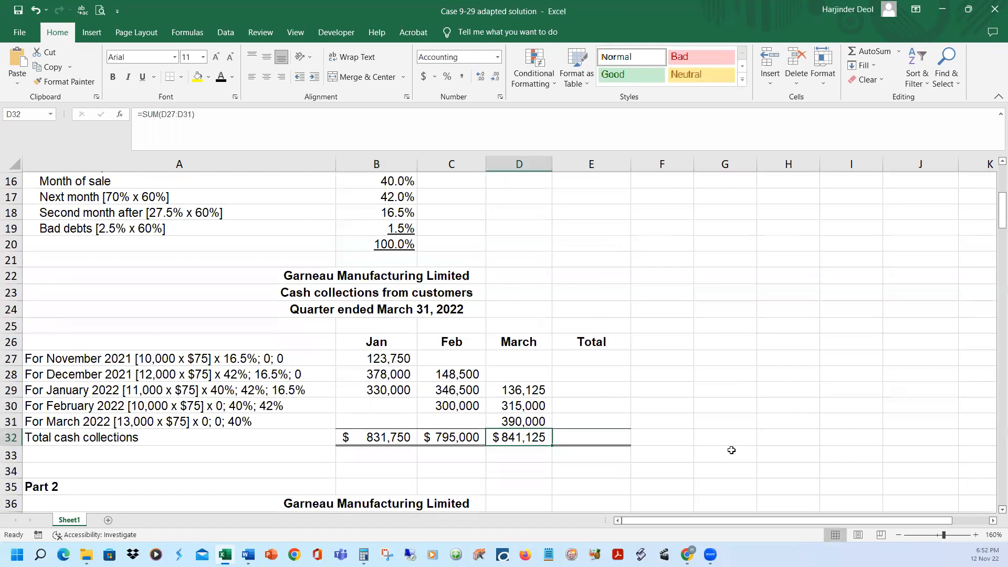
pyautogui.click(587, 437)
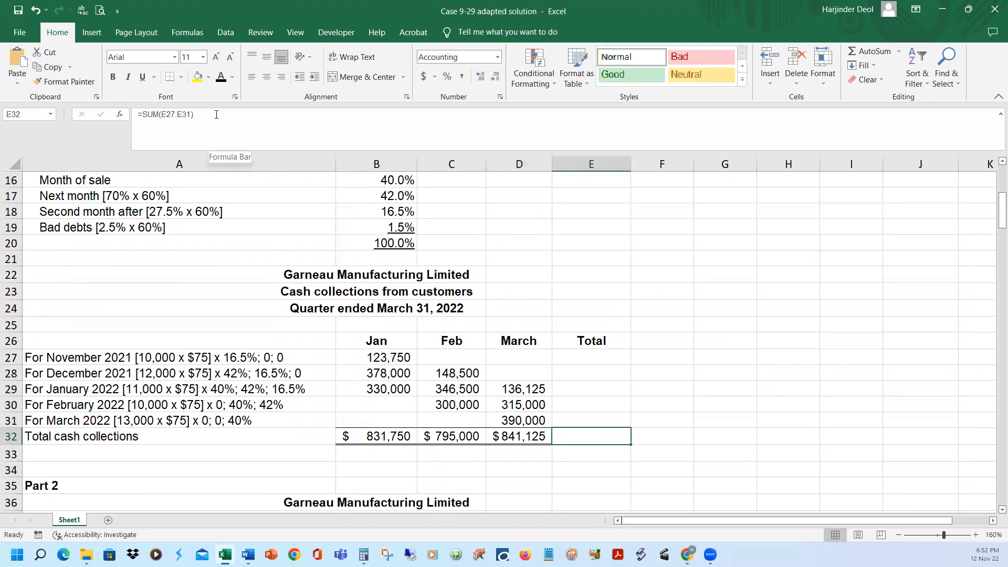
pyautogui.click(225, 80)
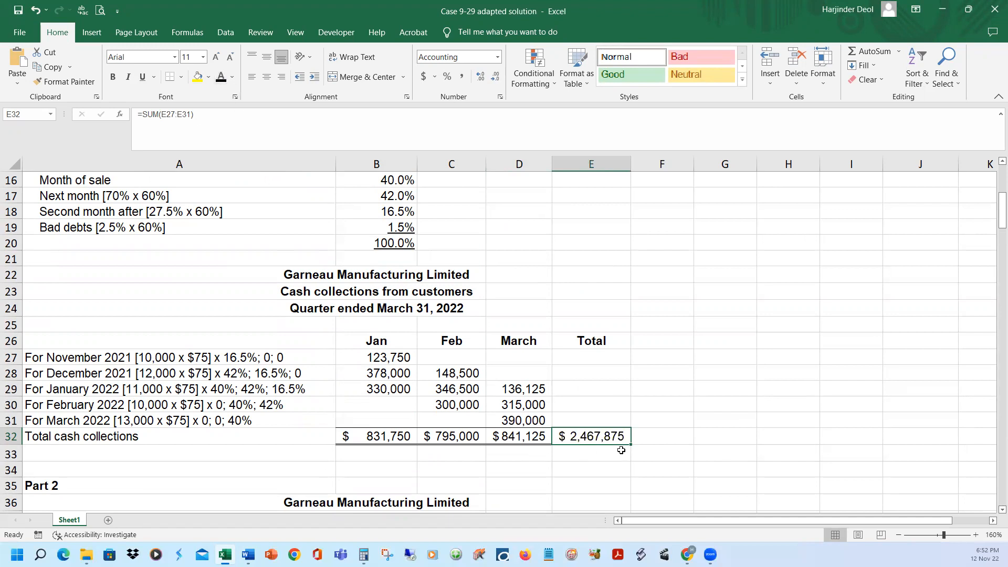
pyautogui.moveTo(581, 356); pyautogui.dragTo(576, 415)
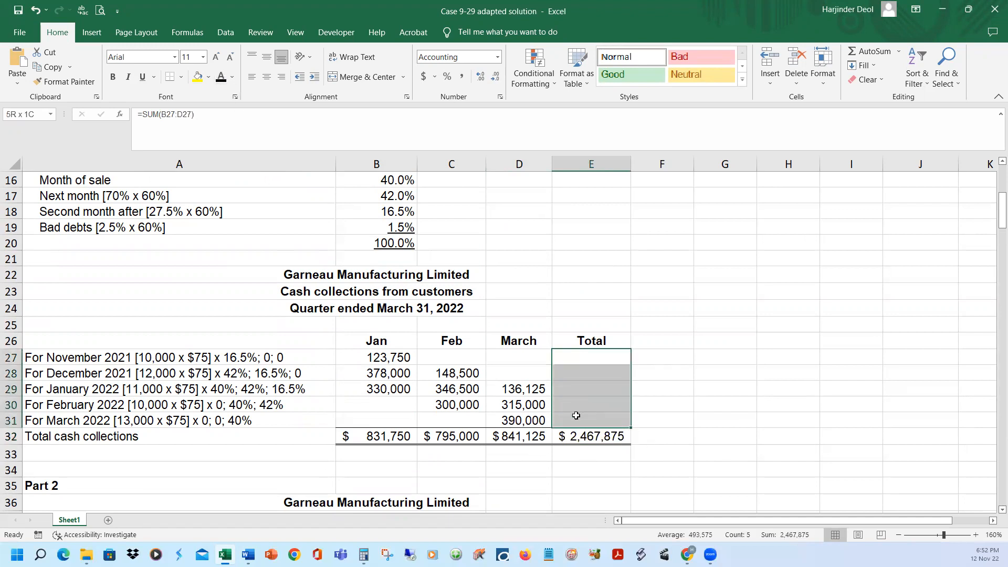
pyautogui.click(225, 79)
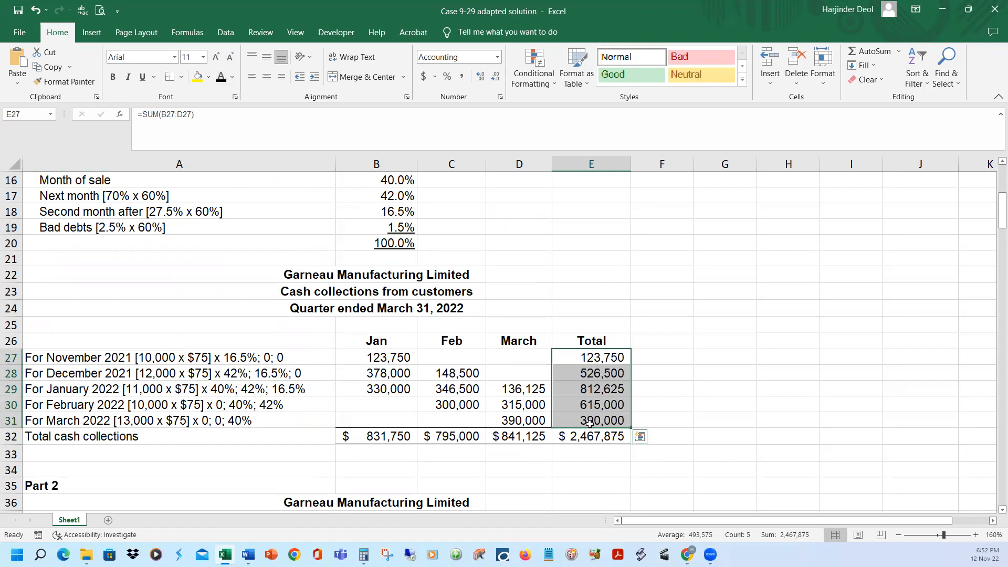
# Inspect the SUM formulas behind the row totals in E27:E31 of the cash collections schedule, leaving each one as it is
pyautogui.click(600, 355)
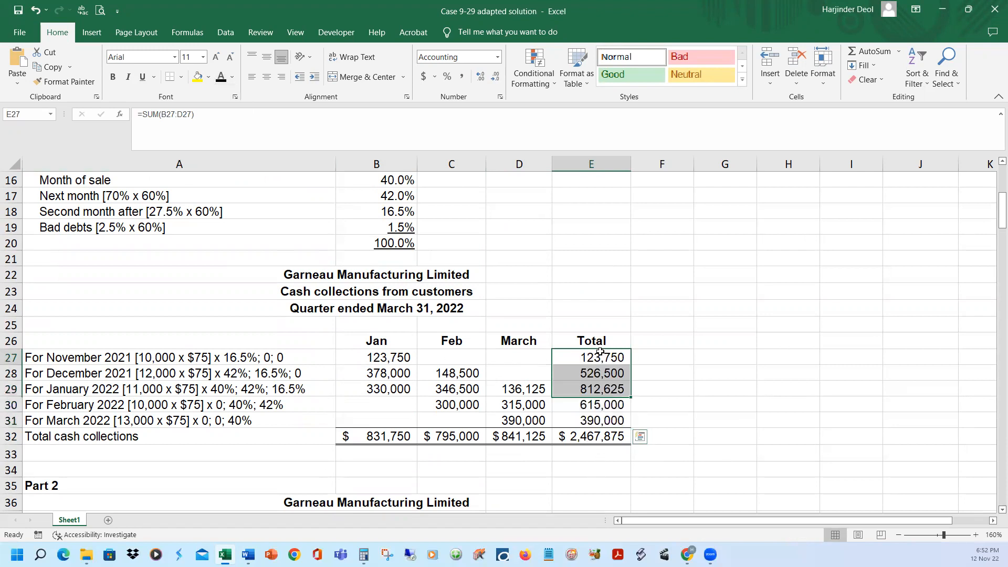
pyautogui.click(323, 126)
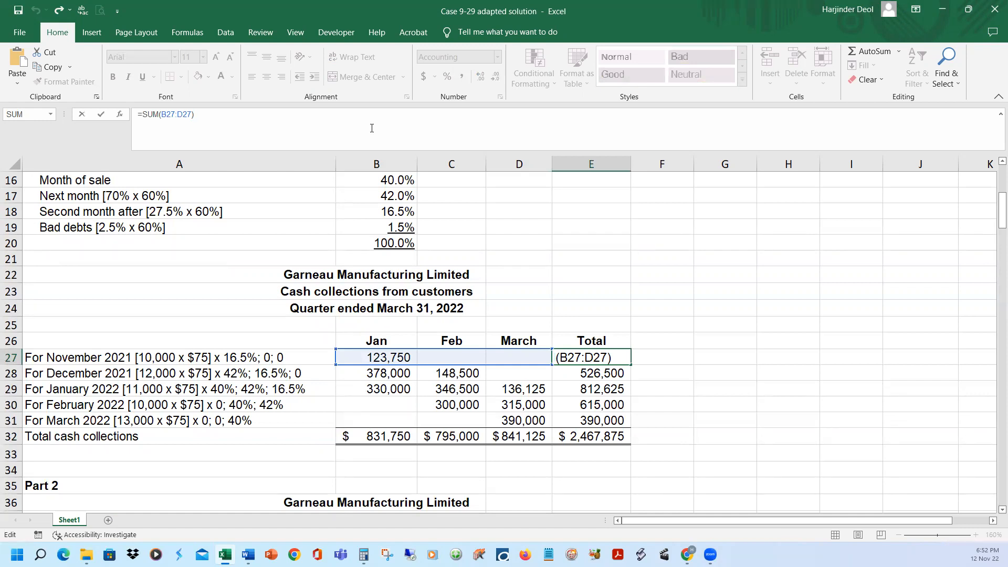
pyautogui.press('Return')
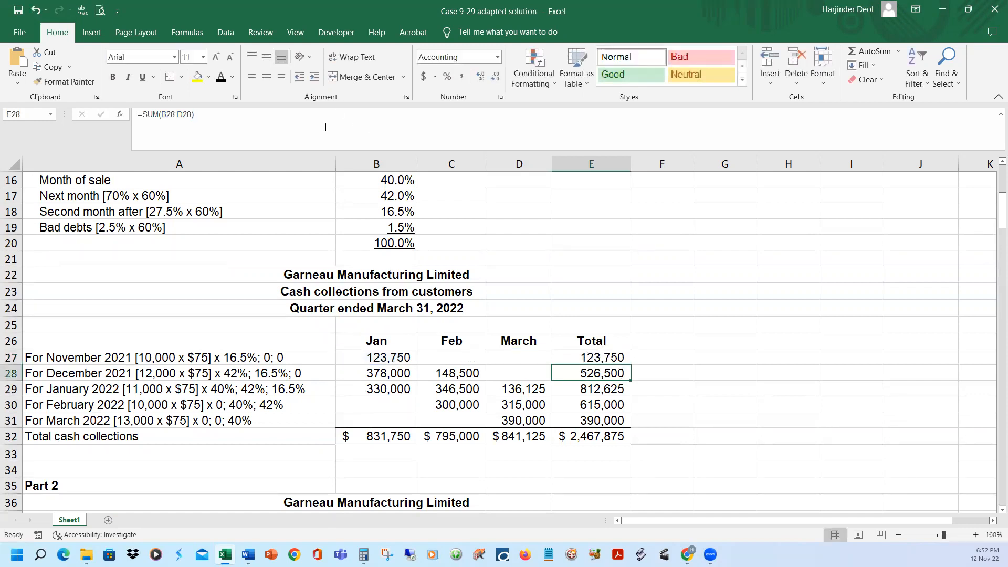
pyautogui.press('F2')
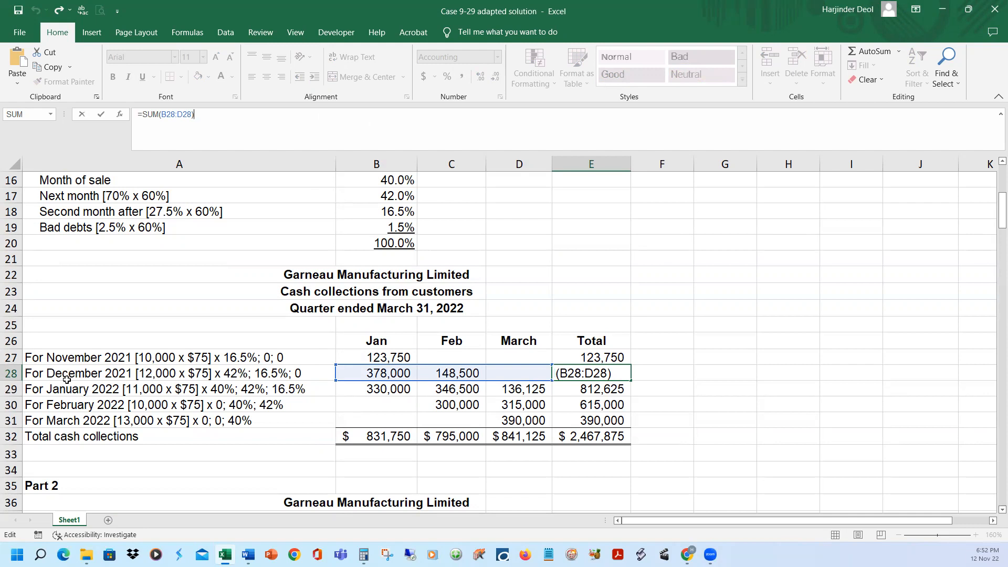
pyautogui.press('Return')
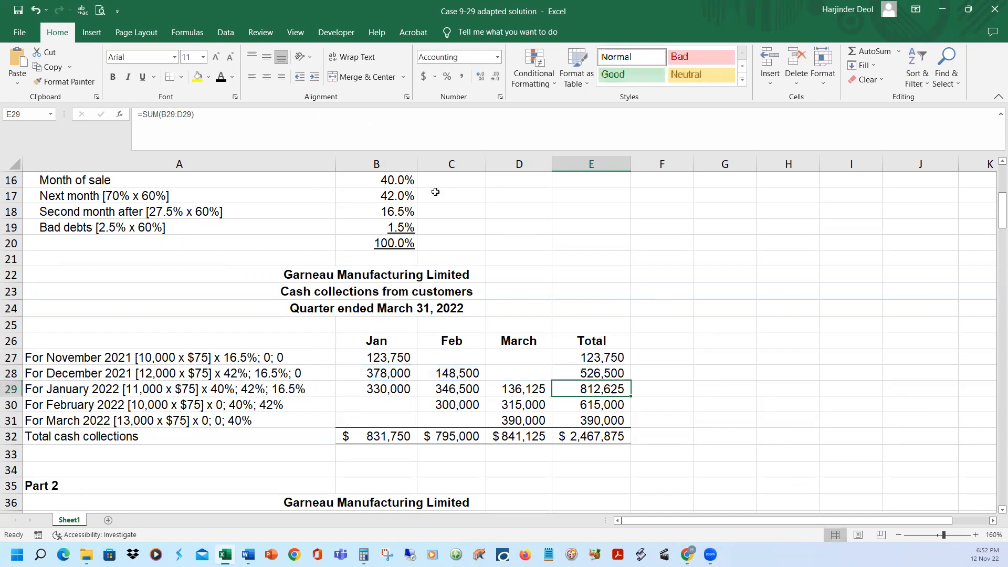
pyautogui.click(422, 122)
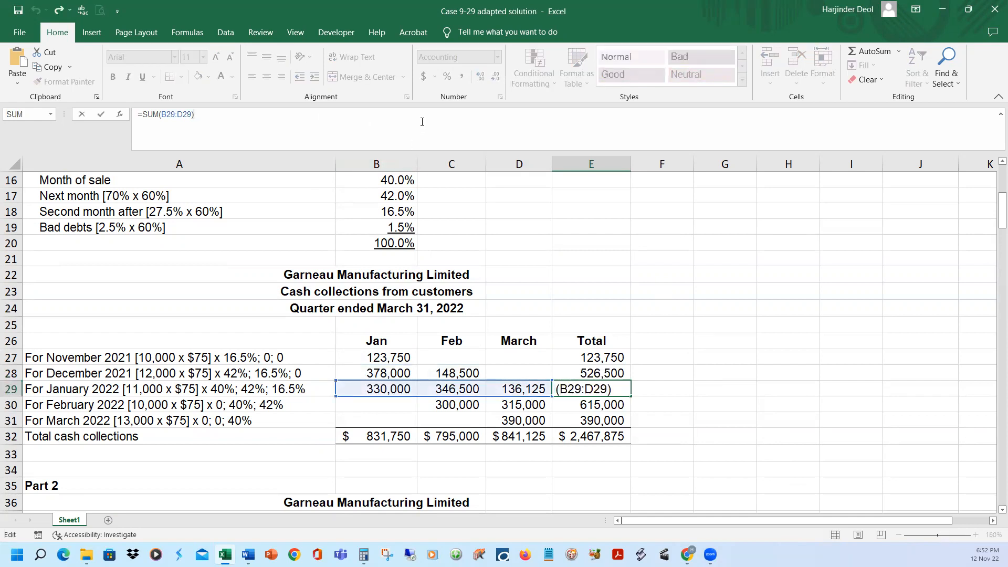
pyautogui.press('Return')
pyautogui.click(348, 146)
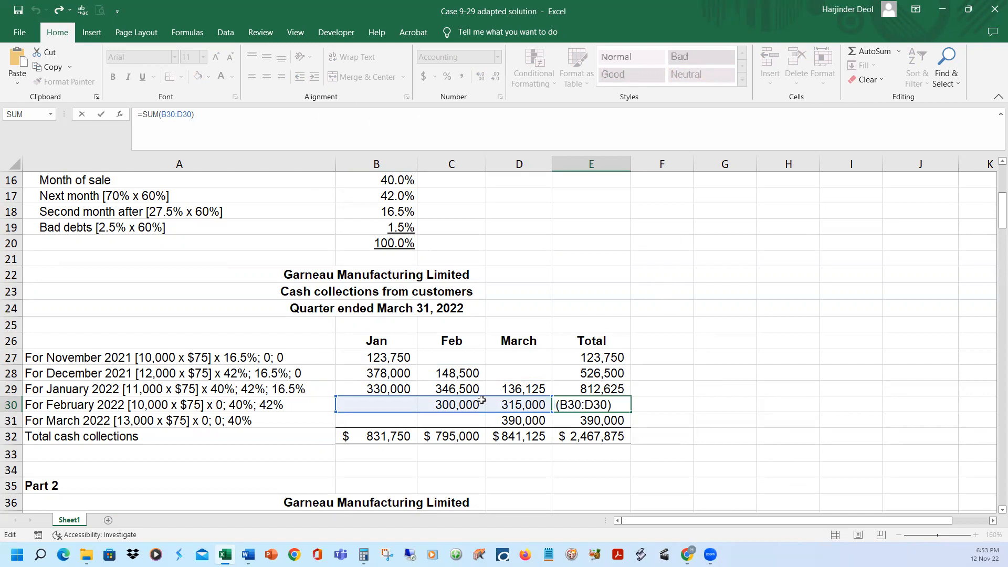
pyautogui.press('Return')
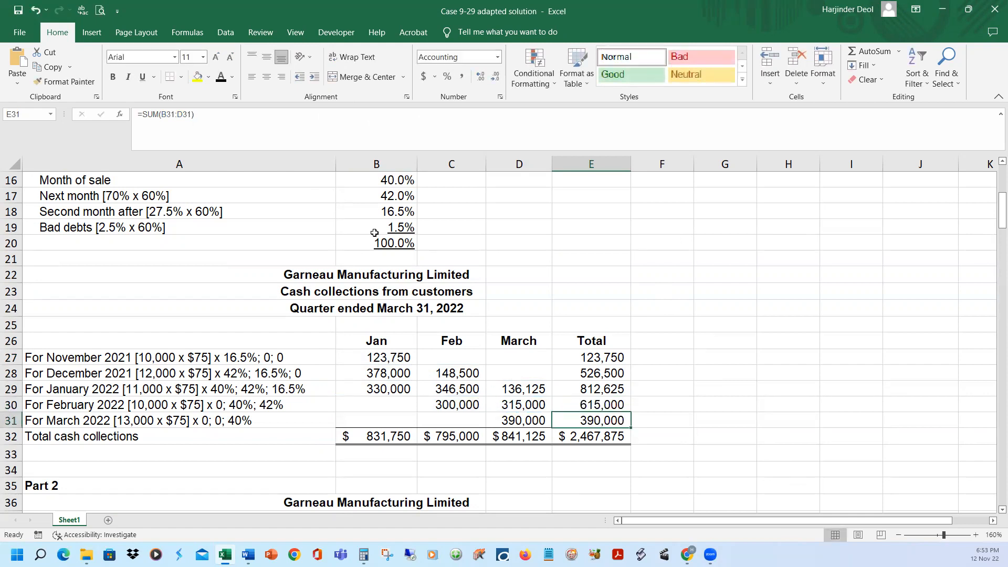
pyautogui.click(376, 118)
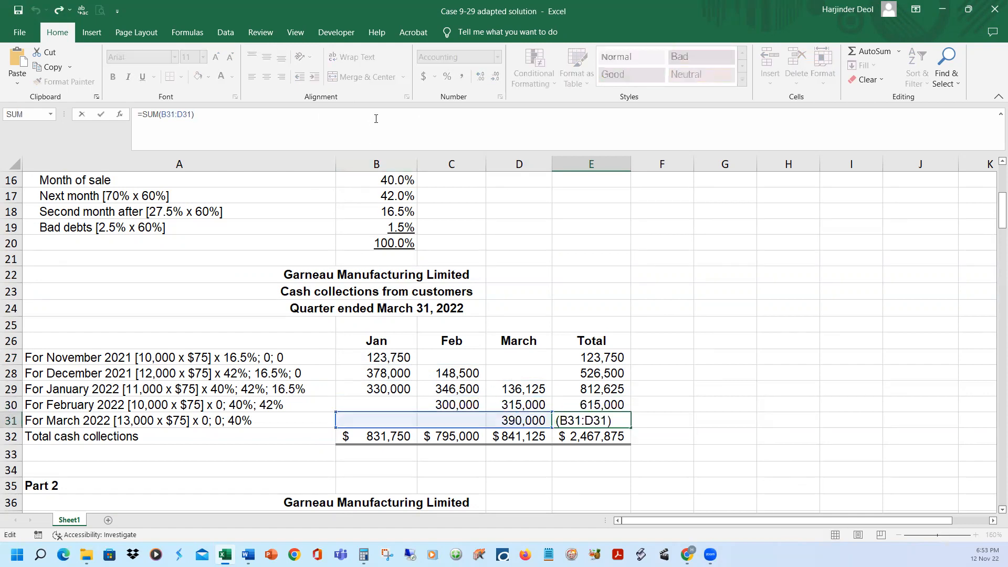
pyautogui.press('Return')
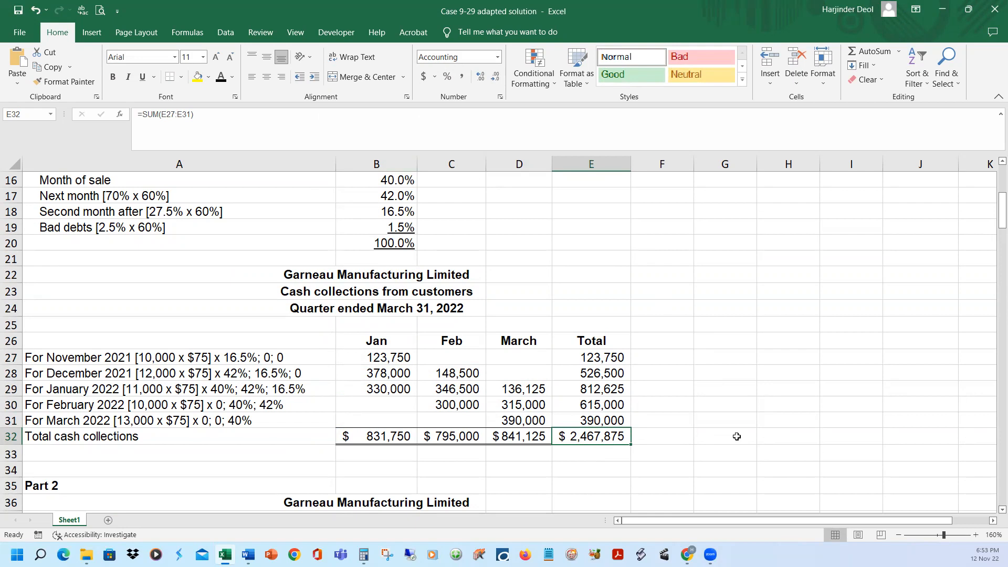
# Switch to the Case 9-29 adapted document in Word and read item b on monthly production and desired finished goods inventory
pyautogui.moveTo(247, 555)
pyautogui.click(281, 517)
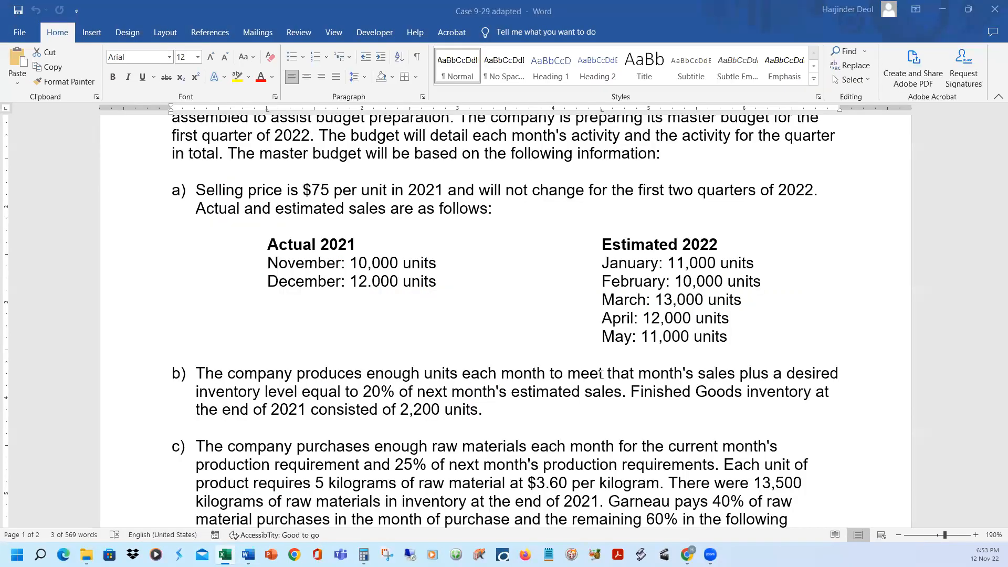
pyautogui.click(530, 391)
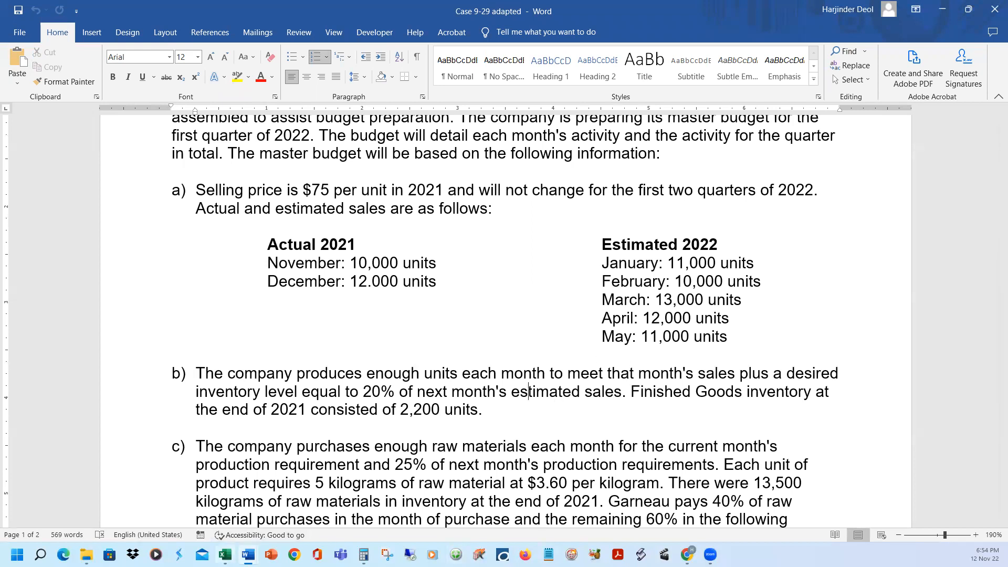
# Switch back to the Excel solution workbook and review the estimated sales in units in row 7 of the sales budget
pyautogui.click(225, 555)
pyautogui.click(744, 375)
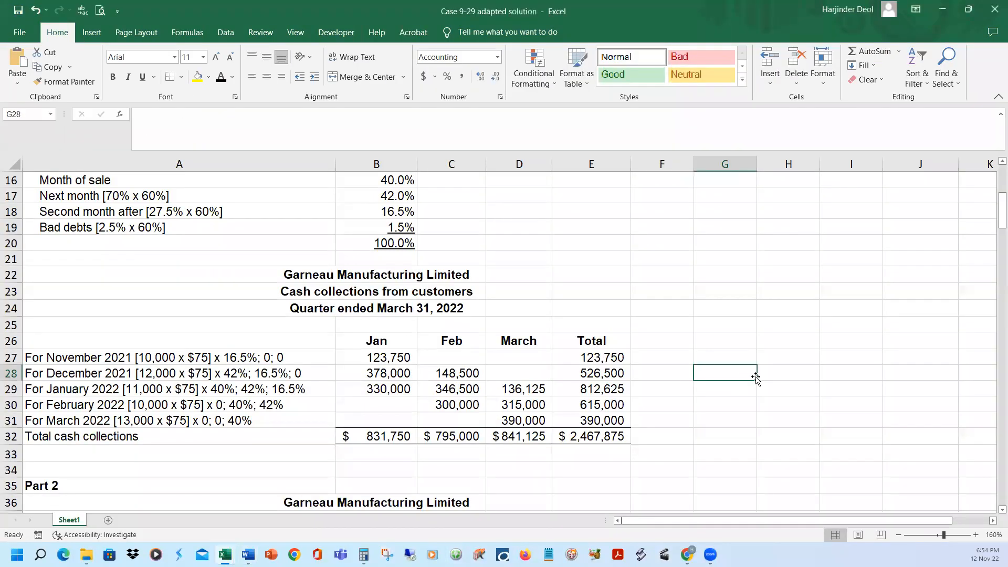
pyautogui.scroll(4, 748, 374)
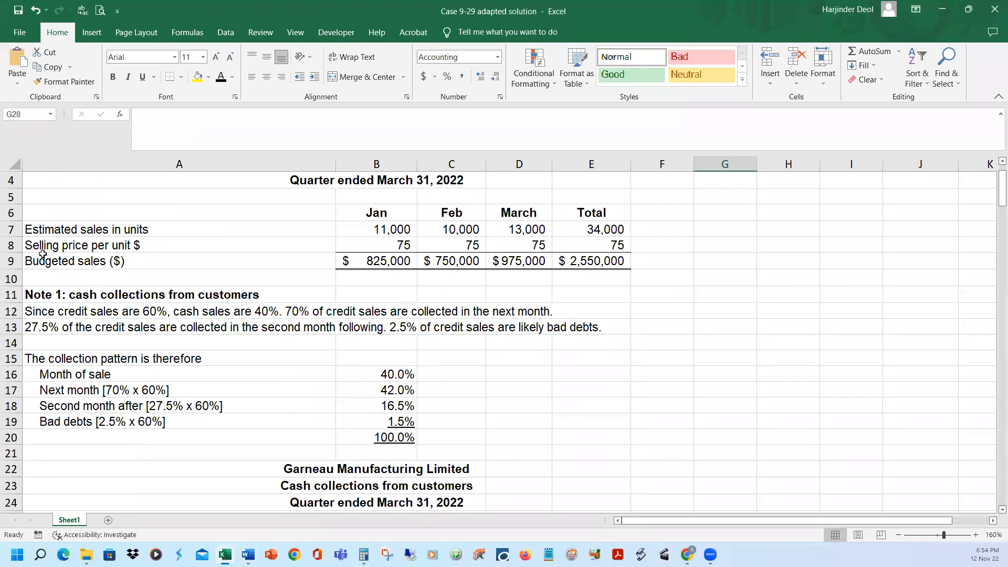
pyautogui.click(12, 229)
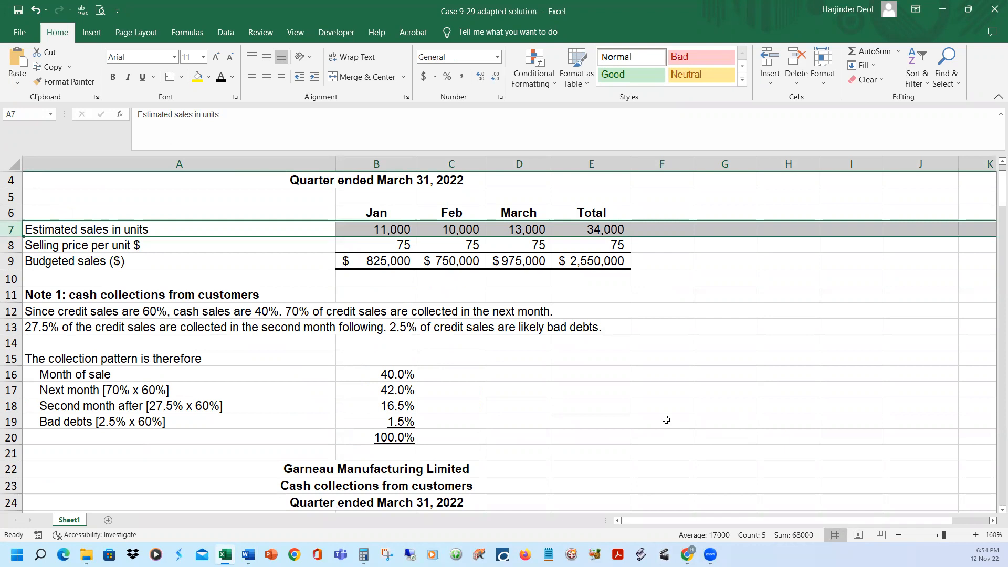
# Reveal the estimated sales in units in B41:E41 of the Part 2 Production Budget with the black font colour
pyautogui.scroll(-9, 667, 420)
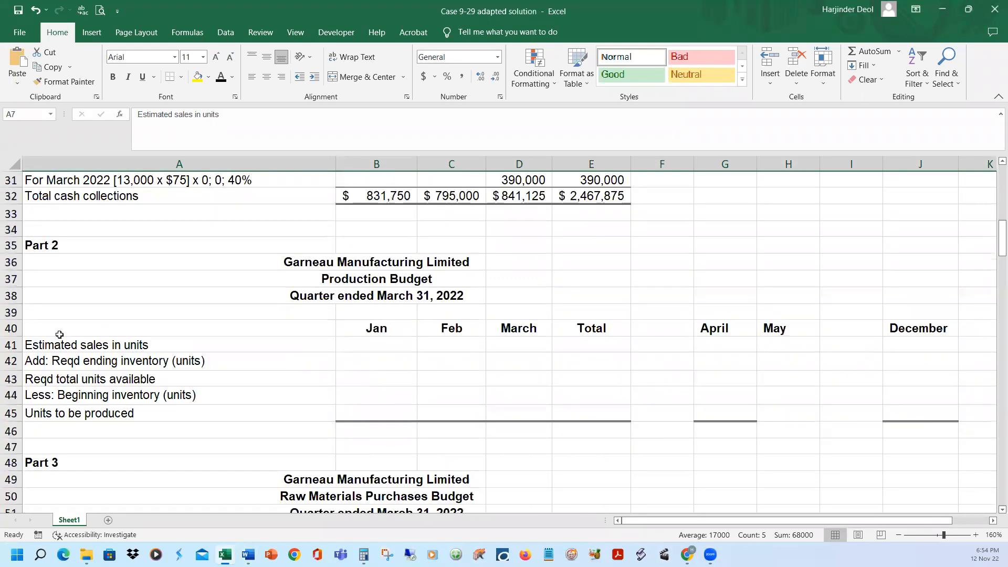
pyautogui.click(362, 350)
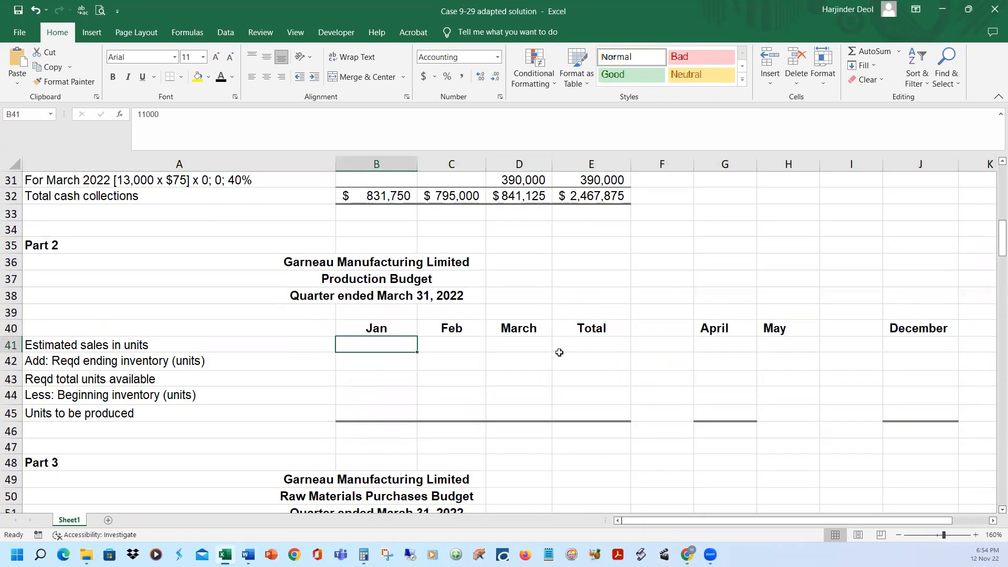
pyautogui.keyDown('shift'); pyautogui.click(598, 345); pyautogui.keyUp('shift')
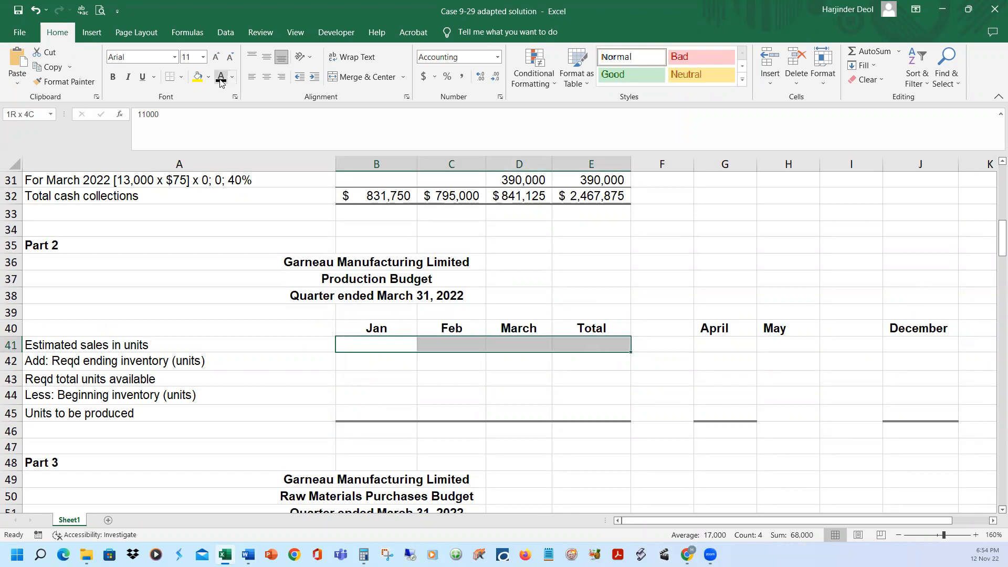
pyautogui.click(221, 79)
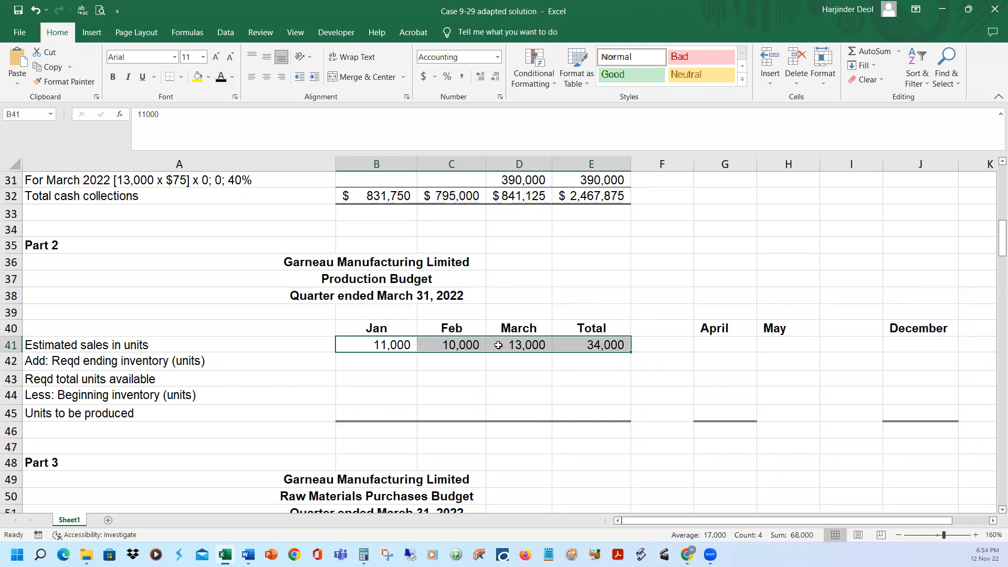
pyautogui.click(536, 344)
pyautogui.click(602, 348)
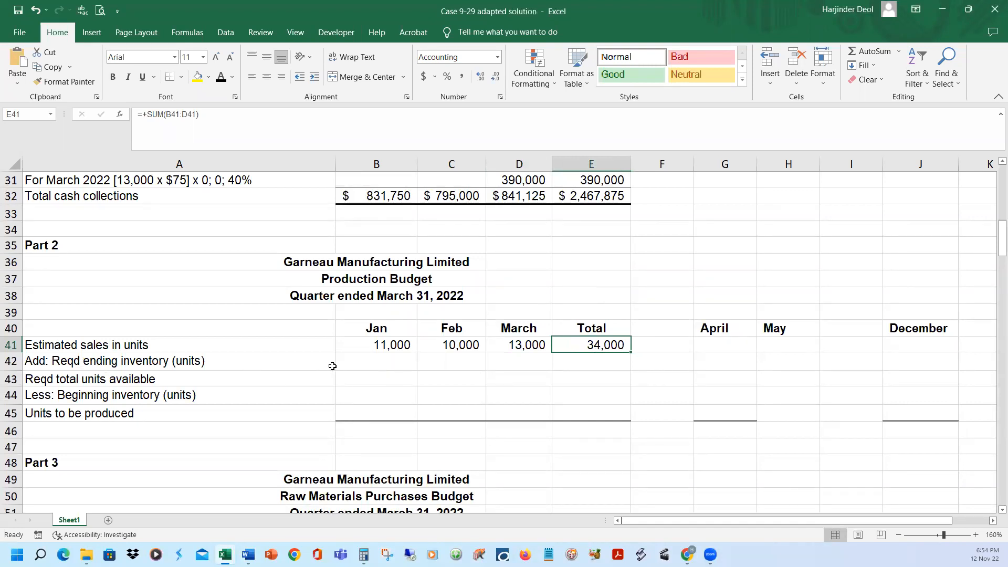
# Reveal January's required ending inventory in B42, based on February's estimated sales, with the black font colour
pyautogui.click(139, 362)
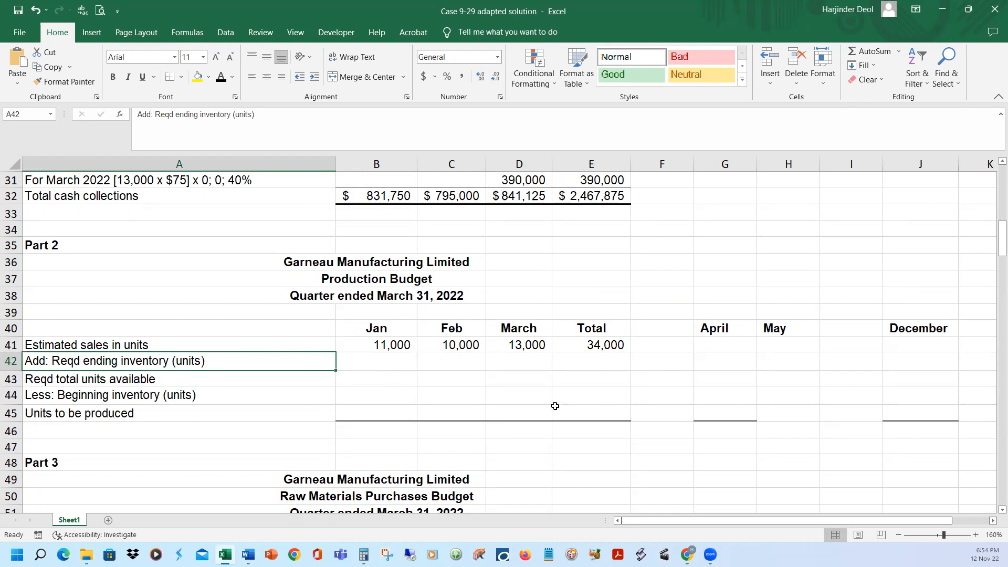
pyautogui.click(395, 348)
pyautogui.click(462, 348)
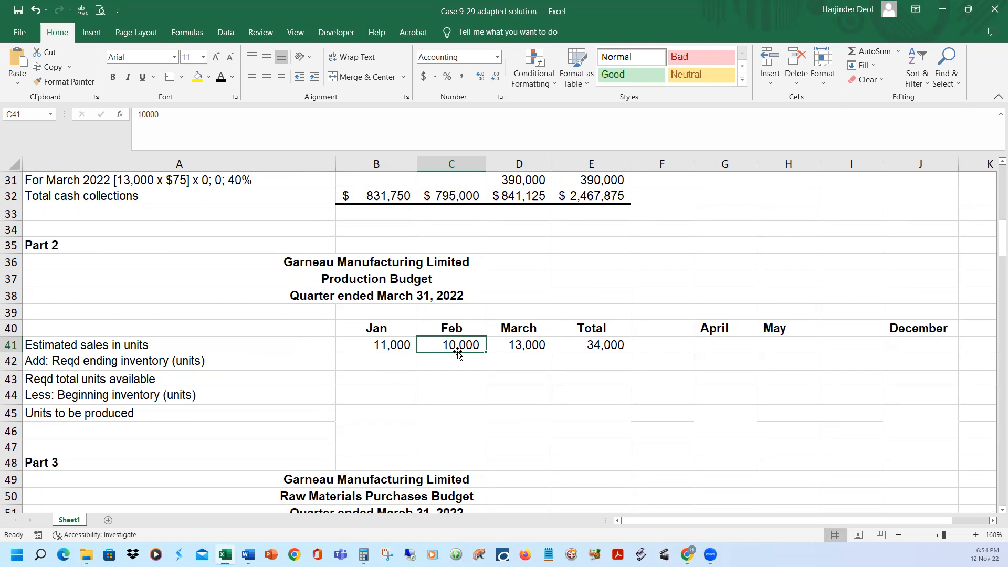
pyautogui.click(398, 357)
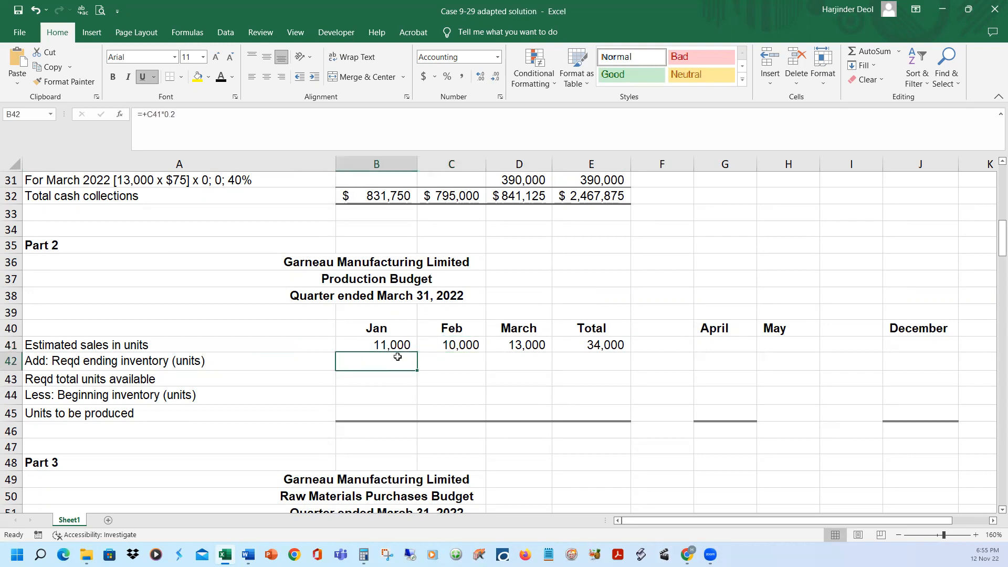
pyautogui.click(221, 78)
pyautogui.click(590, 263)
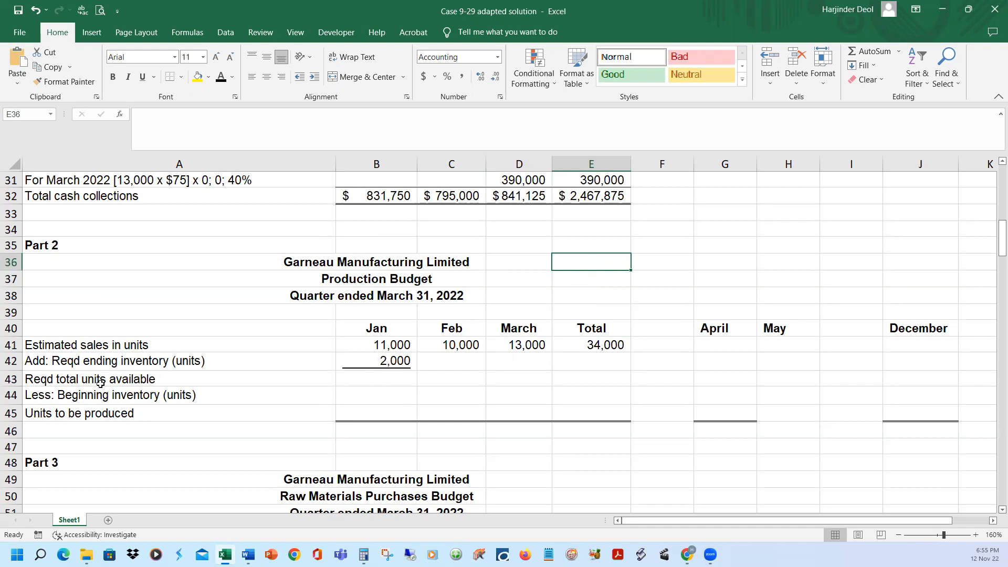
# Reveal January's required total units available in B43, the sum of B41 and B42, with the black font colour
pyautogui.click(121, 381)
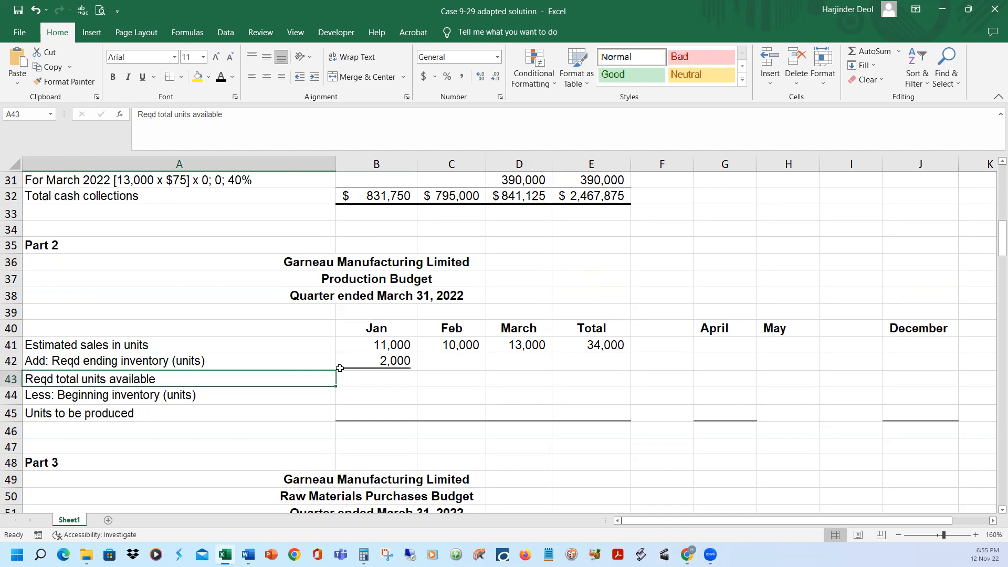
pyautogui.click(400, 344)
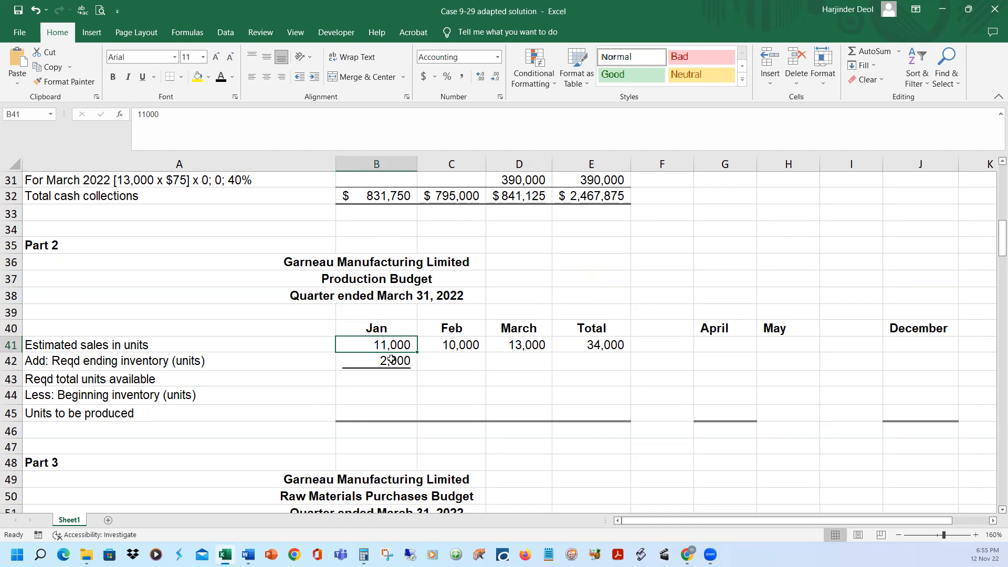
pyautogui.click(391, 362)
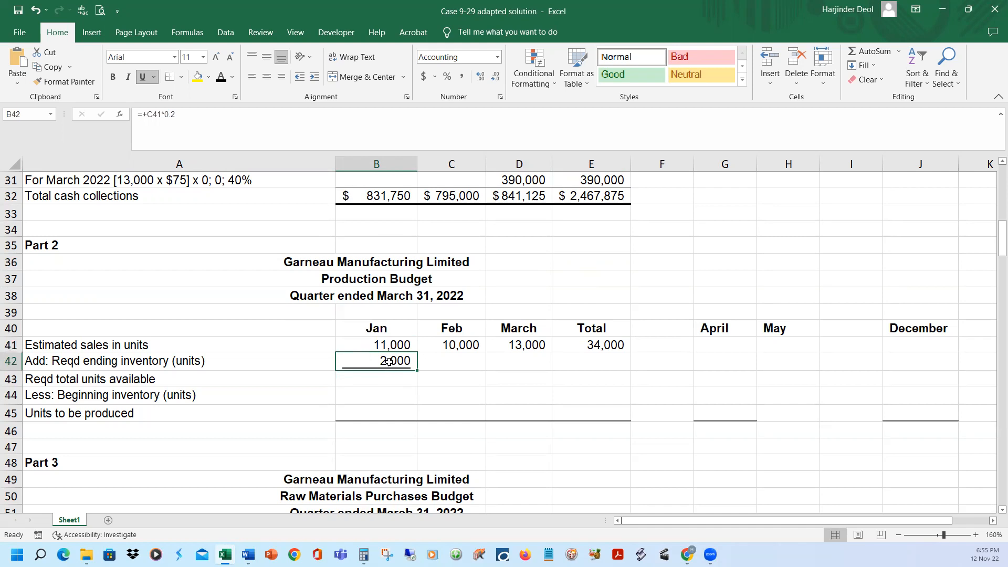
pyautogui.click(386, 377)
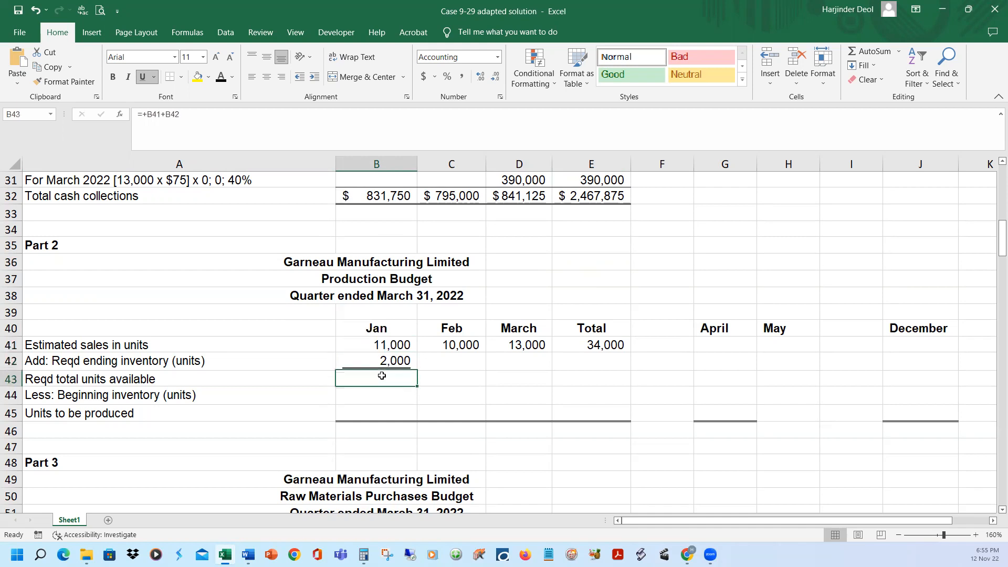
pyautogui.click(220, 78)
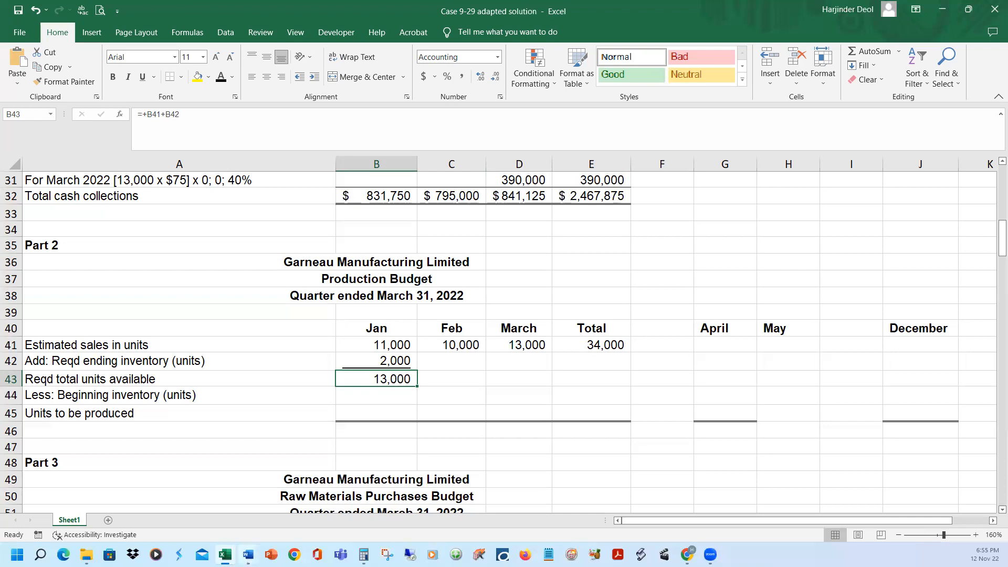
# Compare the sales and finished goods inventory details in the Word case document with January's production budget figures in Excel
pyautogui.click(305, 519)
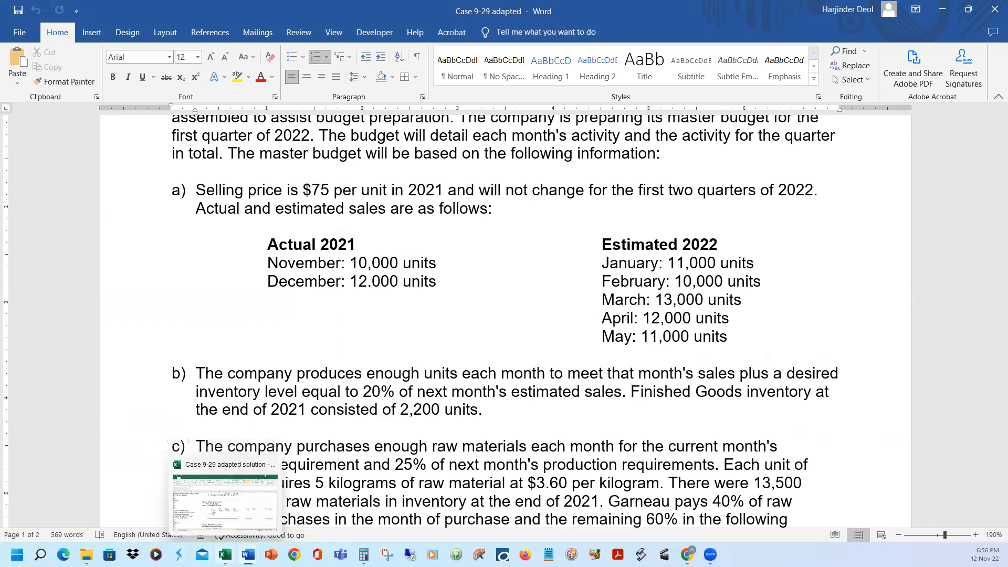
pyautogui.click(225, 555)
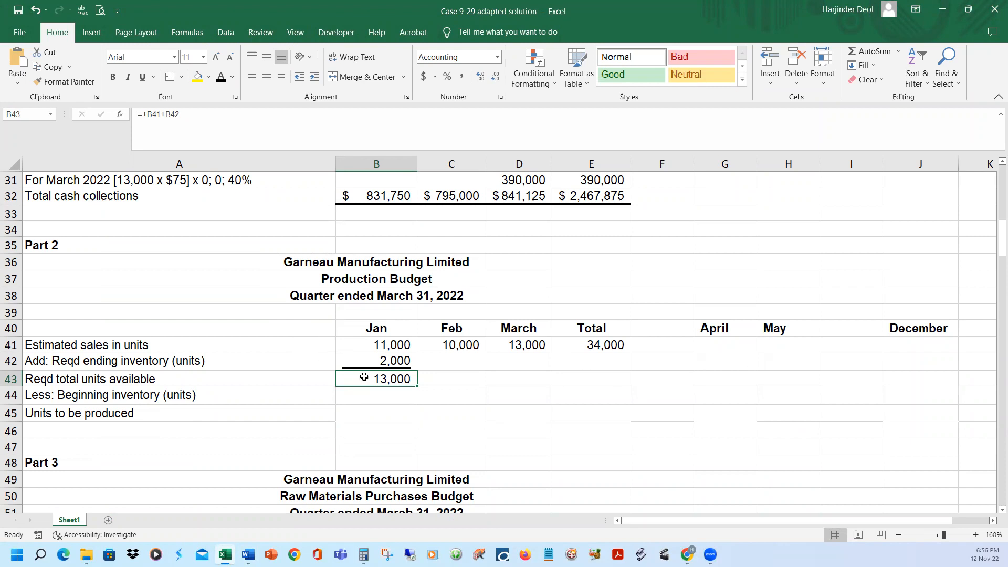
pyautogui.click(373, 343)
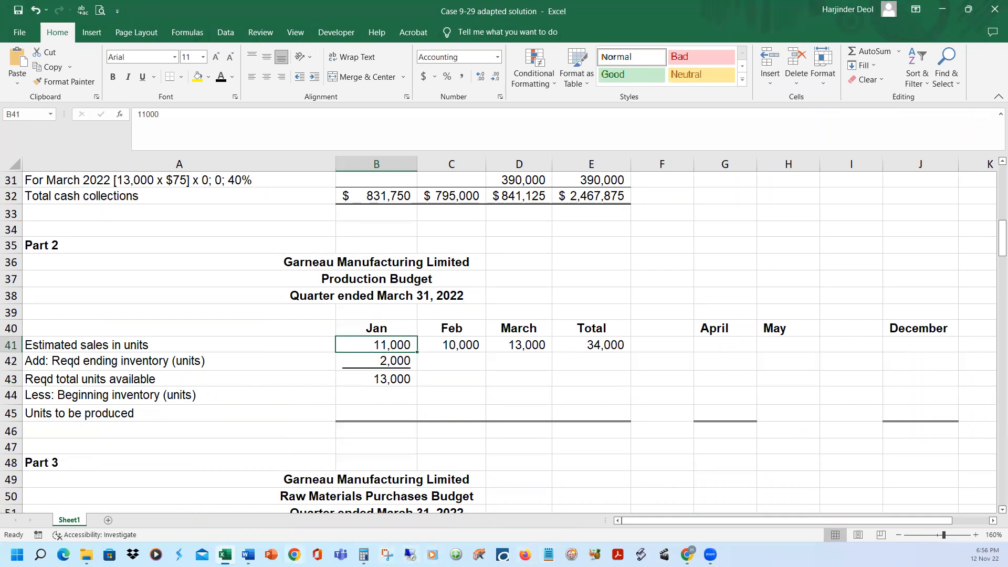
pyautogui.moveTo(246, 553)
pyautogui.click(308, 514)
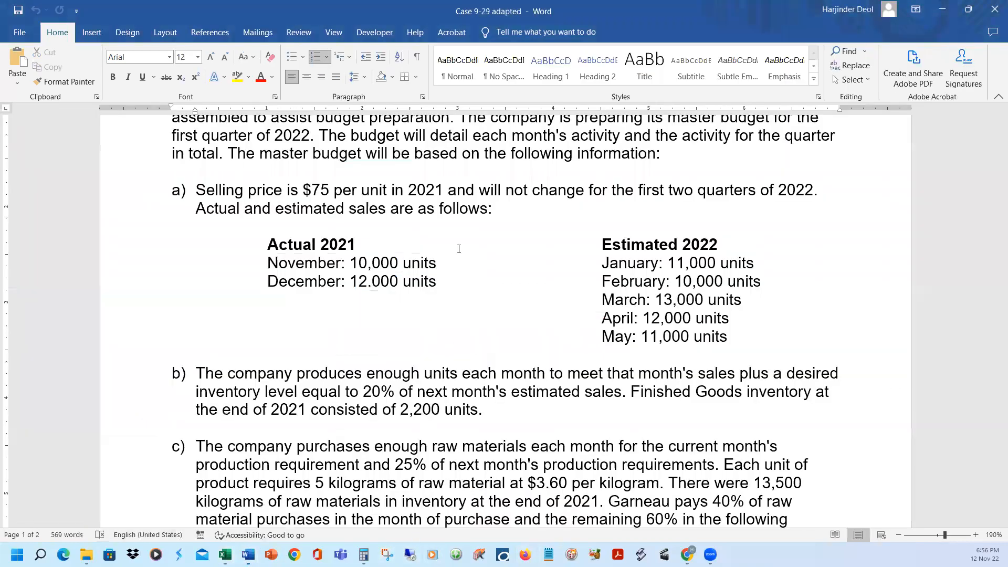
pyautogui.moveTo(248, 554)
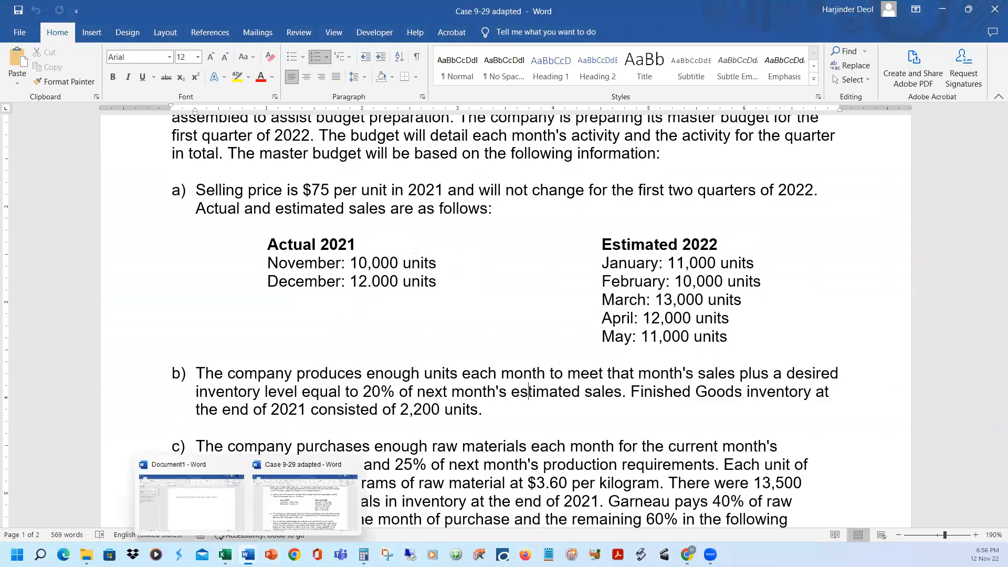
pyautogui.click(225, 555)
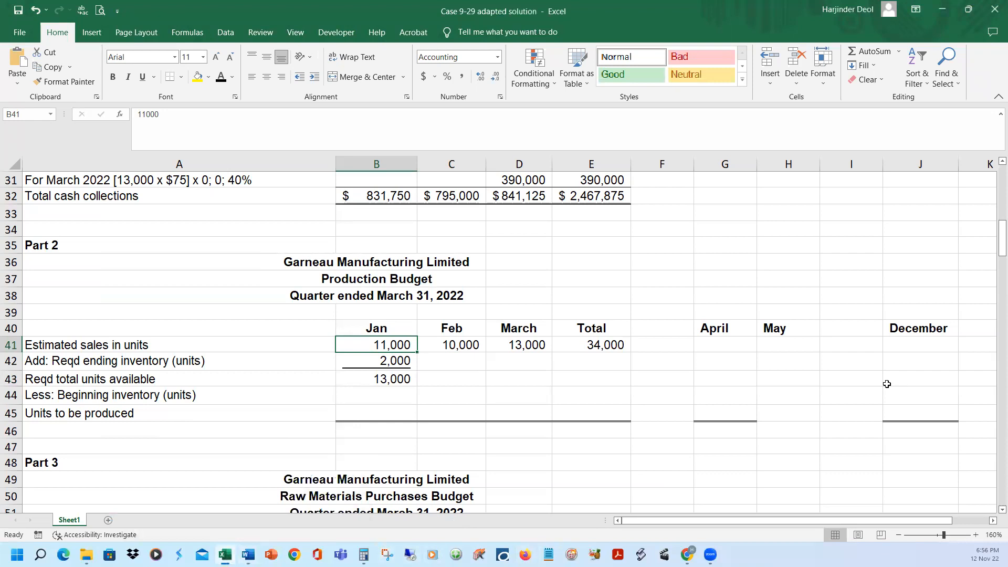
# Reveal December's estimated sales in J41 and required ending inventory in J42, based on January's estimated sales, with the black font colour
pyautogui.click(903, 347)
pyautogui.click(220, 79)
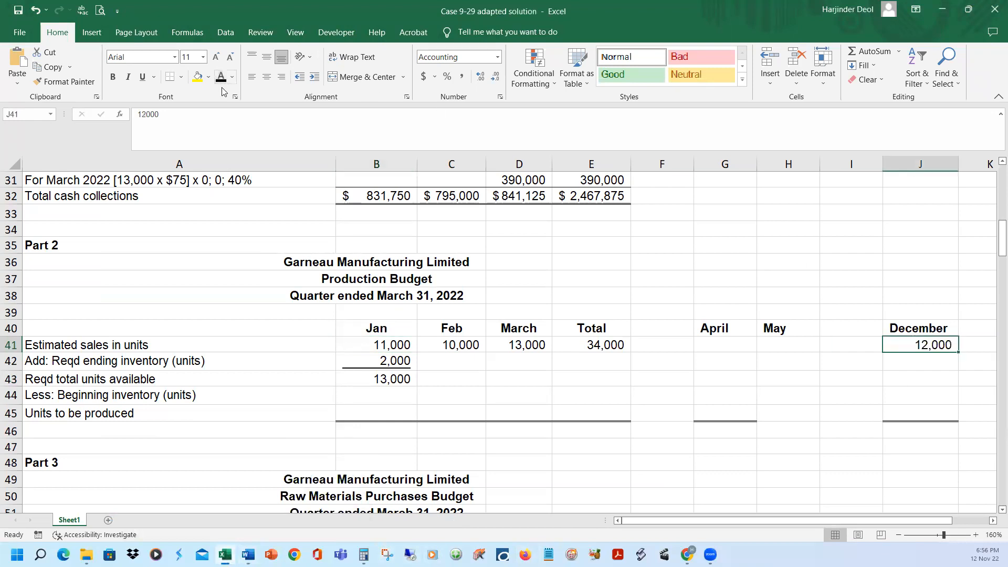
pyautogui.click(398, 347)
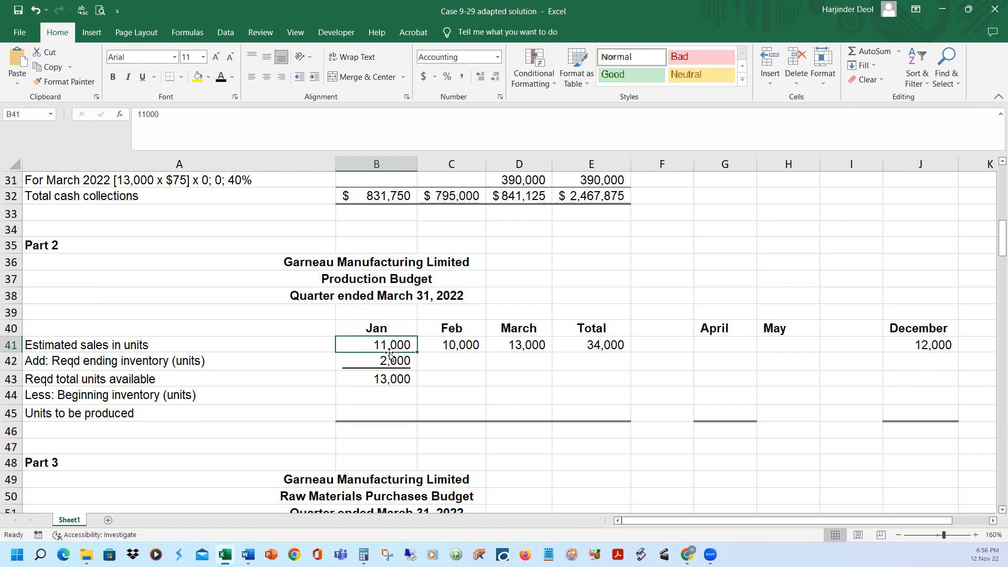
pyautogui.click(896, 366)
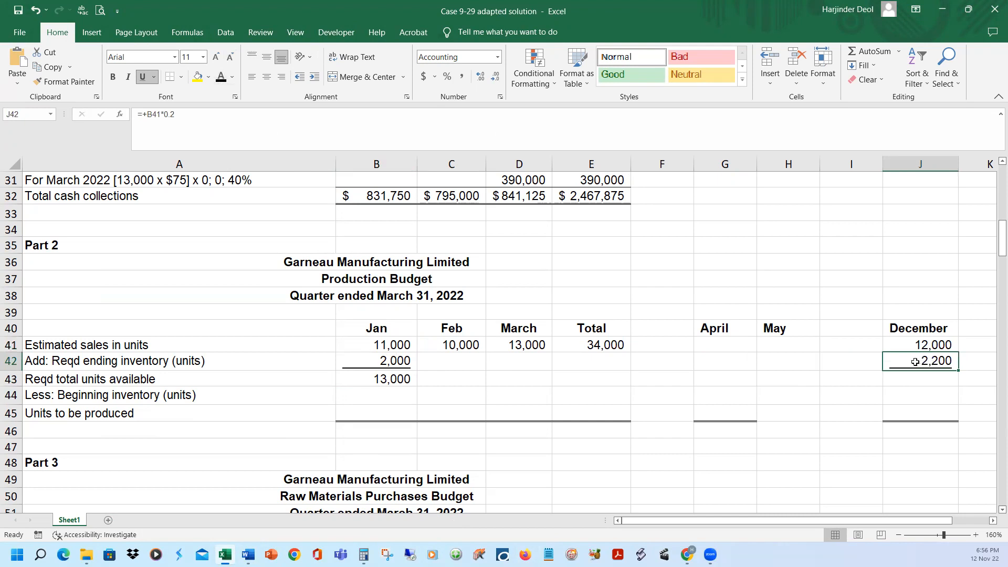
# Reveal January's beginning inventory in B44 with the black font colour and relate it to January's estimated sales
pyautogui.click(377, 393)
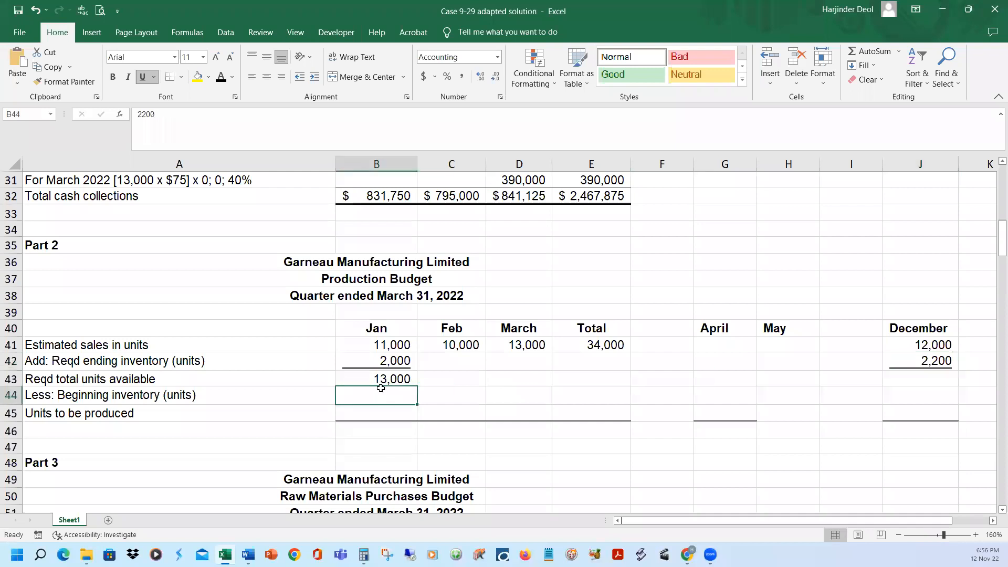
pyautogui.click(221, 77)
pyautogui.click(382, 346)
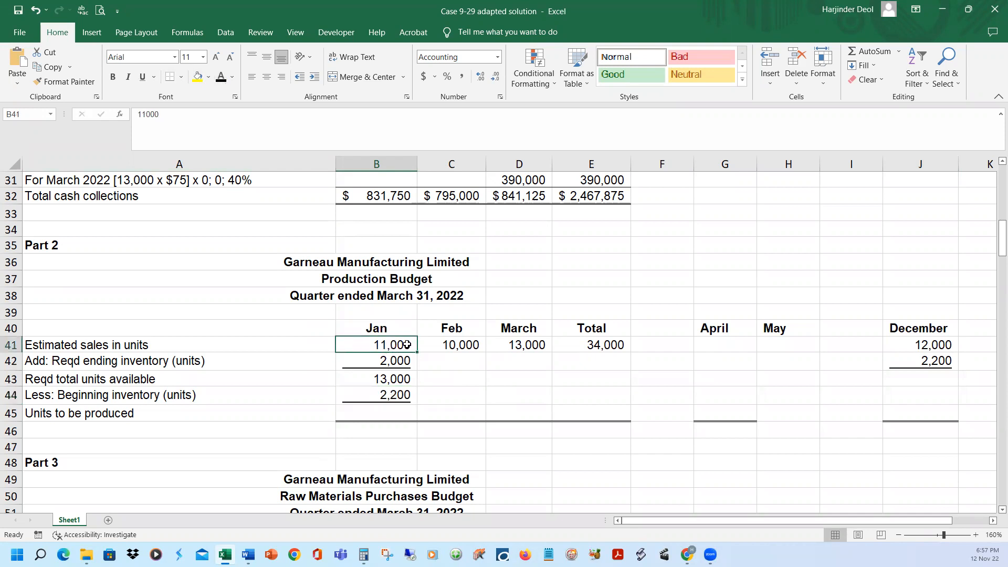
pyautogui.click(388, 394)
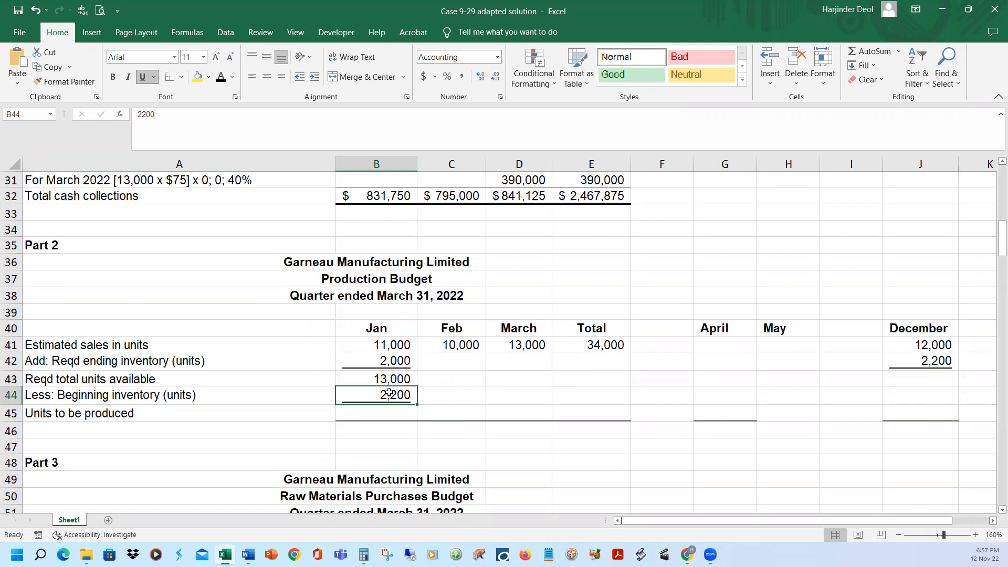
# Reveal January's units to be produced in B45, the total units available in B43 less B44, with the black font colour
pyautogui.click(400, 382)
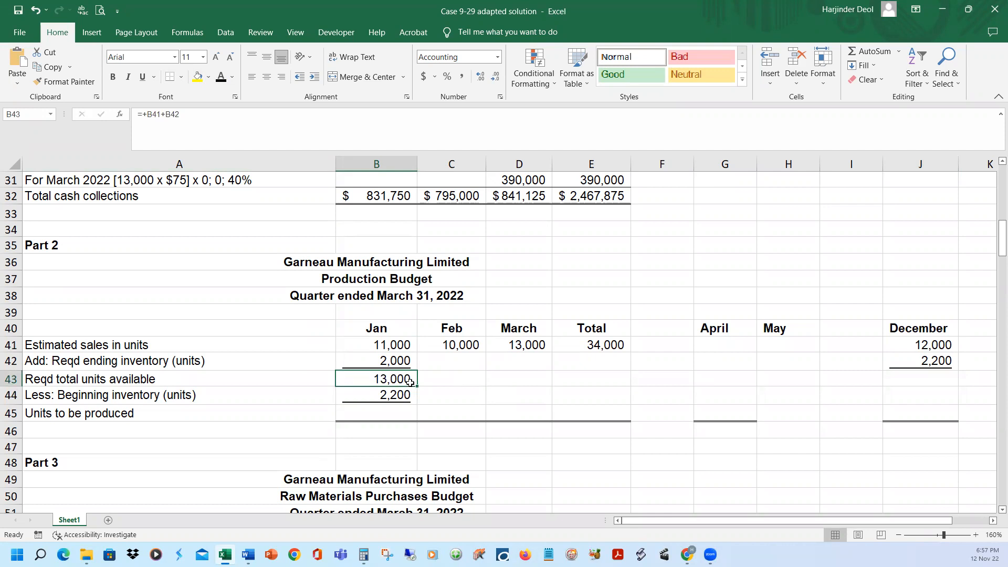
pyautogui.click(395, 397)
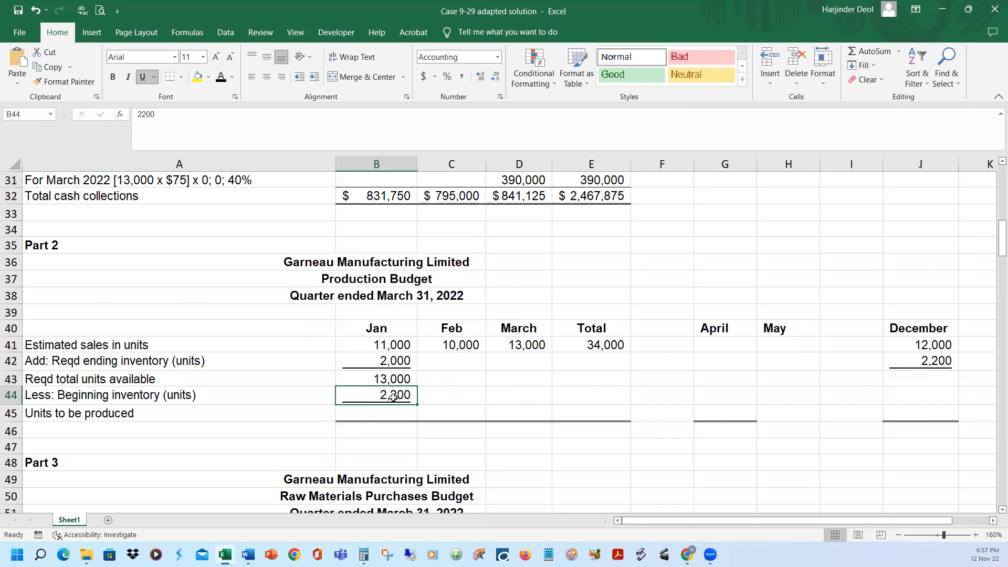
pyautogui.click(399, 379)
pyautogui.click(389, 395)
pyautogui.click(391, 380)
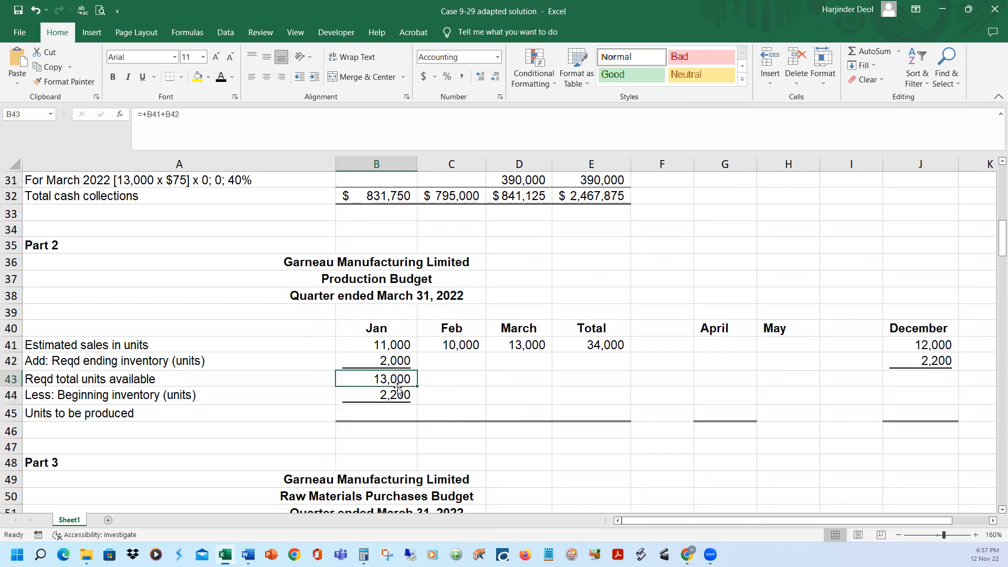
pyautogui.click(394, 397)
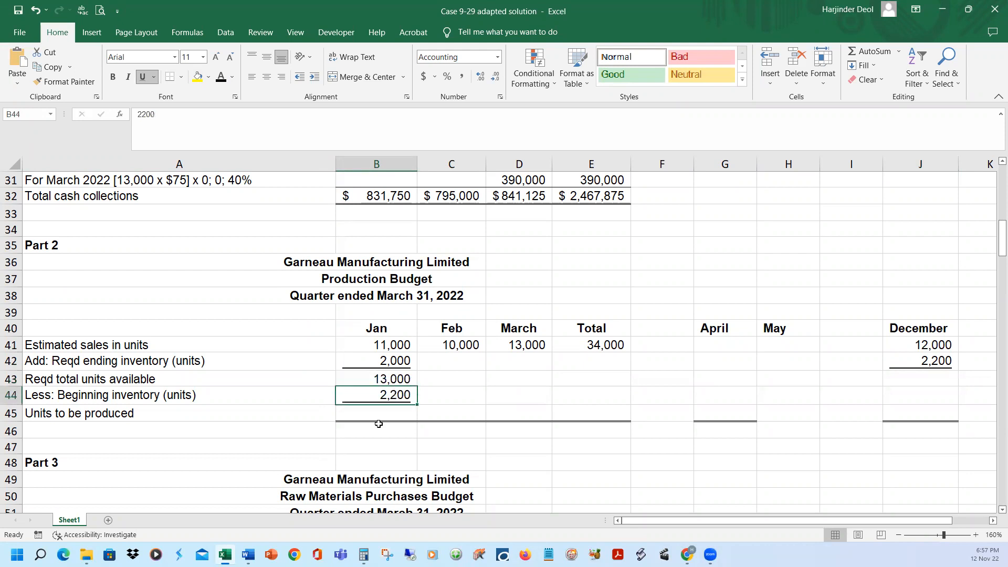
pyautogui.click(382, 416)
pyautogui.click(220, 78)
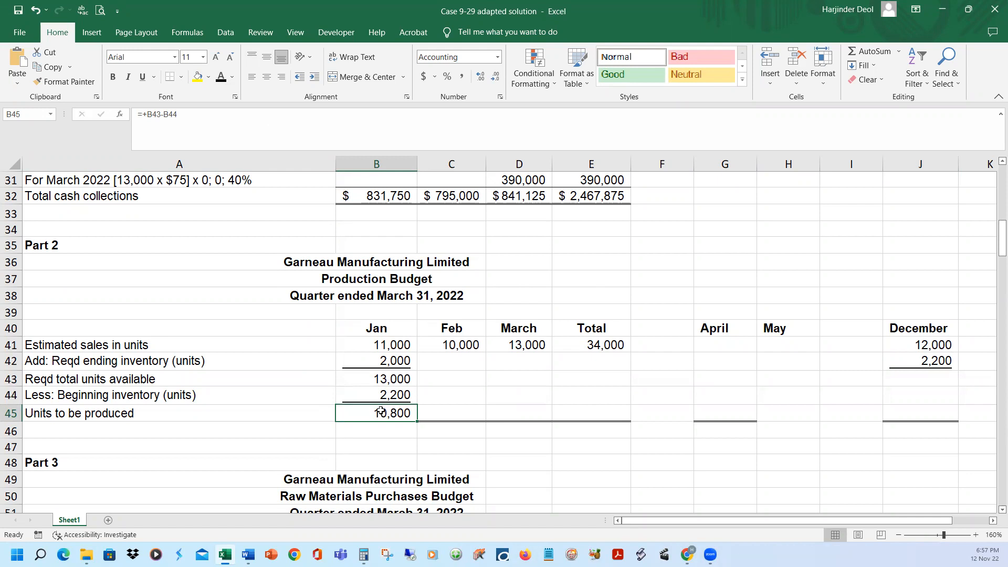
# Reveal February's required ending inventory in C42, based on March's estimated sales, with the black font colour
pyautogui.click(457, 347)
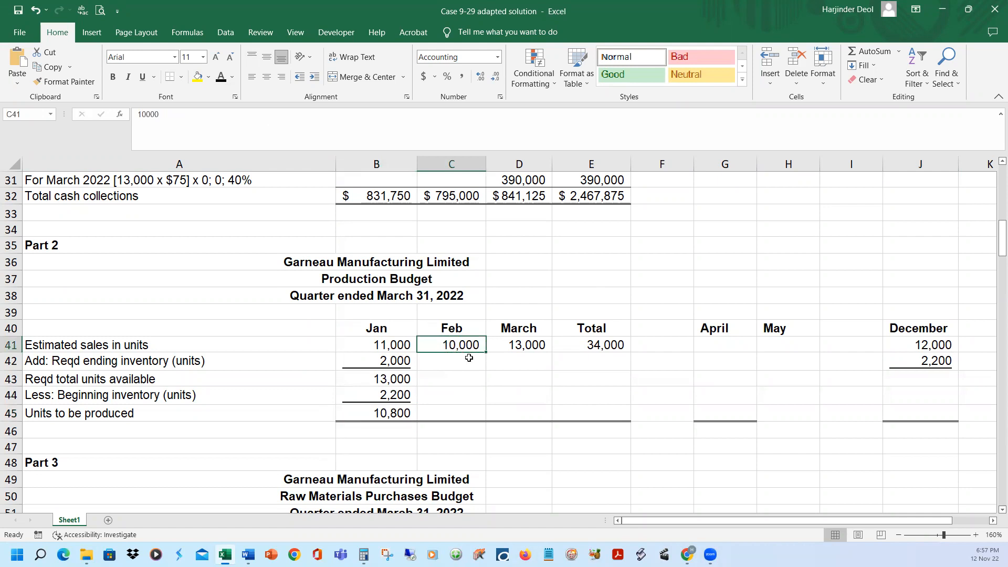
pyautogui.click(521, 345)
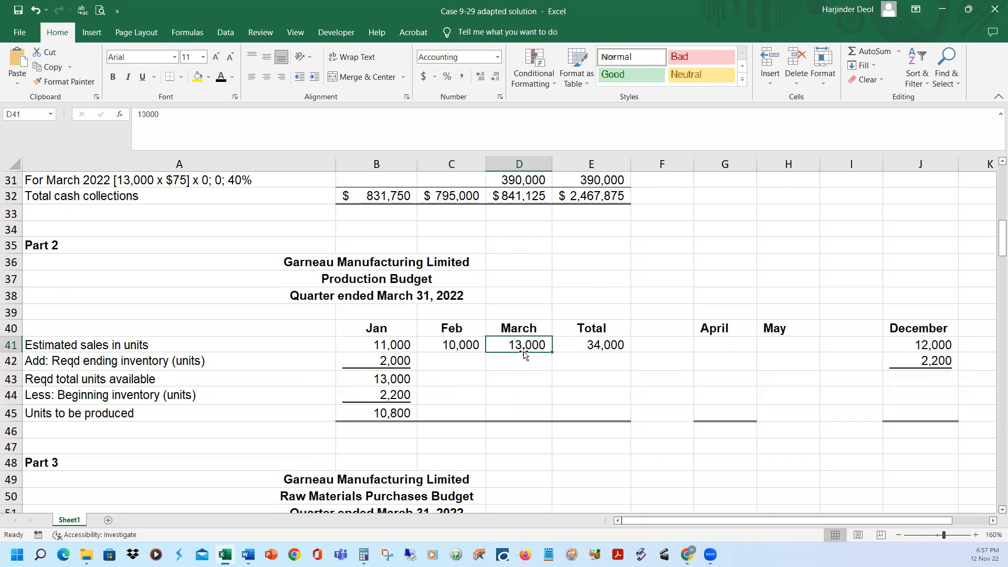
pyautogui.click(462, 356)
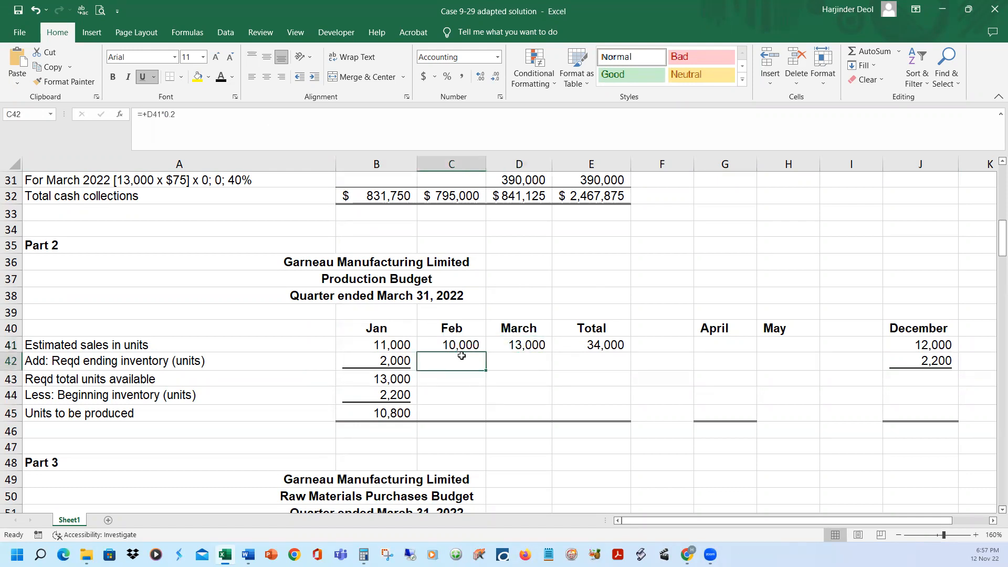
pyautogui.click(221, 78)
# Reveal February's required total units available in C43, the sum of C41 and C42, with the black font colour
pyautogui.click(452, 377)
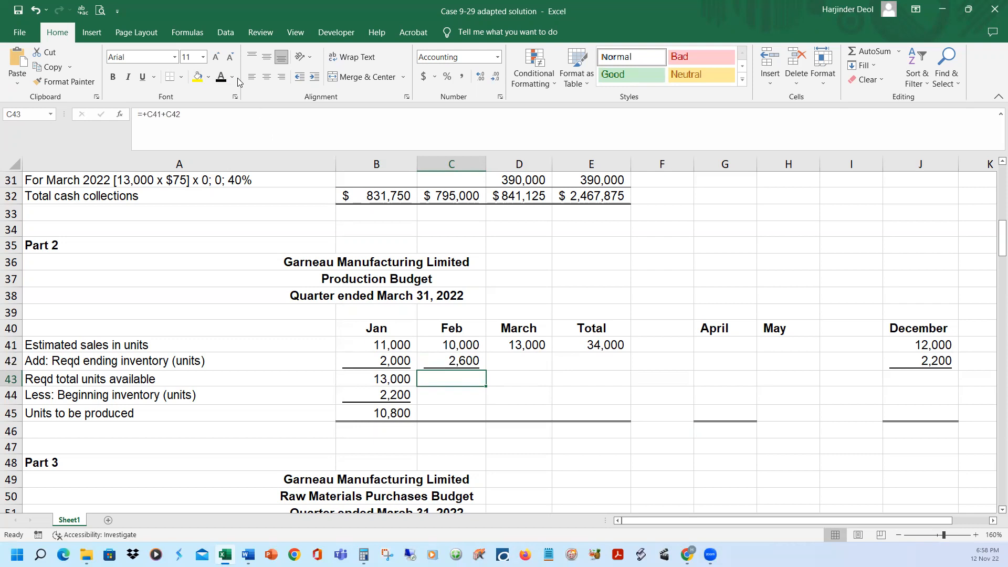
pyautogui.click(221, 78)
pyautogui.click(465, 345)
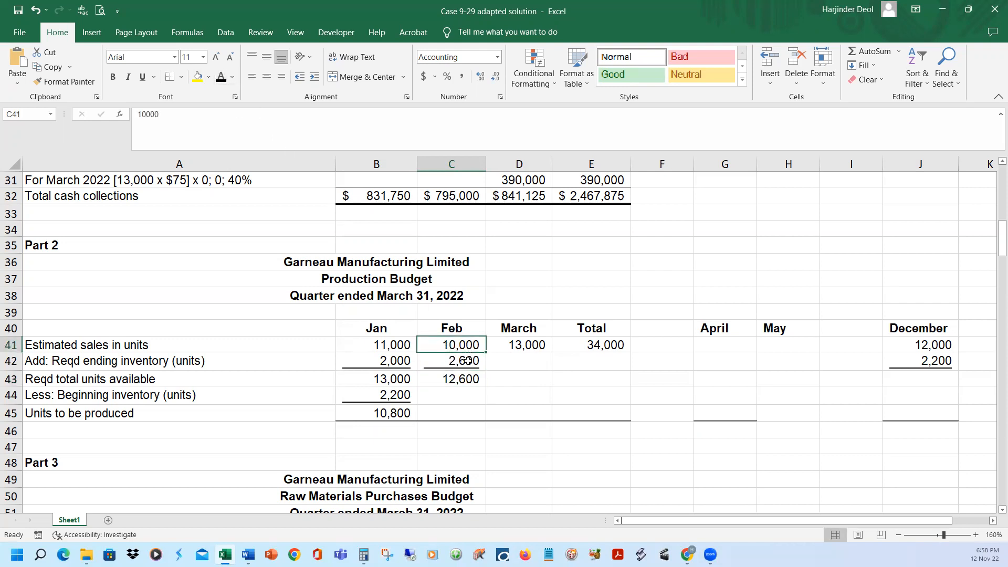
pyautogui.click(464, 361)
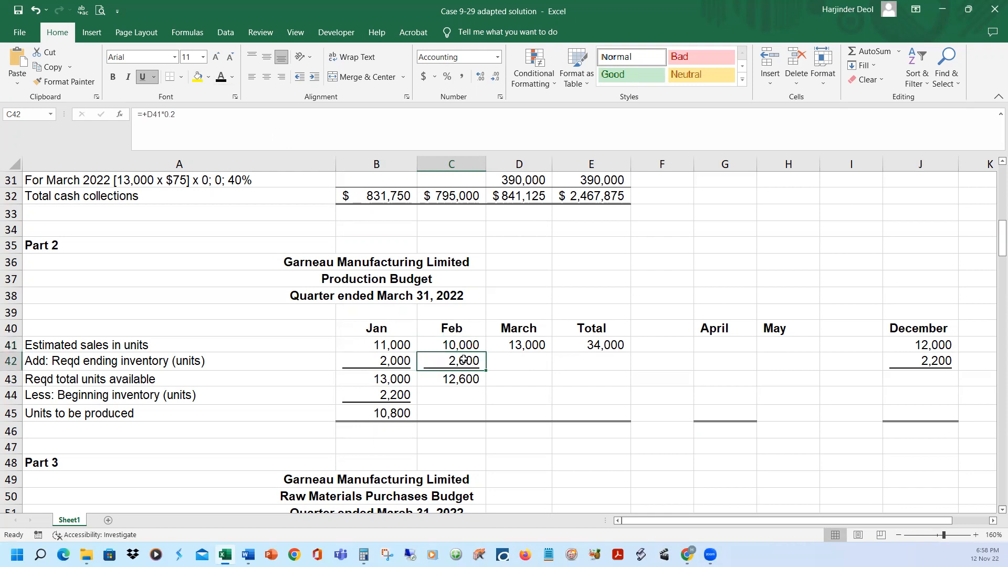
pyautogui.click(463, 376)
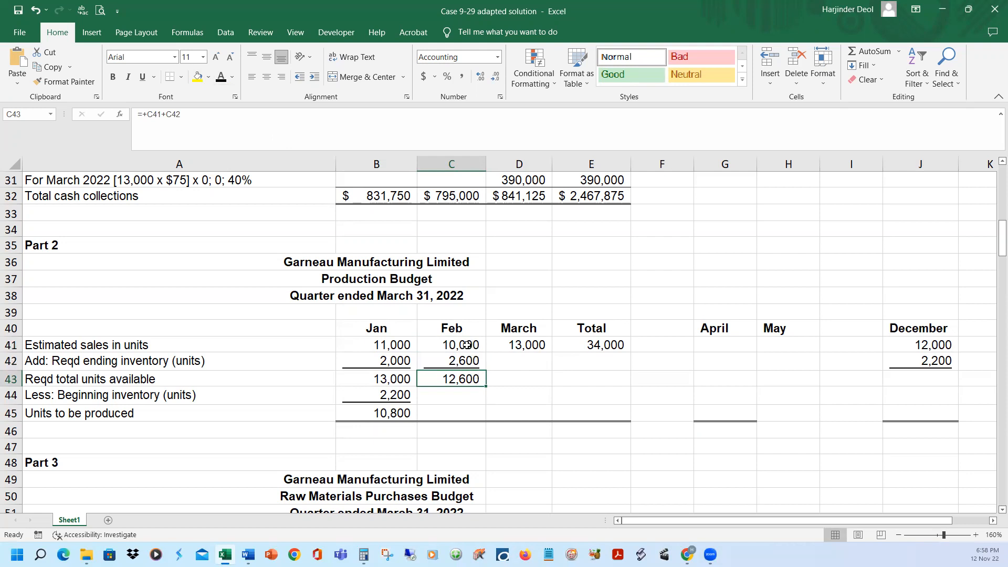
# Reveal February's beginning inventory in C44, taken from January's ending inventory, and units to be produced in C45 with the black font colour
pyautogui.click(397, 362)
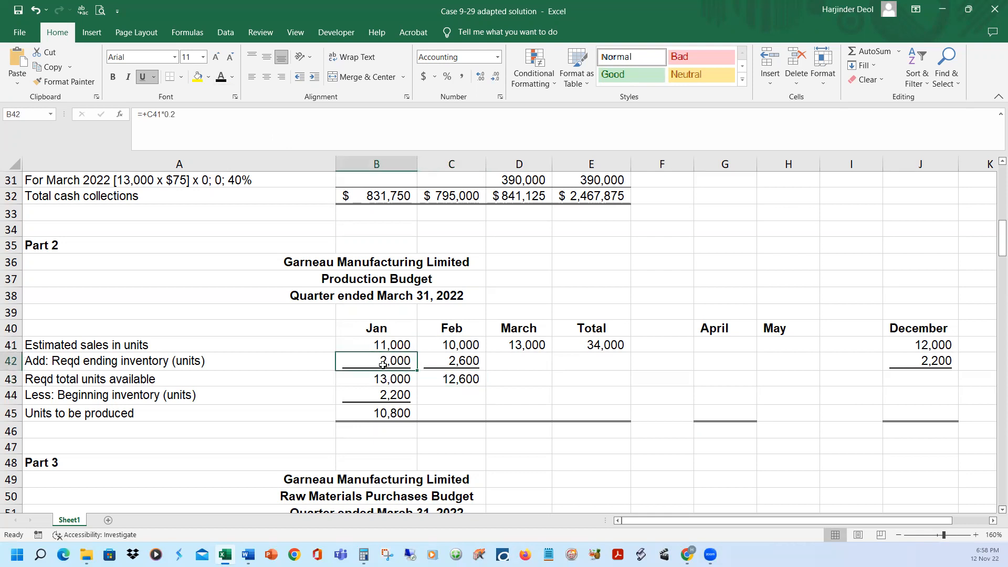
pyautogui.click(443, 393)
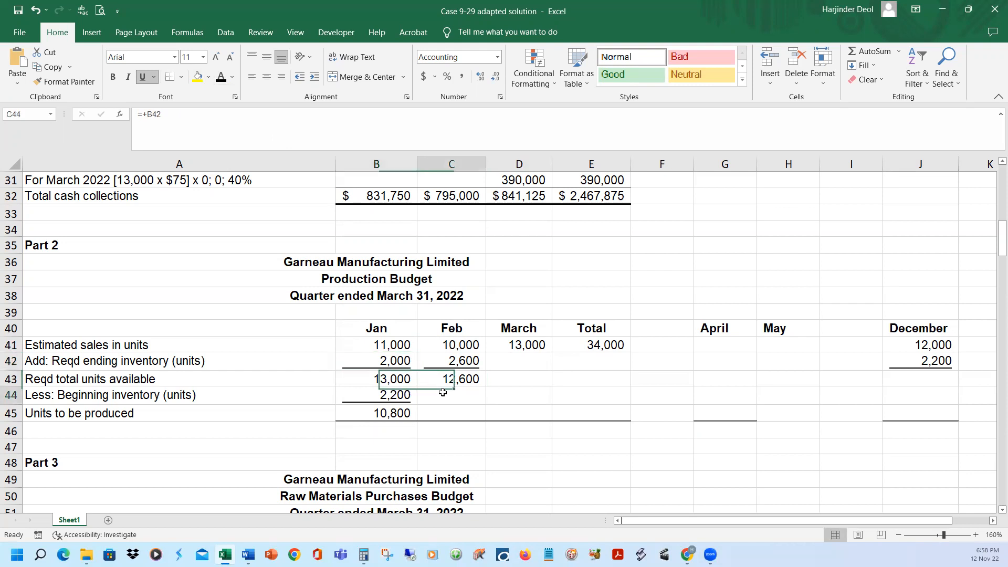
pyautogui.click(221, 78)
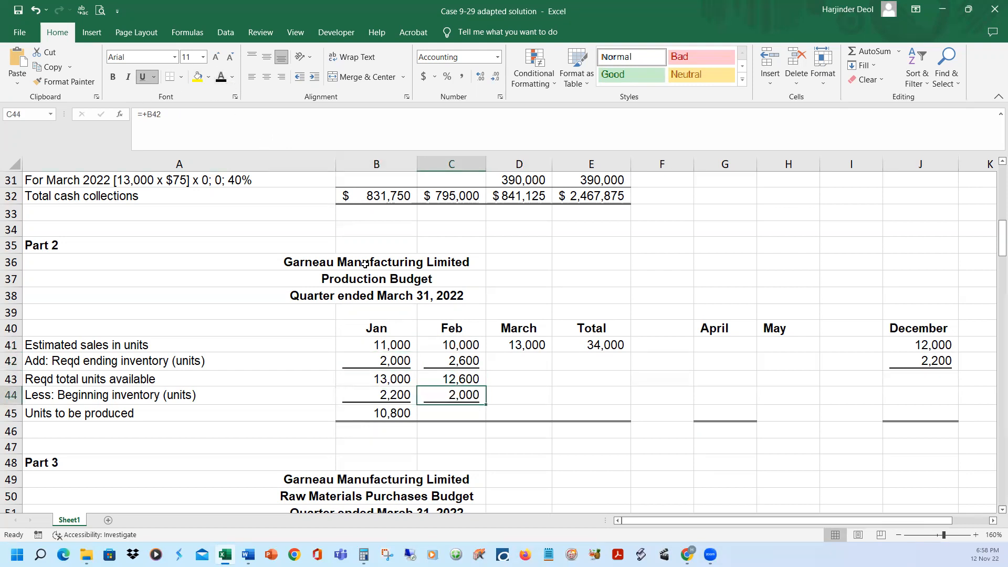
pyautogui.click(466, 415)
pyautogui.click(221, 78)
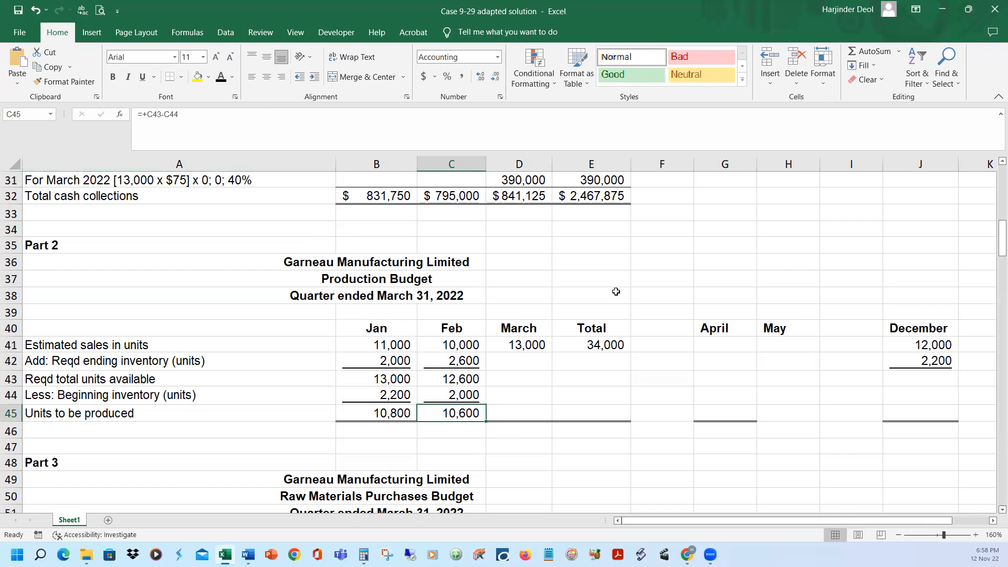
# Look up April's estimated sales in the Word case document, and reveal the figure in G41 in Excel with the black font colour
pyautogui.click(534, 347)
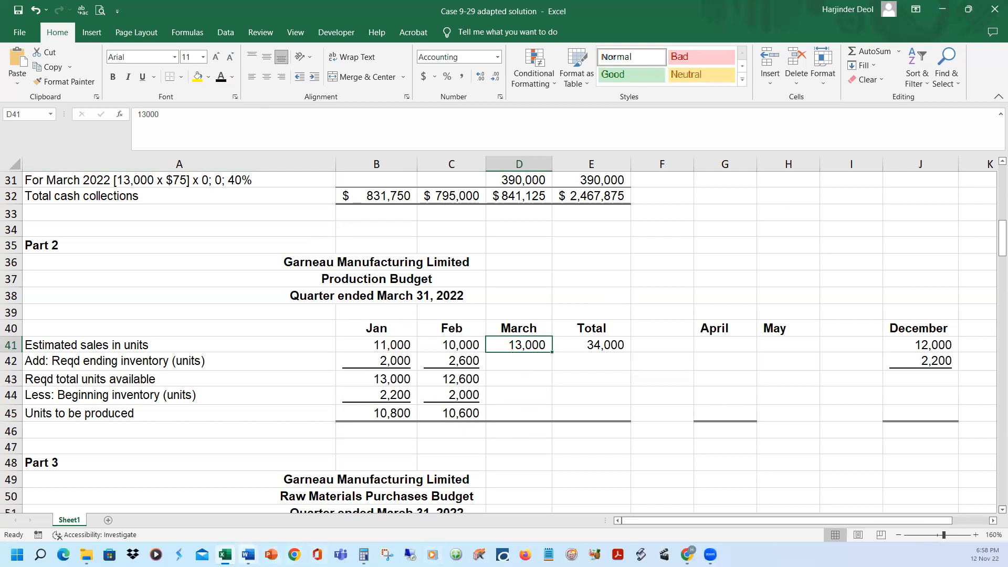
pyautogui.click(318, 522)
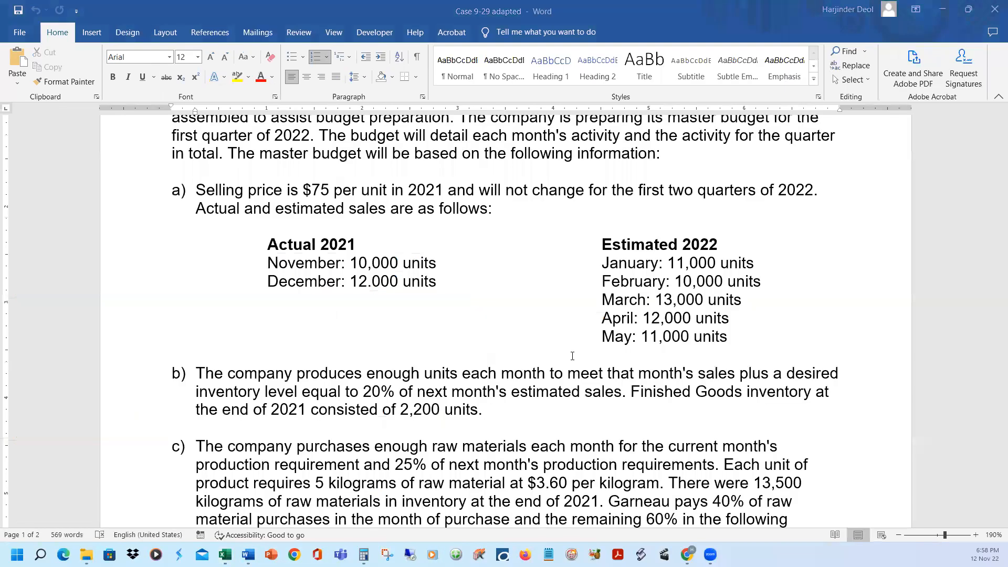
pyautogui.moveTo(642, 317); pyautogui.dragTo(724, 317)
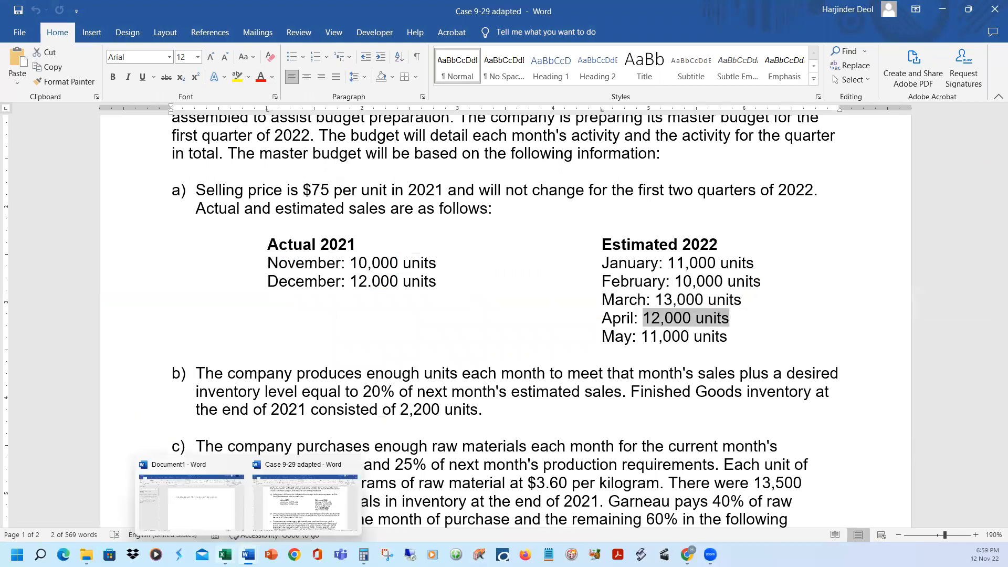
pyautogui.click(226, 554)
pyautogui.click(702, 344)
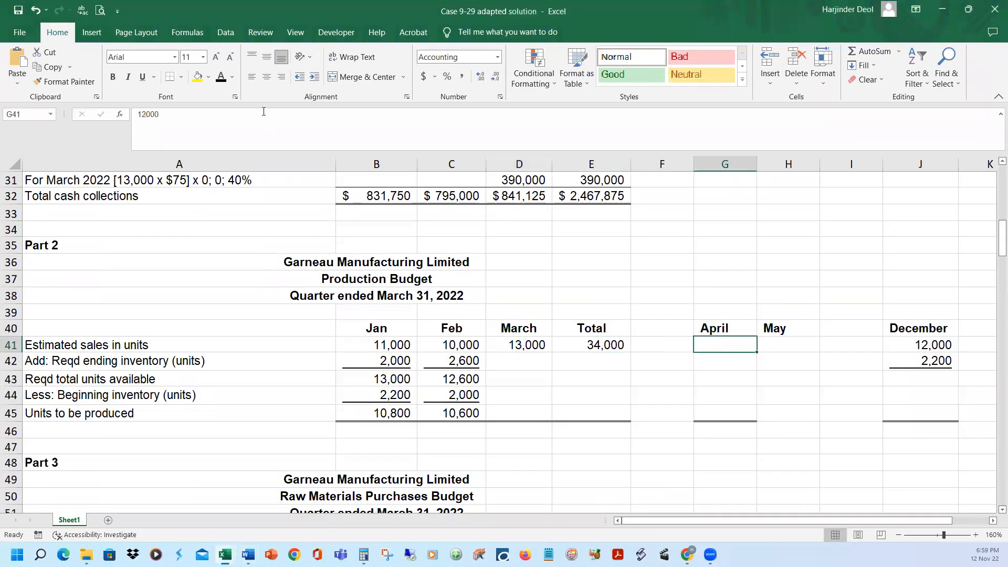
pyautogui.click(226, 78)
# Reveal March's required ending inventory in D42 and required total units available in D43 with the black font colour
pyautogui.click(528, 360)
pyautogui.click(221, 78)
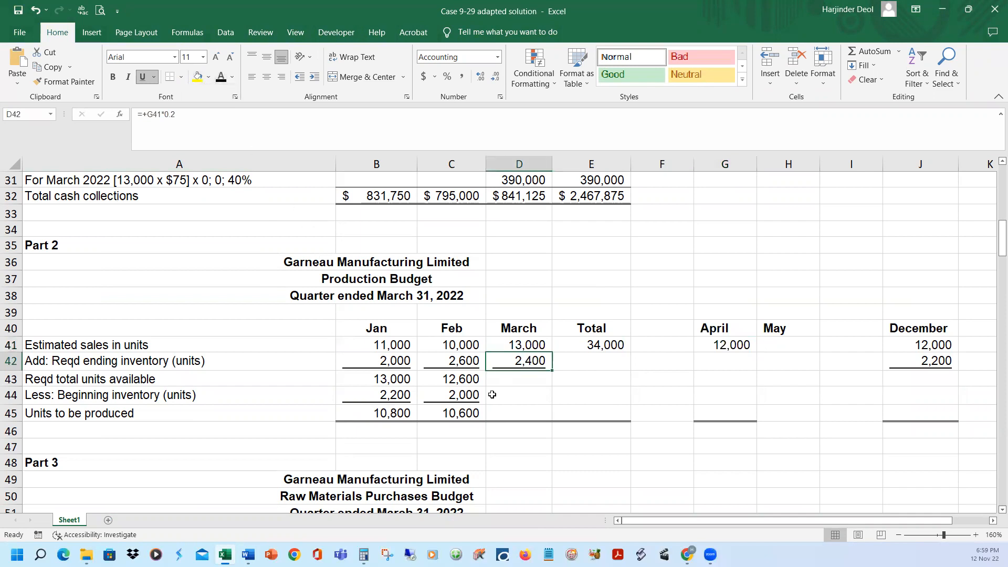
pyautogui.click(521, 379)
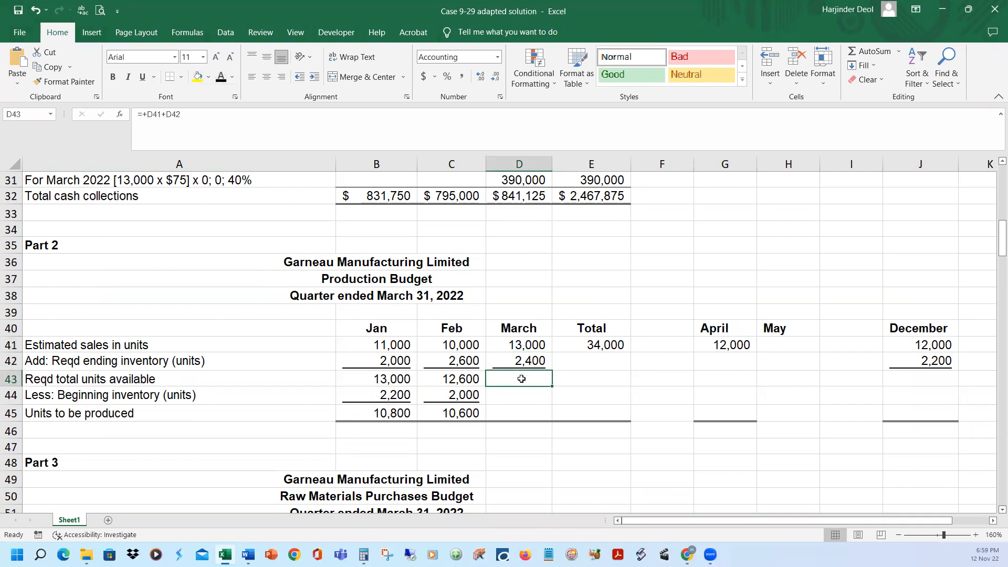
pyautogui.click(221, 78)
# Reveal March's beginning inventory in D44, taken from February's ending inventory, and units to be produced in D45 with the black font colour
pyautogui.click(469, 364)
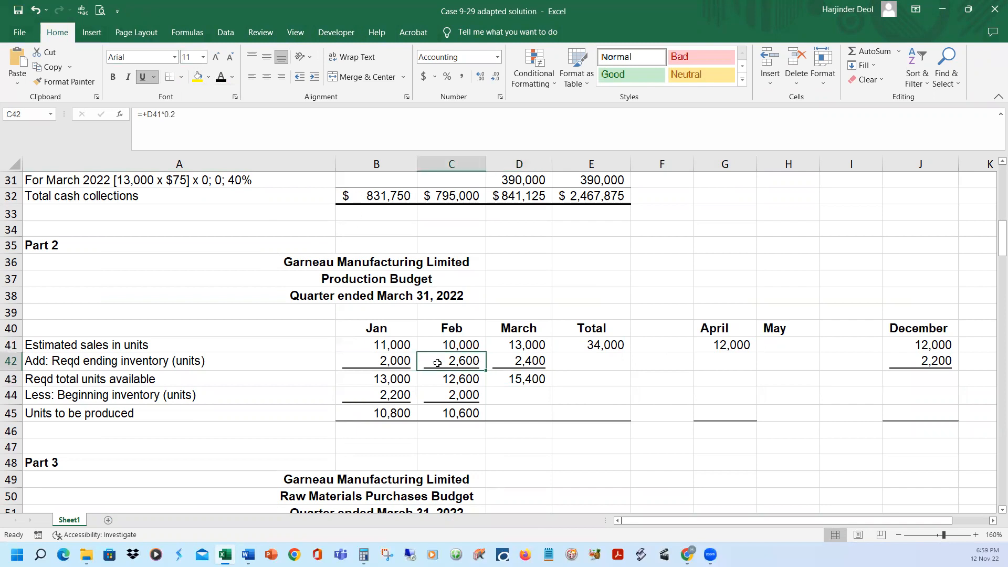
pyautogui.click(502, 394)
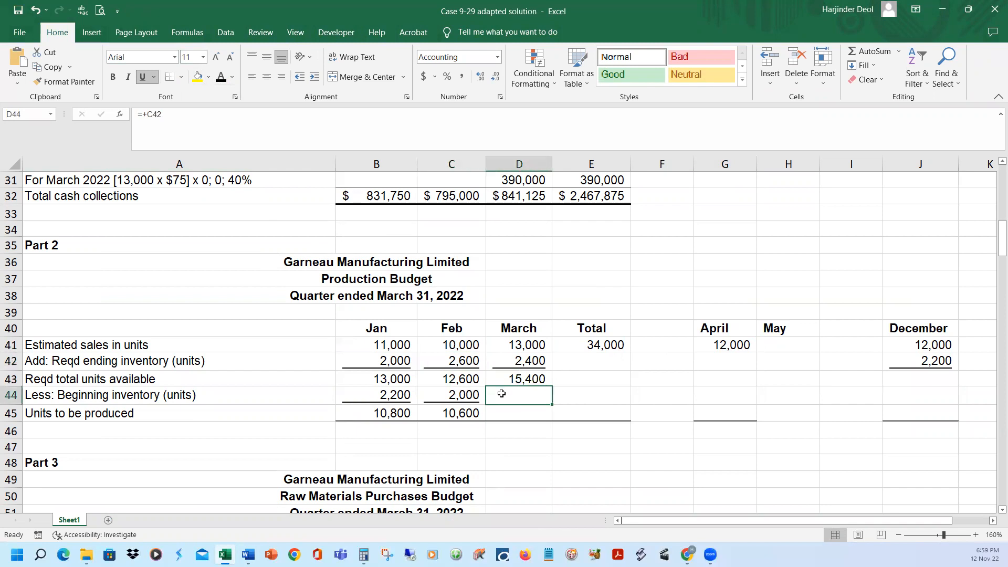
pyautogui.click(221, 78)
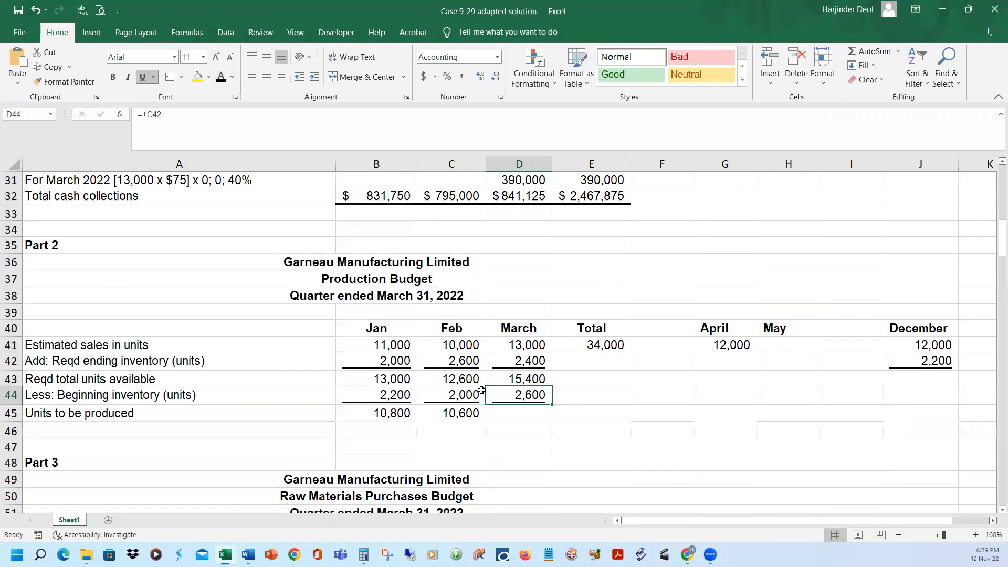
pyautogui.click(502, 413)
pyautogui.click(221, 78)
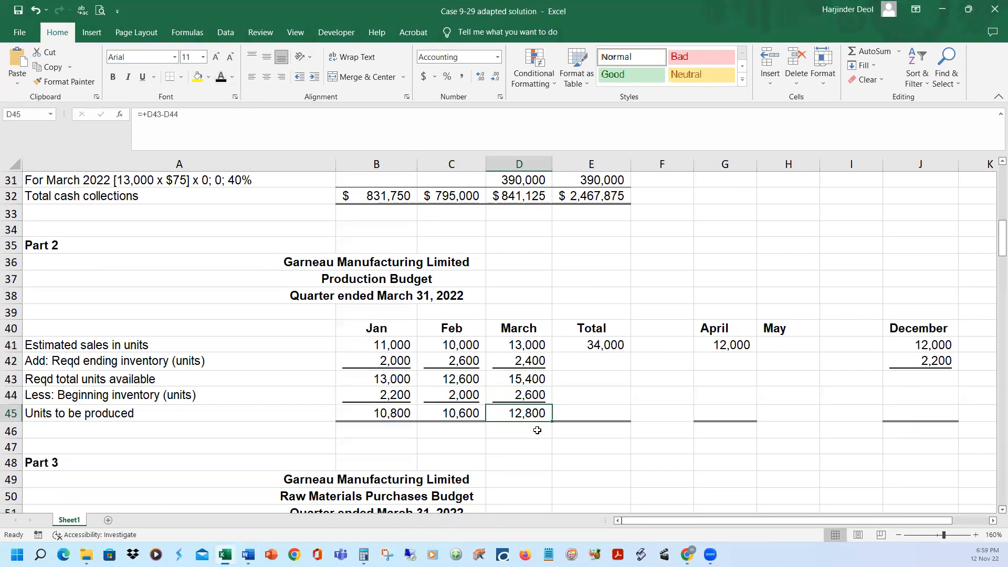
# Review the quarter total formula for estimated sales in E41 and fill it down through E45
pyautogui.click(571, 445)
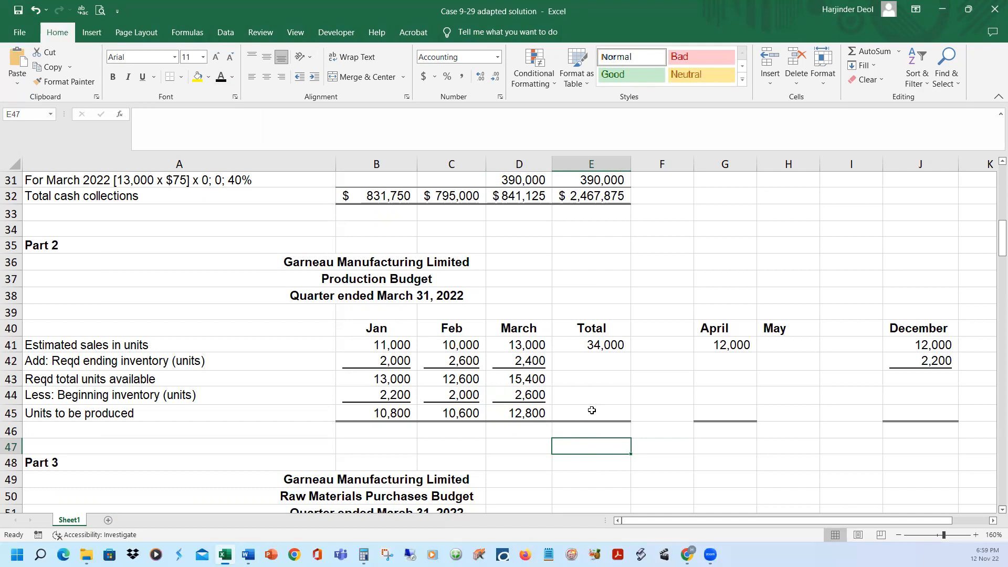
pyautogui.click(591, 346)
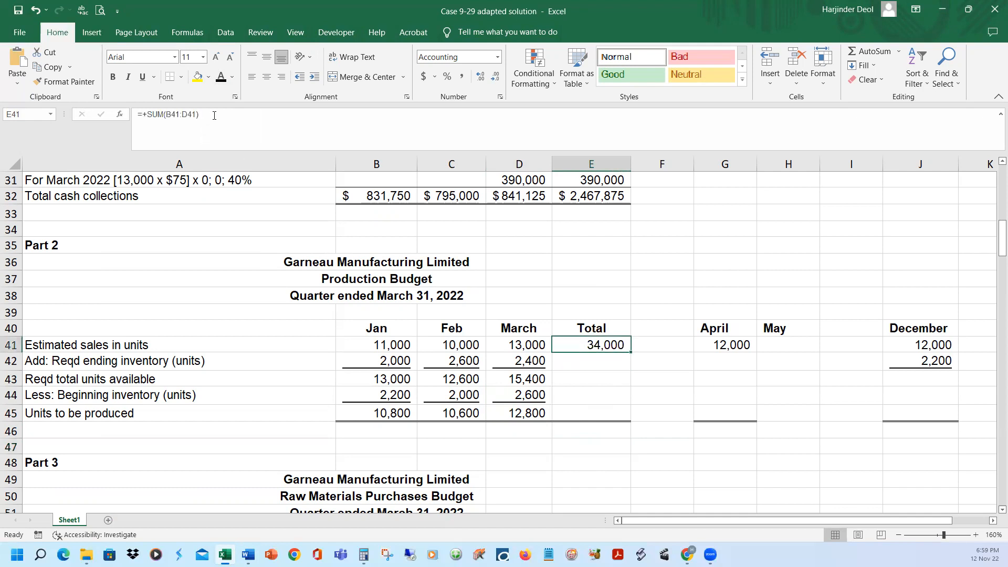
pyautogui.click(214, 115)
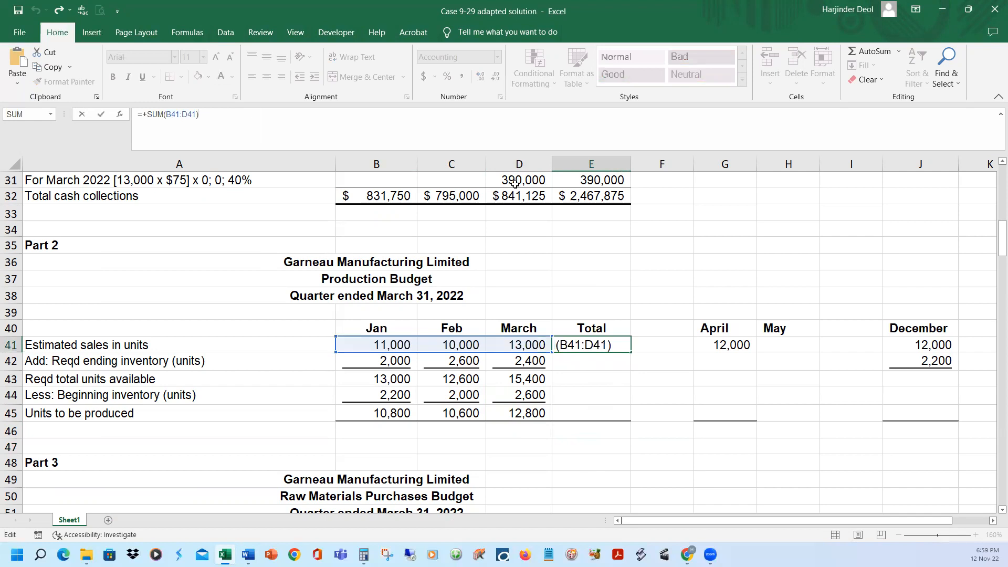
pyautogui.press('Return')
pyautogui.press('Up')
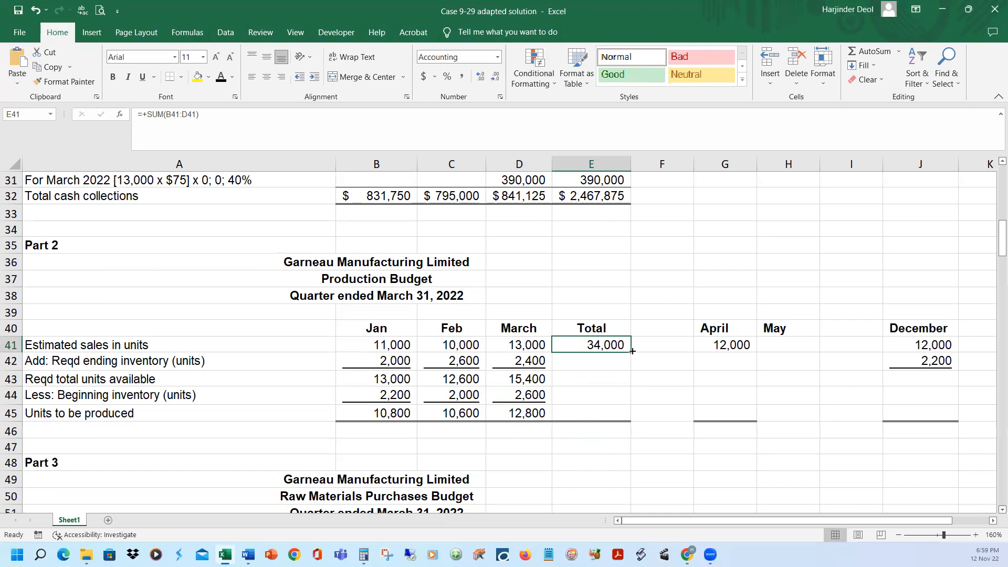
pyautogui.moveTo(632, 353); pyautogui.dragTo(641, 424)
pyautogui.click(638, 479)
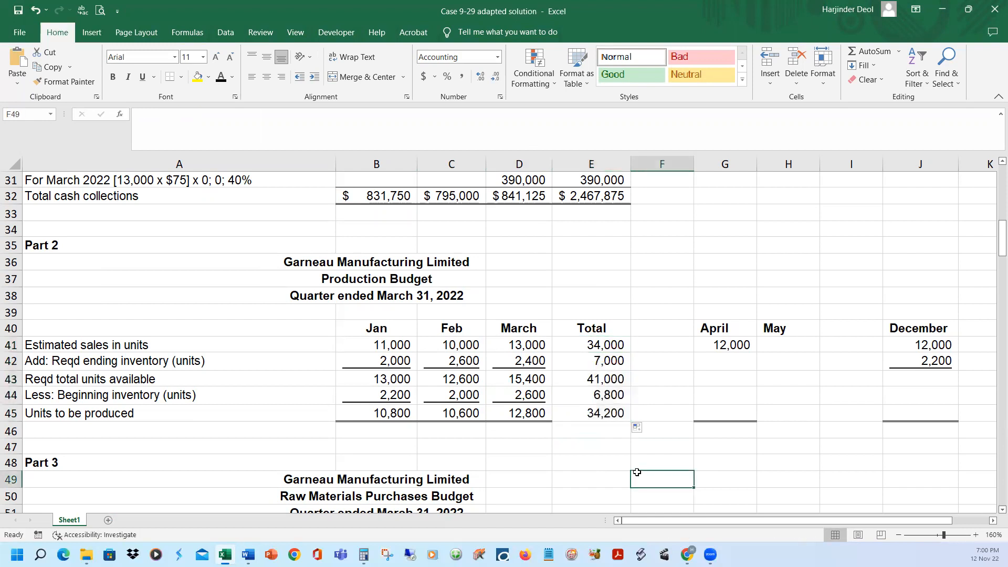
# Replace the SUM in E42 with =+D42 so the quarter's required ending inventory equals March's, and underline the cell
pyautogui.click(608, 362)
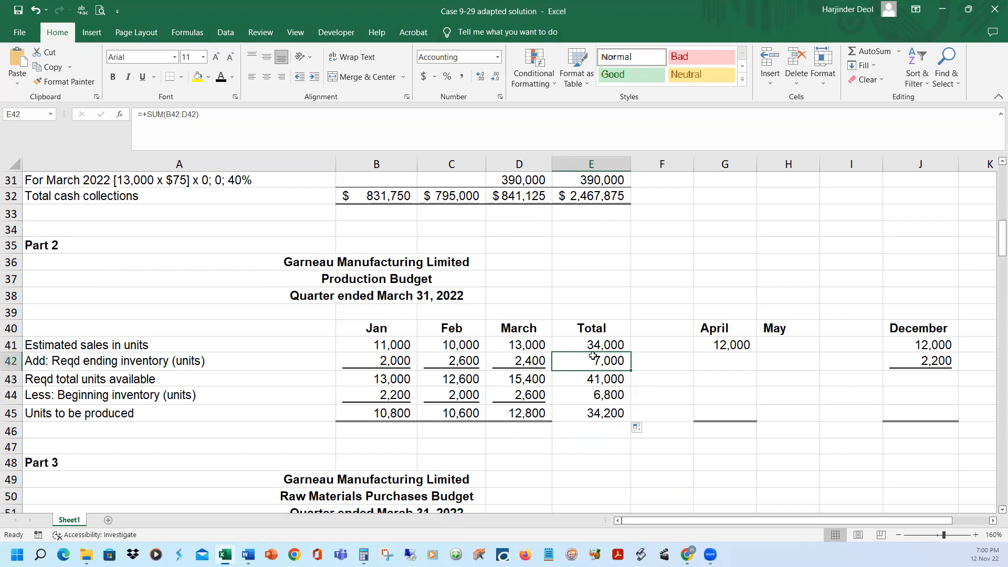
pyautogui.click(296, 119)
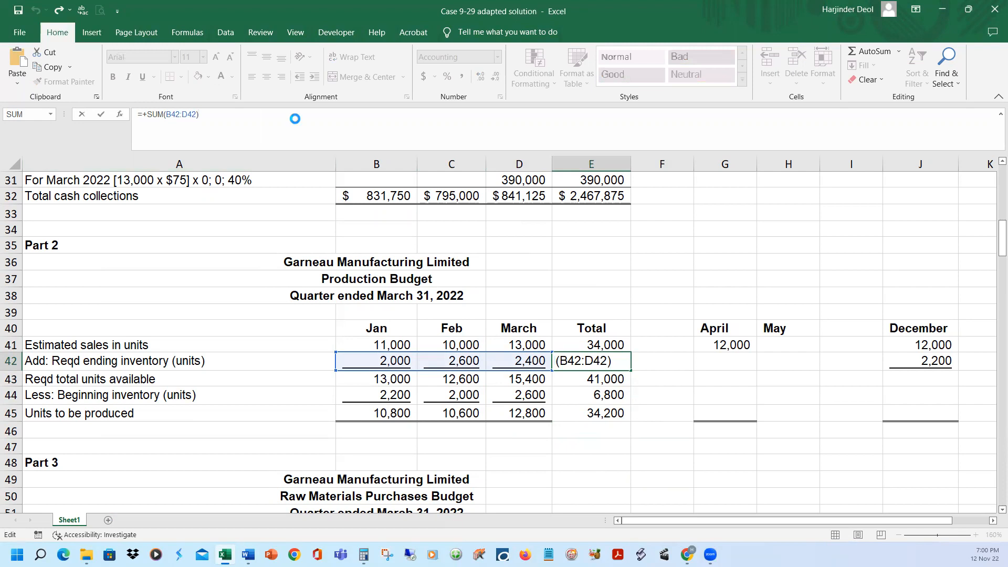
pyautogui.press('Escape')
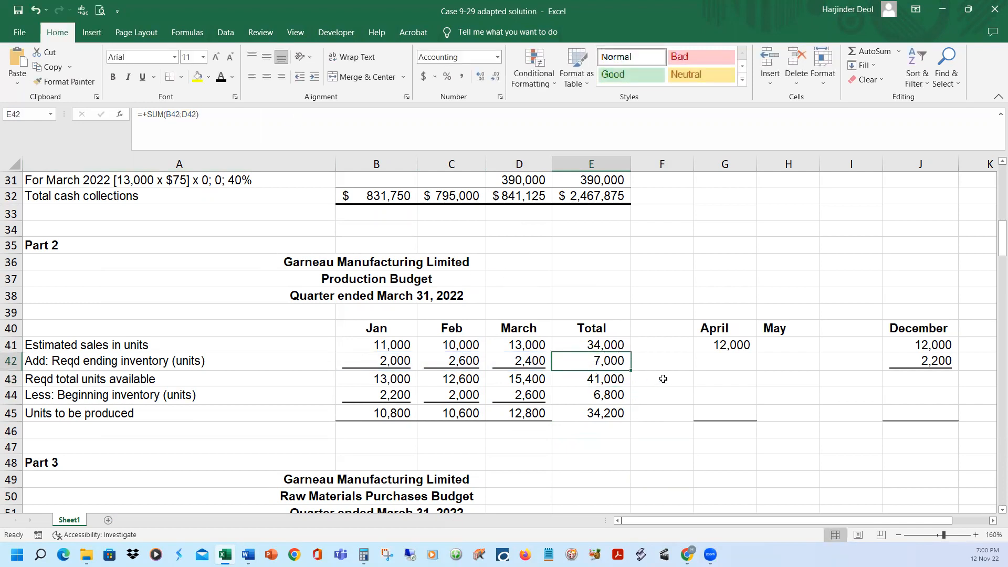
pyautogui.click(115, 363)
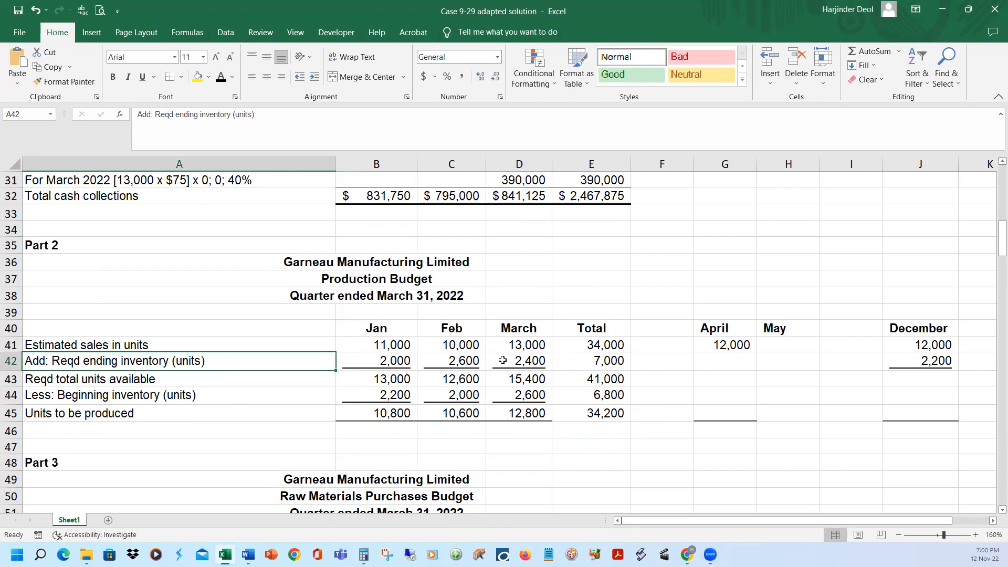
pyautogui.click(572, 362)
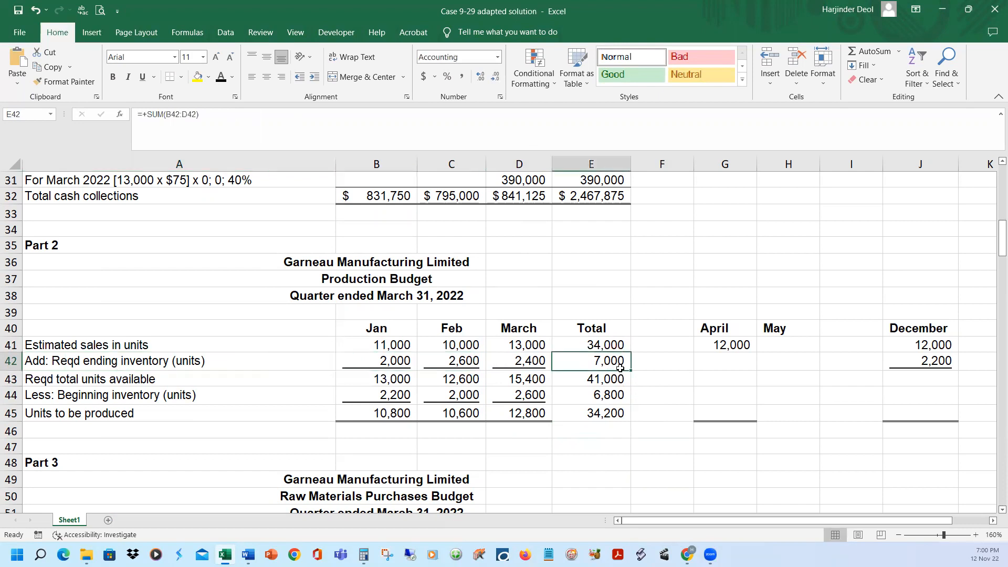
pyautogui.write('+')
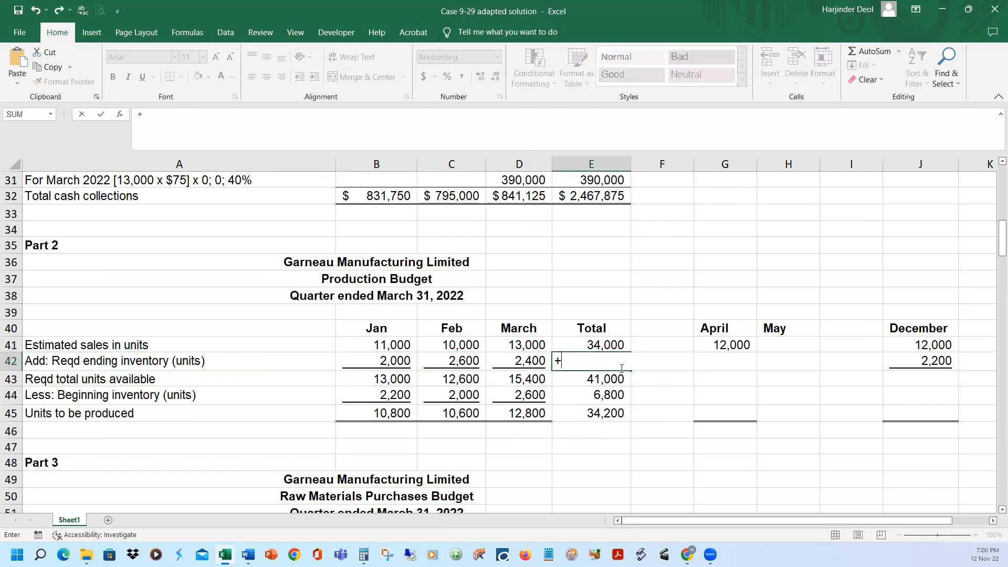
pyautogui.press('Left')
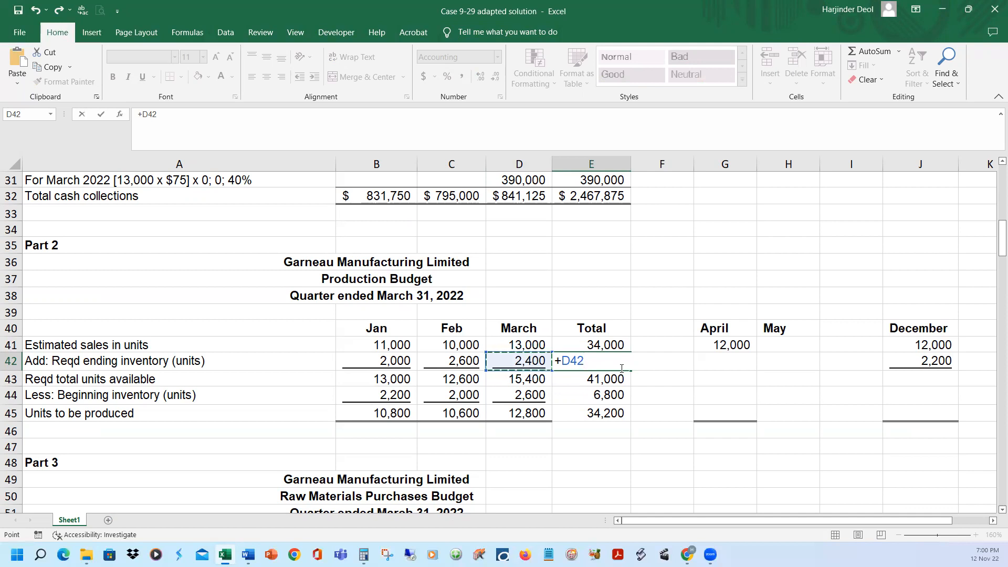
pyautogui.press('Return')
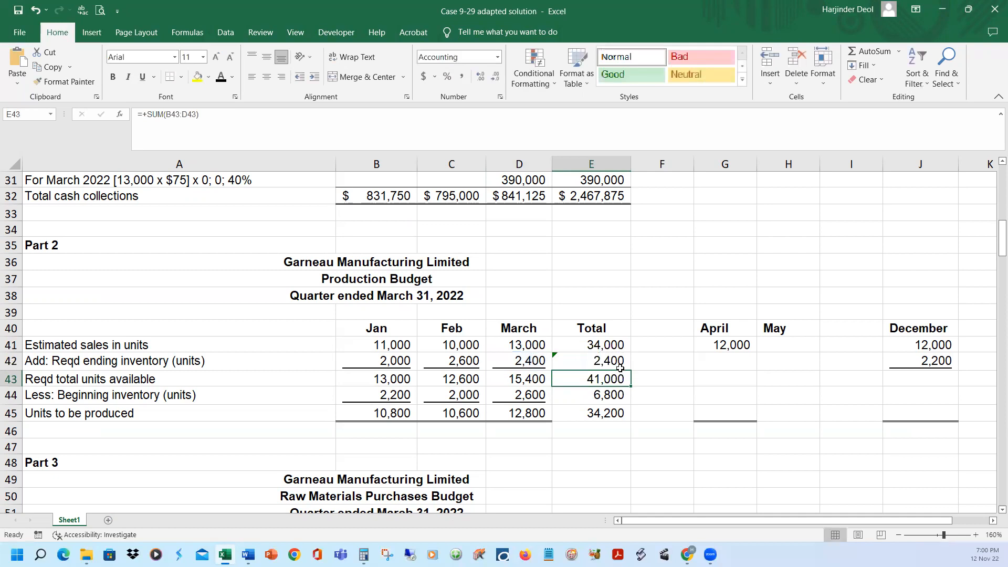
pyautogui.click(620, 367)
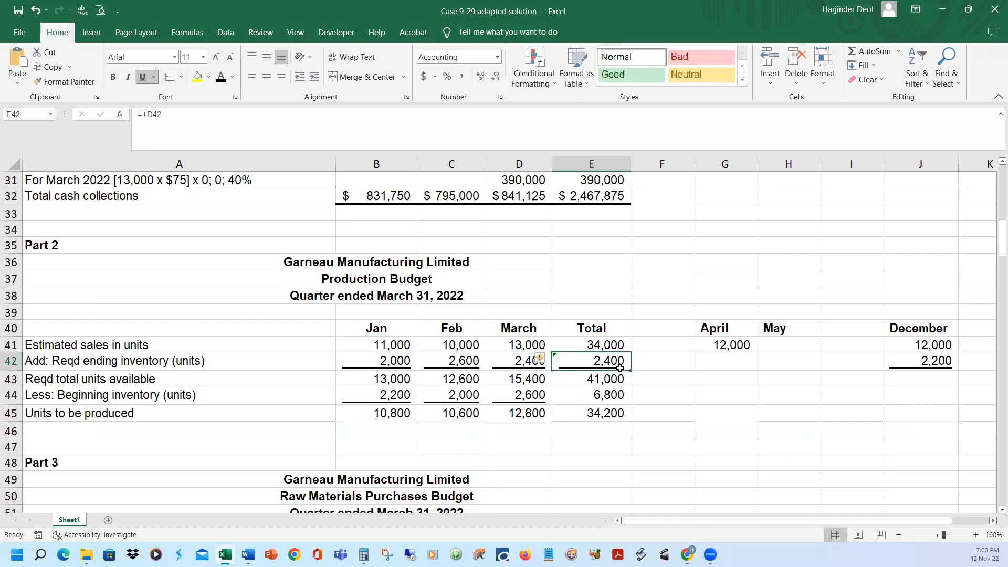
# Set the quarter's required total units available in E43 to =+E41+E42
pyautogui.click(580, 383)
pyautogui.write('+')
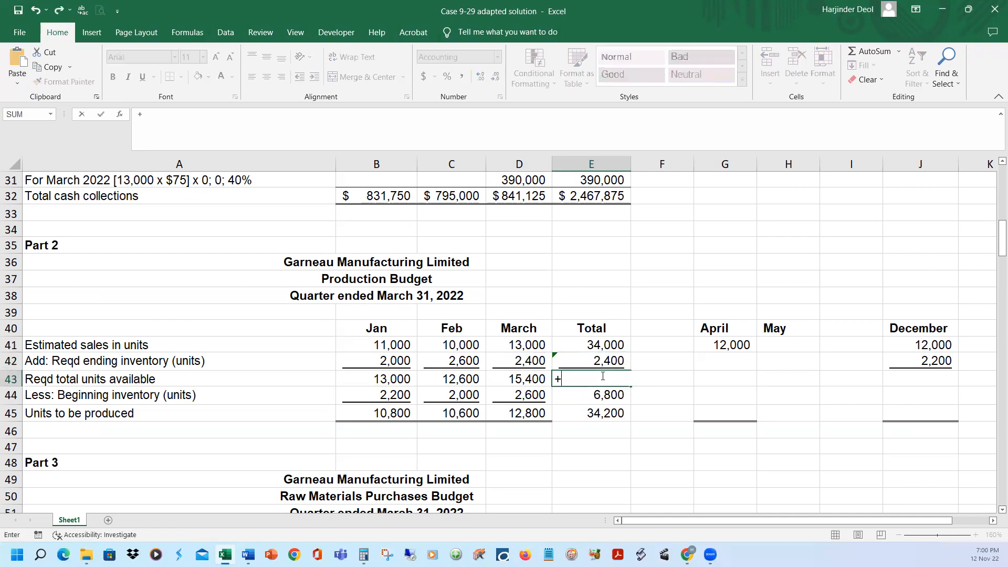
pyautogui.press('Up')
pyautogui.press('Up')
pyautogui.write('+')
pyautogui.press('Up')
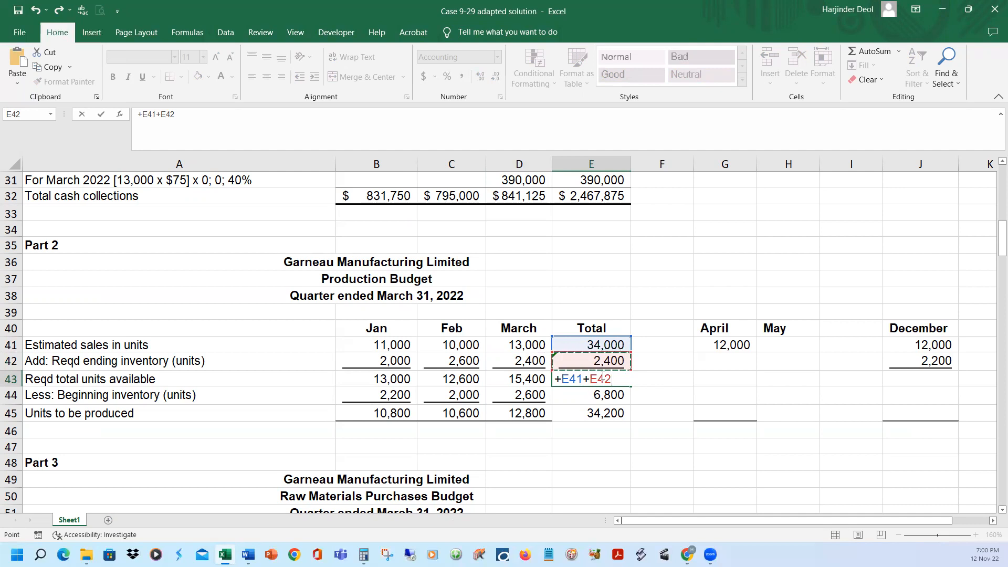
pyautogui.press('Return')
pyautogui.click(601, 376)
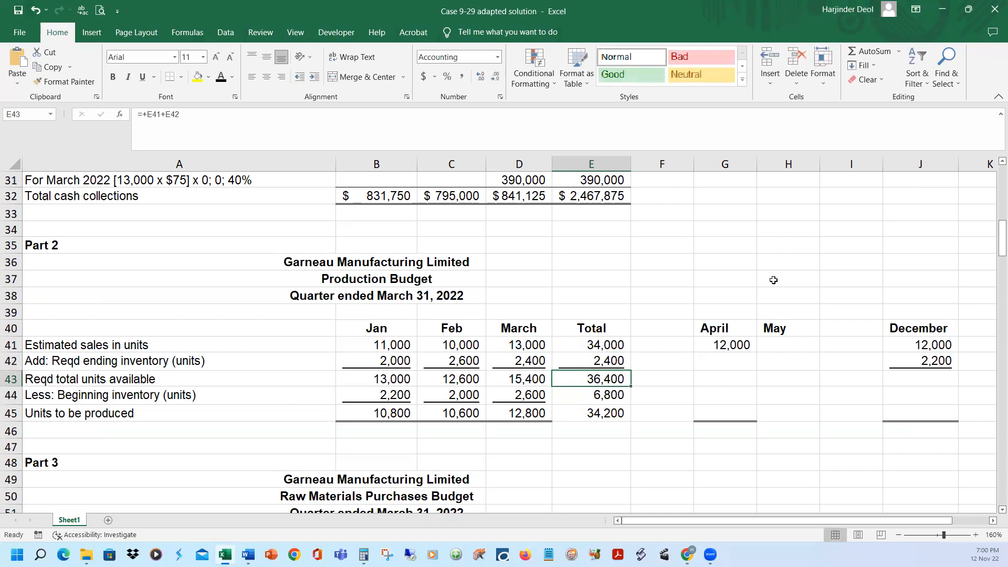
# Replace the SUM in E44 with =+B44 so the quarter's beginning inventory equals January's, and underline the cell
pyautogui.click(596, 398)
pyautogui.click(255, 115)
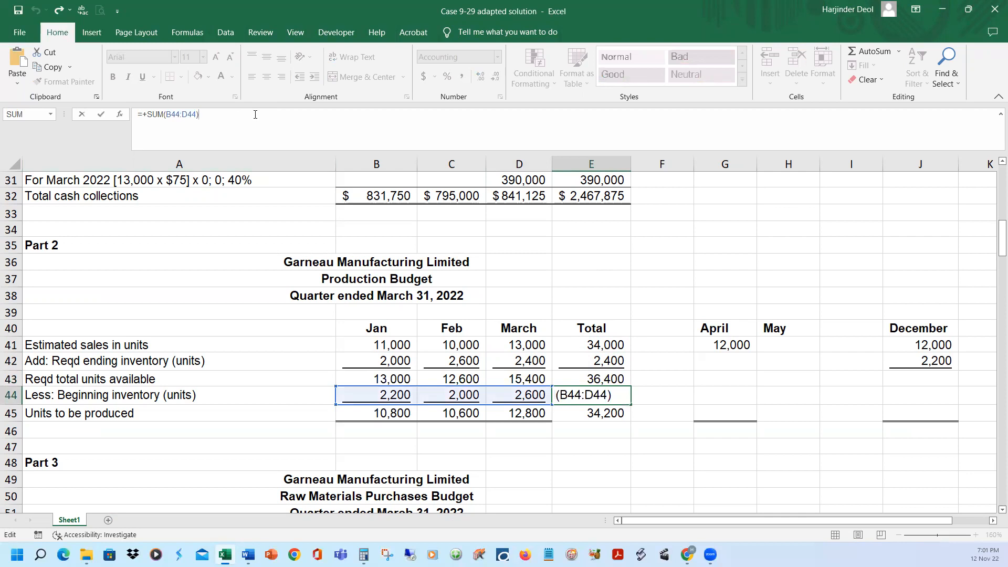
pyautogui.press('Escape')
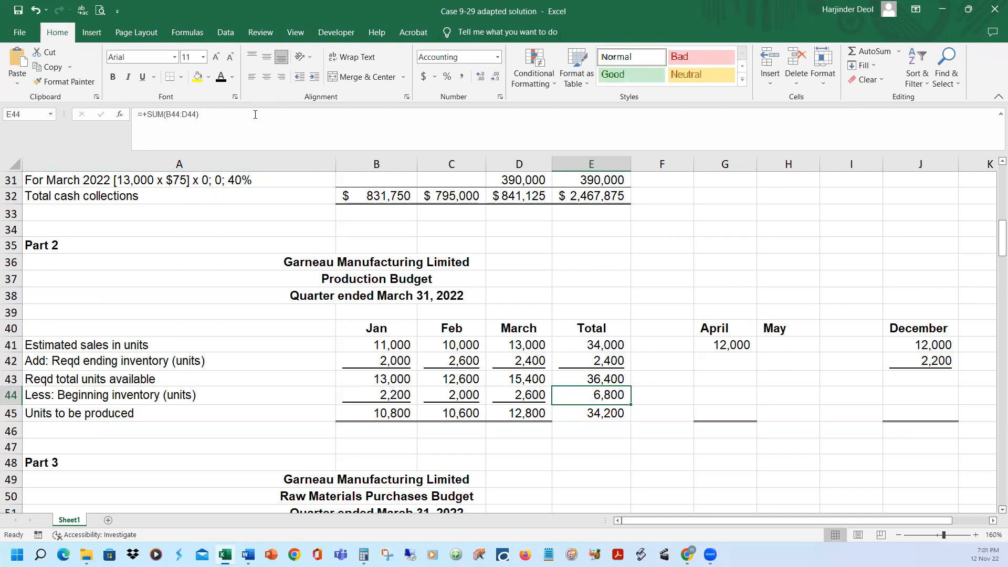
pyautogui.write('+')
pyautogui.press('Left')
pyautogui.press('Left')
pyautogui.press('Left')
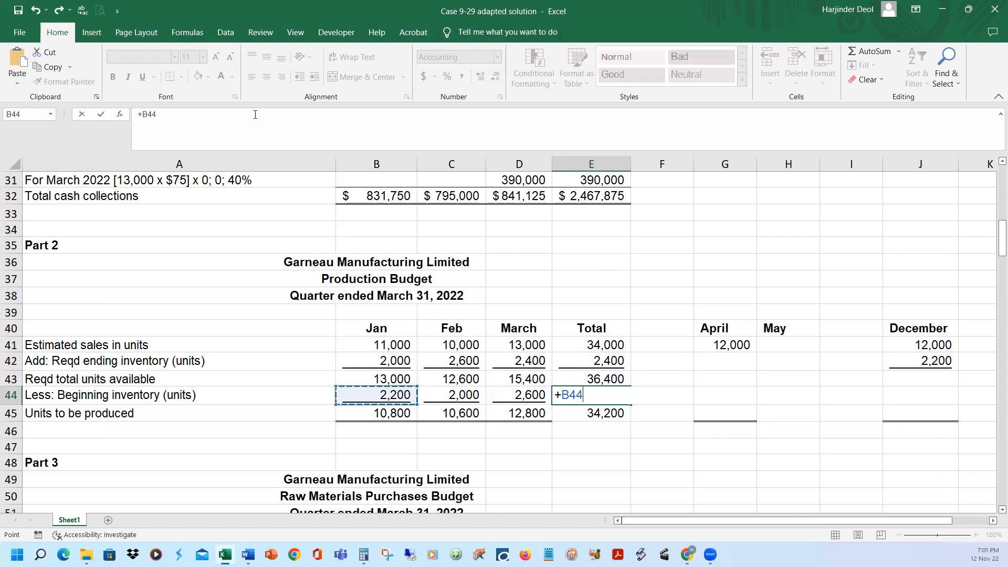
pyautogui.press('Return')
pyautogui.press('Up')
pyautogui.hotkey('ctrl', 'u')
pyautogui.click(211, 115)
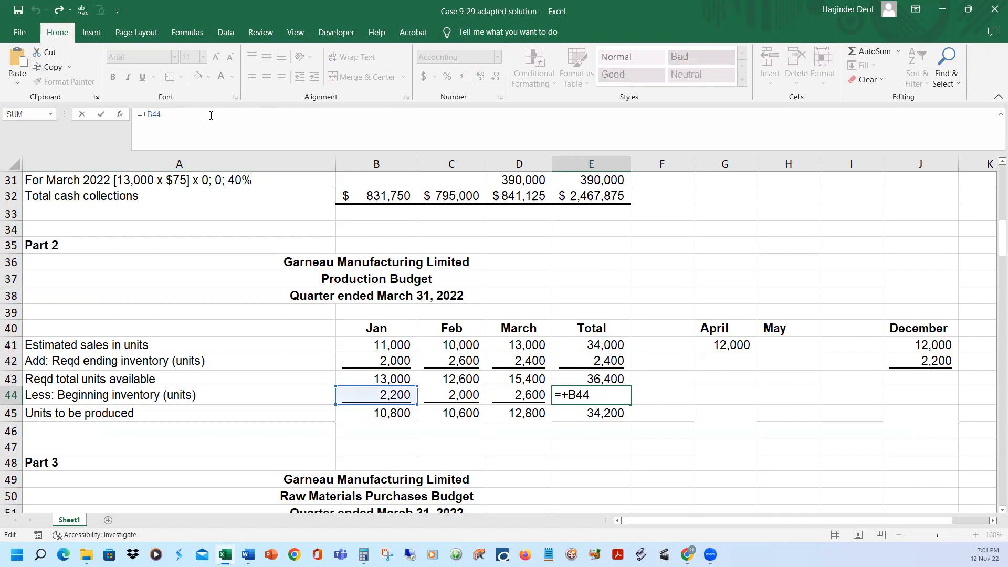
pyautogui.press('Return')
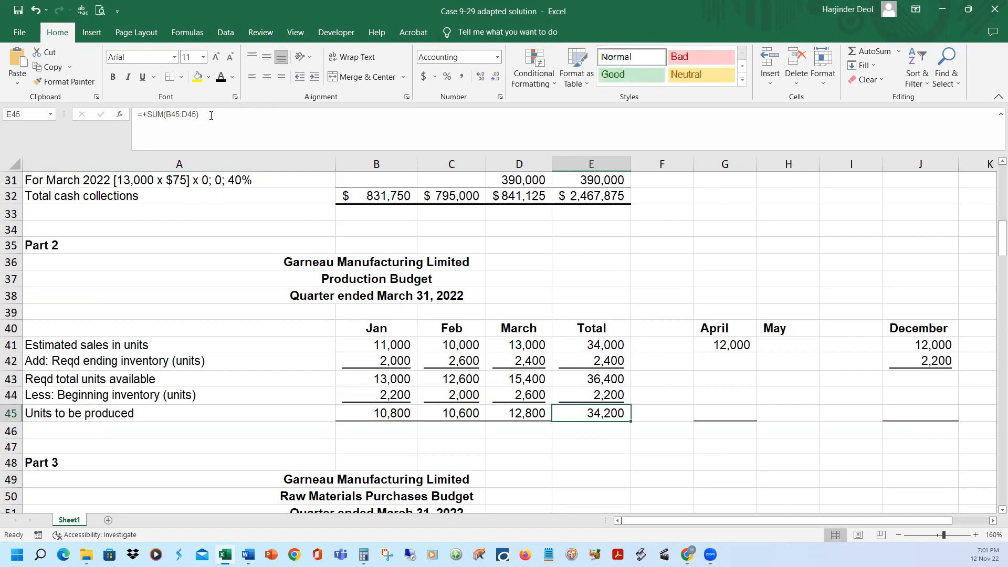
# Set the quarter's units to be produced in E45 to =+E43-E44
pyautogui.write('+')
pyautogui.press('Up')
pyautogui.press('Up')
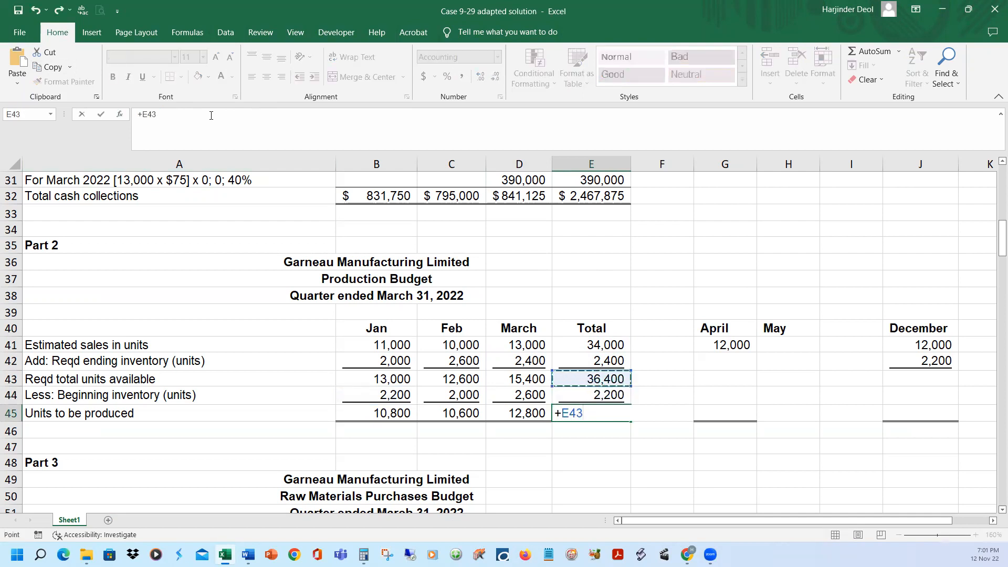
pyautogui.write('-')
pyautogui.press('Up')
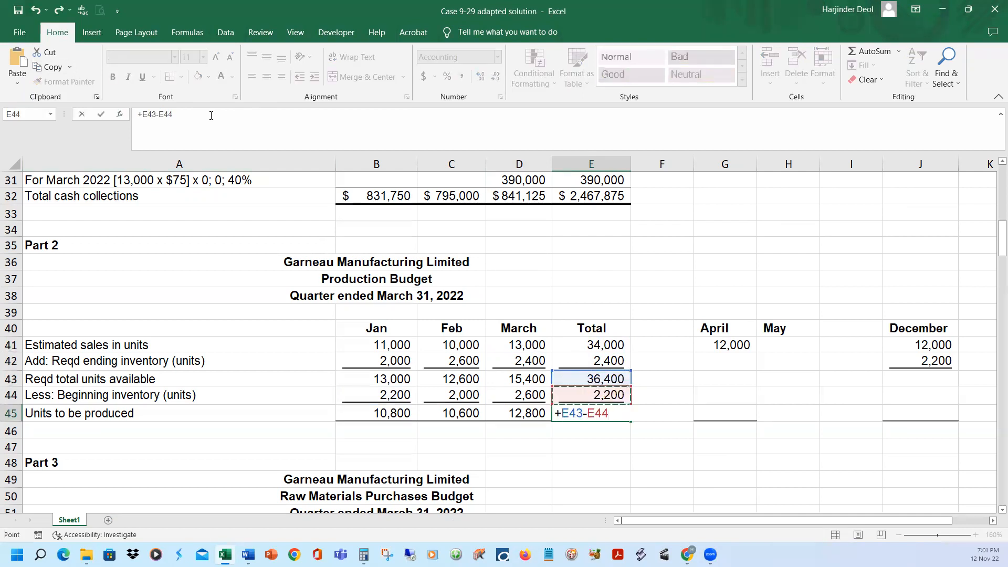
pyautogui.press('Return')
pyautogui.press('Up')
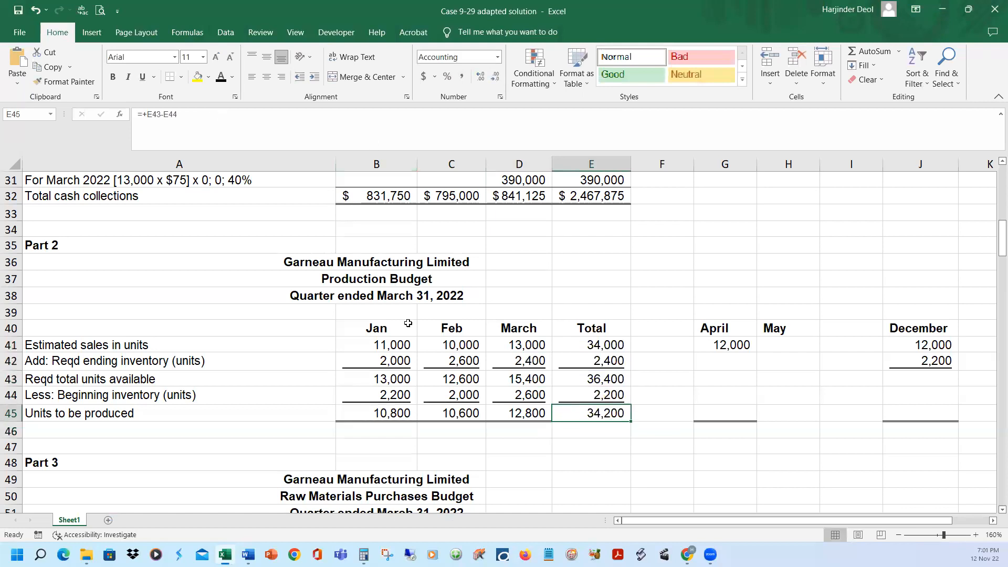
# Copy the formatting of March's figures in D41:D45 onto the quarter totals in E41:E45 with Format Painter
pyautogui.moveTo(517, 348); pyautogui.dragTo(520, 412)
pyautogui.click(64, 81)
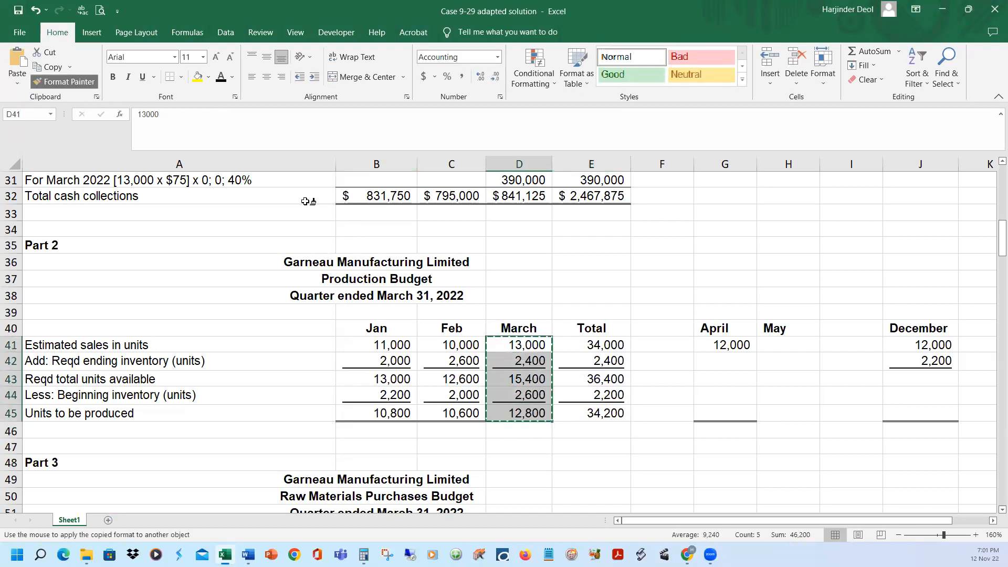
pyautogui.click(586, 344)
pyautogui.moveTo(585, 345); pyautogui.dragTo(587, 413)
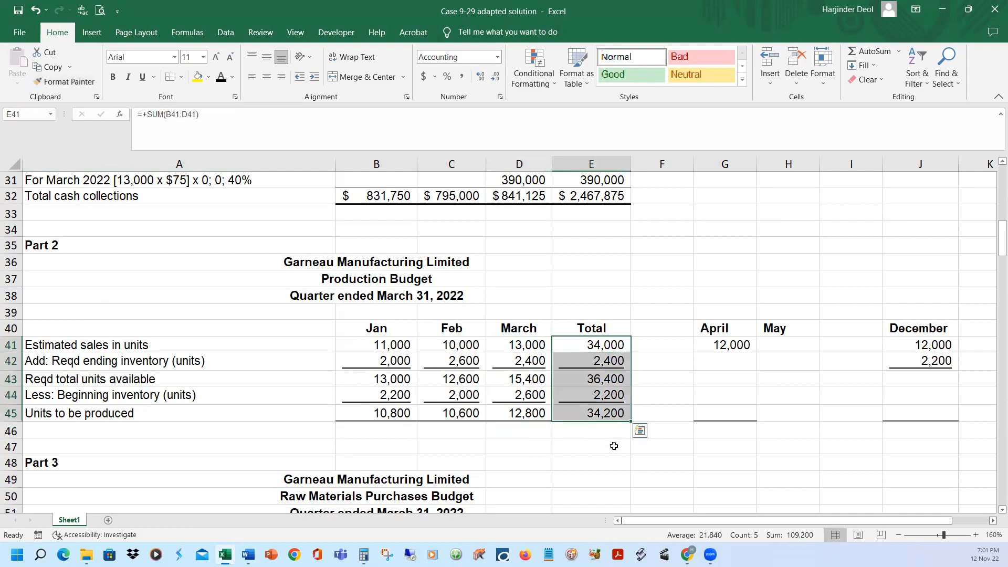
# Check the quarter total in E45 against the sum of the monthly units to be produced in B45:D45
pyautogui.click(530, 414)
pyautogui.keyDown('shift'); pyautogui.click(400, 415); pyautogui.keyUp('shift')
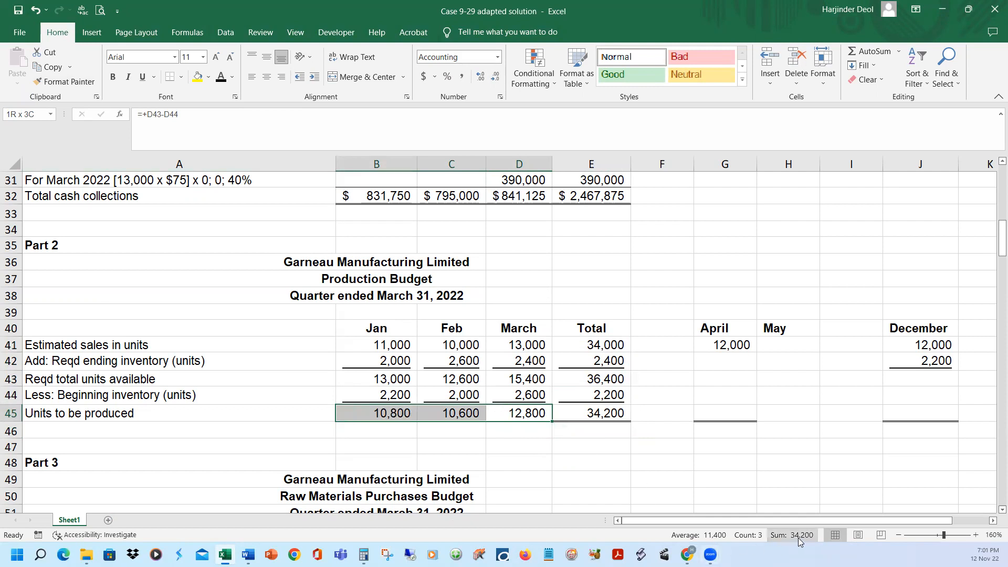
pyautogui.click(571, 440)
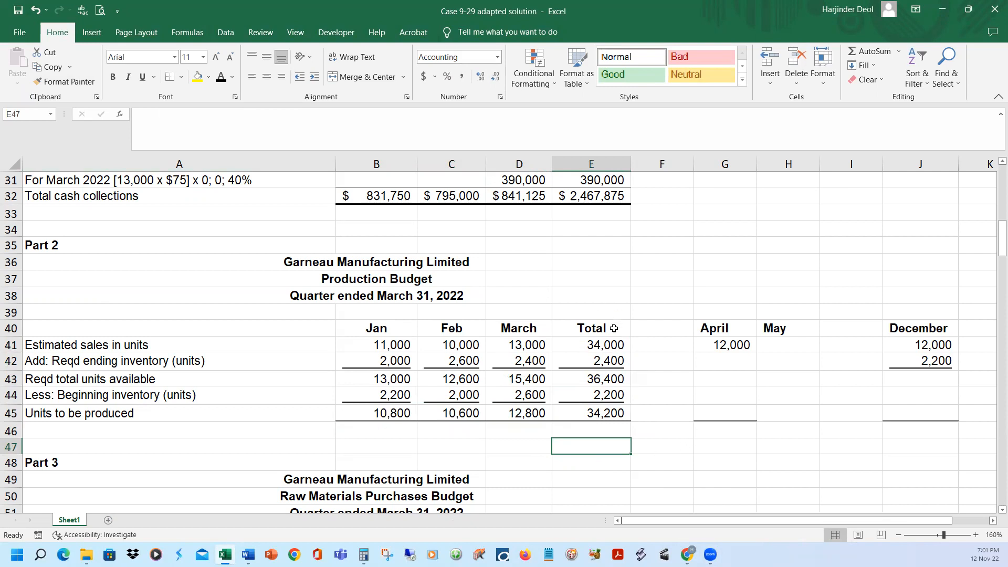
# Reveal the monthly and quarter total units to be produced in B54:E54 of the Raw Materials Purchases Budget, carried from row 45
pyautogui.scroll(-3, 614, 333)
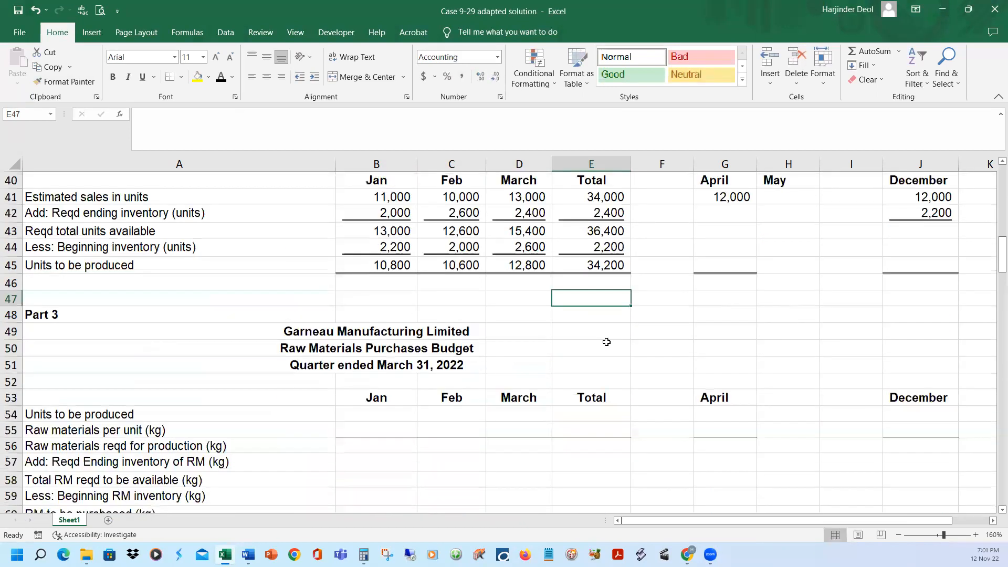
pyautogui.scroll(-2, 606, 342)
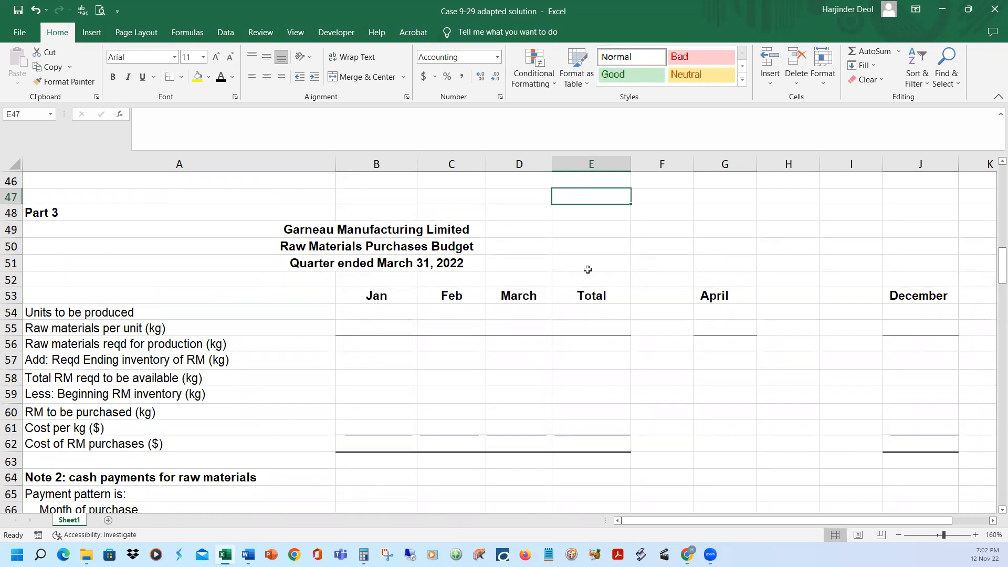
pyautogui.scroll(3, 587, 268)
pyautogui.click(408, 314)
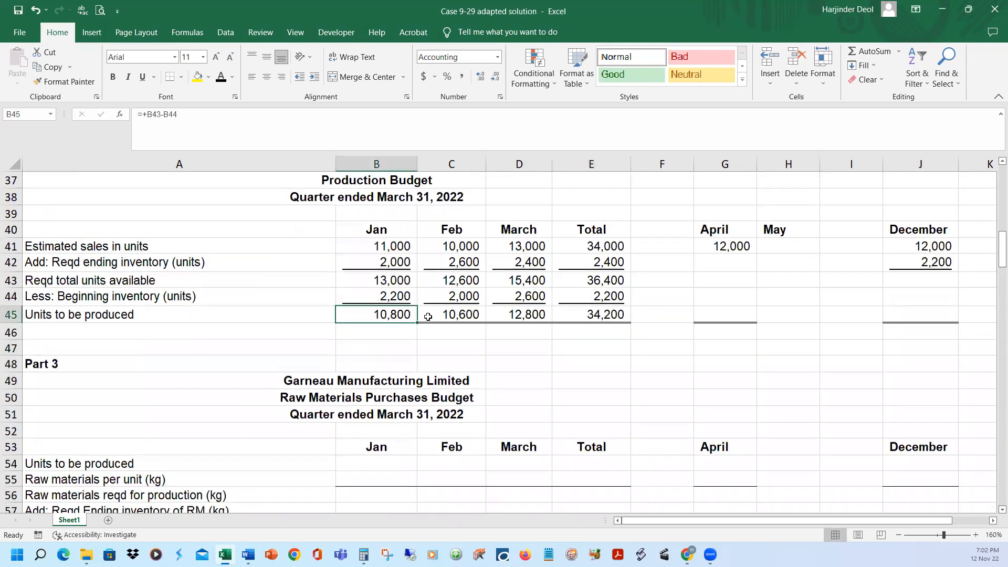
pyautogui.click(445, 315)
pyautogui.click(521, 315)
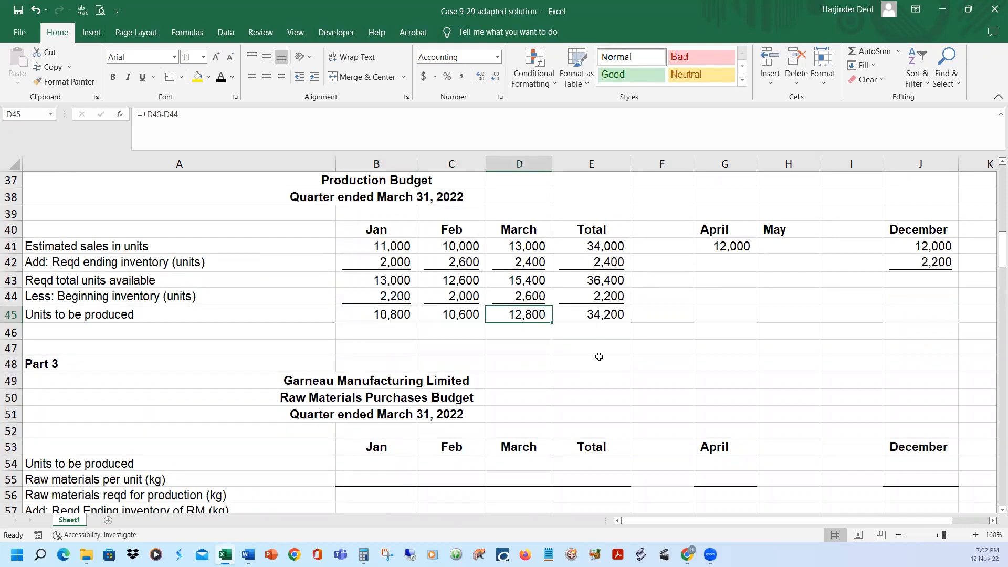
pyautogui.scroll(-2, 599, 356)
pyautogui.moveTo(378, 363); pyautogui.dragTo(586, 361)
pyautogui.hotkey('ctrl', 'r')
pyautogui.click(656, 281)
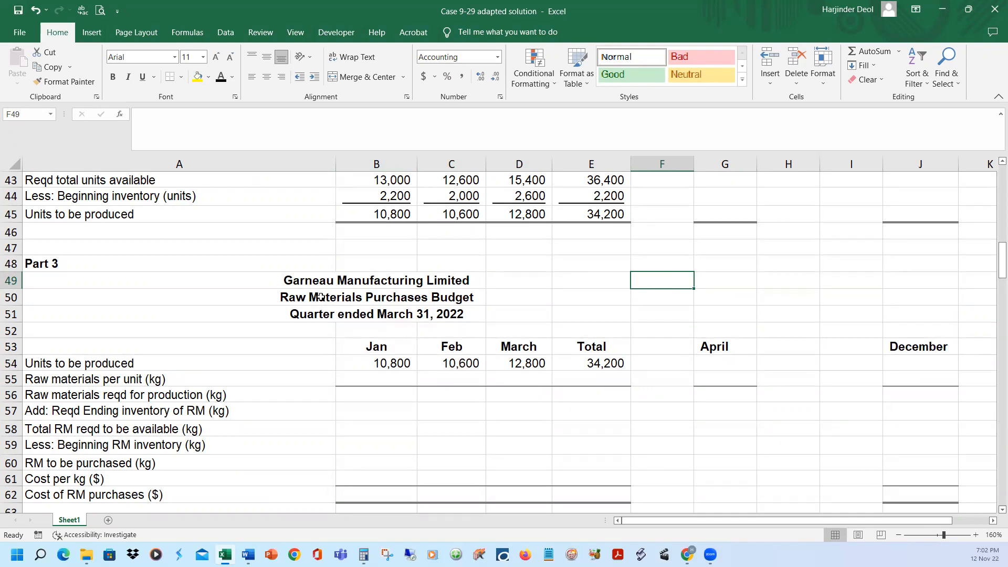
# Switch to the Case 9-29 adapted document in Word and look up the raw material purchase requirements in item c
pyautogui.moveTo(247, 554)
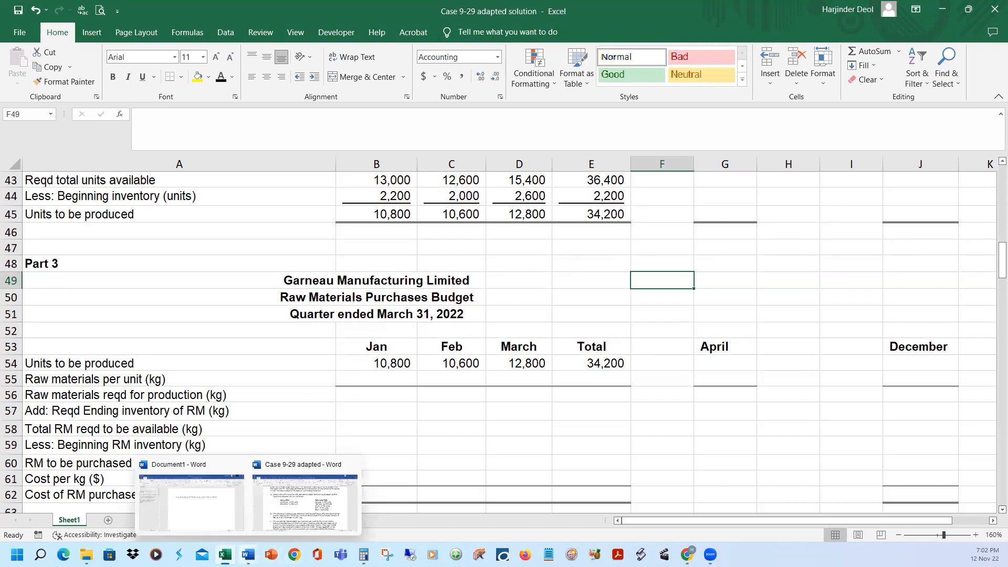
pyautogui.click(284, 509)
pyautogui.moveTo(644, 315); pyautogui.dragTo(730, 315)
pyautogui.scroll(-3, 772, 399)
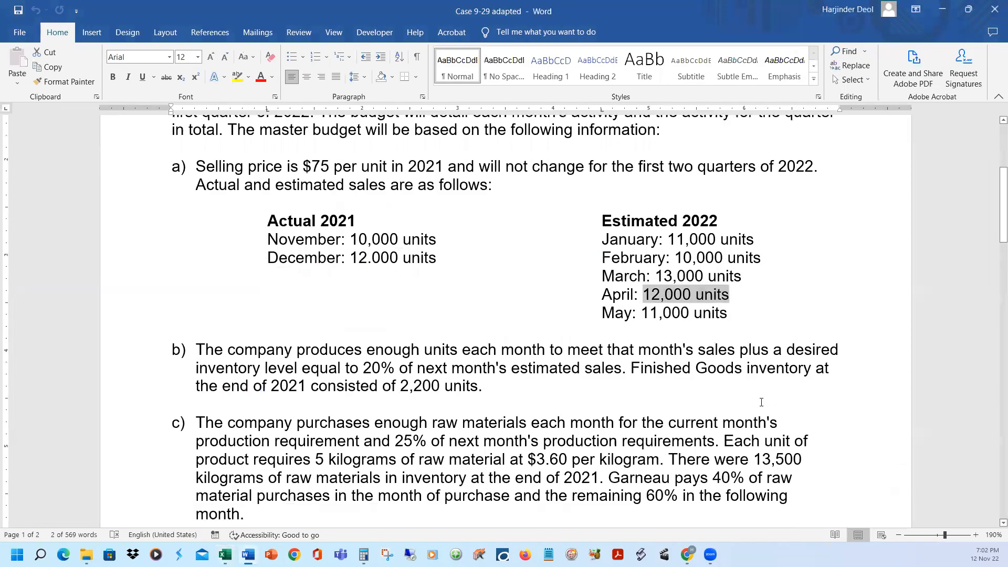
pyautogui.click(355, 310)
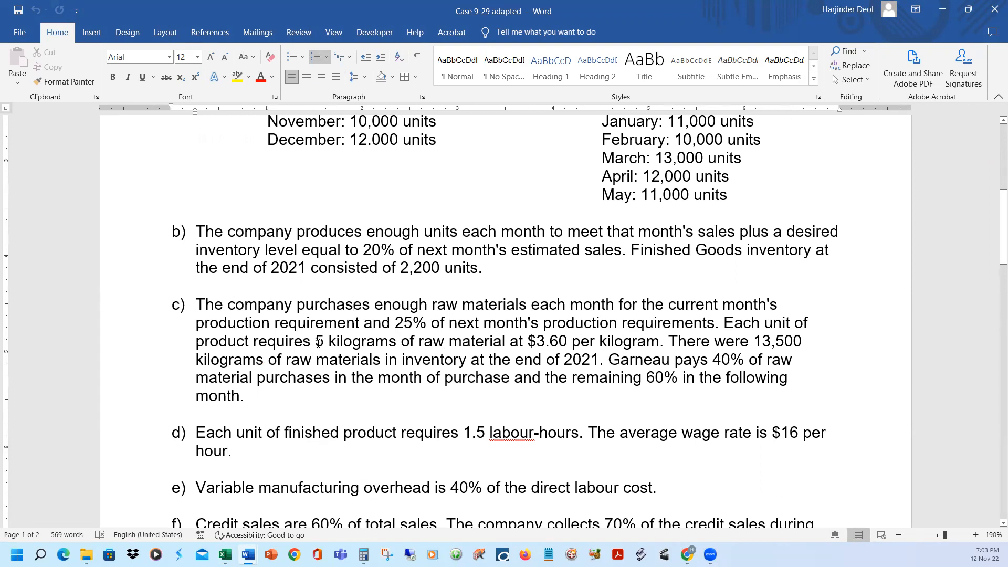
# Return to the Case 9-29 adapted solution workbook and reveal January's raw materials per unit and production requirement in B55:B56 with black font colour
pyautogui.click(943, 9)
pyautogui.scroll(-2, 410, 325)
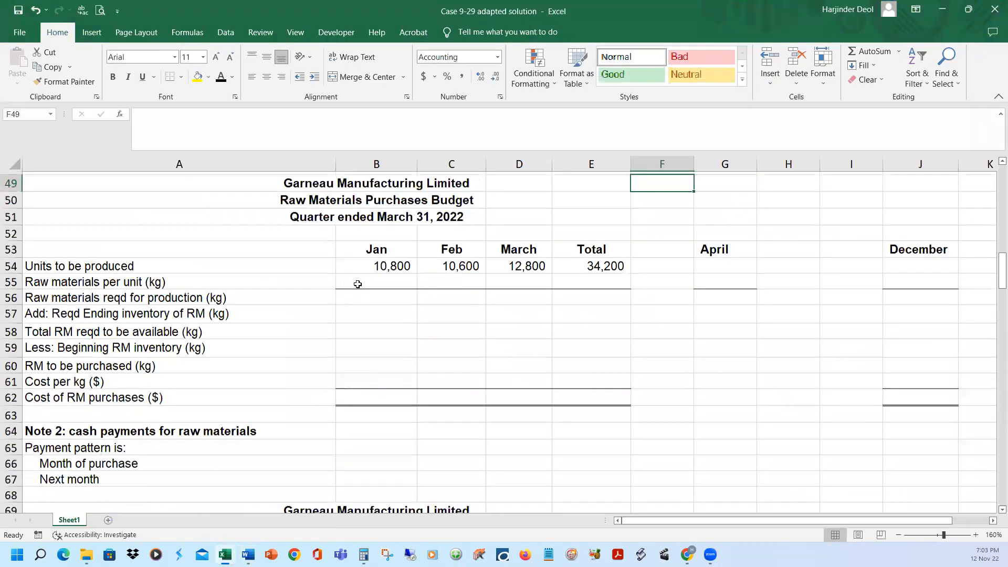
pyautogui.click(394, 278)
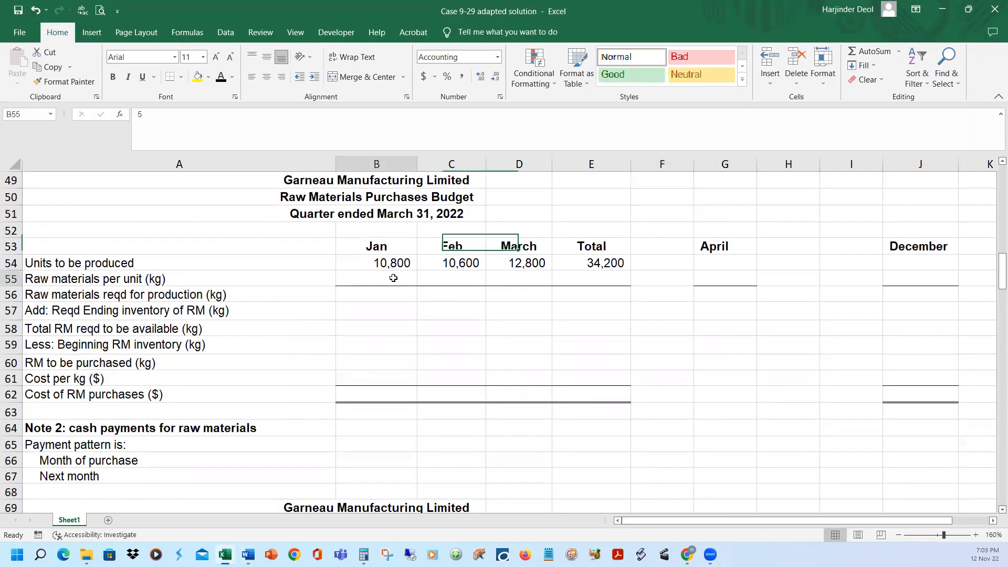
pyautogui.click(222, 78)
pyautogui.click(394, 293)
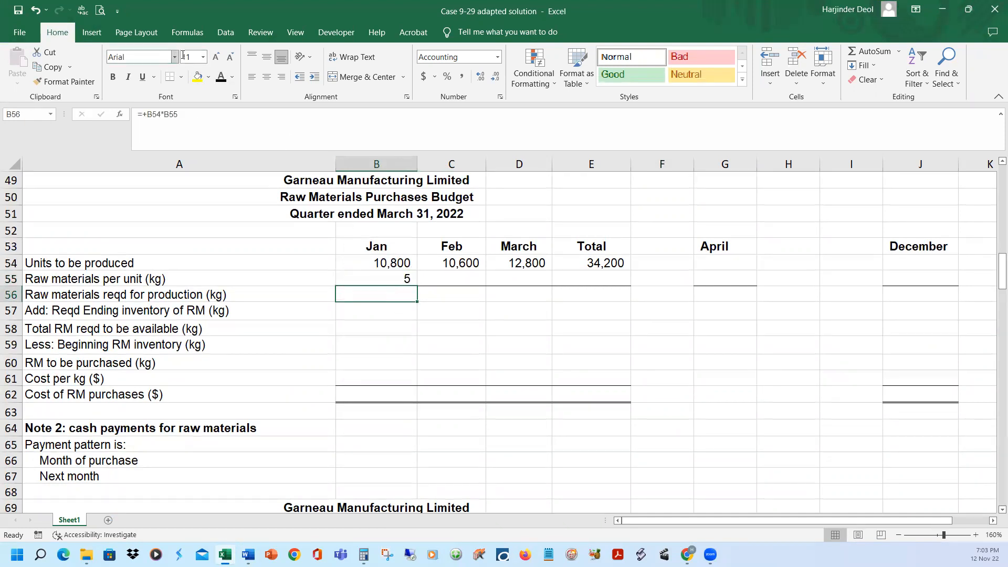
pyautogui.click(221, 77)
pyautogui.click(221, 297)
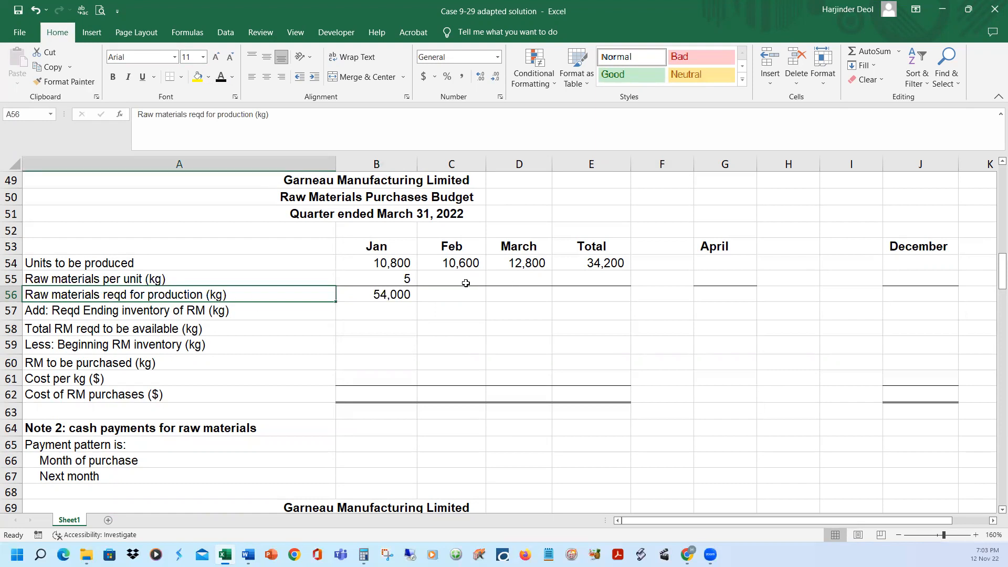
# Reveal the raw materials per unit and the production requirement for February, March and the quarter total in C55:E56 with black font colour
pyautogui.moveTo(456, 279); pyautogui.dragTo(590, 279)
pyautogui.click(221, 77)
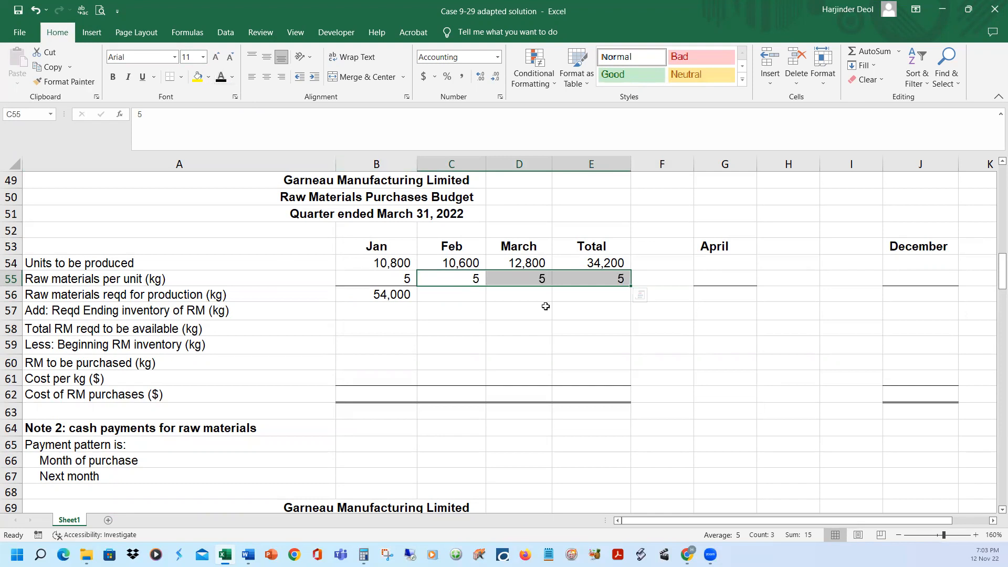
pyautogui.moveTo(477, 297); pyautogui.dragTo(592, 295)
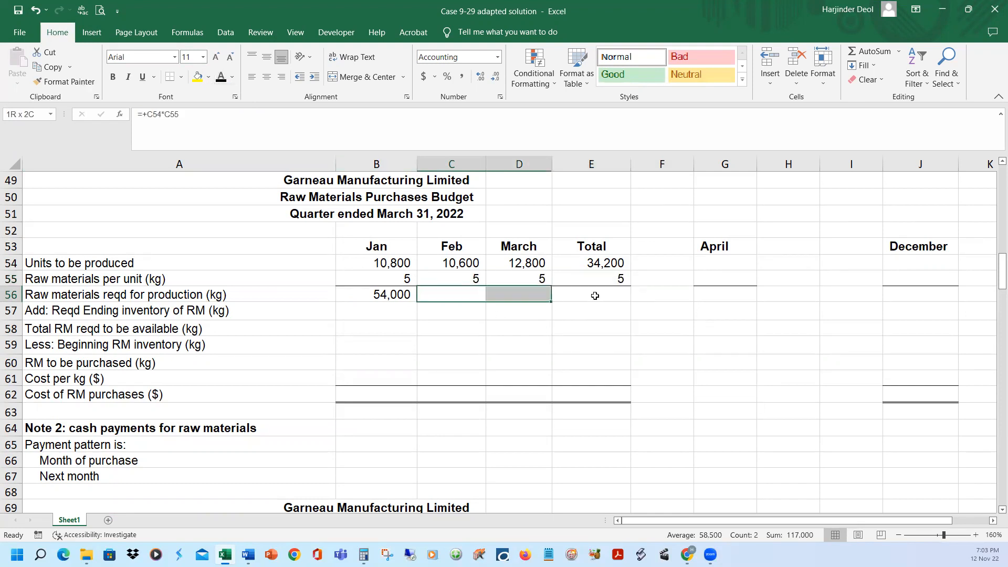
pyautogui.click(222, 77)
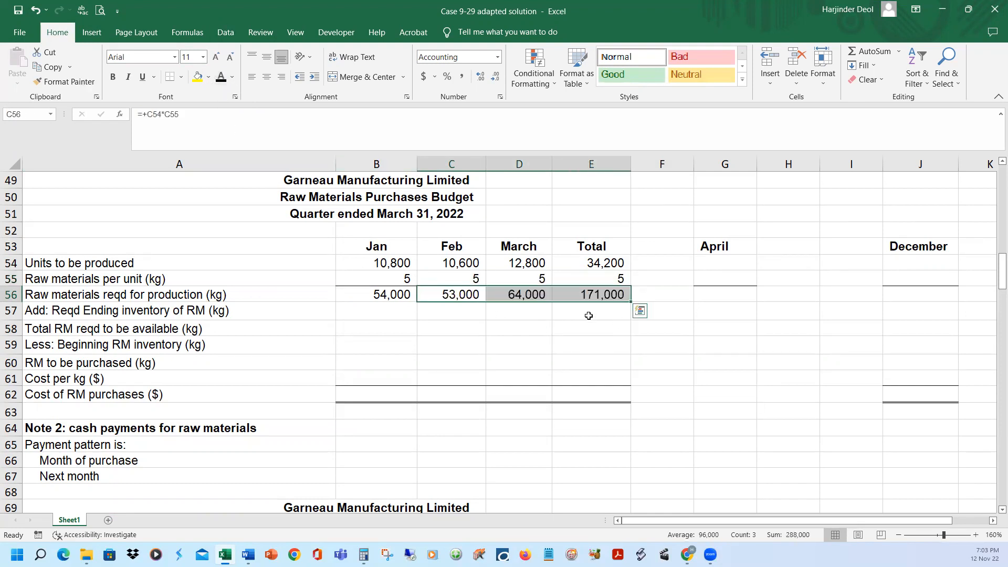
pyautogui.click(539, 295)
pyautogui.click(443, 297)
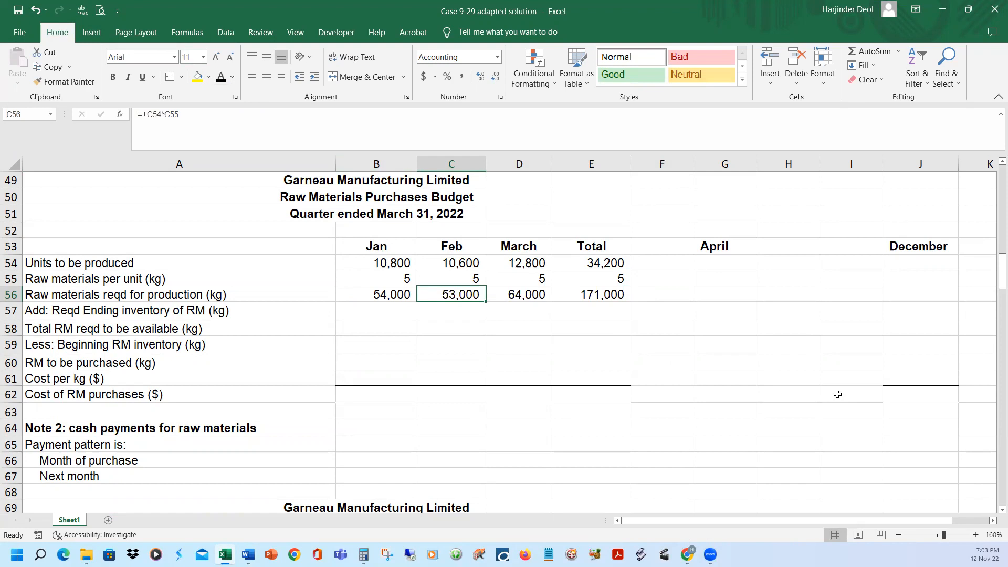
pyautogui.click(588, 294)
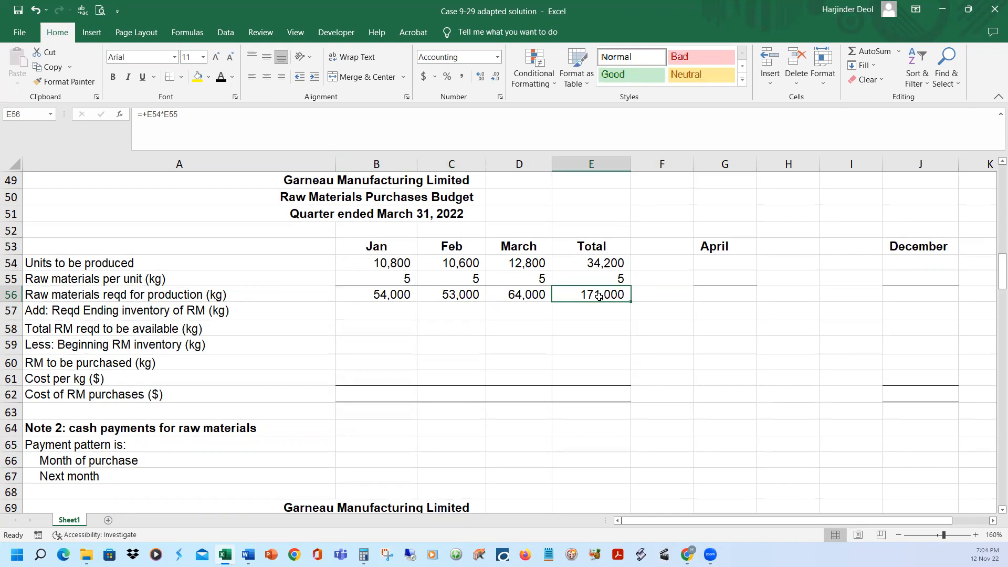
# Reveal January's required ending raw materials inventory in B57 and inspect its formula, 25% of February's production requirement
pyautogui.click(160, 312)
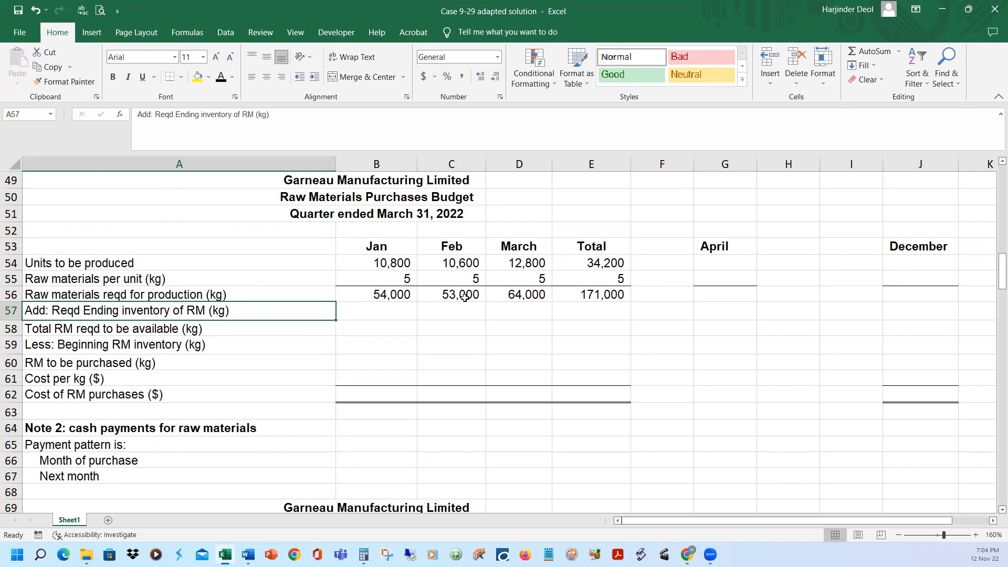
pyautogui.click(377, 296)
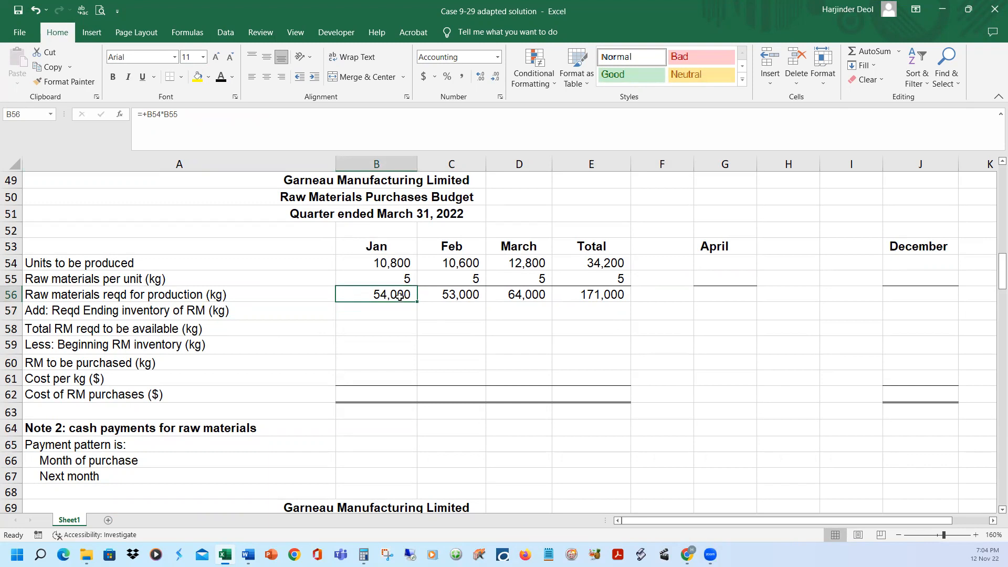
pyautogui.click(468, 293)
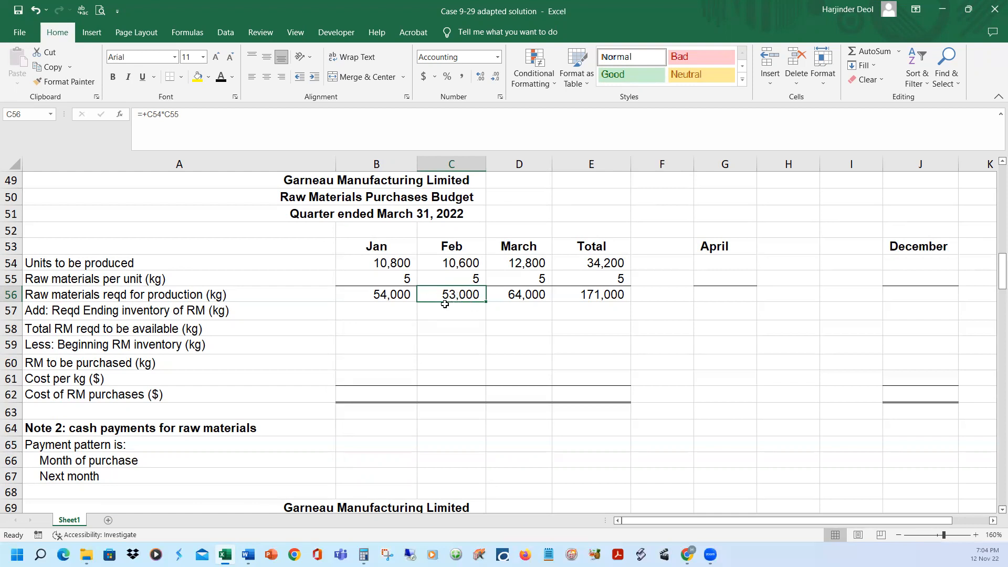
pyautogui.click(406, 294)
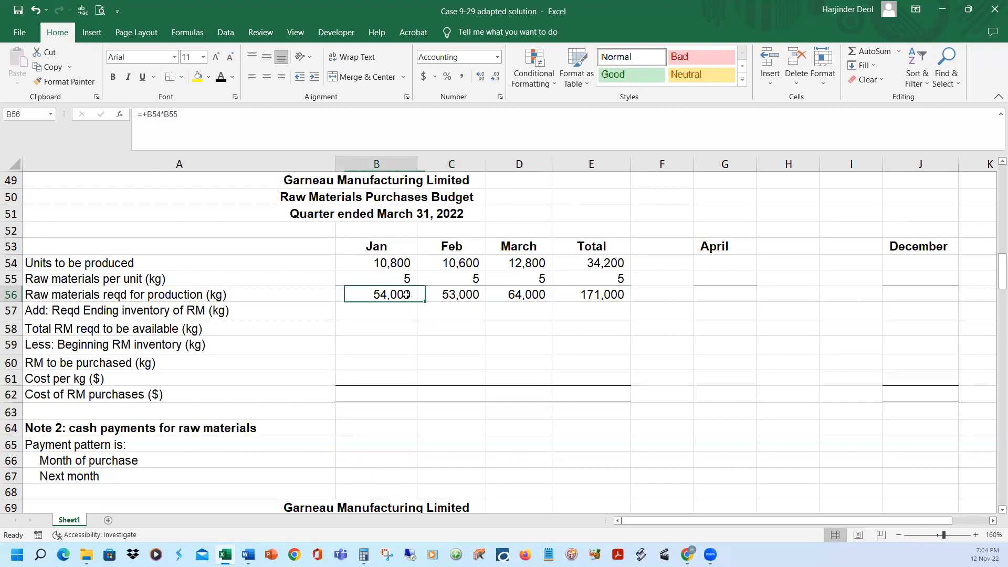
pyautogui.click(453, 295)
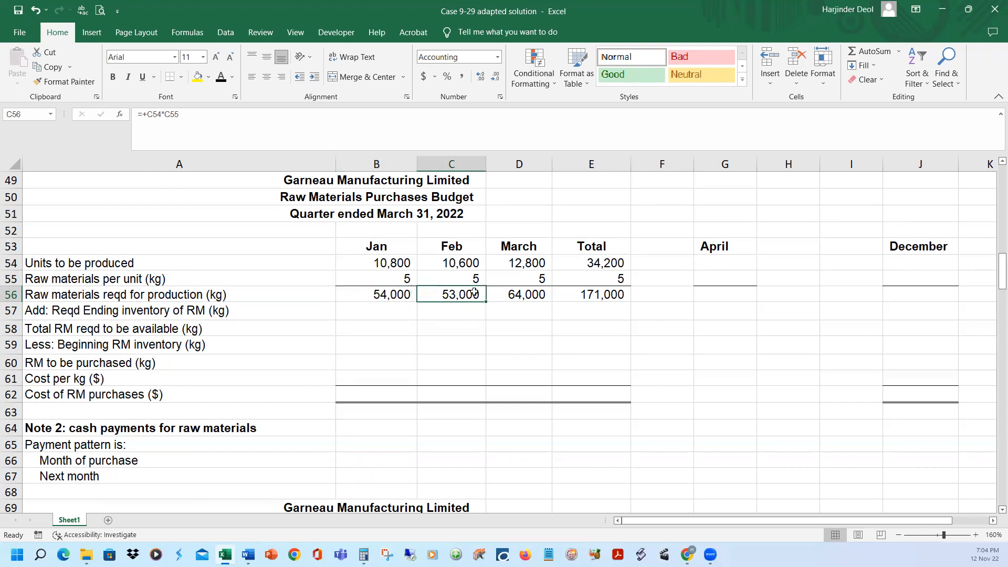
pyautogui.click(387, 313)
pyautogui.click(222, 78)
pyautogui.click(232, 117)
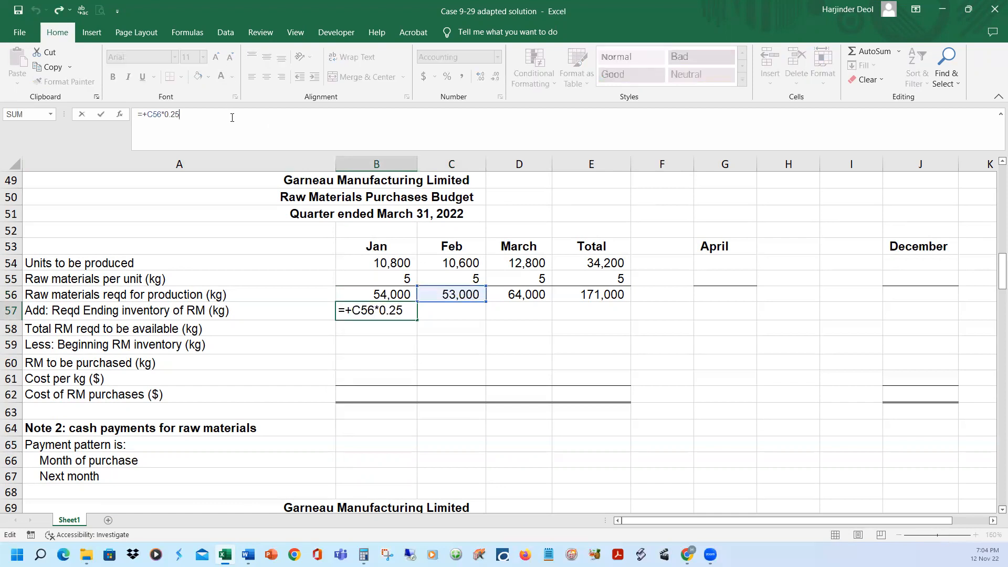
pyautogui.press('Return')
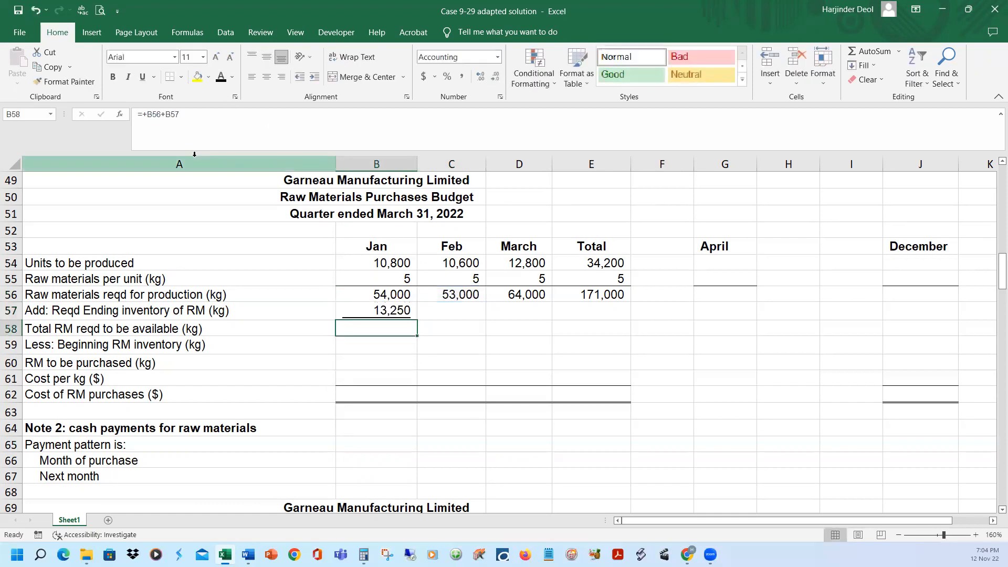
pyautogui.press('Up')
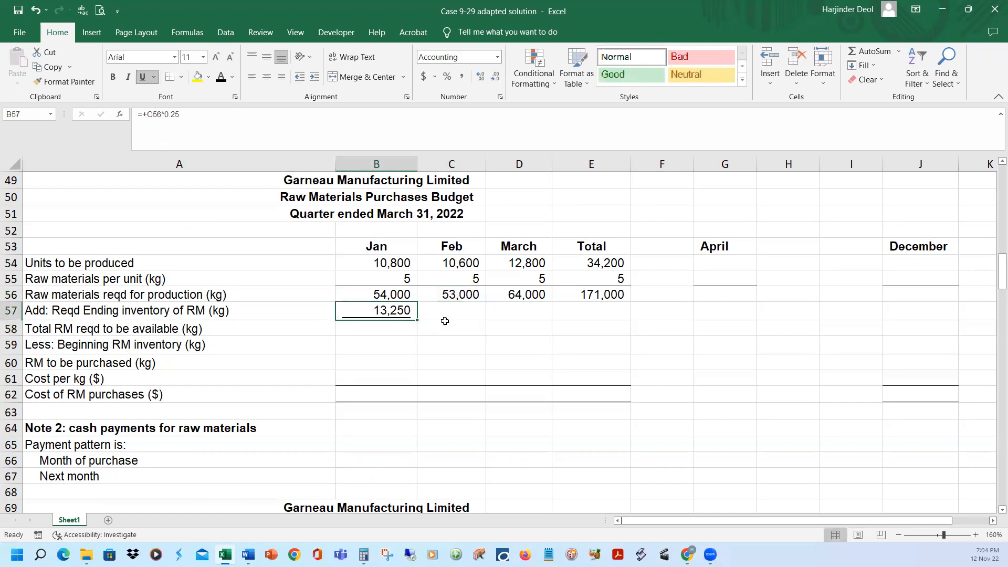
# Reveal January's total raw materials required to be available in B58, the sum of B56 and B57
pyautogui.click(384, 295)
pyautogui.click(384, 310)
pyautogui.click(385, 328)
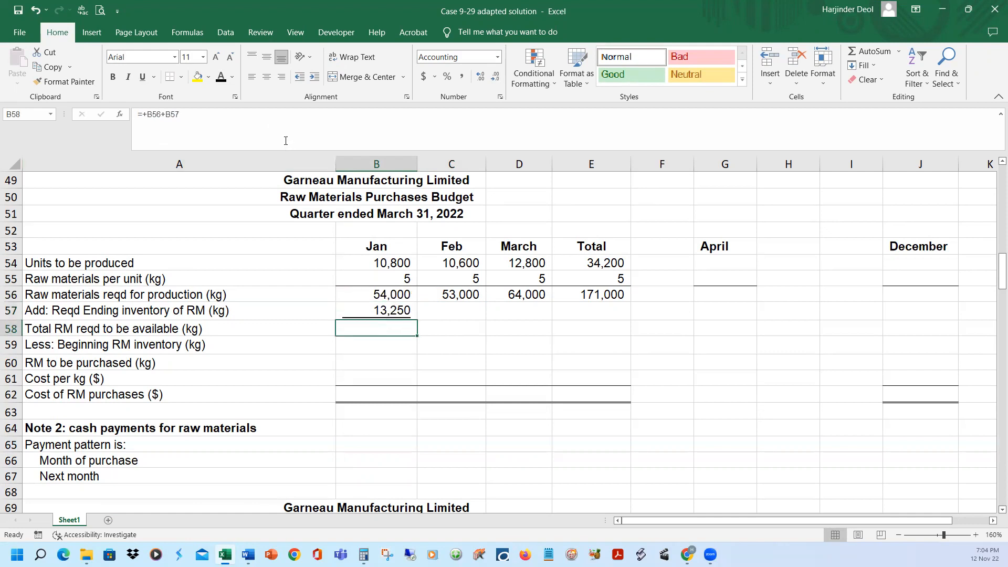
pyautogui.click(223, 78)
# Work out January's beginning raw materials inventory in Calculator as 54,000 × 0.25
pyautogui.click(237, 350)
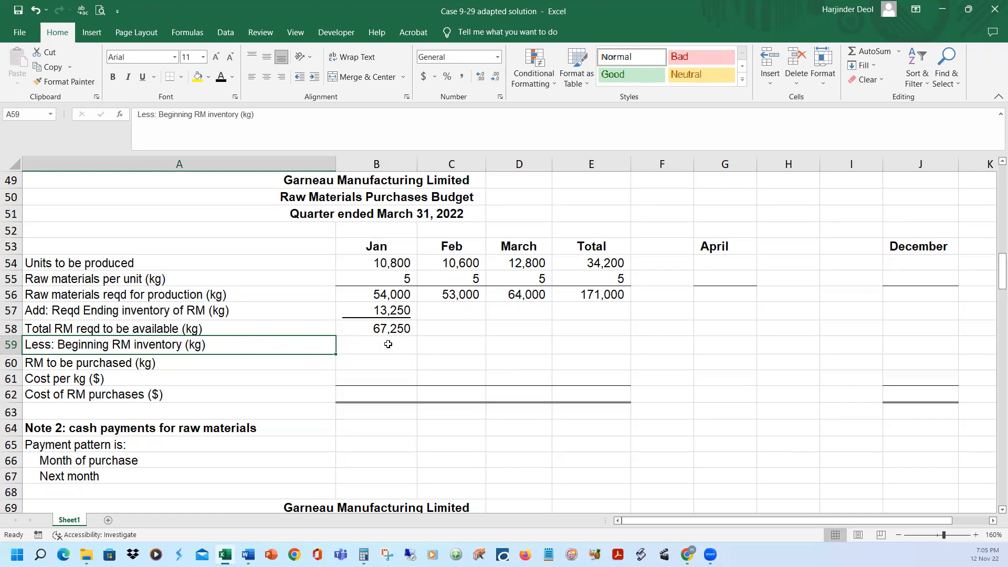
pyautogui.click(399, 289)
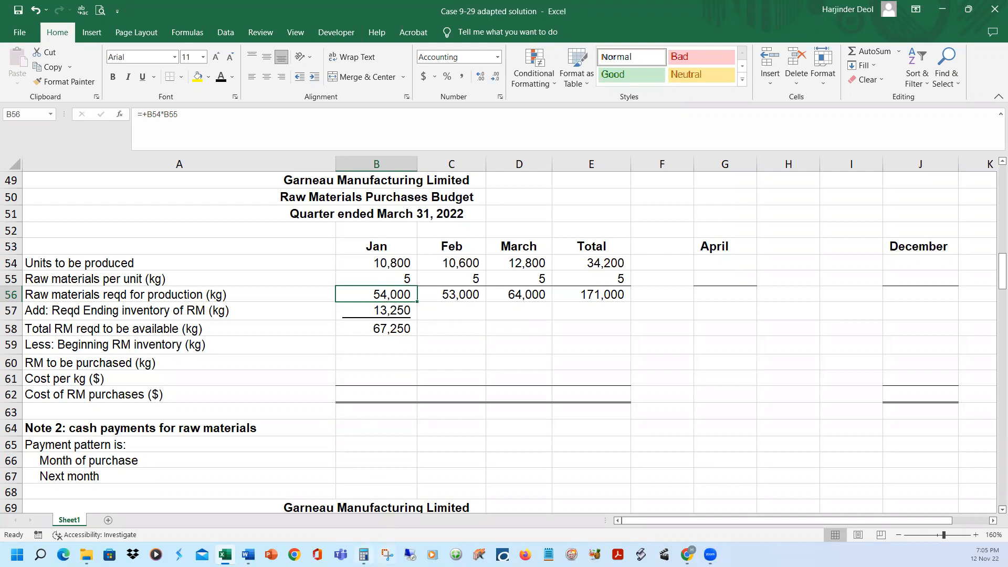
pyautogui.click(363, 555)
pyautogui.write('5')
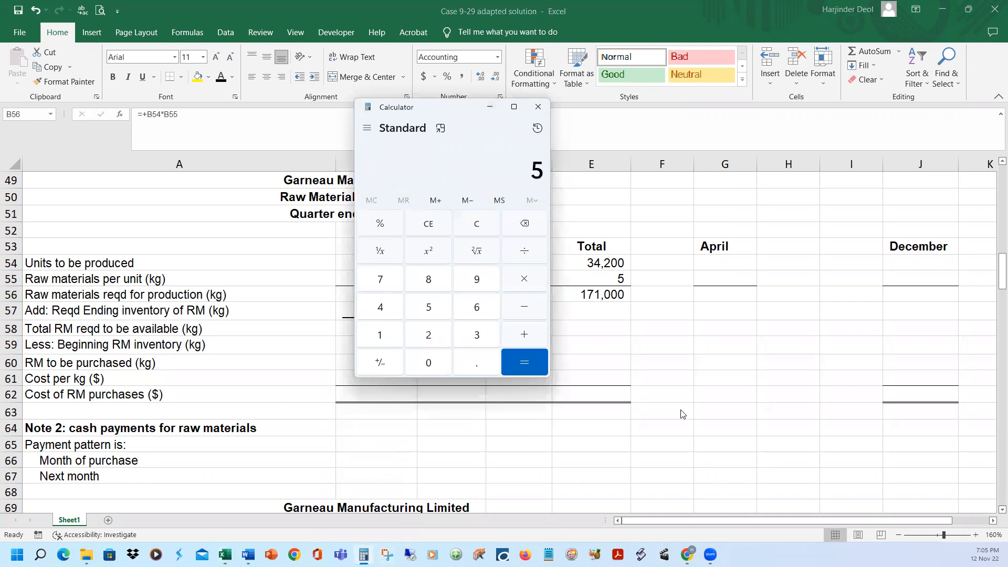
pyautogui.write('4,000')
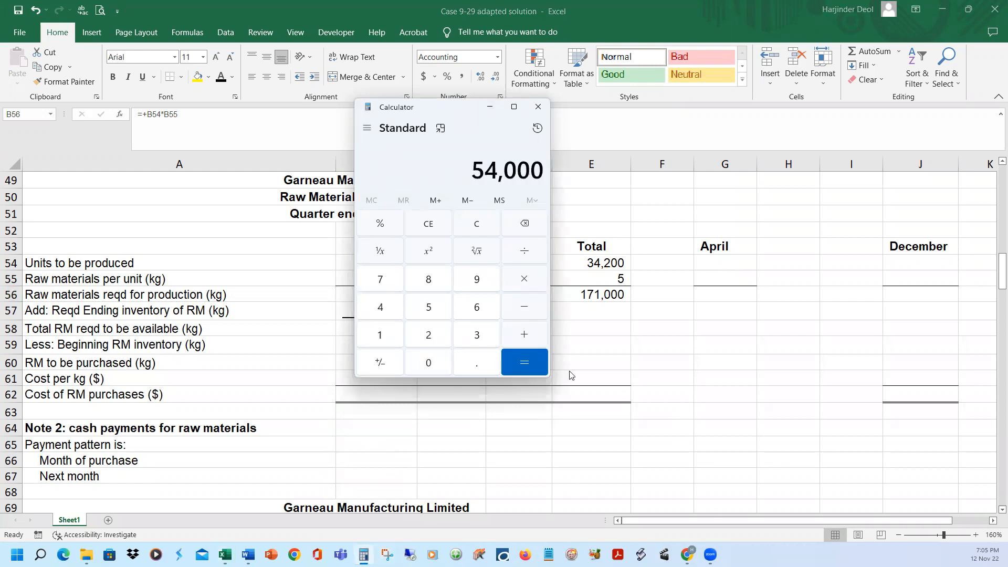
pyautogui.moveTo(434, 109); pyautogui.dragTo(627, 118)
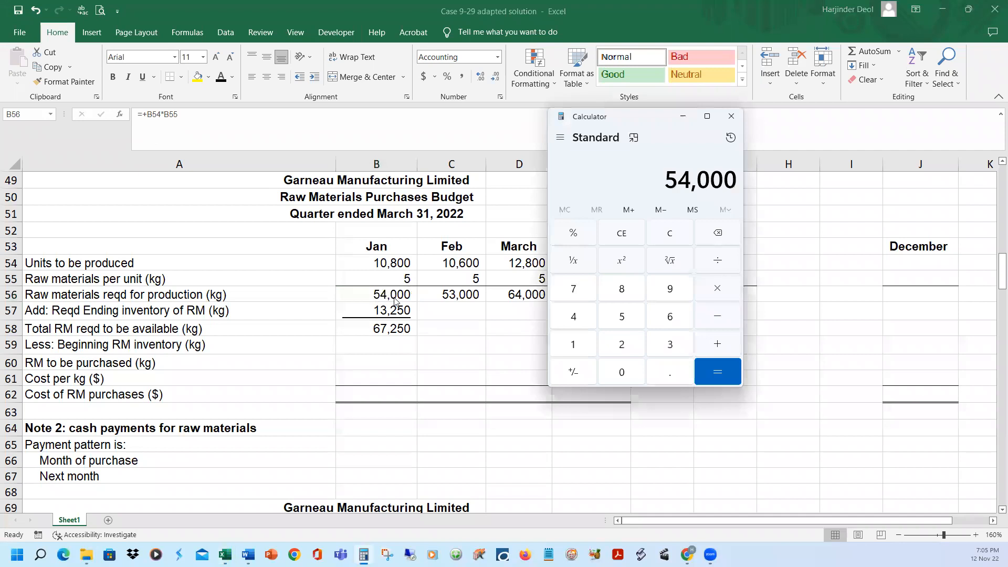
pyautogui.press('*')
pyautogui.write('.25')
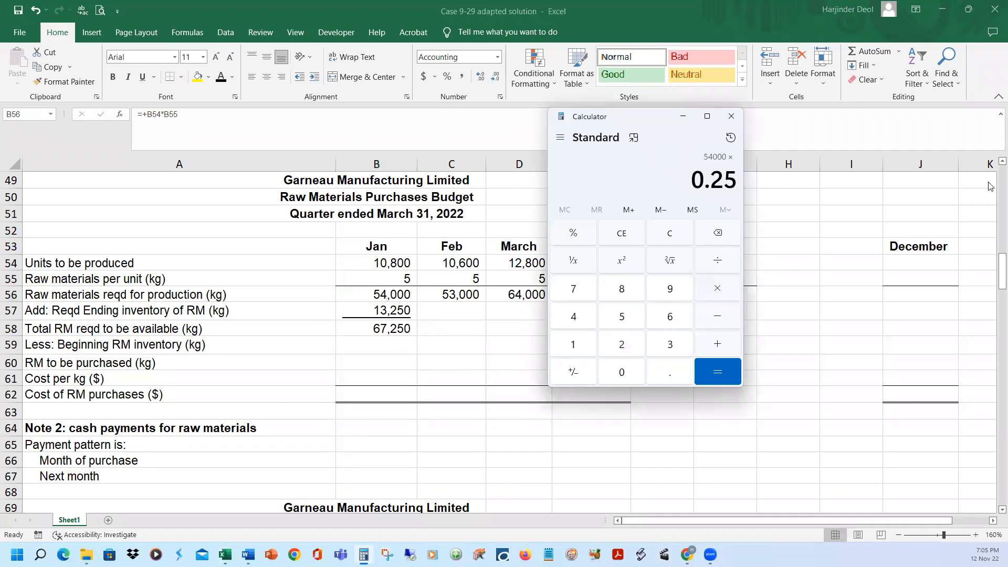
pyautogui.press('Return')
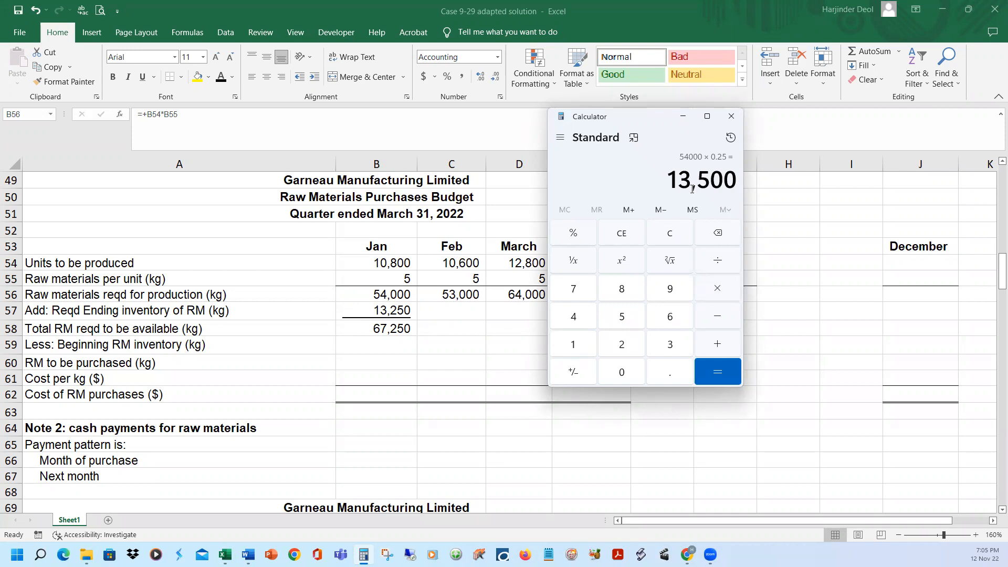
pyautogui.click(684, 116)
# Switch to the Case 9-29 adapted document in Word and check the end-of-2021 raw materials inventory stated in item c
pyautogui.moveTo(249, 554)
pyautogui.click(282, 531)
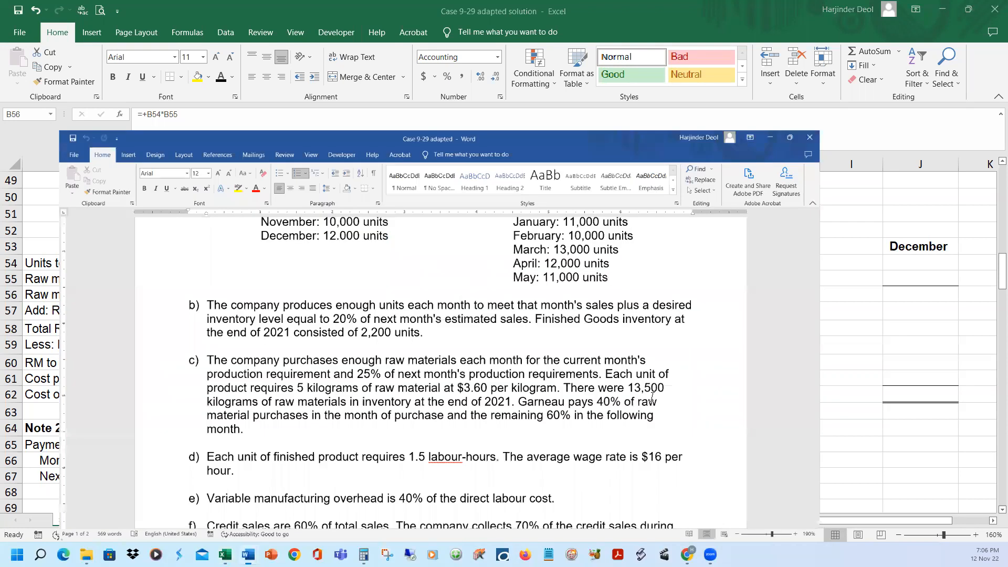
pyautogui.moveTo(670, 340); pyautogui.dragTo(805, 342)
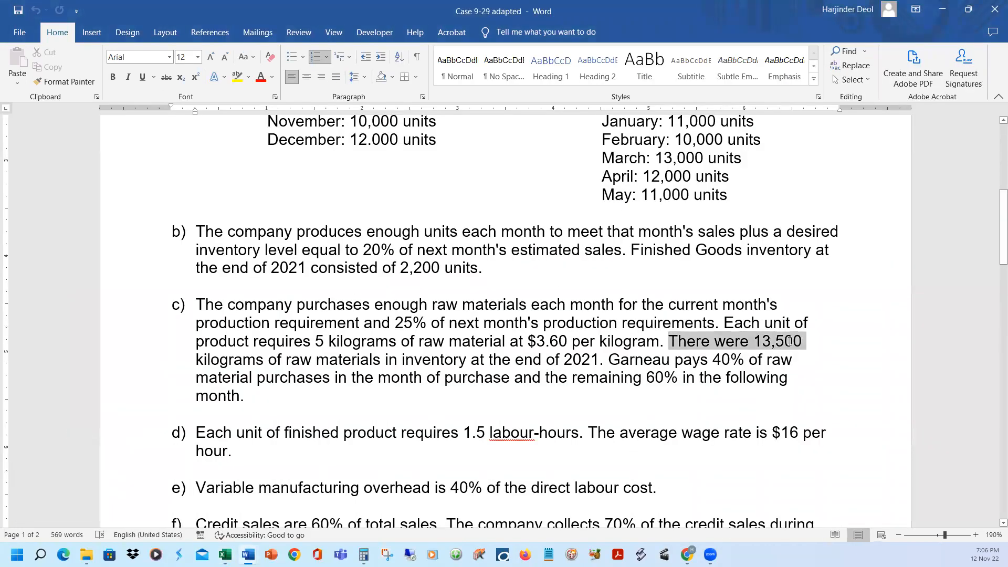
pyautogui.click(444, 367)
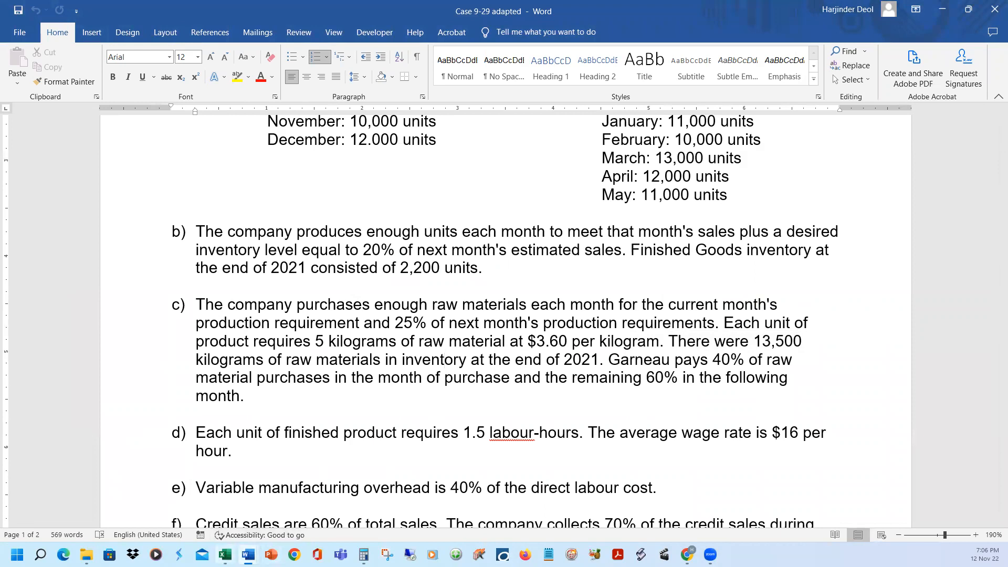
# Switch back to the Excel workbook and reveal January's beginning raw materials inventory in B59 and raw materials to be purchased in B60
pyautogui.click(224, 555)
pyautogui.click(383, 345)
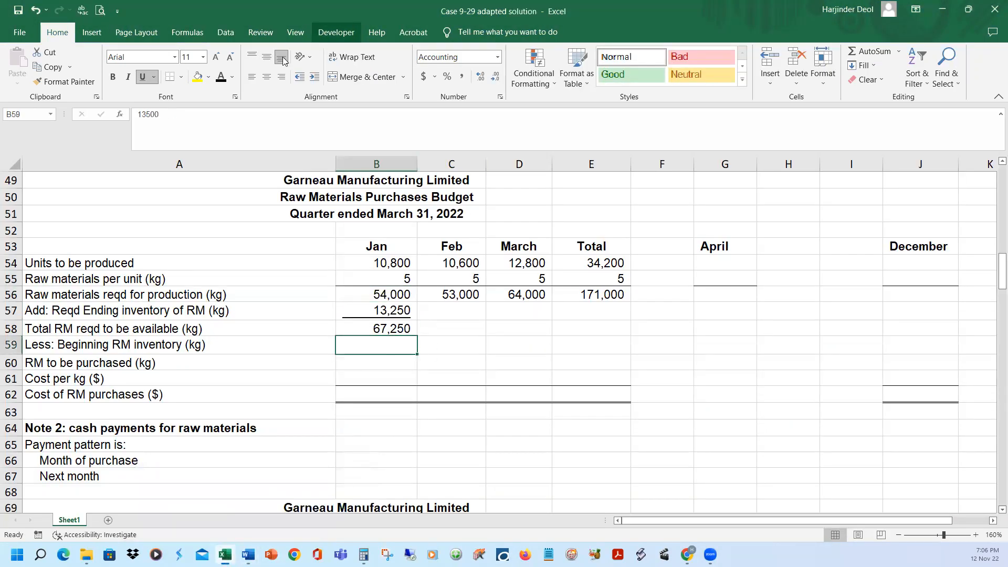
pyautogui.click(221, 79)
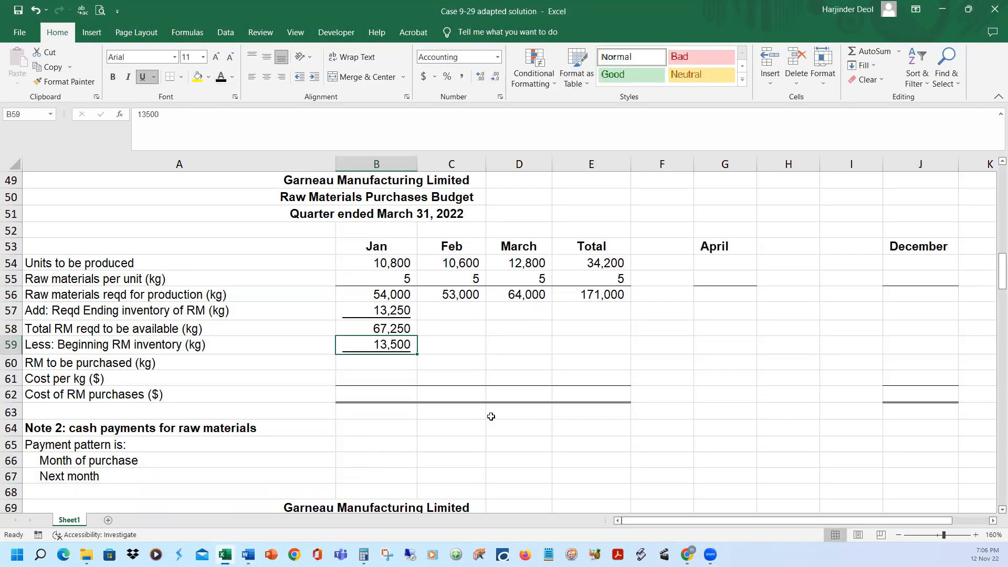
pyautogui.click(394, 360)
pyautogui.click(398, 328)
pyautogui.click(390, 345)
pyautogui.click(386, 363)
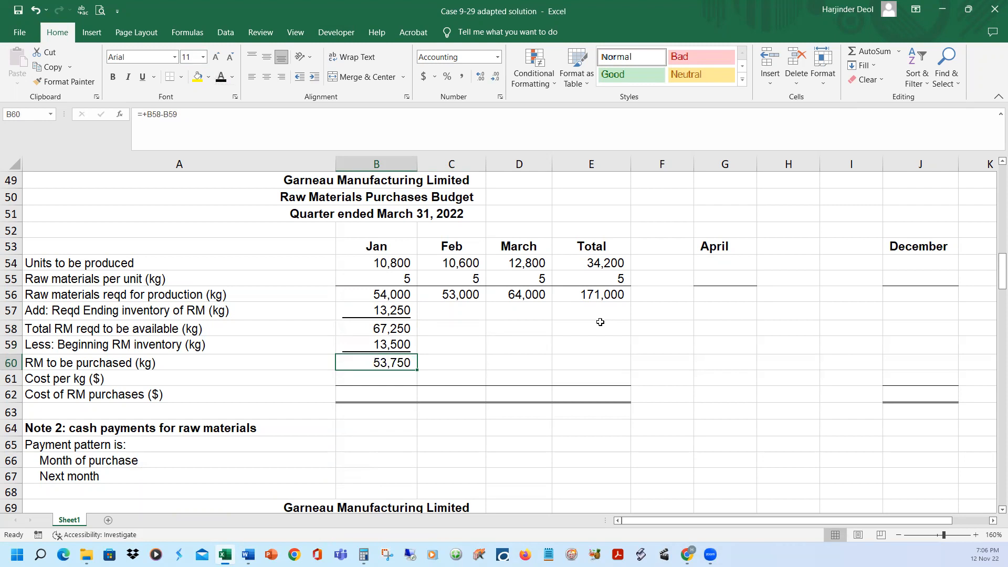
# Reveal January's cost per kg in B61 and cost of raw materials purchases in B62, the product of B60 and B61
pyautogui.click(398, 378)
pyautogui.click(221, 79)
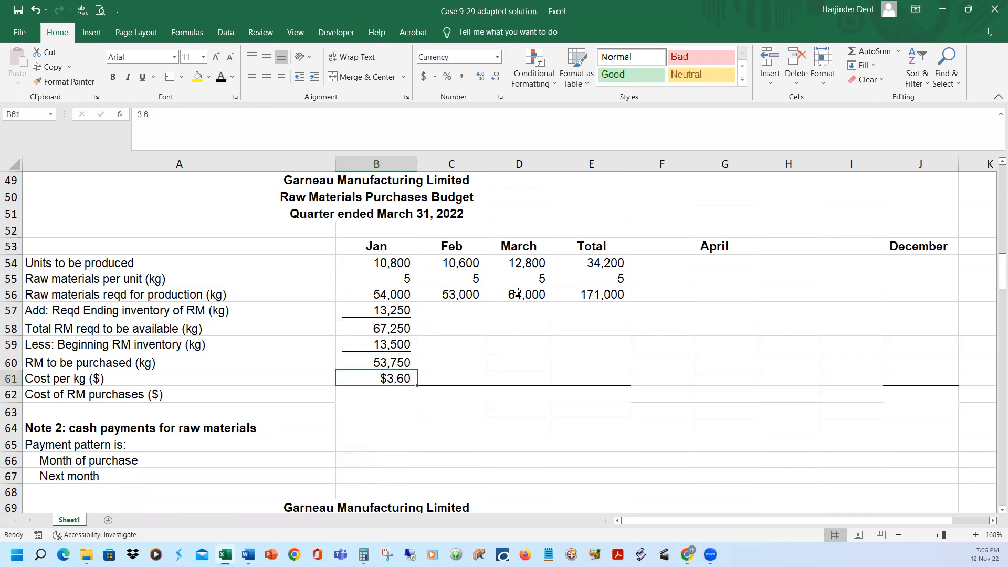
pyautogui.click(388, 363)
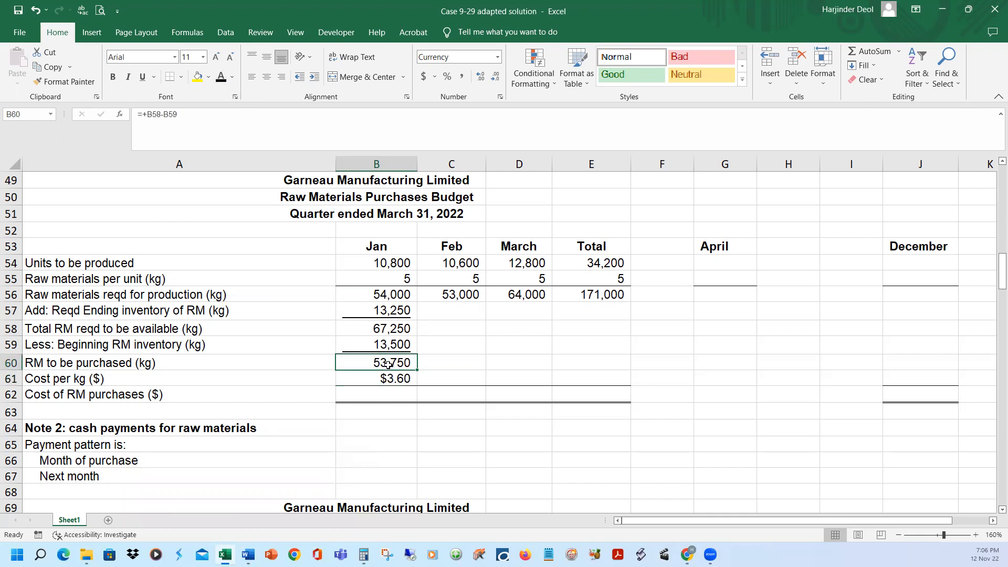
pyautogui.click(391, 380)
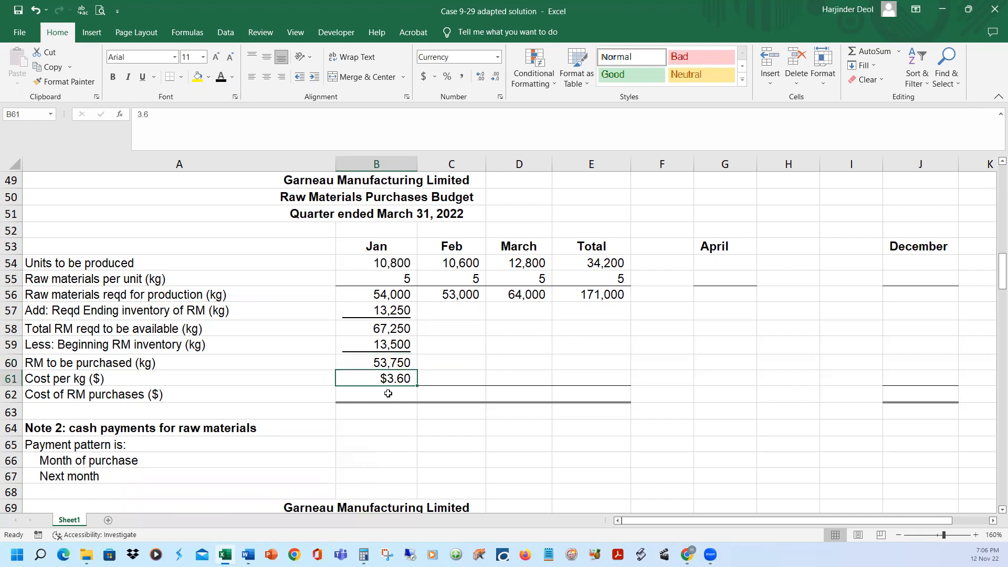
pyautogui.click(388, 394)
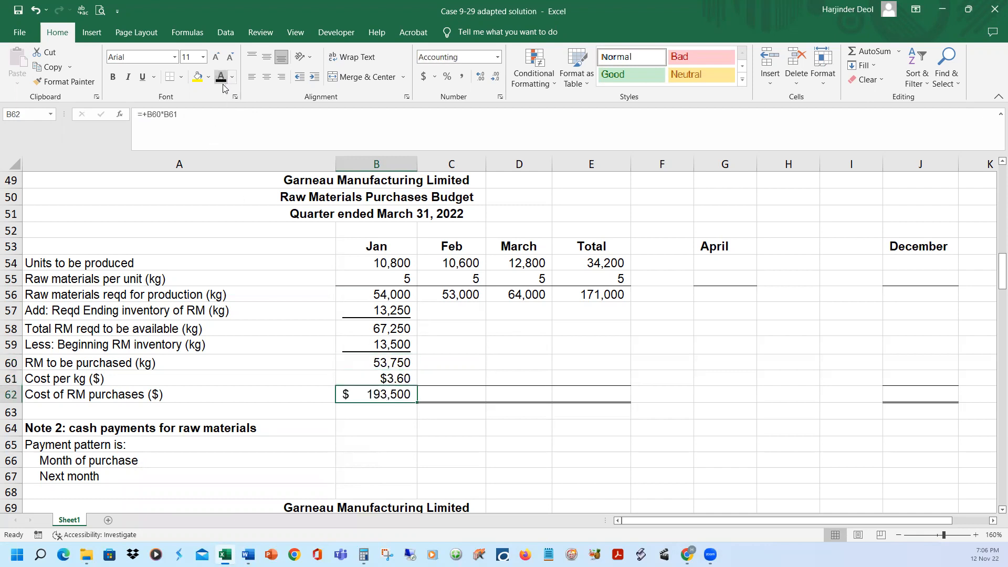
pyautogui.click(391, 408)
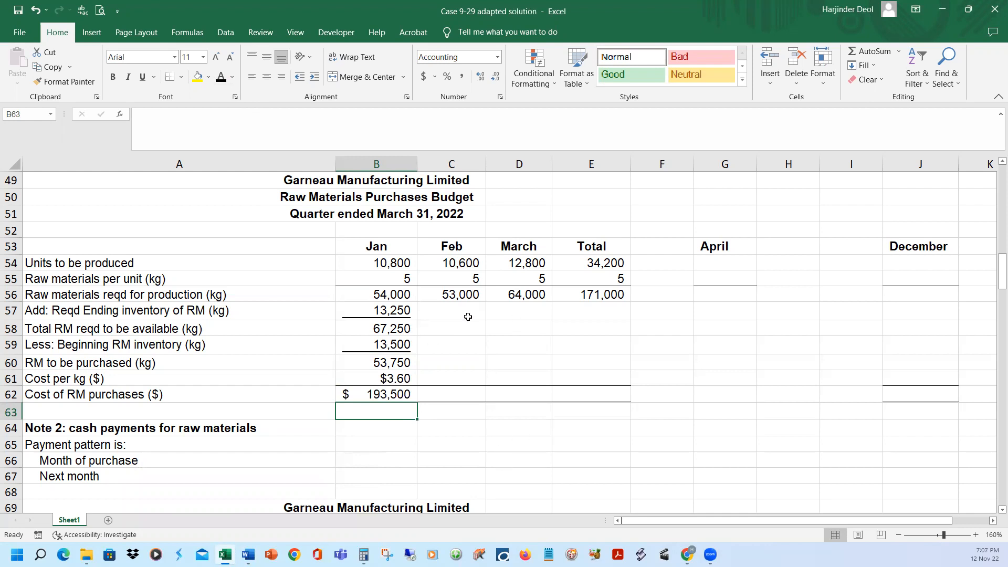
# Reveal February's required ending raw materials inventory in C57 and check its formula, 25% of March's production requirement in D56
pyautogui.click(453, 297)
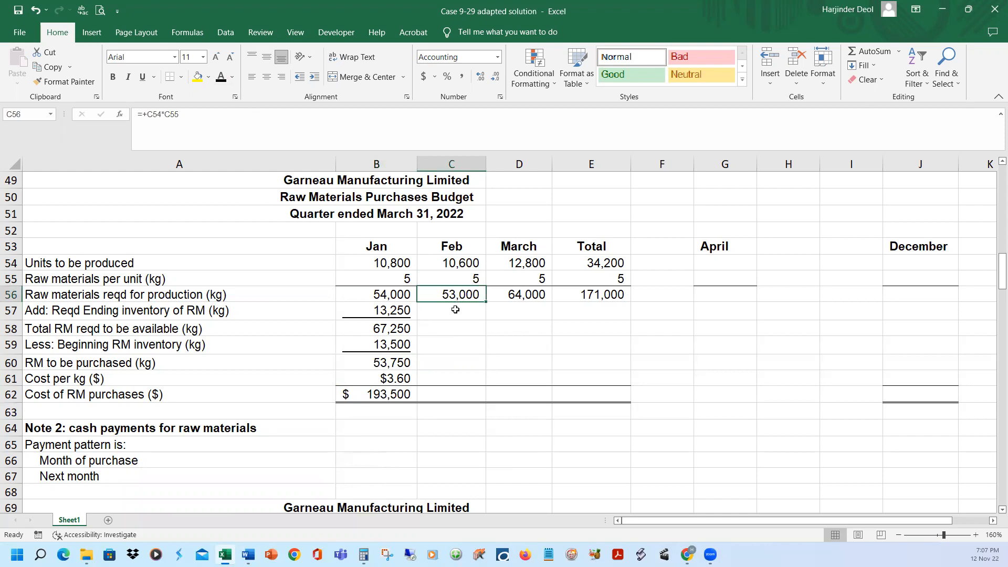
pyautogui.click(519, 297)
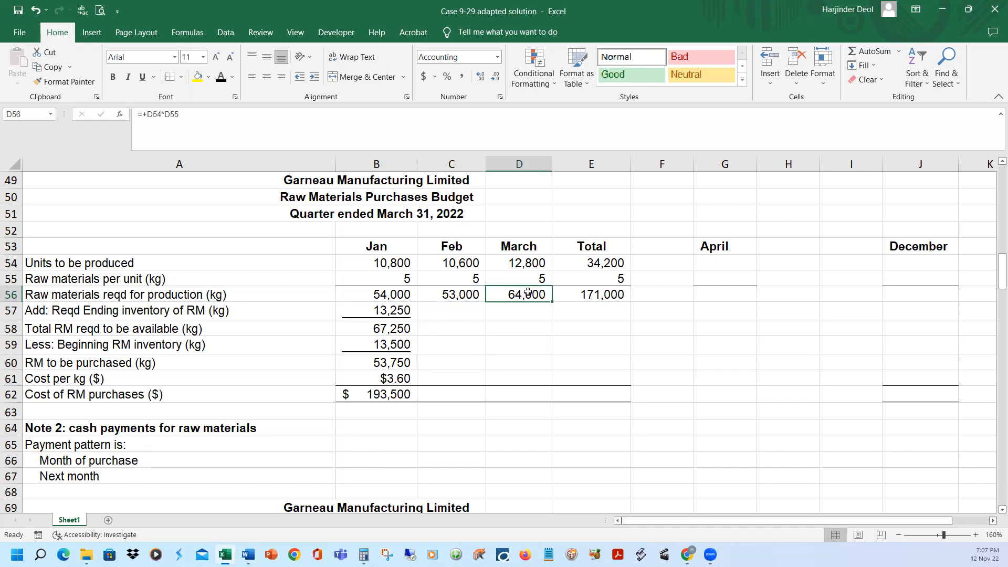
pyautogui.click(466, 305)
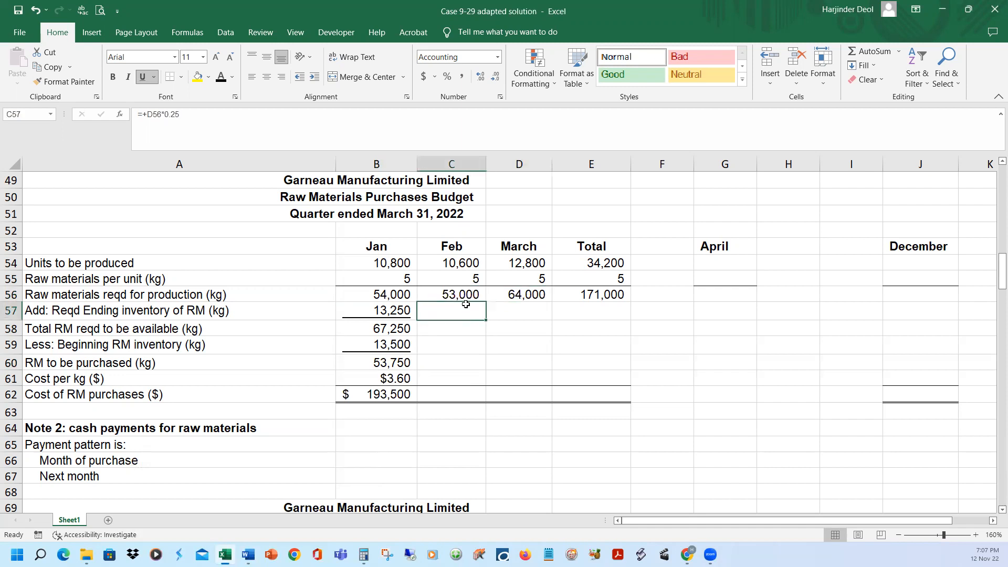
pyautogui.click(248, 116)
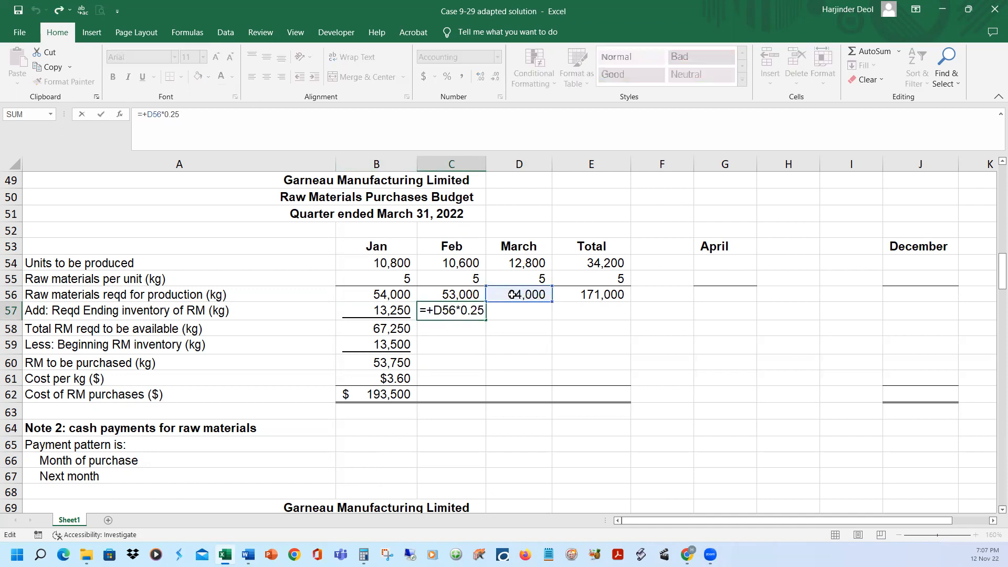
pyautogui.press('Return')
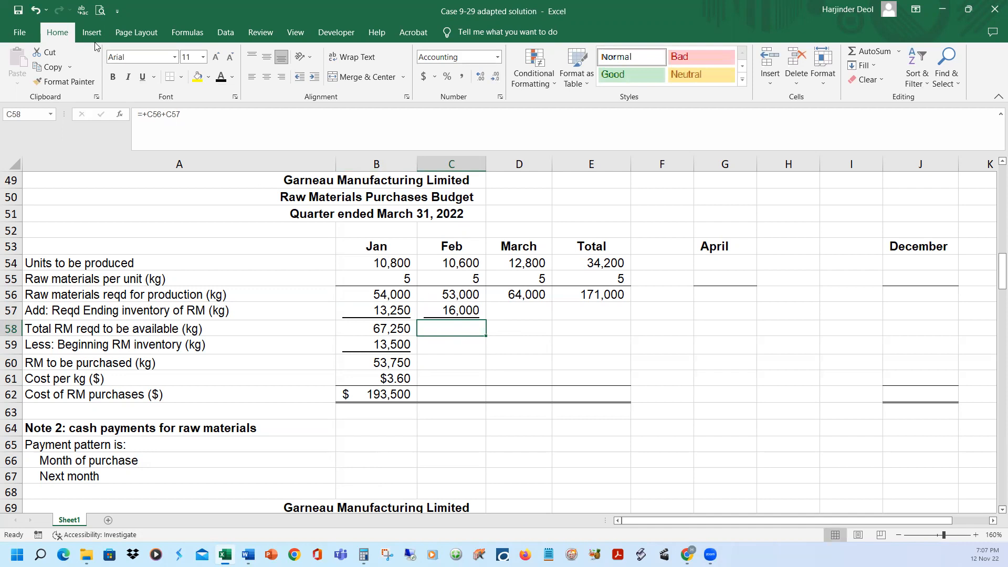
# Reveal February's total raw materials required in C58 and its beginning inventory in C59, taken from January's ending inventory in B57
pyautogui.click(216, 77)
pyautogui.click(391, 310)
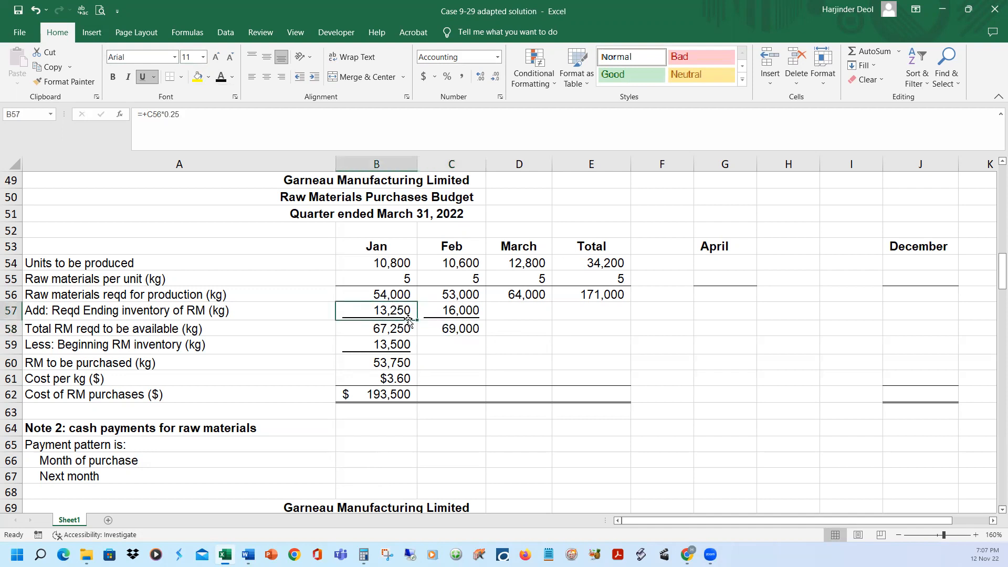
pyautogui.click(464, 346)
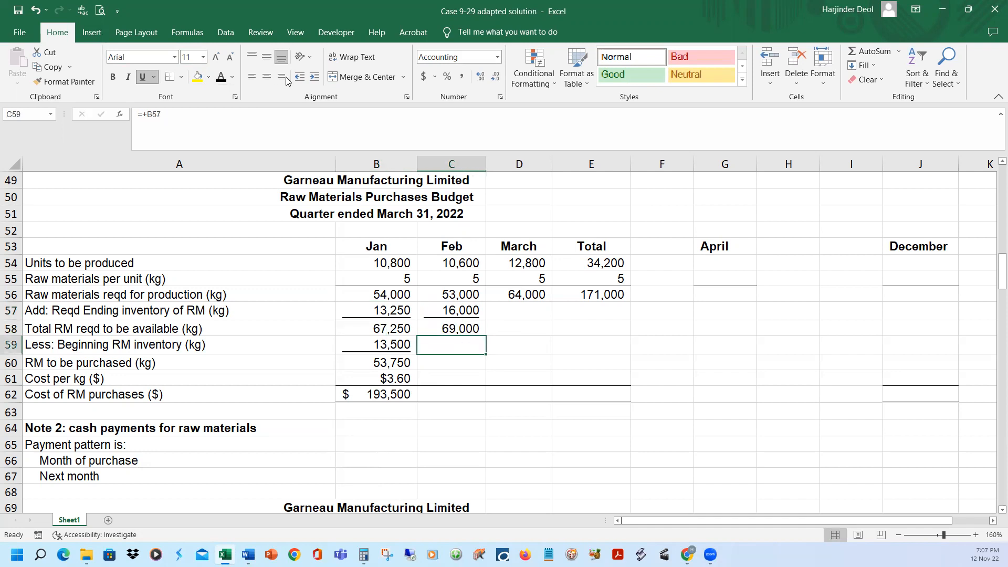
pyautogui.click(389, 311)
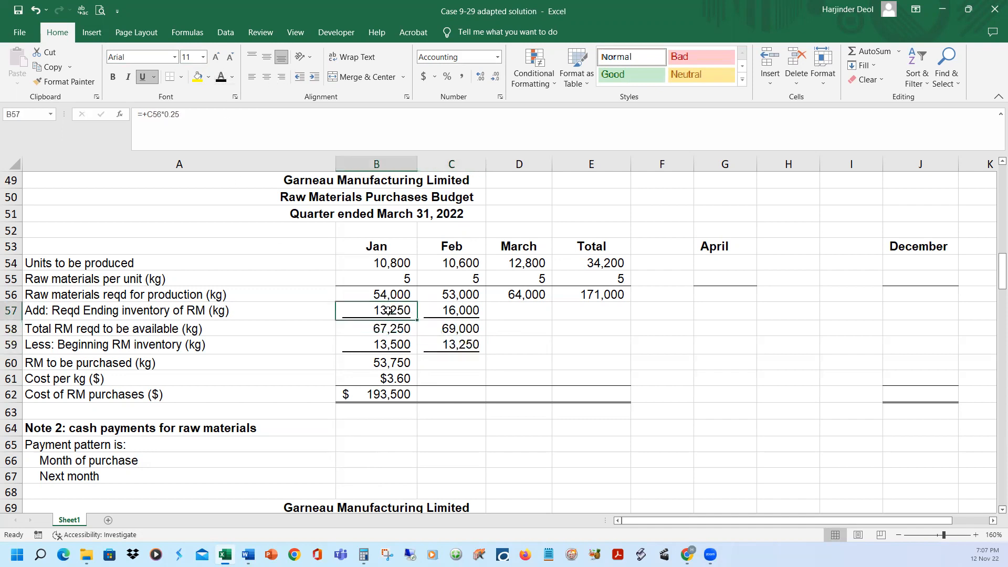
pyautogui.click(441, 347)
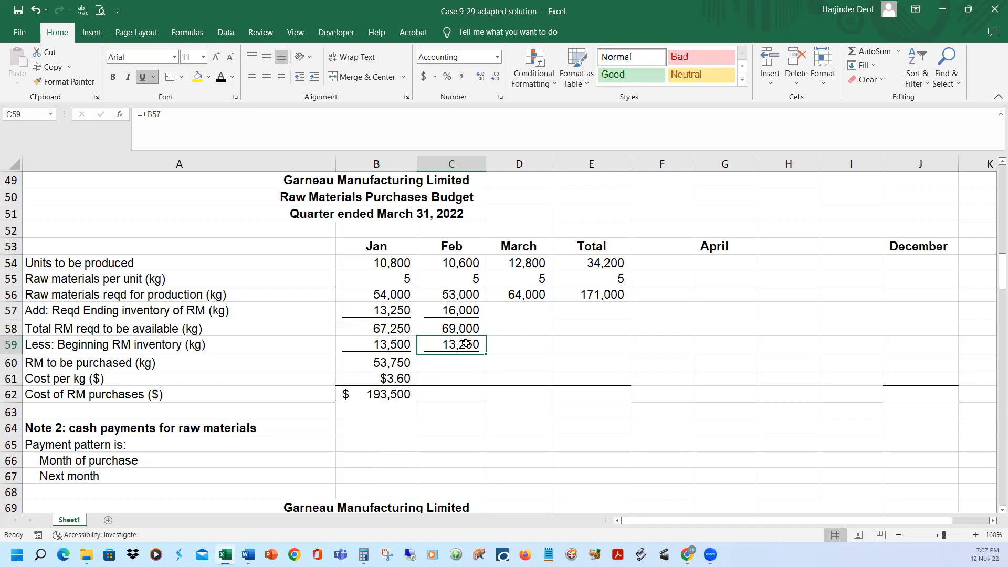
# Reveal February's raw materials to be purchased, cost per kg and cost of purchases in C60:C62
pyautogui.click(448, 361)
pyautogui.click(220, 77)
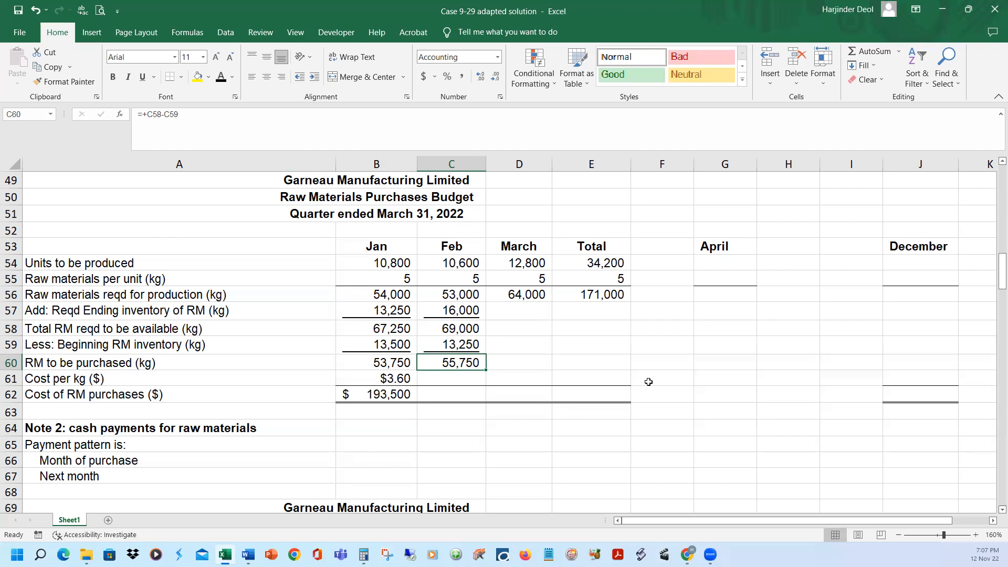
pyautogui.click(444, 378)
pyautogui.hotkey('ctrl', 'v')
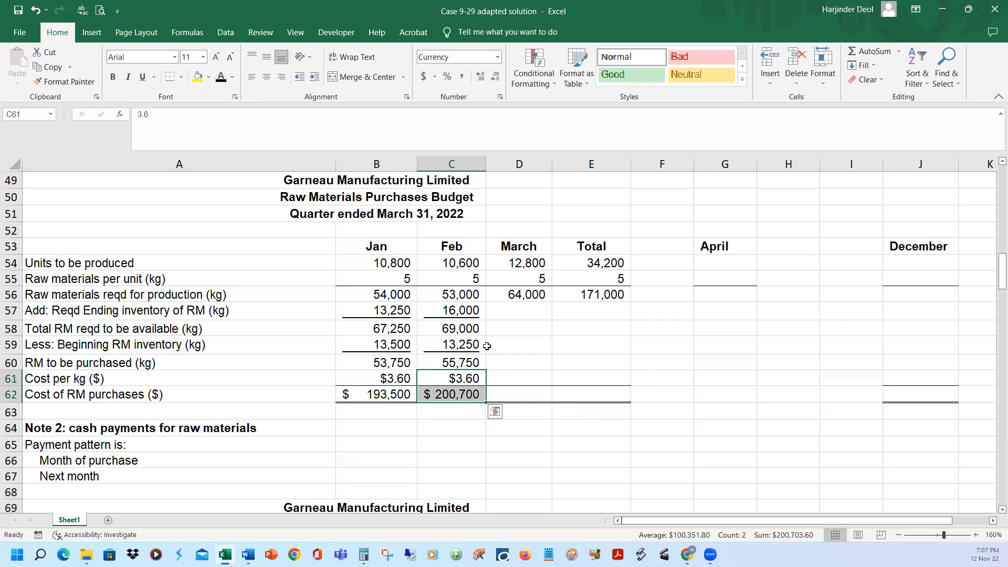
pyautogui.click(456, 334)
pyautogui.click(435, 390)
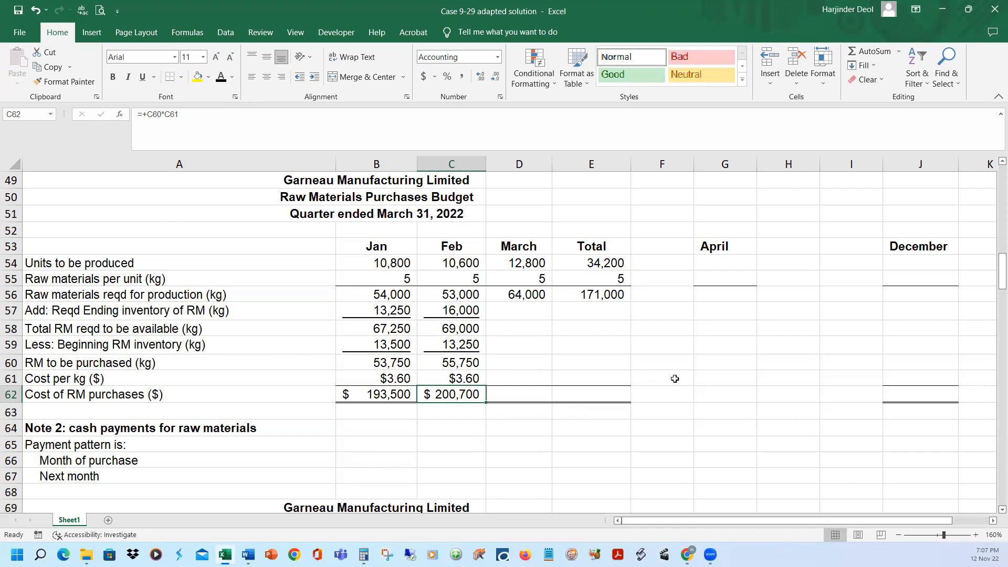
# Review April's estimated sales in the Part 2 production budget, and check May's estimated sales in item a of the Case 9-29 adapted Word document
pyautogui.click(525, 299)
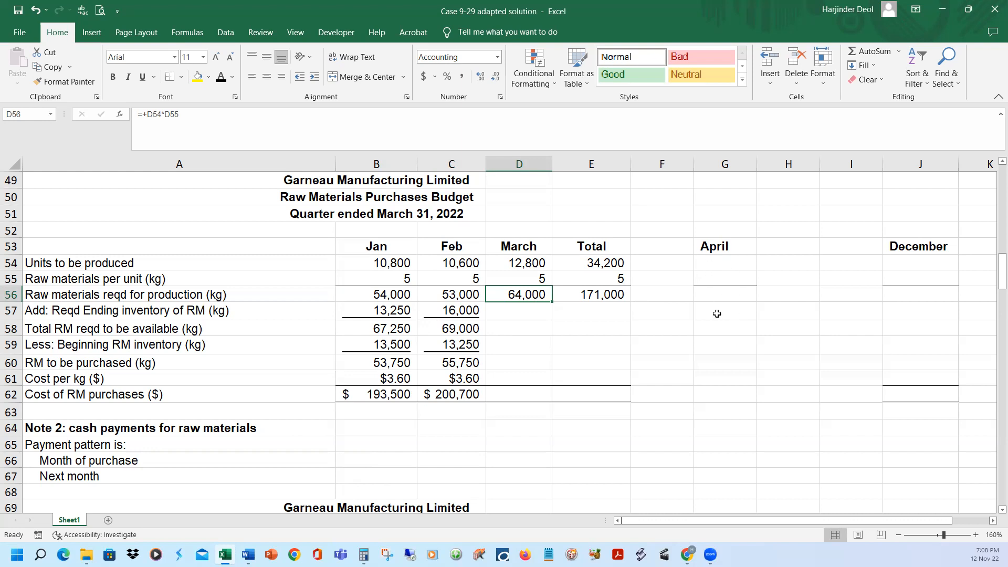
pyautogui.scroll(3, 712, 323)
pyautogui.scroll(2, 714, 329)
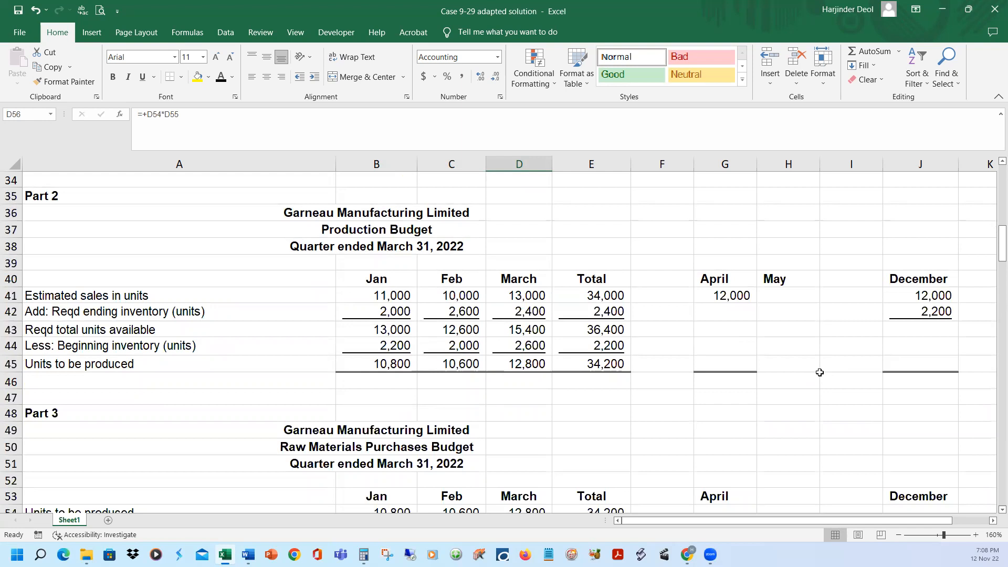
pyautogui.click(718, 295)
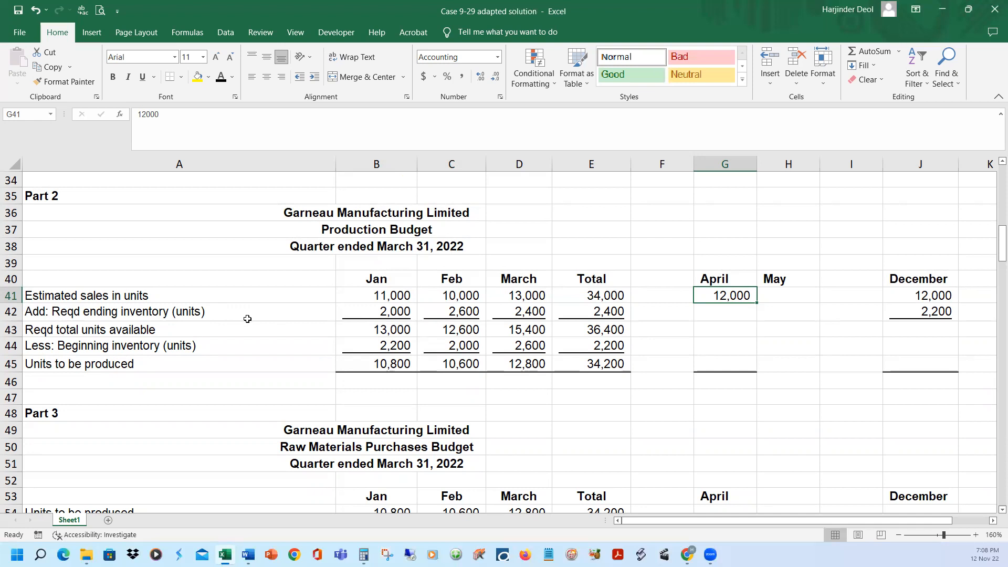
pyautogui.click(719, 279)
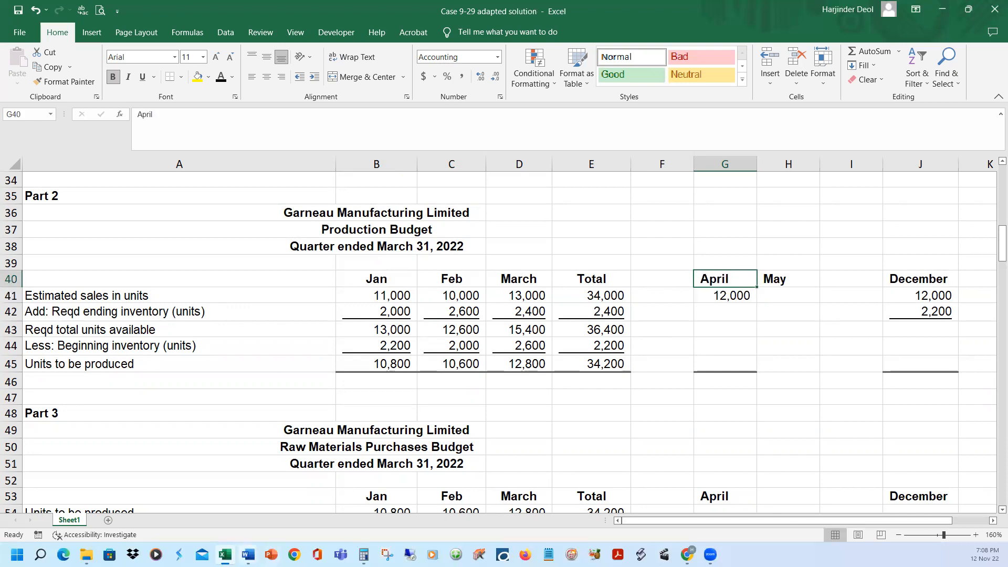
pyautogui.moveTo(261, 551)
pyautogui.click(281, 520)
pyautogui.scroll(4, 656, 305)
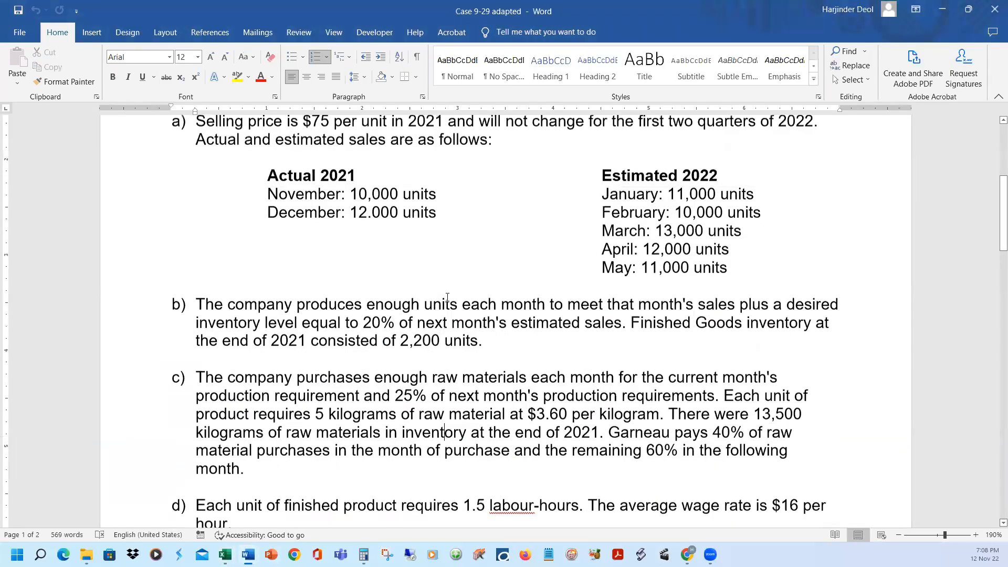
pyautogui.moveTo(642, 290); pyautogui.dragTo(743, 291)
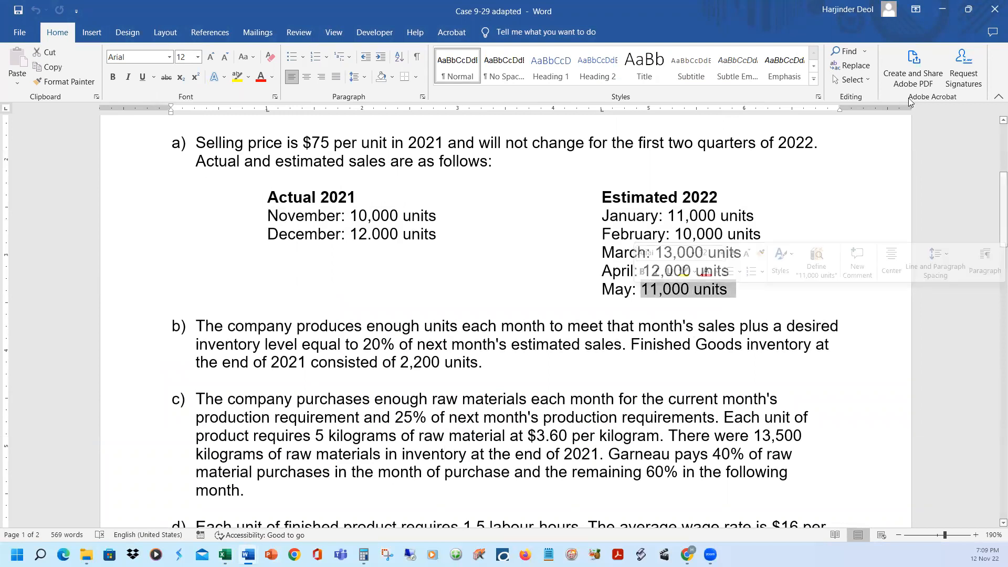
# Switch back to the Excel workbook and reveal May's estimated sales in H41 and April's required ending inventory in G42, 20% of H41
pyautogui.click(968, 9)
pyautogui.hotkey('alt', 'Tab')
pyautogui.click(791, 294)
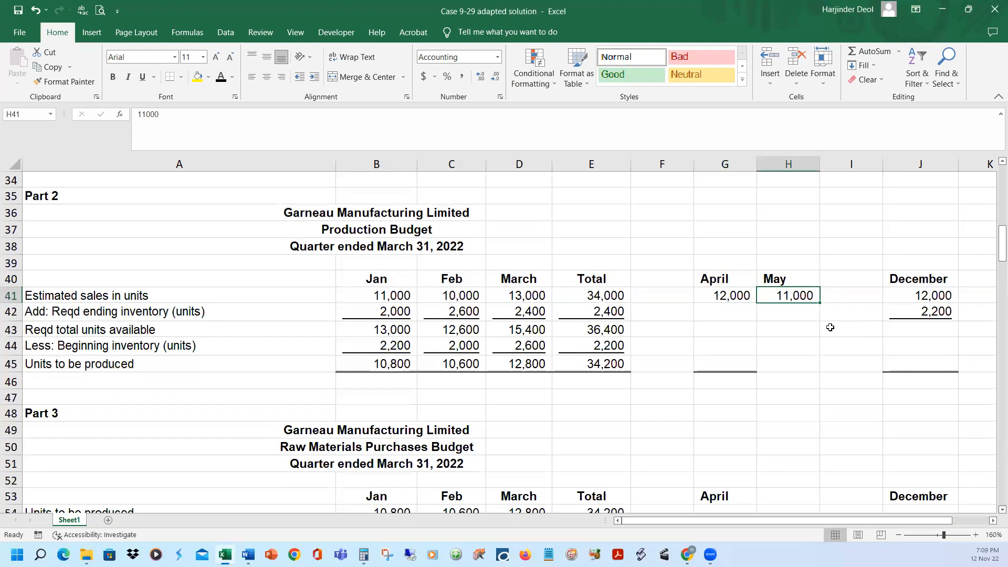
pyautogui.click(718, 315)
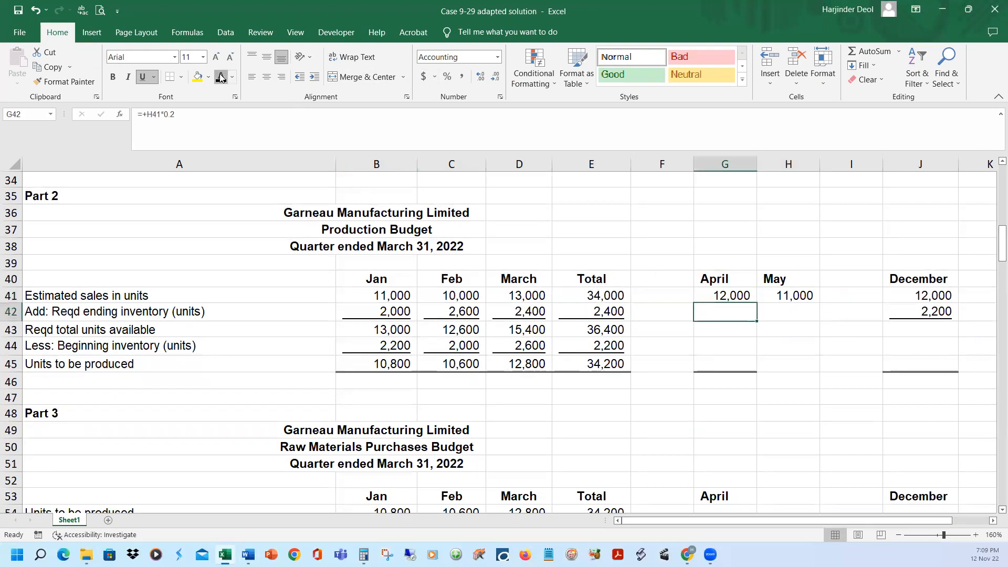
pyautogui.click(222, 114)
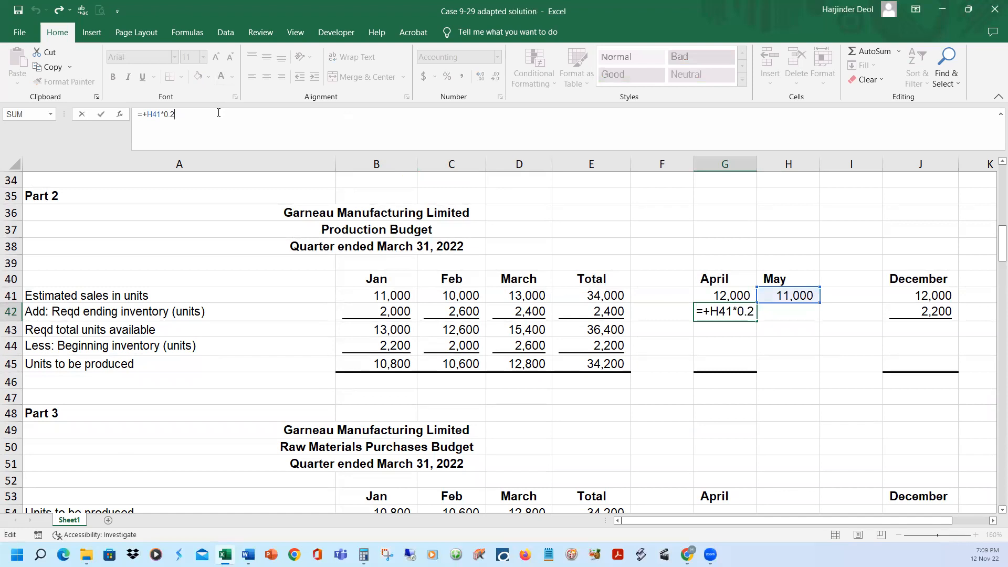
pyautogui.press('Return')
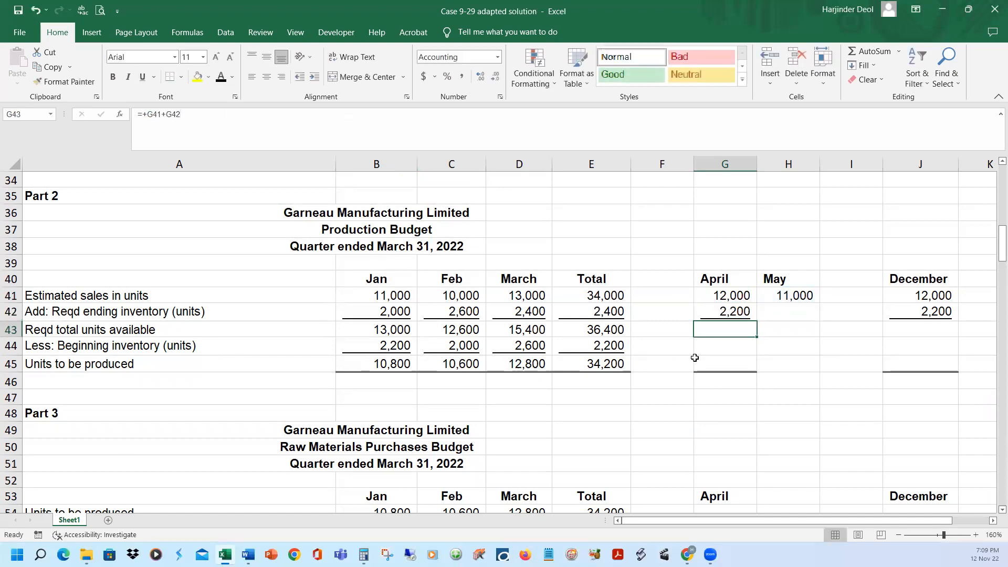
# Reveal April's required total units available in G43, the sum of G41 and G42
pyautogui.click(738, 297)
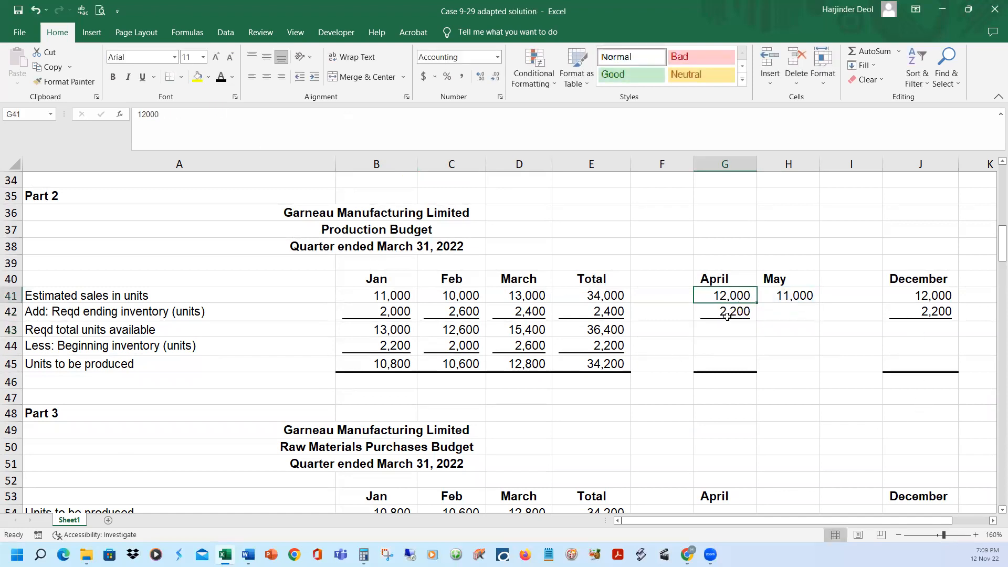
pyautogui.click(725, 315)
pyautogui.click(723, 330)
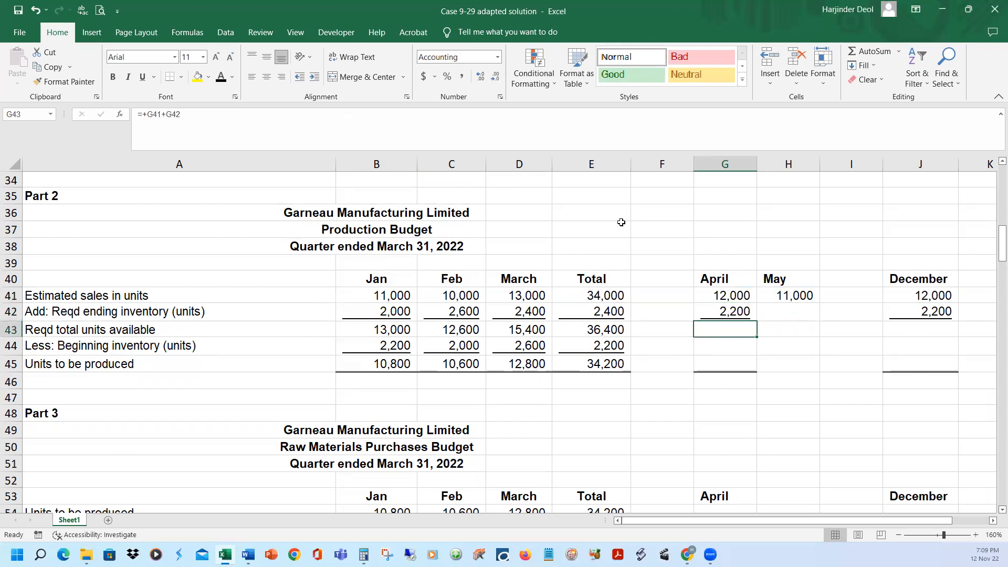
pyautogui.click(221, 77)
# Reveal April's beginning inventory in G44, taken from March's ending inventory in D42, and units to be produced in G45
pyautogui.click(527, 310)
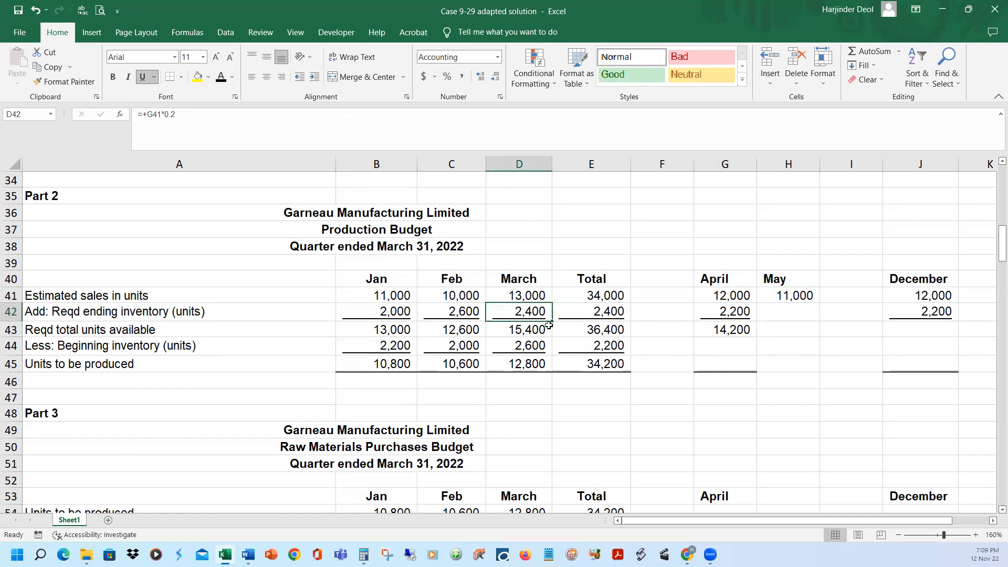
pyautogui.click(749, 347)
pyautogui.click(223, 80)
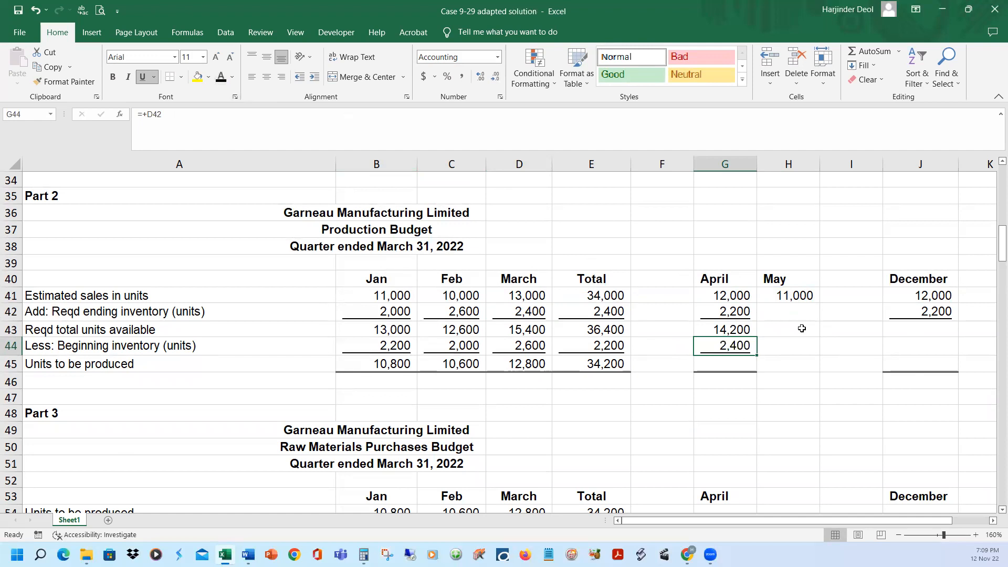
pyautogui.click(734, 368)
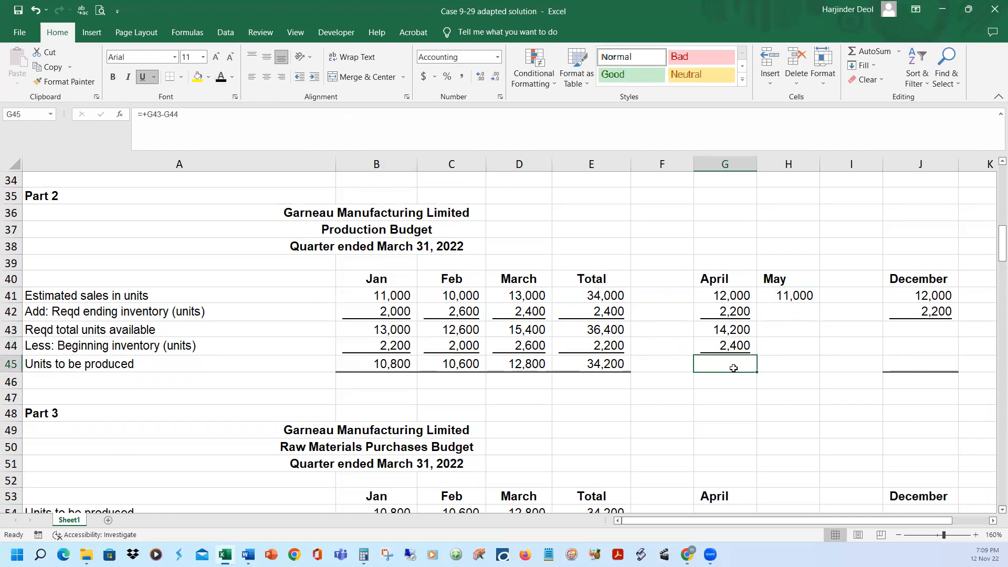
pyautogui.click(223, 80)
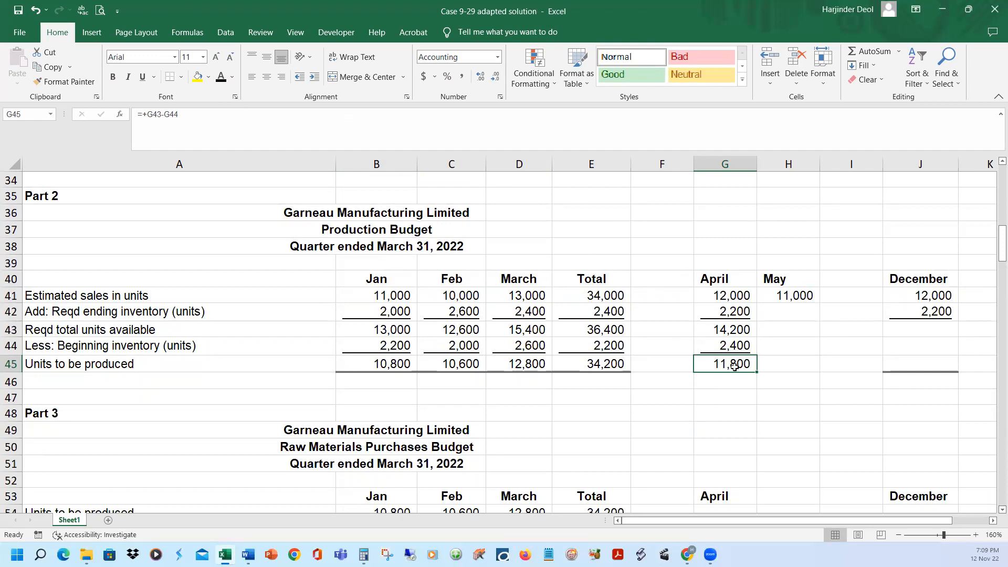
# In the Part 3 budget, reveal April's units to be produced, raw materials per unit and raw materials required for production in G54:G56
pyautogui.scroll(-1, 759, 406)
pyautogui.scroll(-5, 759, 406)
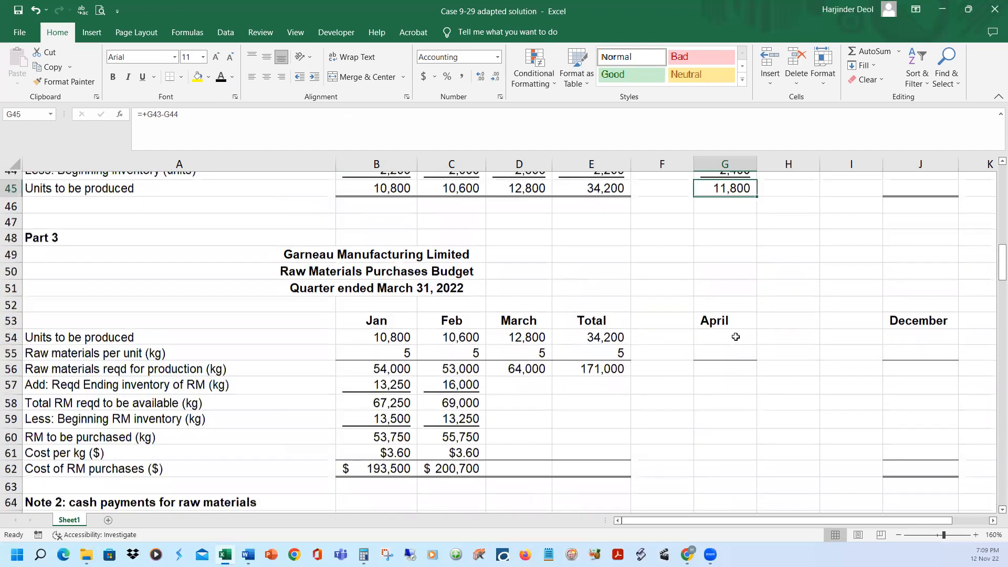
pyautogui.click(728, 314)
pyautogui.click(223, 82)
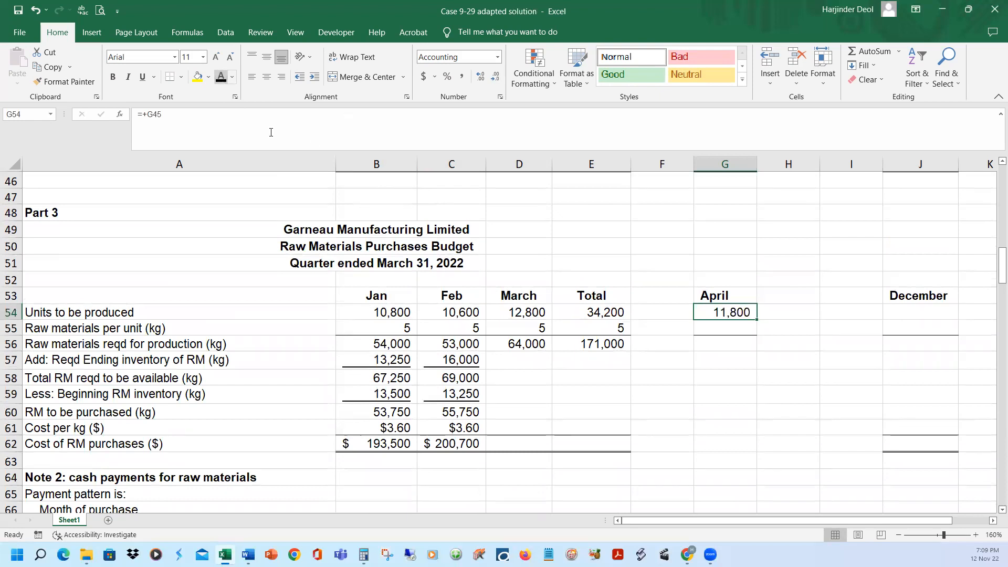
pyautogui.click(717, 328)
pyautogui.click(217, 79)
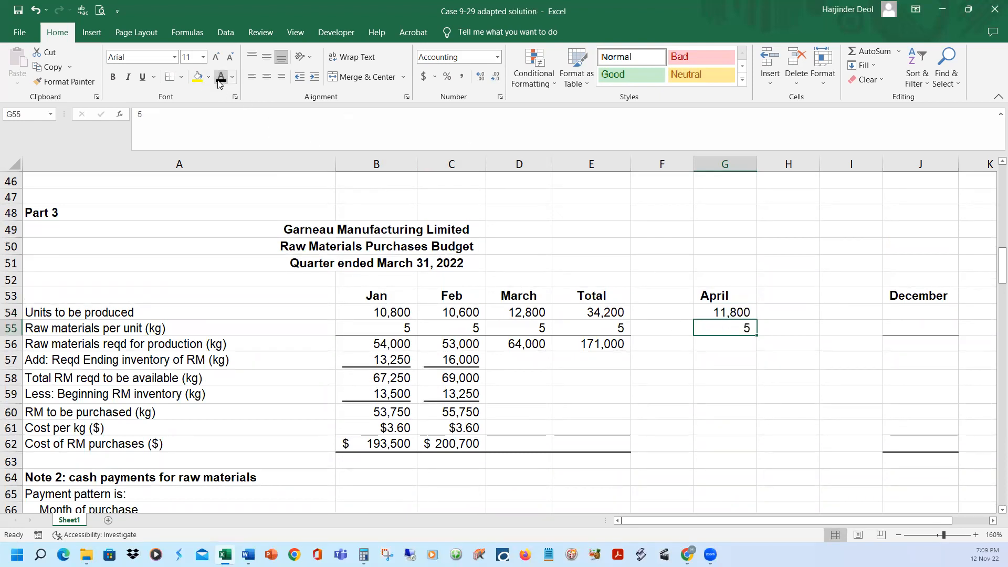
pyautogui.click(726, 345)
pyautogui.click(220, 79)
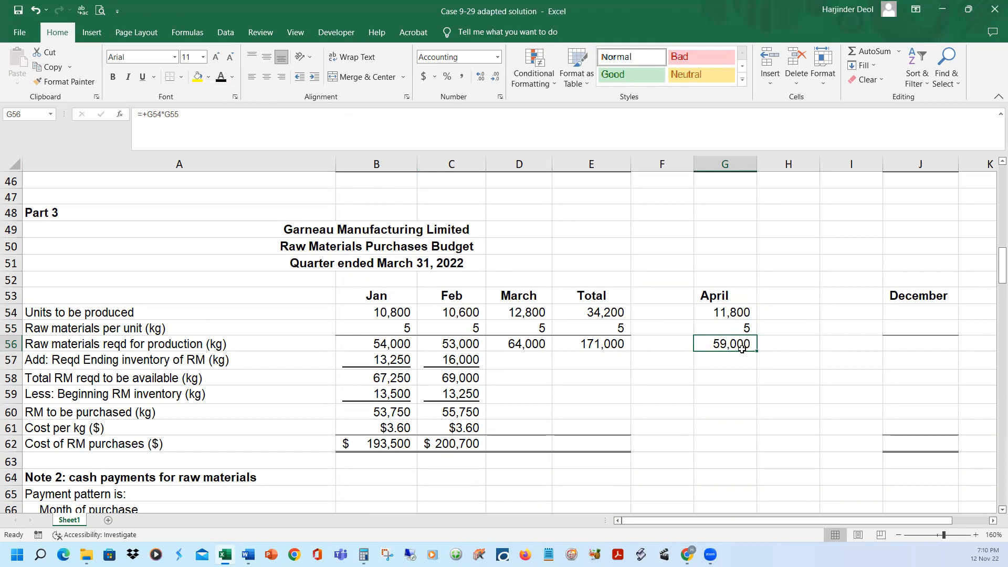
# Reveal March's required ending raw materials inventory in D57 and check its formula, 25% of April's production requirement in G56
pyautogui.click(521, 361)
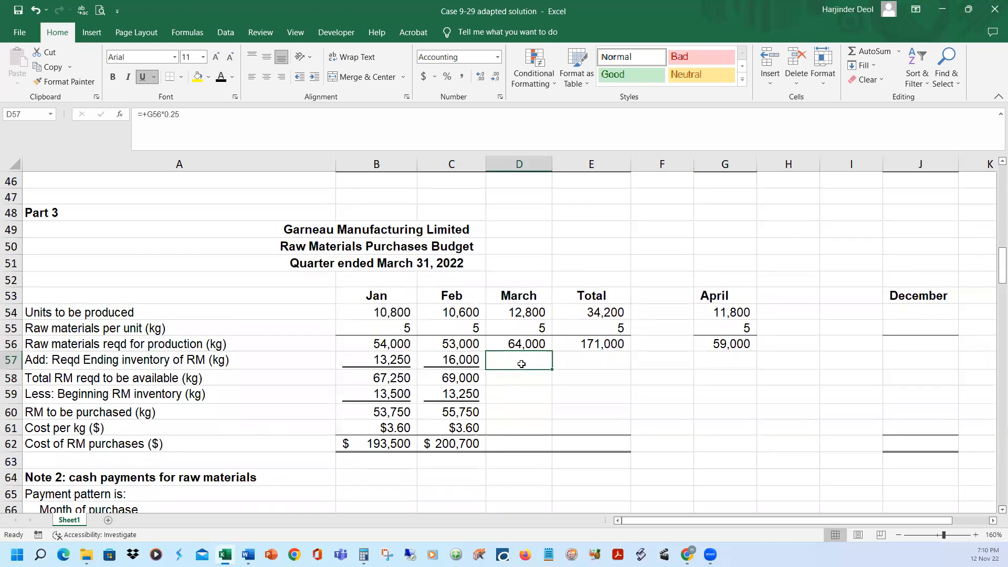
pyautogui.click(719, 344)
pyautogui.click(512, 361)
pyautogui.click(221, 78)
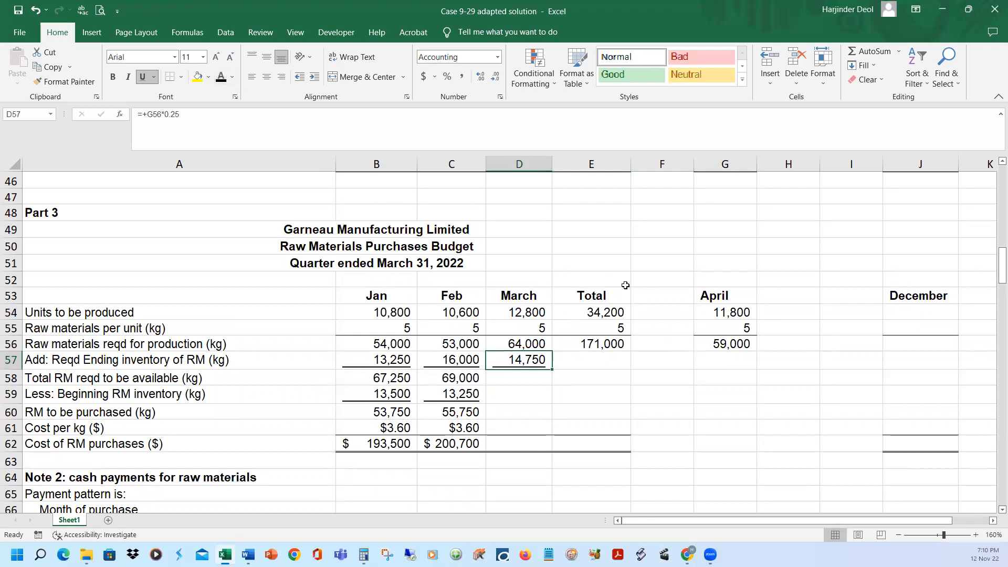
pyautogui.click(315, 125)
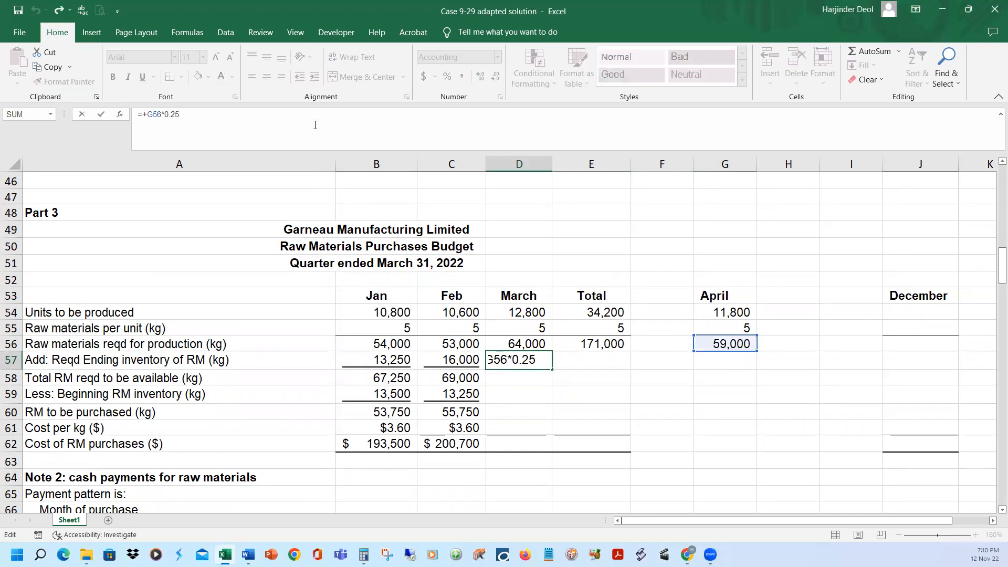
pyautogui.press('Return')
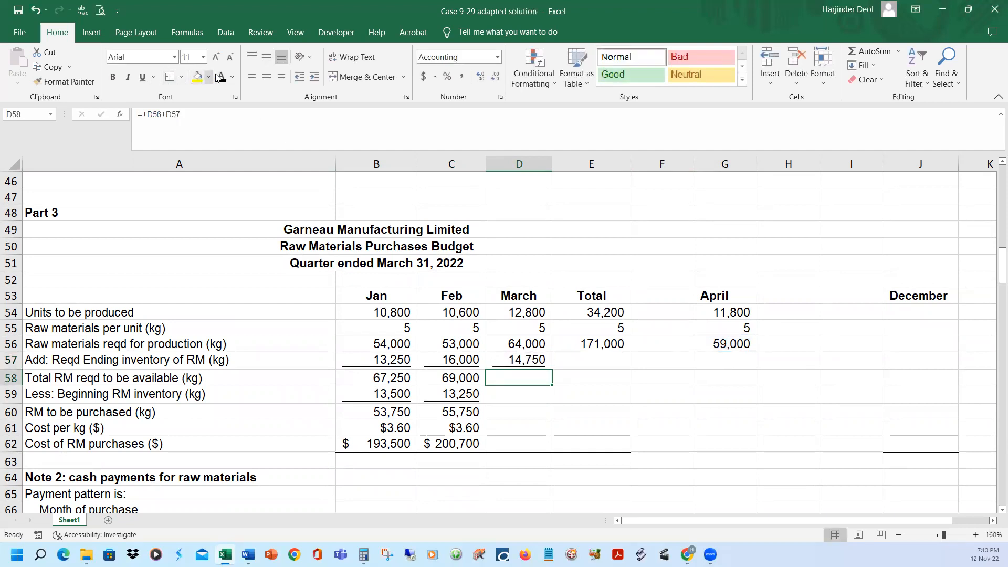
# Reveal March's total raw materials required in D58, the sum of D56 and D57, and beginning inventory in D59, taken from C57
pyautogui.click(379, 113)
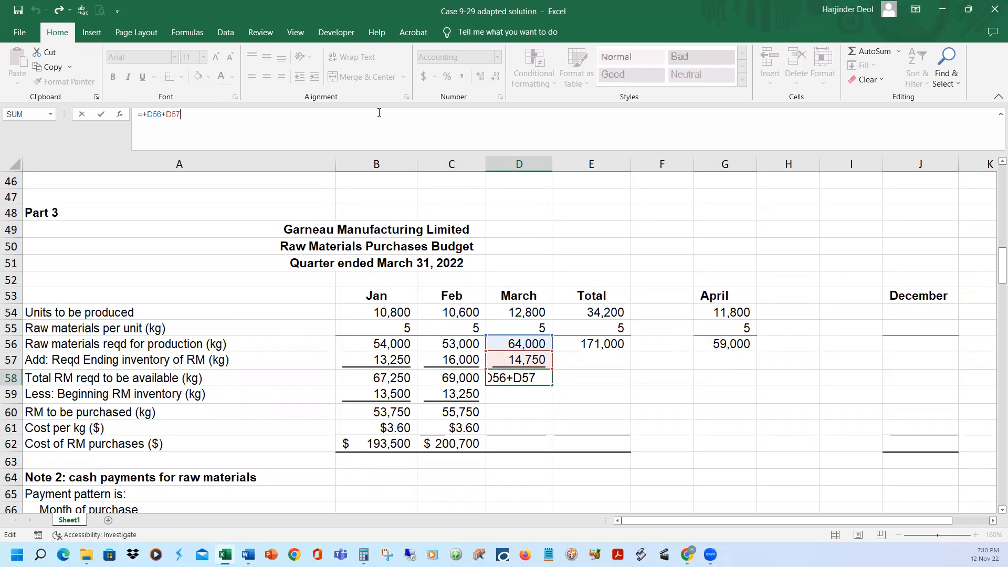
pyautogui.press('Return')
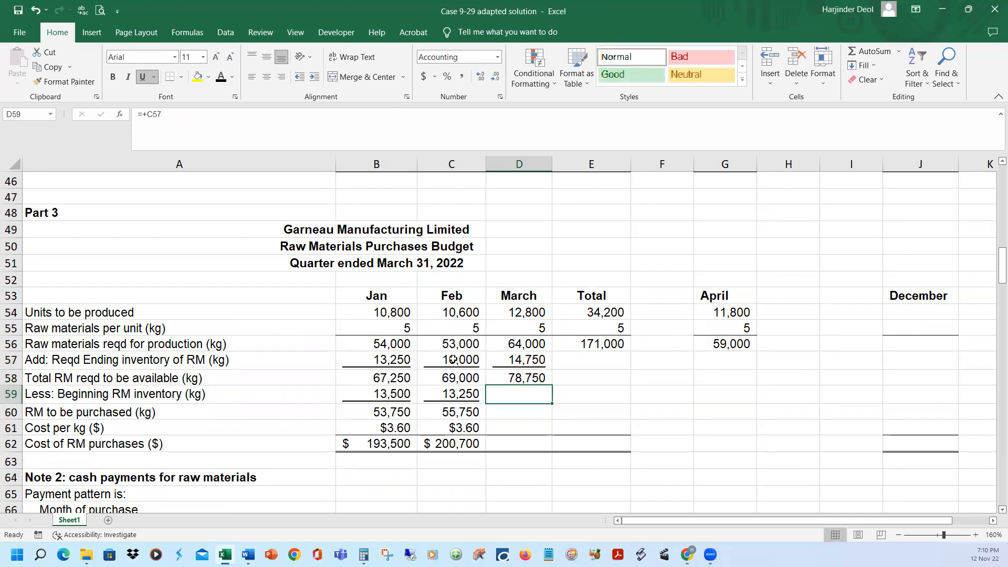
pyautogui.click(453, 359)
pyautogui.click(511, 397)
pyautogui.click(211, 115)
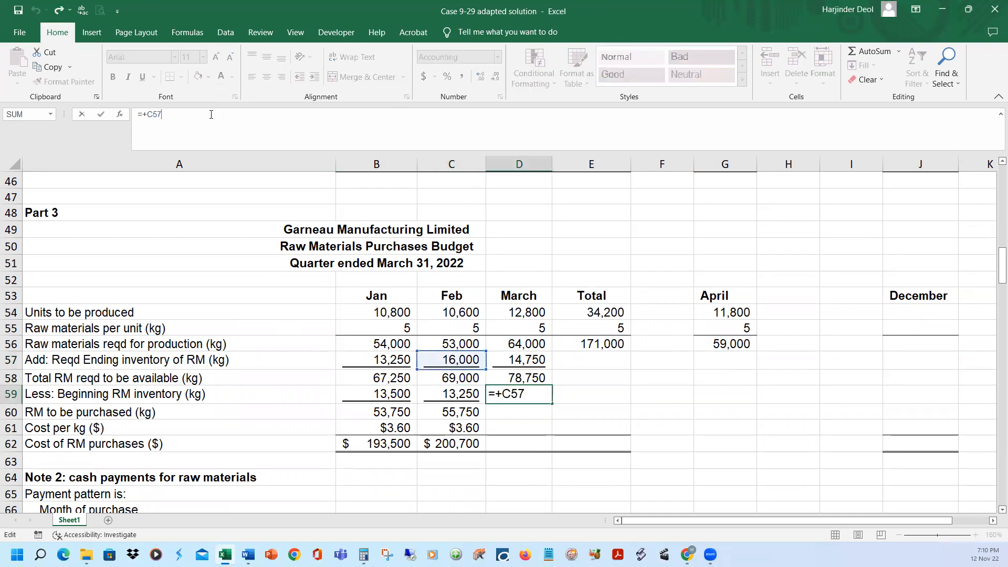
pyautogui.press('Return')
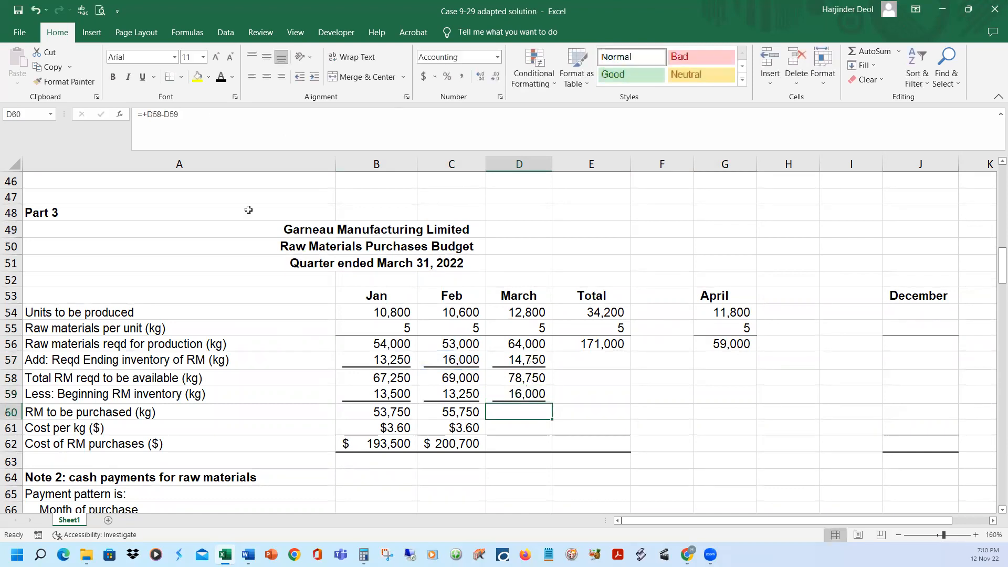
# Reveal March's raw materials to be purchased, cost per kg and cost of purchases in D60:D62
pyautogui.click(222, 78)
pyautogui.moveTo(522, 428); pyautogui.dragTo(523, 444)
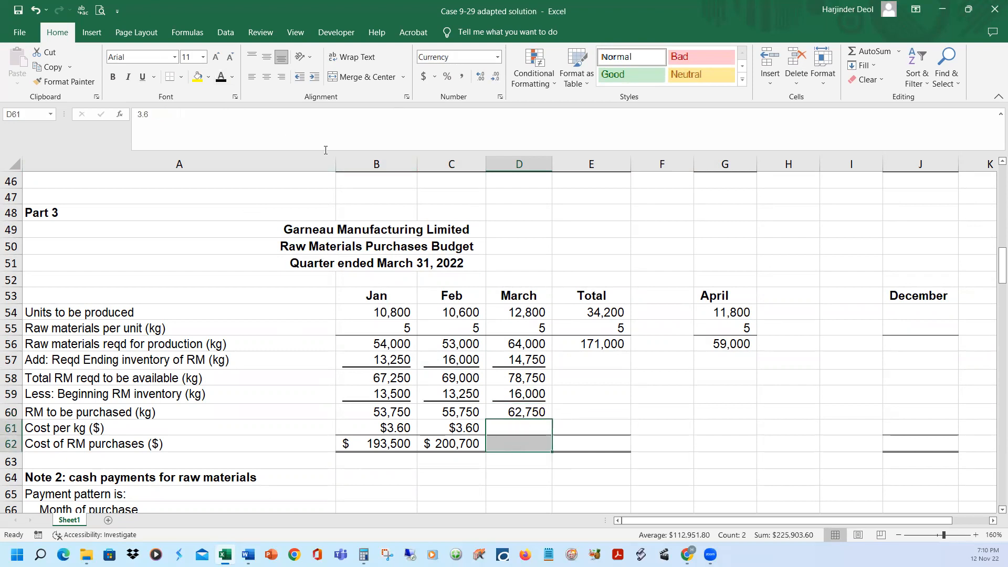
pyautogui.click(221, 78)
pyautogui.click(634, 461)
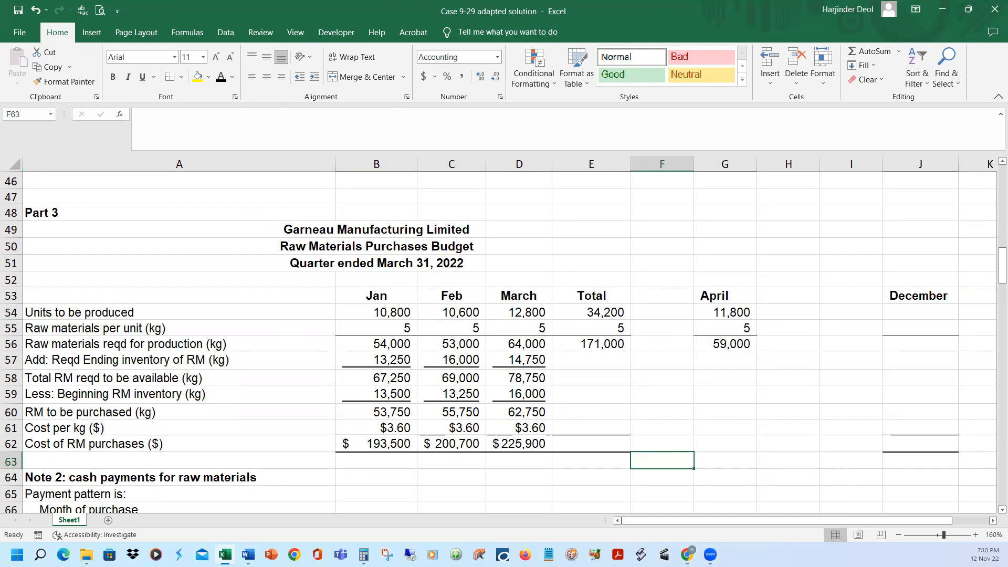
# Check the formula for the quarter's total raw materials required for production in E56, E54 multiplied by E55
pyautogui.click(601, 344)
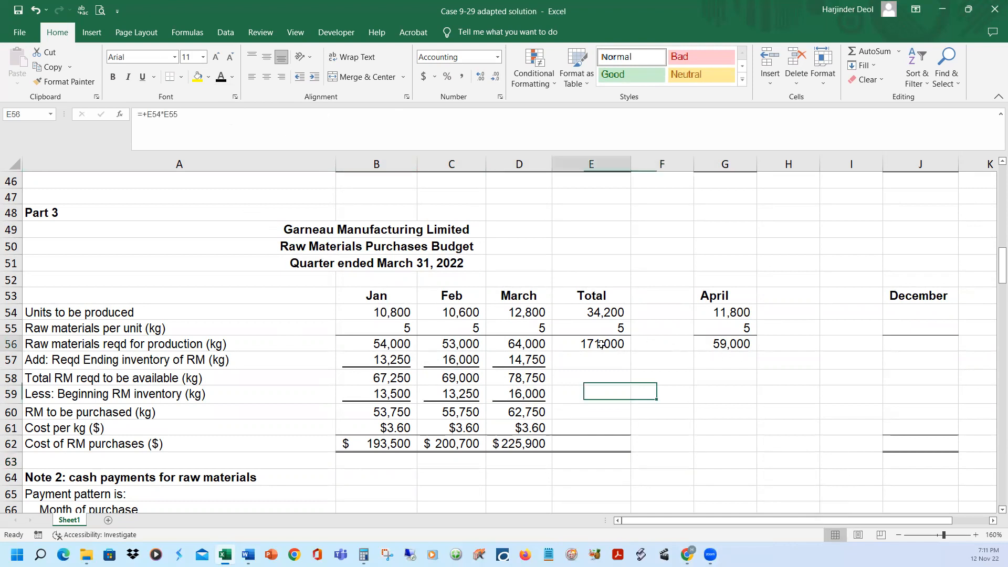
pyautogui.click(209, 113)
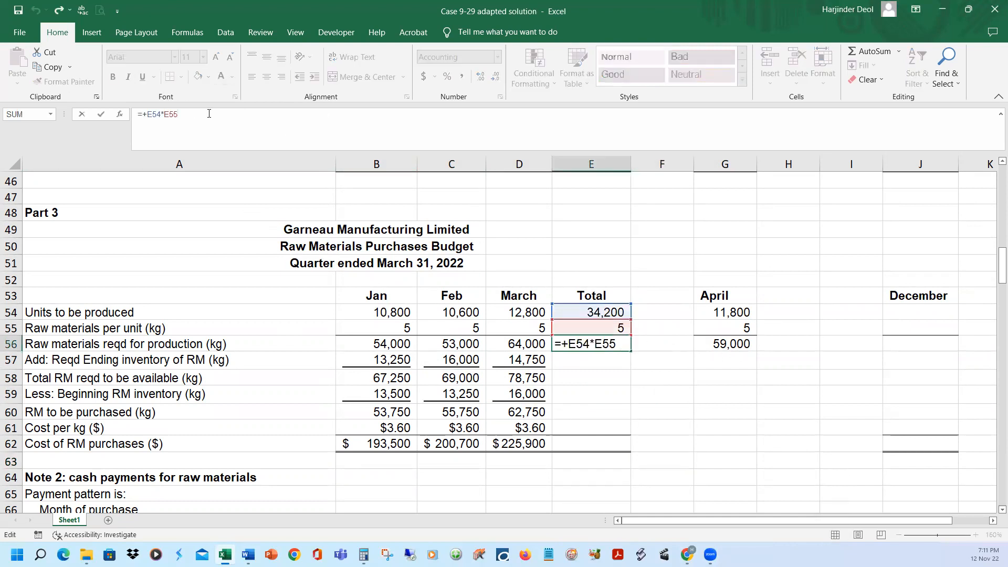
pyautogui.press('Return')
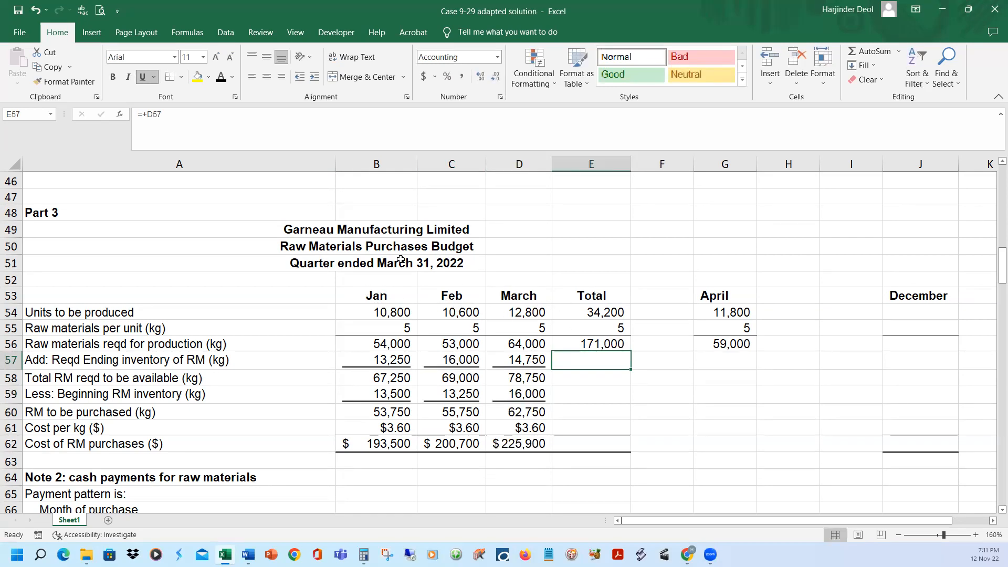
# Reveal the quarter's required ending raw materials inventory in E57, taken from March's ending inventory in D57
pyautogui.click(219, 77)
pyautogui.click(210, 115)
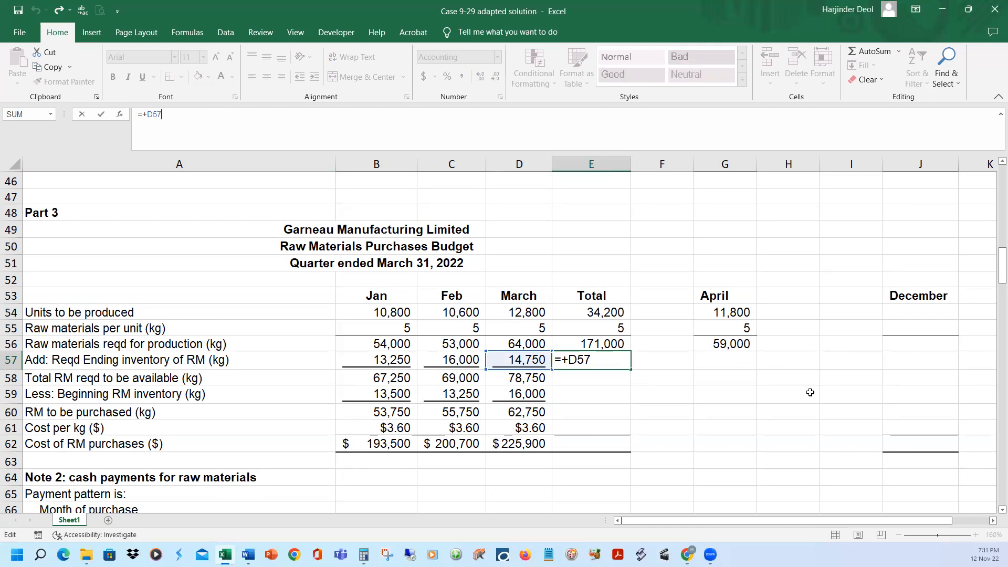
pyautogui.press('Return')
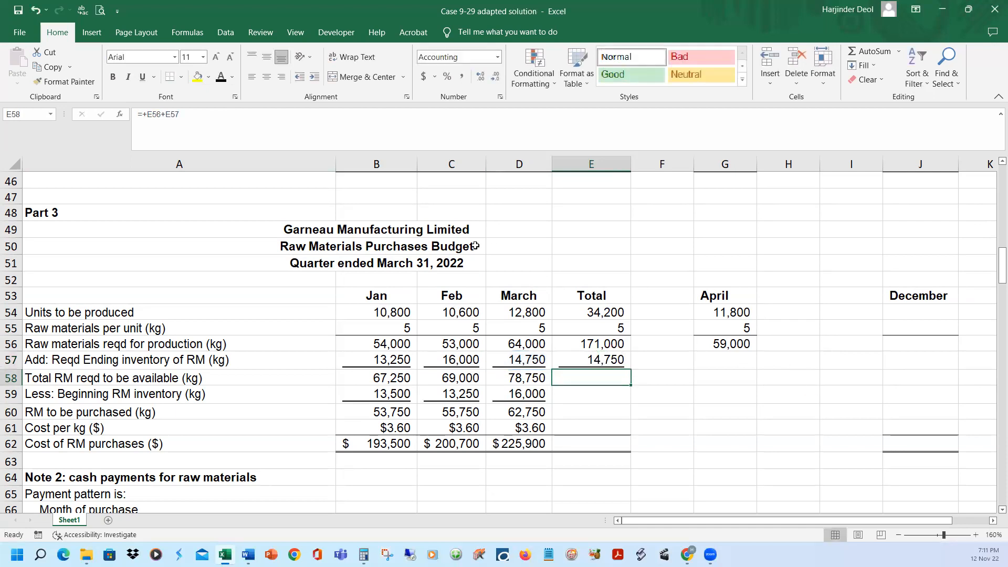
# Reveal the quarter's total raw materials required in E58 and beginning inventory in E59, taken from January's beginning inventory in B59
pyautogui.click(219, 77)
pyautogui.click(592, 395)
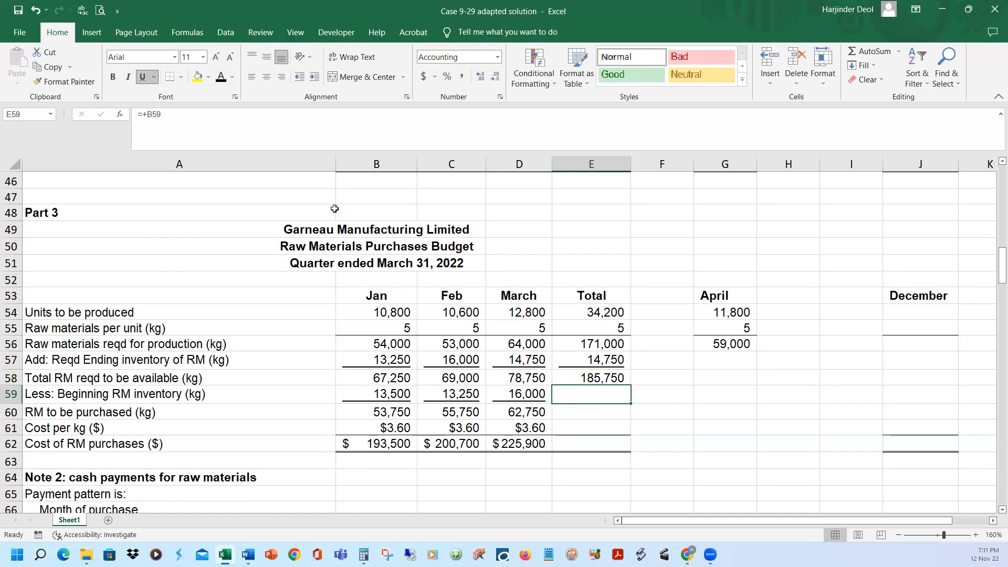
pyautogui.click(304, 117)
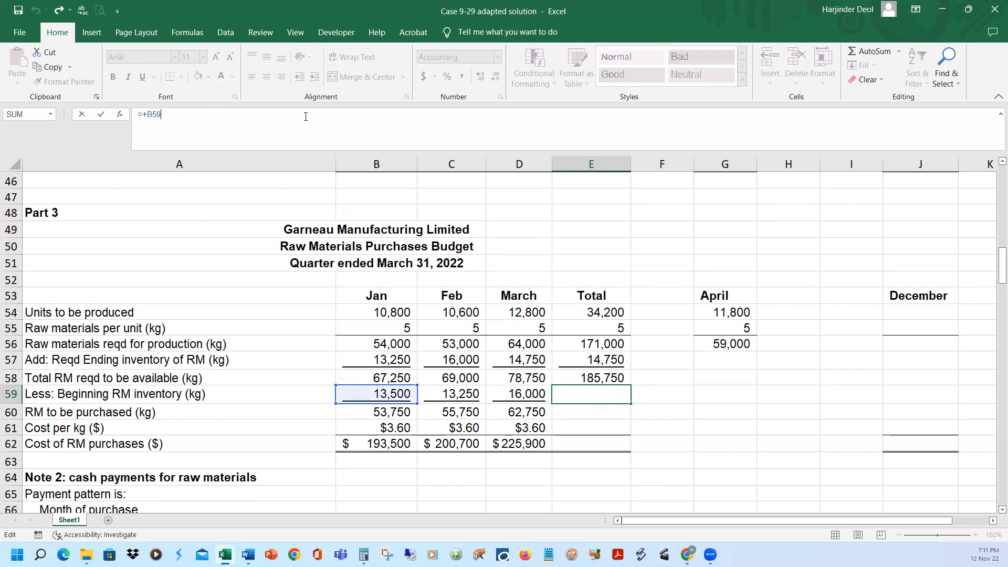
pyautogui.press('Return')
pyautogui.click(602, 391)
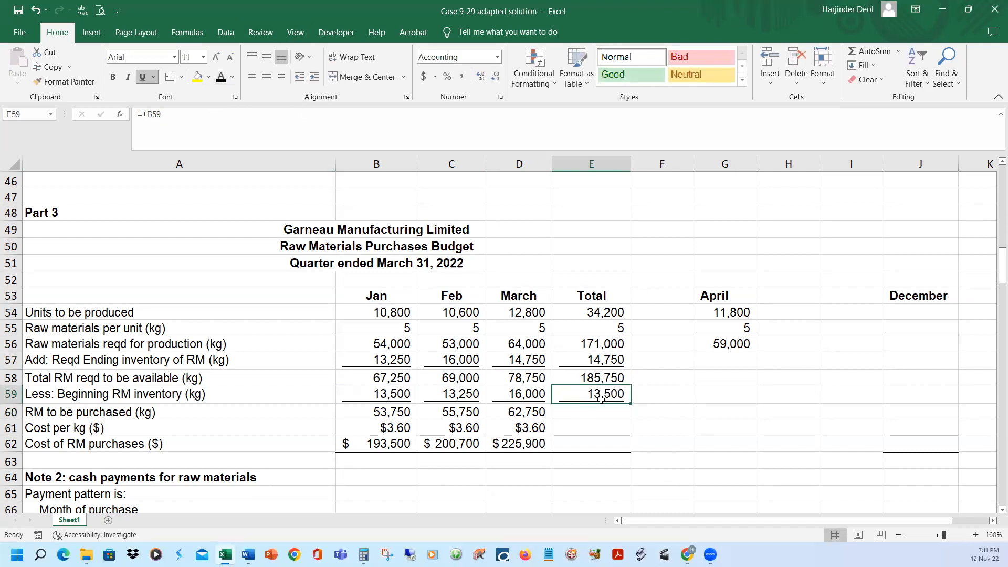
# Reveal the quarter's raw materials to be purchased in E60 and cross-check it against the sum of the monthly quantities in B60:D60
pyautogui.click(587, 413)
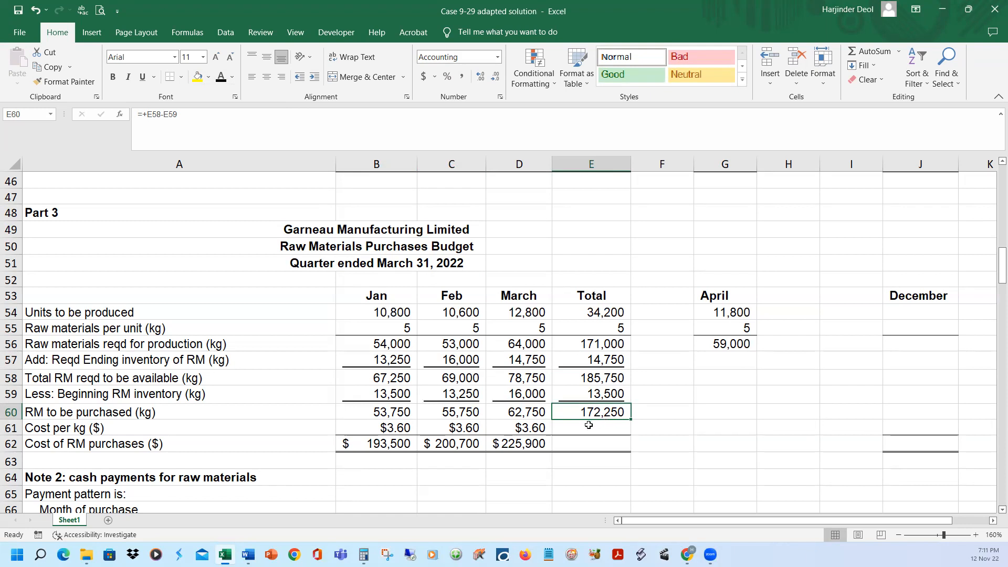
pyautogui.click(403, 412)
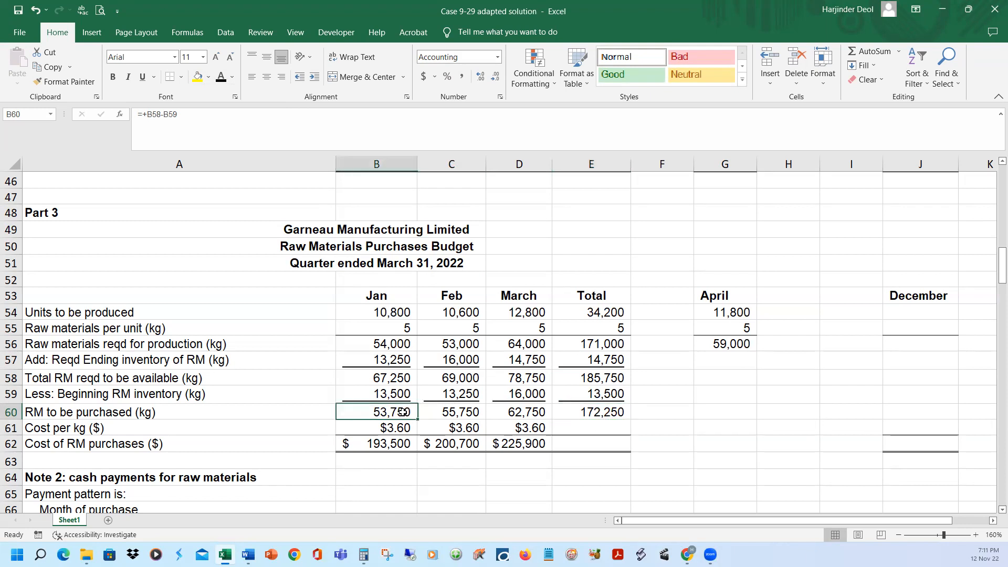
pyautogui.keyDown('ctrl'); pyautogui.click(472, 411); pyautogui.keyUp('ctrl')
pyautogui.keyDown('ctrl'); pyautogui.click(528, 412); pyautogui.keyUp('ctrl')
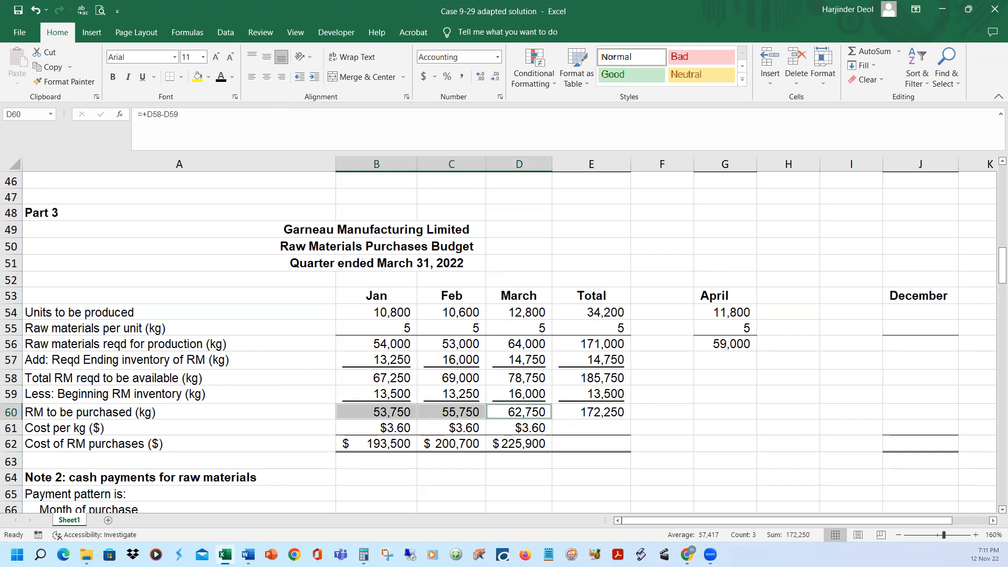
# Reveal the quarter's cost per kg in E61 and total cost of raw materials purchases in E62
pyautogui.click(653, 430)
pyautogui.click(611, 424)
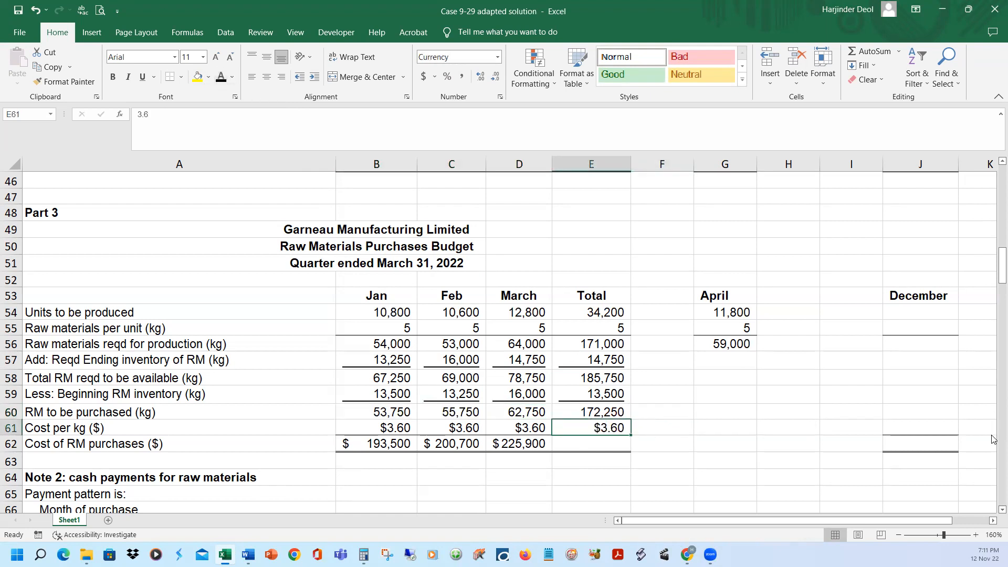
pyautogui.click(606, 447)
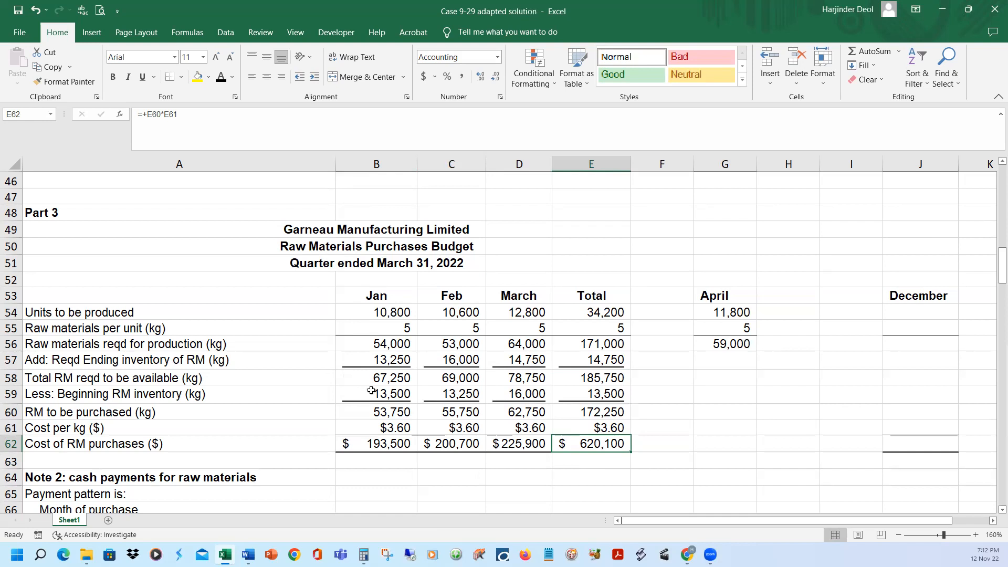
# Switch to the Case 9-29 adapted document in Word and read the raw materials payment terms in item c
pyautogui.moveTo(248, 555)
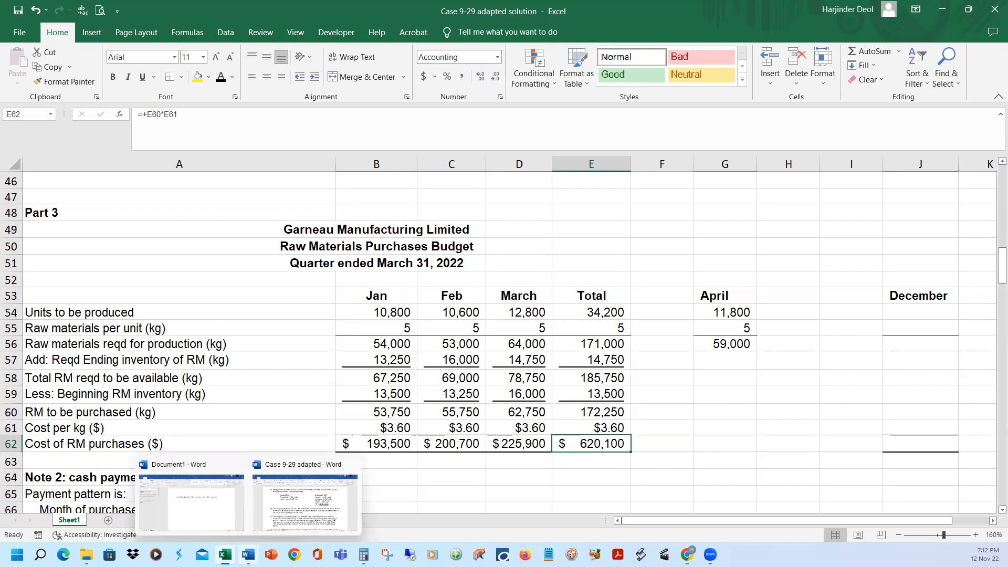
pyautogui.click(305, 518)
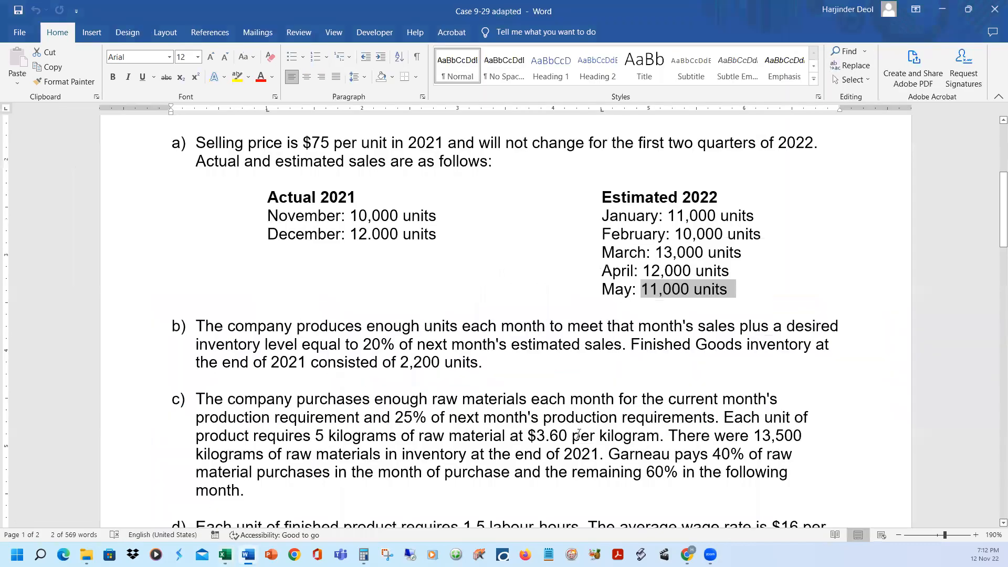
pyautogui.scroll(-3, 578, 434)
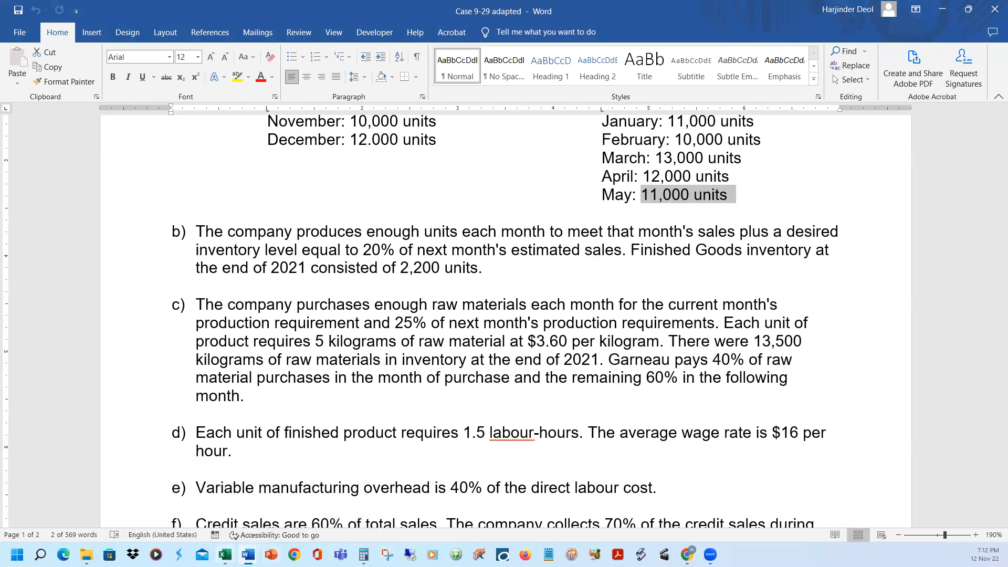
# Return to the Excel solution and reveal Note 2's payment pattern in B66:B67, 40% in the month of purchase and 60% next month
pyautogui.click(225, 554)
pyautogui.scroll(-2, 675, 394)
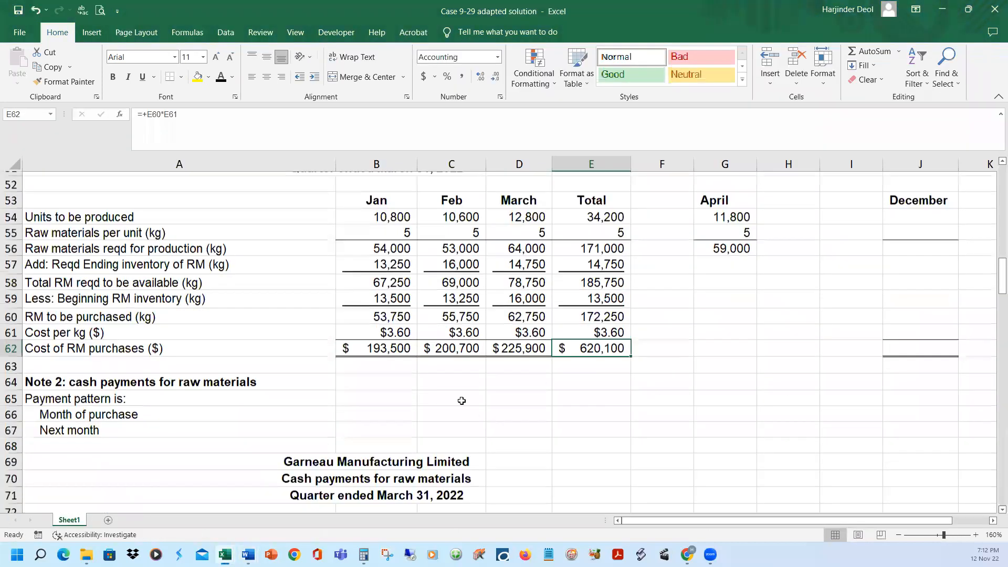
pyautogui.moveTo(357, 406); pyautogui.dragTo(405, 423)
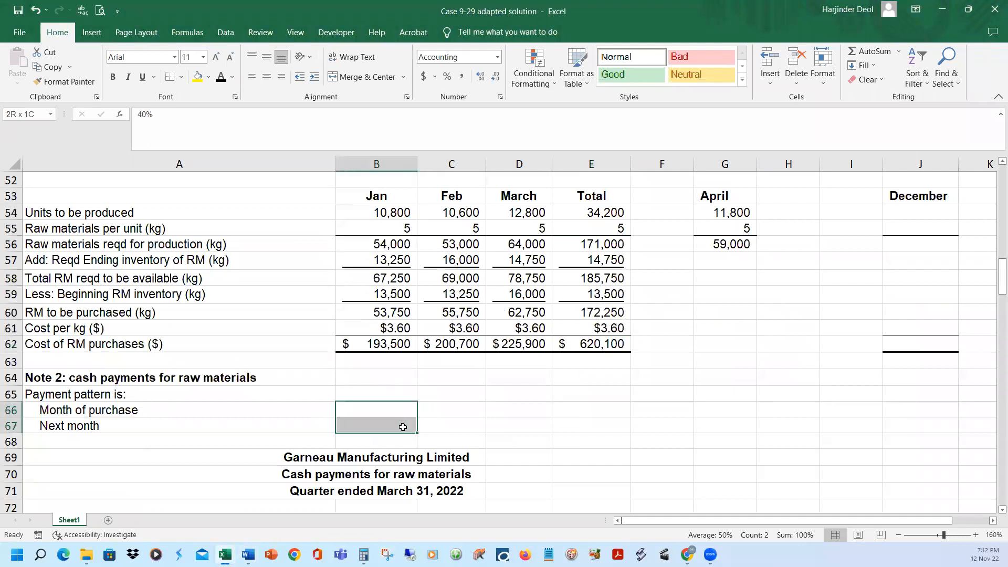
pyautogui.click(221, 76)
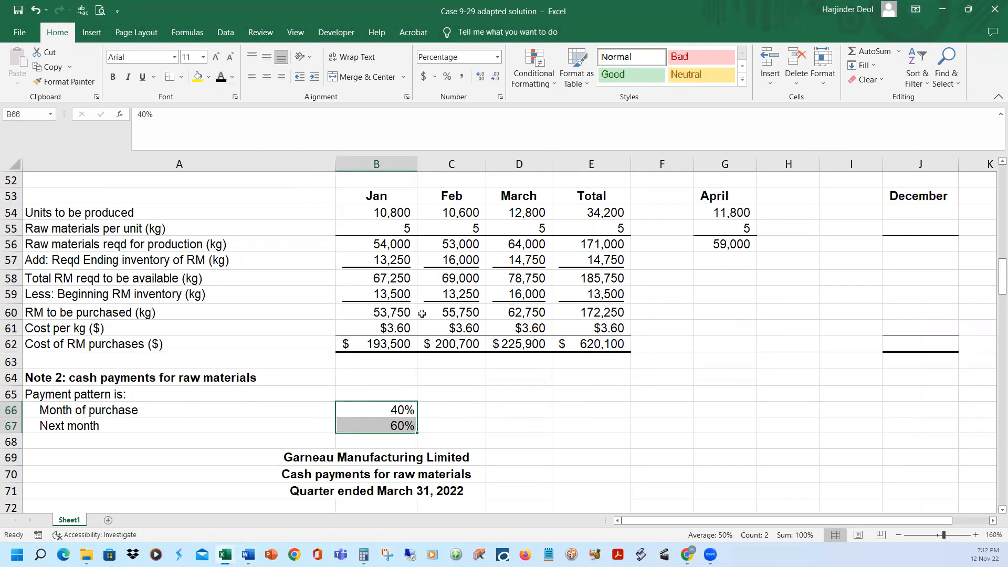
# Reveal the full January 2022 row label in A75, "For January 2022 $193,500 x 40%; 60%; 0", based on January's purchases in B62
pyautogui.click(380, 345)
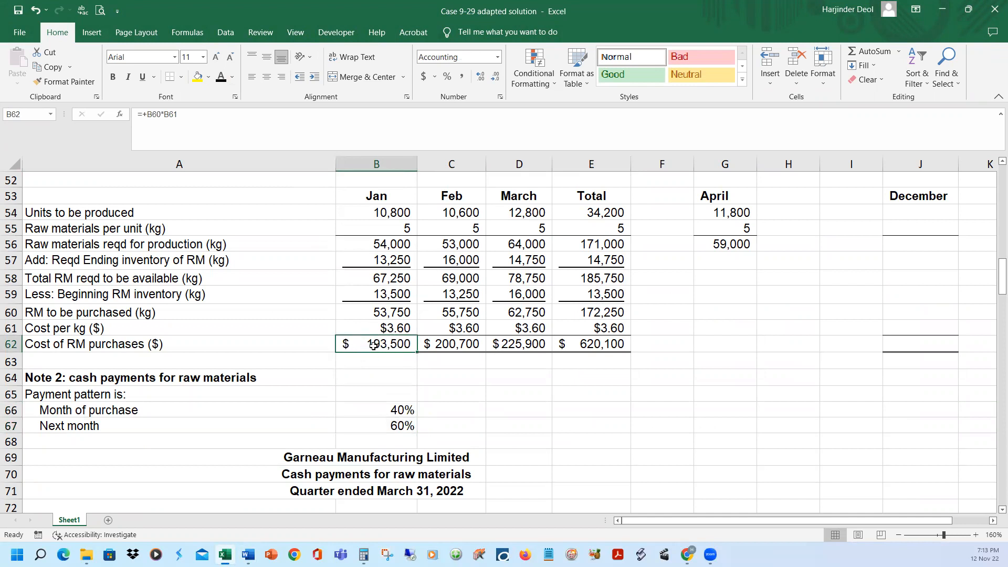
pyautogui.scroll(-2, 394, 353)
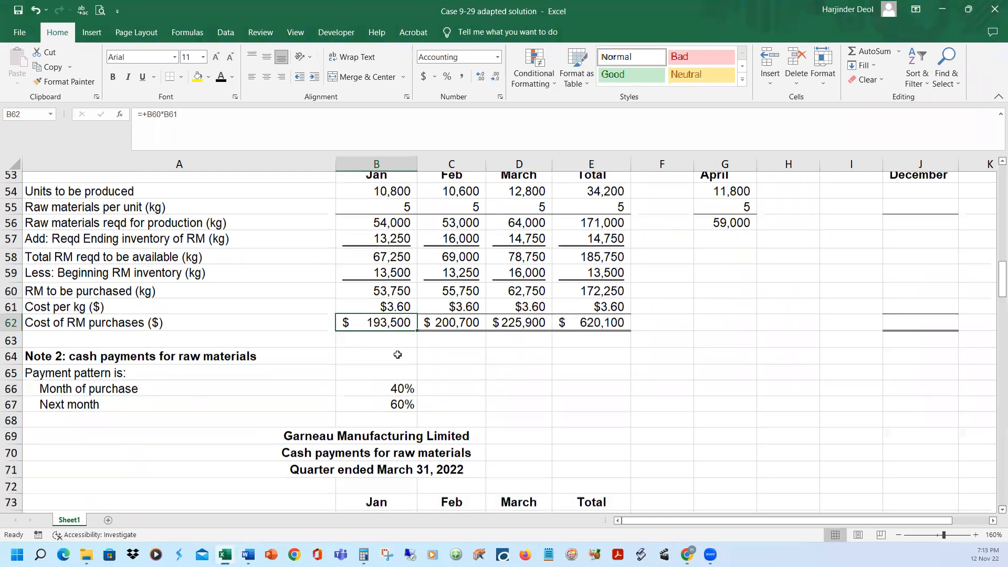
pyautogui.click(267, 458)
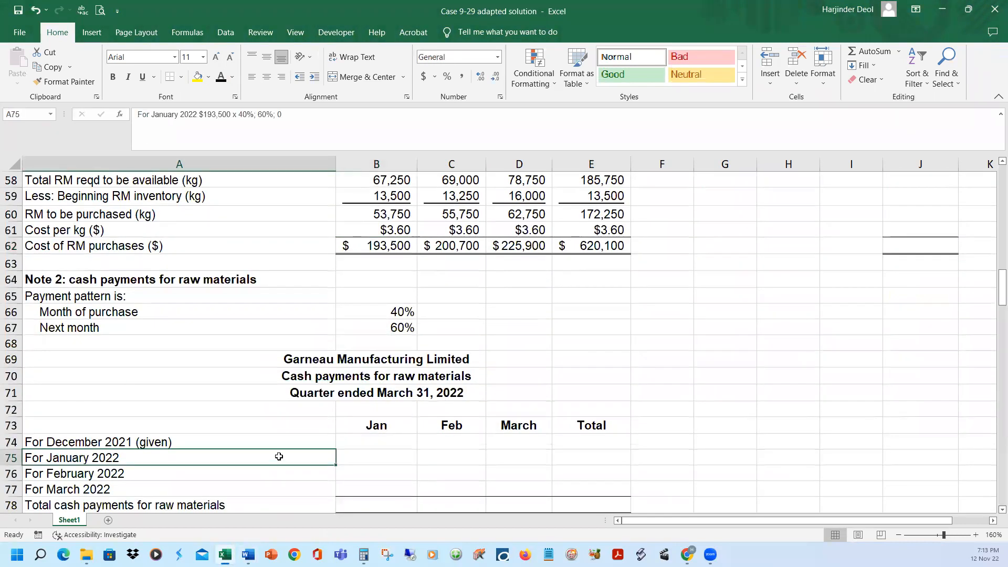
pyautogui.click(220, 77)
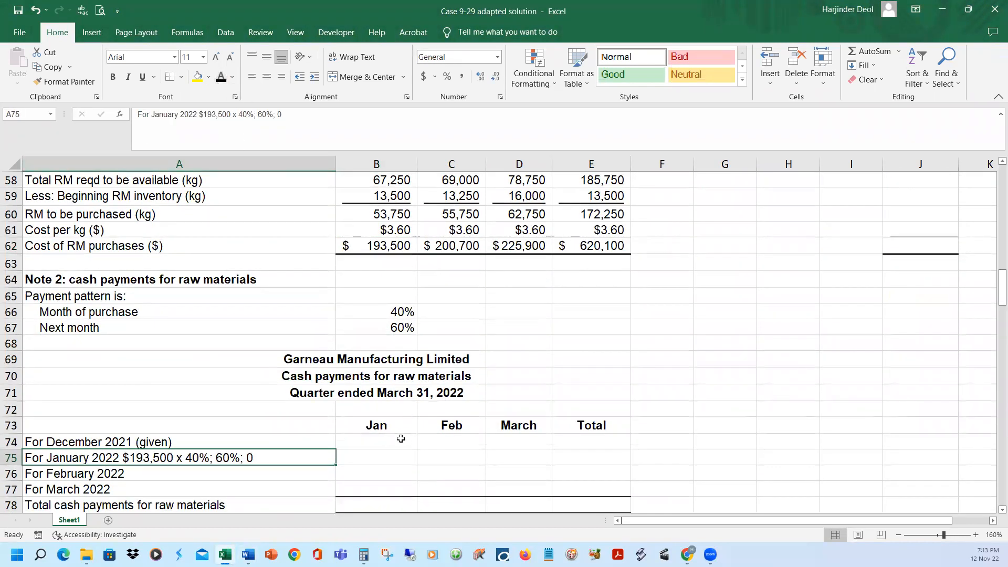
# Reveal the January cash payment for January purchases in B75 and check its formula, B62 multiplied by the 40% in B66
pyautogui.click(387, 458)
pyautogui.click(221, 77)
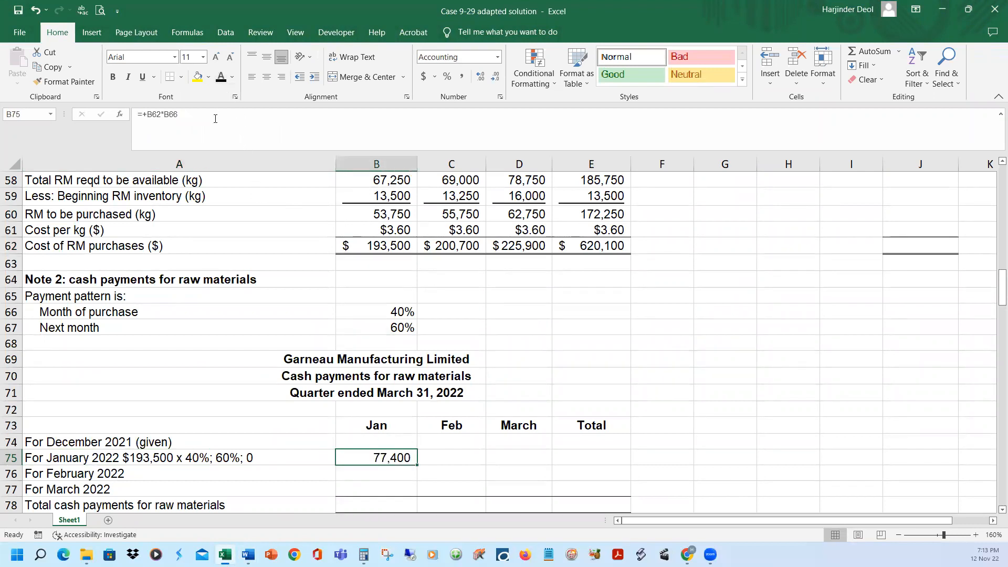
pyautogui.press('F2')
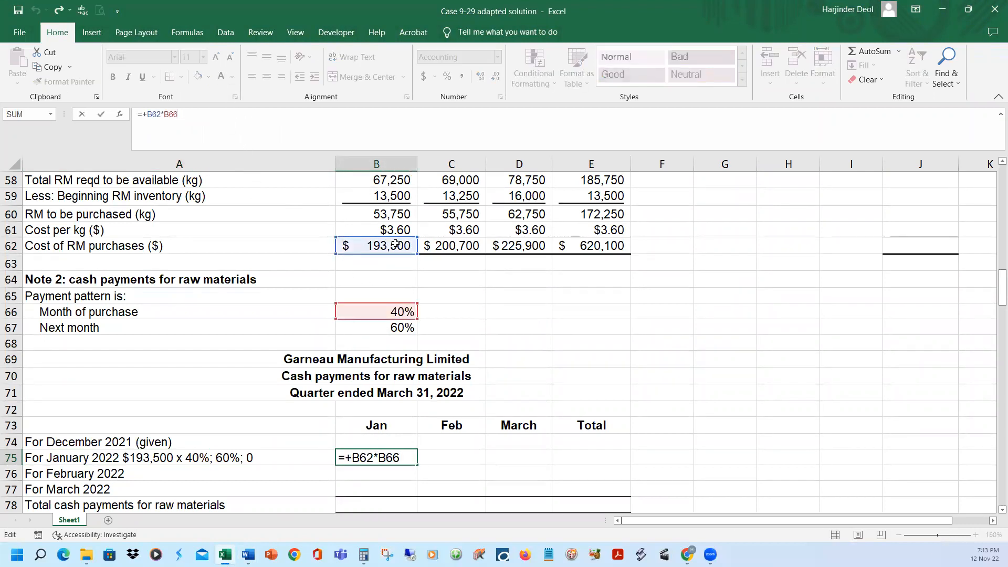
pyautogui.press('Return')
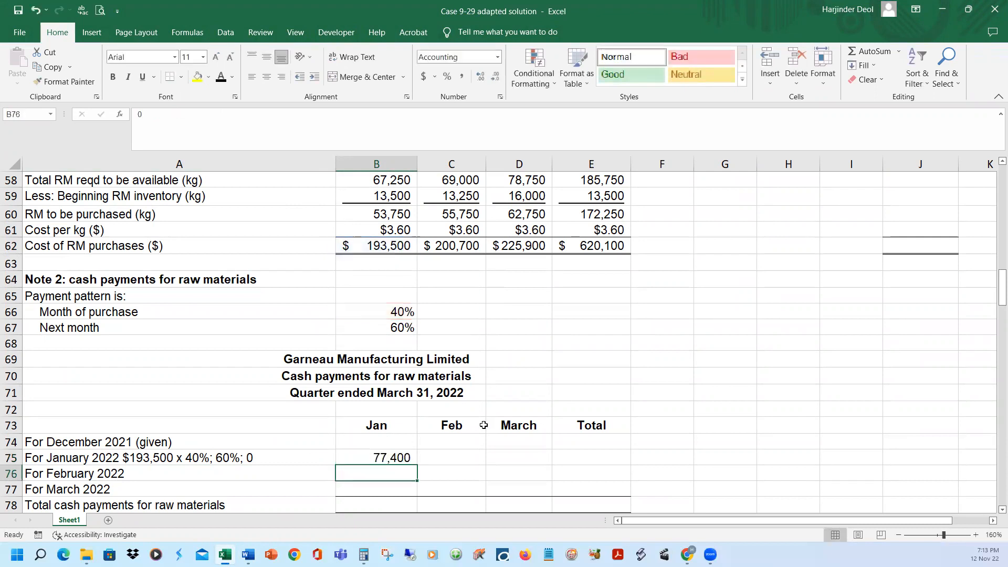
# Reveal the February cash payment for January purchases in C75 and check its formula, B62 multiplied by the 60% in B67
pyautogui.click(469, 456)
pyautogui.click(275, 118)
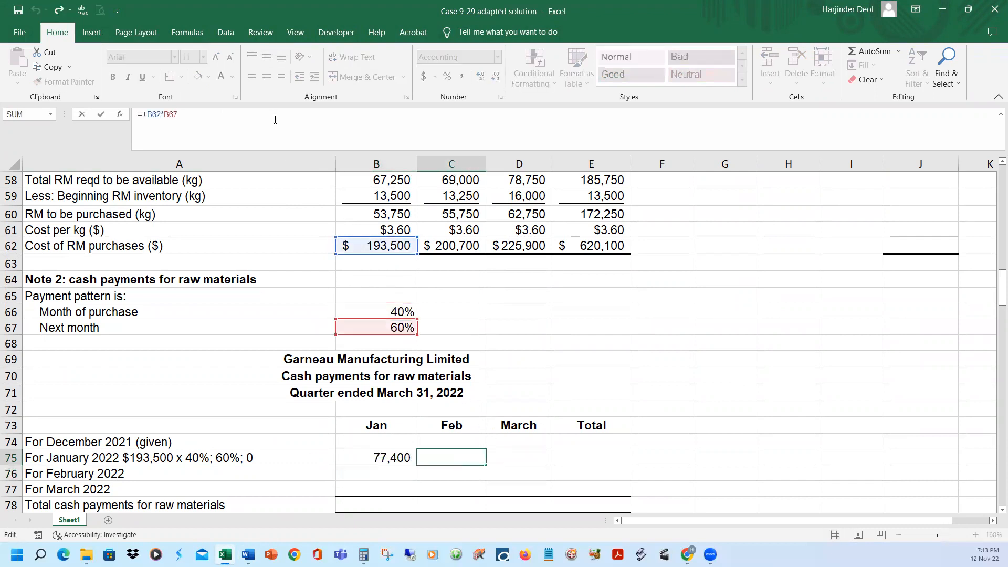
pyautogui.press('Return')
pyautogui.click(435, 456)
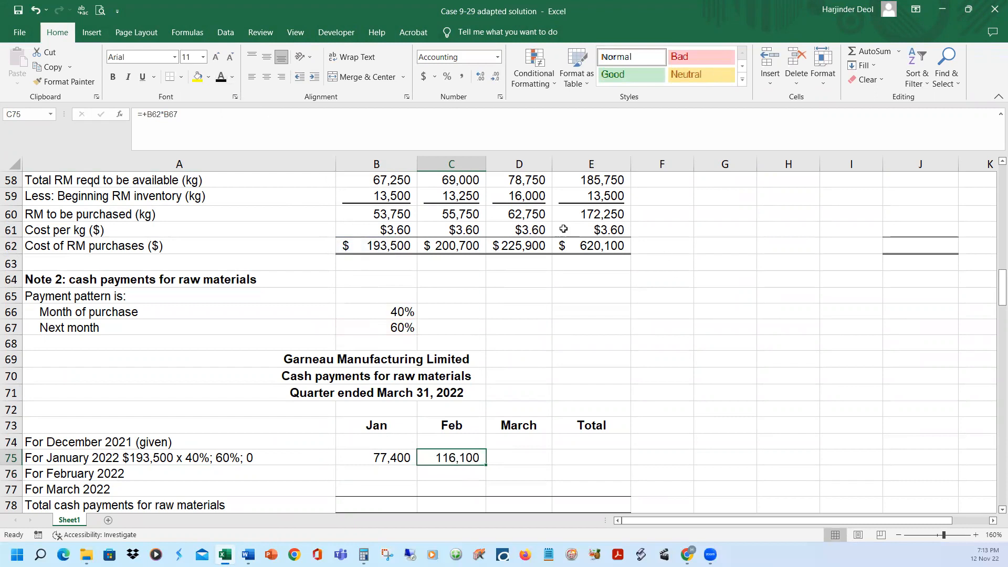
# Reveal the February cash payment for February purchases in C76 and check its formula, C62 multiplied by the 40% in B66
pyautogui.click(466, 246)
pyautogui.scroll(2, 797, 334)
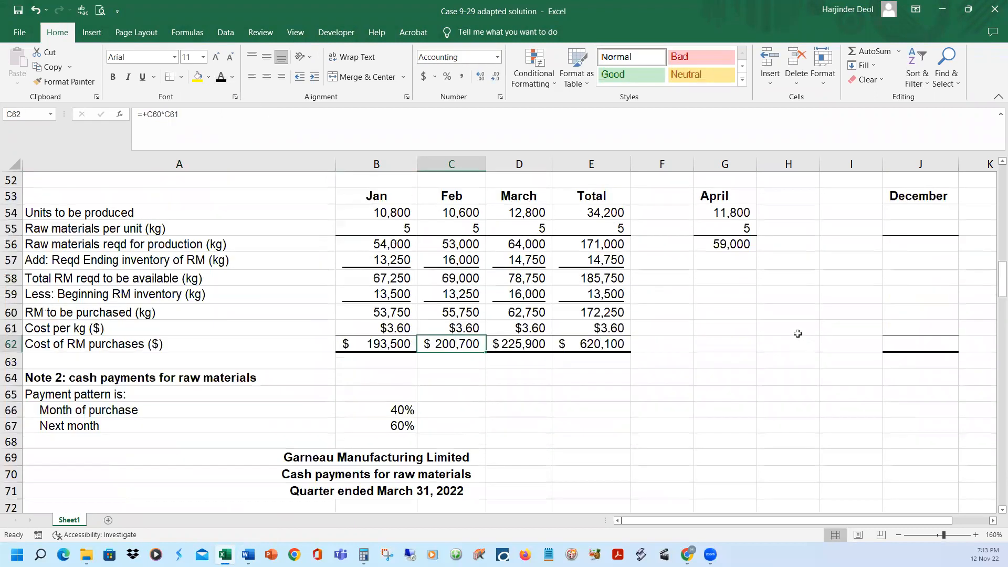
pyautogui.scroll(-2, 662, 387)
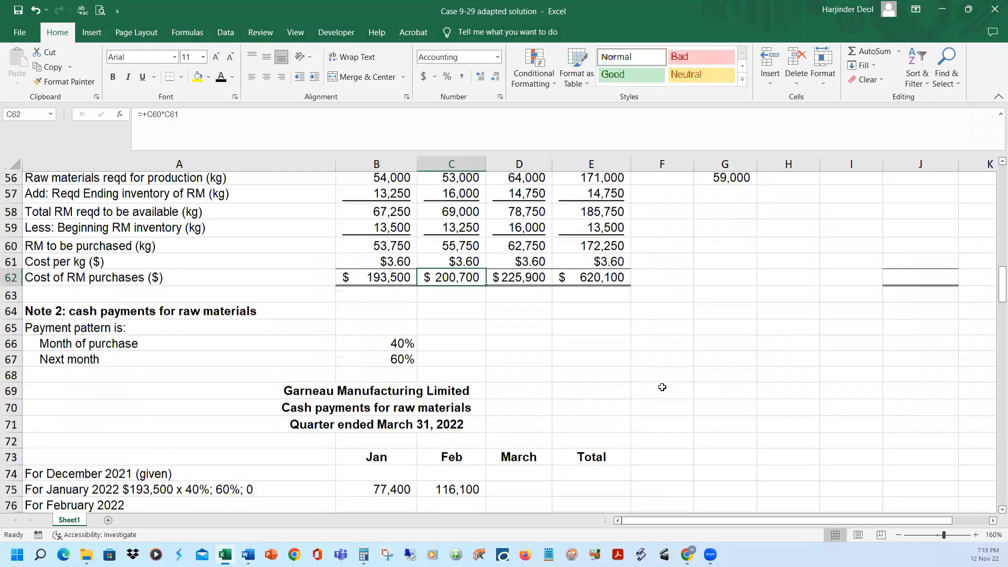
pyautogui.scroll(-2, 662, 386)
pyautogui.click(460, 422)
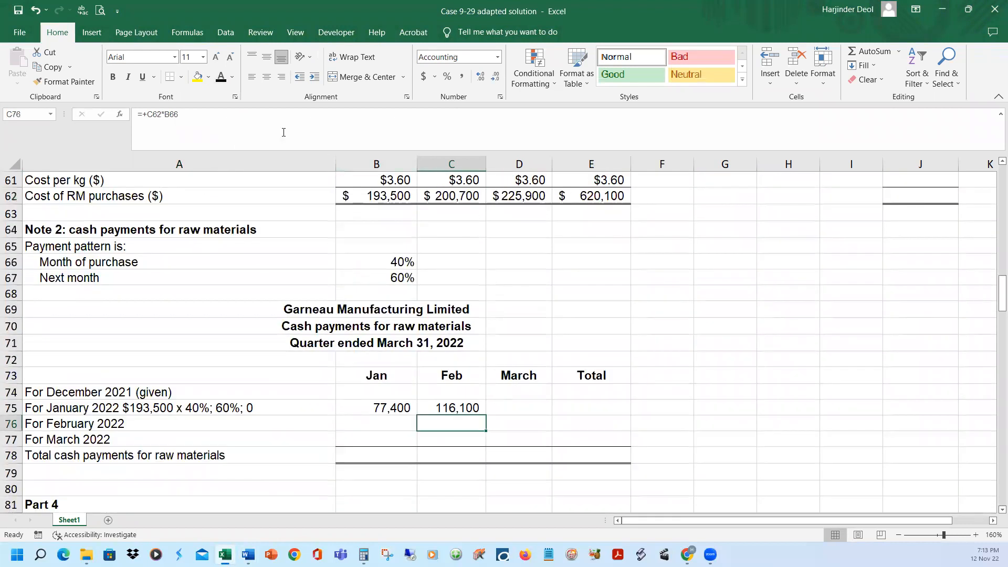
pyautogui.click(277, 121)
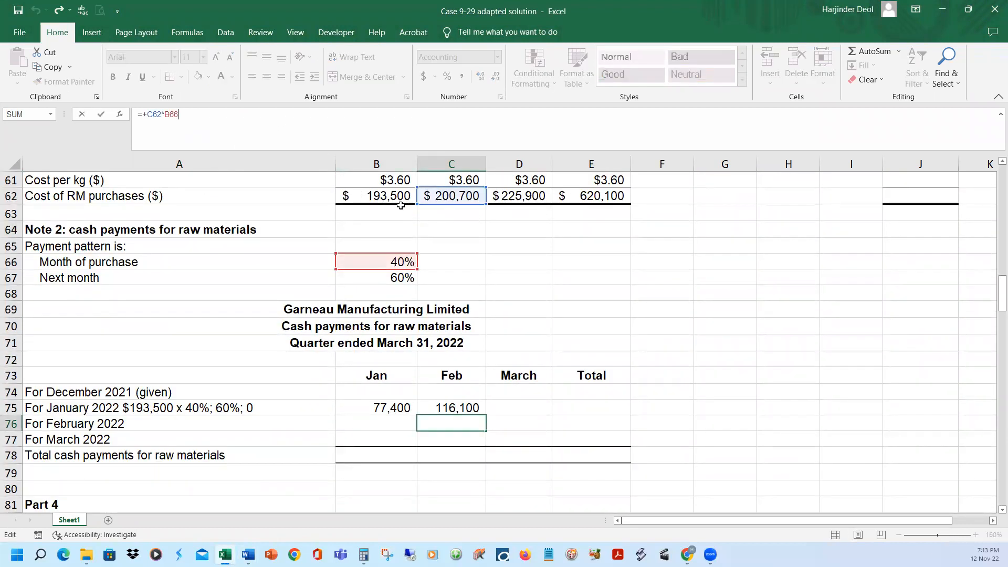
pyautogui.click(531, 329)
pyautogui.click(470, 422)
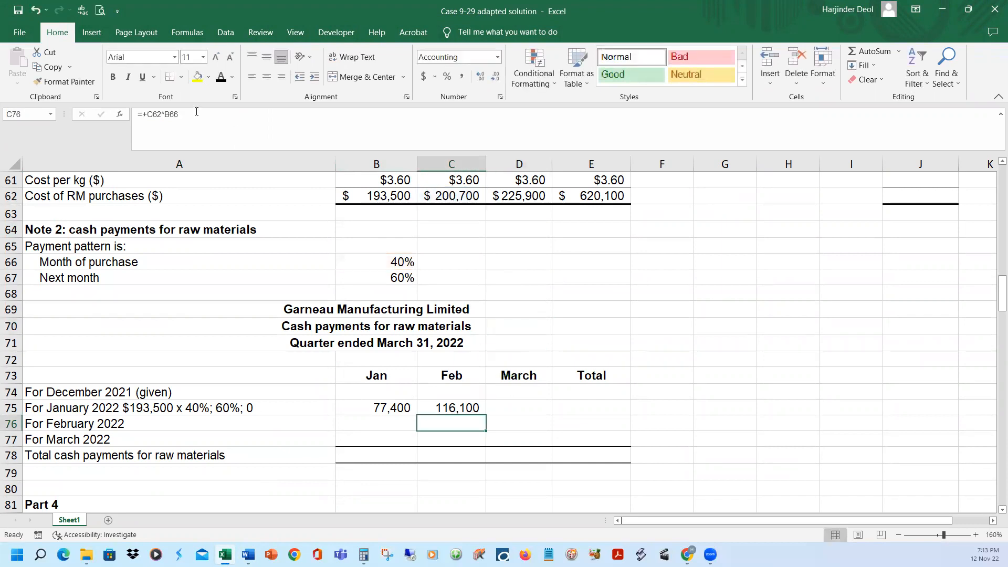
pyautogui.click(221, 77)
# Reveal the March cash payment for February purchases in D76 and check its formula, C62 multiplied by the 60% in B67
pyautogui.click(492, 419)
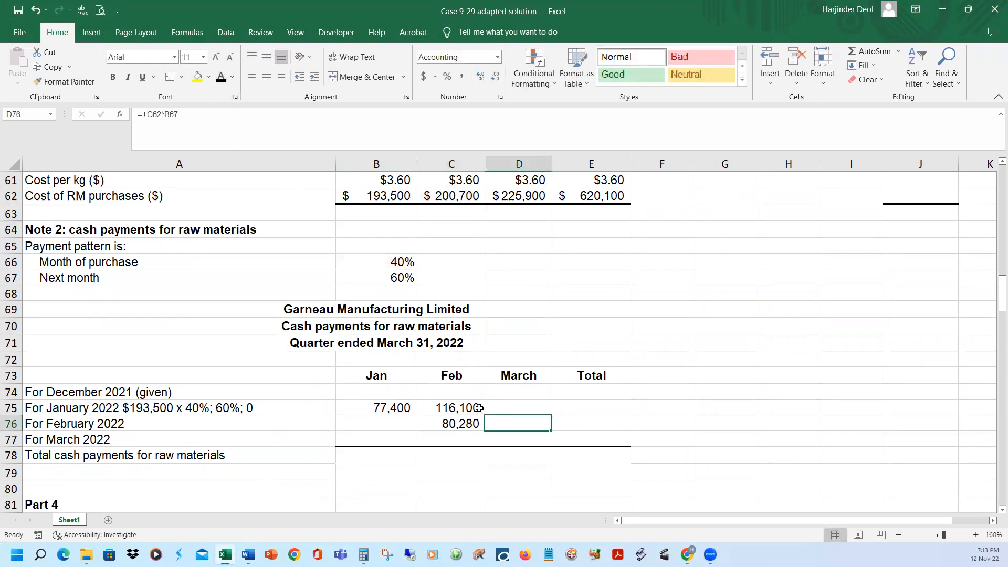
pyautogui.click(221, 78)
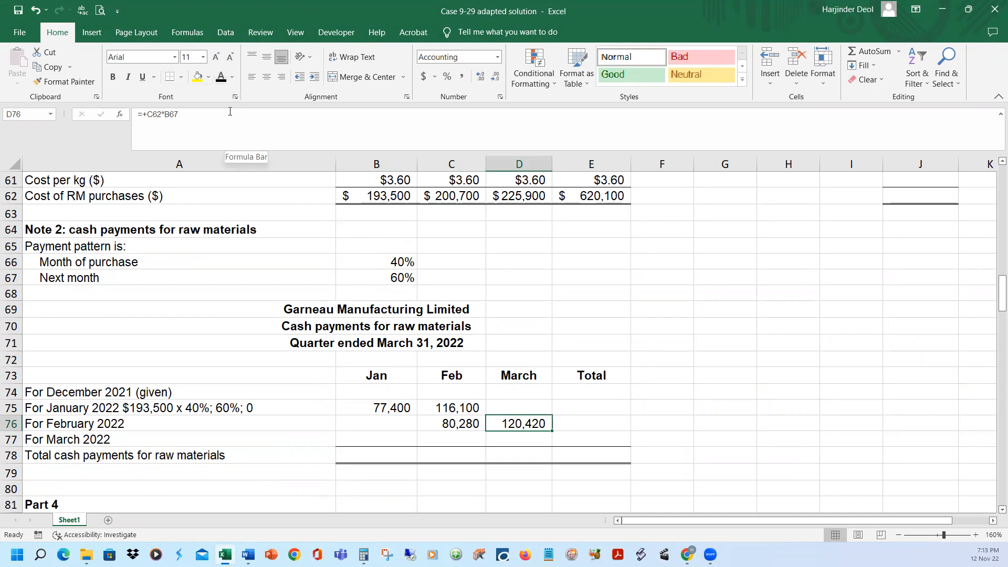
pyautogui.press('F2')
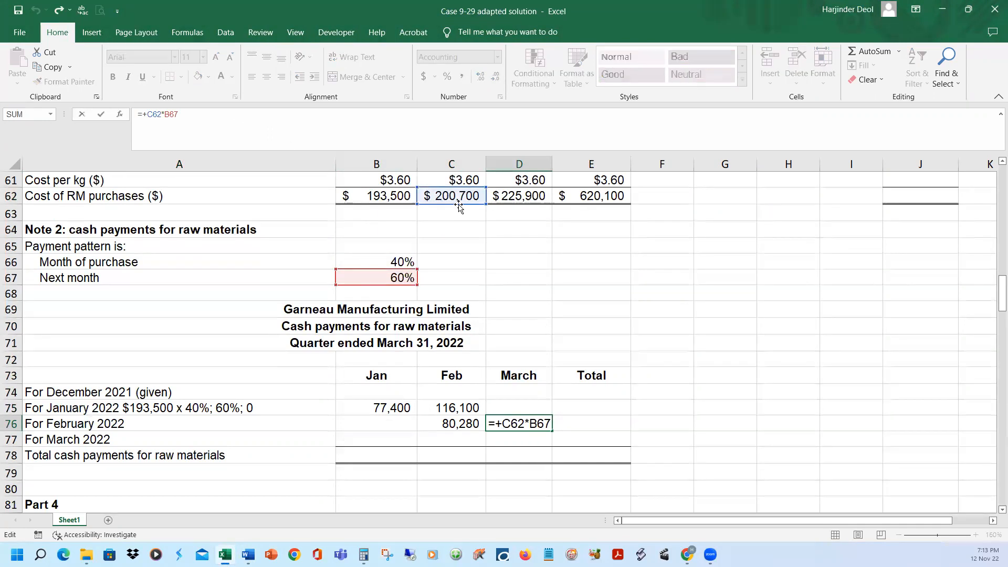
pyautogui.press('Return')
# Reveal the March cash payment for March purchases in D77 and check its formula, D62 multiplied by the 40% in B66
pyautogui.click(507, 197)
pyautogui.scroll(1, 593, 268)
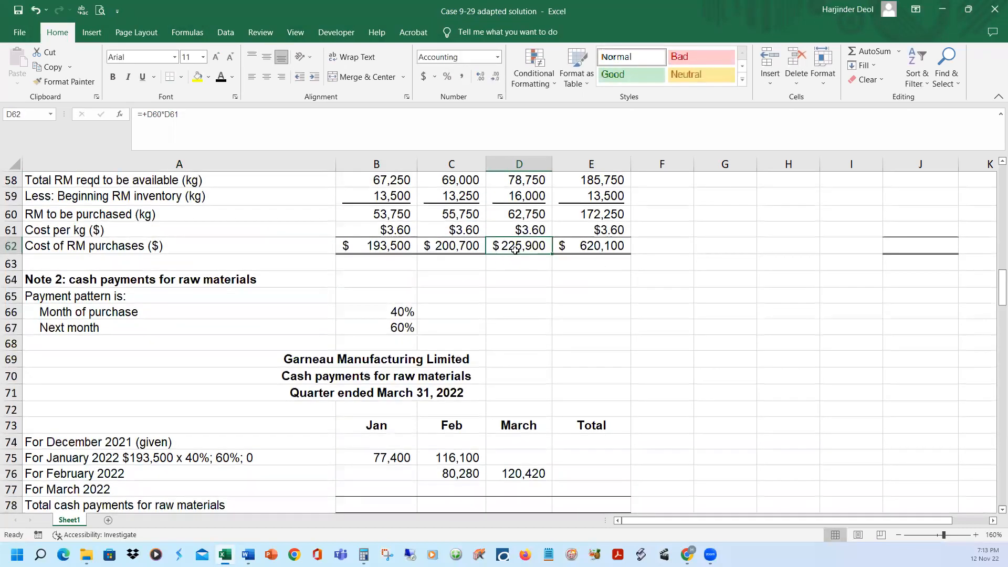
pyautogui.scroll(-1, 578, 326)
pyautogui.click(540, 443)
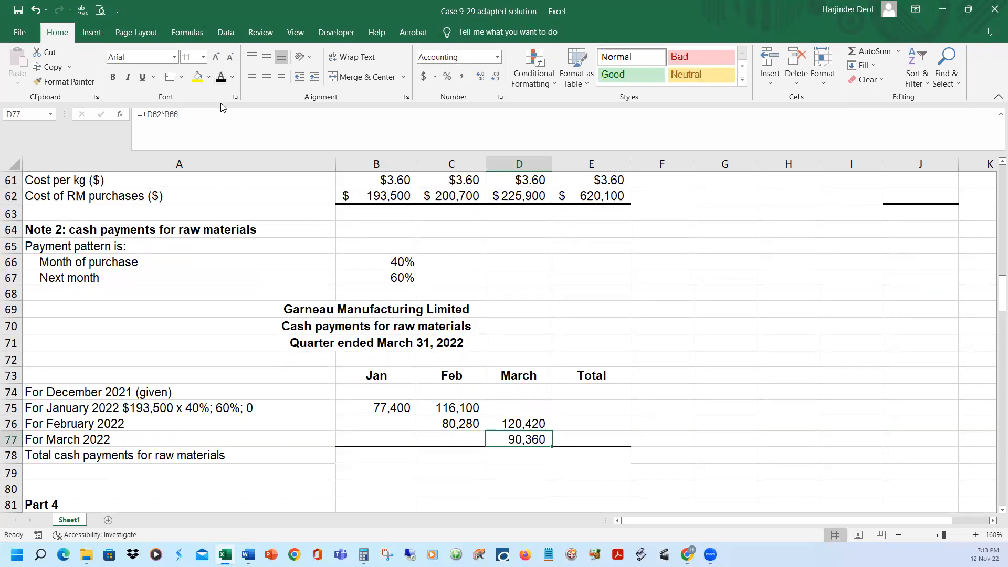
pyautogui.click(210, 112)
pyautogui.scroll(1, 595, 244)
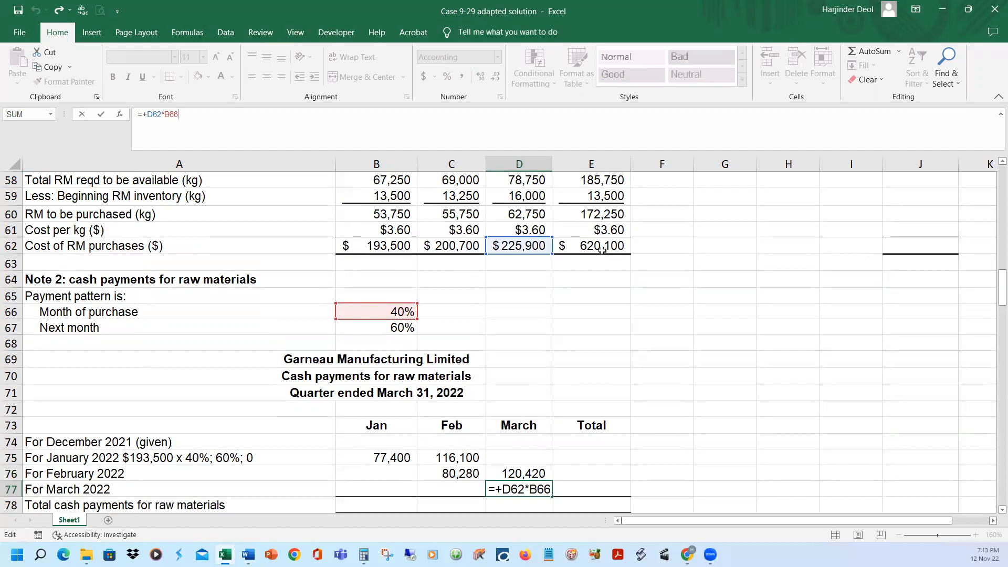
pyautogui.press('Return')
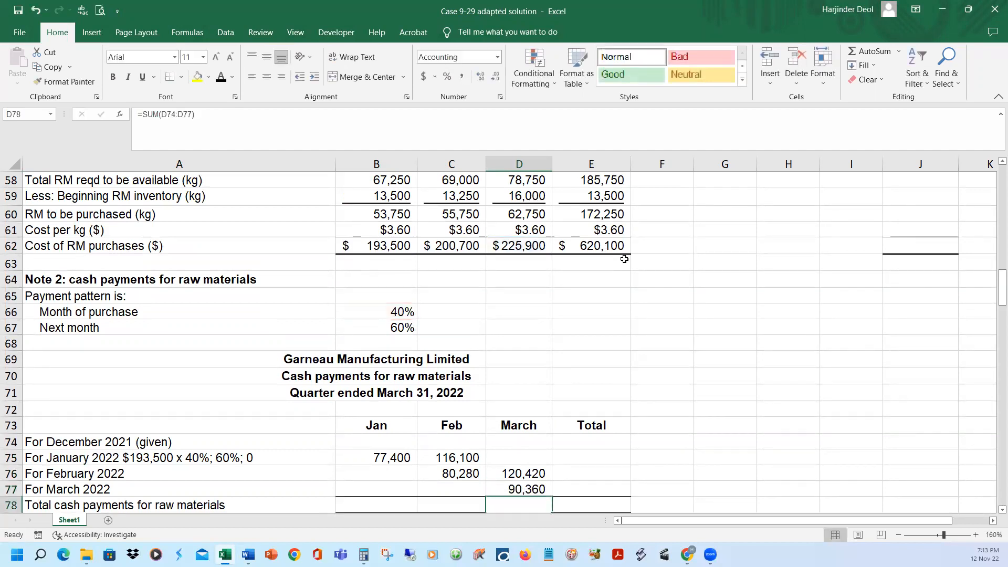
pyautogui.scroll(-1, 693, 333)
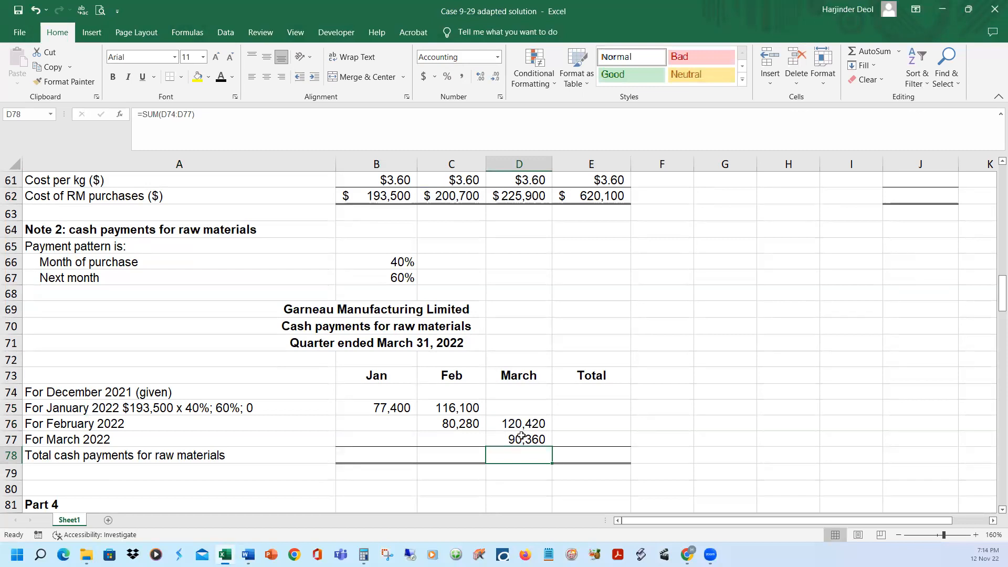
# Recheck which purchases and percentage cells the March payment formulas in D77 and D76 refer to
pyautogui.click(519, 441)
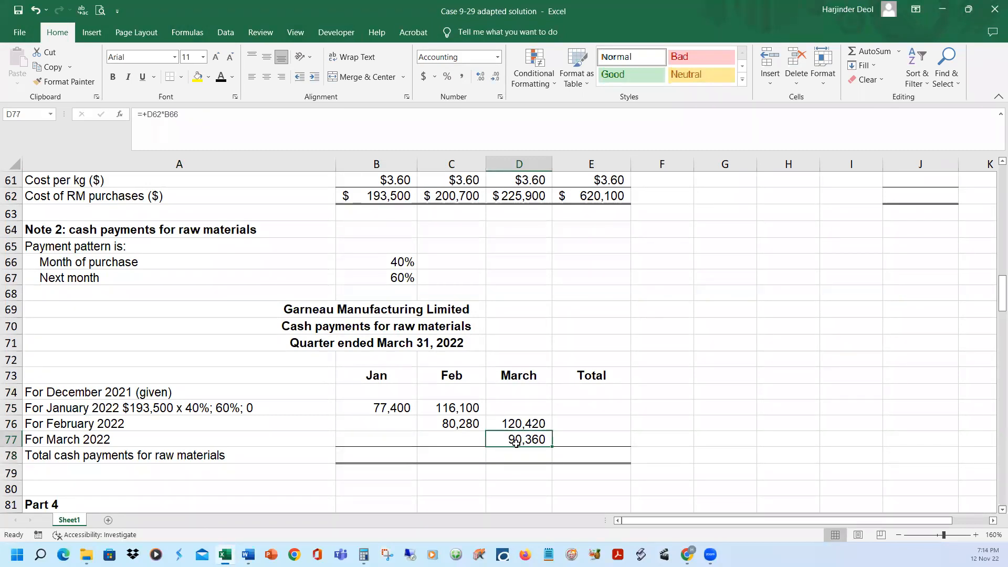
pyautogui.doubleClick(520, 441)
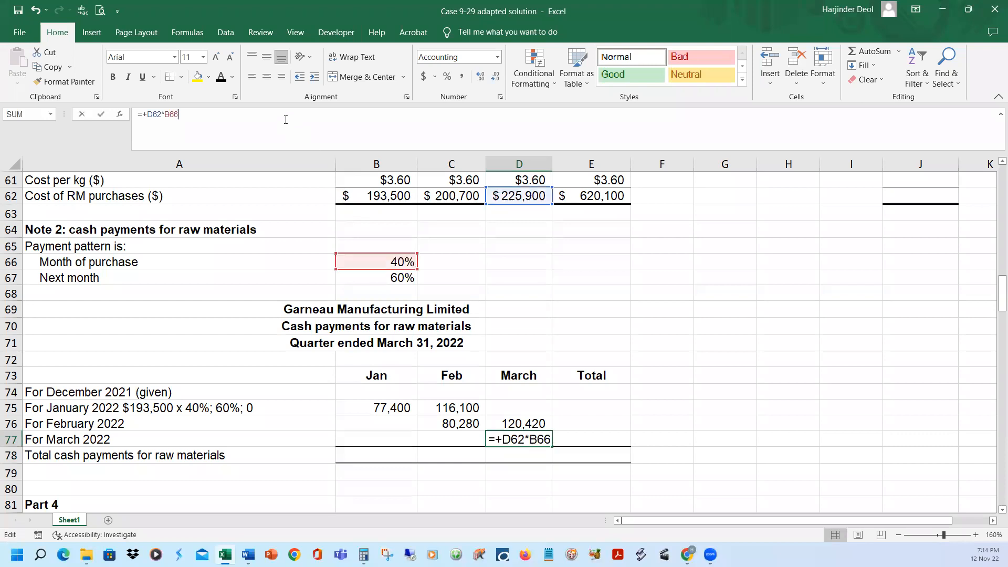
pyautogui.press('Return')
pyautogui.click(507, 423)
pyautogui.click(202, 111)
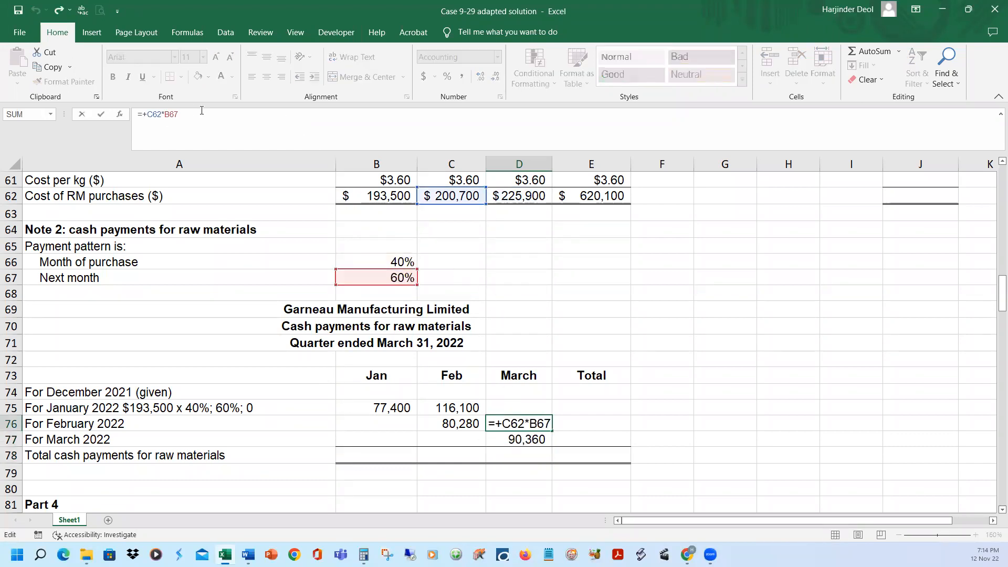
pyautogui.press('Return')
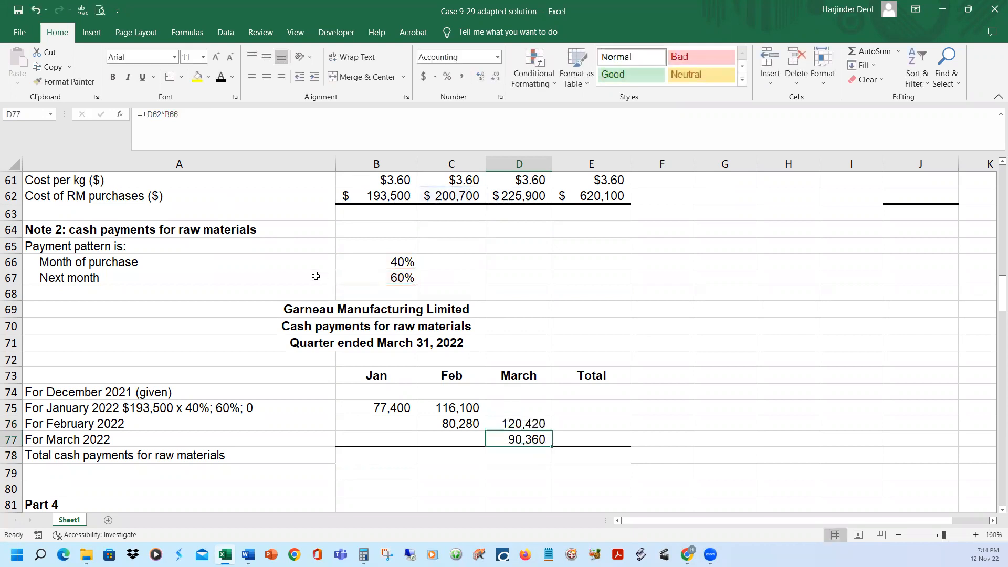
# Recheck which purchases and percentage cells the February payment formulas in C76 and C75 refer to, and select January's payment in B75
pyautogui.click(456, 418)
pyautogui.click(287, 131)
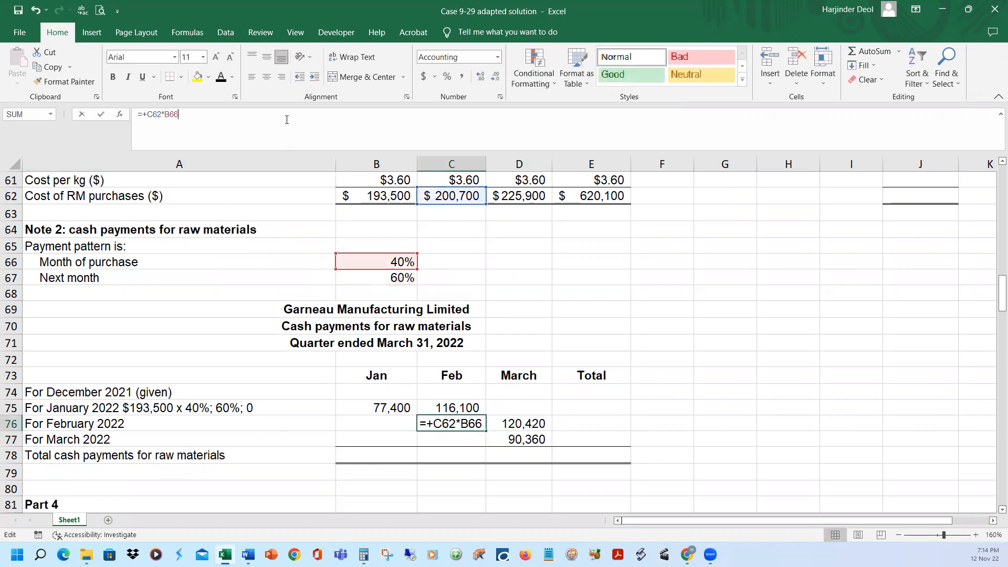
pyautogui.press('Return')
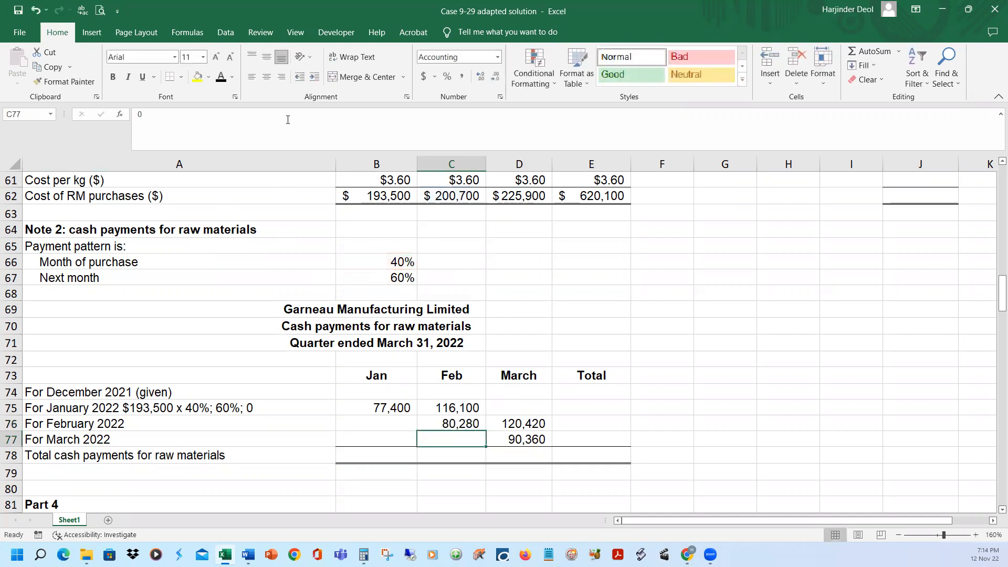
pyautogui.click(441, 403)
pyautogui.click(247, 123)
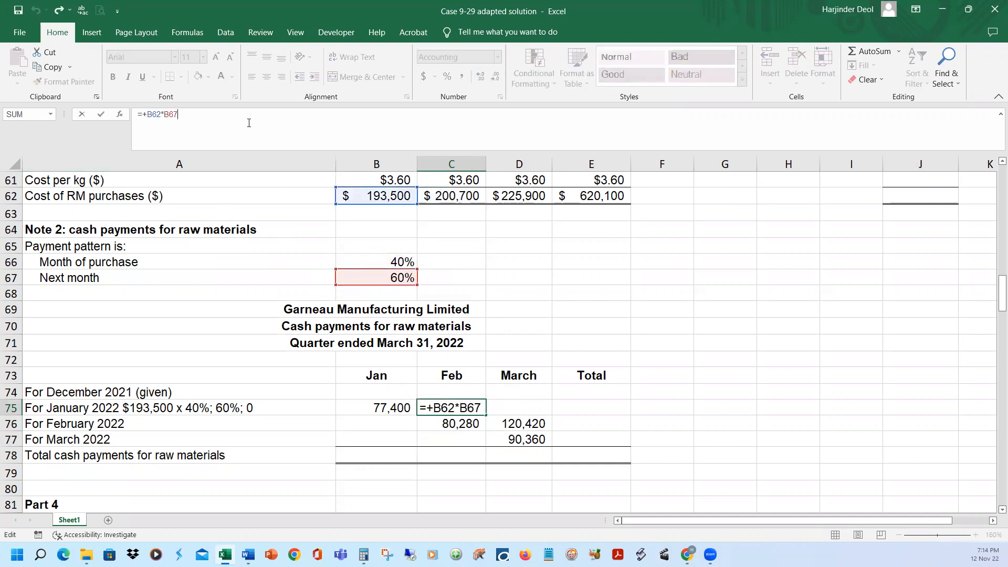
pyautogui.press('Return')
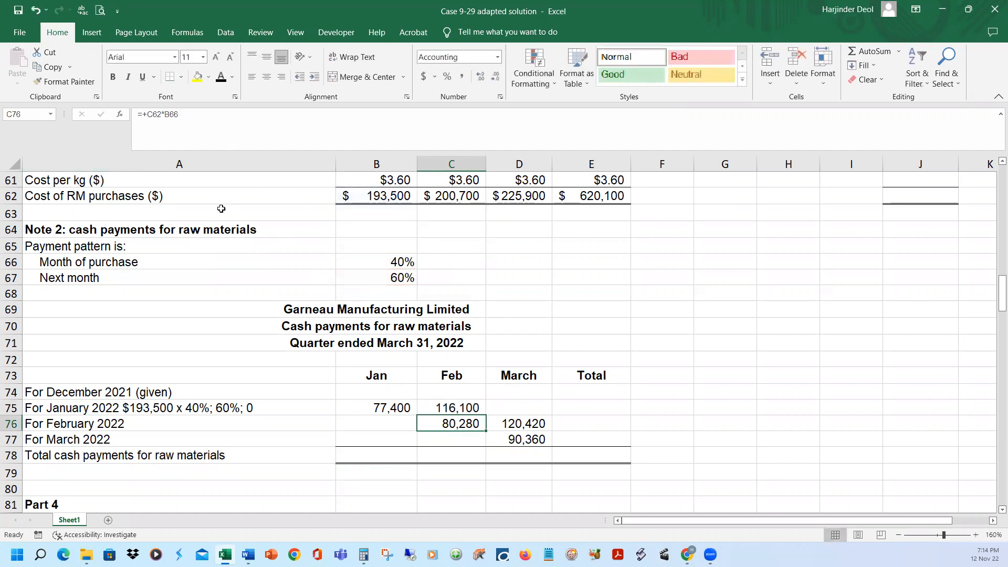
pyautogui.click(374, 404)
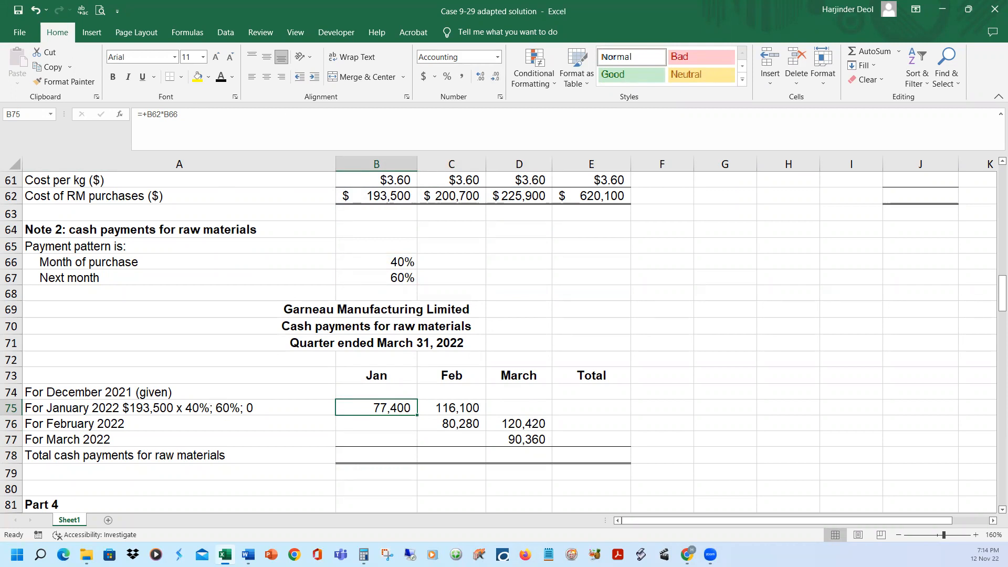
# Switch to the Word case document and highlight the sentence in item k) giving the accounts payable for raw materials purchases
pyautogui.moveTo(248, 555)
pyautogui.click(310, 501)
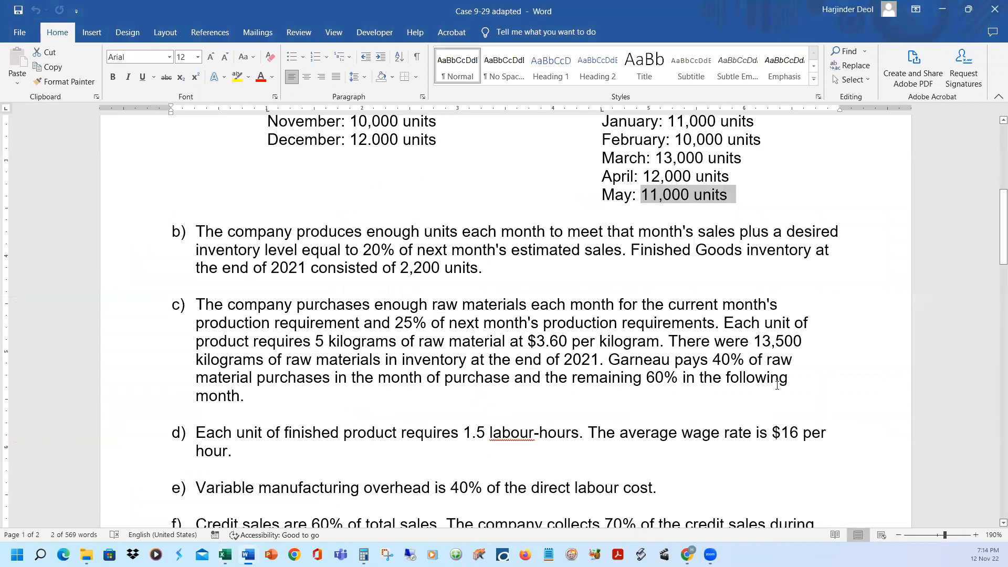
pyautogui.scroll(-10, 777, 385)
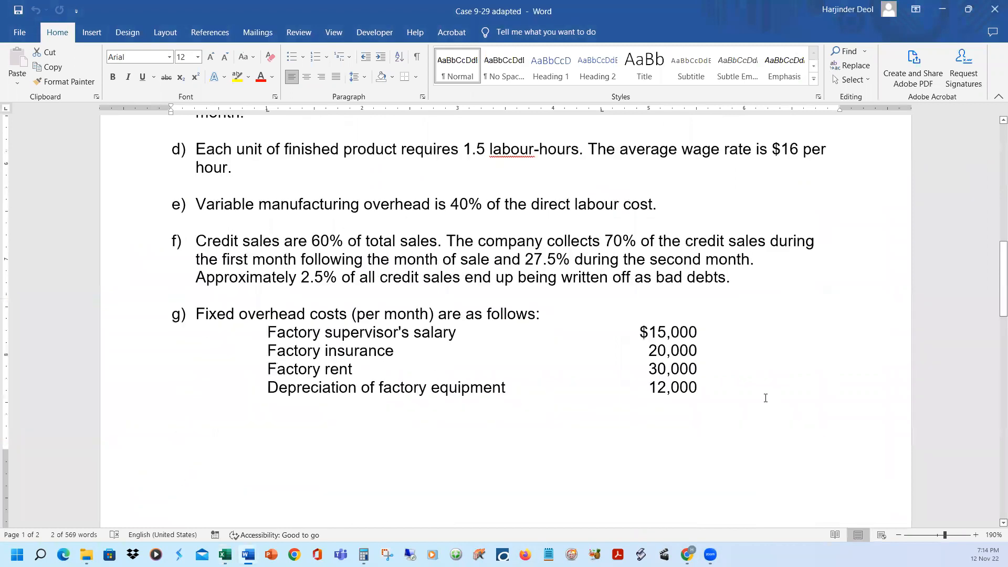
pyautogui.scroll(-5, 763, 400)
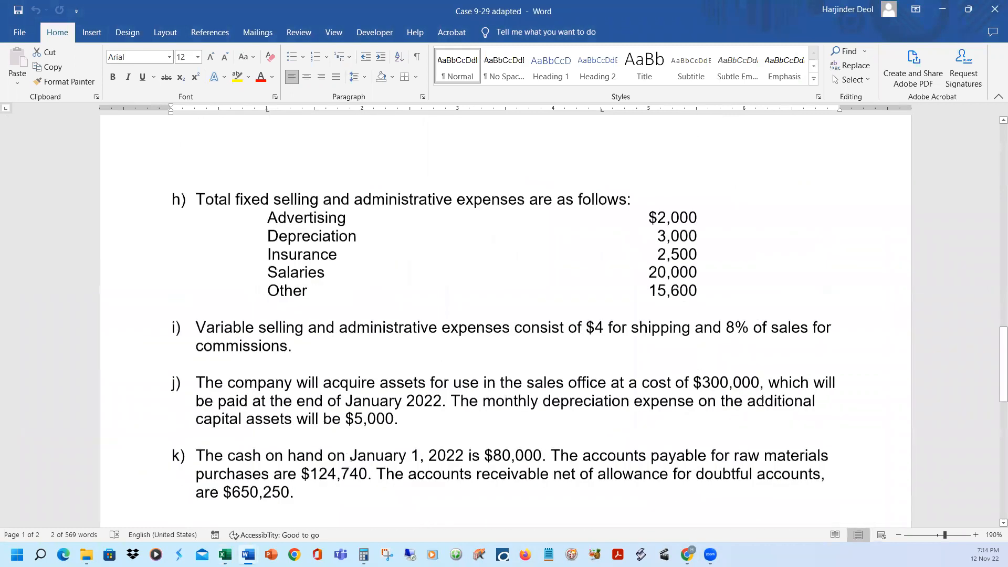
pyautogui.scroll(-3, 762, 401)
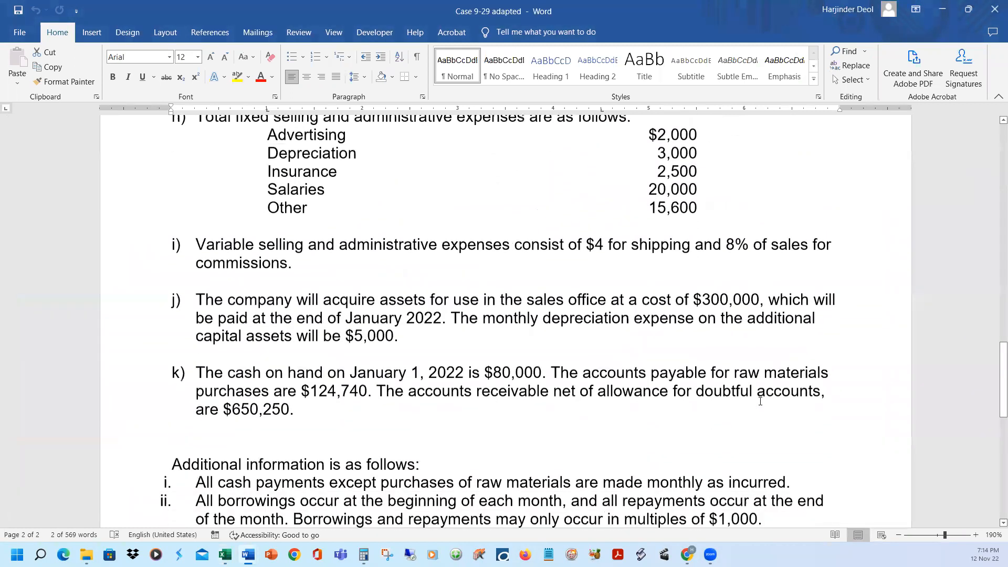
pyautogui.scroll(-1, 760, 401)
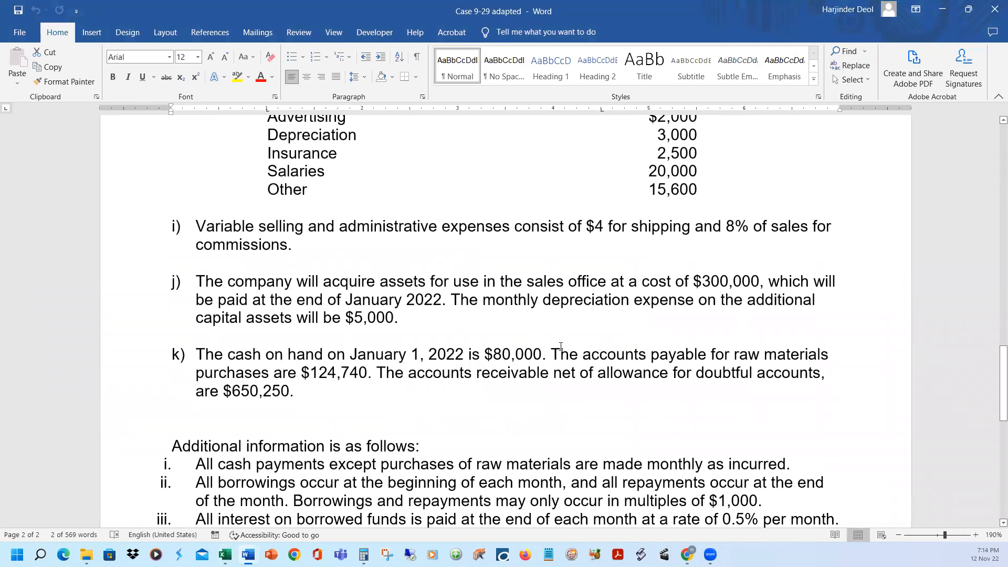
pyautogui.moveTo(552, 353); pyautogui.dragTo(372, 369)
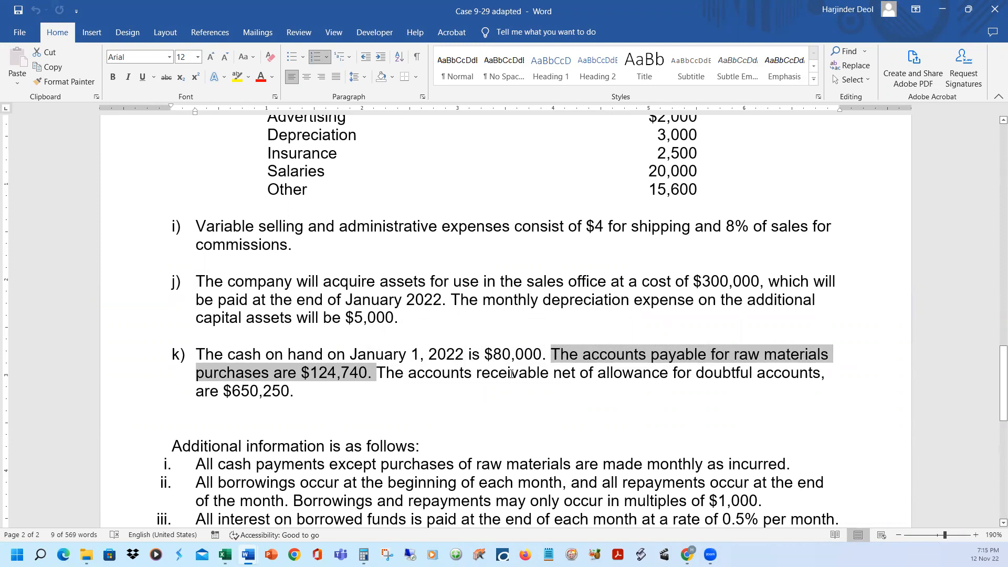
# Return to the Excel solution and enter 124740 in B74 as January's payment for December 2021 purchases
pyautogui.click(940, 8)
pyautogui.press('Up')
pyautogui.write('124740')
pyautogui.hotkey('ctrl', 'Return')
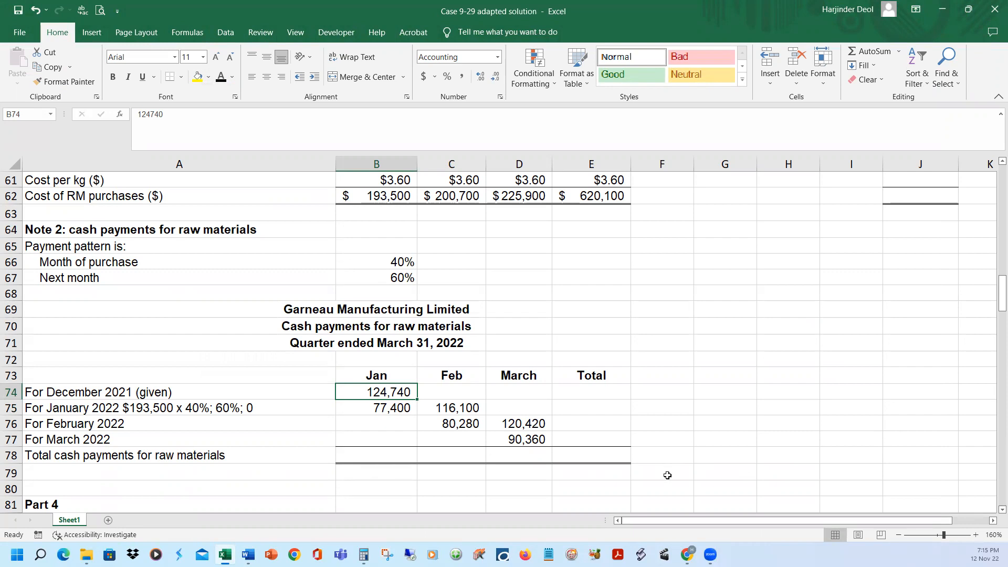
# Reveal January's total cash payments for raw materials in B78 and check its formula, the sum of B74:B77
pyautogui.scroll(-1, 680, 450)
pyautogui.click(387, 406)
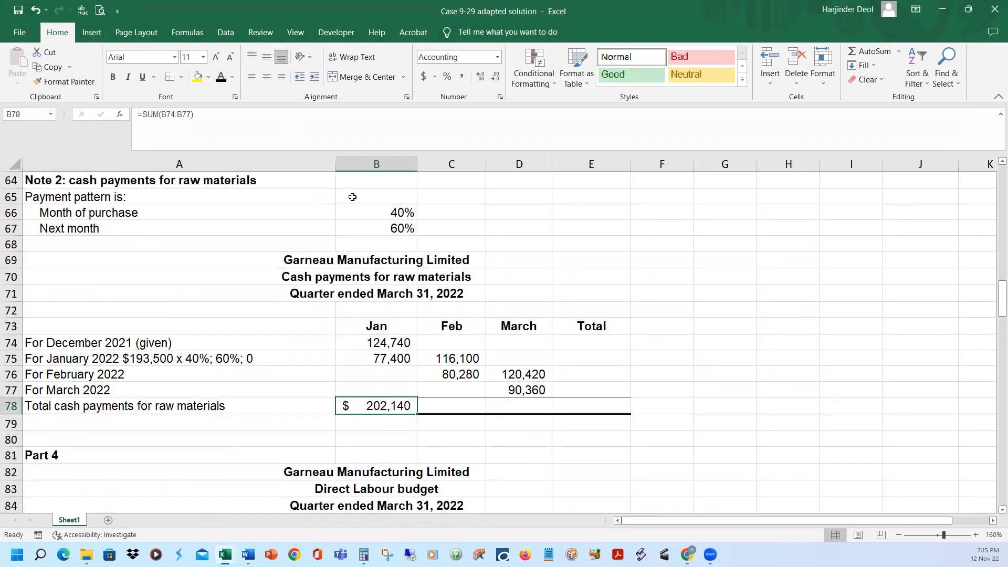
pyautogui.click(316, 121)
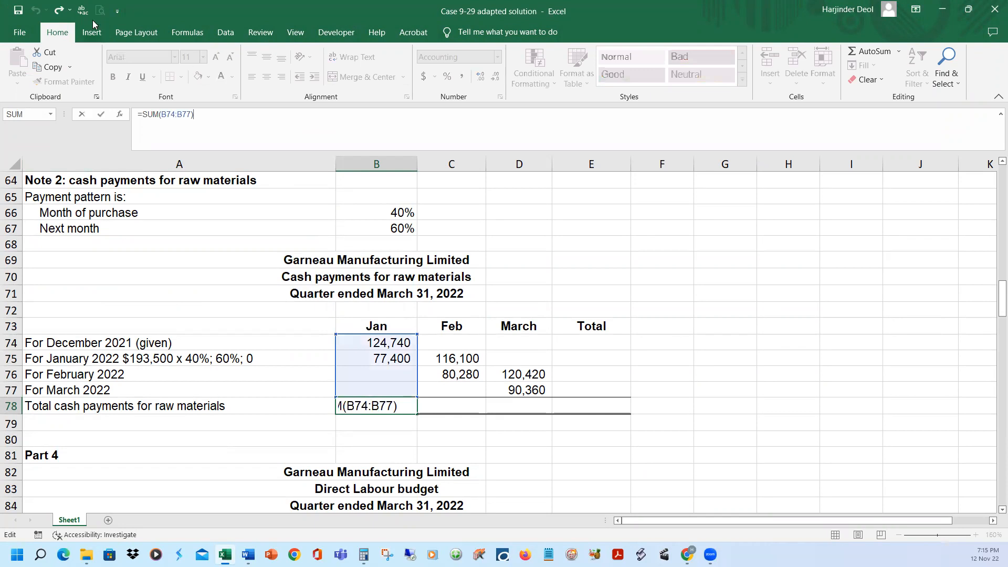
pyautogui.press('Return')
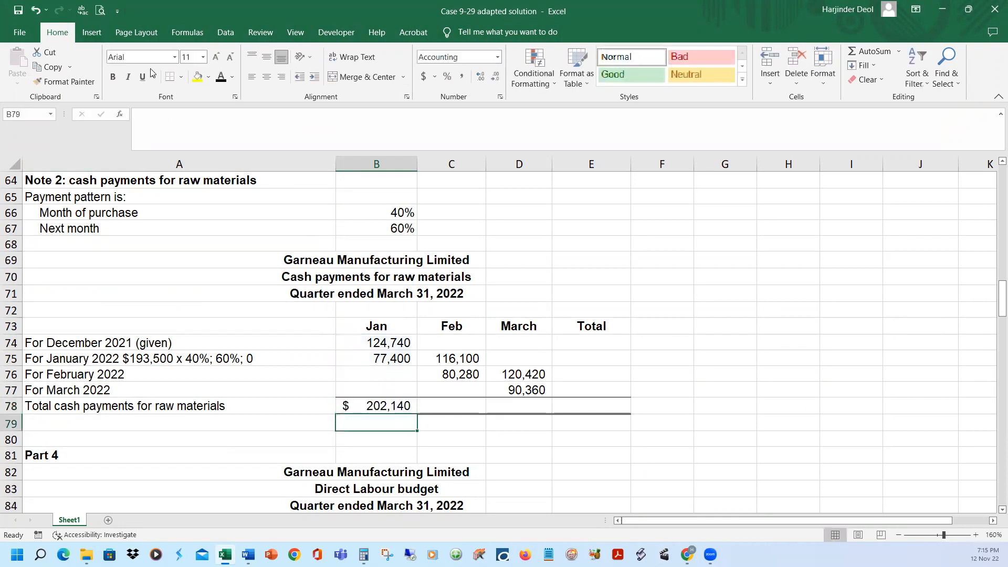
# Reveal the February and March total cash payments for raw materials in C78 and D78
pyautogui.click(449, 408)
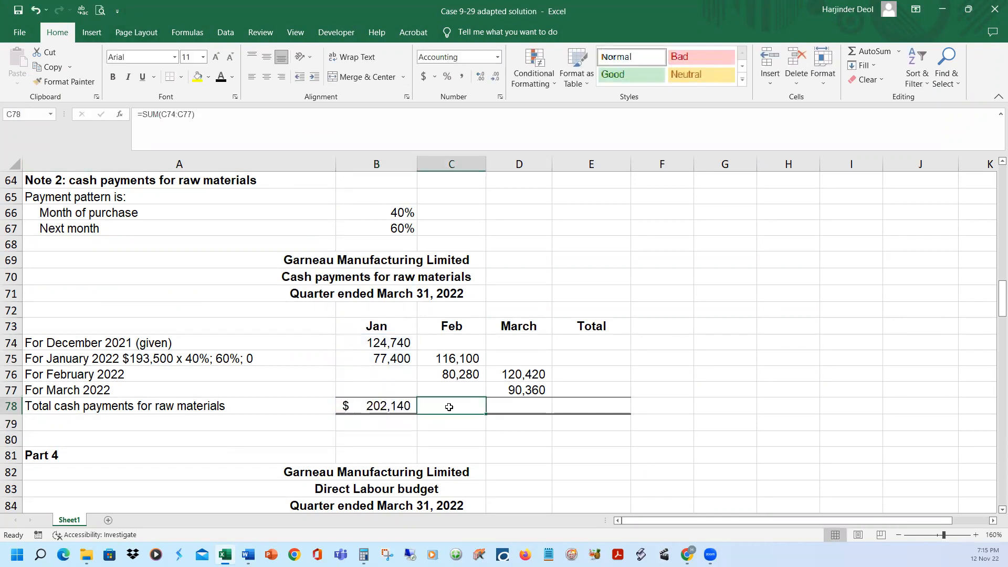
pyautogui.click(221, 76)
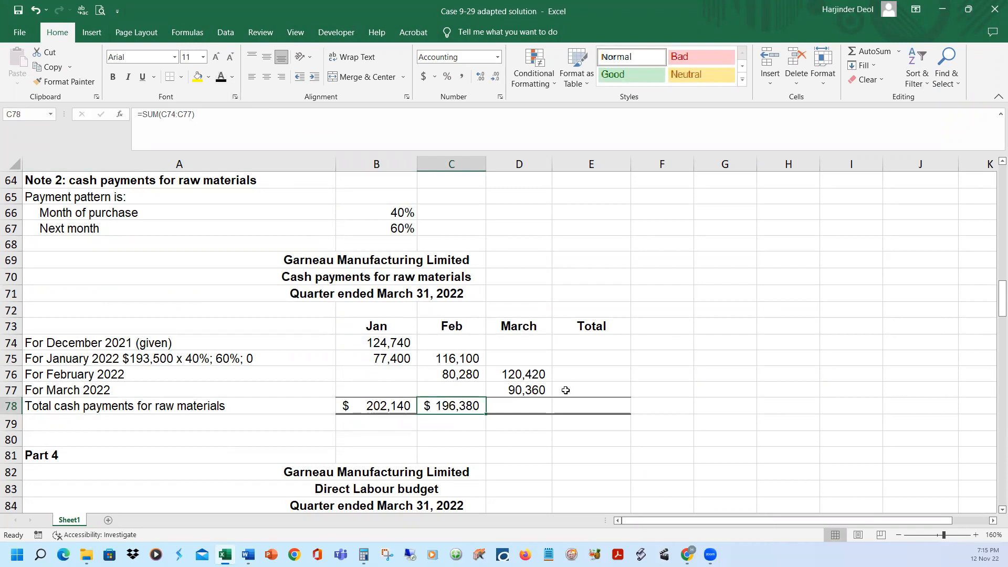
pyautogui.click(527, 405)
pyautogui.click(221, 77)
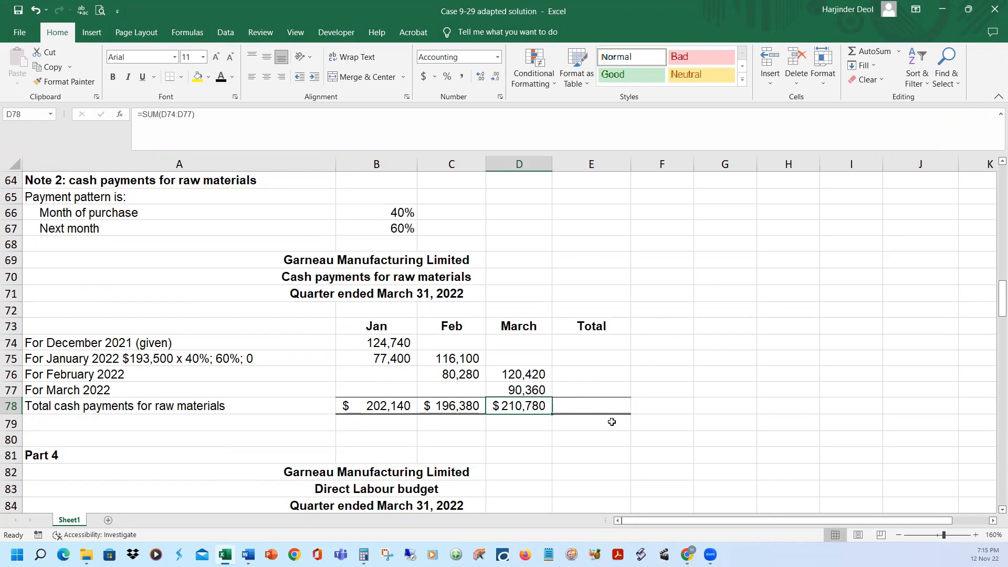
# Reveal the quarter's total cash payments in E78 and the row totals in E74:E77 by setting their font to black
pyautogui.click(605, 405)
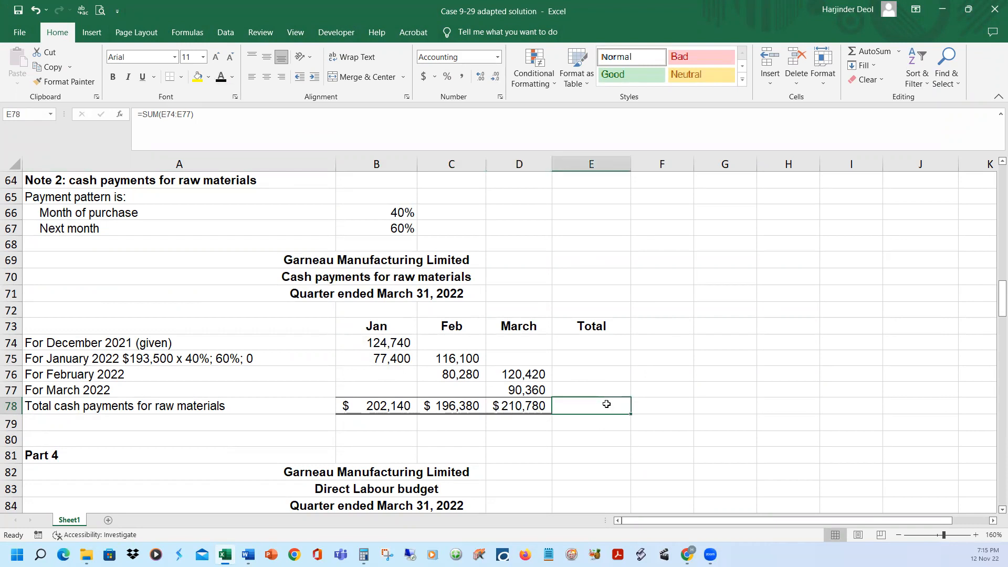
pyautogui.click(221, 77)
pyautogui.moveTo(604, 342); pyautogui.dragTo(596, 390)
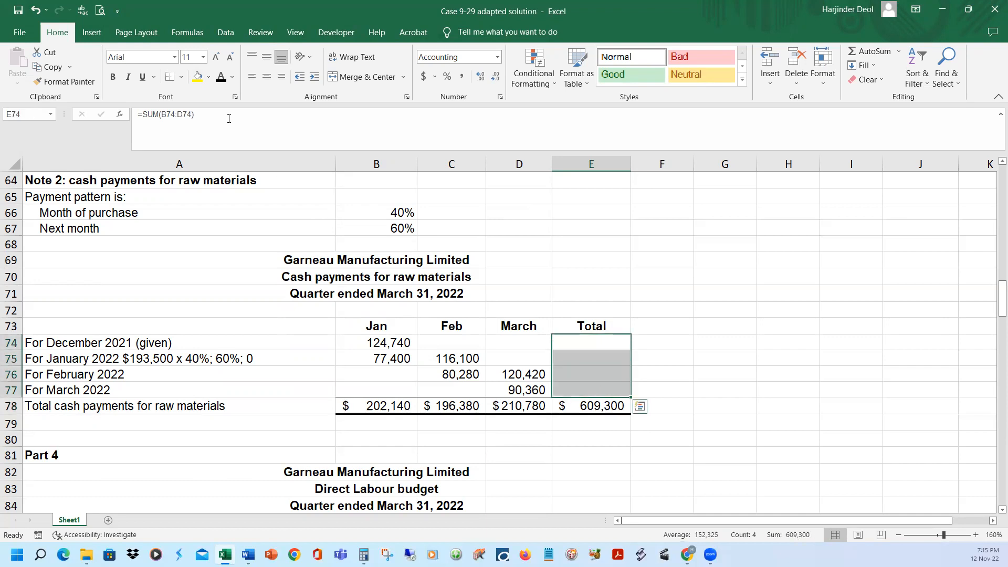
pyautogui.click(223, 78)
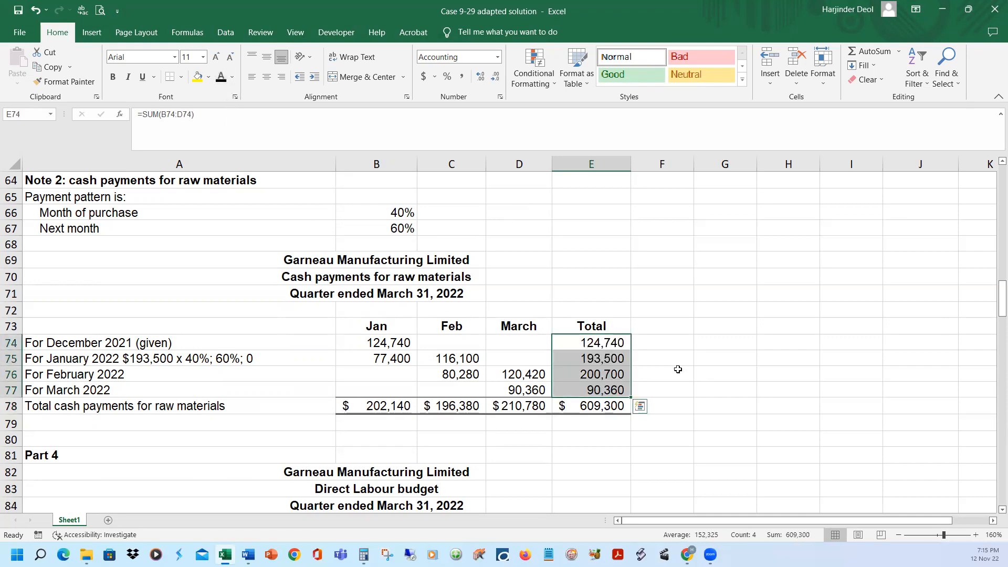
# Check the sum formulas behind the Total column for each purchase month in the raw materials payment schedule, E74 to E77
pyautogui.click(601, 344)
pyautogui.click(295, 119)
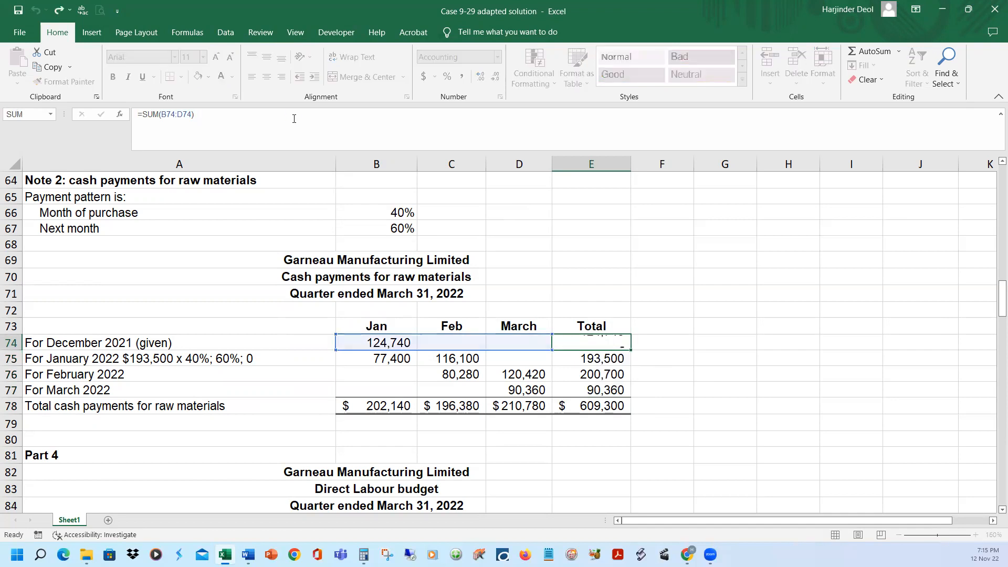
pyautogui.press('Return')
pyautogui.click(293, 118)
pyautogui.press('Return')
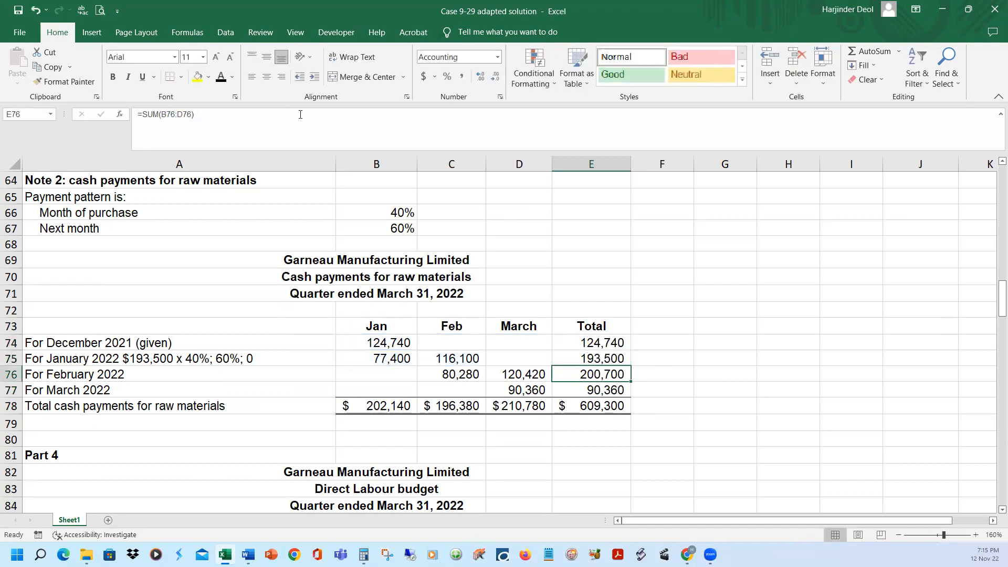
pyautogui.click(300, 115)
pyautogui.press('Return')
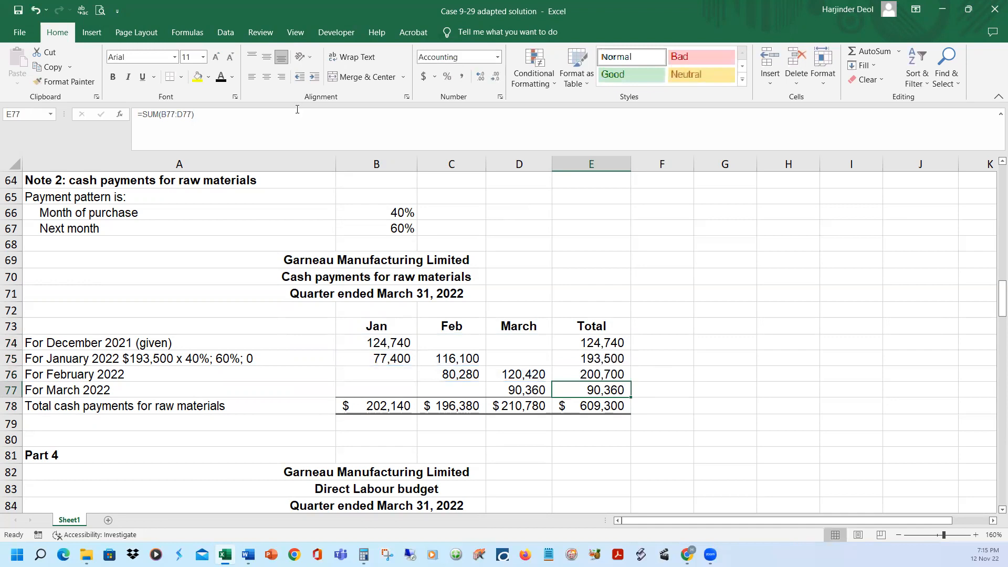
pyautogui.click(719, 378)
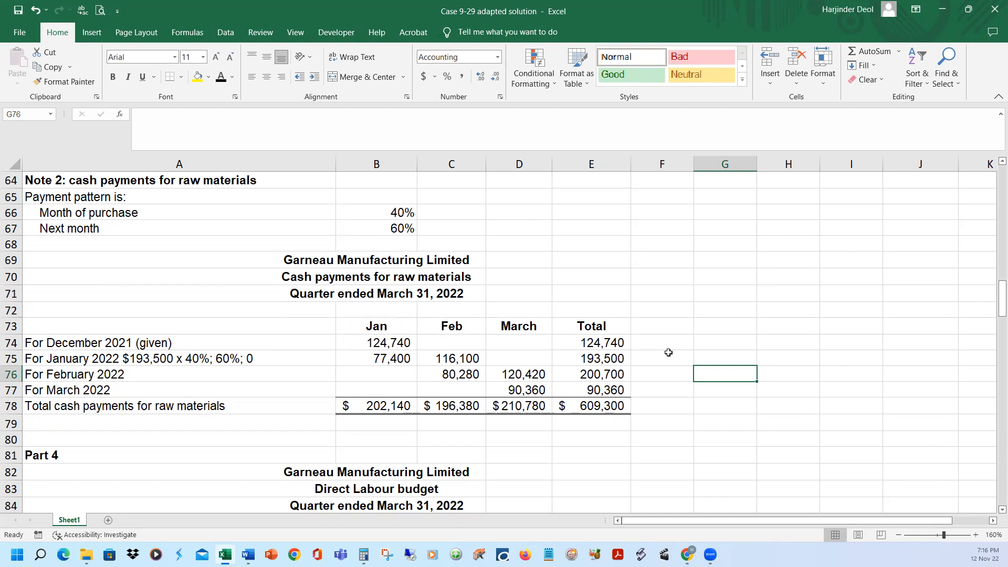
# Look over the blank Part 4 direct labour budget, and find item d) on labour-hours and wage rate in the Word case document
pyautogui.scroll(-2, 666, 355)
pyautogui.scroll(-2, 668, 355)
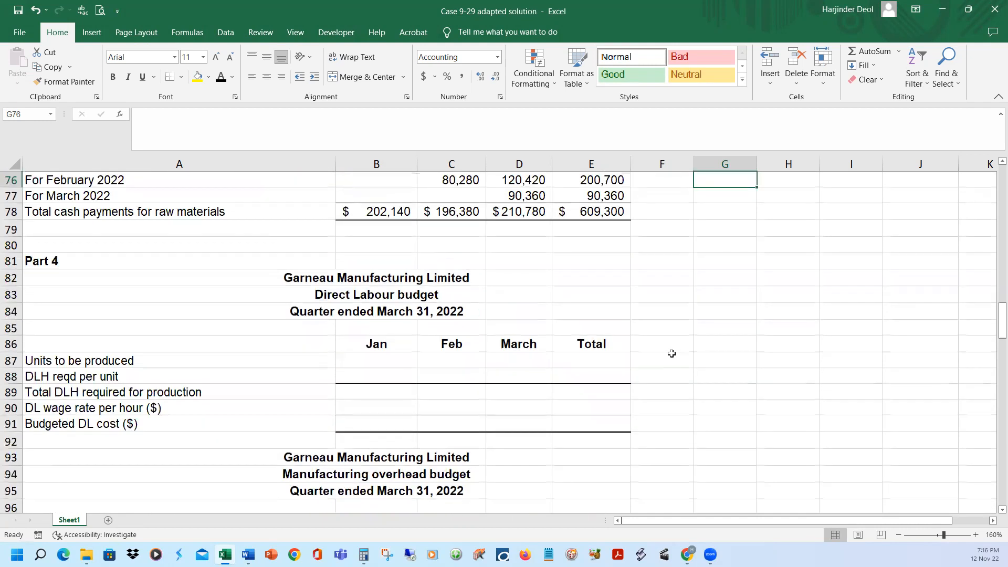
pyautogui.moveTo(248, 555)
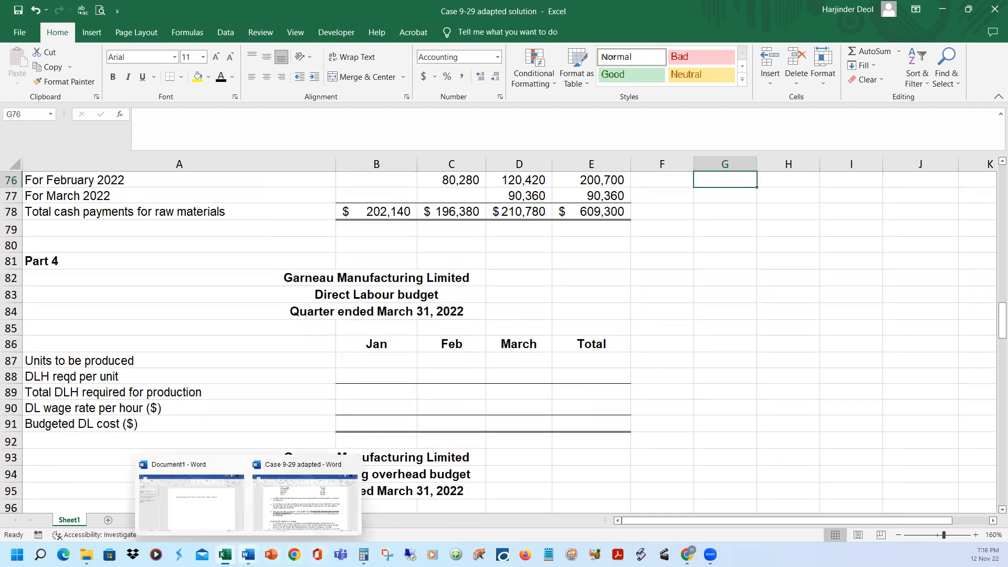
pyautogui.click(292, 525)
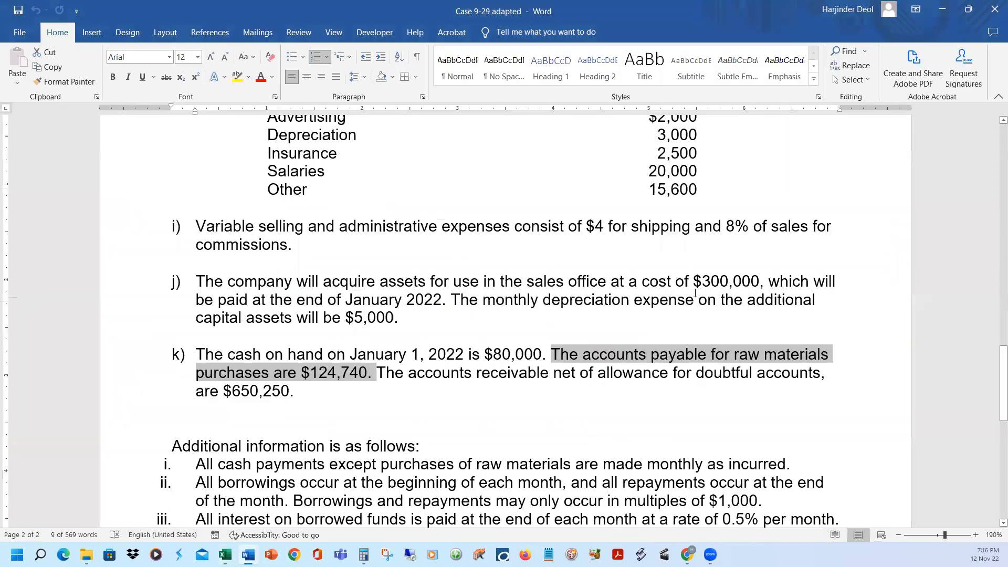
pyautogui.click(710, 310)
pyautogui.scroll(10, 710, 310)
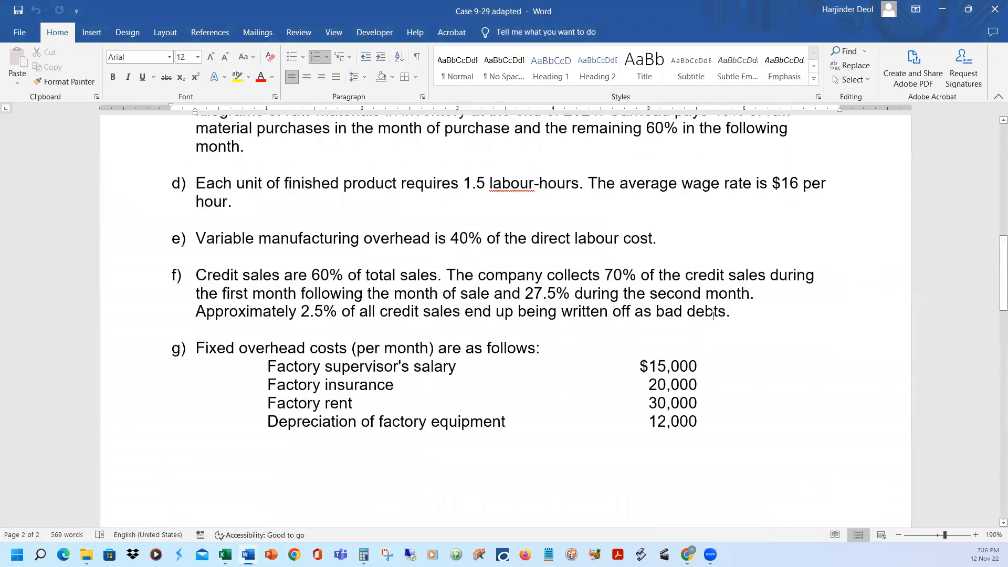
pyautogui.scroll(4, 711, 316)
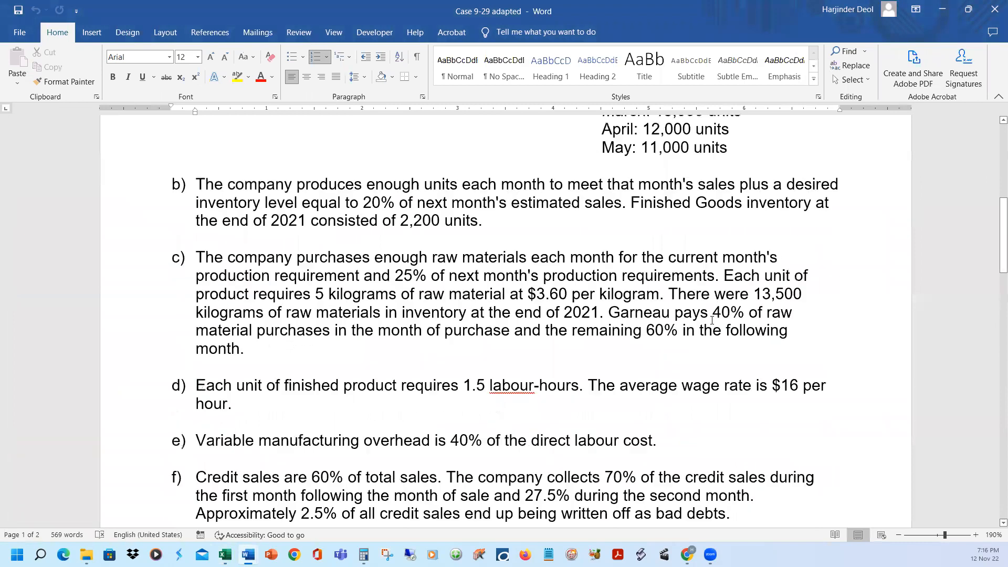
pyautogui.scroll(-3, 712, 326)
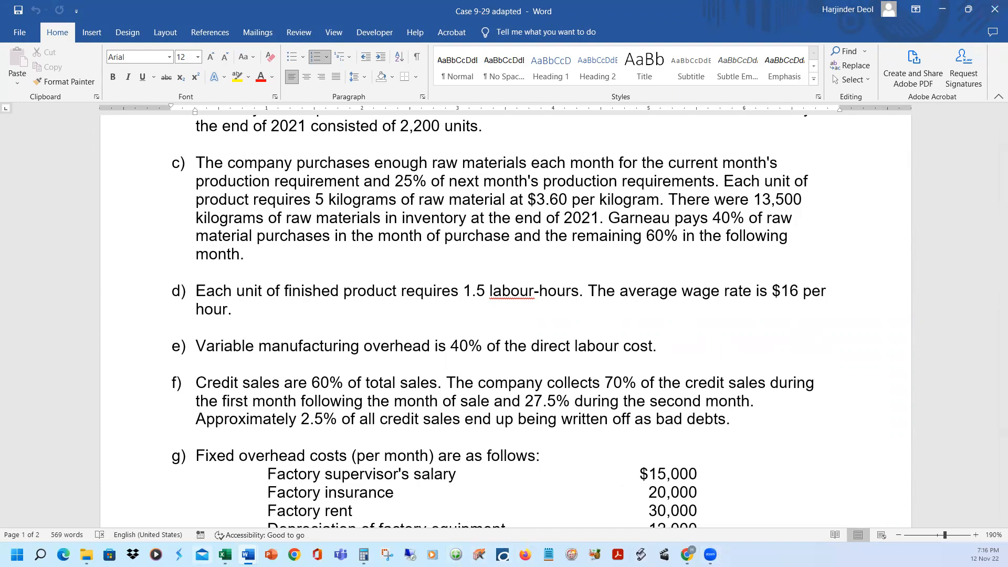
# Return to the Excel solution, reveal the units to be produced in row 87 and compare them with the Part 2 production budget
pyautogui.click(225, 555)
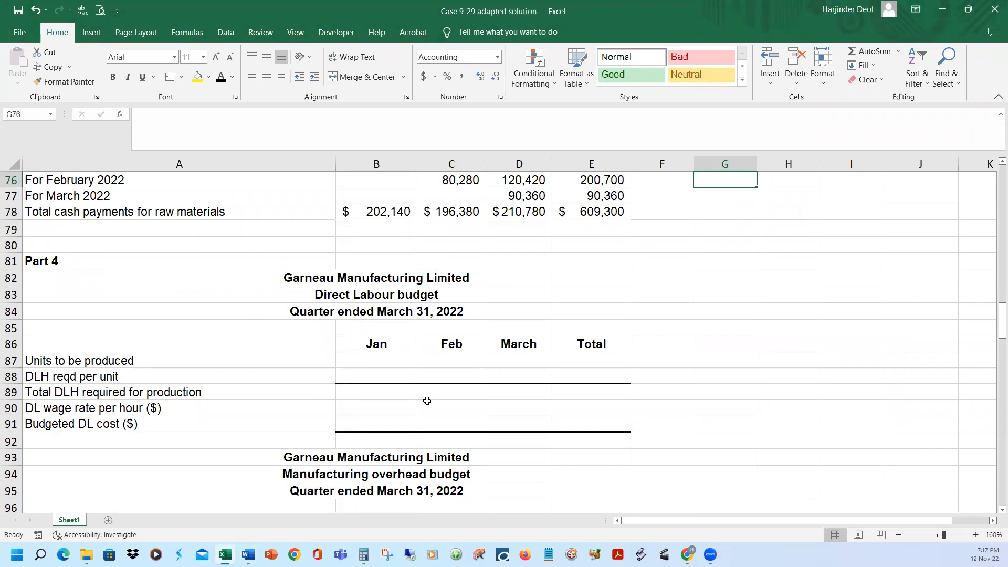
pyautogui.click(8, 361)
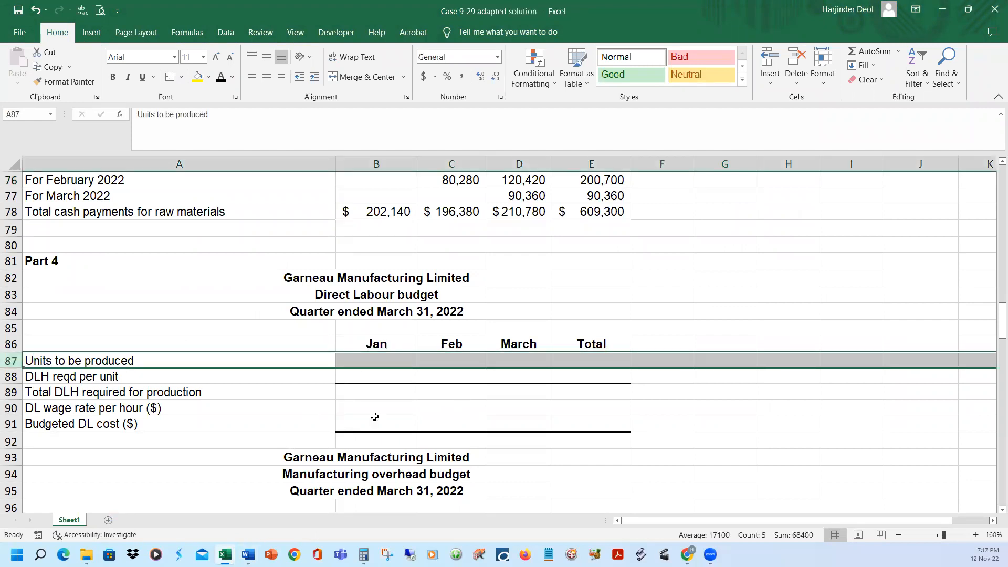
pyautogui.click(221, 77)
pyautogui.scroll(7, 682, 344)
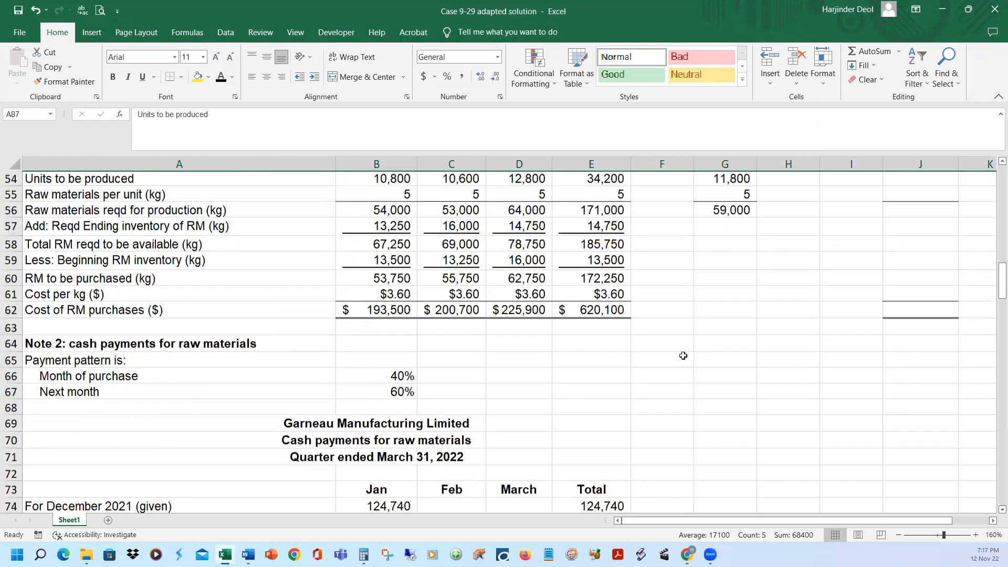
pyautogui.scroll(7, 683, 355)
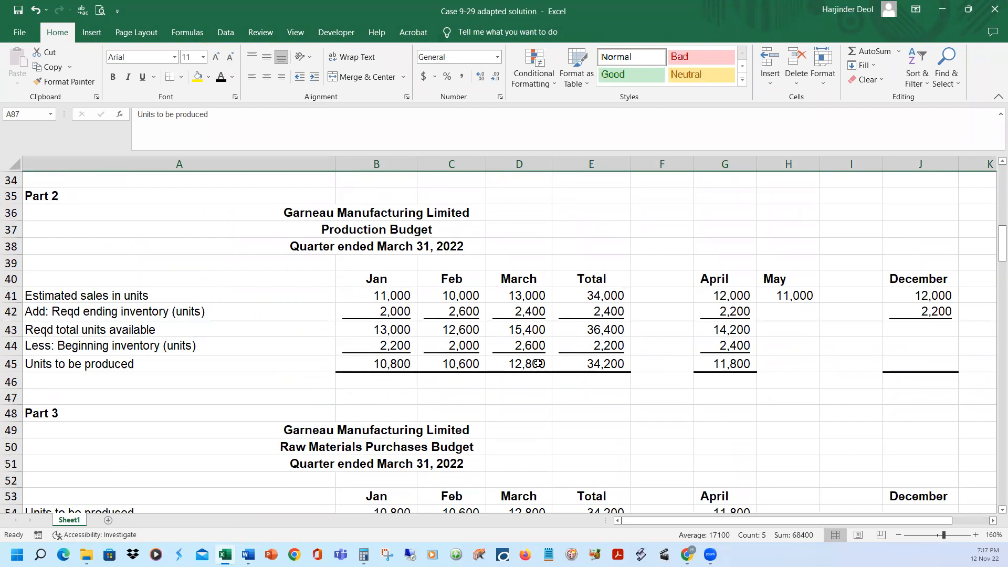
pyautogui.scroll(-5, 547, 415)
pyautogui.scroll(-1, 547, 417)
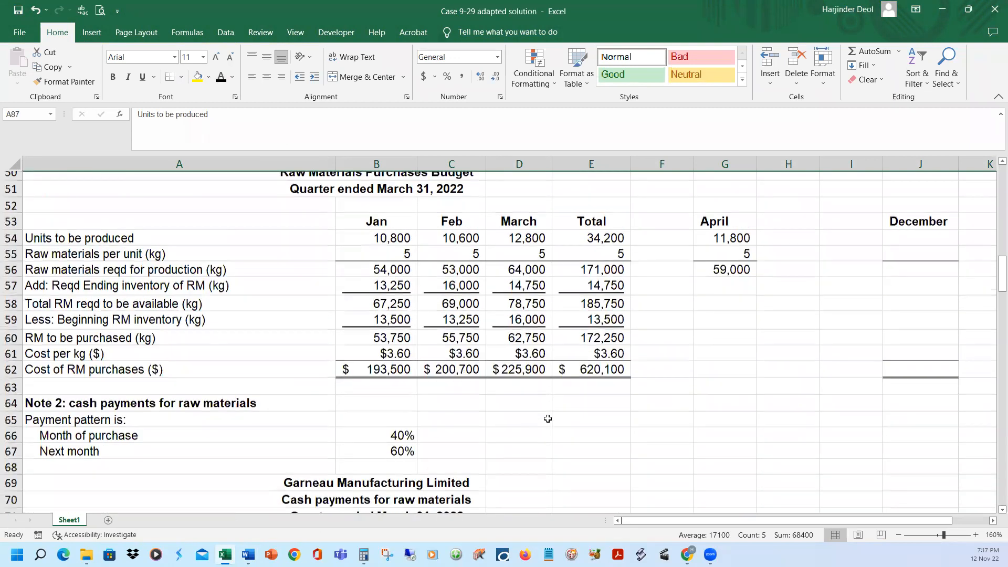
pyautogui.scroll(-8, 548, 416)
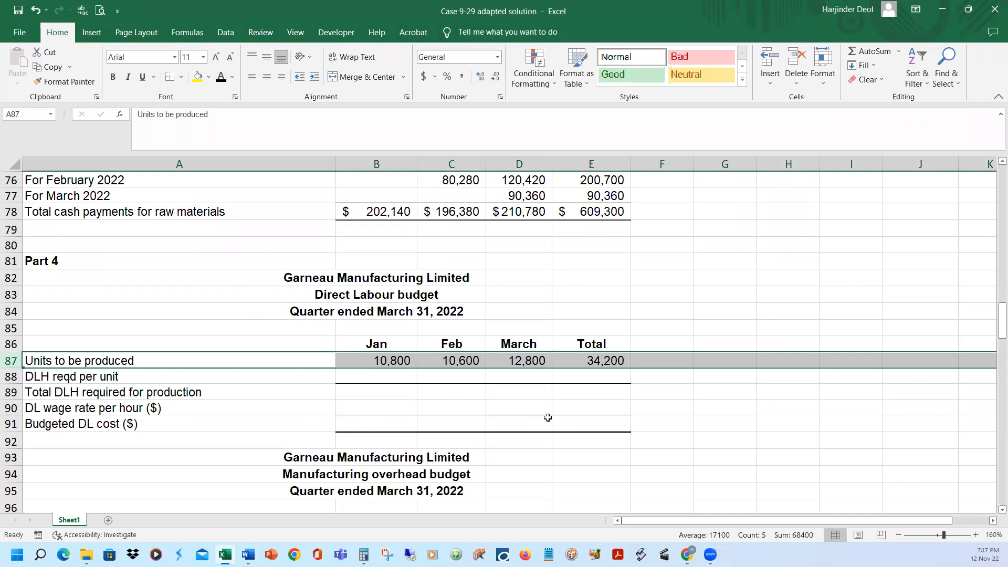
# Reveal the direct labour hours required per unit in row 88 and the total DLH required for production in B89:E89
pyautogui.click(11, 376)
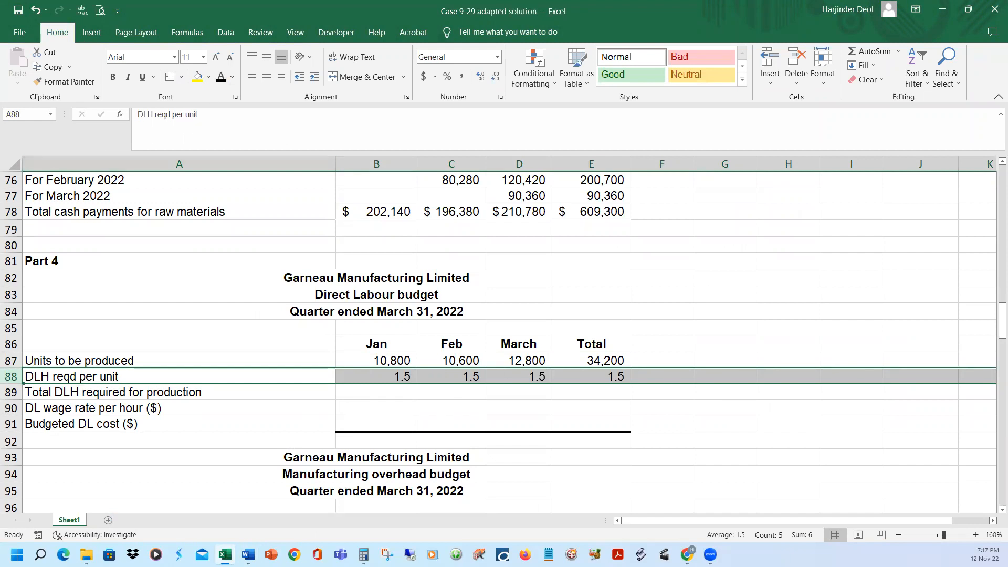
pyautogui.click(404, 360)
pyautogui.click(395, 393)
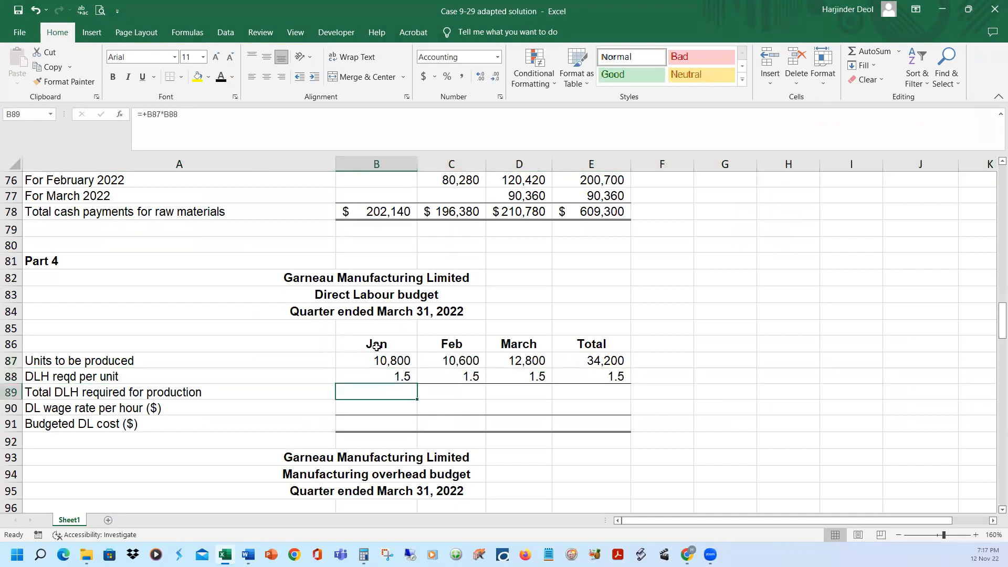
pyautogui.click(219, 77)
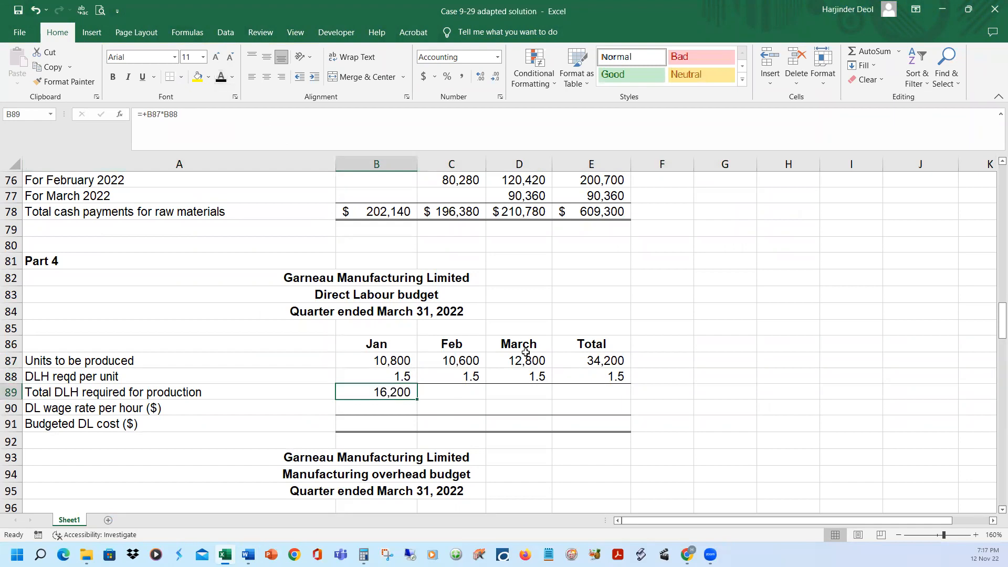
pyautogui.click(471, 394)
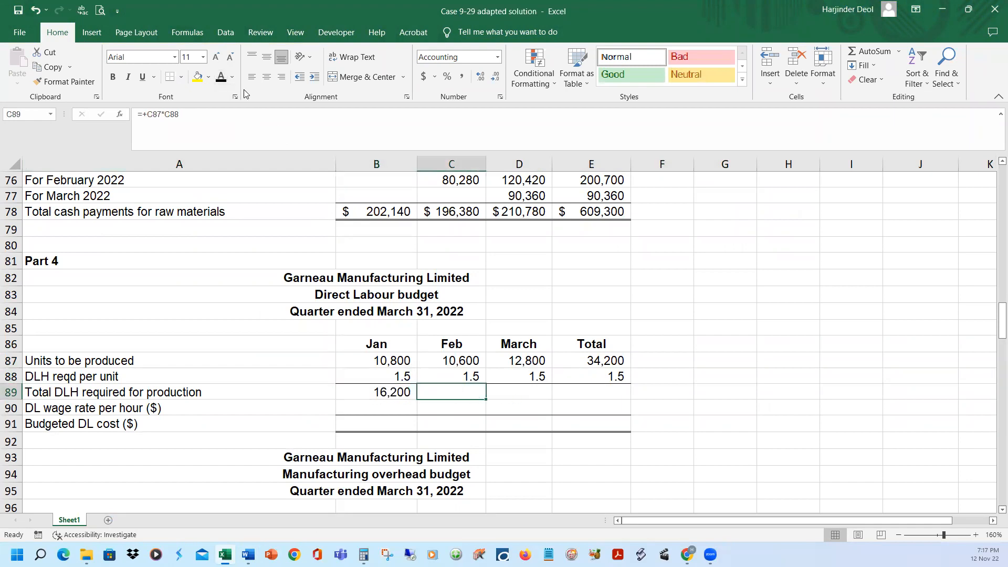
pyautogui.click(220, 77)
pyautogui.moveTo(549, 394); pyautogui.dragTo(593, 394)
pyautogui.click(220, 77)
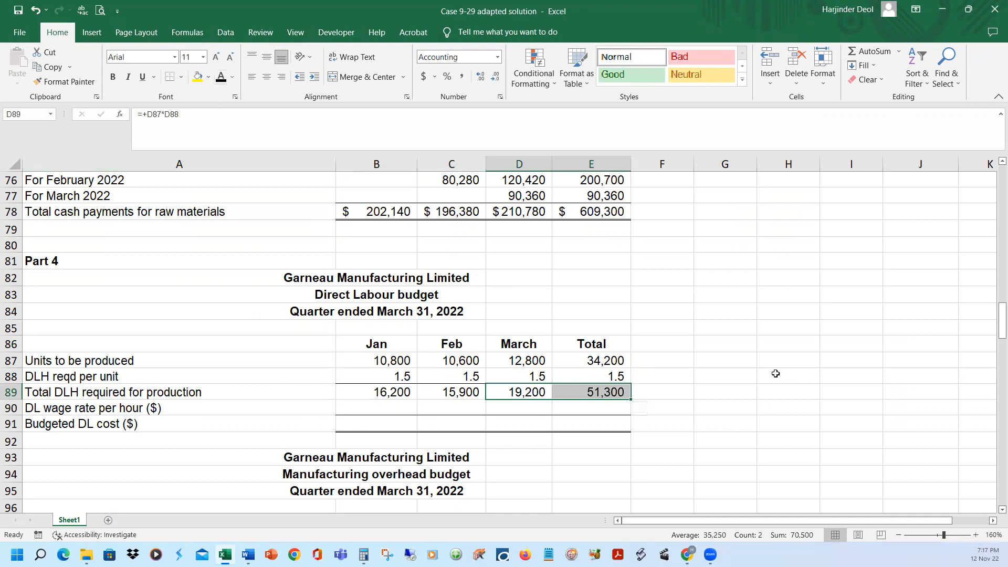
pyautogui.click(743, 359)
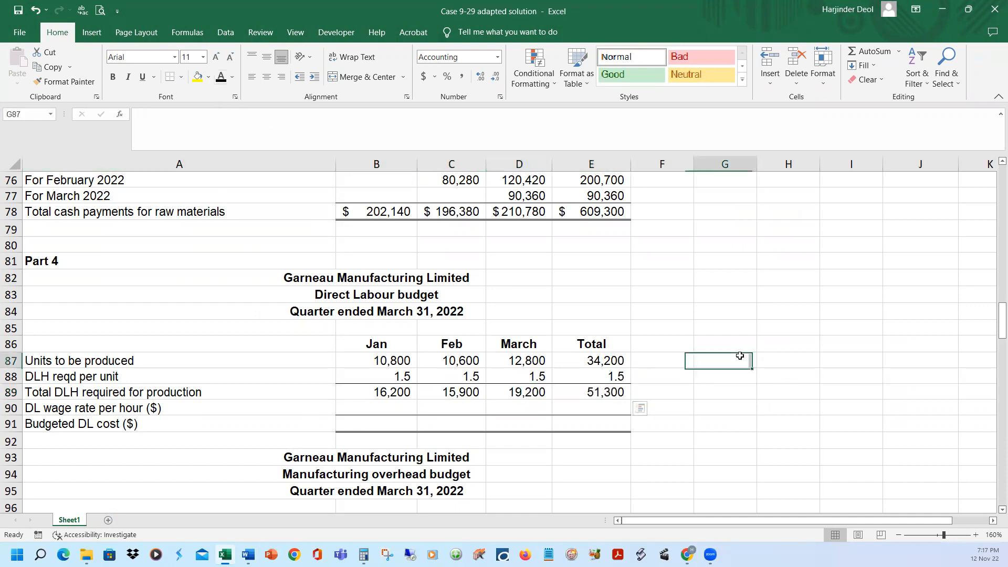
# Reveal the direct labour wage rate per hour in row 90 and the budgeted direct labour cost in row 91
pyautogui.click(13, 408)
pyautogui.click(221, 77)
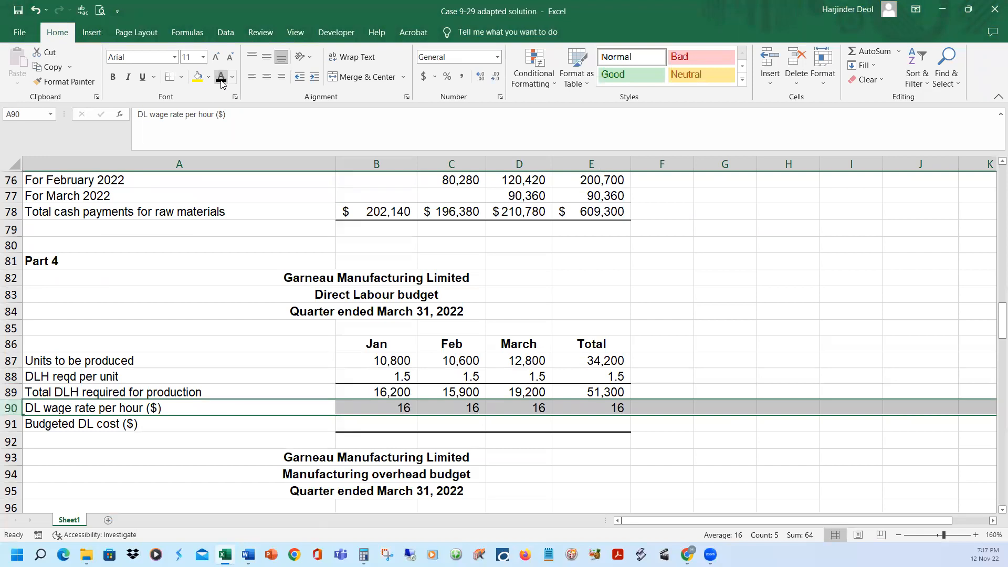
pyautogui.click(394, 390)
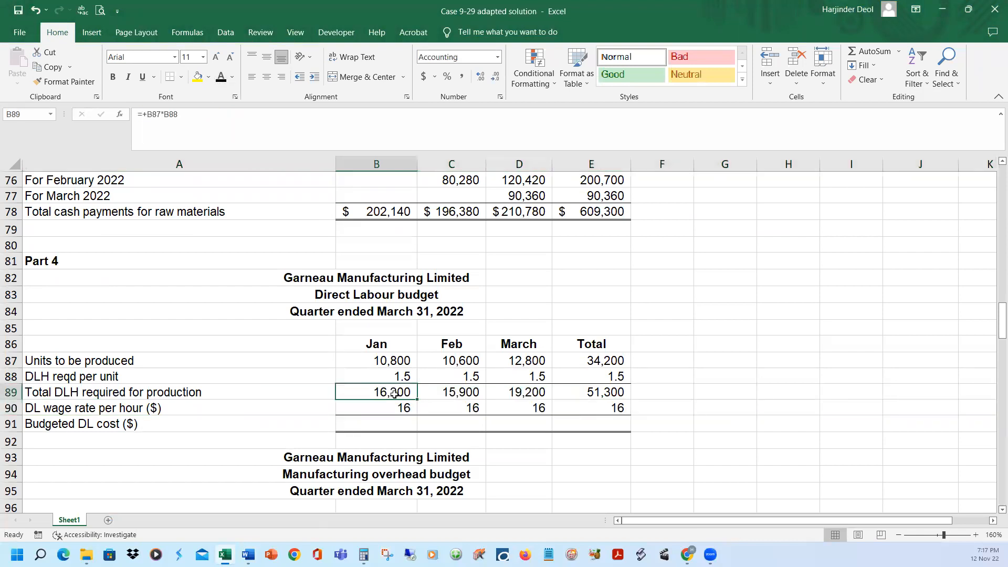
pyautogui.click(394, 409)
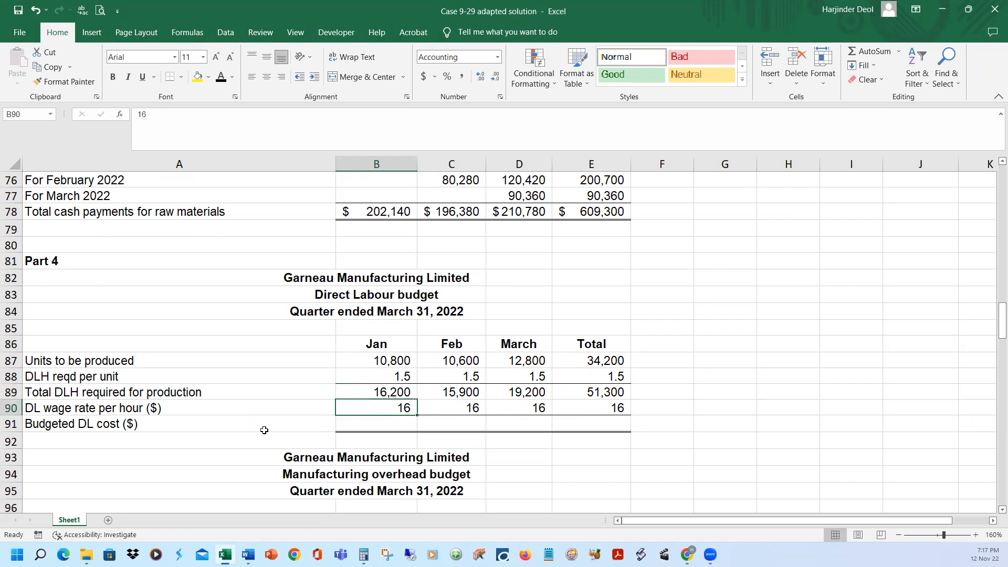
pyautogui.click(17, 426)
pyautogui.click(221, 76)
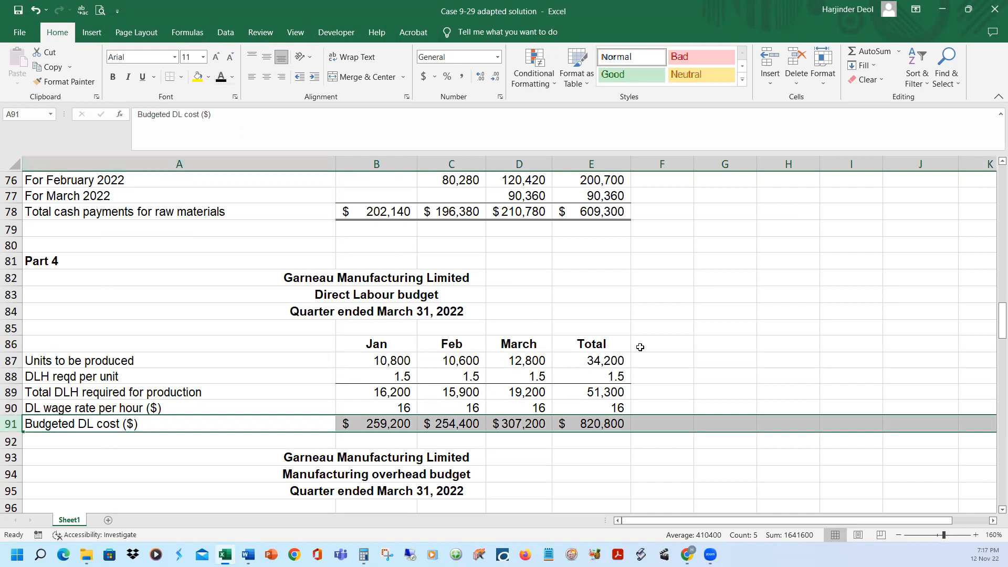
pyautogui.click(683, 344)
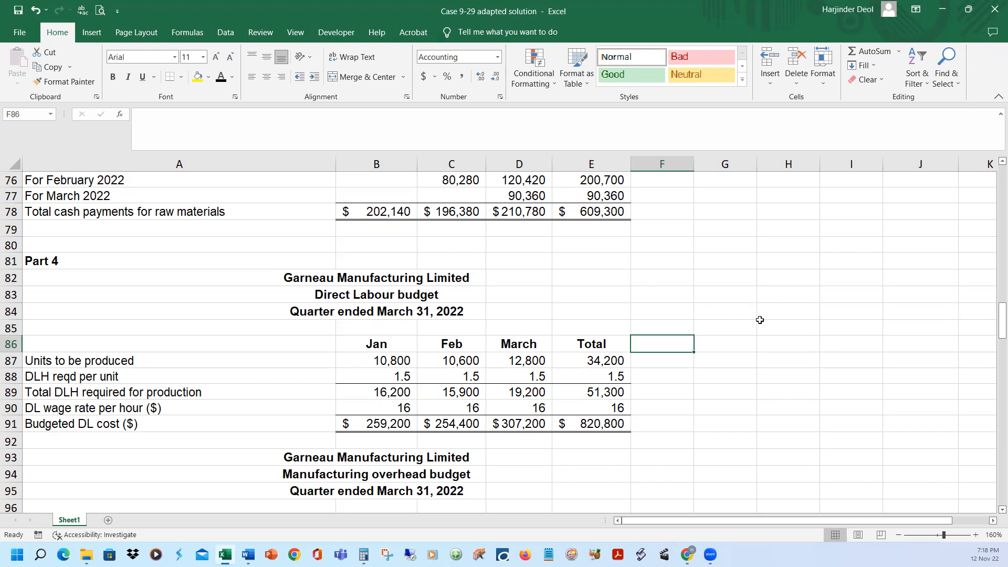
# Look over the blank manufacturing overhead budget, then highlight item e) on variable manufacturing overhead in the Word case document
pyautogui.scroll(-3, 760, 324)
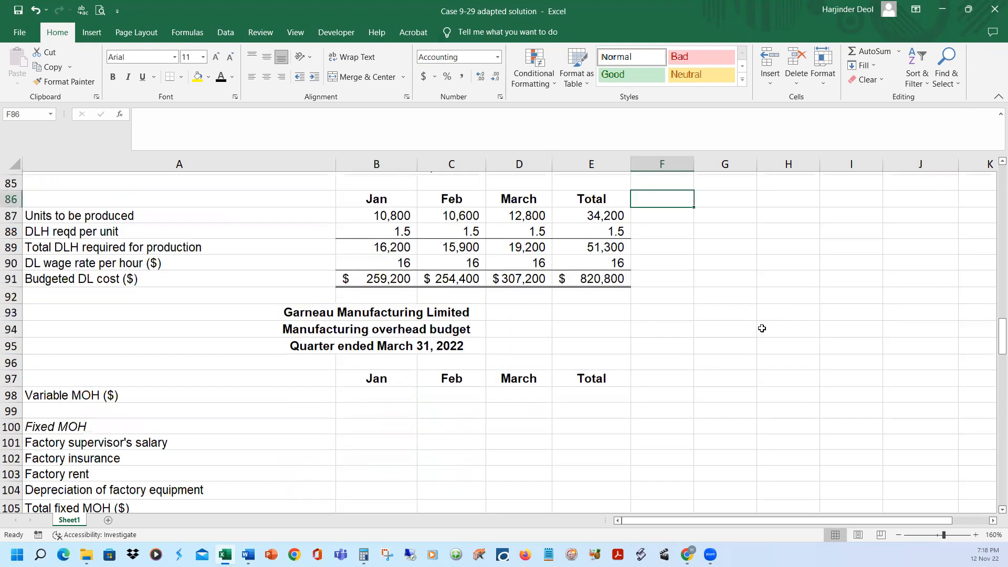
pyautogui.scroll(-3, 762, 329)
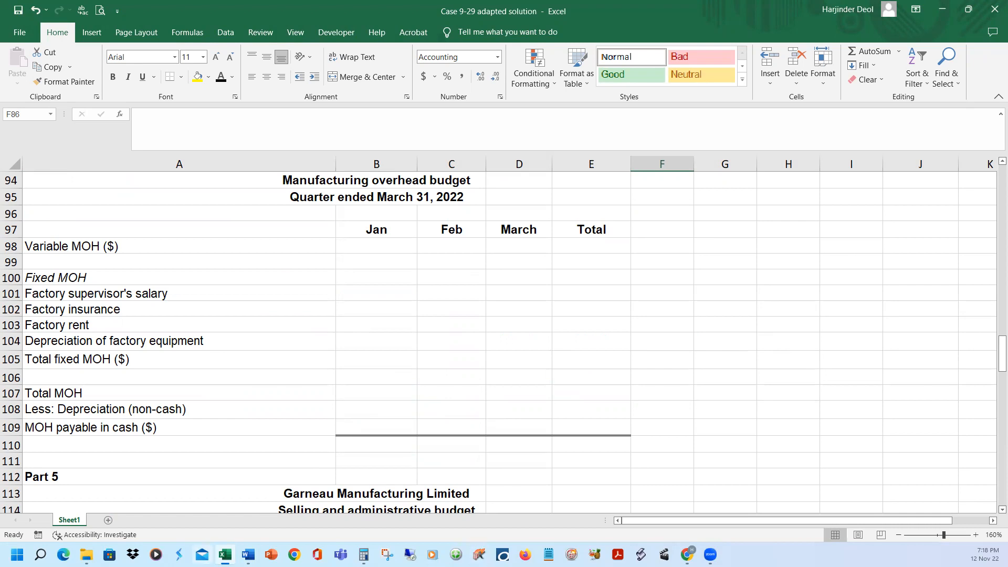
pyautogui.moveTo(248, 555)
pyautogui.click(328, 512)
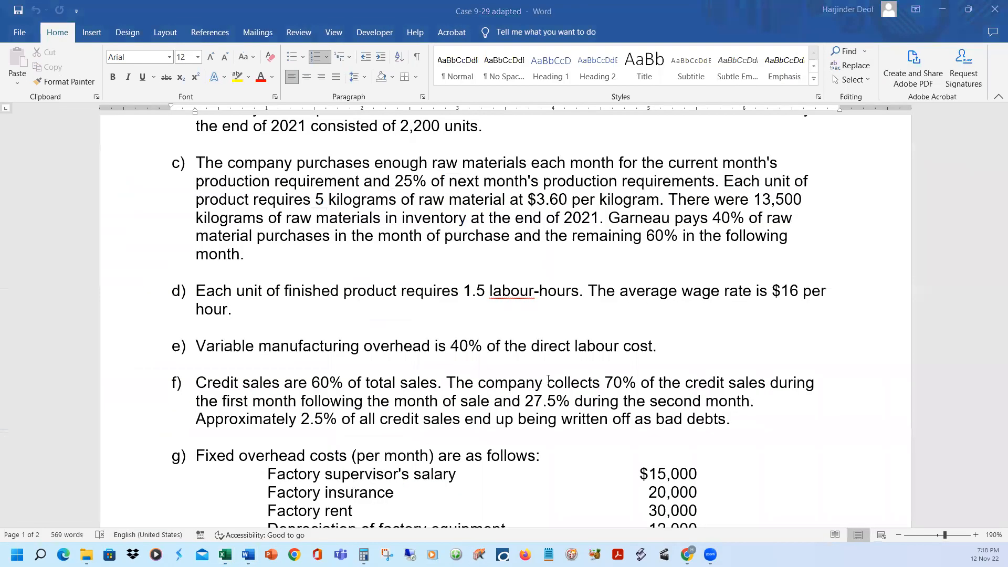
pyautogui.click(137, 358)
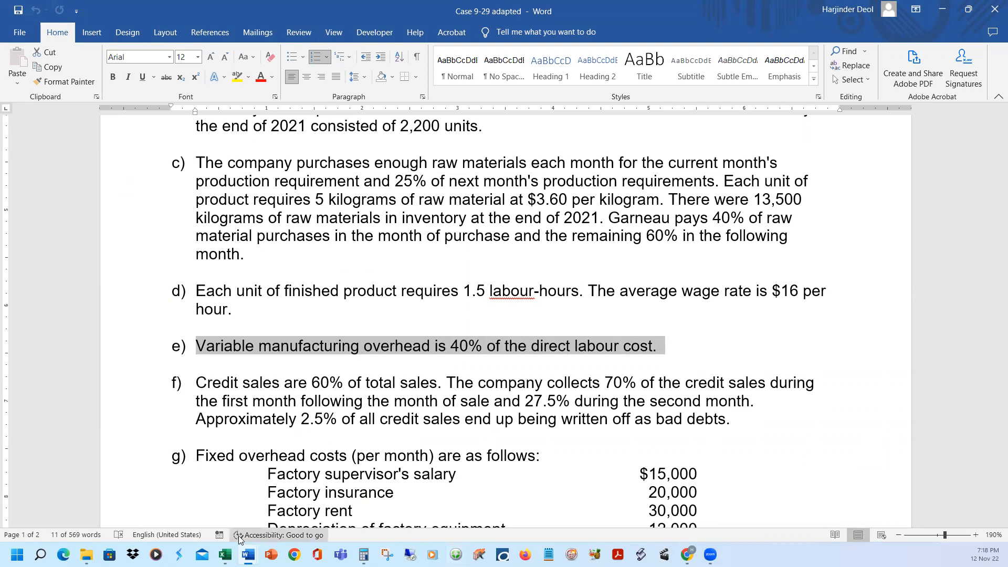
# Return to the Excel solution and reveal the variable MOH at 40% of DL cost in row 98
pyautogui.click(225, 555)
pyautogui.scroll(4, 171, 398)
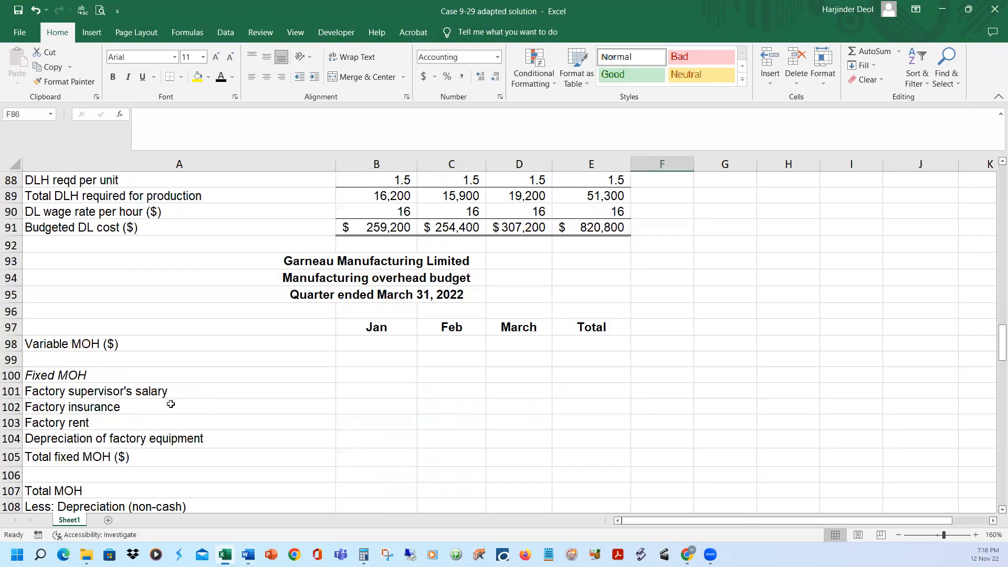
pyautogui.click(11, 326)
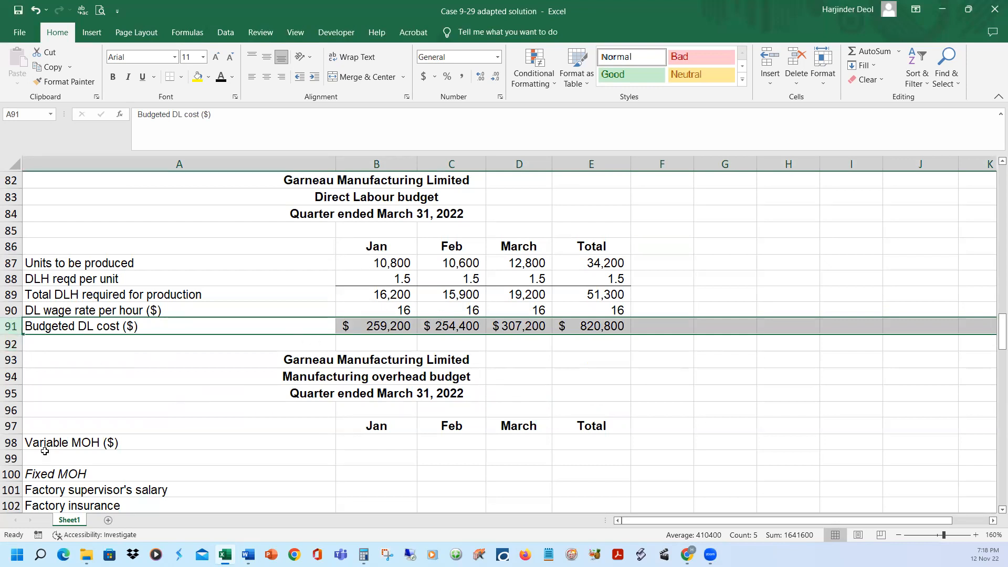
pyautogui.click(12, 442)
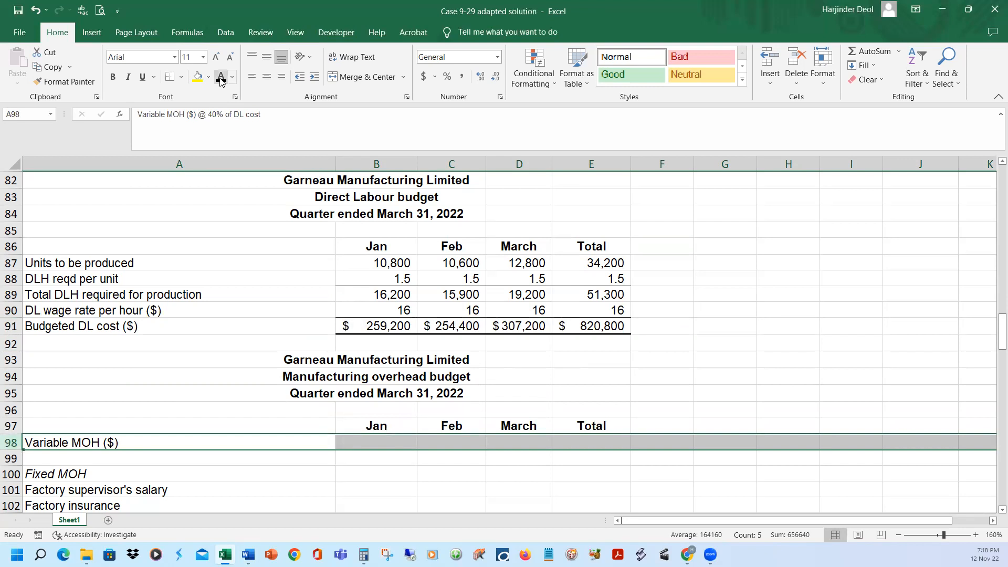
pyautogui.click(715, 418)
pyautogui.click(708, 429)
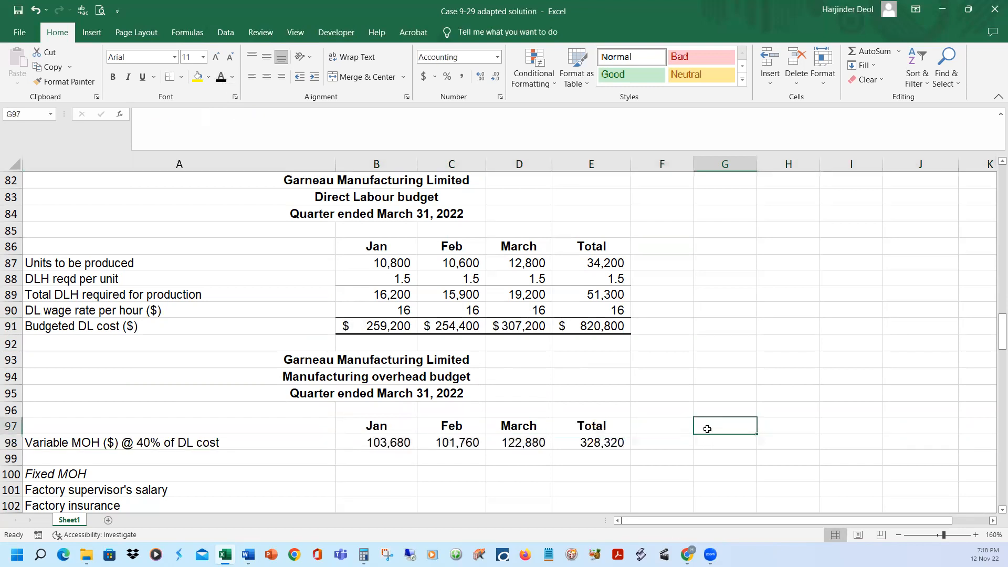
# Check the January and February variable MOH formulas in B98 and C98 against the budgeted DL cost in row 91
pyautogui.click(394, 446)
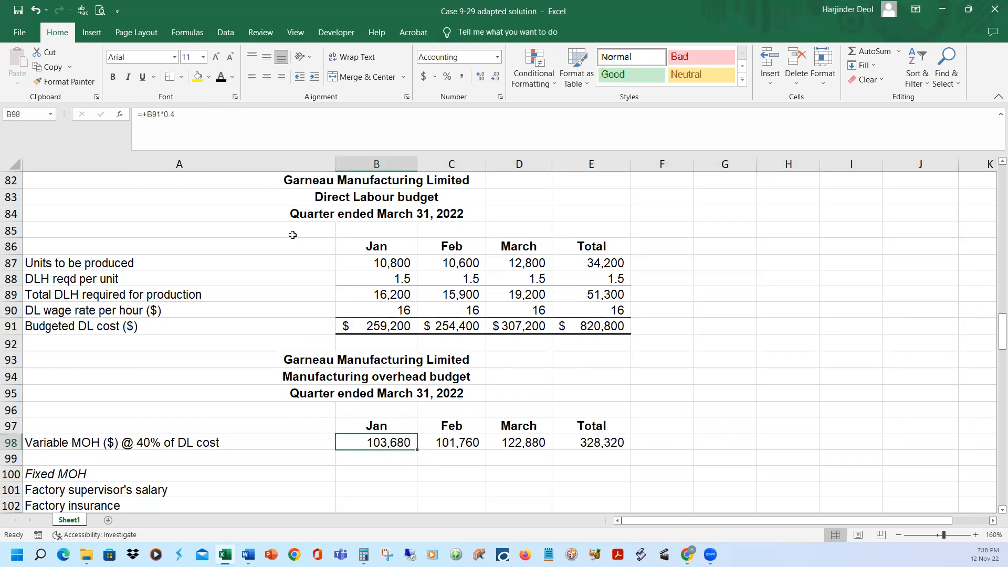
pyautogui.click(282, 125)
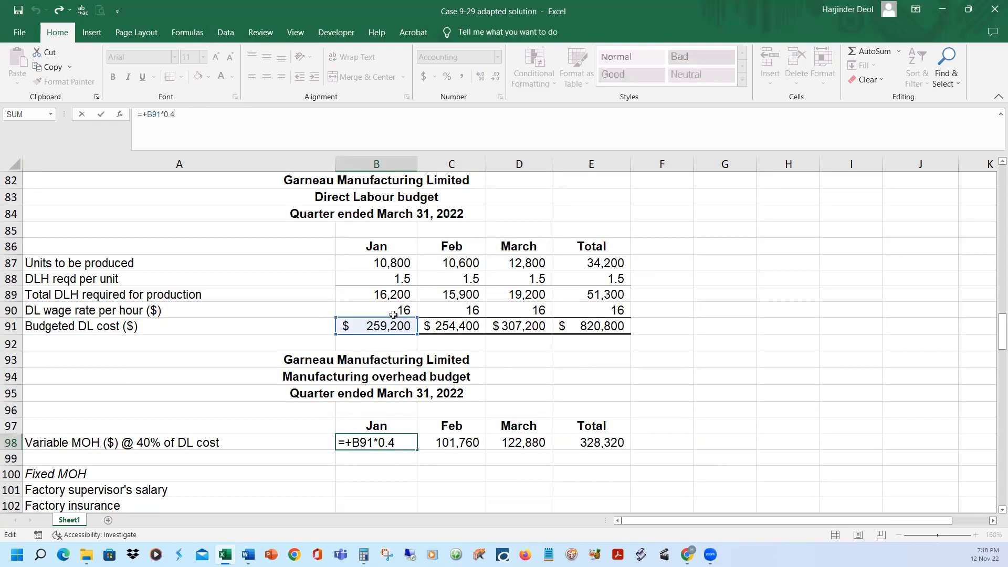
pyautogui.press('Return')
pyautogui.click(475, 443)
pyautogui.click(358, 125)
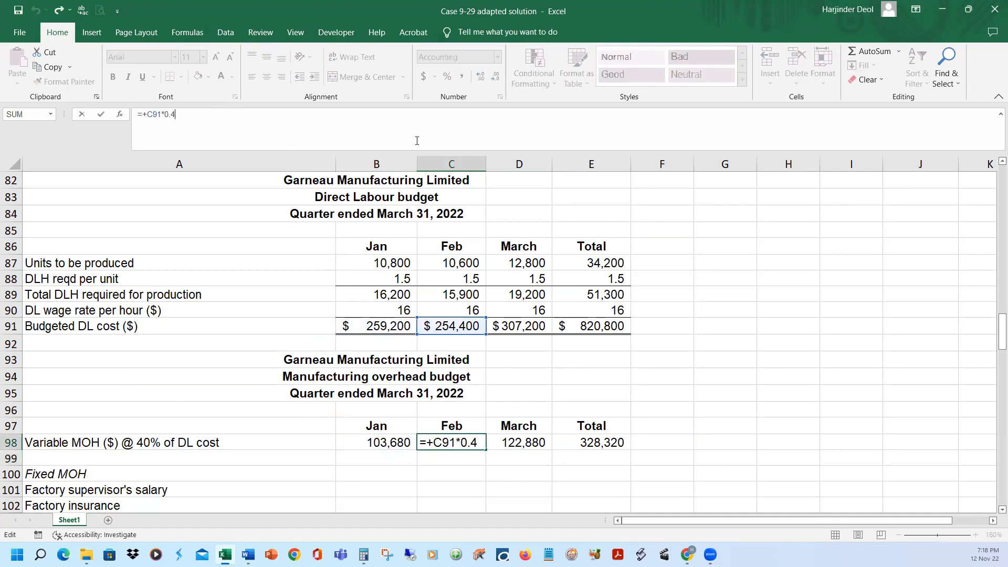
pyautogui.press('Return')
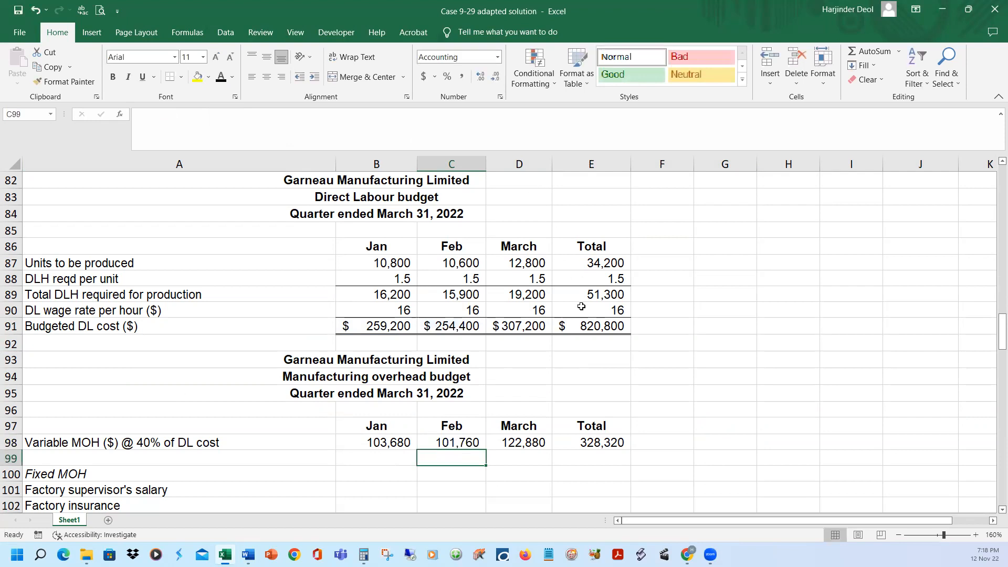
pyautogui.click(682, 339)
# Switch to the Word case document and highlight each monthly fixed overhead cost under item g), from supervisor's salary to depreciation
pyautogui.scroll(-2, 746, 338)
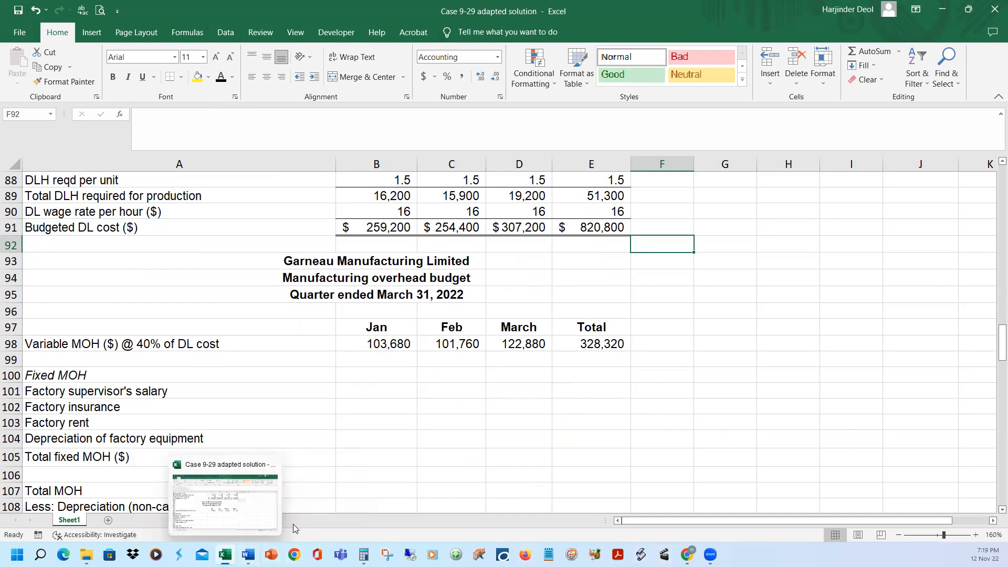
pyautogui.click(249, 555)
pyautogui.click(297, 506)
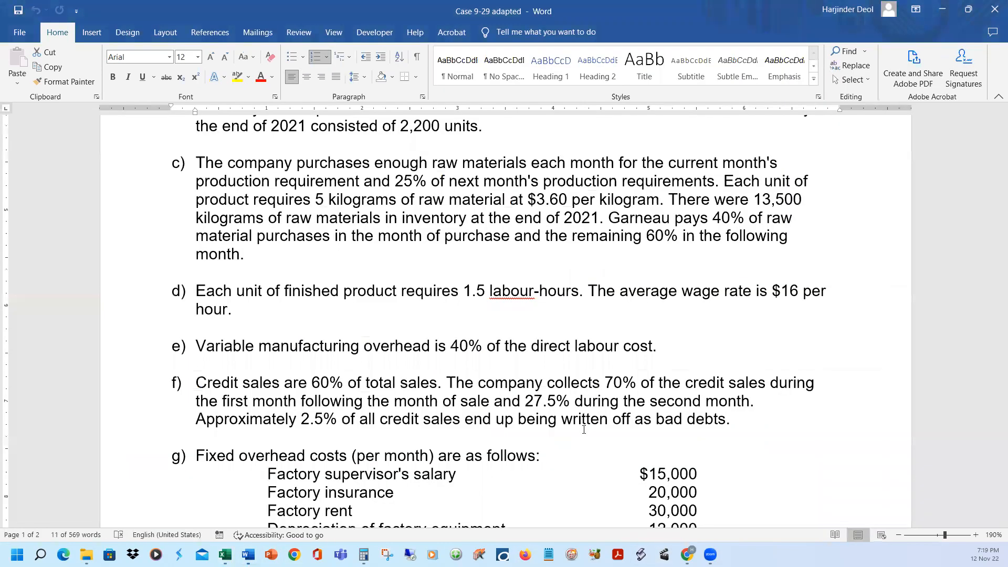
pyautogui.scroll(-3, 582, 424)
pyautogui.scroll(-3, 251, 232)
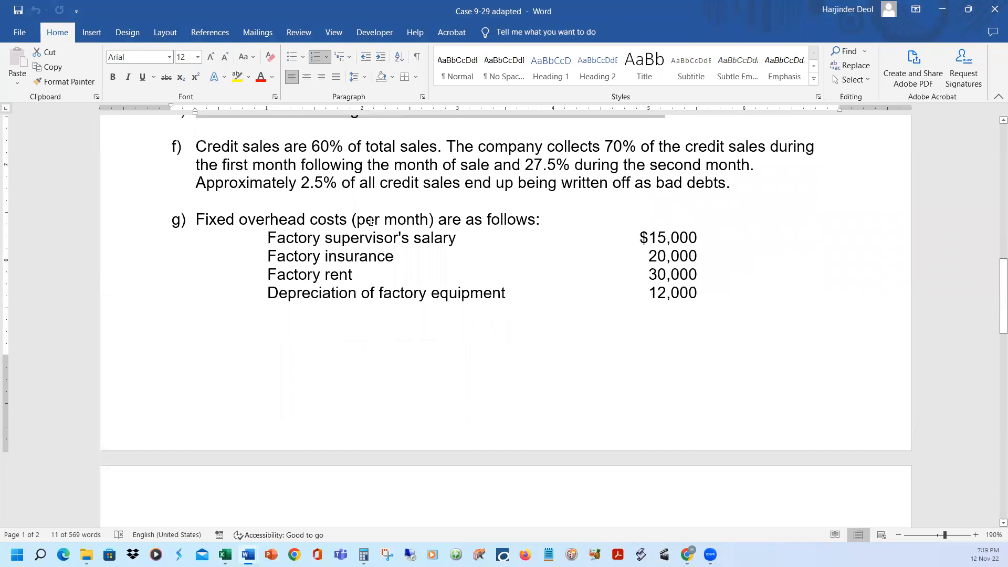
pyautogui.click(144, 239)
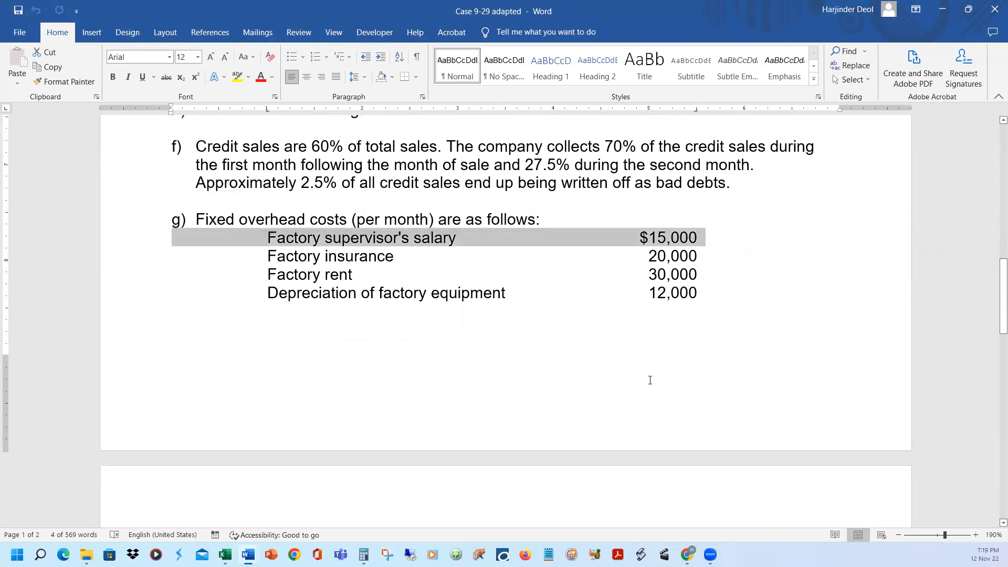
pyautogui.click(157, 257)
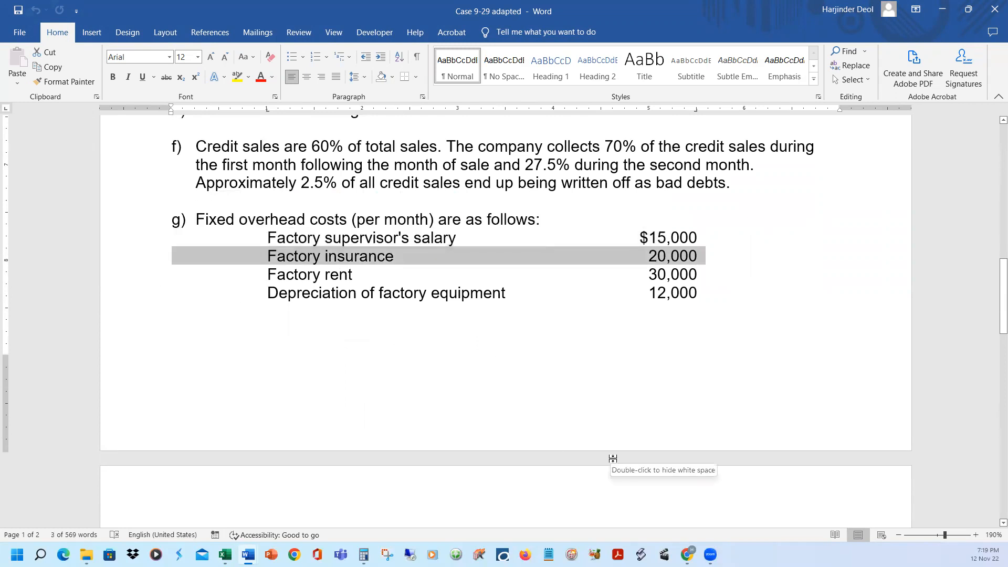
pyautogui.click(145, 278)
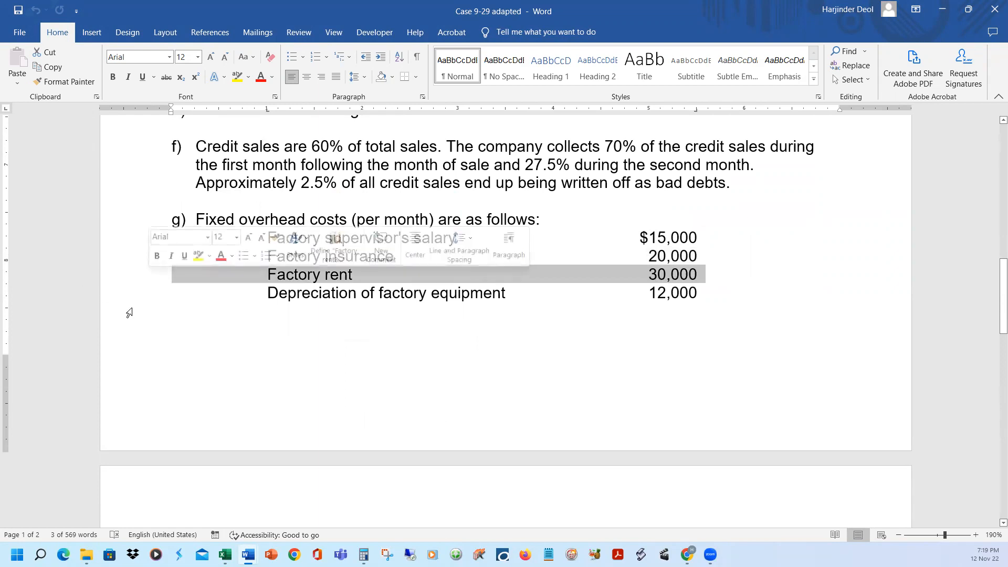
pyautogui.click(140, 301)
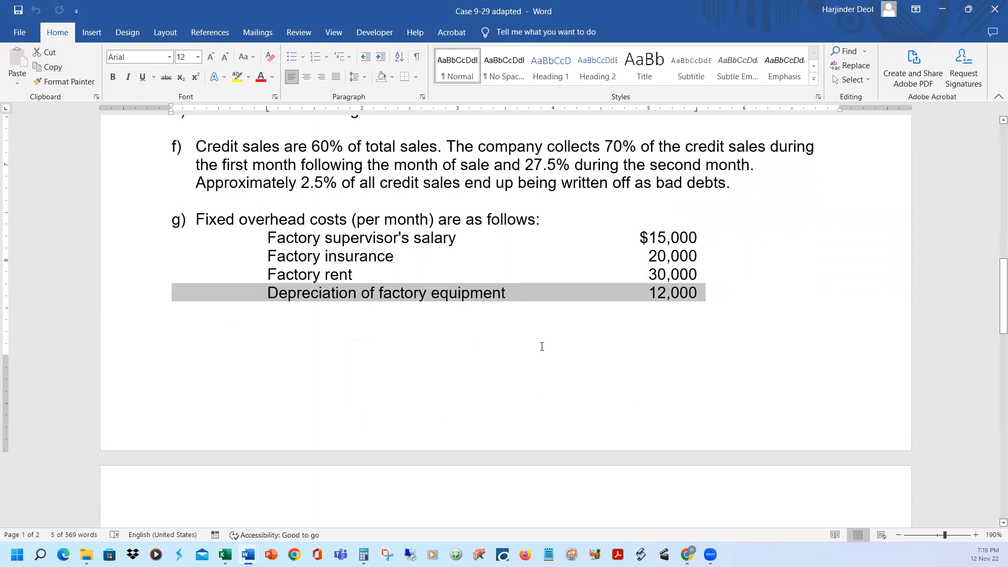
pyautogui.scroll(-1, 542, 347)
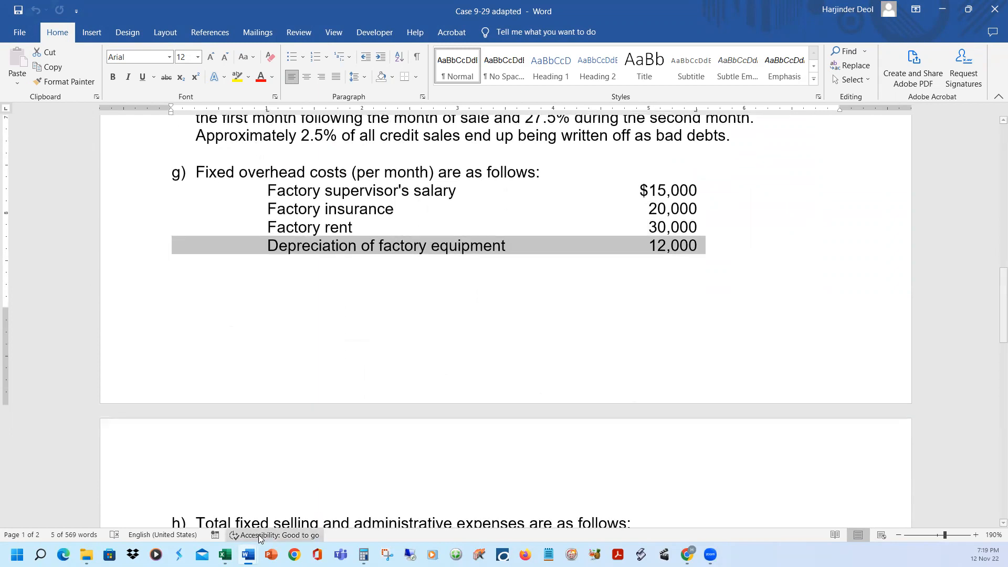
# Return to the Excel solution and reveal the fixed MOH costs for January to March in B101:D104
pyautogui.click(225, 555)
pyautogui.moveTo(370, 390); pyautogui.dragTo(366, 434)
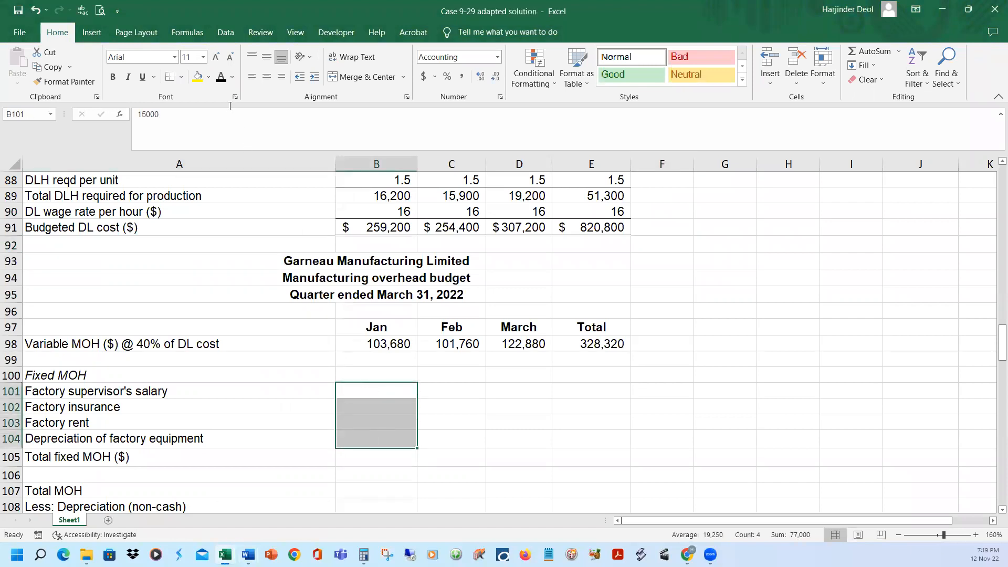
pyautogui.click(464, 391)
pyautogui.moveTo(467, 394); pyautogui.dragTo(526, 438)
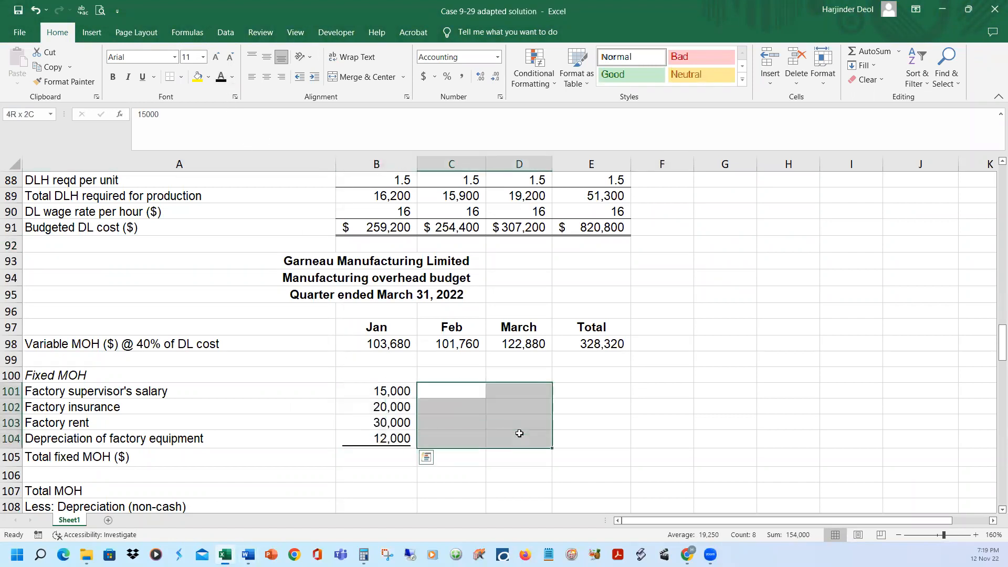
pyautogui.click(221, 78)
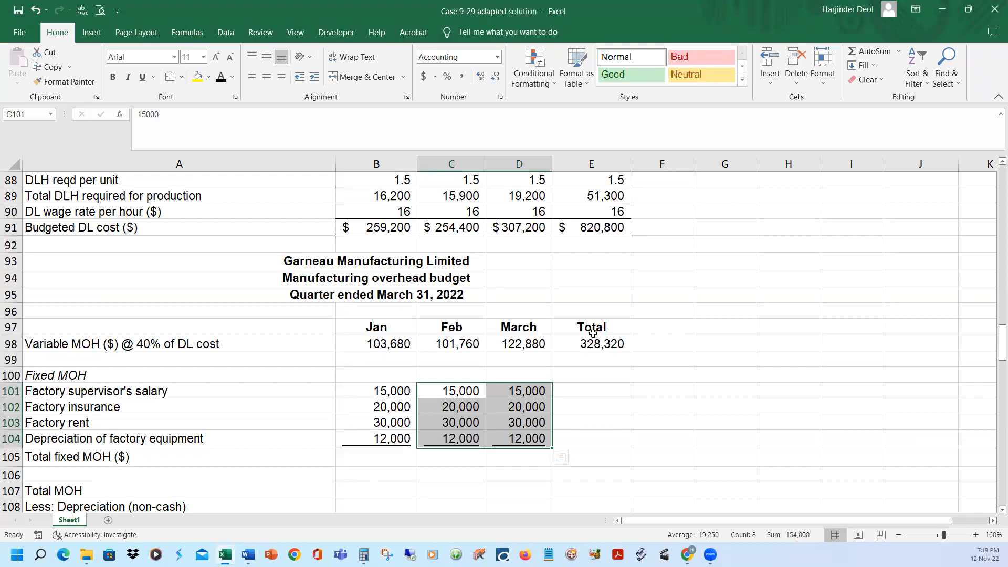
# Reveal the total fixed MOH for January, February and March in B105:D105
pyautogui.click(385, 455)
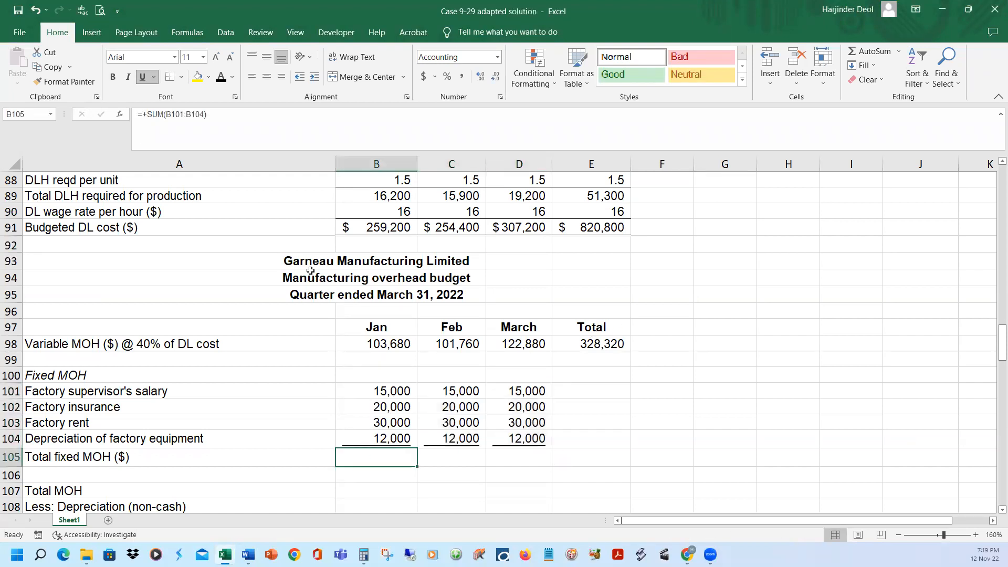
pyautogui.click(221, 79)
pyautogui.click(443, 459)
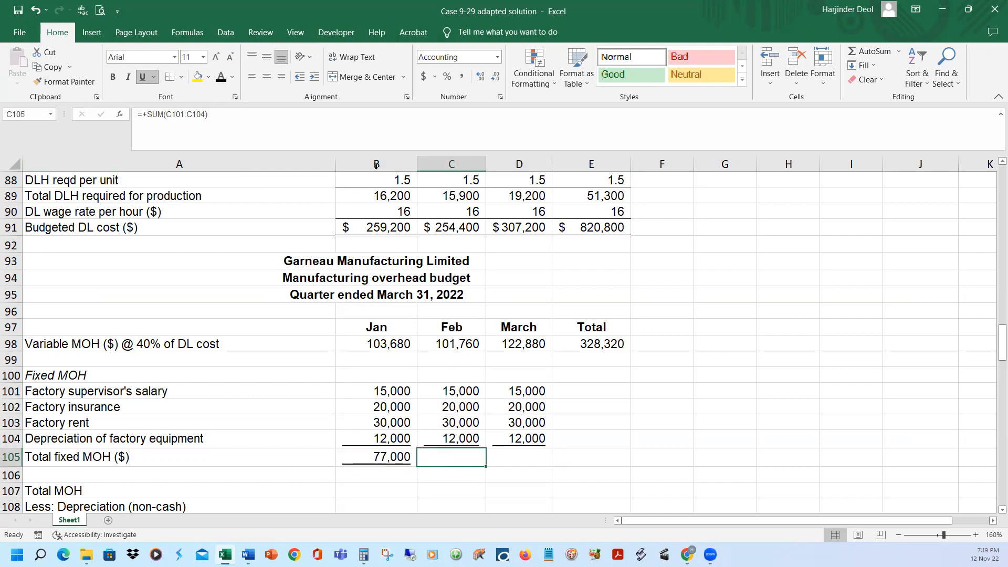
pyautogui.click(223, 80)
pyautogui.press('Right')
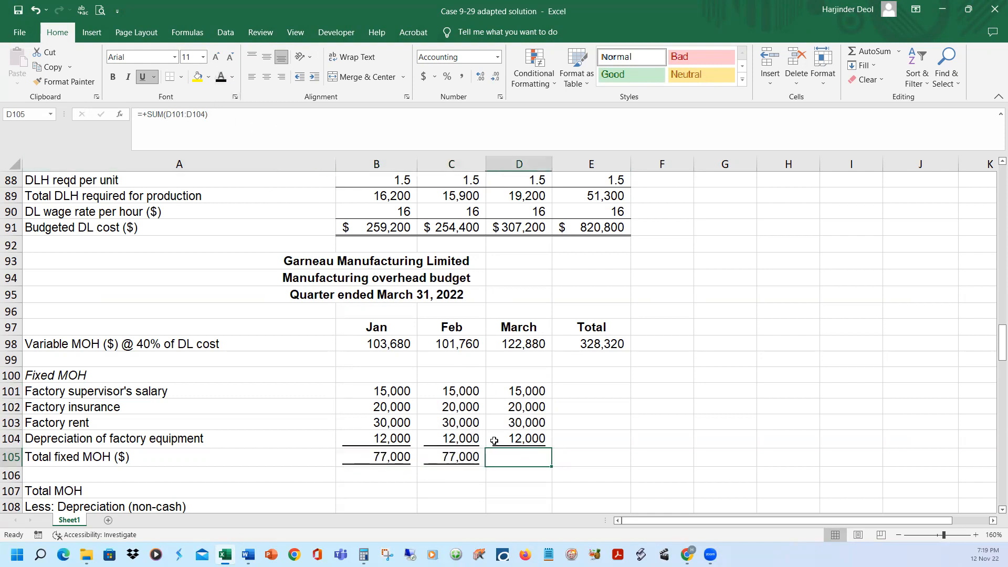
pyautogui.click(223, 80)
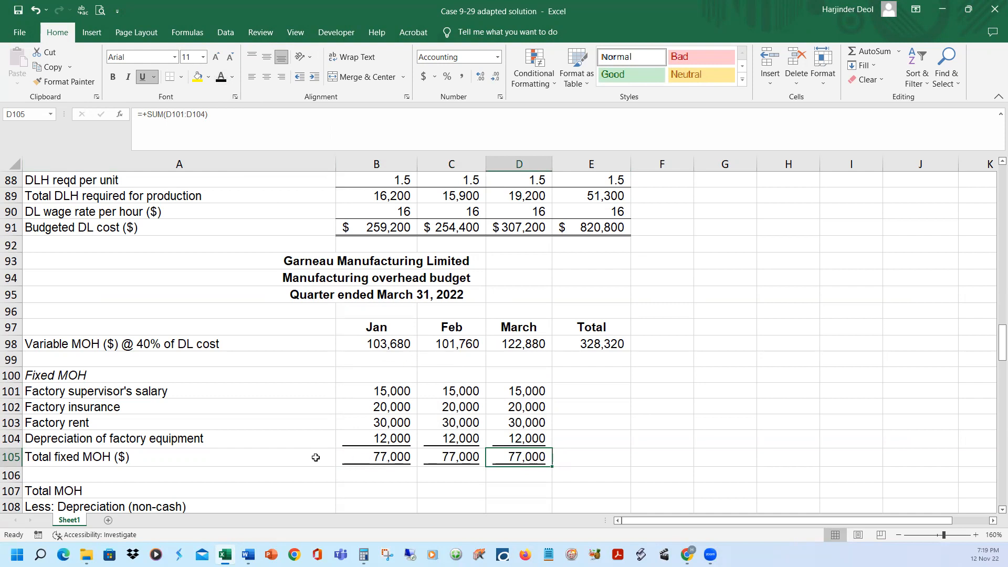
# Select January's variable MOH and total fixed MOH, then reveal the January total MOH in B107 and check its formula
pyautogui.click(394, 343)
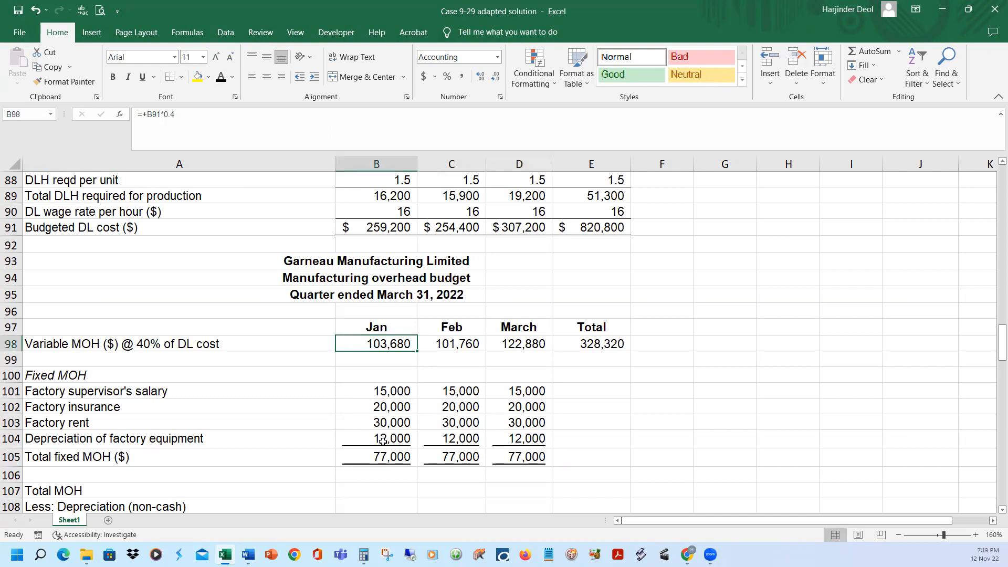
pyautogui.keyDown('ctrl'); pyautogui.click(369, 453); pyautogui.keyUp('ctrl')
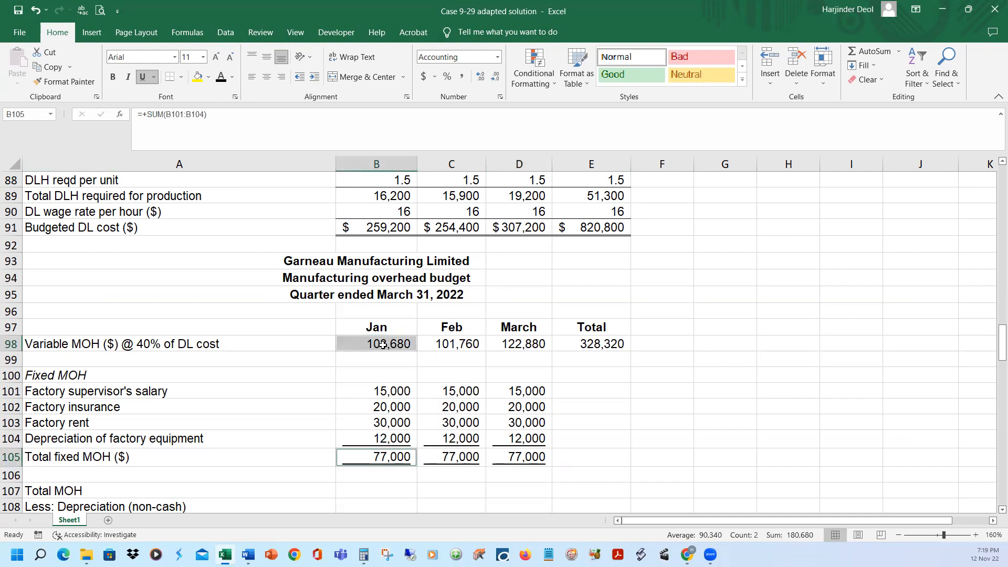
pyautogui.scroll(-1, 400, 448)
pyautogui.click(387, 445)
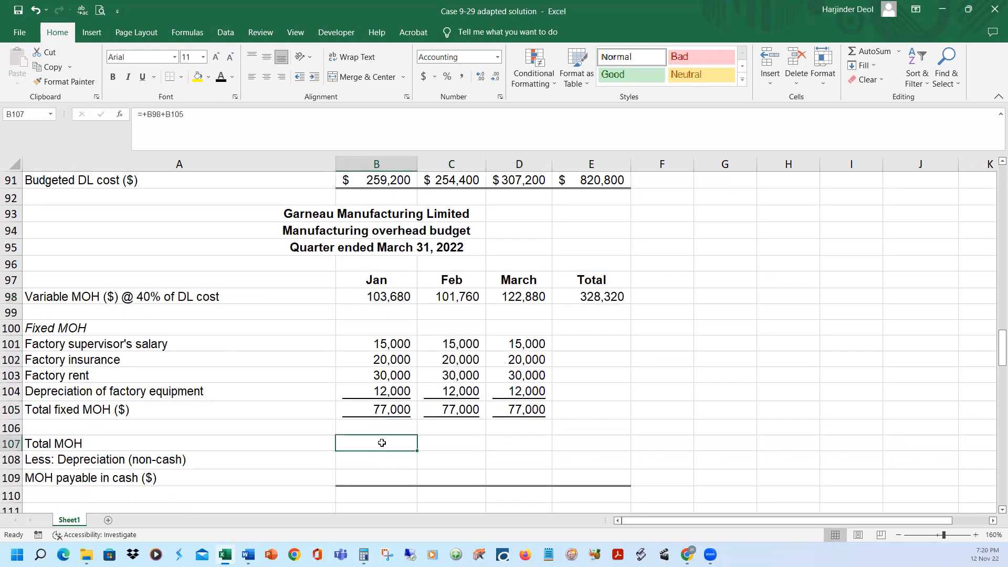
pyautogui.click(285, 118)
pyautogui.press('Return')
# Check the February total MOH formula and reveal the February and March total MOH in C107:D107
pyautogui.click(439, 446)
pyautogui.click(306, 131)
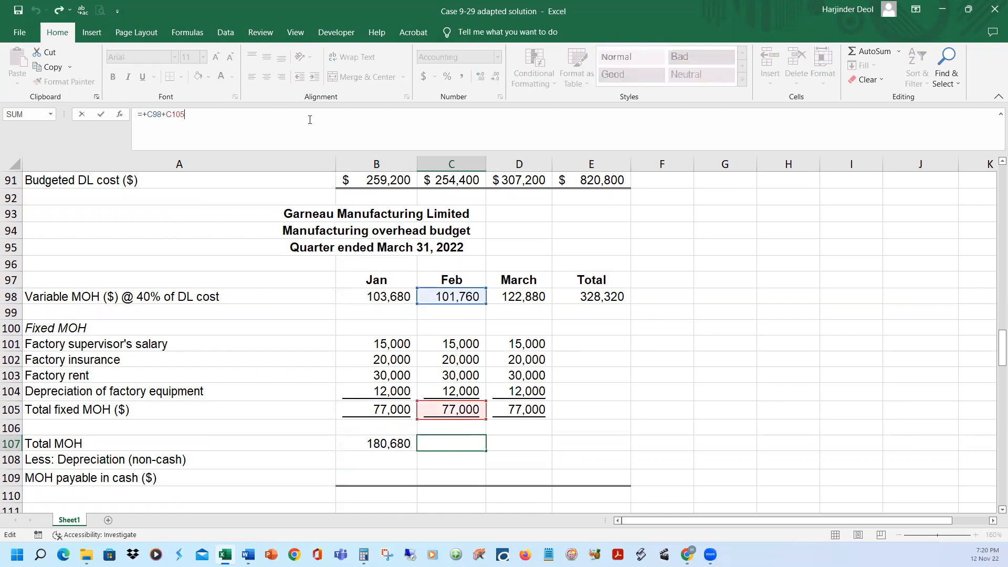
pyautogui.press('Escape')
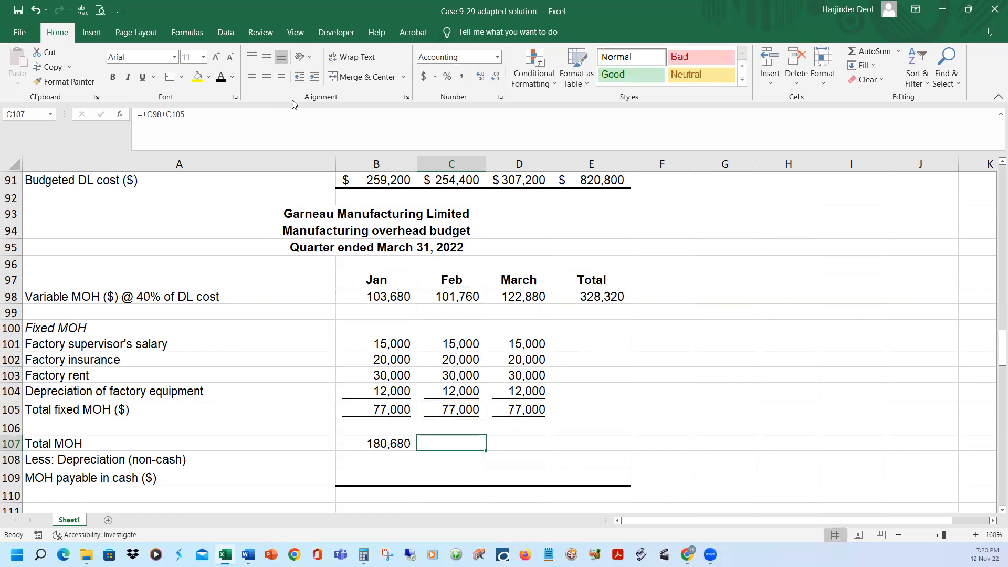
pyautogui.click(522, 445)
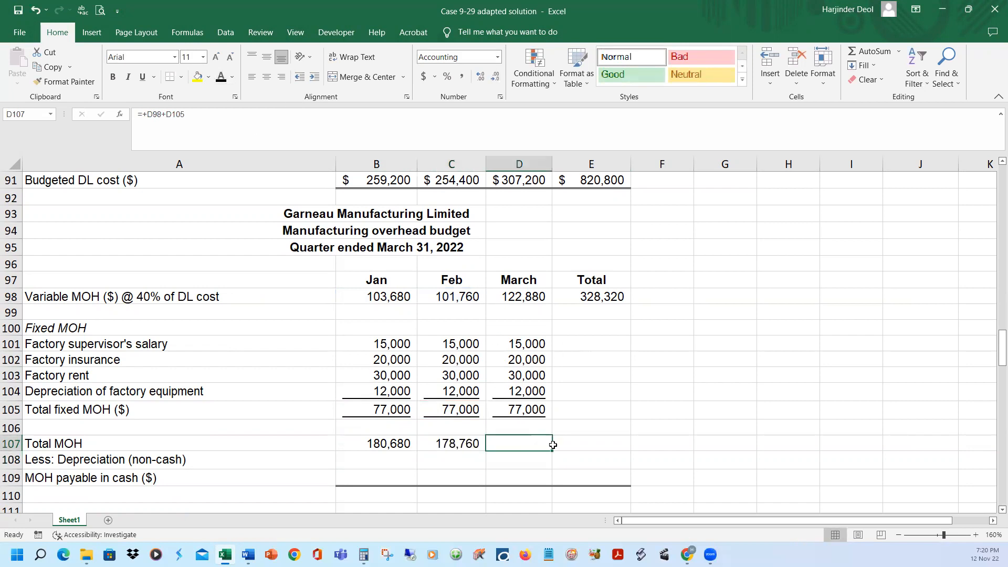
pyautogui.click(222, 78)
# Reveal the quarter totals for the fixed MOH items, total fixed MOH and total MOH in E101:E107
pyautogui.click(601, 346)
pyautogui.moveTo(602, 347); pyautogui.dragTo(590, 441)
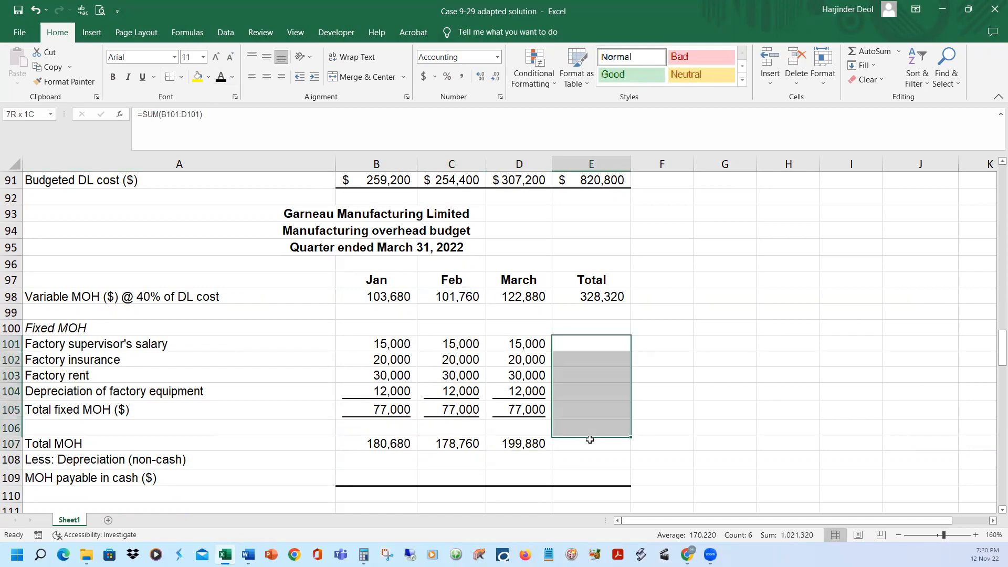
pyautogui.click(222, 77)
# Check the quarter total SUM formulas for supervisor's salary, factory insurance and factory rent in E101:E103
pyautogui.click(625, 348)
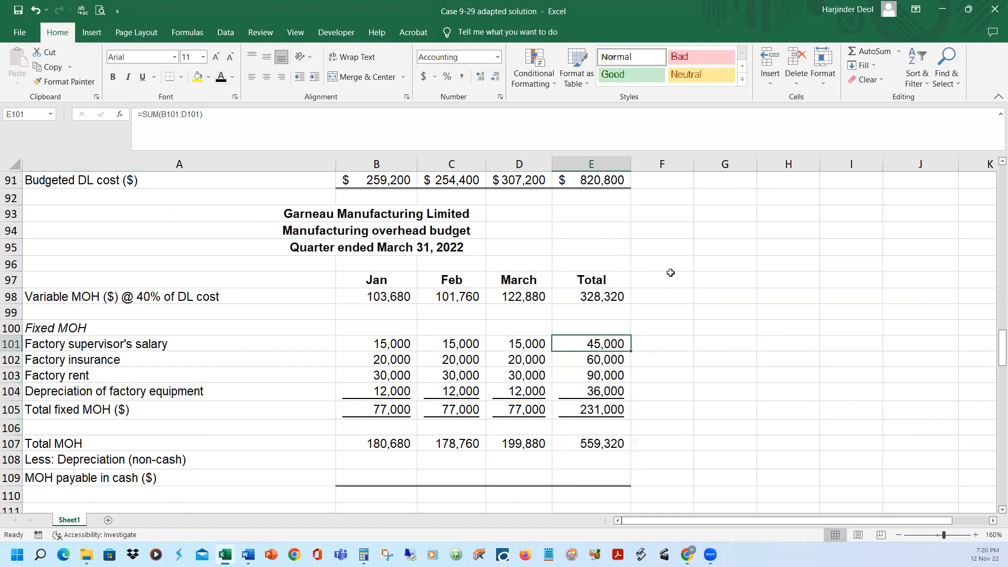
pyautogui.click(343, 124)
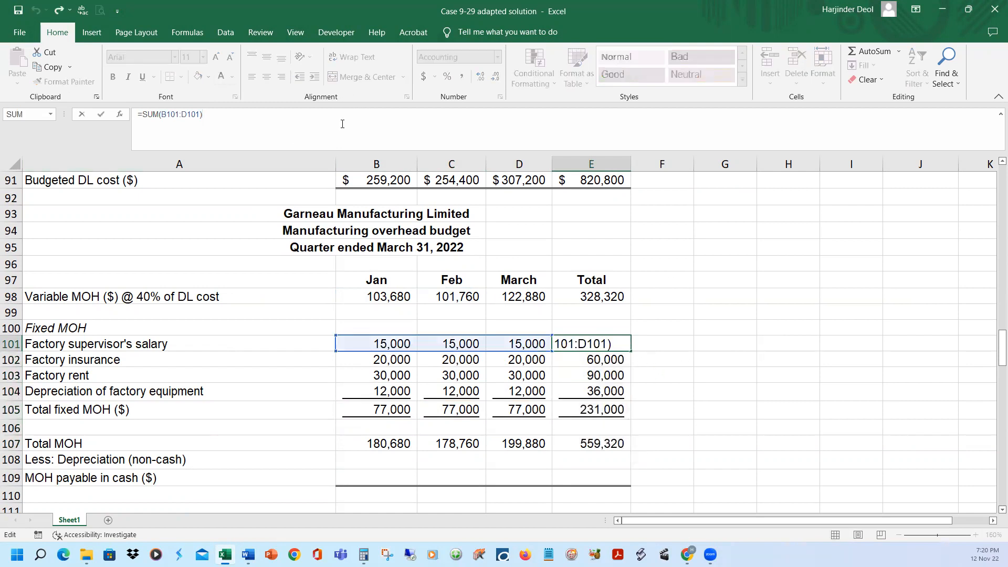
pyautogui.press('Return')
pyautogui.click(343, 124)
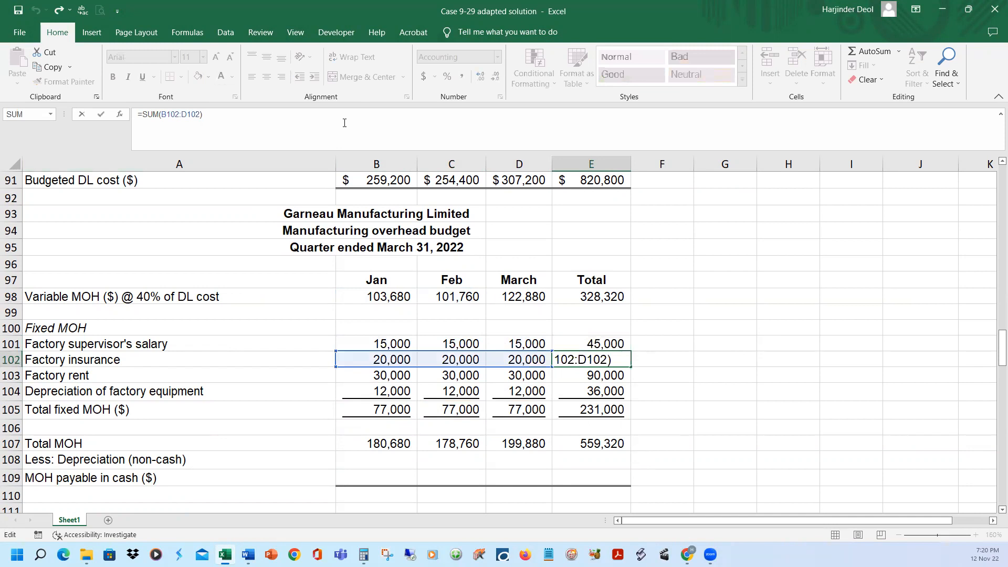
pyautogui.press('Return')
pyautogui.click(342, 115)
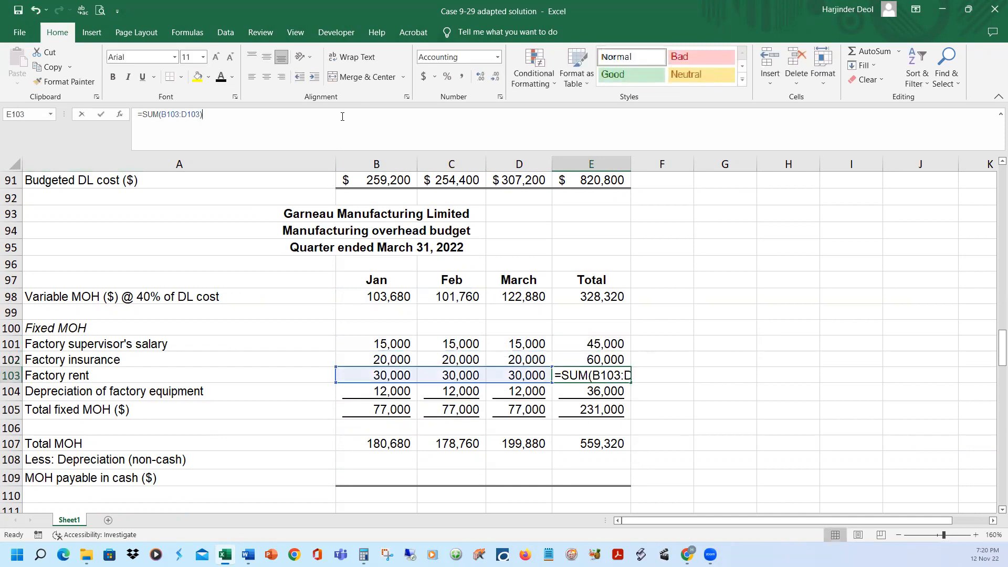
pyautogui.press('Return')
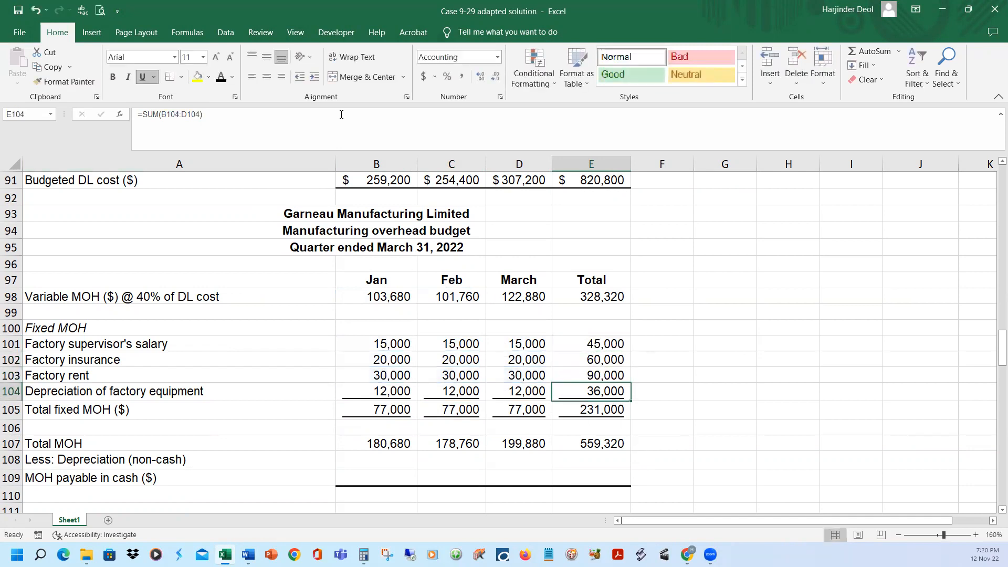
# Check the formulas behind the quarter's factory equipment depreciation in E104 and January's total MOH in B107
pyautogui.click(334, 116)
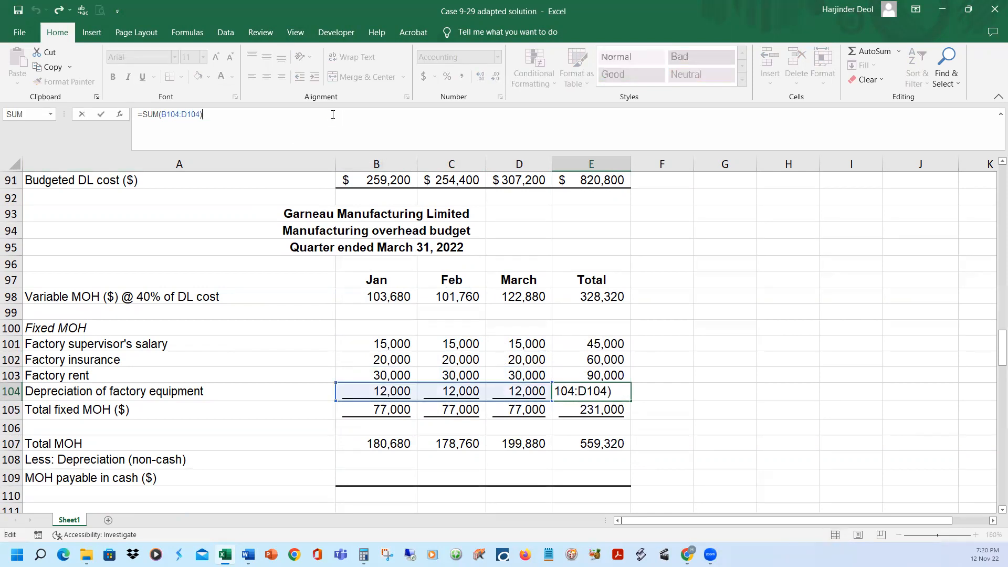
pyautogui.press('Return')
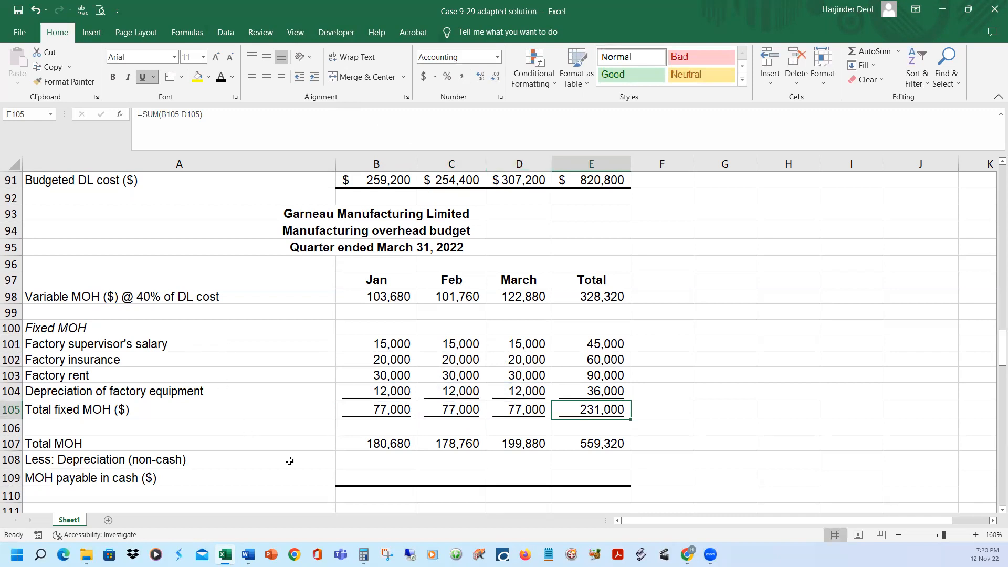
pyautogui.click(369, 445)
pyautogui.click(11, 444)
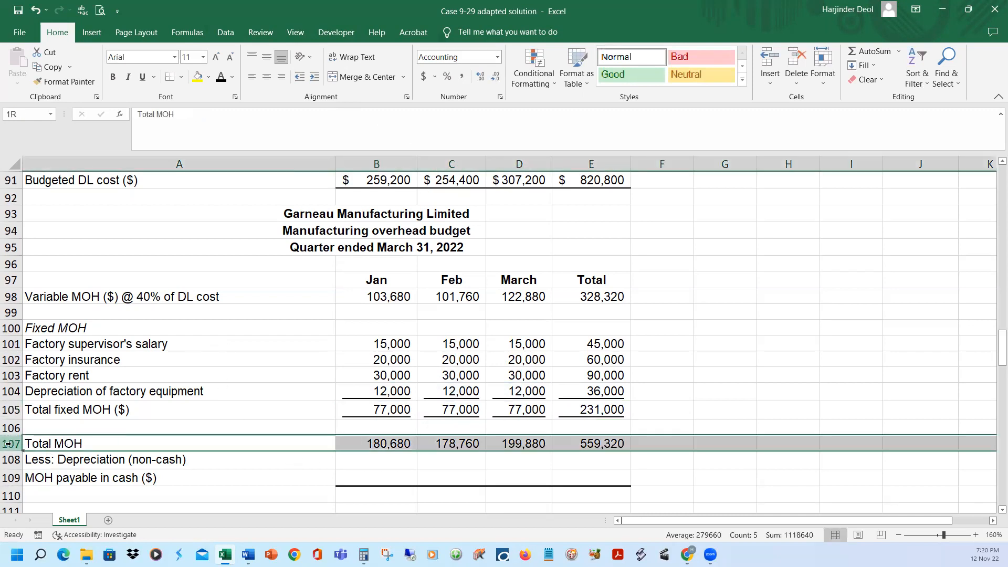
pyautogui.click(389, 447)
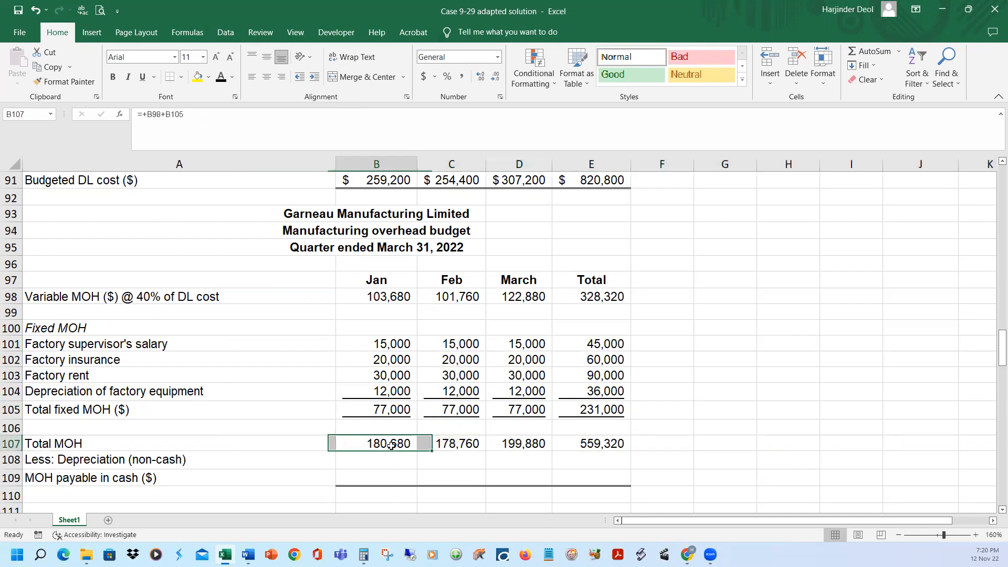
pyautogui.click(260, 116)
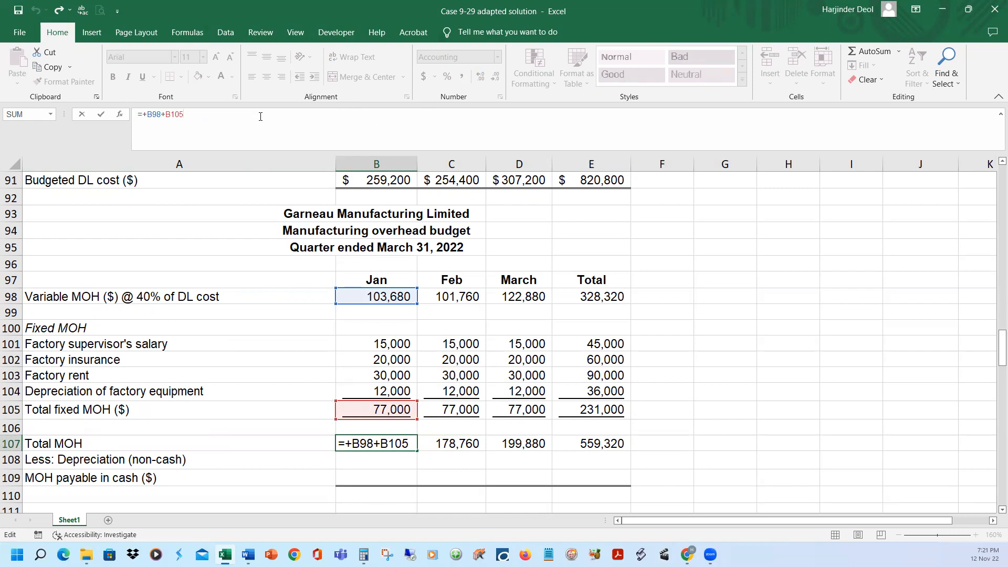
pyautogui.hotkey('ctrl', 'Return')
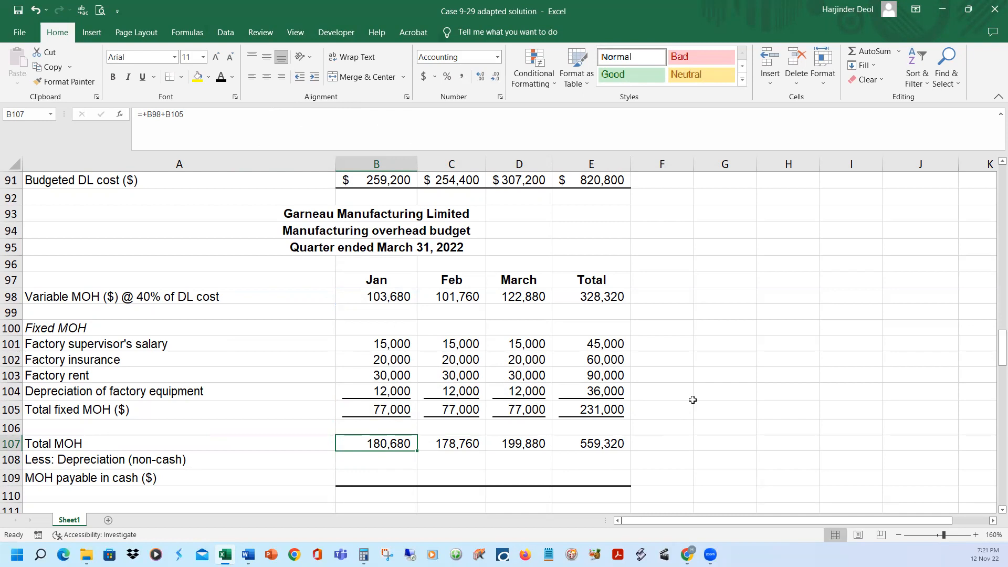
# Select January's factory equipment depreciation, then reveal the non-cash depreciation deduction and MOH payable in cash in B108:B109
pyautogui.click(382, 394)
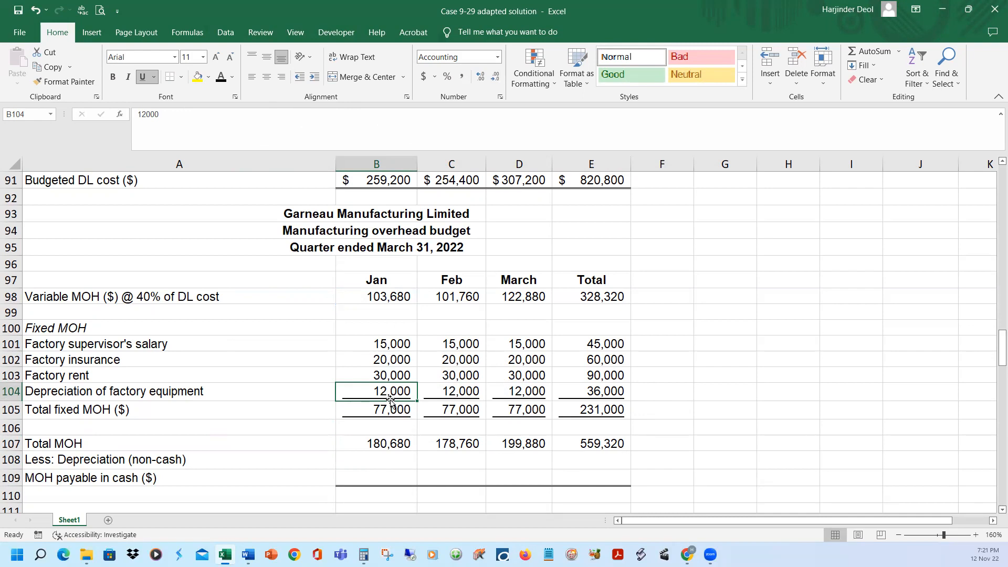
pyautogui.click(407, 458)
pyautogui.click(217, 79)
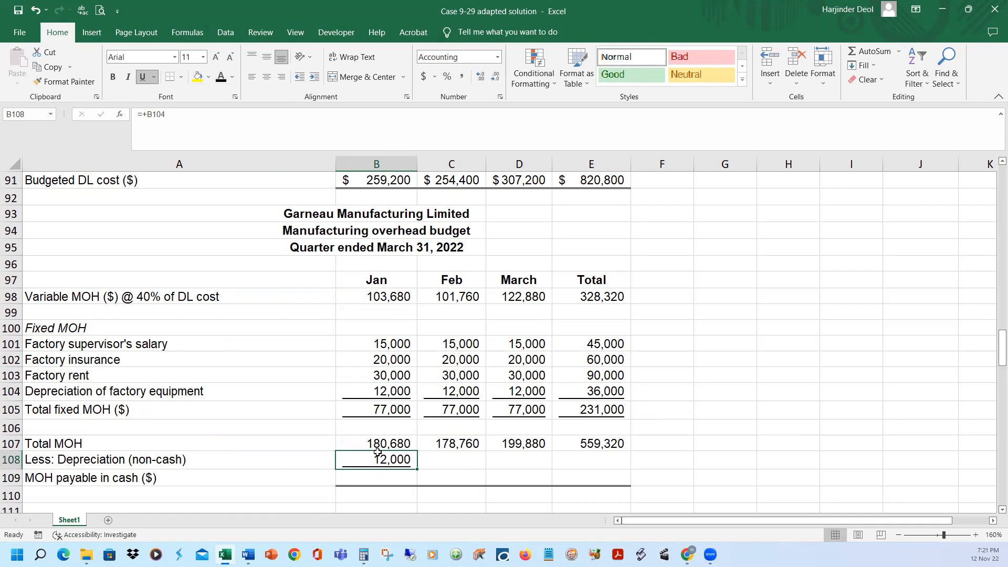
pyautogui.scroll(-1, 477, 466)
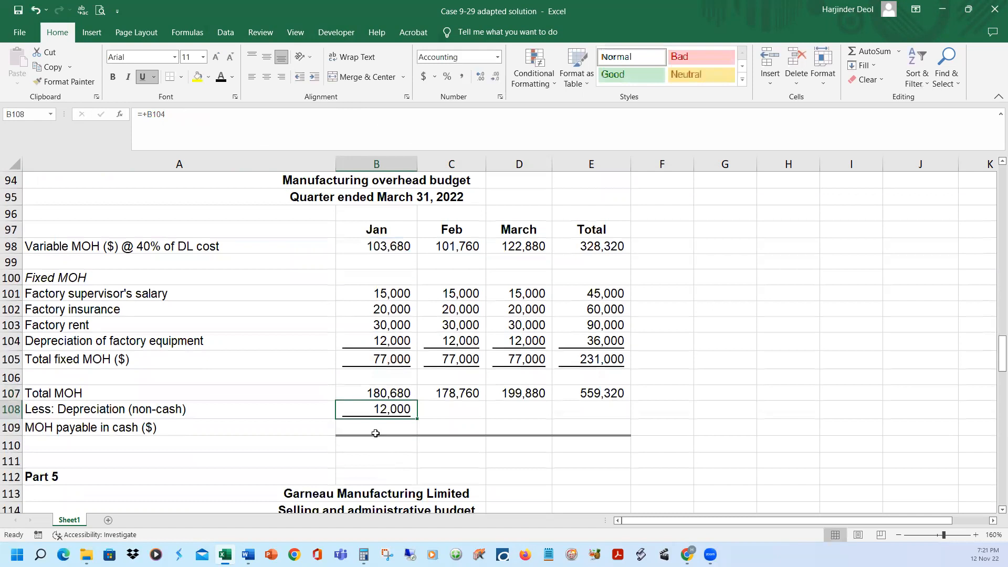
pyautogui.click(376, 431)
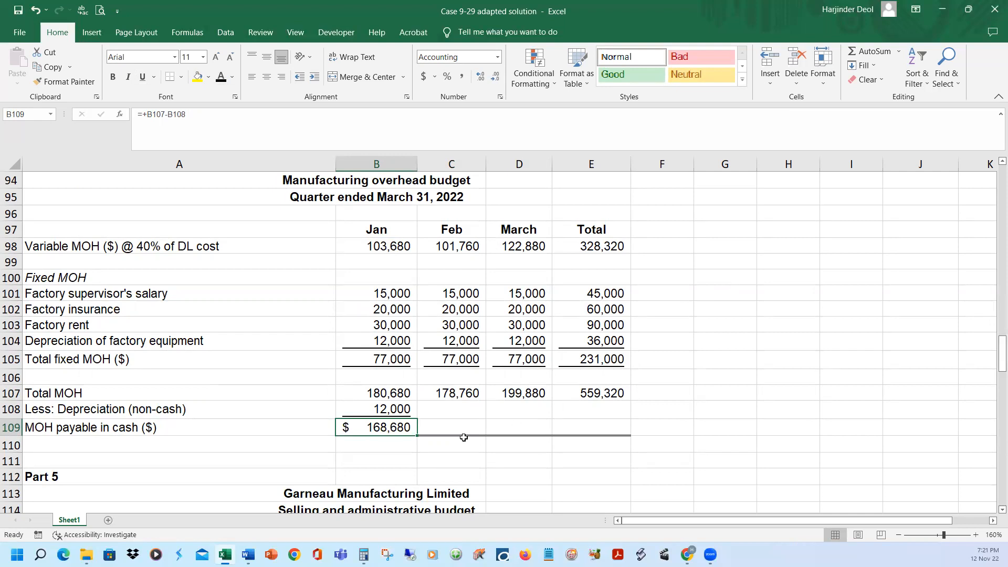
# Reveal the February, March and quarter depreciation deductions and MOH payable in cash in C108:E109, then highlight the factory equipment depreciation row
pyautogui.moveTo(449, 409); pyautogui.dragTo(569, 421)
pyautogui.hotkey('ctrl', 'v')
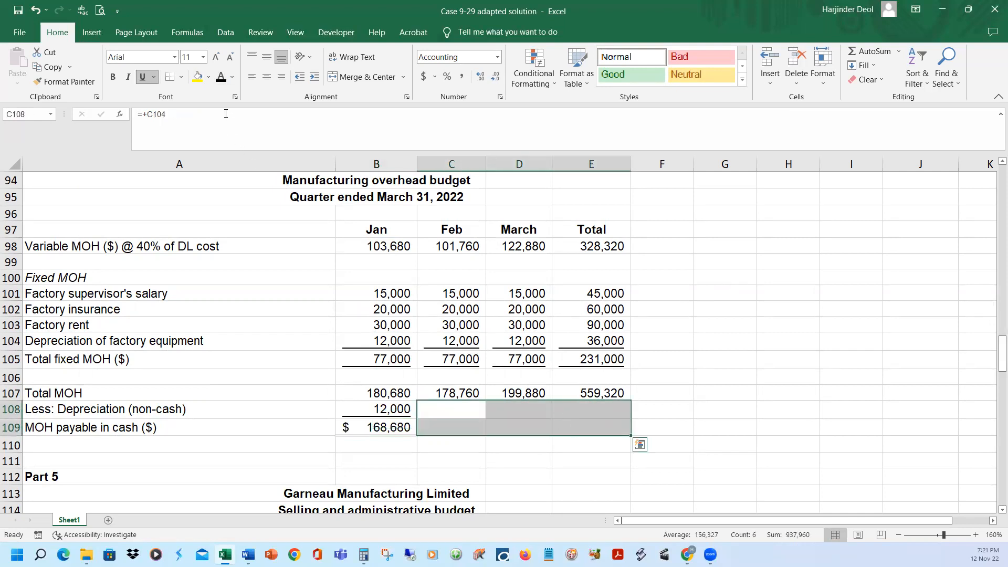
pyautogui.click(719, 365)
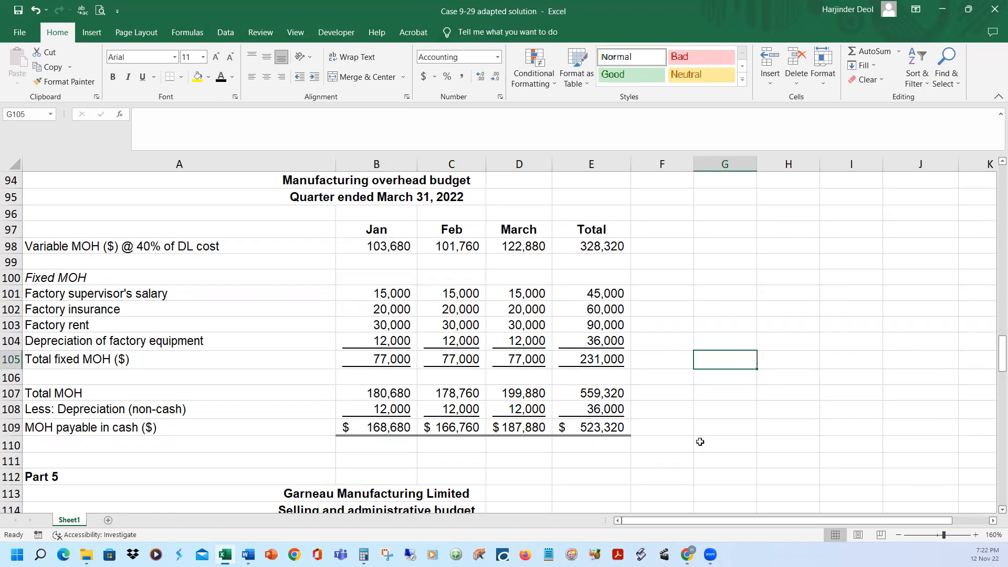
pyautogui.click(22, 343)
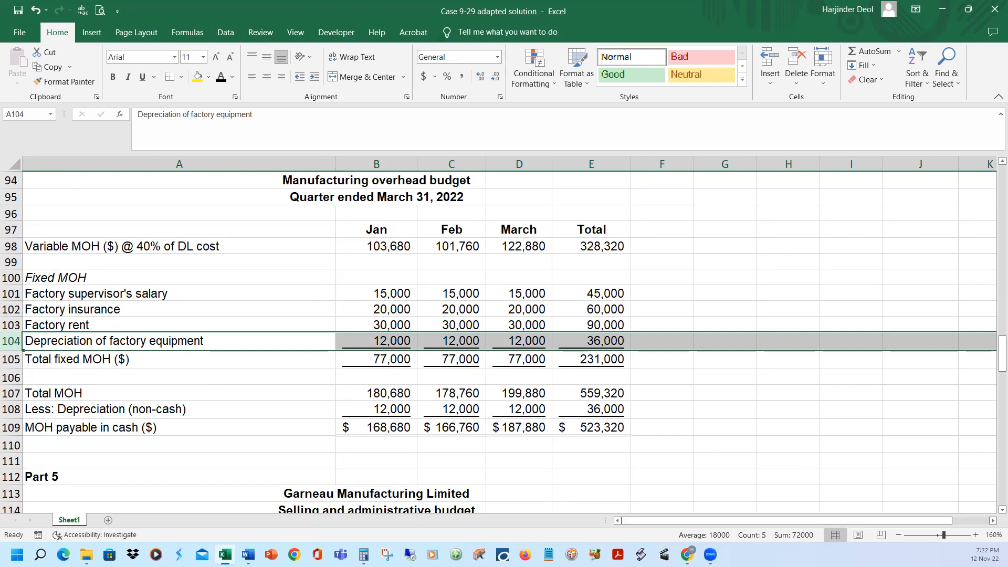
pyautogui.click(793, 363)
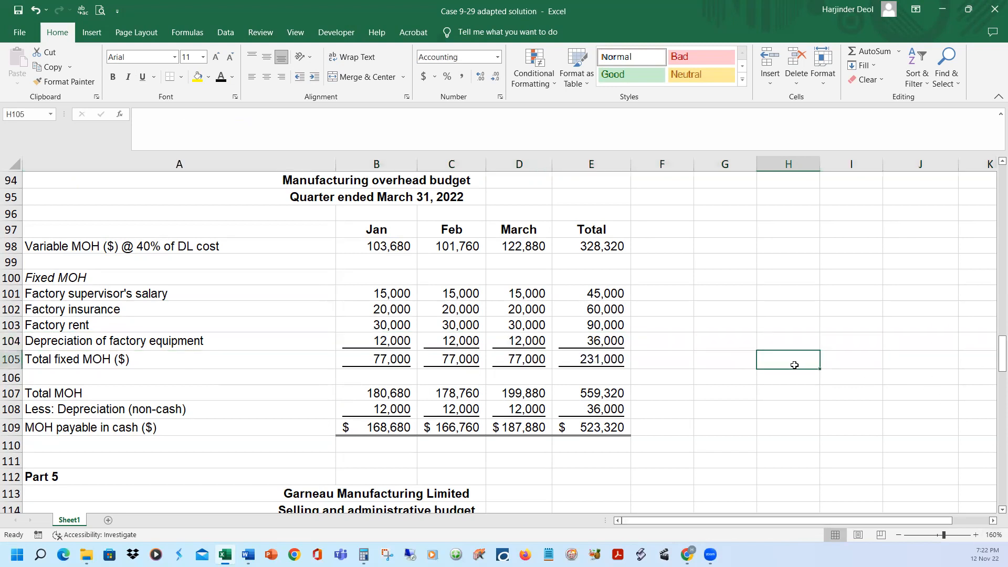
# Go to the selling and administrative budget, then switch to the Case 9-29 adapted document in Word and read the fixed and variable expense details
pyautogui.scroll(-4, 795, 367)
pyautogui.scroll(-3, 800, 374)
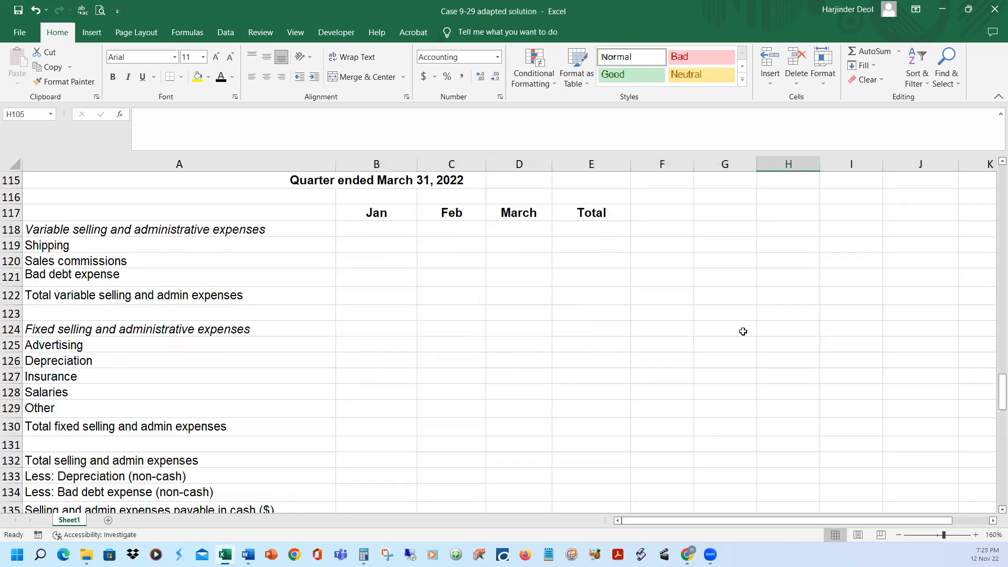
pyautogui.moveTo(248, 553)
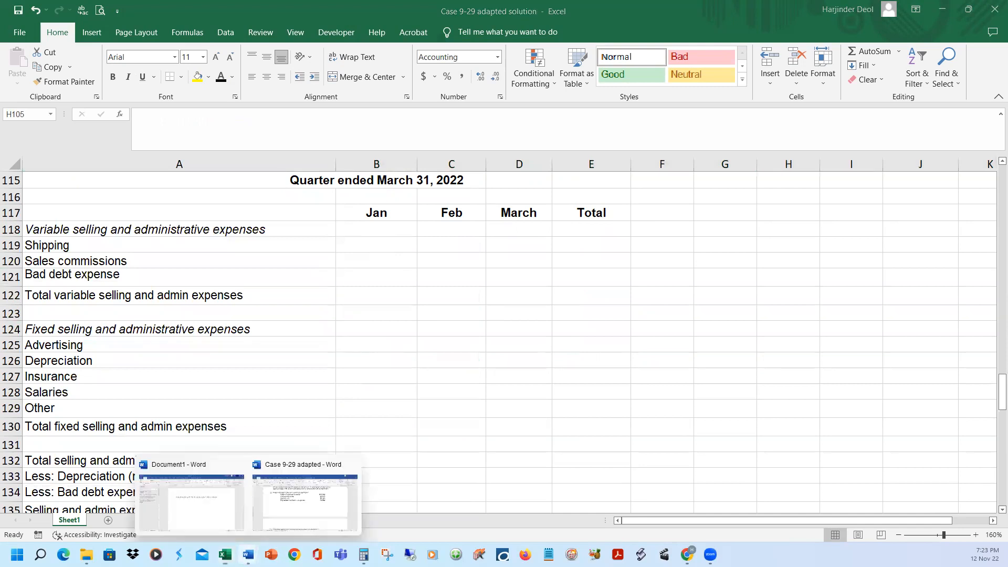
pyautogui.click(317, 520)
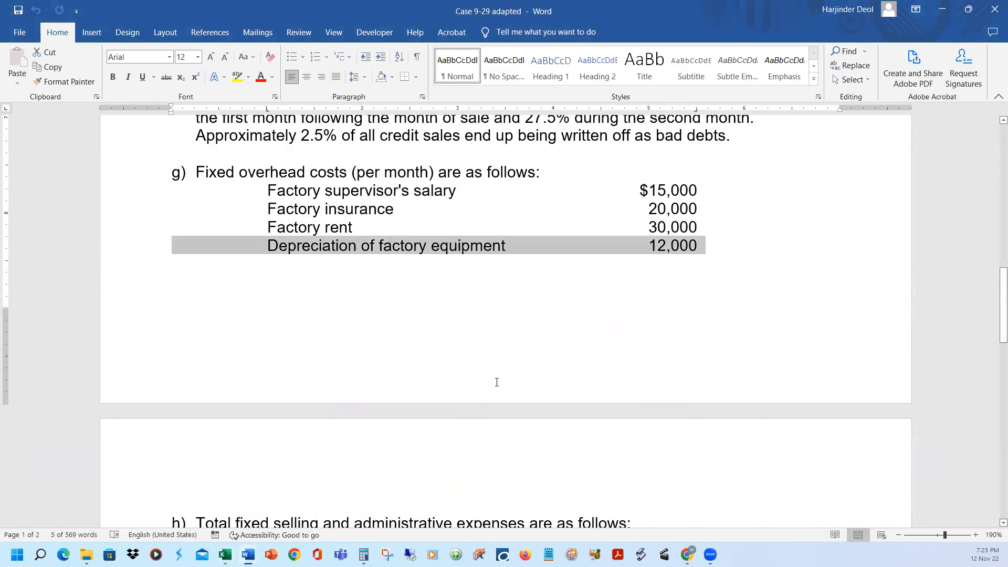
pyautogui.scroll(6, 497, 382)
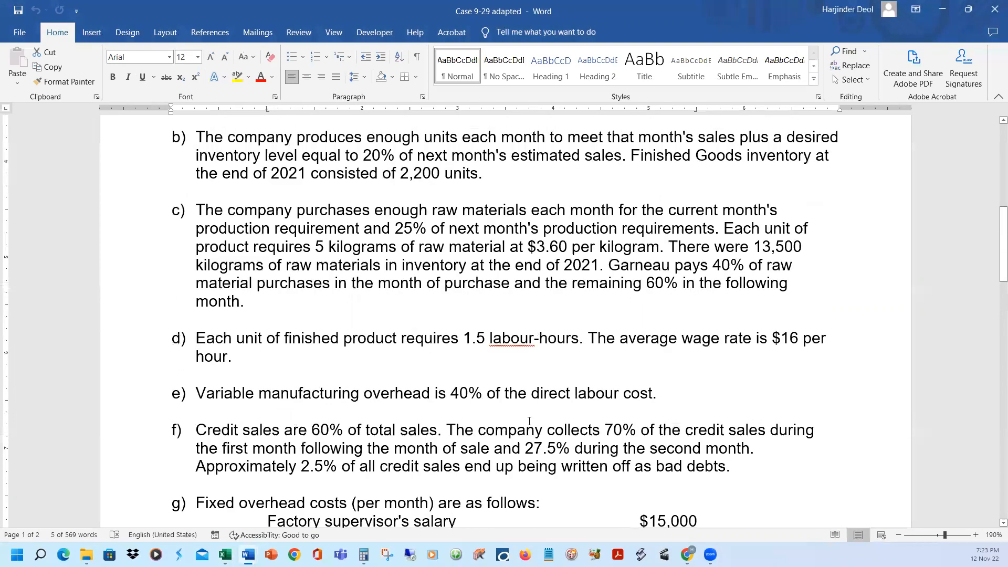
pyautogui.scroll(2, 529, 423)
pyautogui.scroll(-3, 531, 430)
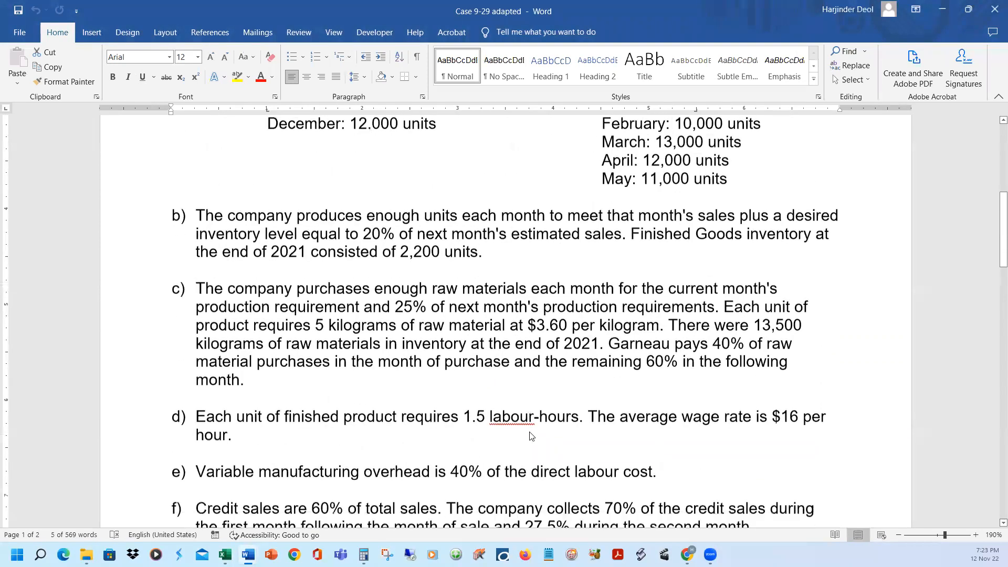
pyautogui.scroll(-9, 531, 438)
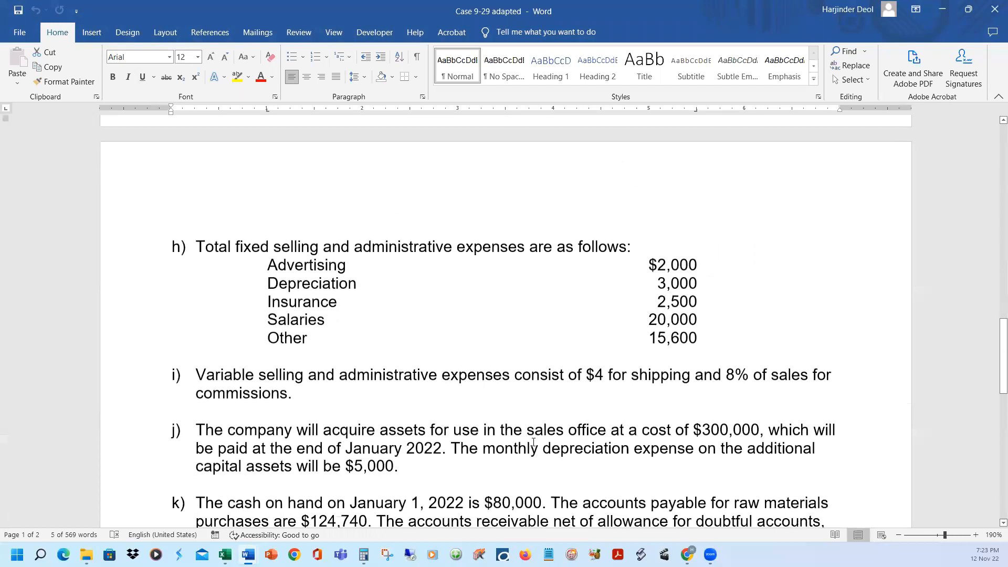
pyautogui.scroll(-1, 533, 443)
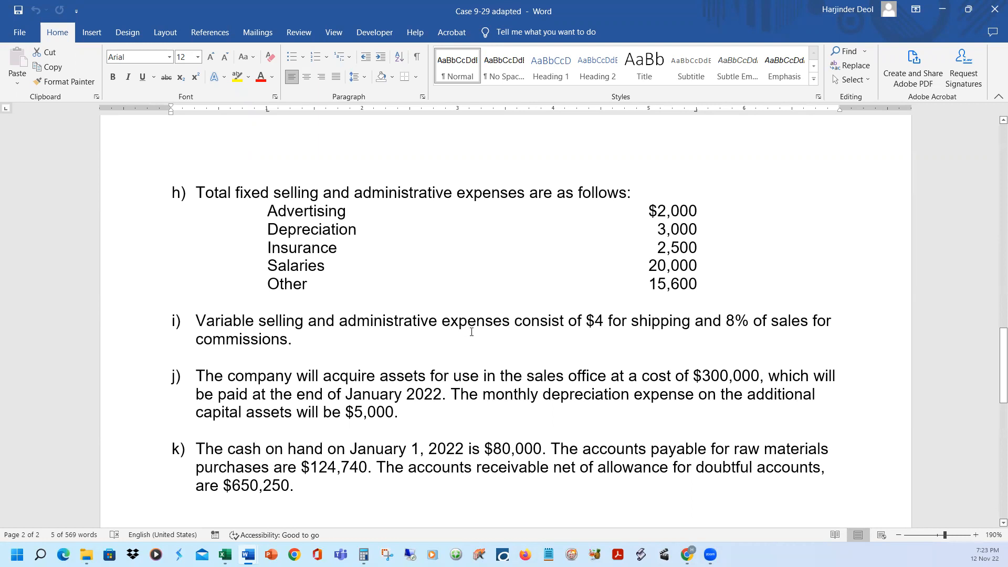
# Select the line in item f of the case about credit sales being written off as bad debts
pyautogui.scroll(9, 520, 388)
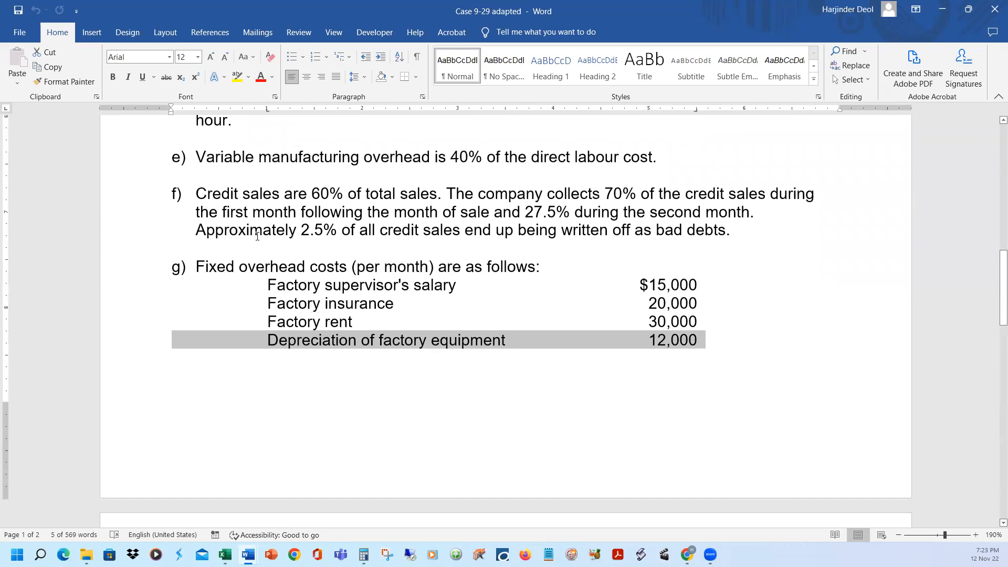
pyautogui.click(251, 255)
pyautogui.click(133, 232)
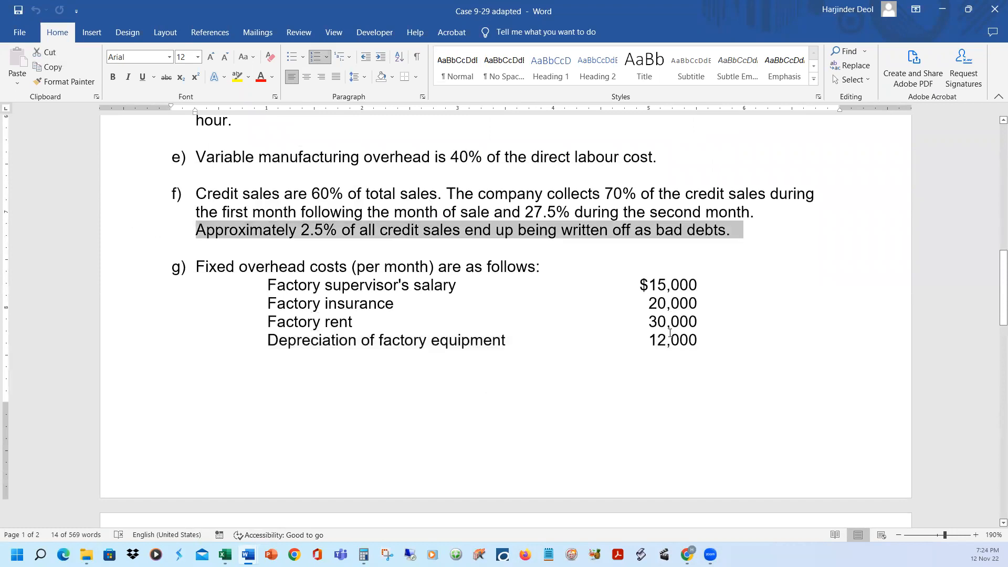
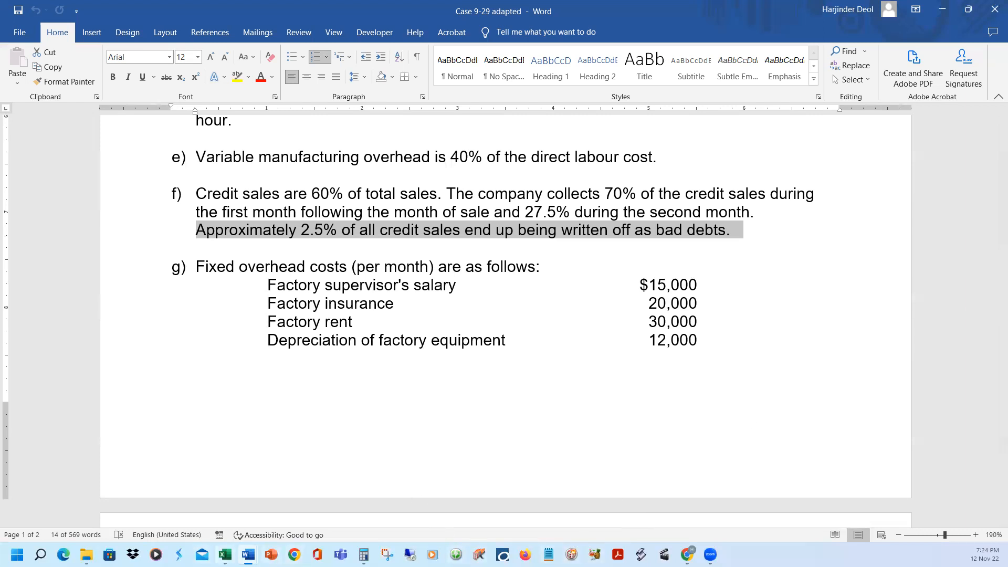
# Switch to the Case 9-29 adapted solution workbook in Excel and reveal the full label "Shipping @ $4 per unit sold" in A119
pyautogui.moveTo(224, 555)
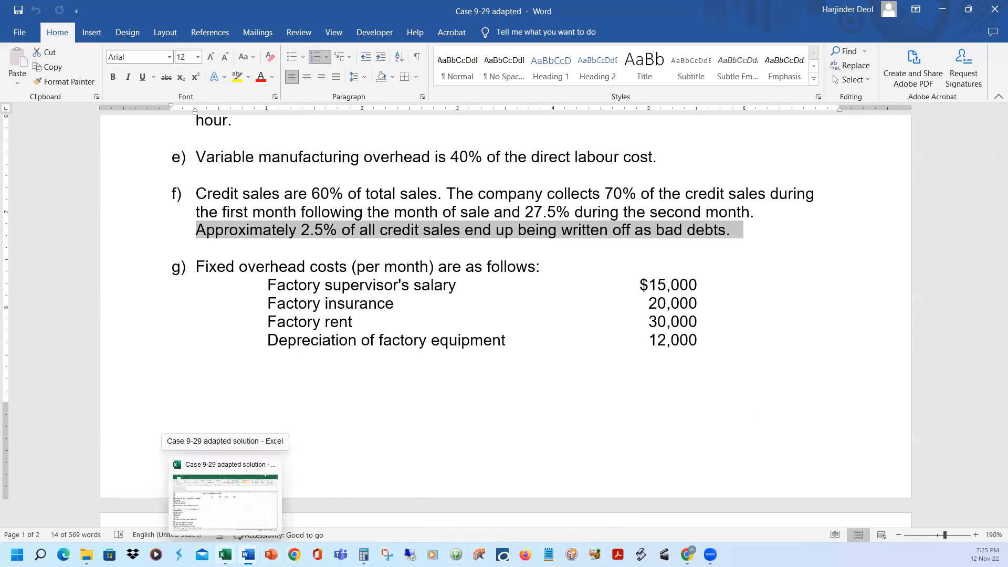
pyautogui.click(225, 499)
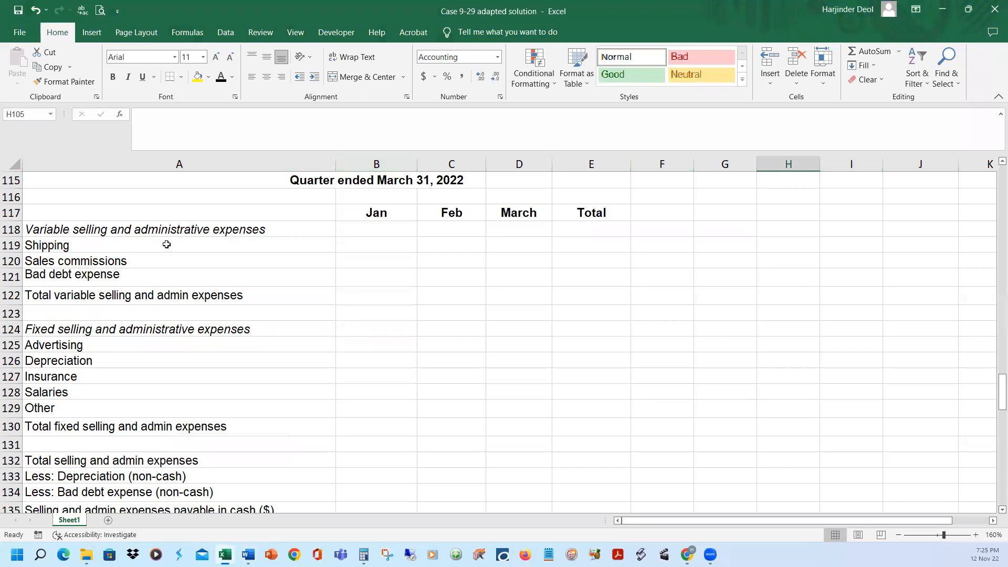
pyautogui.click(165, 242)
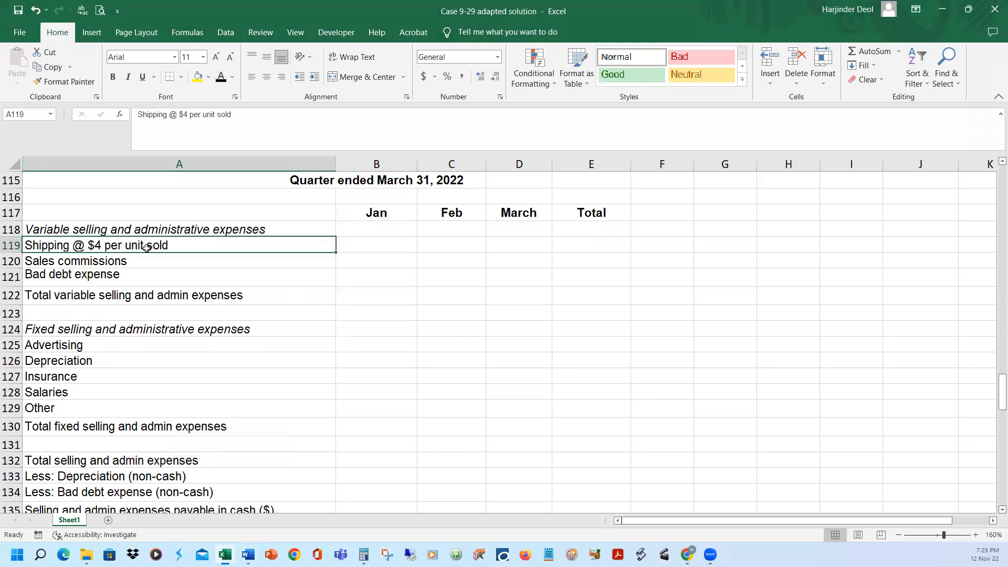
# Go to the sales budget and review the estimated sales in units for January, February and March in row 7
pyautogui.scroll(3, 188, 266)
pyautogui.scroll(9, 188, 272)
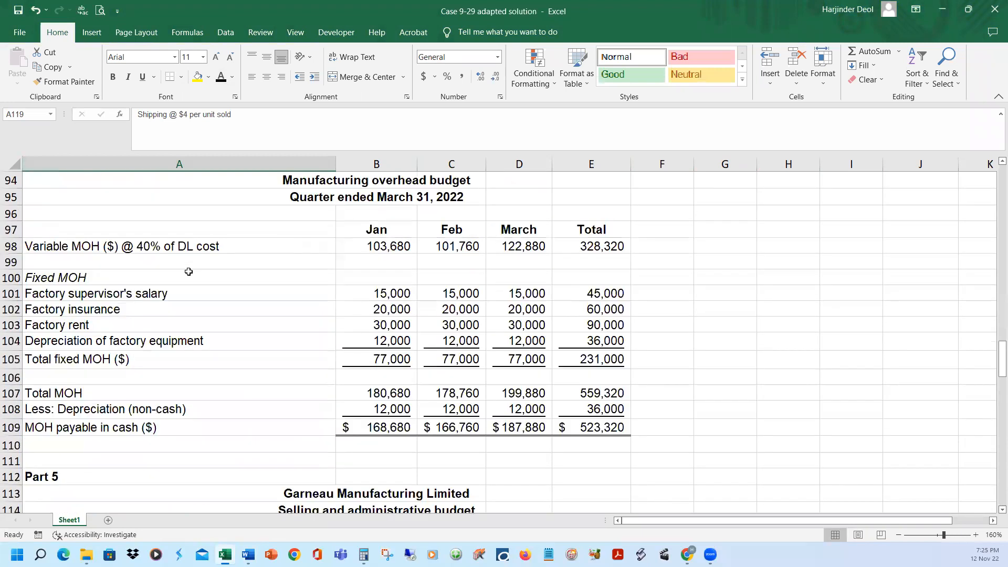
pyautogui.scroll(6, 188, 269)
pyautogui.scroll(13, 187, 269)
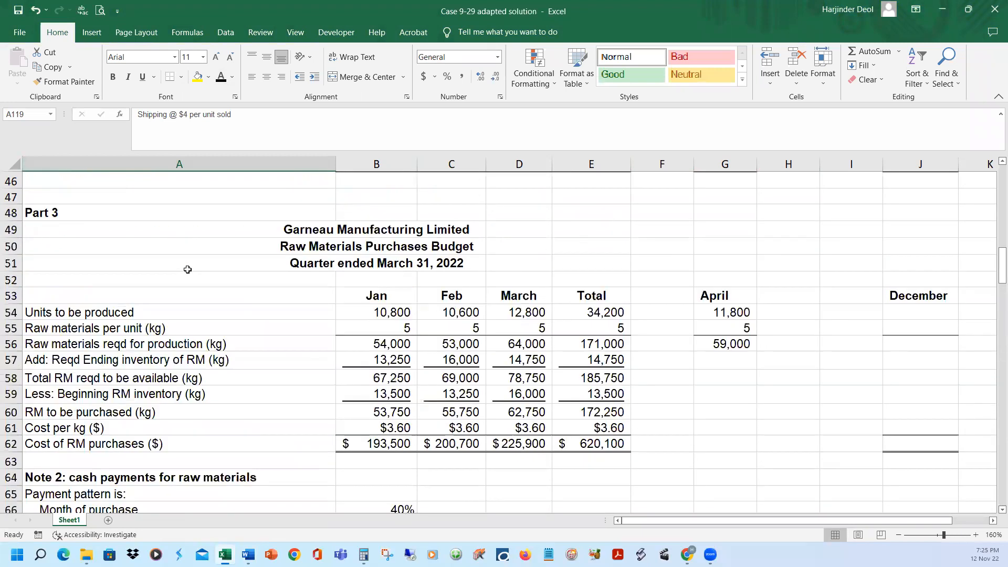
pyautogui.scroll(7, 131, 258)
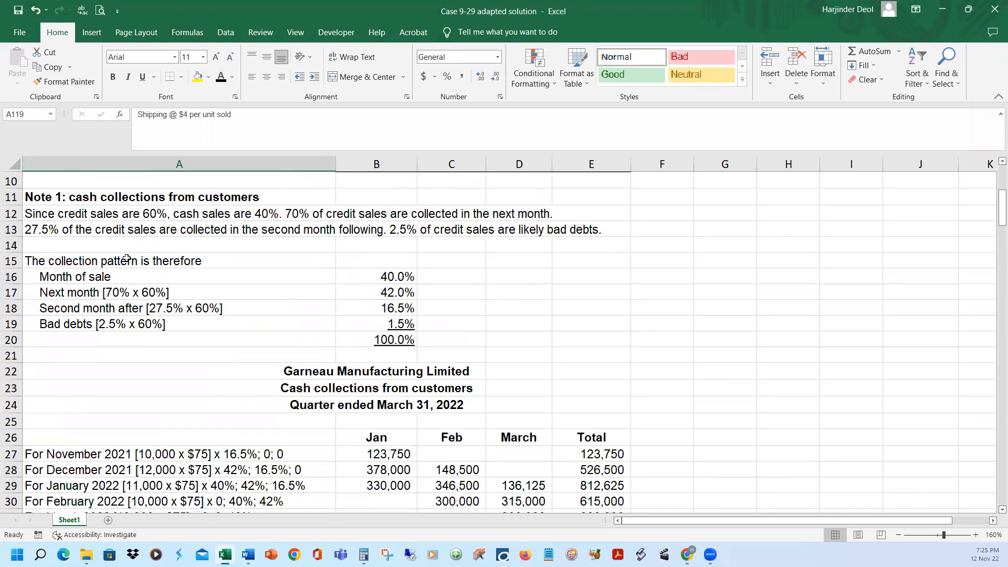
pyautogui.scroll(-1, 376, 250)
pyautogui.click(378, 231)
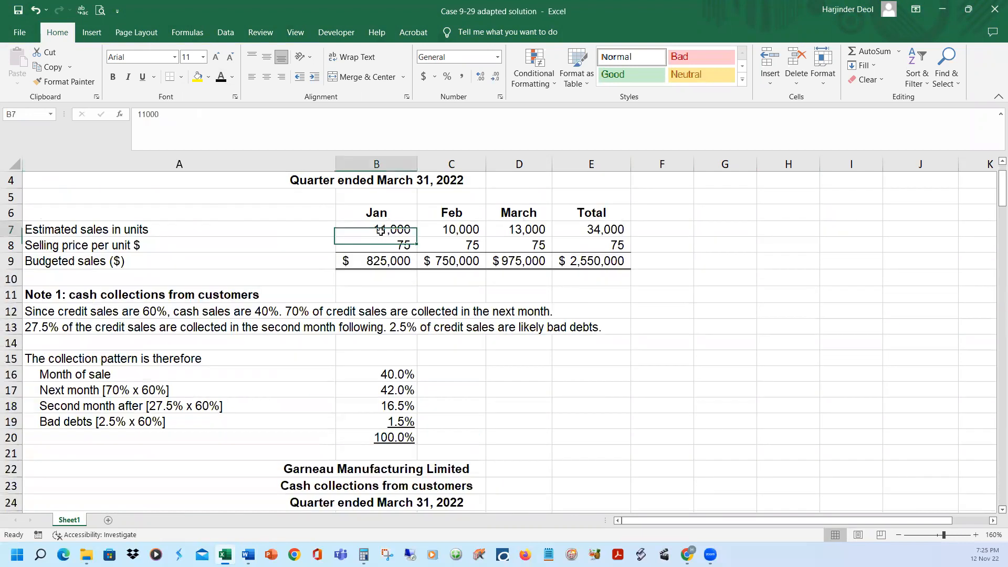
pyautogui.click(475, 229)
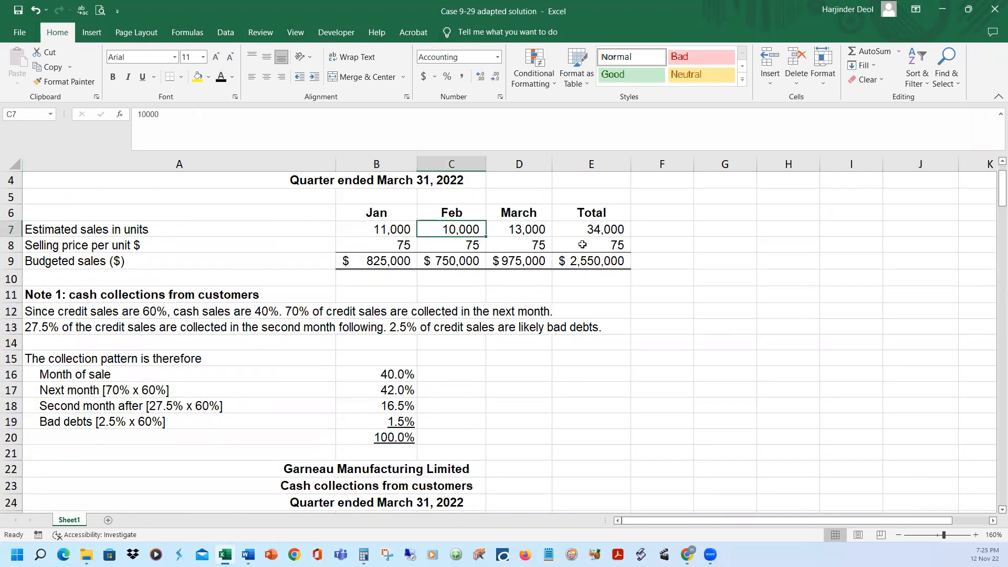
pyautogui.click(541, 229)
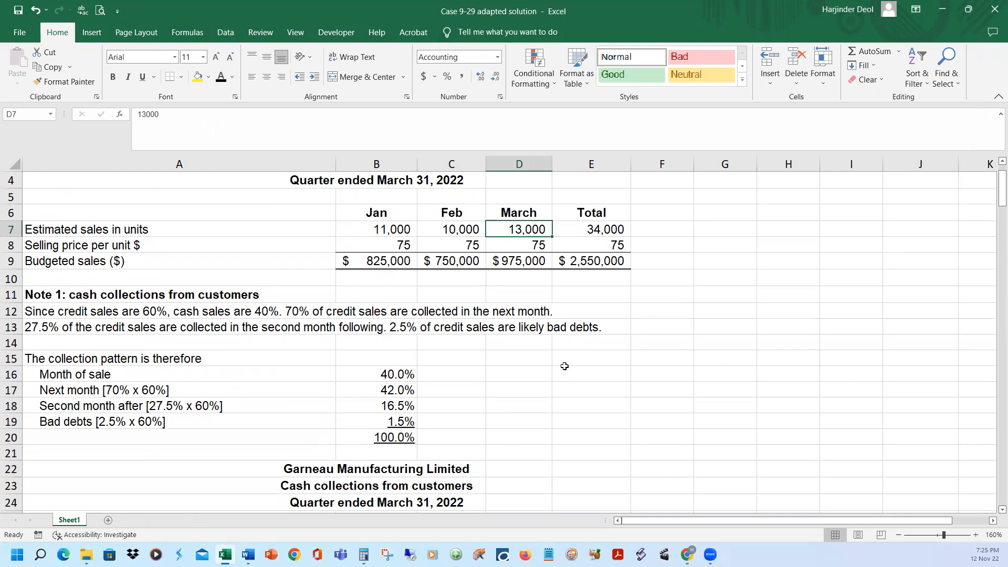
# Reveal the monthly and total shipping expenses in B119:E119 of the selling and administrative budget by applying the font colour
pyautogui.scroll(-17, 568, 373)
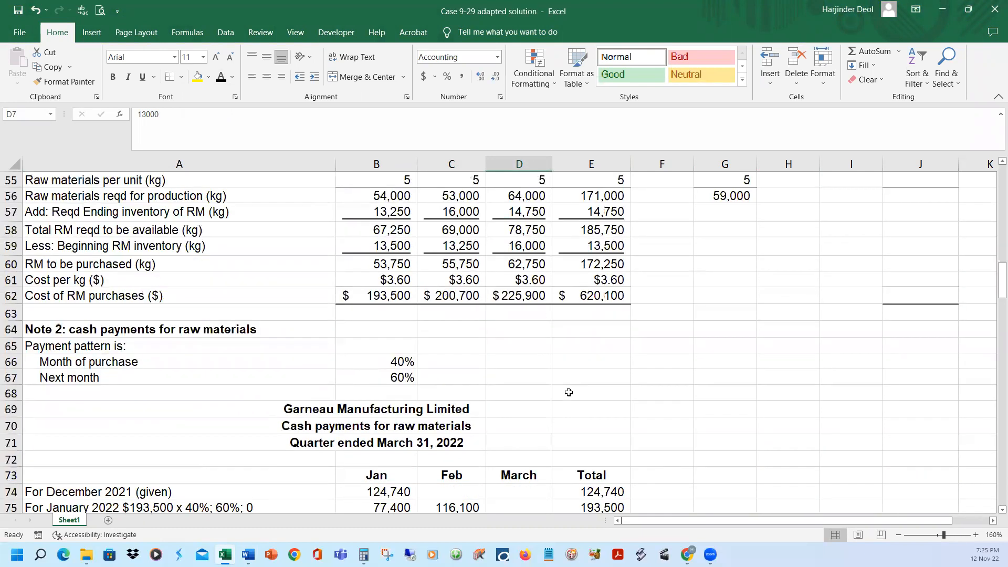
pyautogui.scroll(-16, 568, 392)
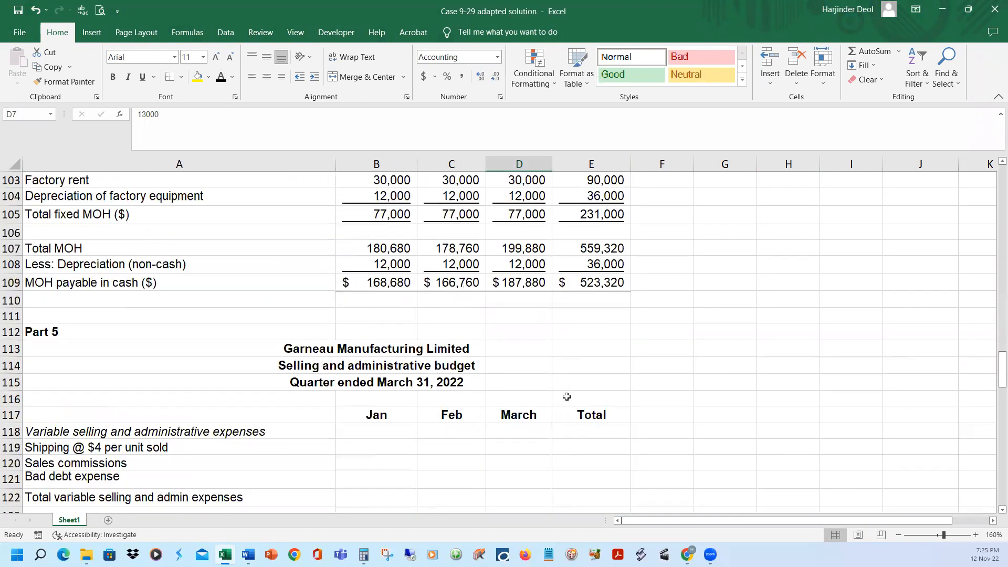
pyautogui.scroll(-4, 567, 396)
pyautogui.scroll(1, 531, 391)
pyautogui.moveTo(403, 288); pyautogui.dragTo(585, 298)
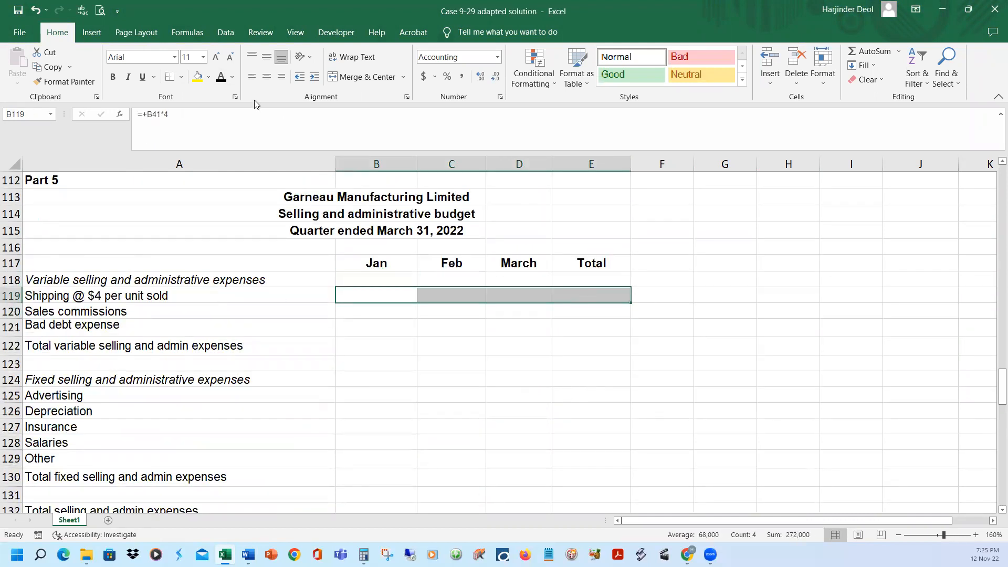
pyautogui.click(221, 77)
pyautogui.click(707, 258)
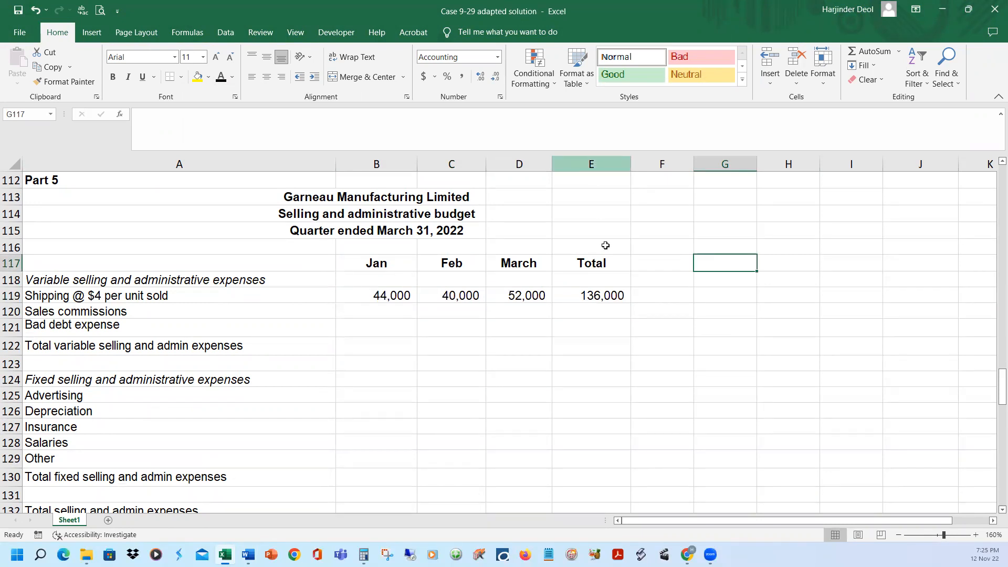
# Reveal the full label "Sales commissions @ 8% of sales" in A120, and select January's budgeted sales in B9
pyautogui.click(208, 310)
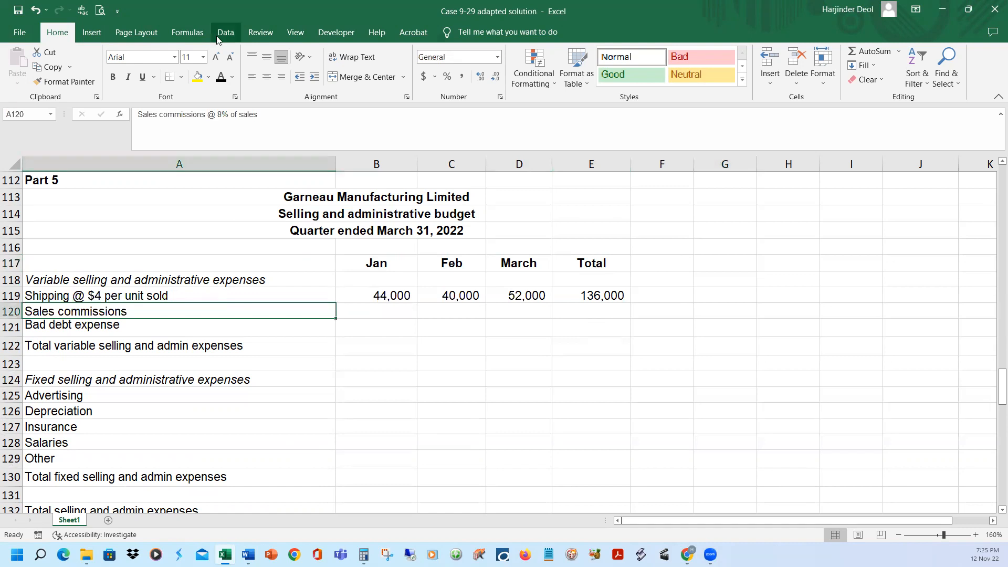
pyautogui.click(221, 76)
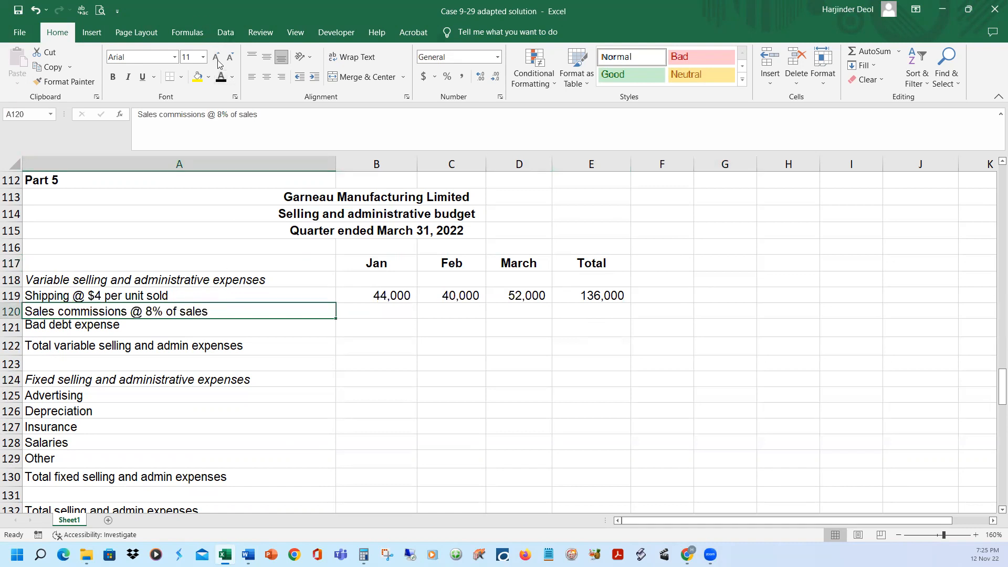
pyautogui.scroll(6, 430, 309)
pyautogui.scroll(12, 430, 310)
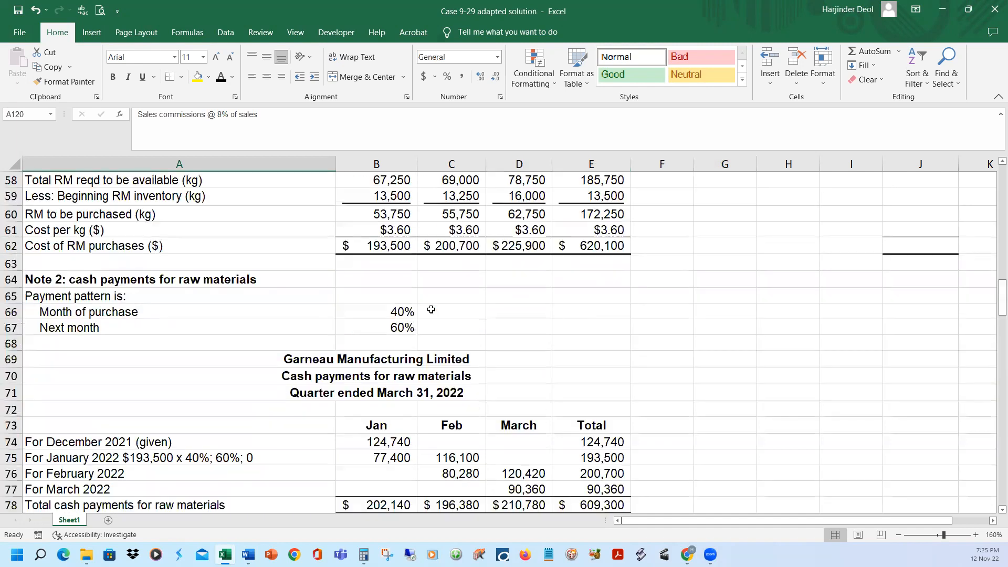
pyautogui.scroll(10, 432, 310)
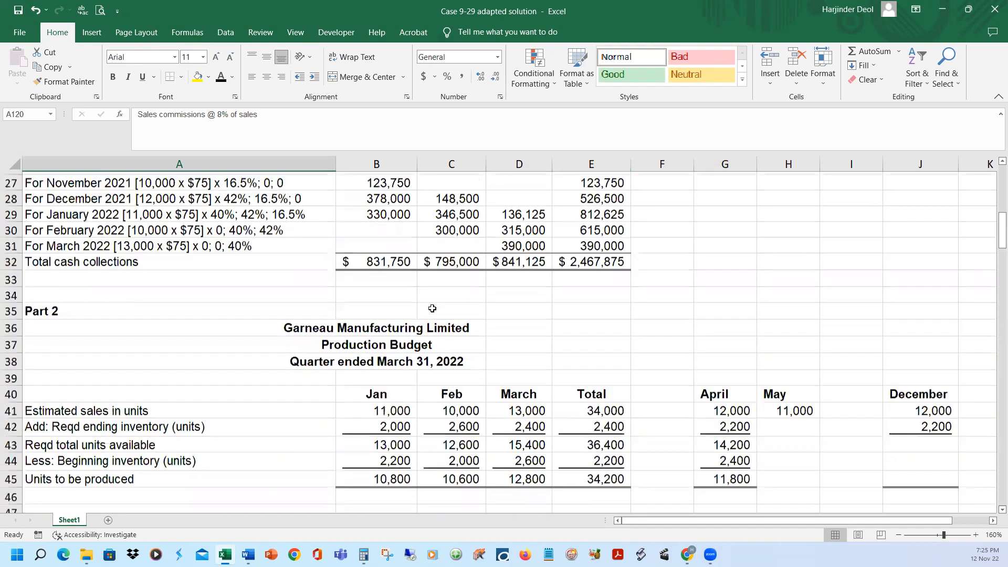
pyautogui.scroll(9, 433, 308)
pyautogui.click(398, 314)
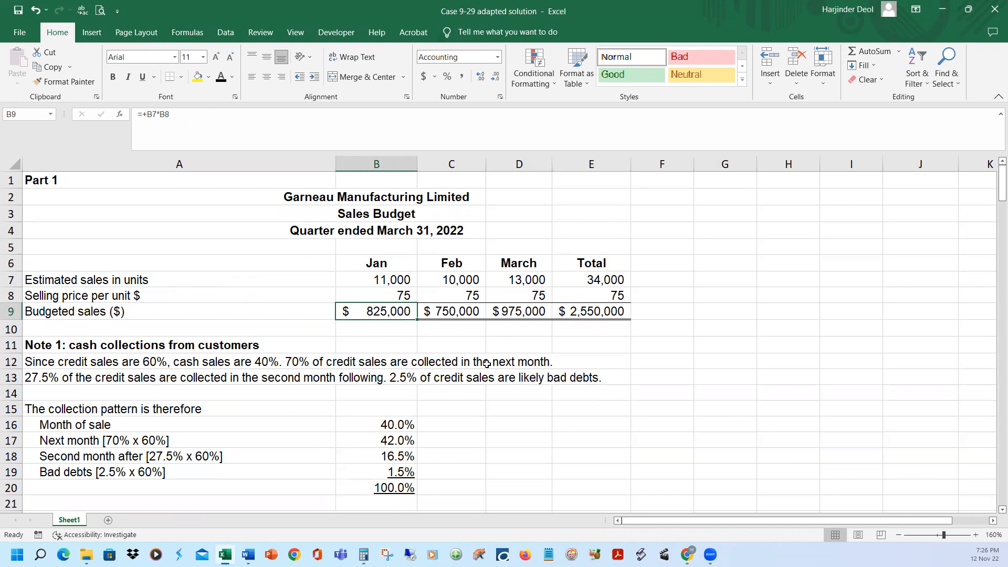
# Reveal the monthly and total sales commissions in B120:E120 of the selling and administrative budget
pyautogui.scroll(-17, 504, 398)
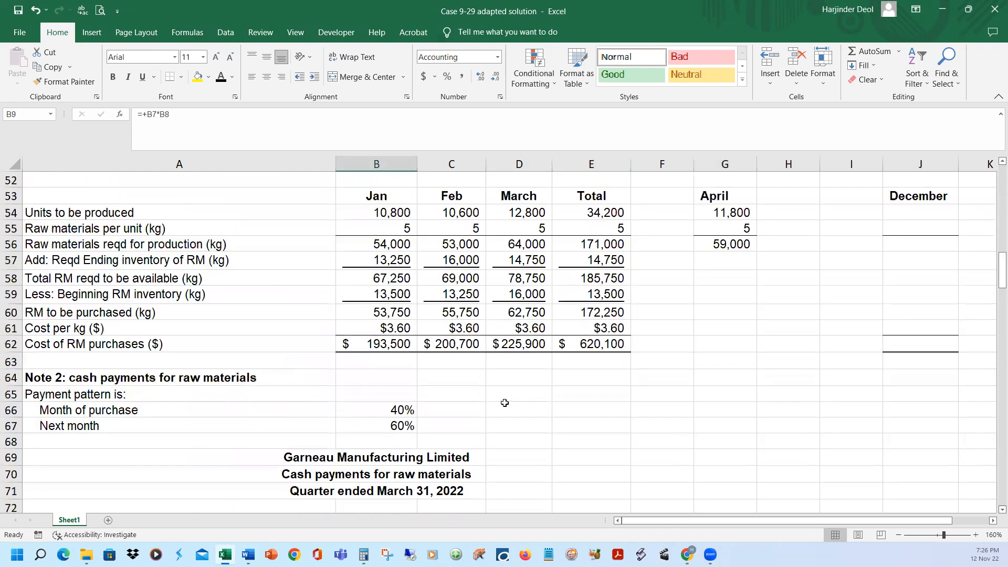
pyautogui.scroll(-17, 505, 397)
pyautogui.scroll(-2, 504, 397)
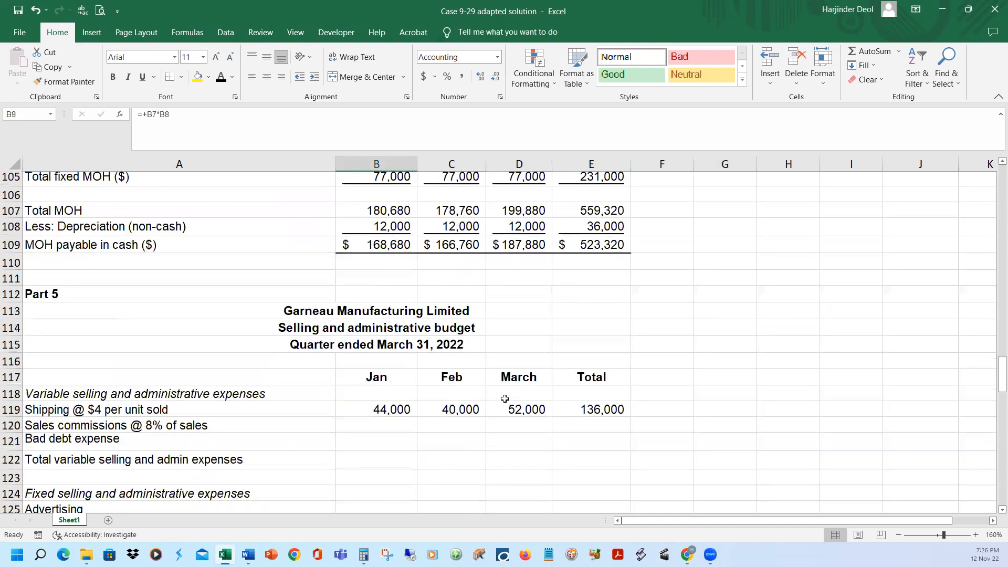
pyautogui.moveTo(389, 360); pyautogui.dragTo(570, 362)
pyautogui.hotkey('ctrl', 'v')
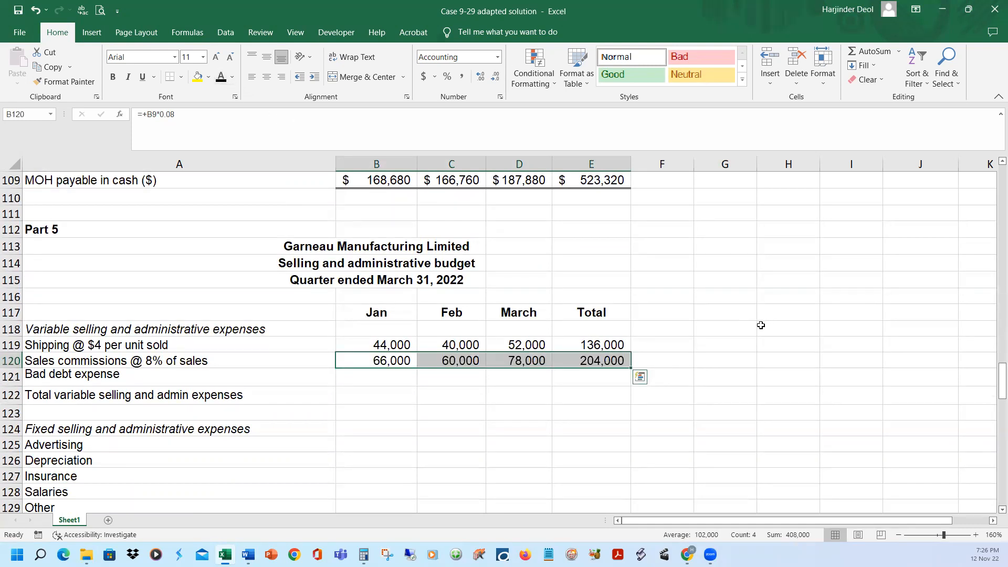
pyautogui.click(740, 329)
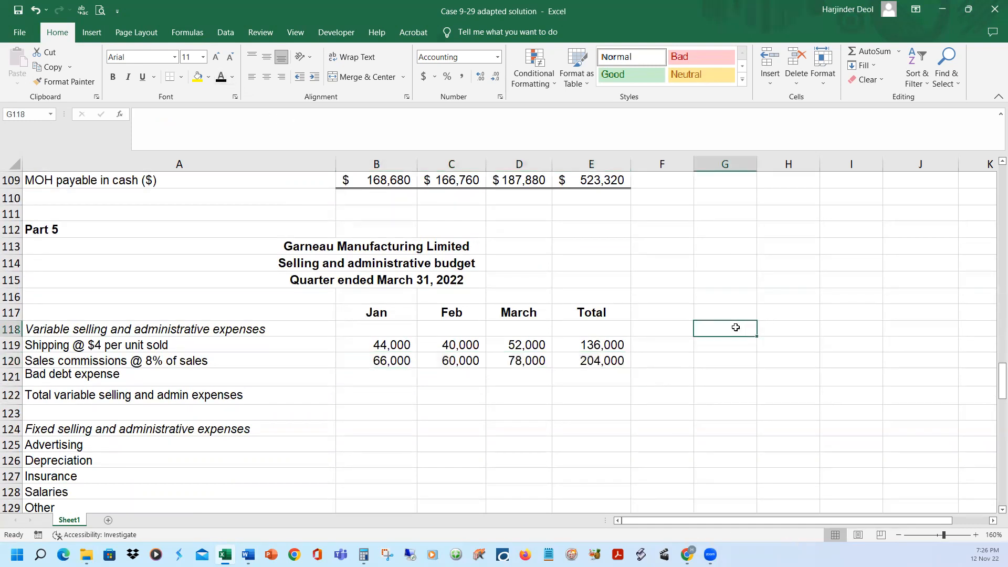
# Go to the cash collections note in Part 1 and select the bad debts percentage in B19
pyautogui.scroll(11, 757, 335)
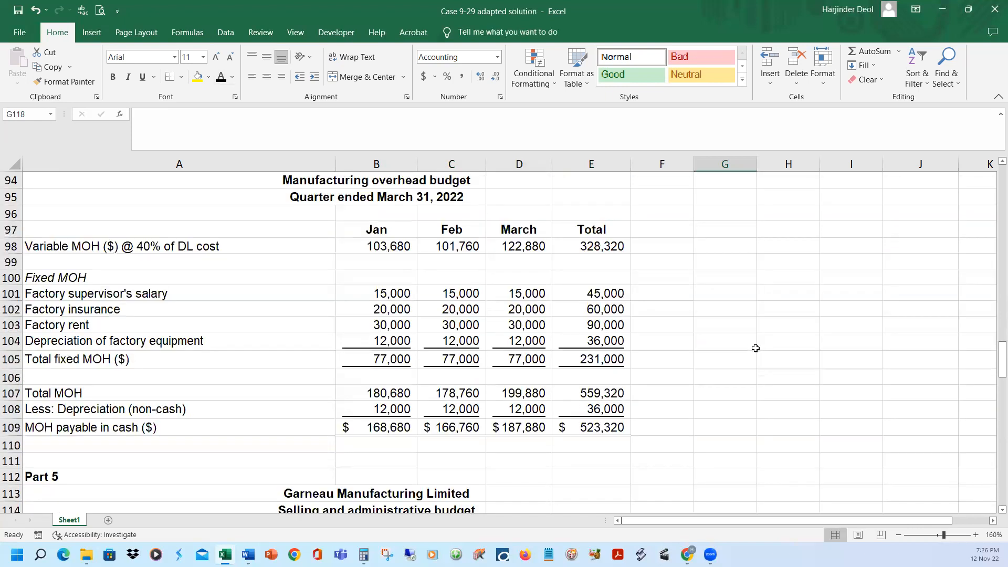
pyautogui.scroll(8, 755, 348)
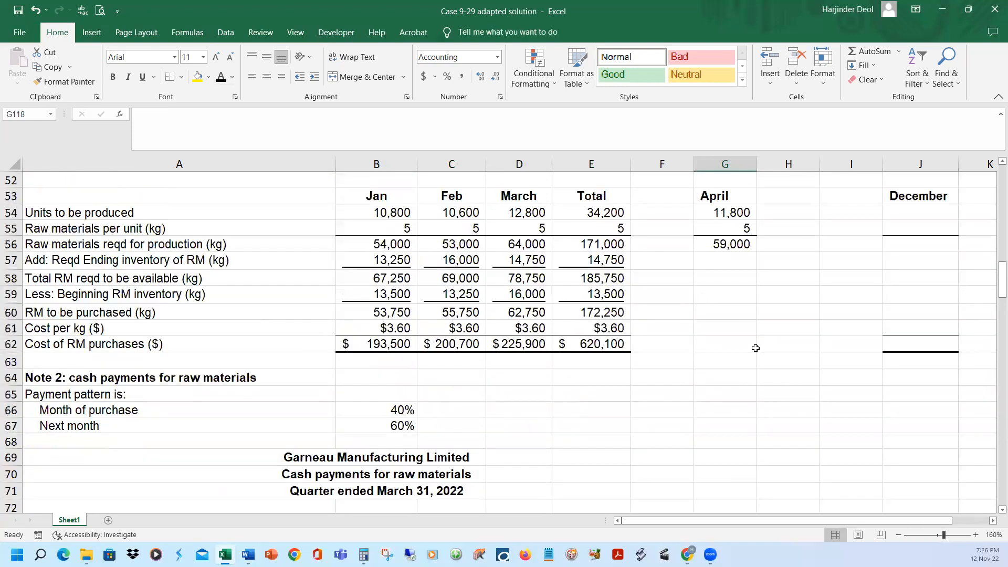
pyautogui.scroll(10, 756, 348)
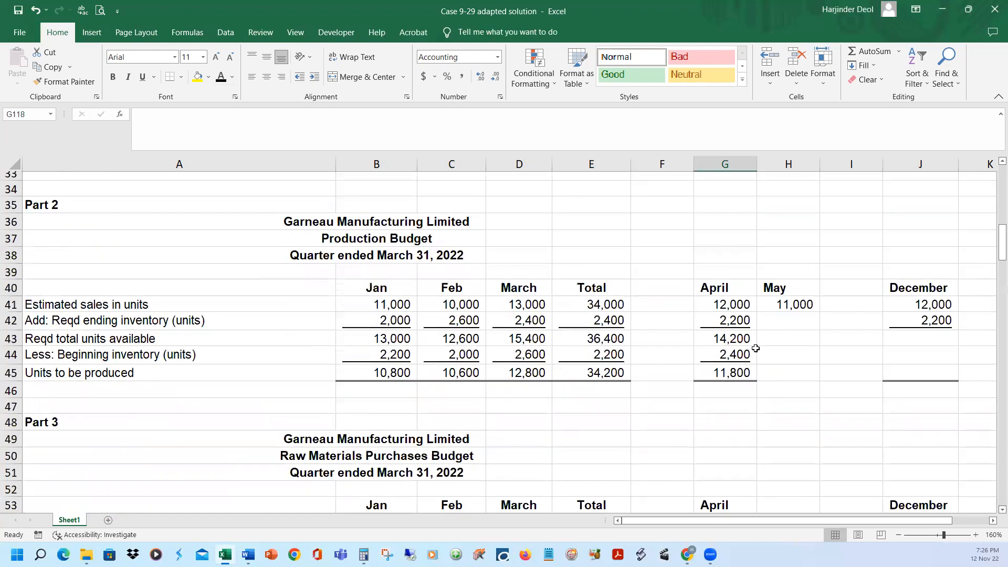
pyautogui.scroll(3, 755, 348)
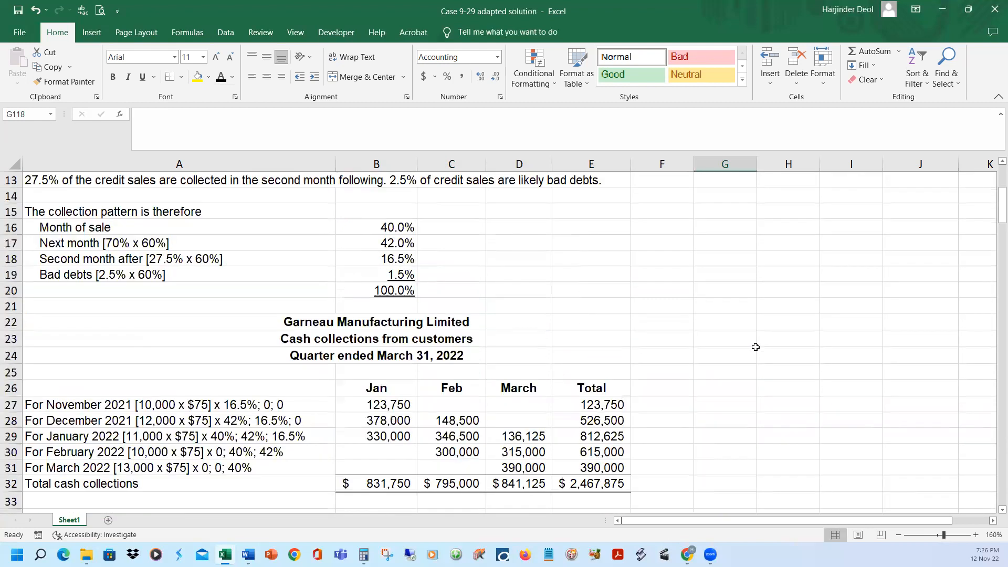
pyautogui.scroll(2, 756, 348)
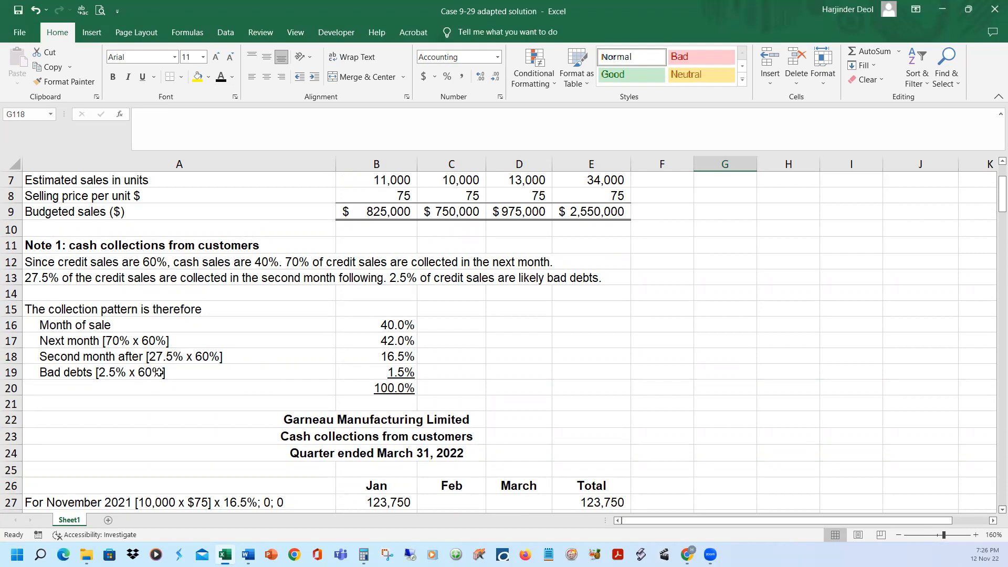
pyautogui.click(411, 373)
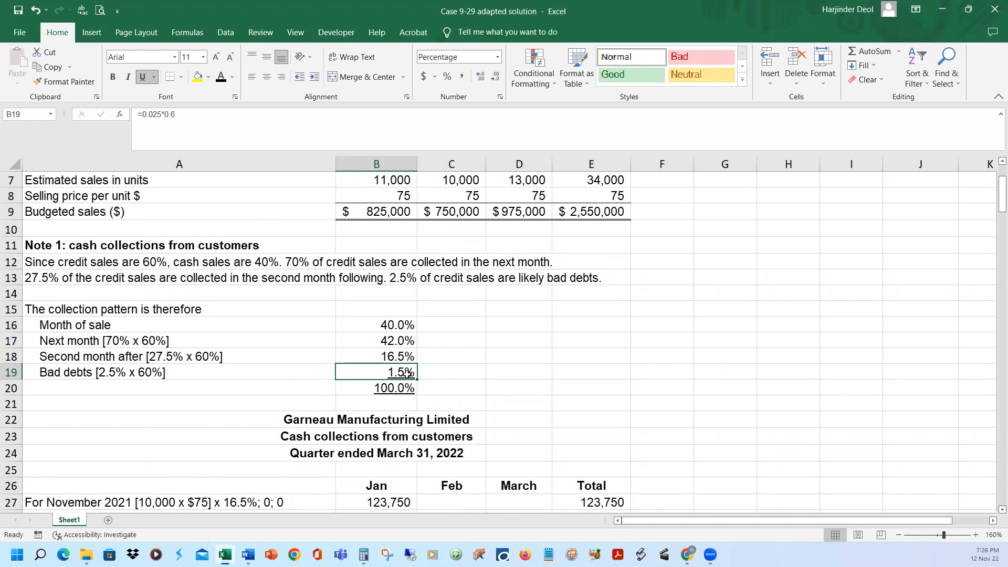
# Review the January, February and March budgeted sales in B9:D9 together with the bad debts percentage in B19
pyautogui.scroll(1, 468, 378)
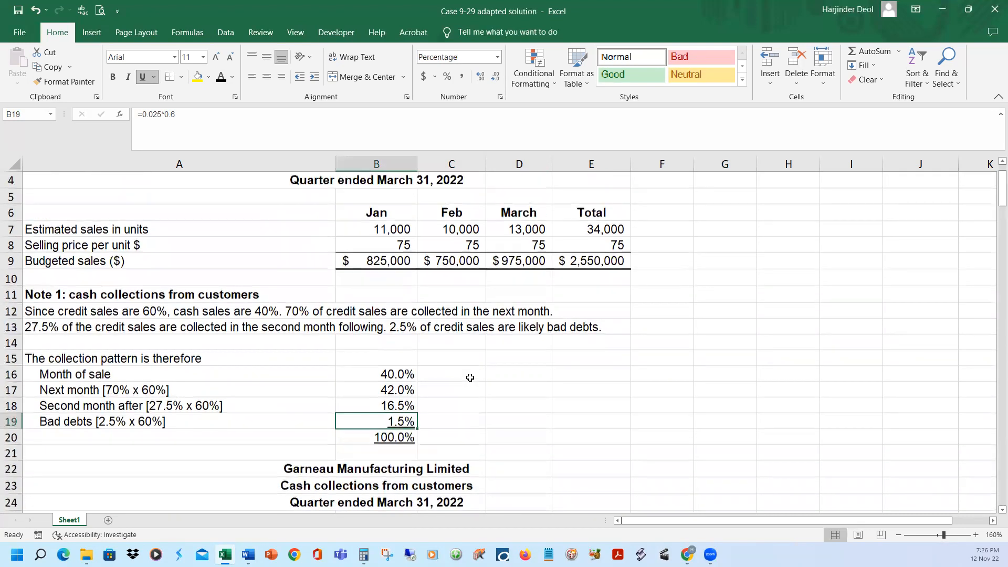
pyautogui.click(392, 263)
pyautogui.click(444, 263)
pyautogui.click(512, 261)
pyautogui.click(400, 263)
pyautogui.click(446, 262)
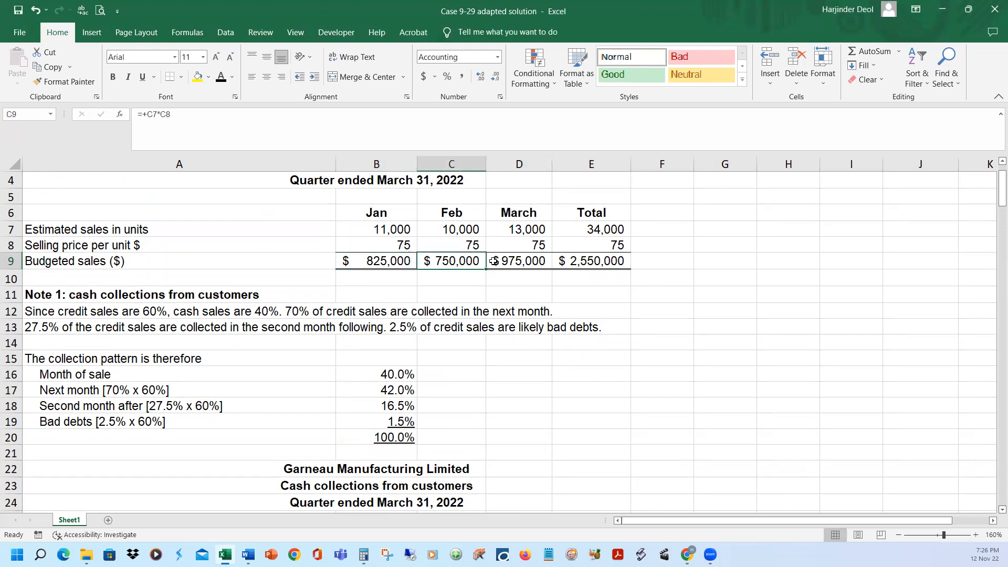
pyautogui.click(494, 261)
pyautogui.click(395, 418)
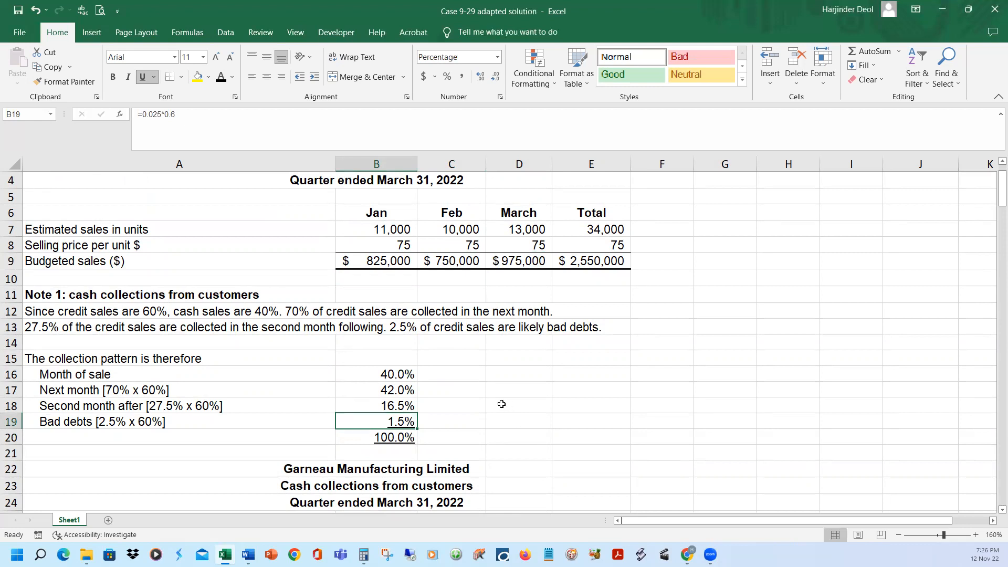
# Reveal the bad debt expense label and its monthly and total amounts in row 121, then select January's amount in B121
pyautogui.scroll(-3, 496, 428)
pyautogui.scroll(-14, 485, 444)
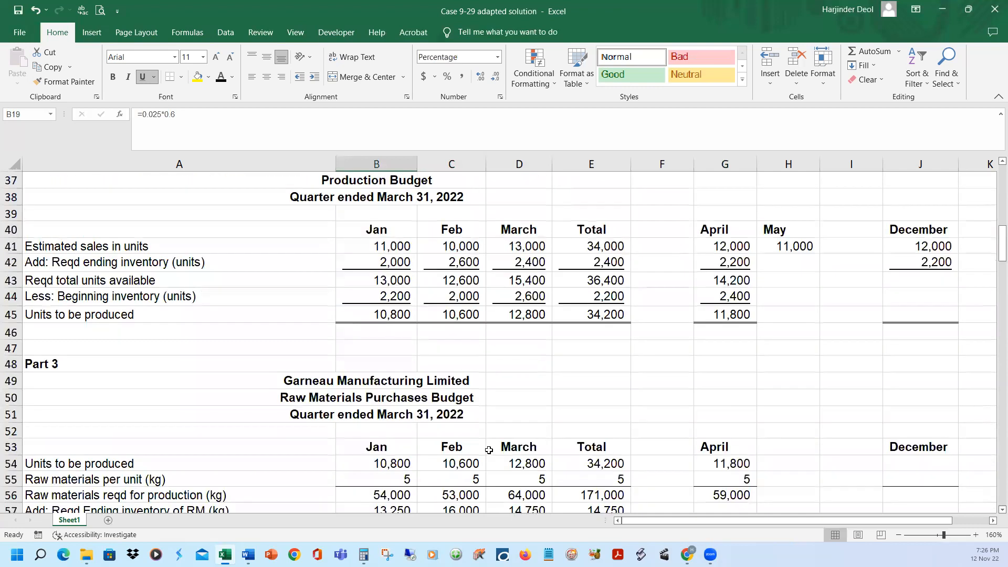
pyautogui.scroll(-6, 488, 455)
pyautogui.scroll(-6, 488, 455)
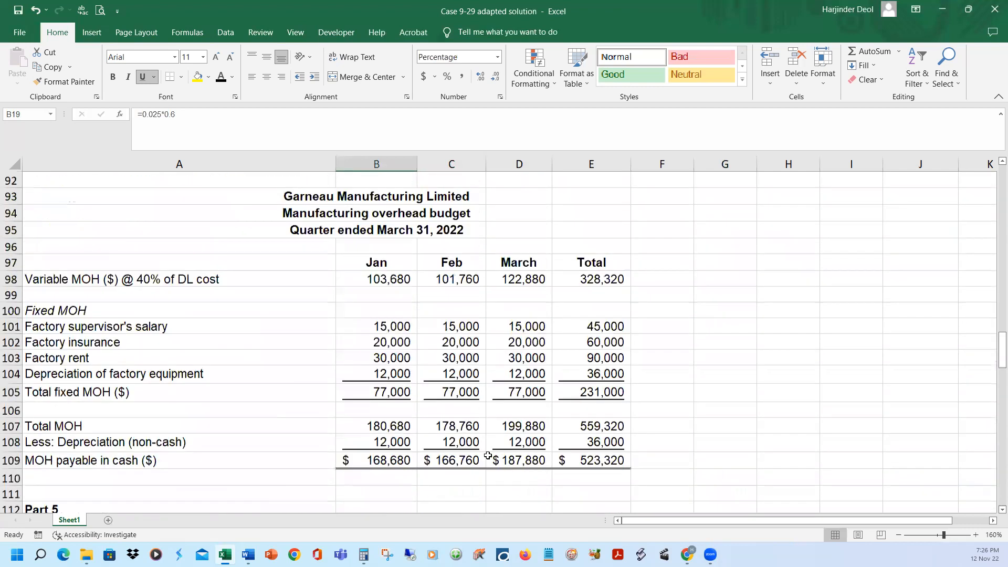
pyautogui.scroll(-6, 488, 455)
pyautogui.click(10, 377)
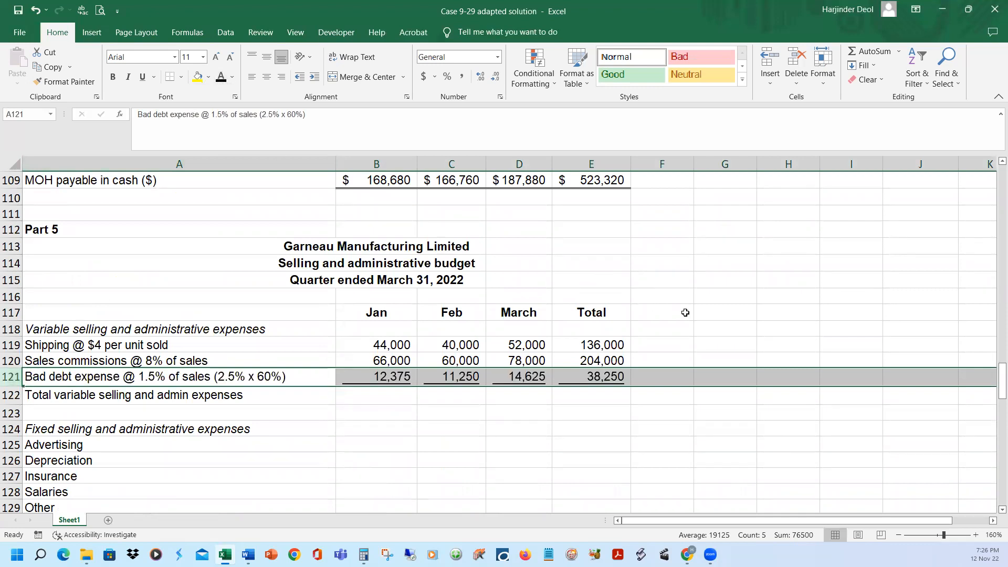
pyautogui.click(731, 329)
pyautogui.click(386, 378)
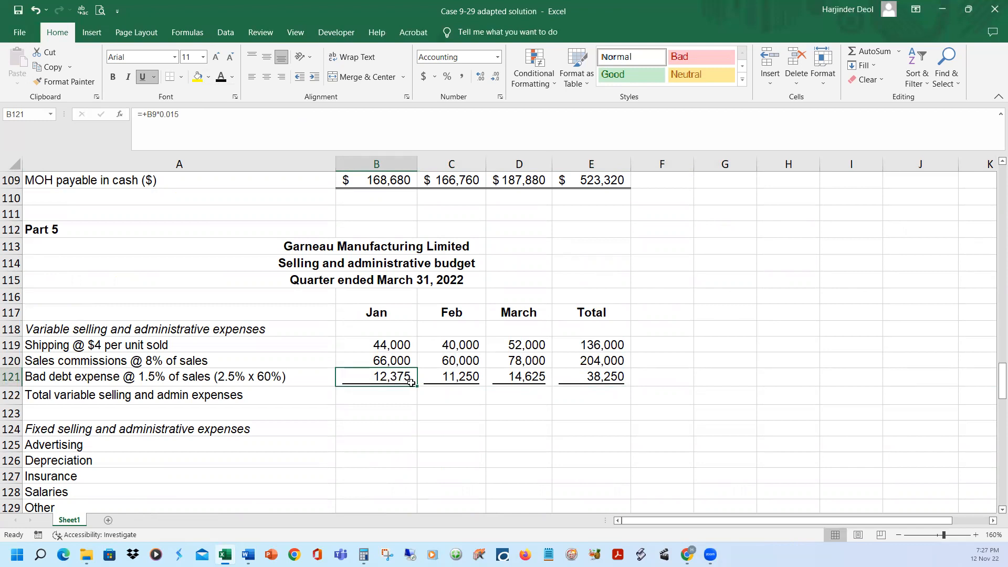
# Check the February and March bad debt expense formulas, and reveal the total variable selling and admin expenses in row 122 with black font
pyautogui.click(457, 378)
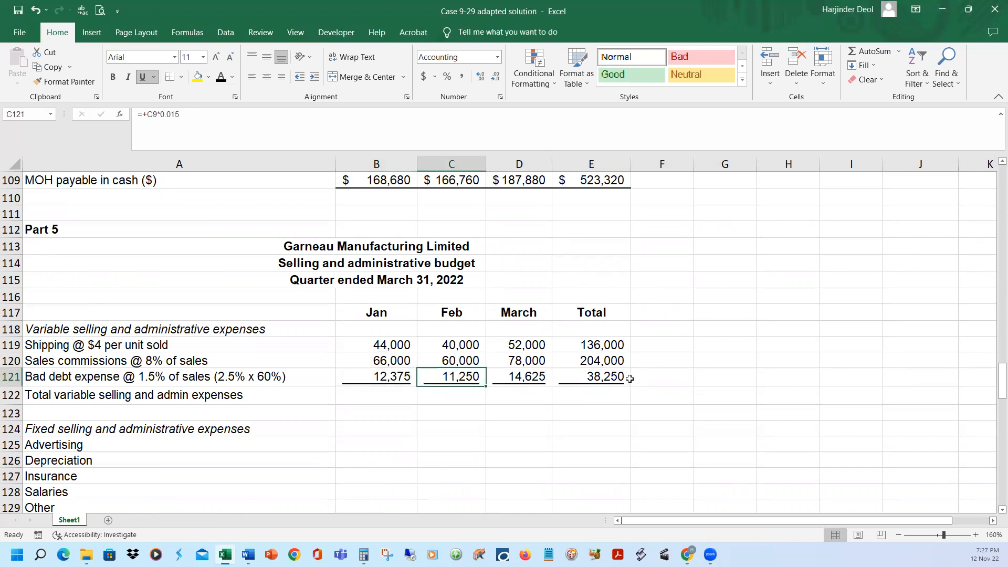
pyautogui.click(530, 381)
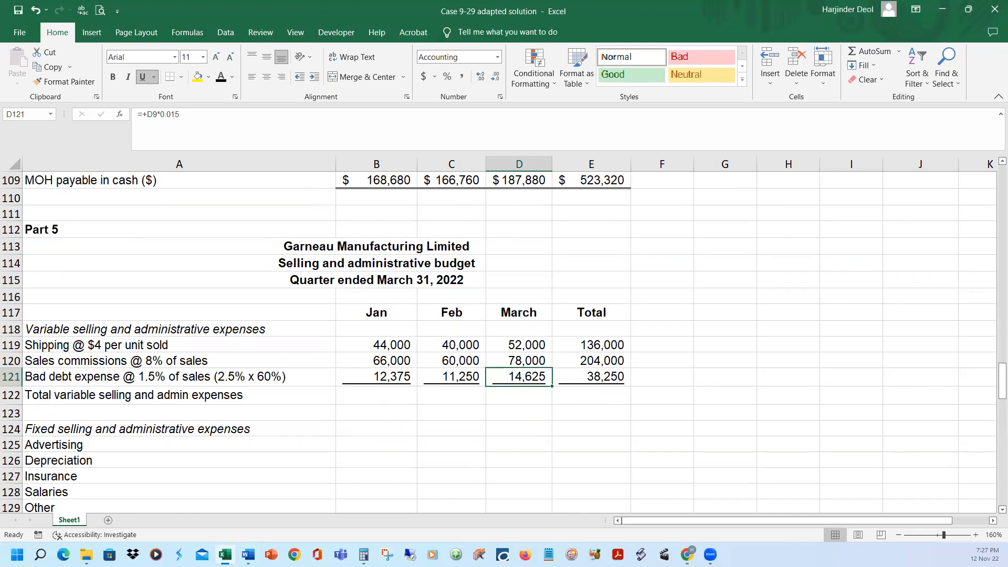
pyautogui.click(10, 395)
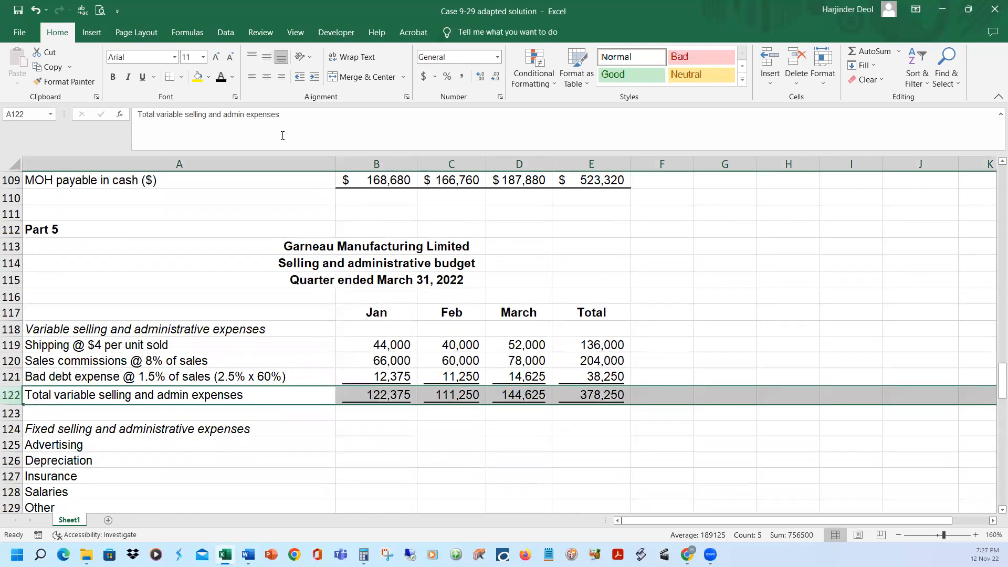
pyautogui.click(711, 333)
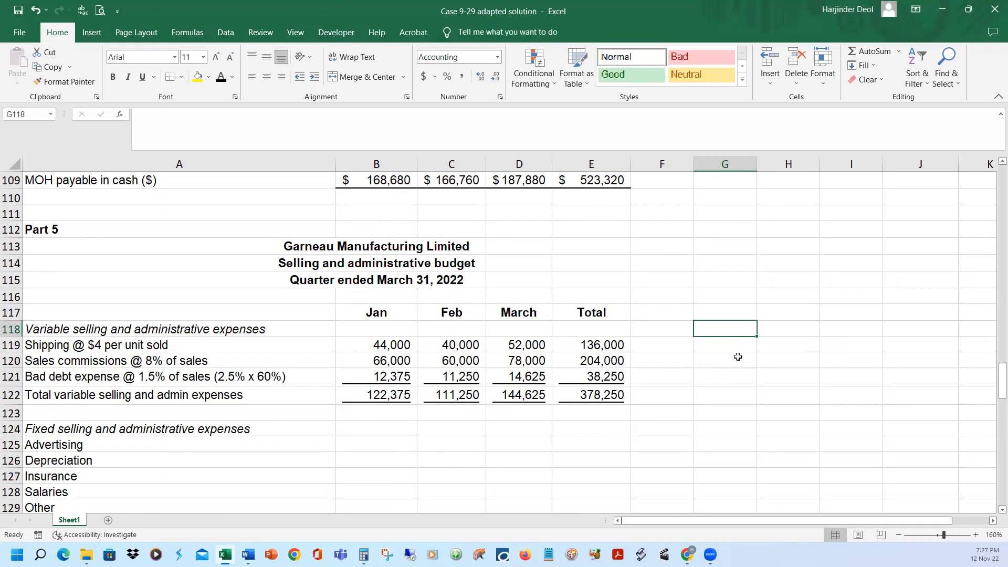
# Switch to the Case 9-29 adapted Word document and review note j's asset purchase, note h's depreciation line and the $5,000 additional monthly depreciation
pyautogui.scroll(-1, 740, 356)
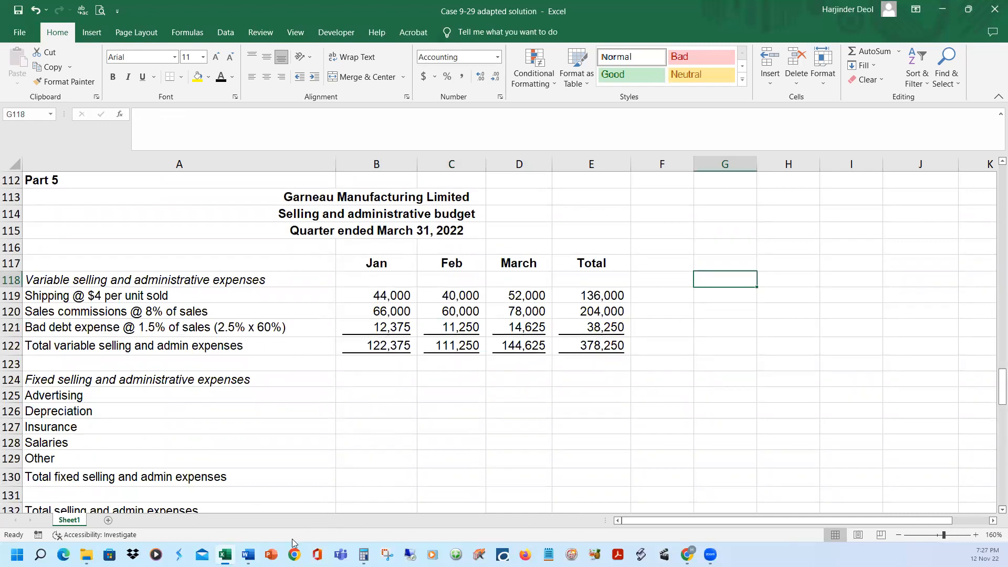
pyautogui.moveTo(248, 554)
pyautogui.click(301, 495)
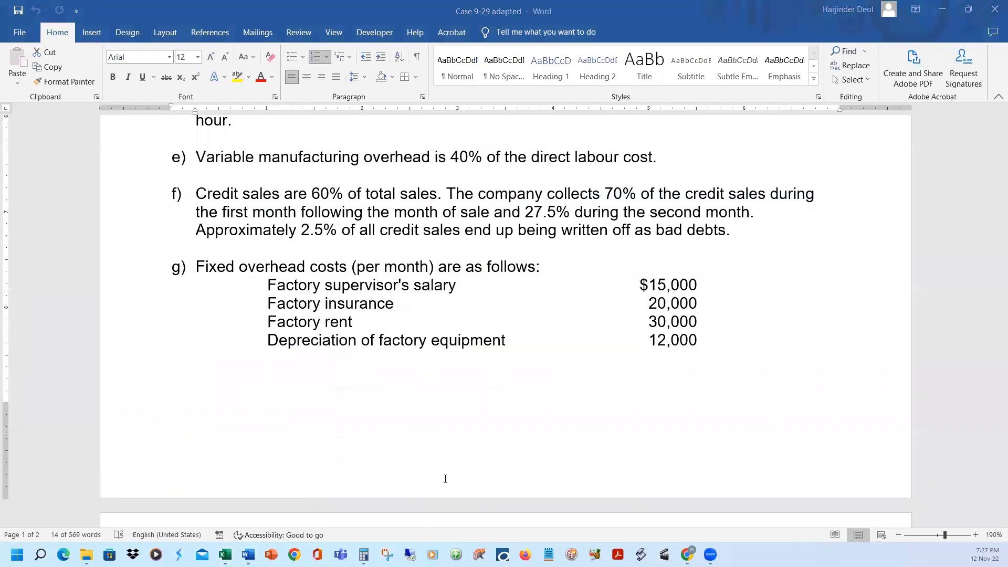
pyautogui.scroll(-6, 484, 428)
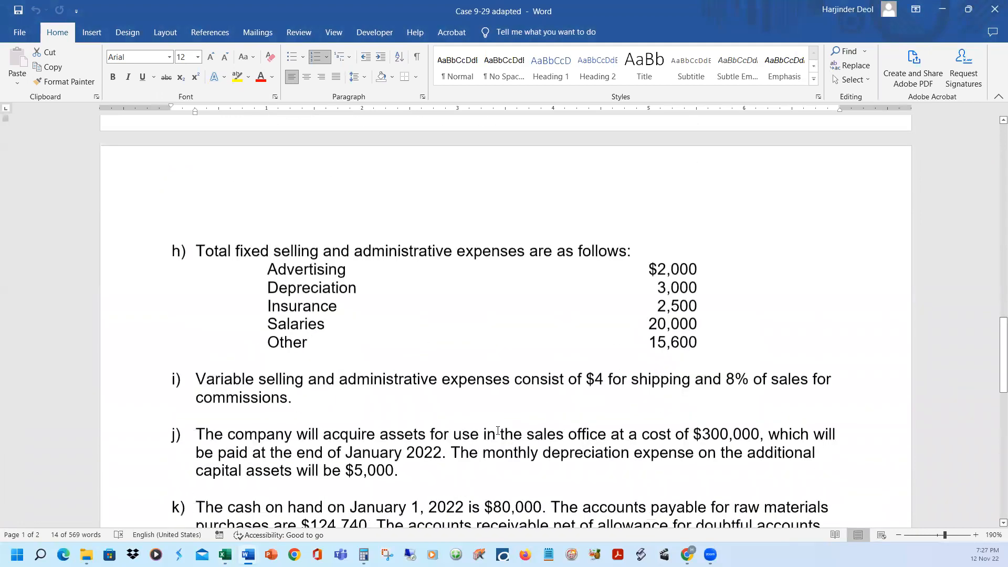
pyautogui.scroll(-1, 495, 431)
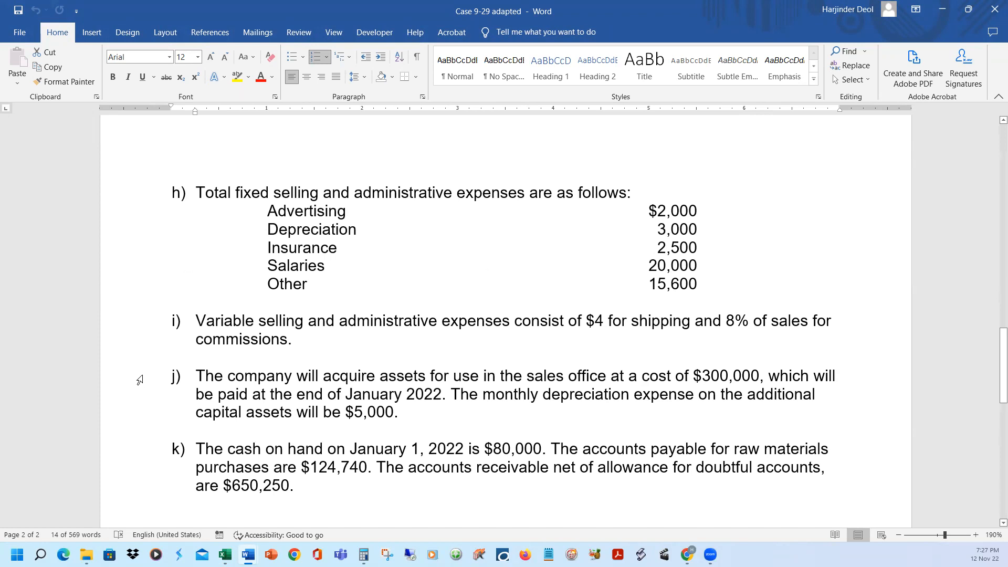
pyautogui.moveTo(139, 393); pyautogui.dragTo(146, 418)
pyautogui.tripleClick(876, 388)
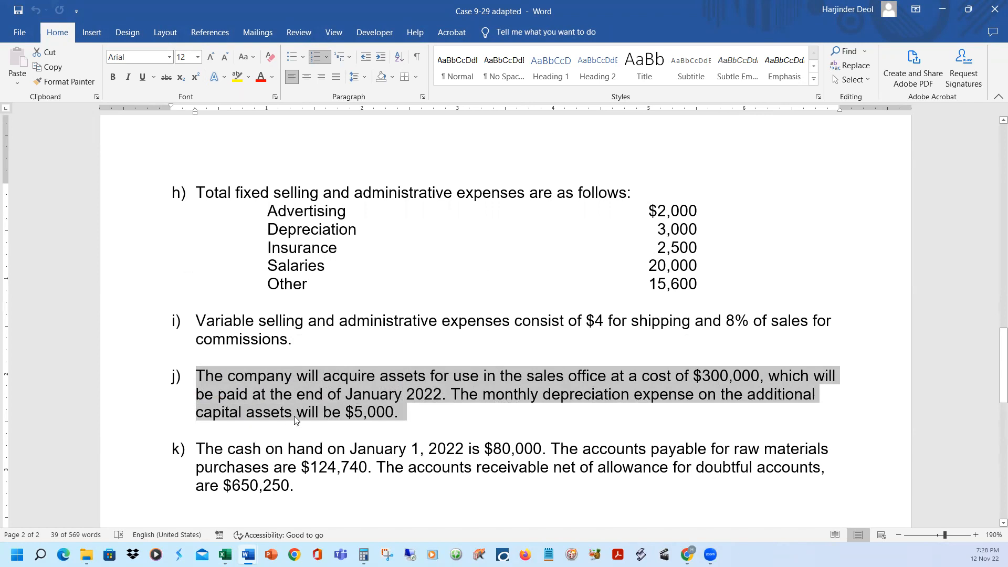
pyautogui.click(148, 230)
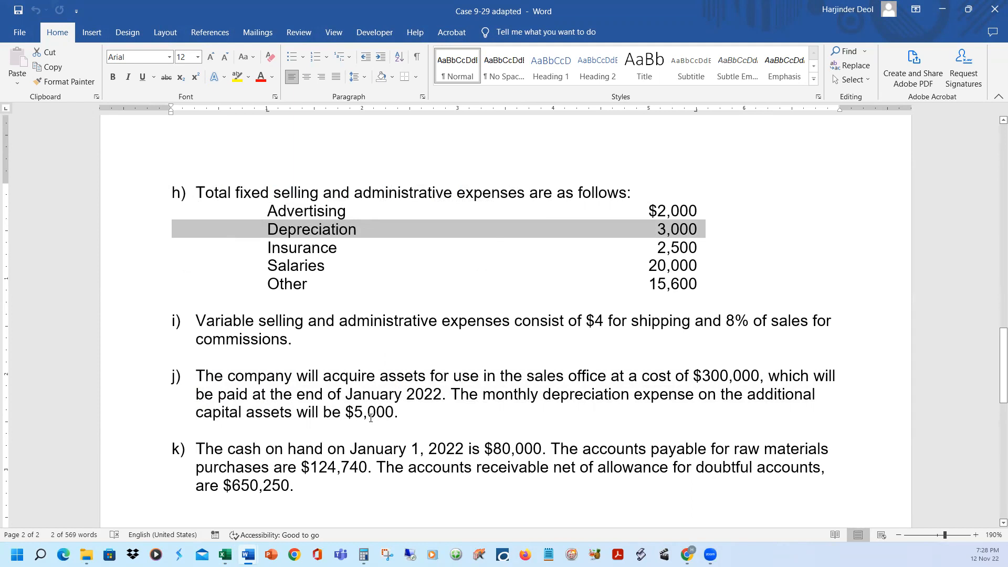
pyautogui.moveTo(346, 412); pyautogui.dragTo(383, 410)
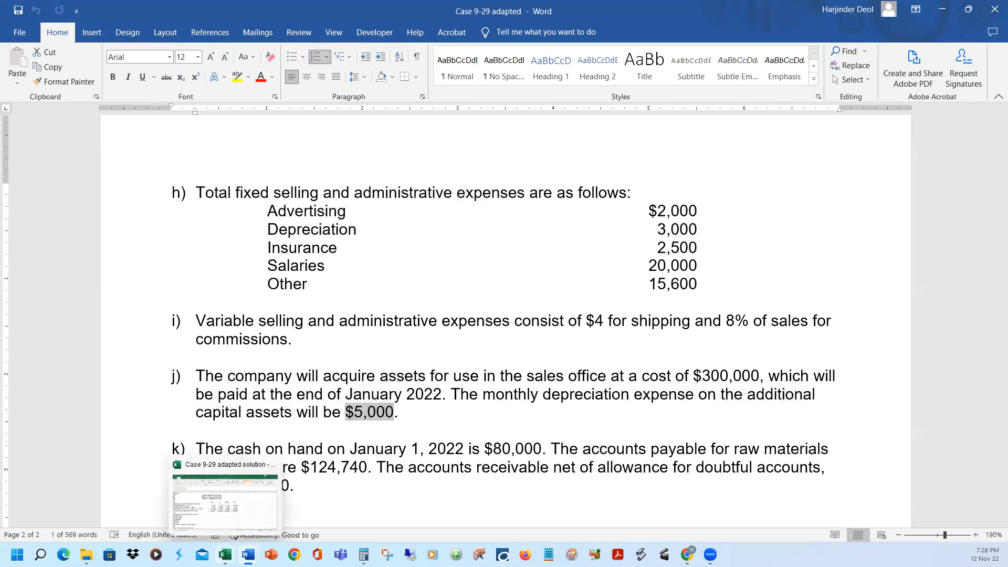
# Switch back to the Excel solution and reveal January's fixed selling and administrative expenses in B125:B129 with black font
pyautogui.click(225, 555)
pyautogui.click(383, 423)
pyautogui.click(362, 396)
pyautogui.moveTo(362, 396); pyautogui.dragTo(347, 460)
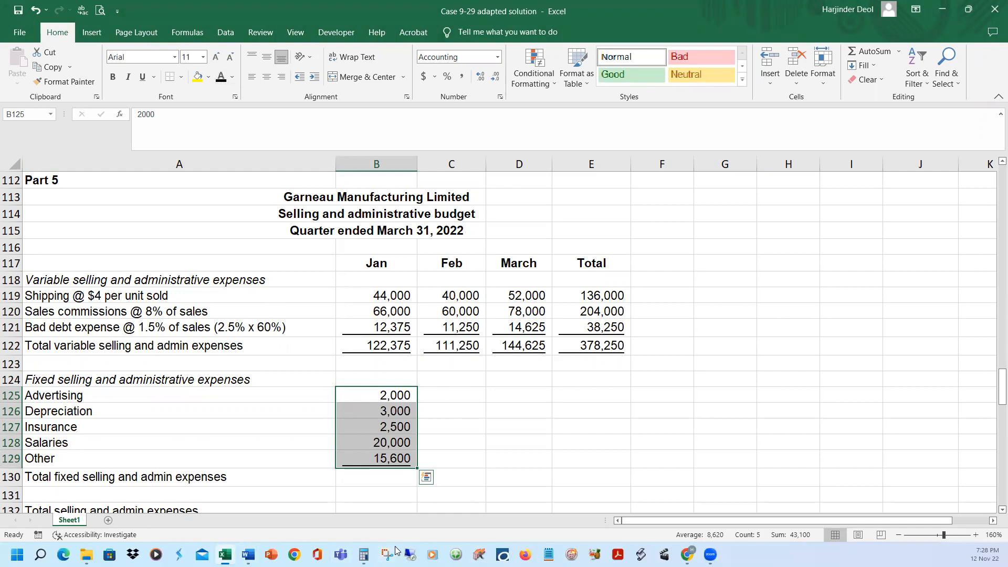
# Compare January's fixed expenses with note h in the Case 9-29 adapted Word document, and return to the Excel workbook
pyautogui.click(248, 555)
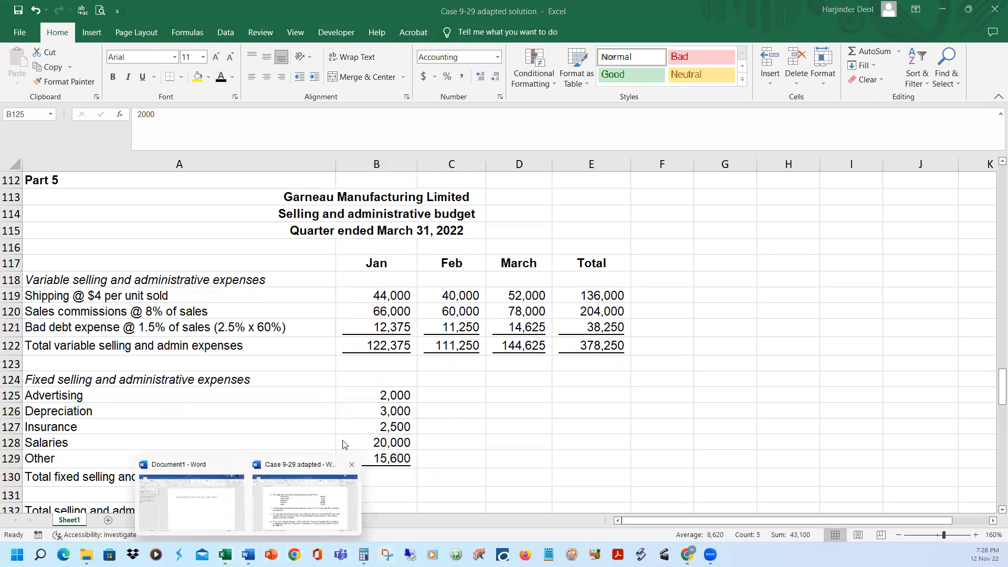
pyautogui.click(298, 527)
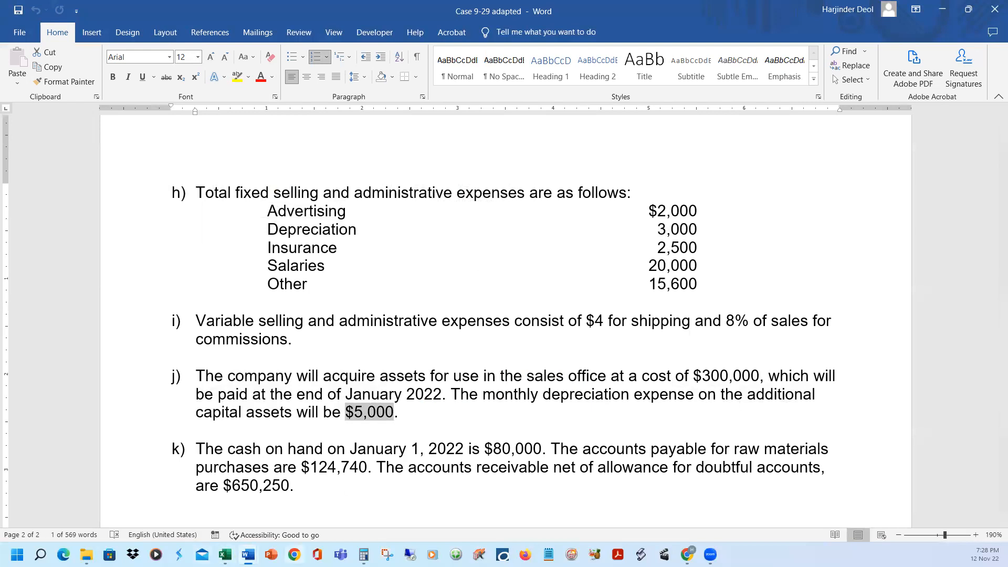
pyautogui.click(225, 554)
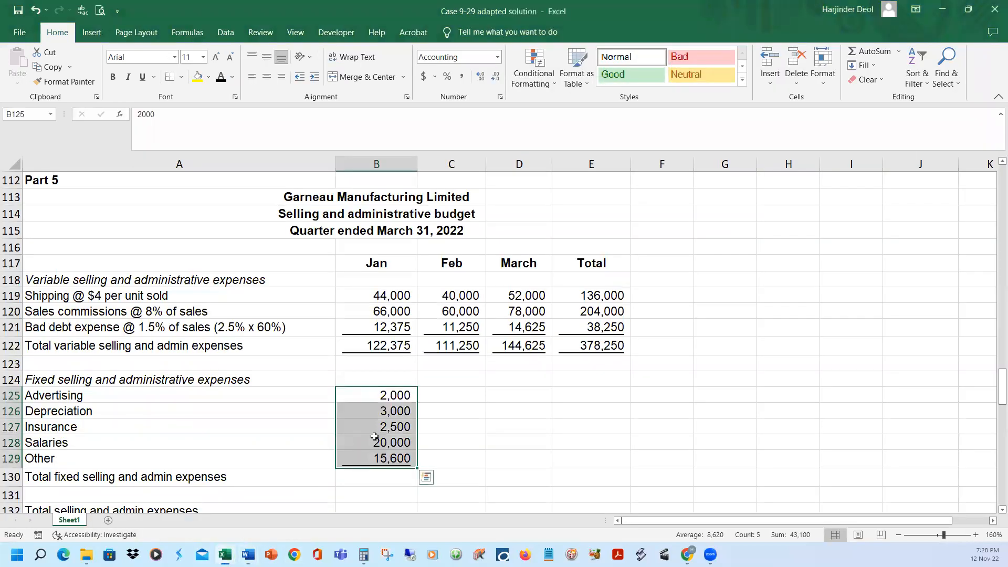
# Reveal January's total fixed selling and admin expenses in B130 by setting the font colour to black
pyautogui.click(372, 478)
pyautogui.scroll(-1, 513, 418)
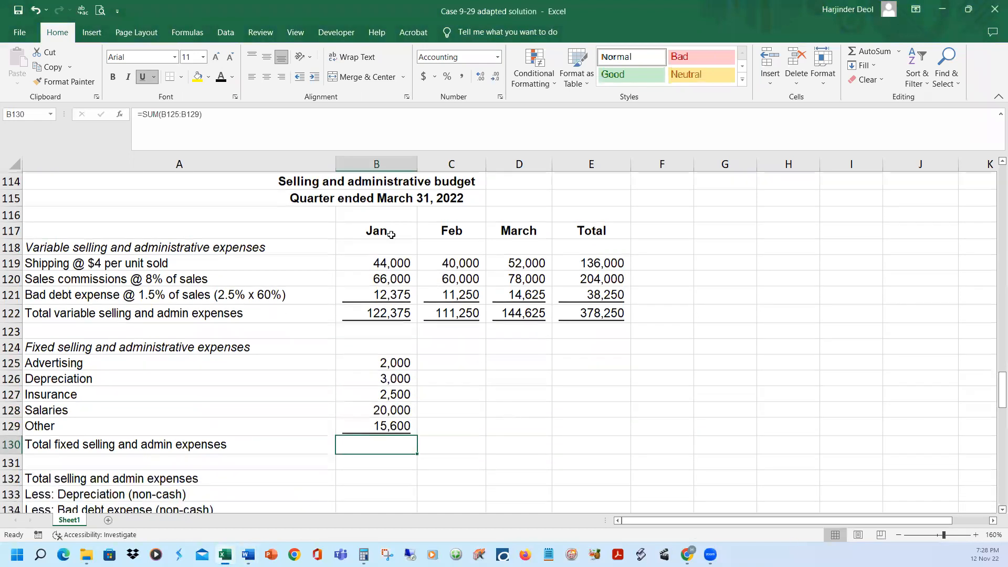
pyautogui.click(221, 76)
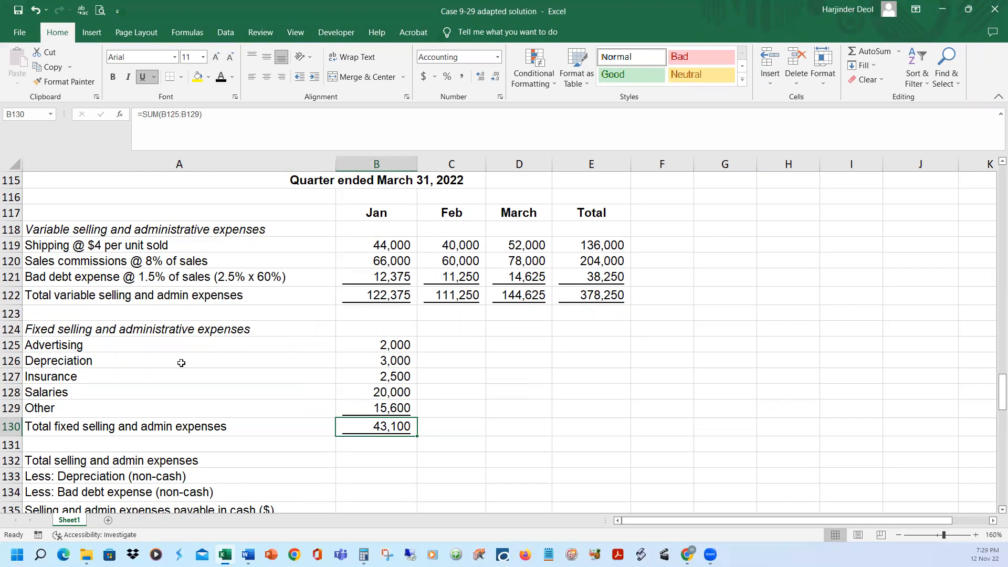
# Reveal the full depreciation label in A126 and February's advertising and depreciation in C125:C126, and compare depreciation between January and February
pyautogui.click(180, 361)
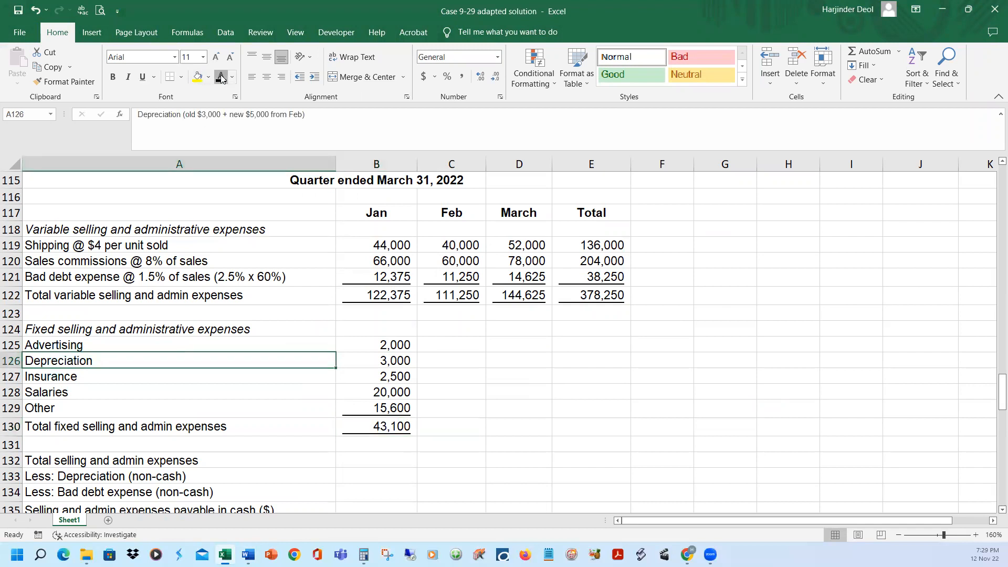
pyautogui.click(221, 77)
pyautogui.moveTo(456, 343); pyautogui.dragTo(455, 360)
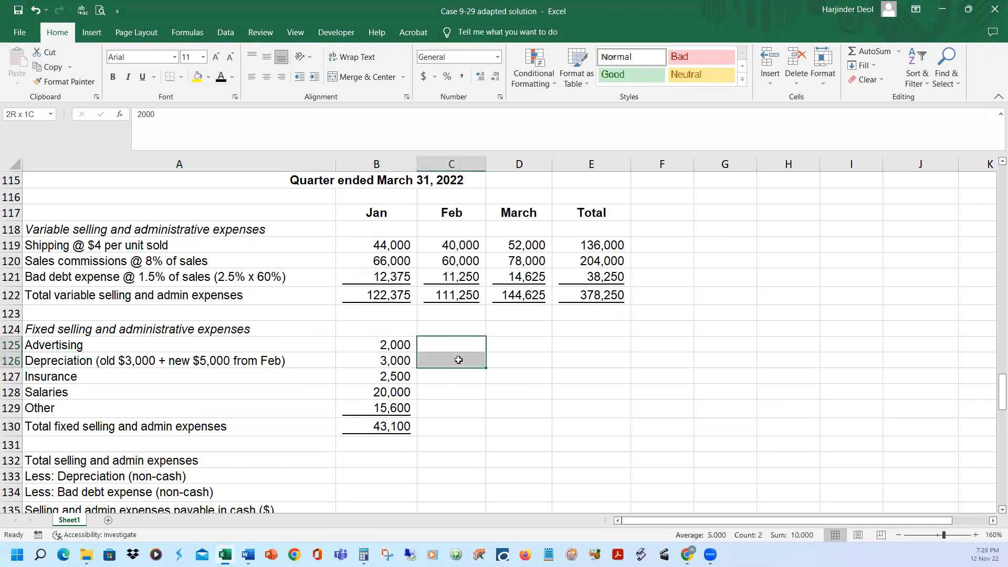
pyautogui.click(221, 76)
pyautogui.click(475, 360)
pyautogui.click(395, 360)
pyautogui.click(469, 362)
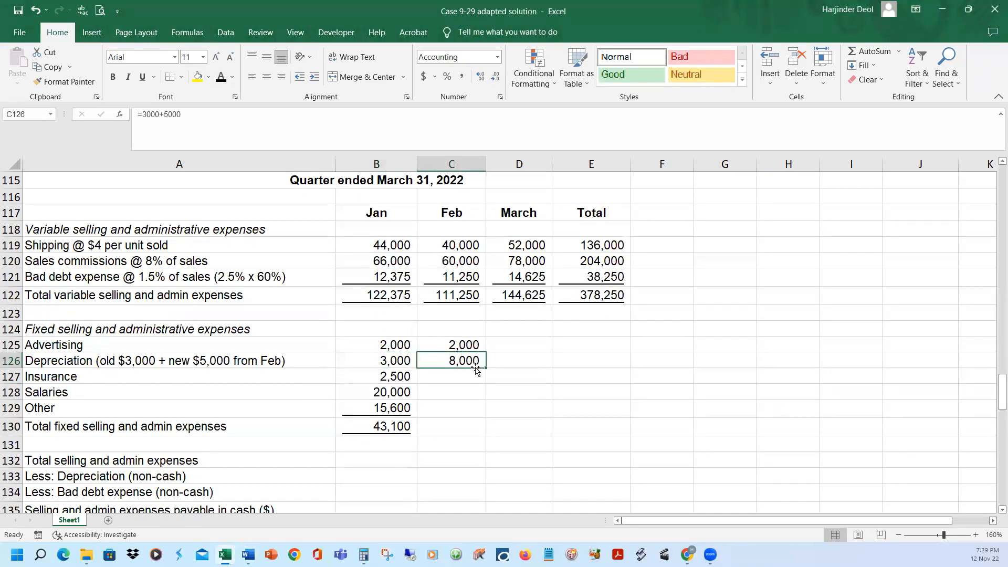
# Reveal February's remaining fixed expenses and total in C127:C130, and all of March's fixed expenses in D125:D130
pyautogui.moveTo(476, 381); pyautogui.dragTo(460, 428)
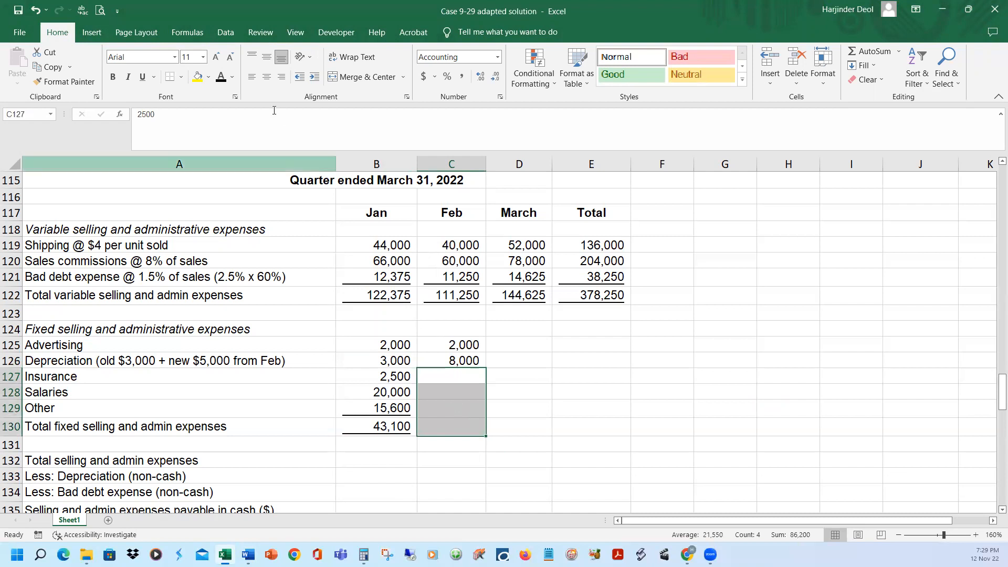
pyautogui.click(226, 78)
pyautogui.moveTo(520, 340); pyautogui.dragTo(509, 428)
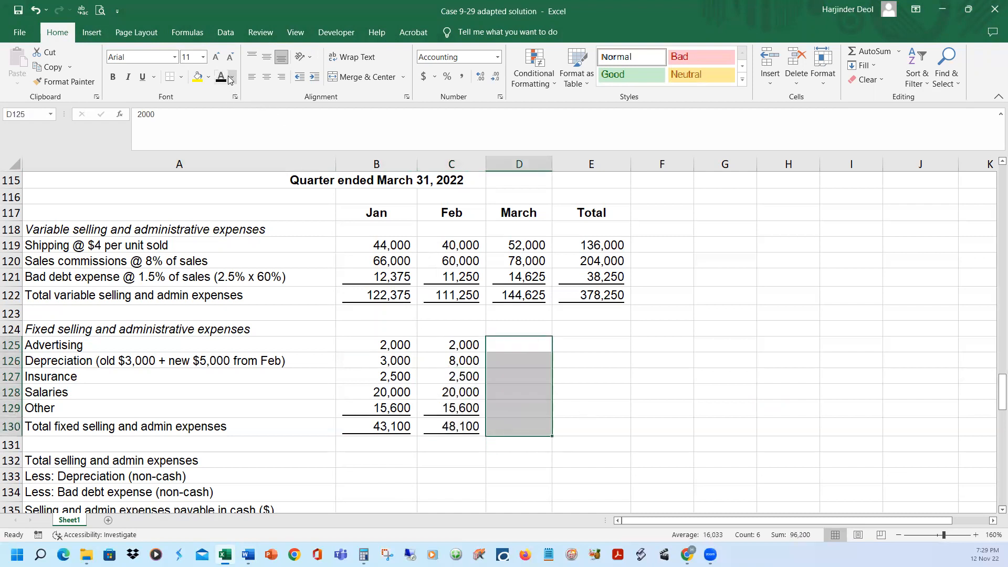
pyautogui.click(226, 78)
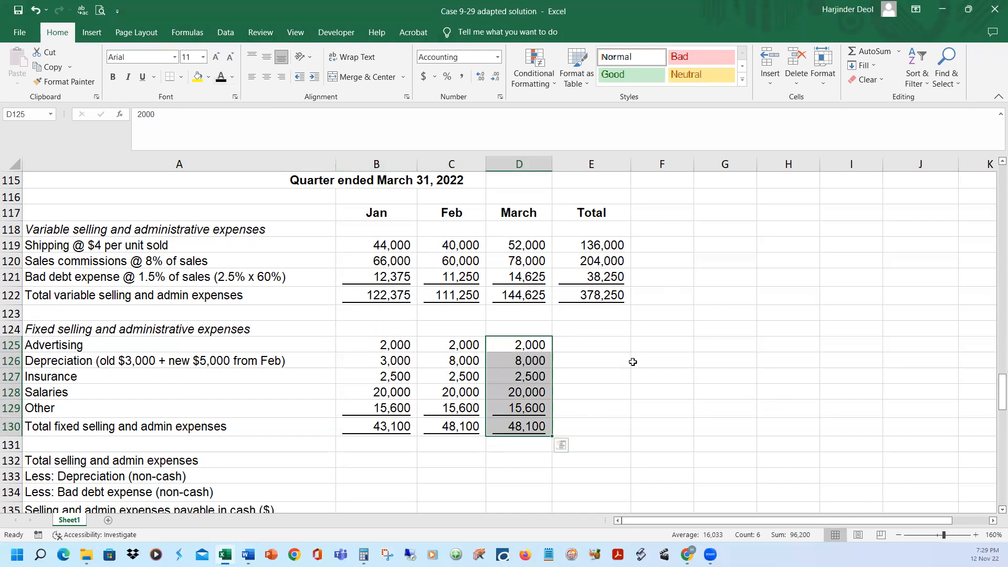
# Reveal the quarter totals of the fixed selling and administrative expenses in E125:E130
pyautogui.moveTo(616, 340); pyautogui.dragTo(601, 428)
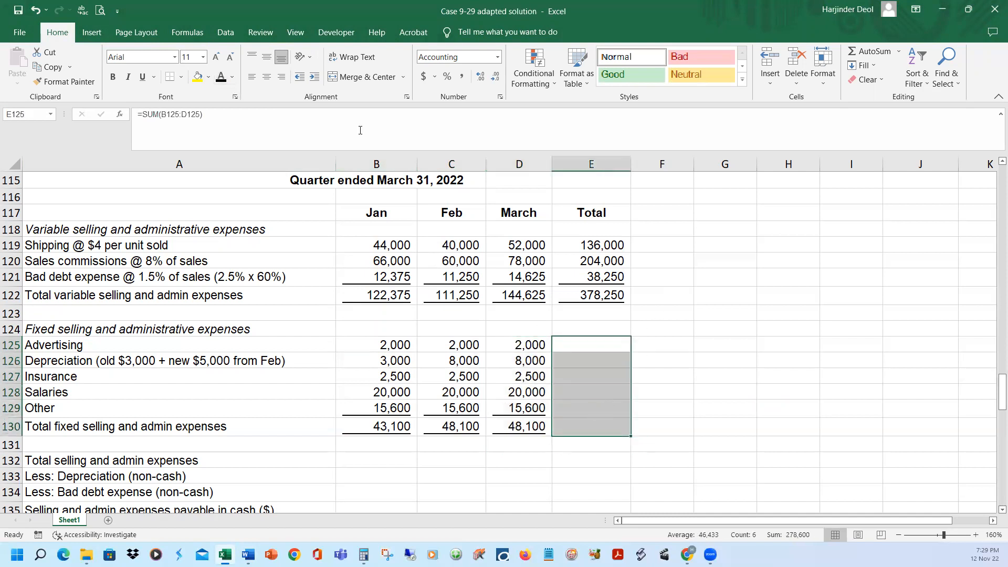
pyautogui.click(221, 78)
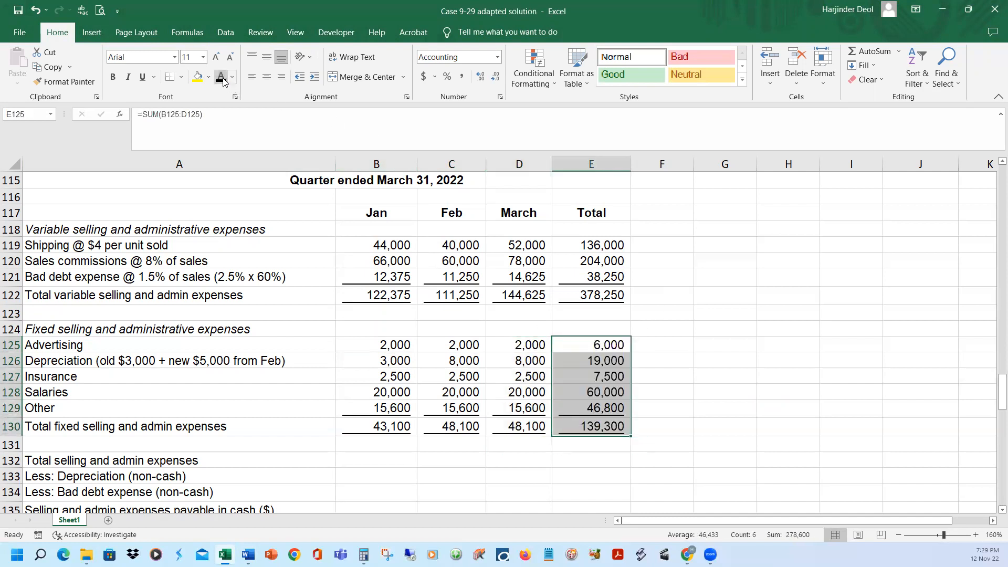
pyautogui.click(727, 356)
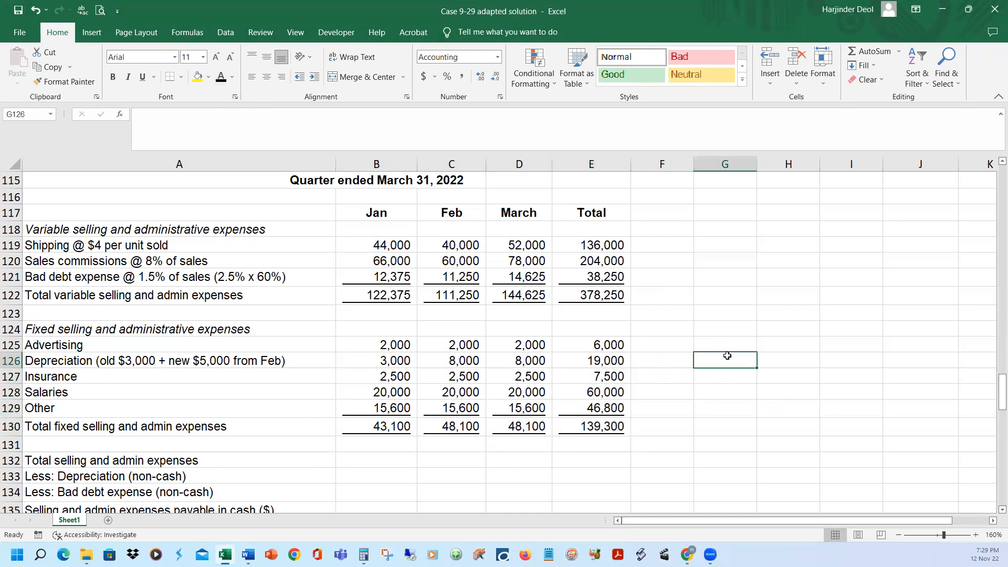
# Reveal January's total selling and admin expenses in B132 and inspect its formula adding B122 and B130
pyautogui.click(374, 460)
pyautogui.click(263, 120)
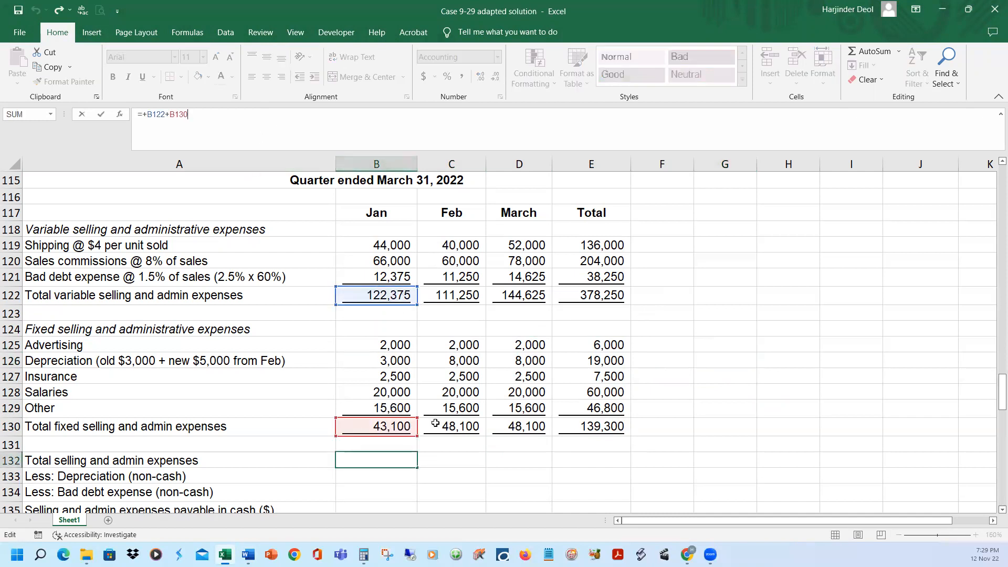
pyautogui.press('Return')
pyautogui.press('Up')
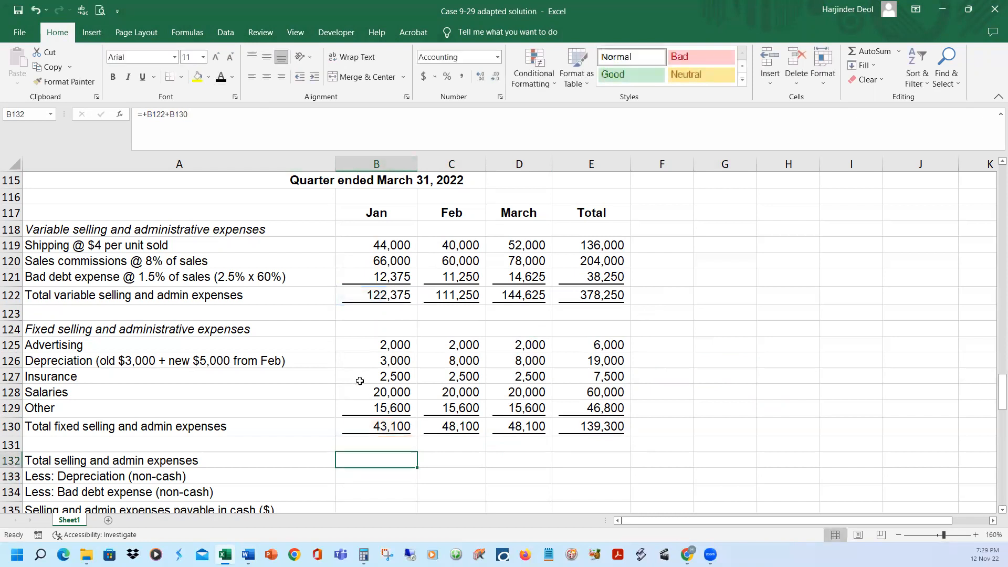
pyautogui.click(247, 116)
pyautogui.press('Return')
pyautogui.press('Up')
# Reveal the February, March and quarter total selling and admin expenses in C132:E132
pyautogui.moveTo(434, 456); pyautogui.dragTo(590, 457)
pyautogui.click(221, 77)
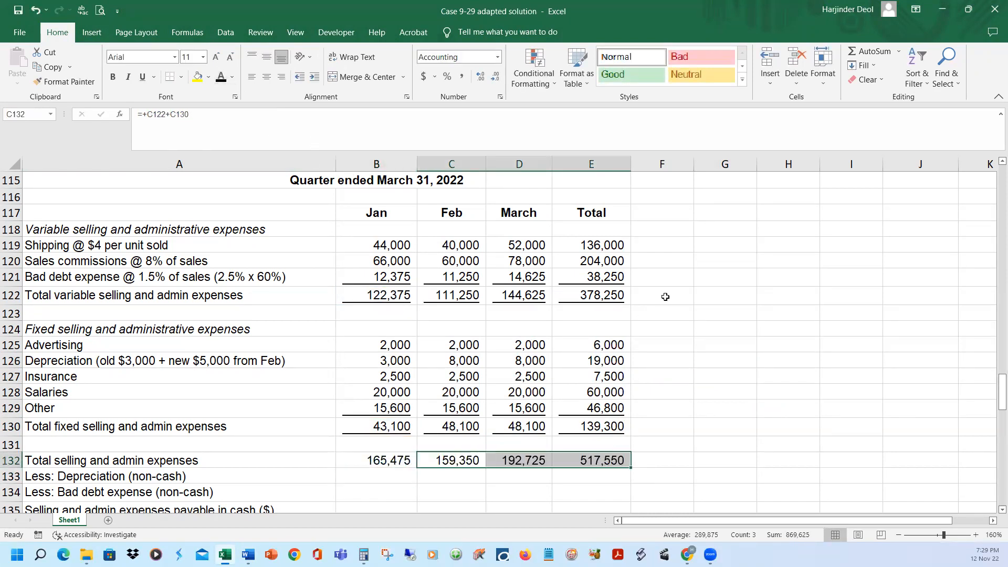
pyautogui.click(740, 313)
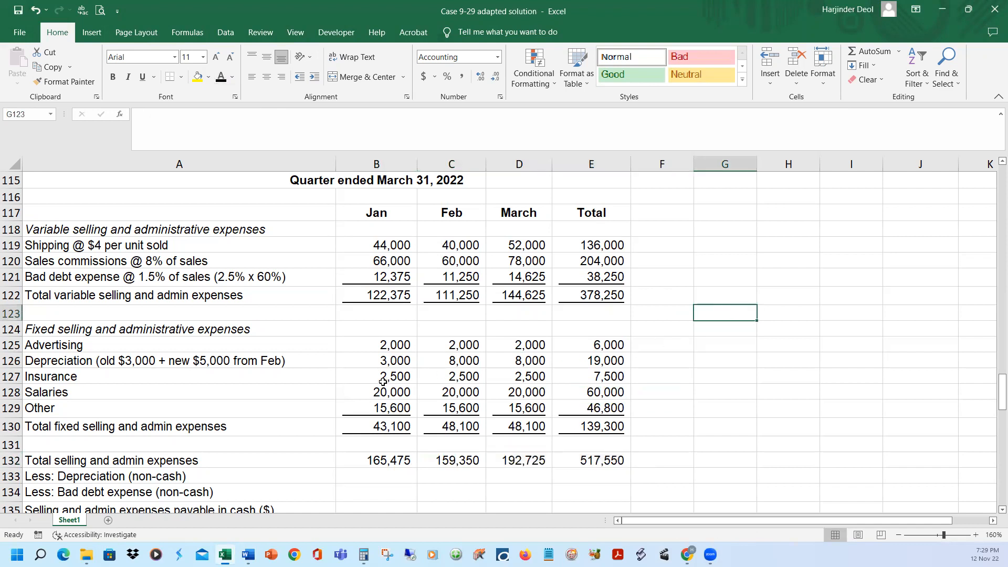
# Review the monthly depreciation in B126:D126, and reveal the non-cash depreciation and bad debt expense deductions in rows 133 and 134
pyautogui.scroll(-1, 382, 382)
pyautogui.click(10, 411)
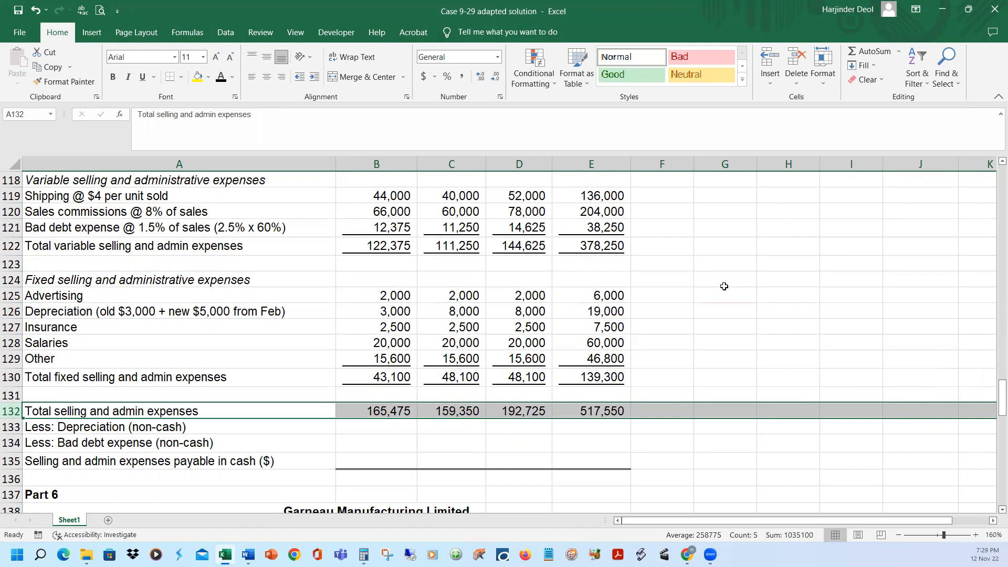
pyautogui.click(367, 315)
pyautogui.click(449, 314)
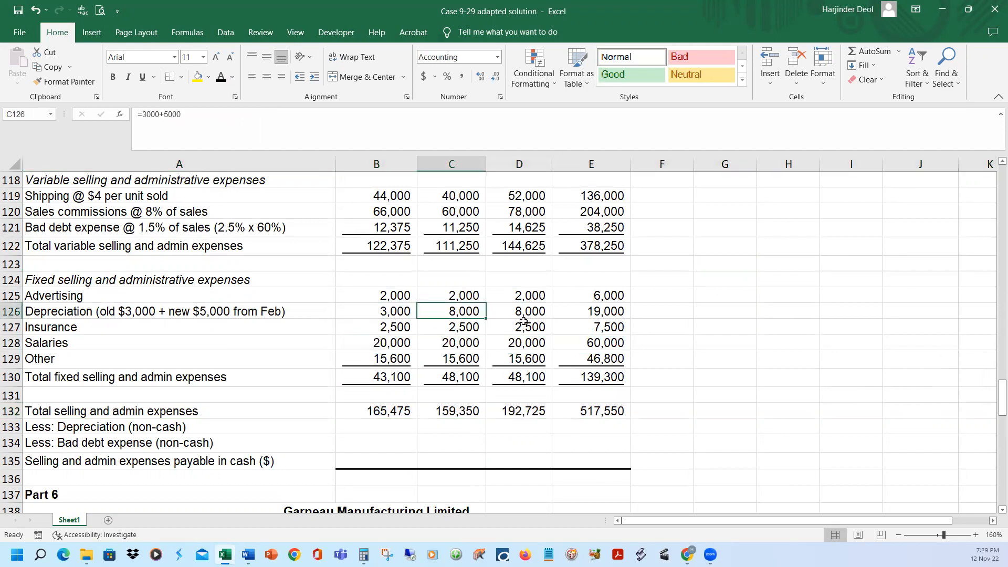
pyautogui.click(527, 317)
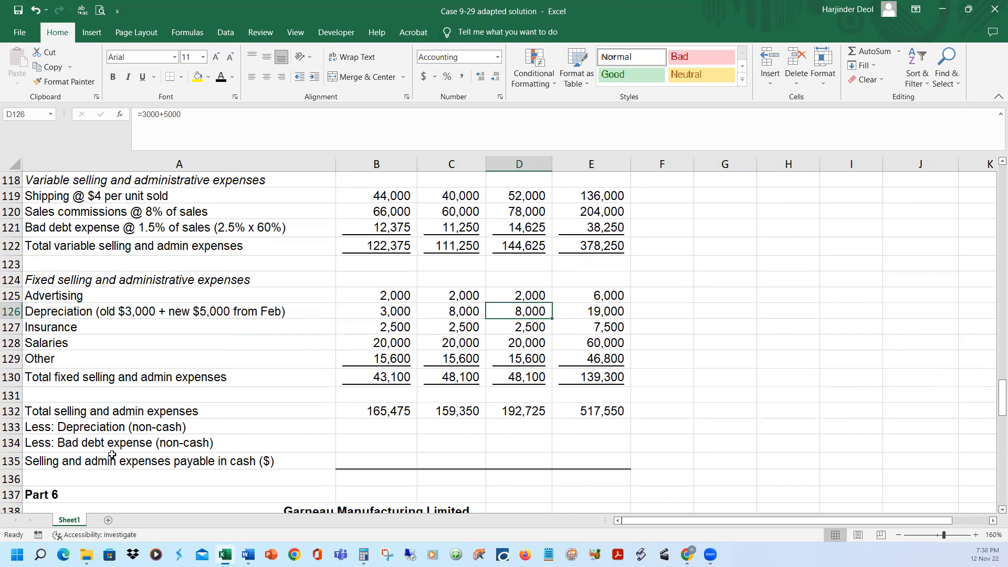
pyautogui.moveTo(10, 427); pyautogui.dragTo(10, 443)
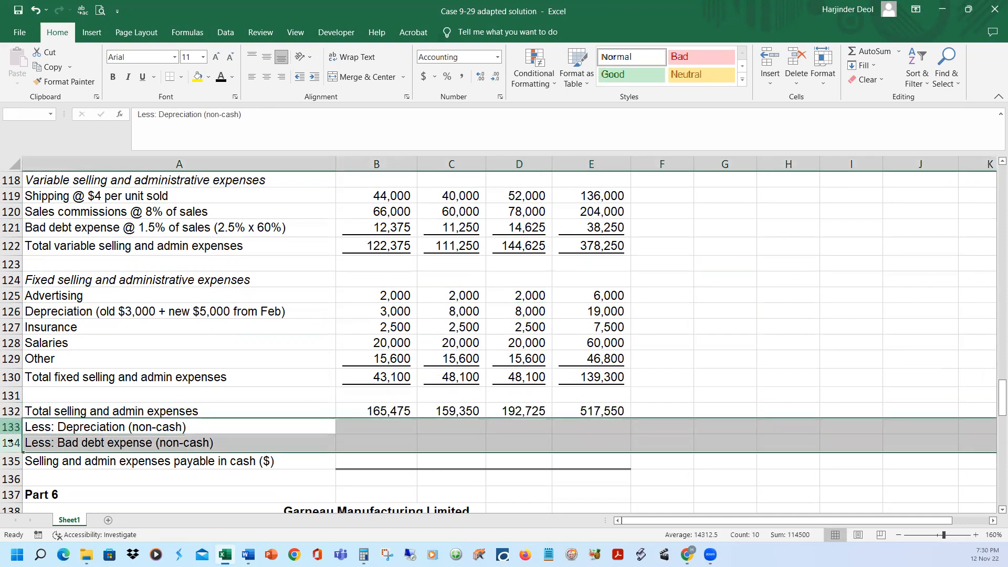
pyautogui.click(220, 78)
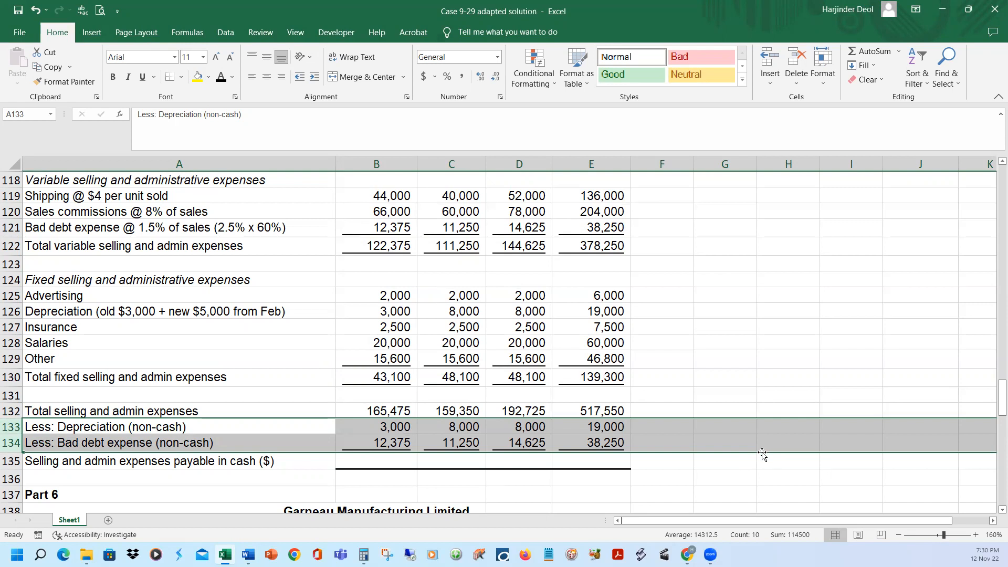
# Reveal January's selling and admin expenses payable in cash in B135 and inspect its formula subtracting B133 and B134 from B132
pyautogui.click(394, 433)
pyautogui.click(387, 462)
pyautogui.press('F2')
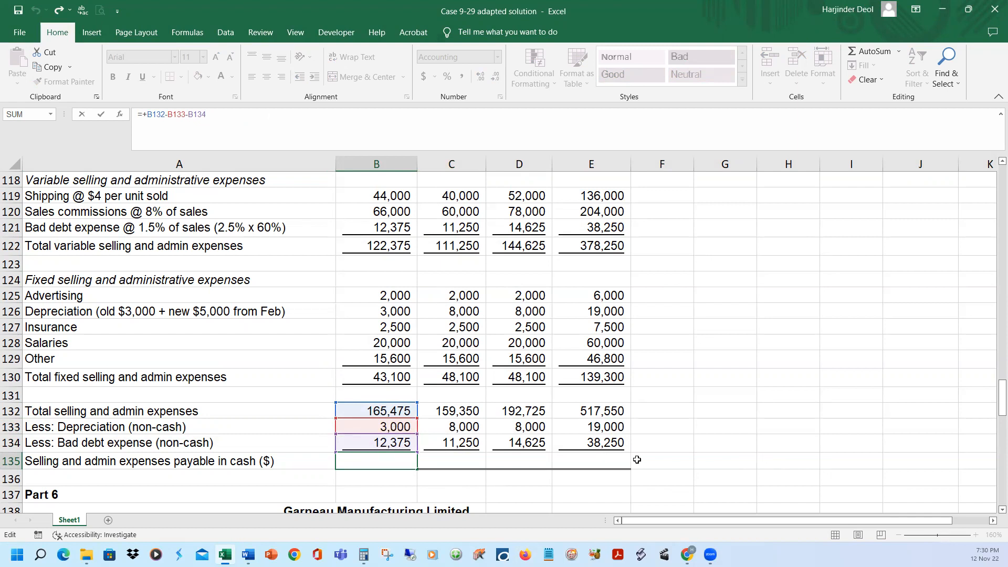
pyautogui.hotkey('ctrl', 'Return')
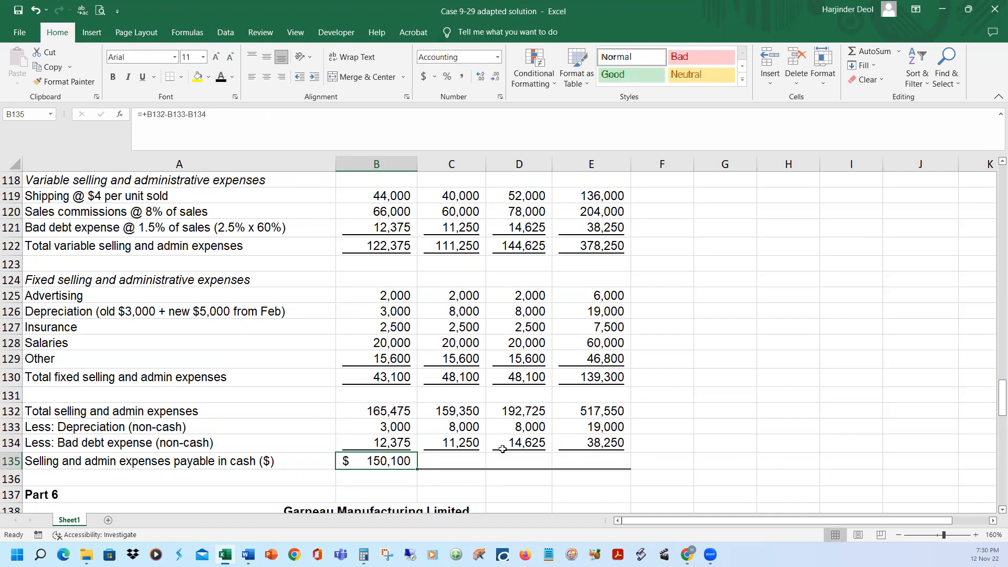
pyautogui.click(282, 117)
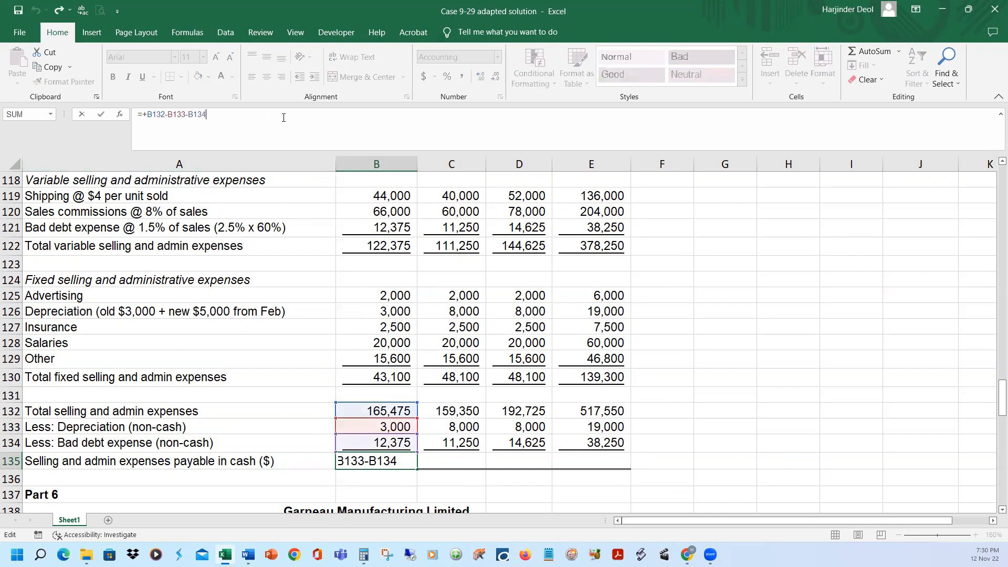
pyautogui.press('Return')
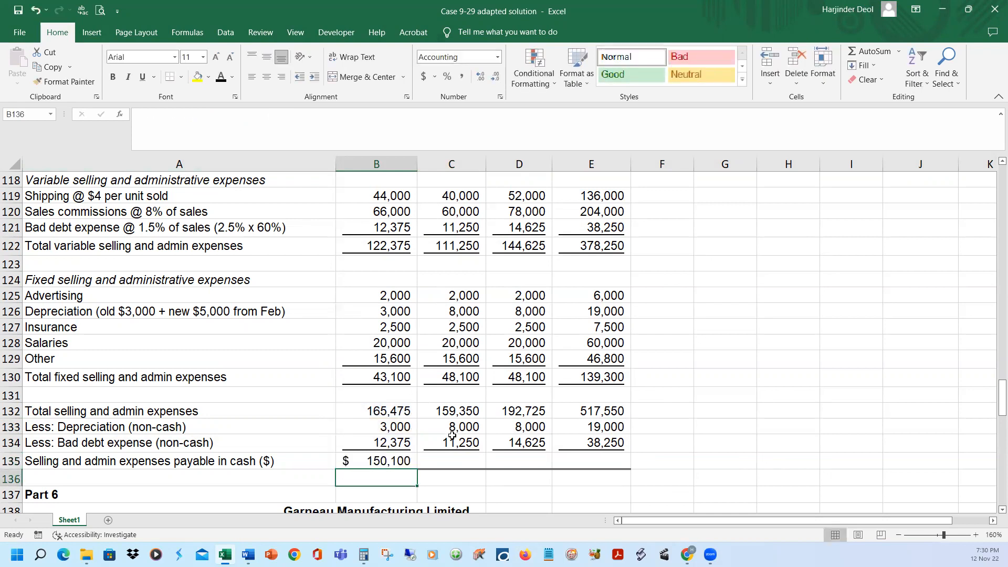
# Reveal the February, March and quarter total selling and admin expenses payable in cash in C135:E135
pyautogui.scroll(-1, 456, 446)
pyautogui.click(452, 412)
pyautogui.keyDown('shift'); pyautogui.click(587, 409); pyautogui.keyUp('shift')
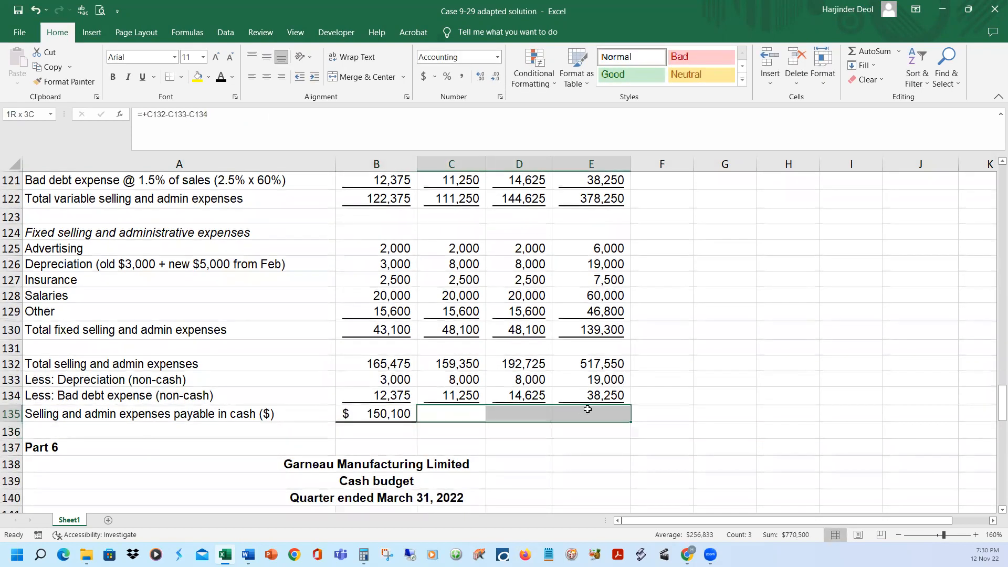
pyautogui.click(217, 78)
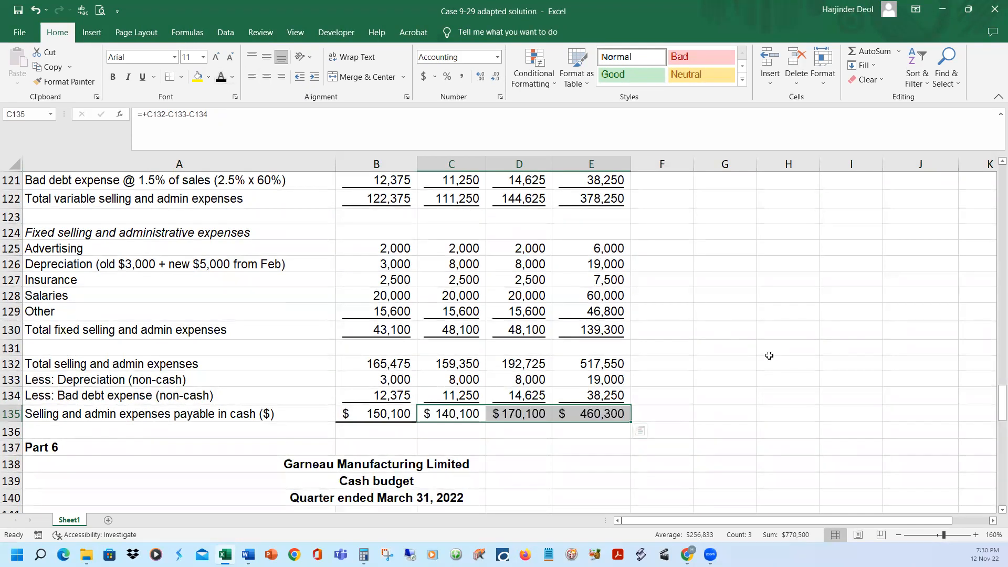
pyautogui.click(788, 362)
pyautogui.scroll(2, 791, 387)
pyautogui.scroll(-1, 792, 387)
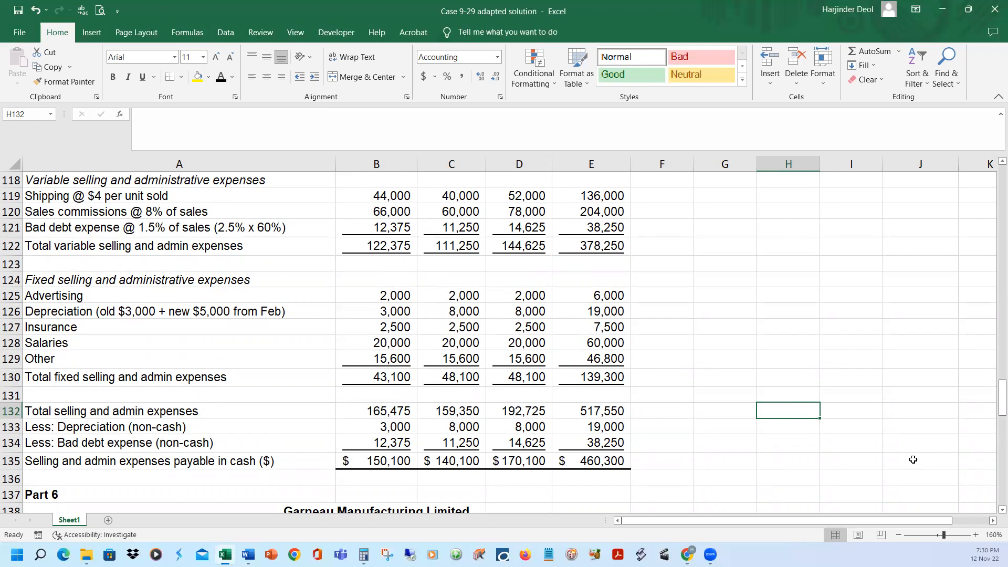
# Examine the Part 6 cash budget layout, from the beginning cash balance and collections through the disbursement and financing rows
pyautogui.click(747, 342)
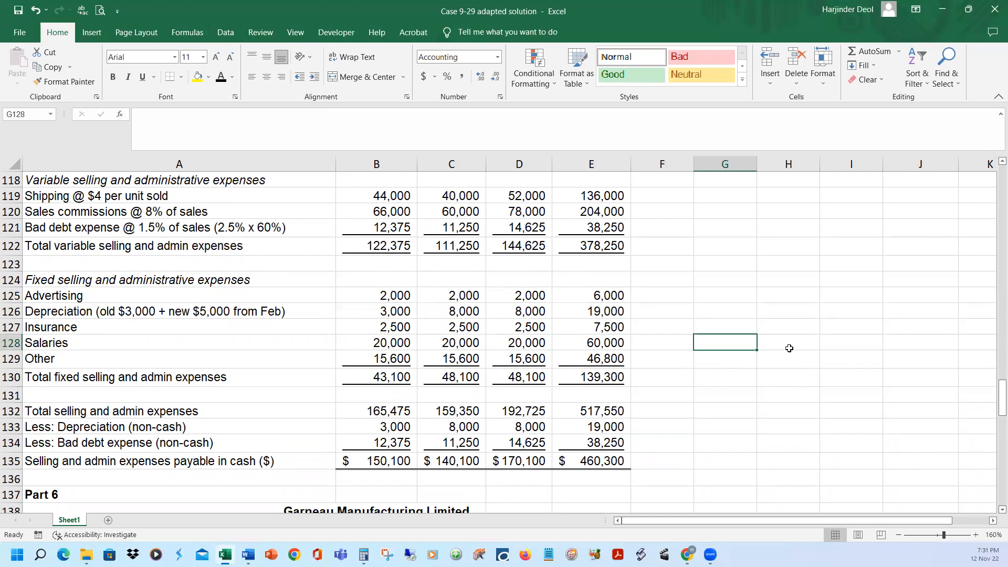
pyautogui.scroll(-3, 789, 348)
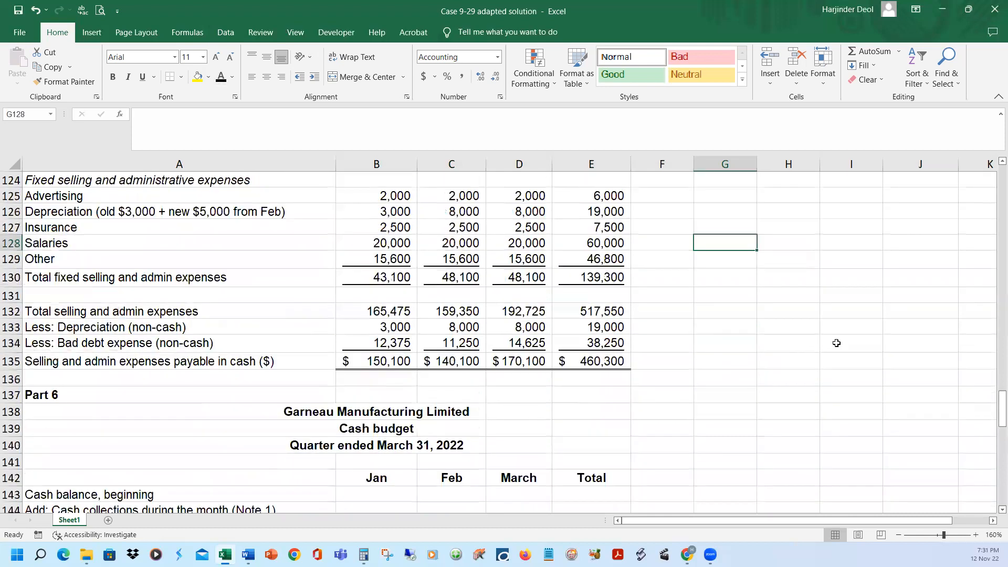
pyautogui.scroll(-2, 839, 343)
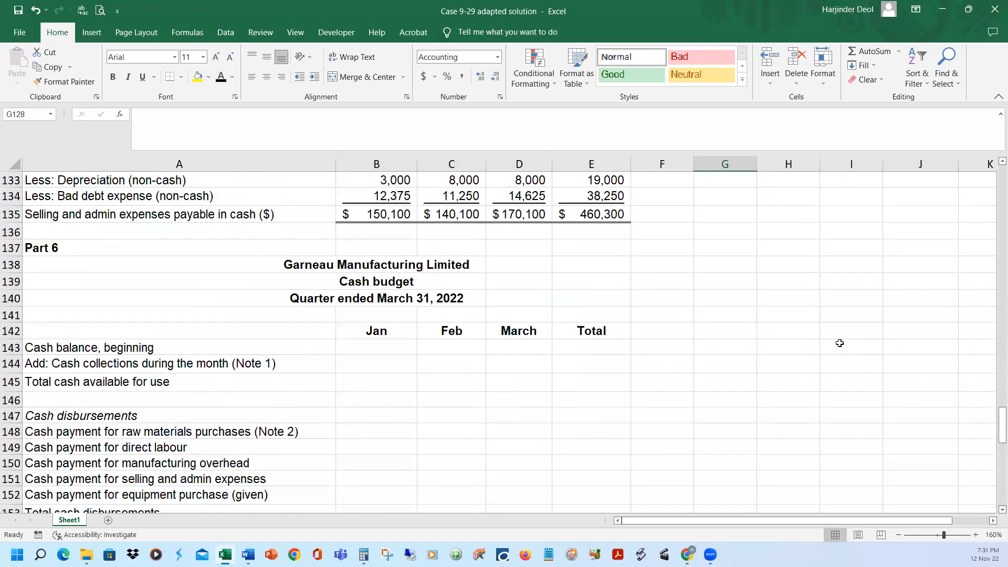
pyautogui.scroll(-2, 840, 343)
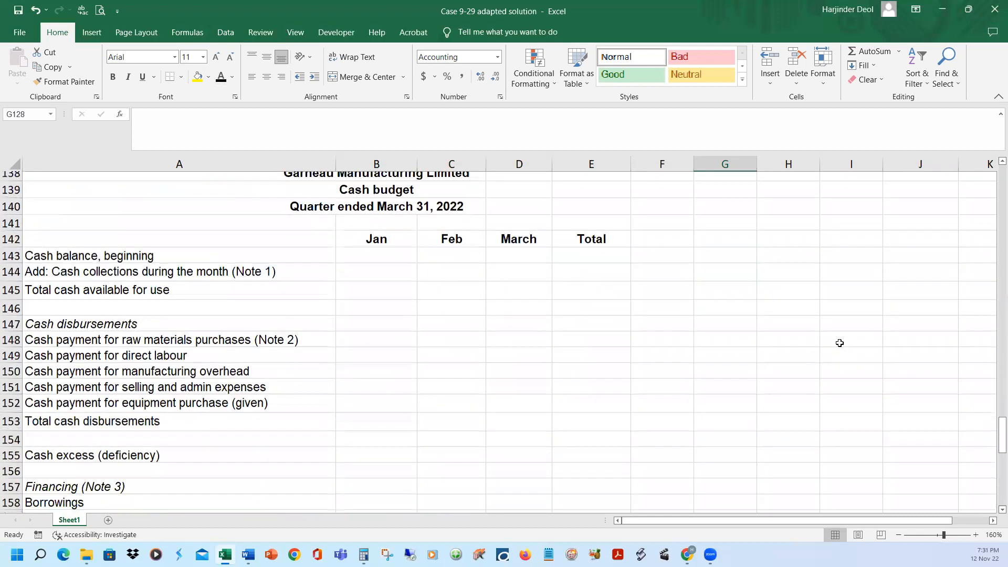
pyautogui.scroll(1, 840, 343)
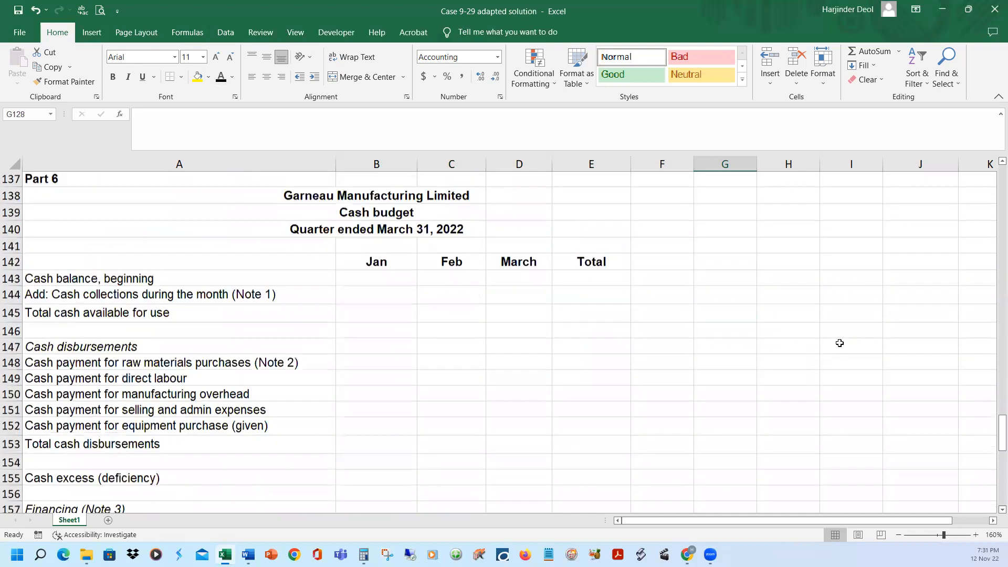
pyautogui.scroll(-1, 840, 343)
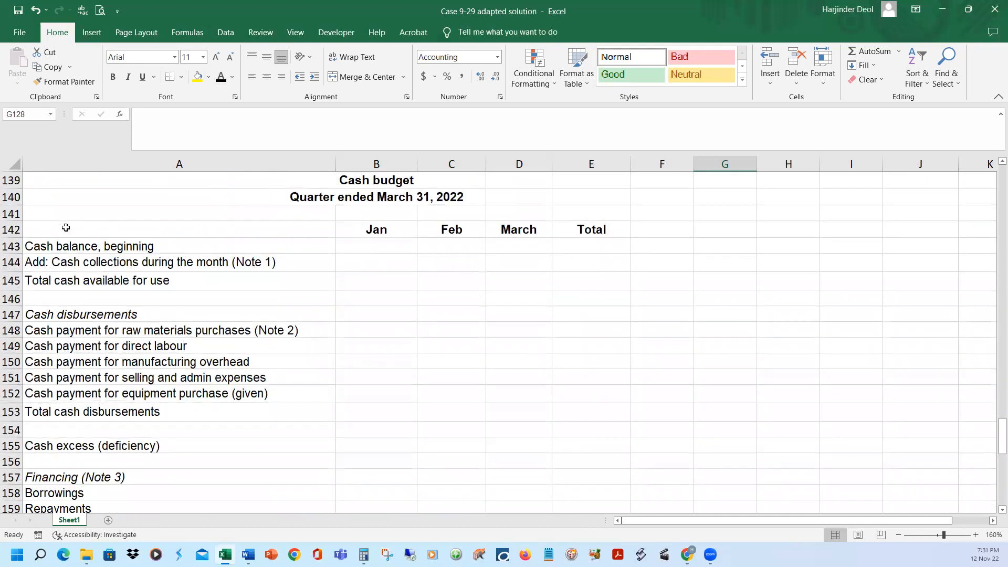
pyautogui.click(66, 246)
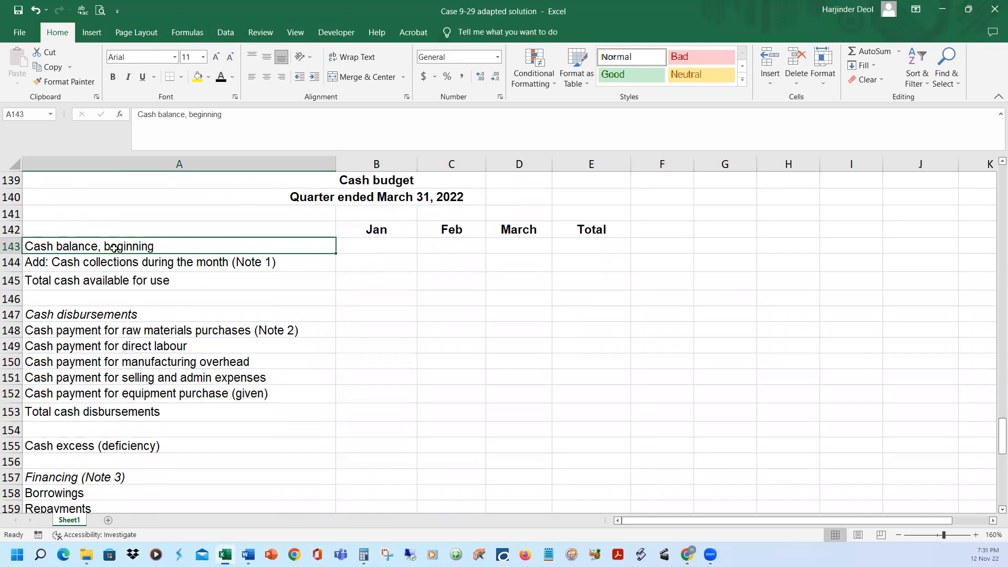
pyautogui.click(373, 229)
pyautogui.click(198, 248)
# Switch to the Case 9-29 adapted document in Word and look up the January 1, 2022 cash on hand in item k
pyautogui.moveTo(248, 554)
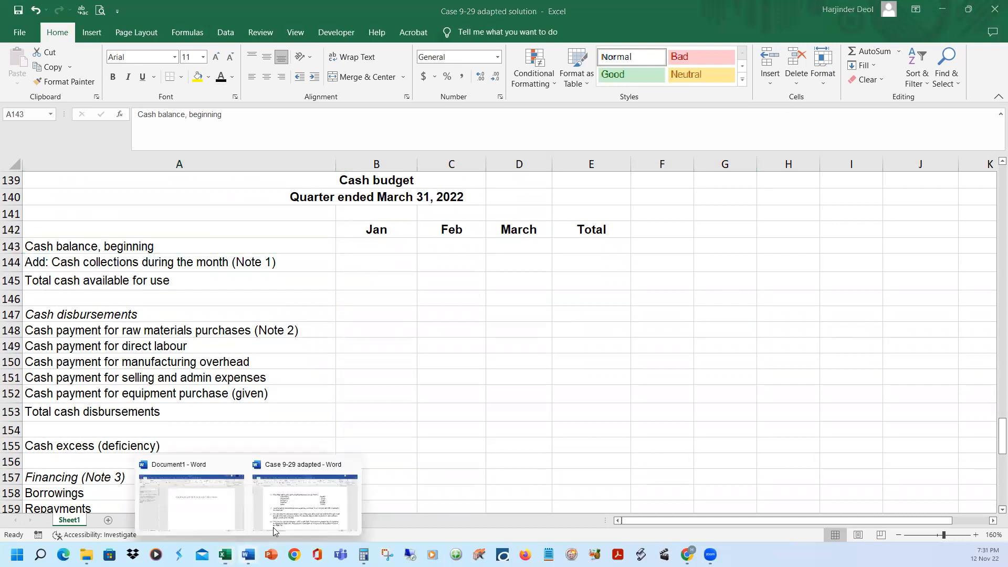
pyautogui.click(294, 516)
pyautogui.click(587, 379)
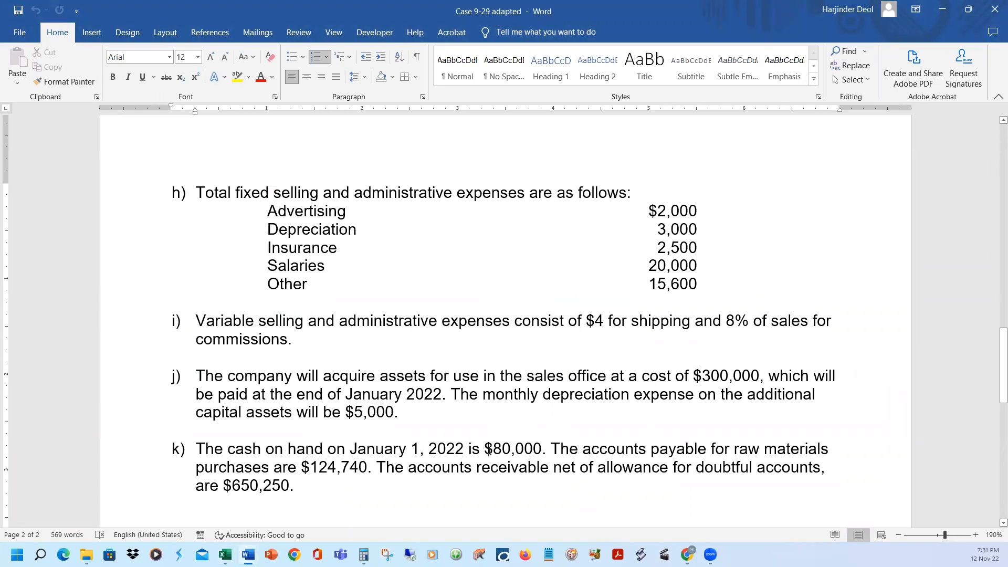
pyautogui.click(942, 9)
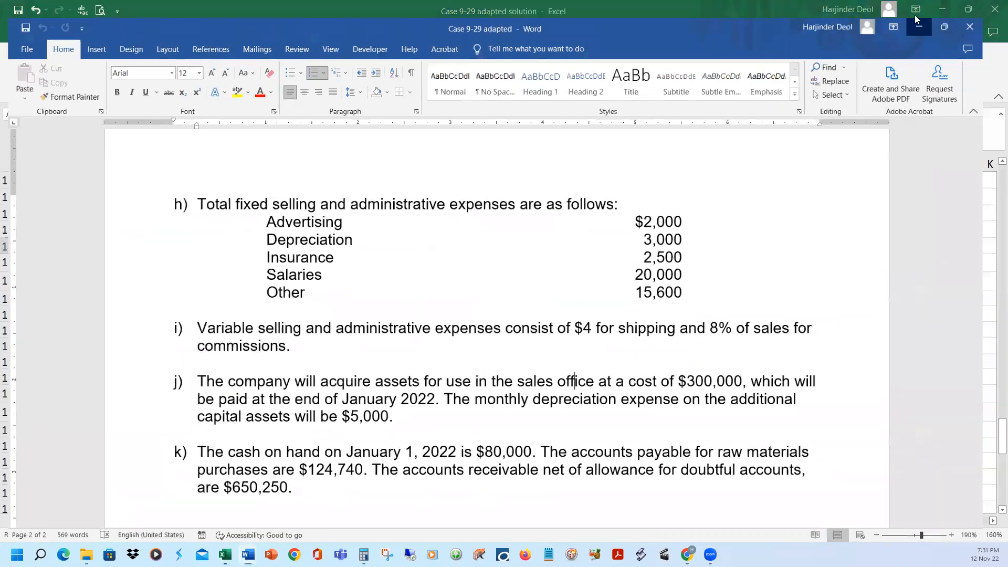
# Reveal January's beginning cash balance in B143 of the cash budget in the Excel solution
pyautogui.click(374, 249)
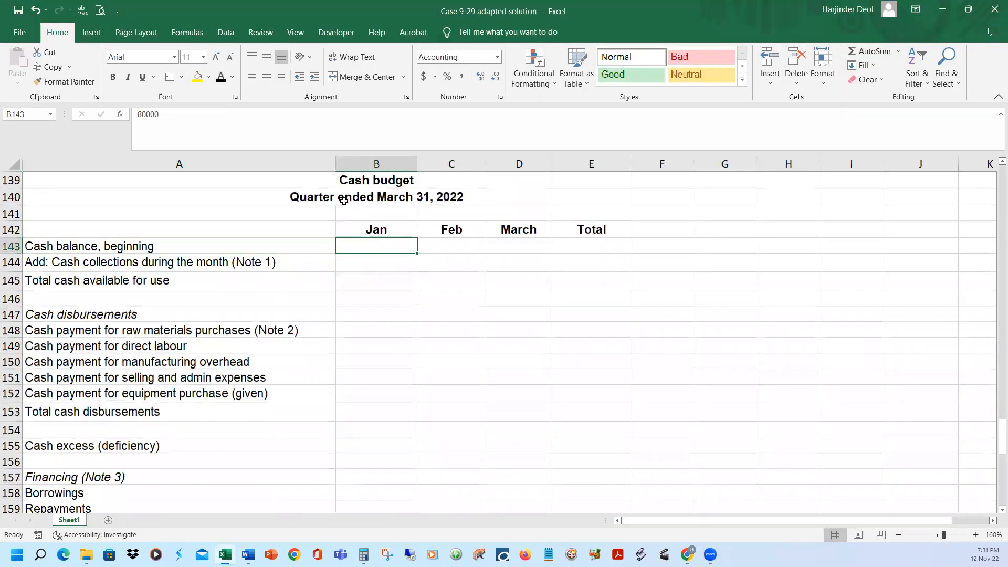
pyautogui.click(221, 76)
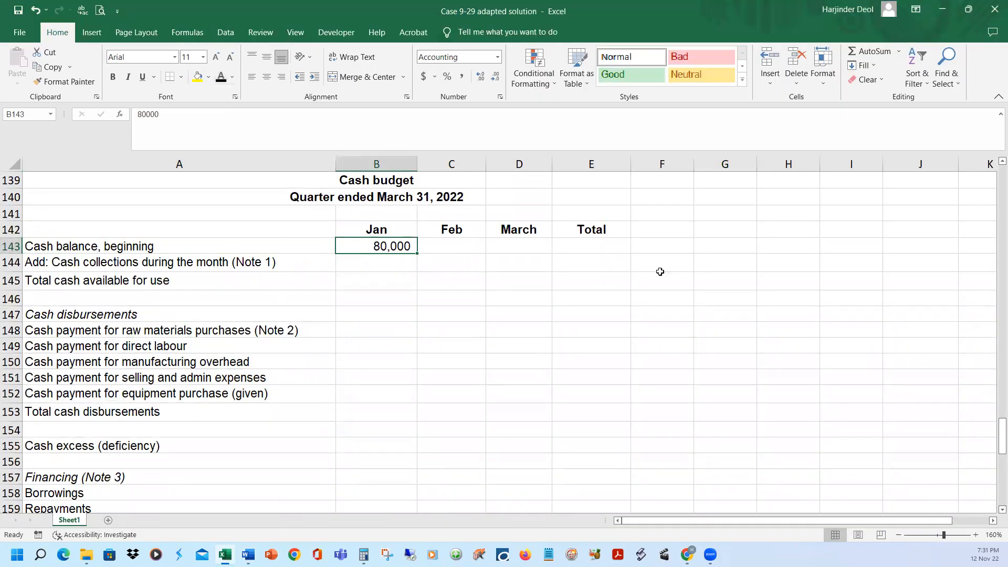
pyautogui.click(454, 249)
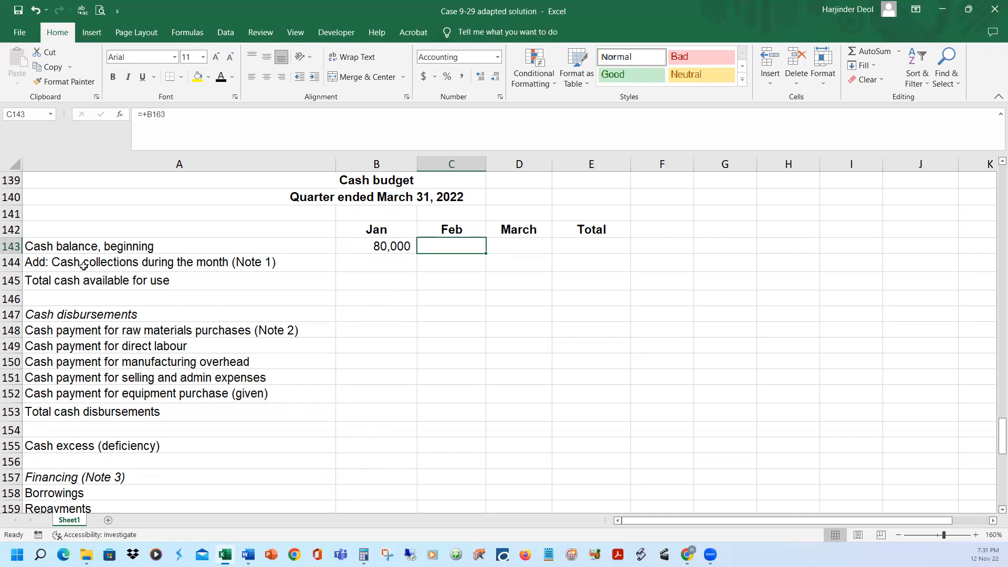
pyautogui.click(82, 248)
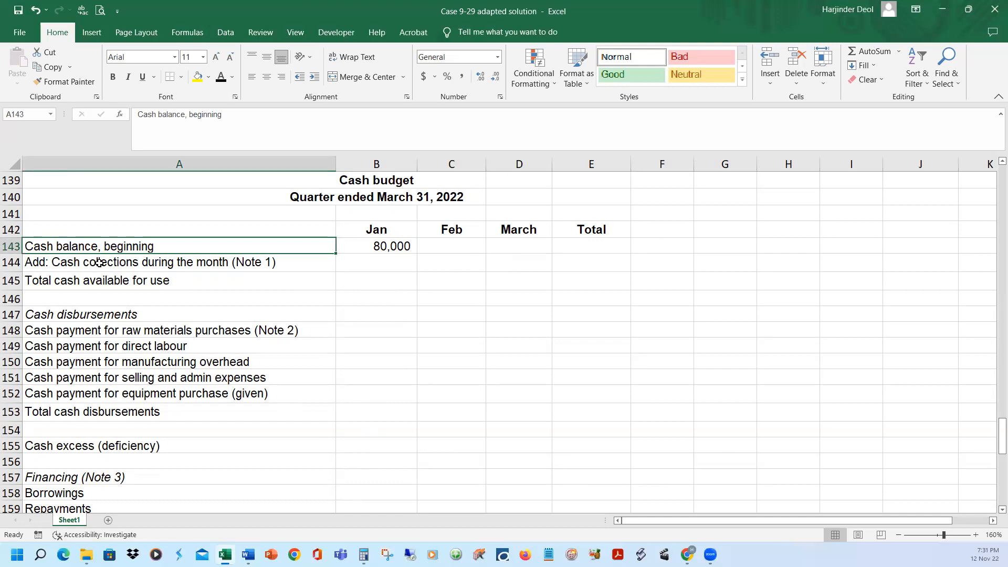
# Review the January, February, March and quarter total cash collections in row 32 of the cash collections schedule for the cash budget's Note 1
pyautogui.click(98, 265)
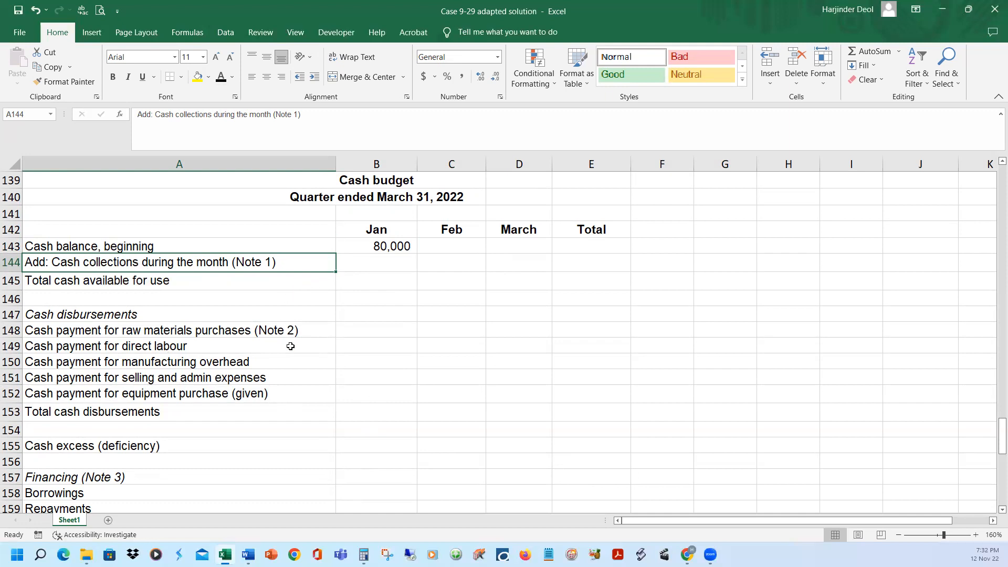
pyautogui.scroll(15, 290, 347)
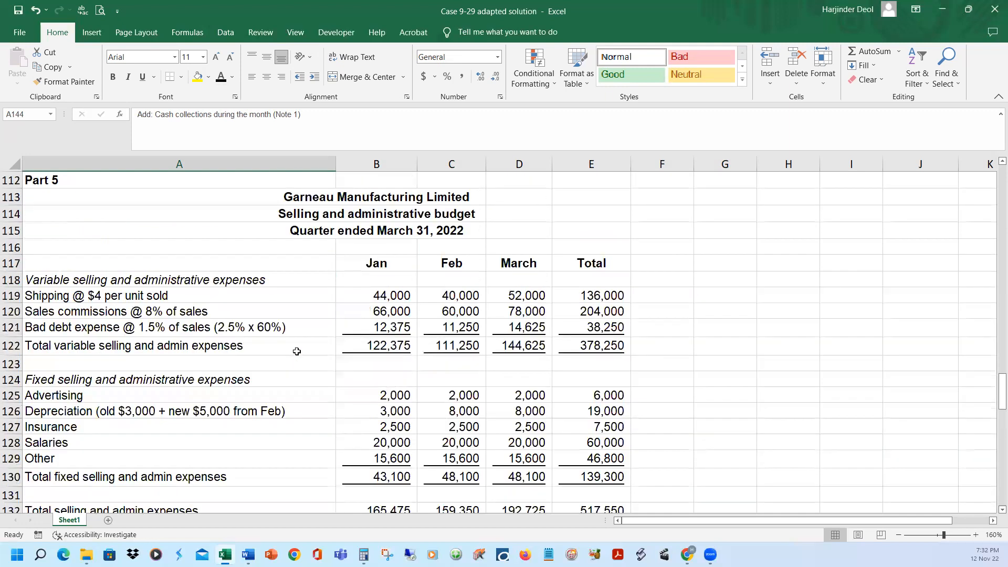
pyautogui.scroll(13, 298, 351)
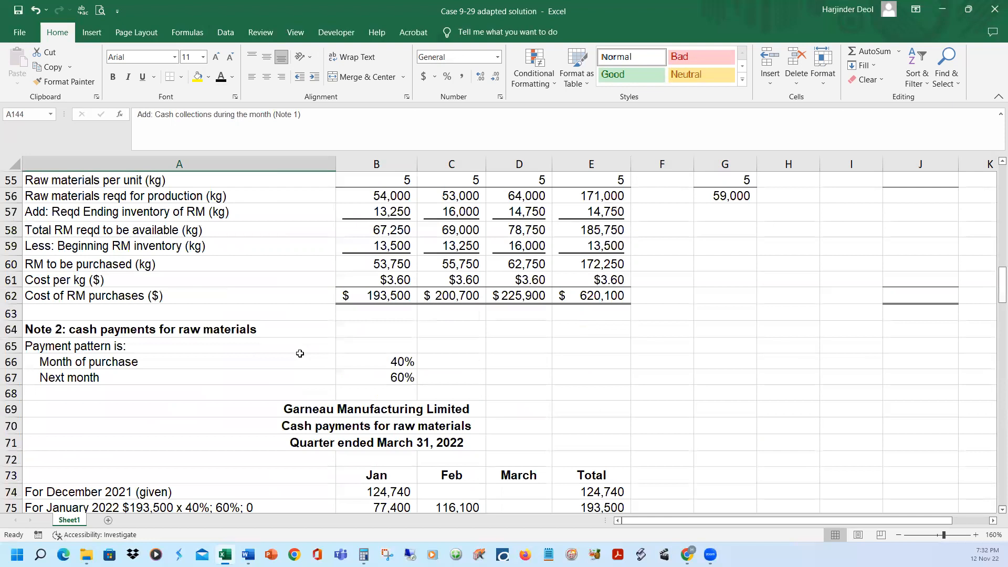
pyautogui.scroll(12, 300, 354)
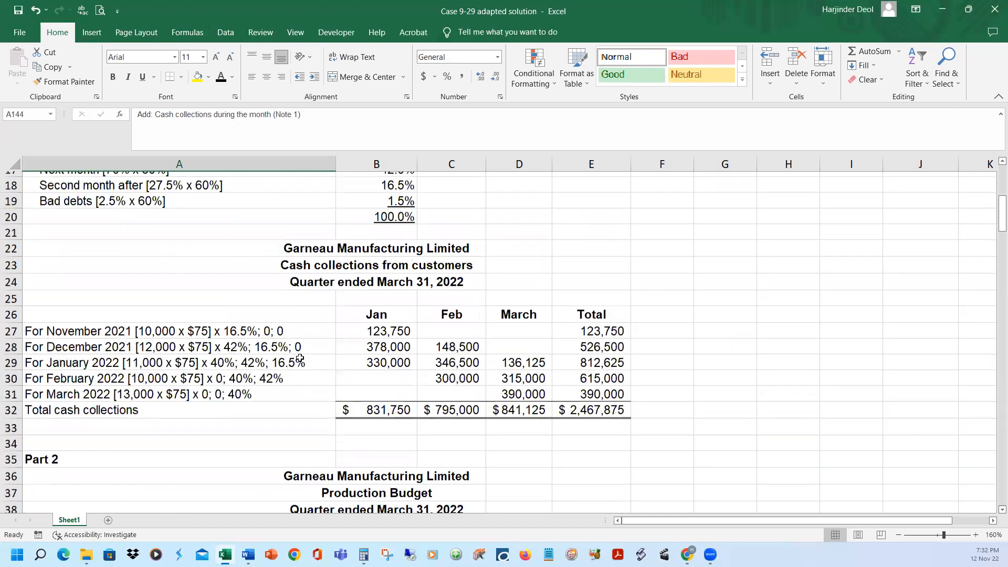
pyautogui.scroll(1, 300, 359)
pyautogui.click(364, 293)
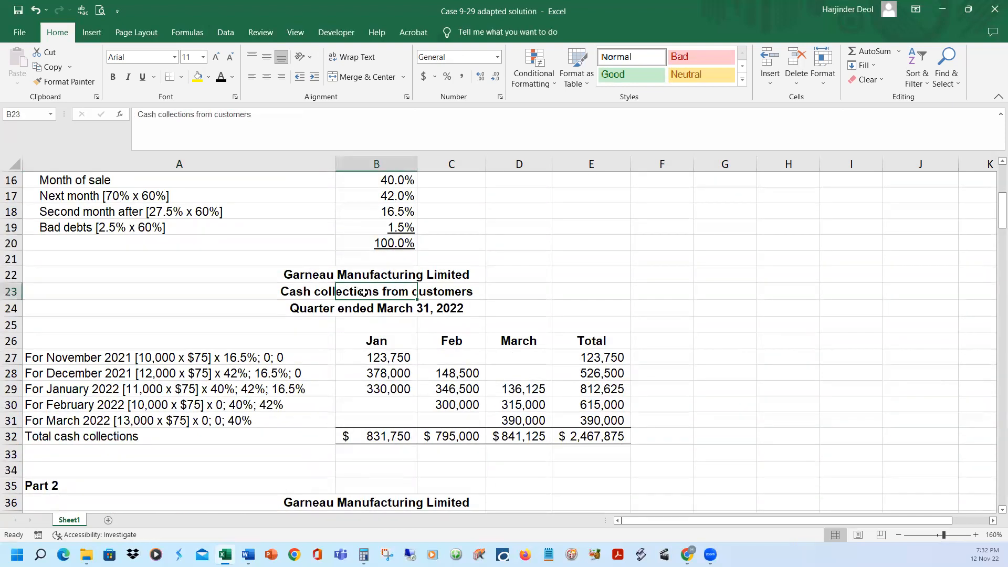
pyautogui.click(11, 436)
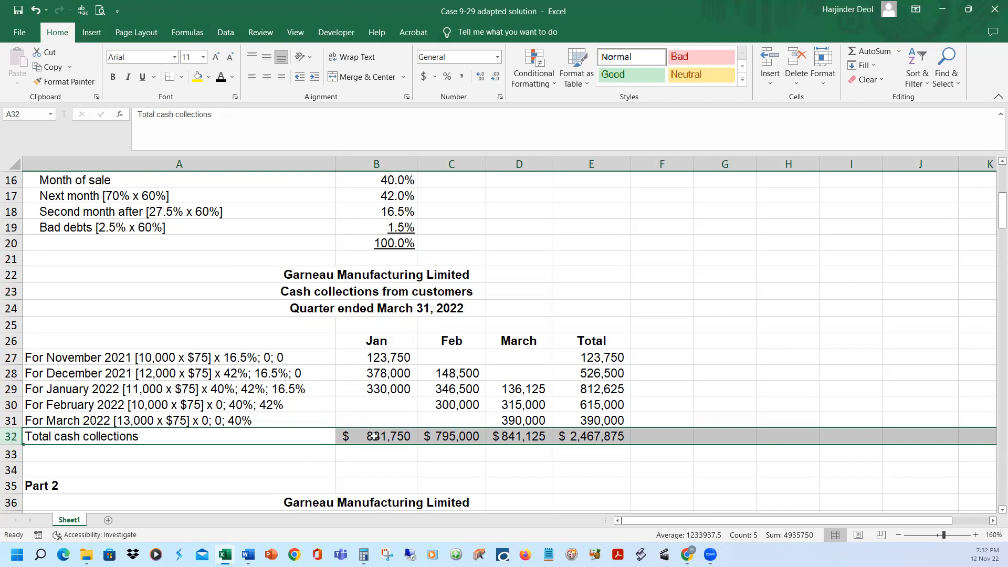
pyautogui.click(469, 437)
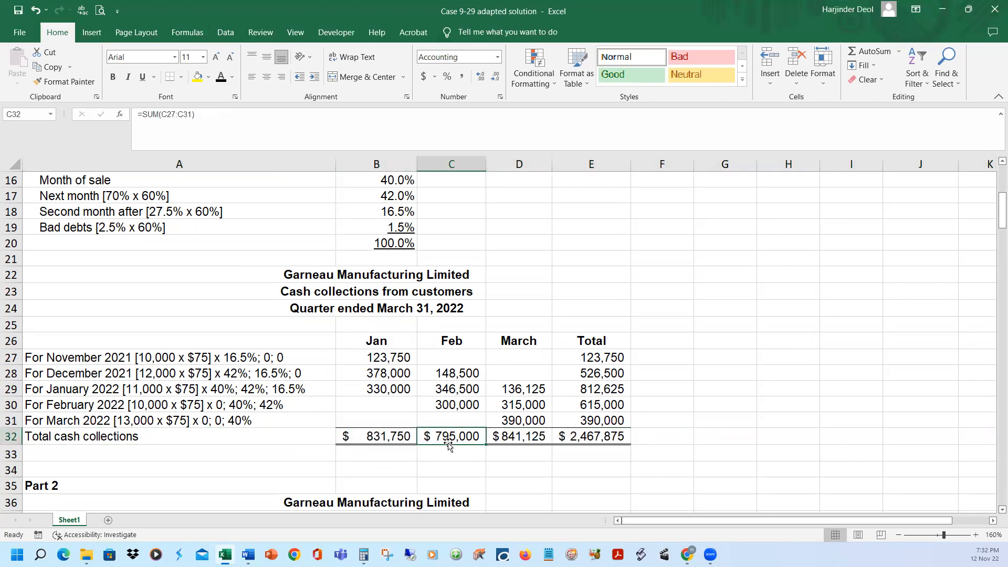
pyautogui.click(516, 437)
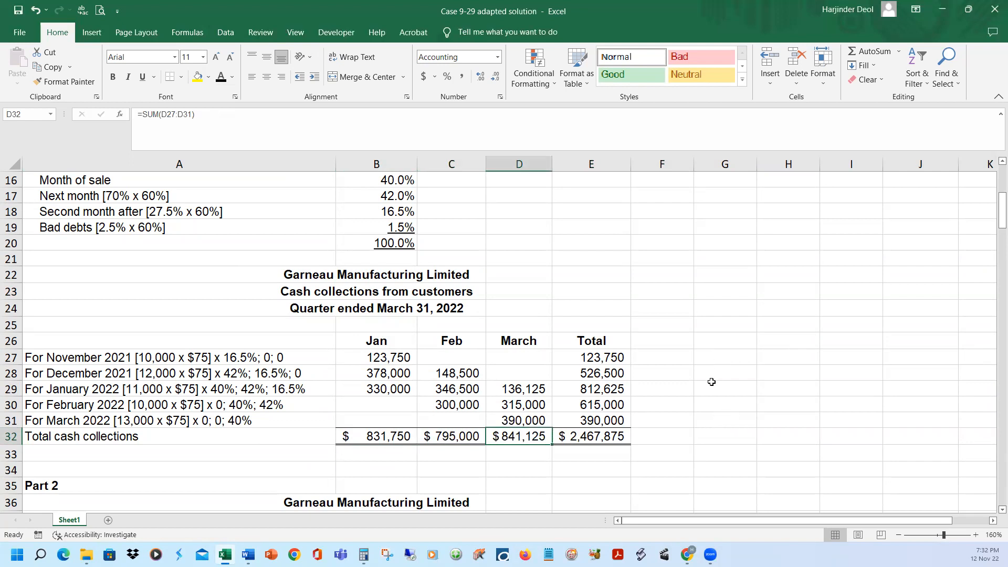
pyautogui.click(604, 437)
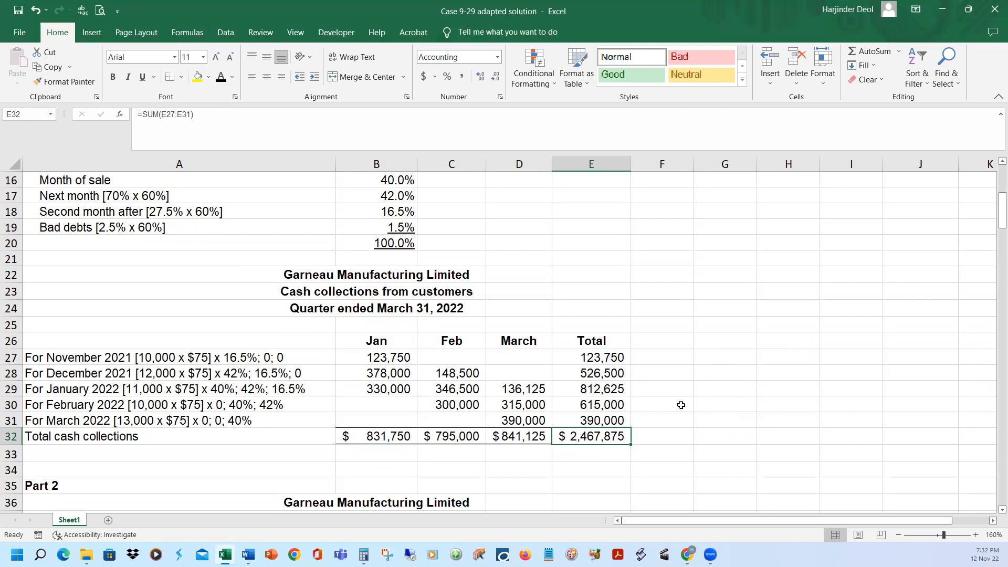
# Reveal the monthly and quarter total cash collections in row 144 of the cash budget
pyautogui.scroll(-20, 654, 371)
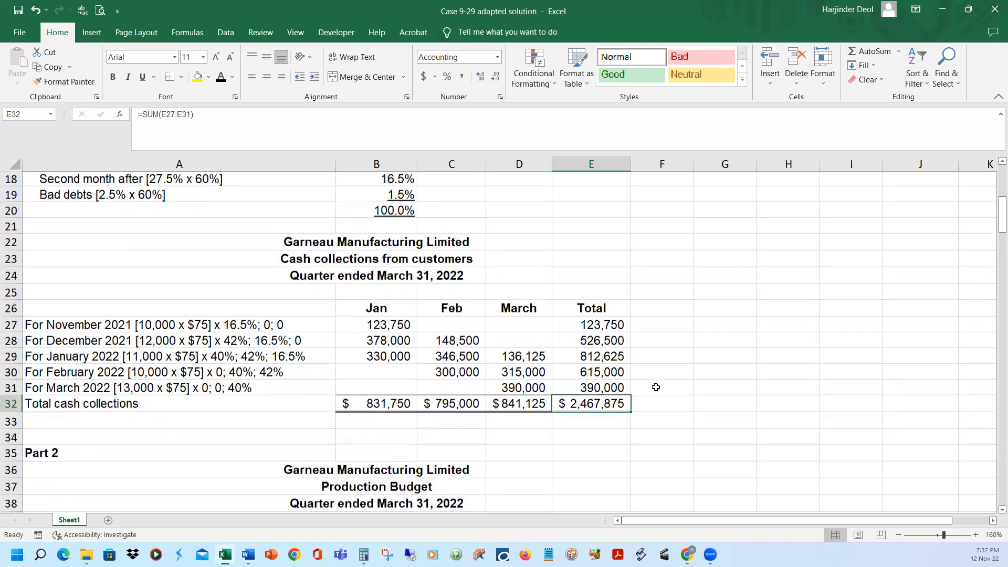
pyautogui.scroll(-5, 670, 413)
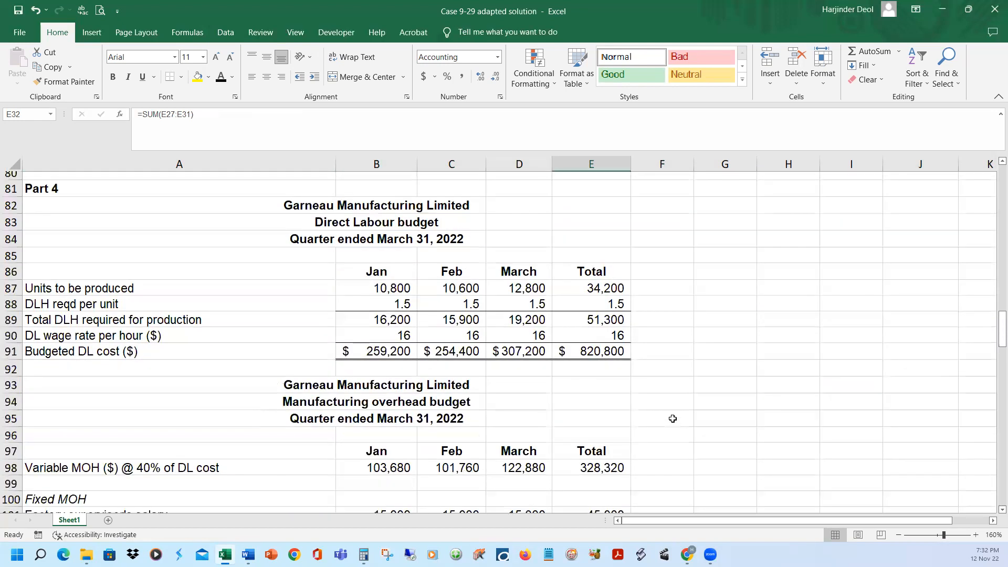
pyautogui.scroll(-15, 674, 425)
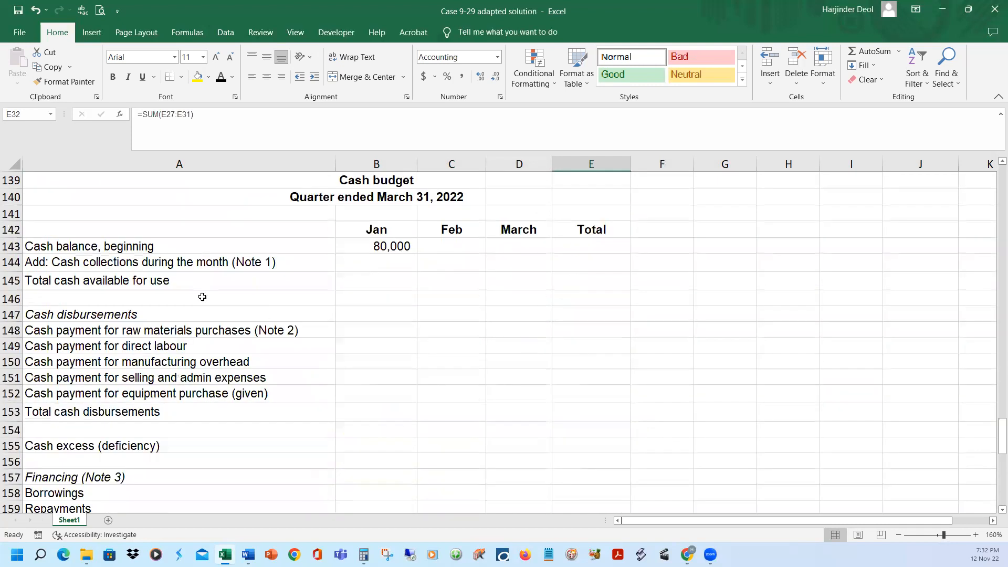
pyautogui.click(12, 262)
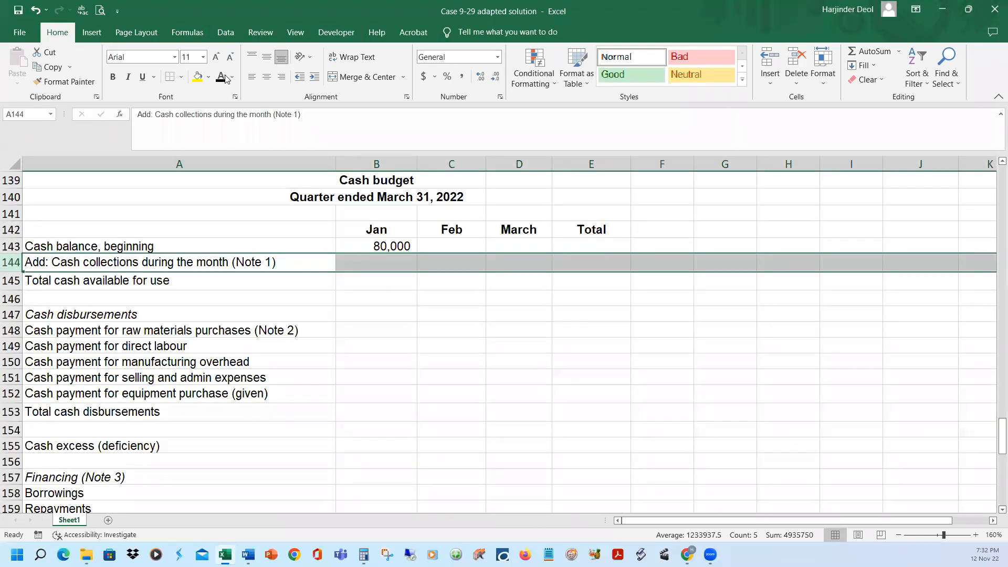
pyautogui.write('831,750\t795,000\t841,125\t2,467,875')
pyautogui.click(758, 257)
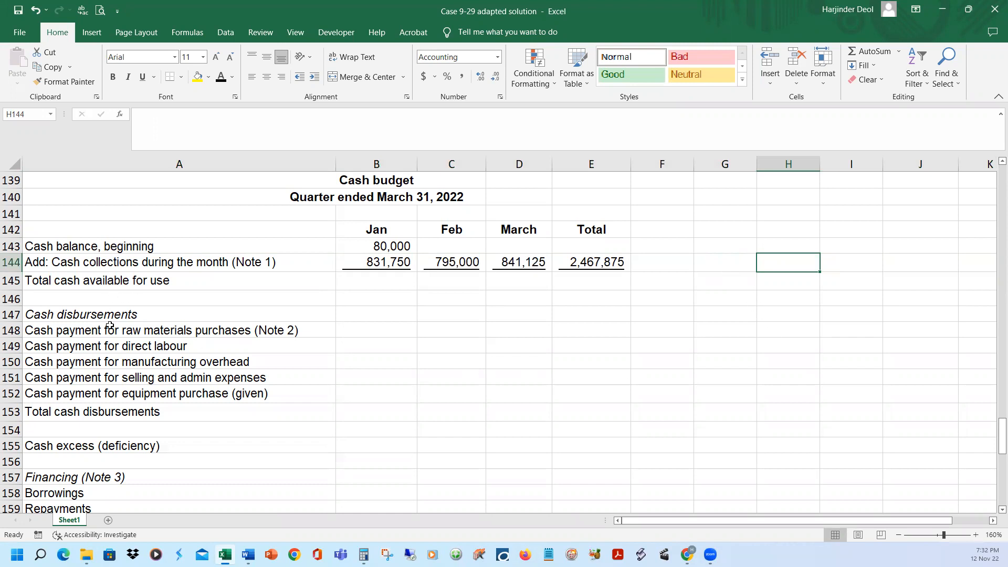
pyautogui.click(79, 331)
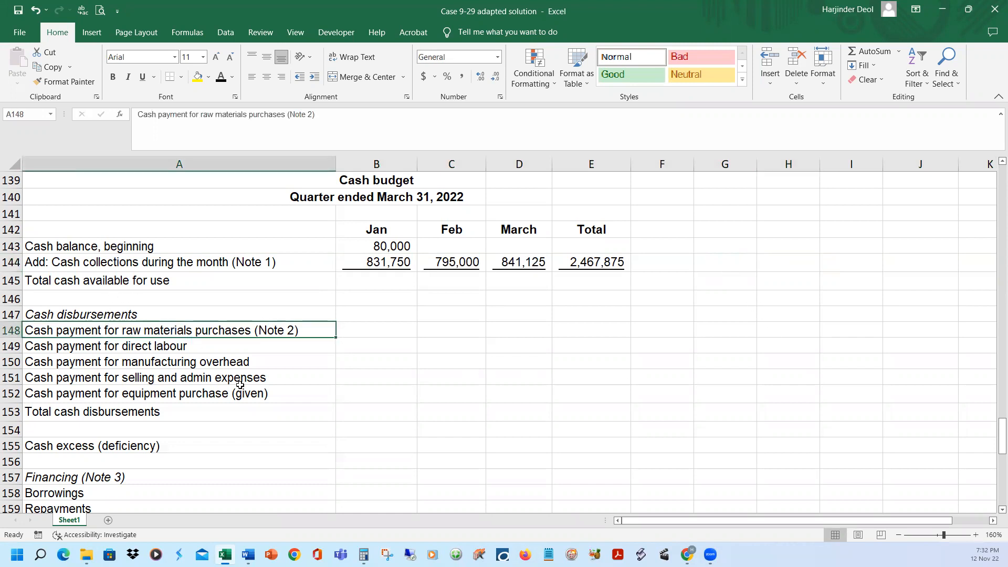
# Review the January, February, March and quarter total cash payments for raw materials in row 78 of the Note 2 schedule
pyautogui.scroll(5, 258, 384)
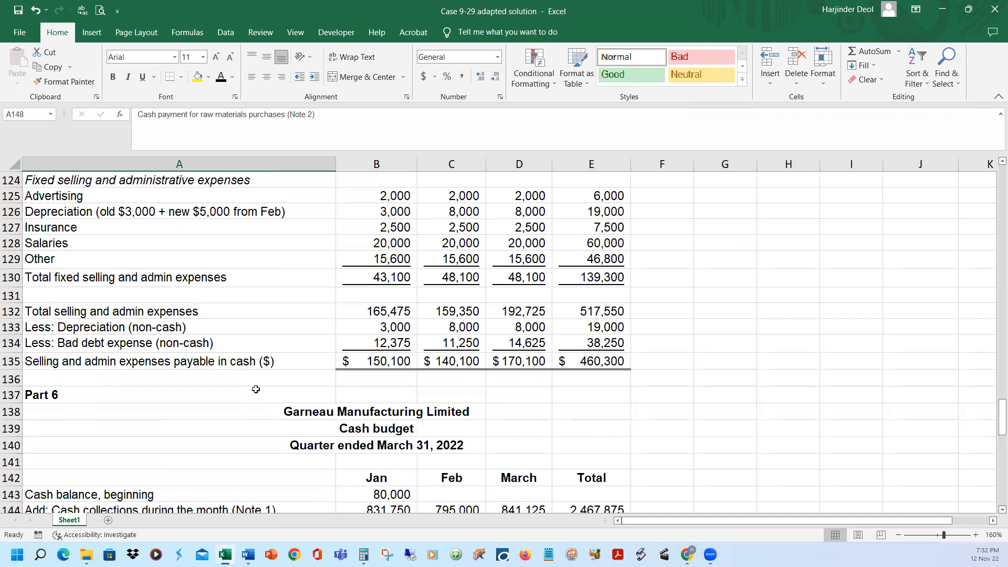
pyautogui.scroll(5, 257, 389)
pyautogui.scroll(10, 263, 389)
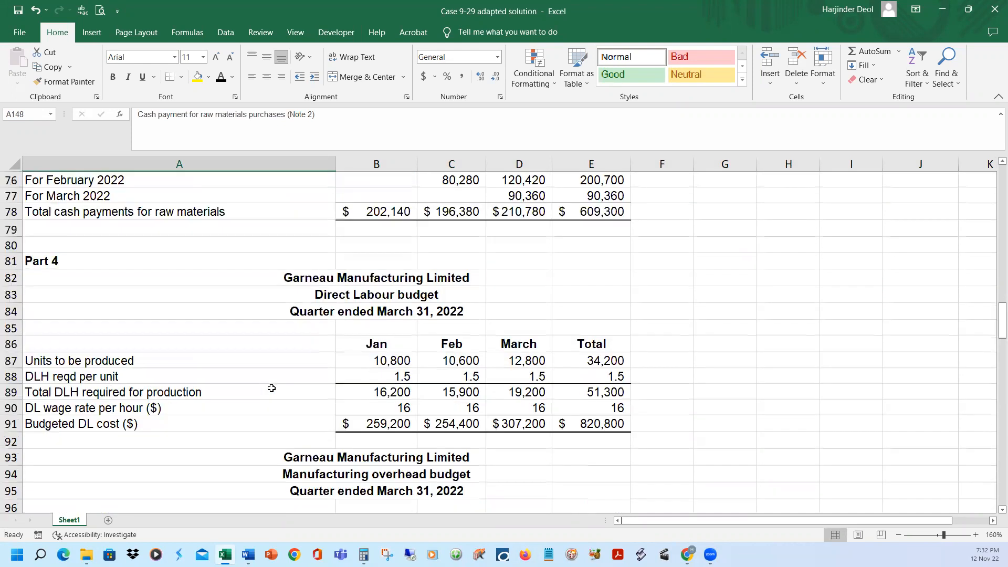
pyautogui.scroll(6, 271, 388)
pyautogui.scroll(-2, 273, 391)
pyautogui.click(397, 283)
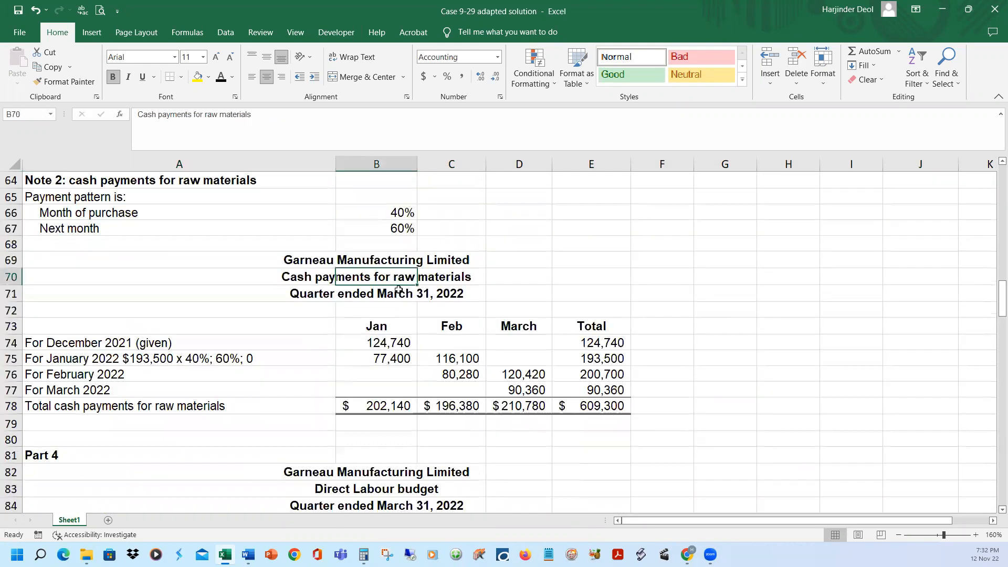
pyautogui.click(21, 406)
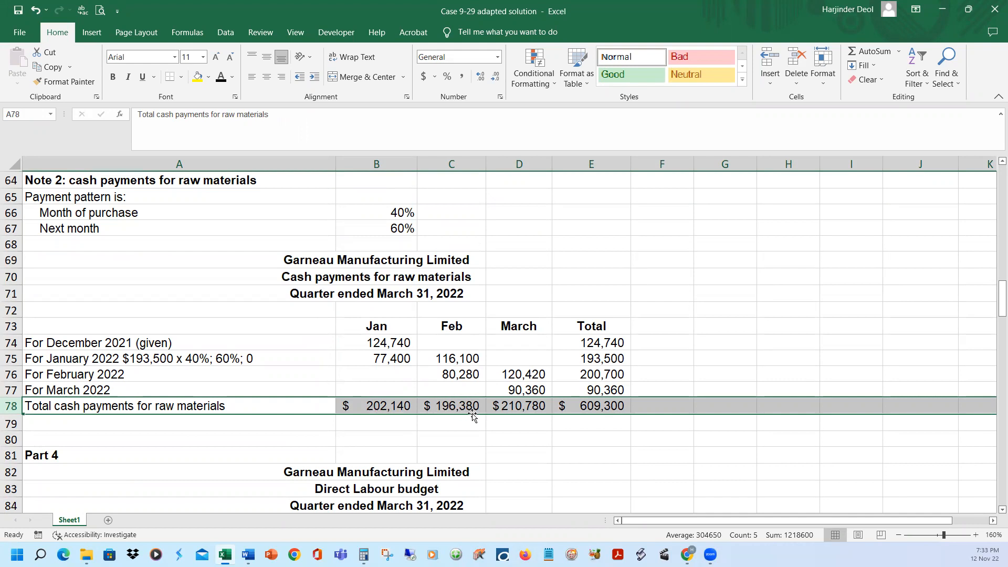
pyautogui.click(515, 410)
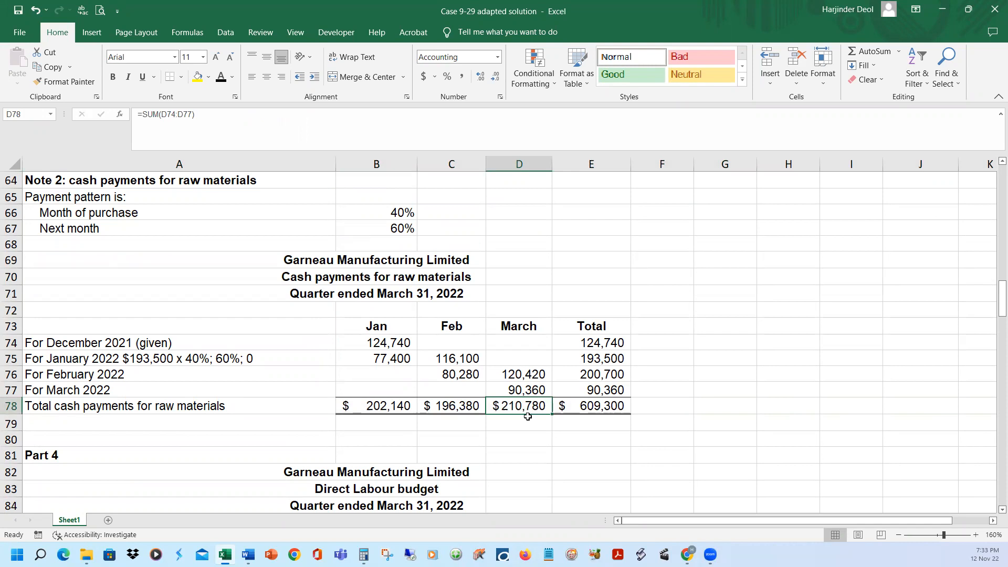
pyautogui.click(590, 409)
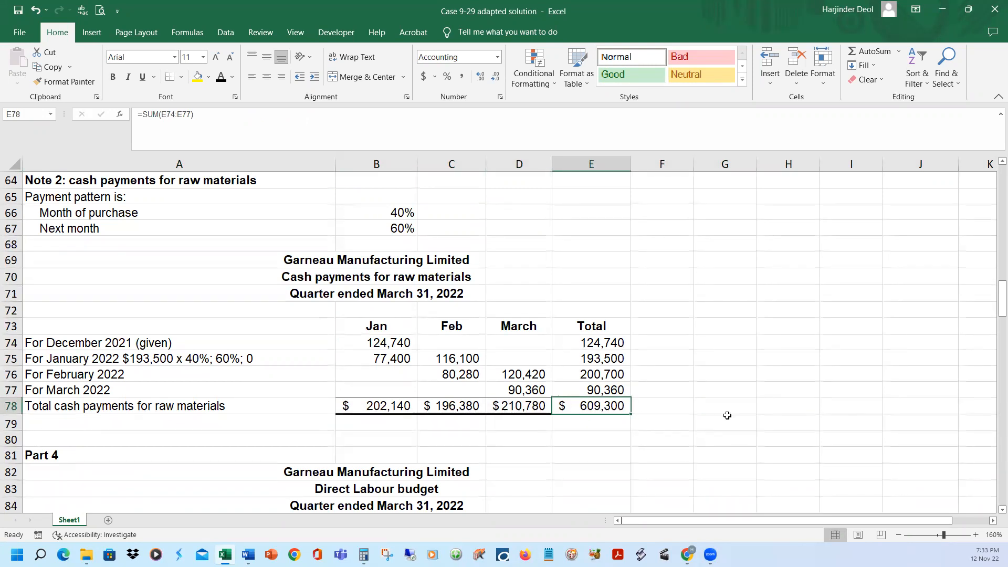
# Reveal the raw materials purchase payments in row 148 of the cash budget by applying the black font colour
pyautogui.scroll(-2, 727, 415)
pyautogui.scroll(-20, 729, 429)
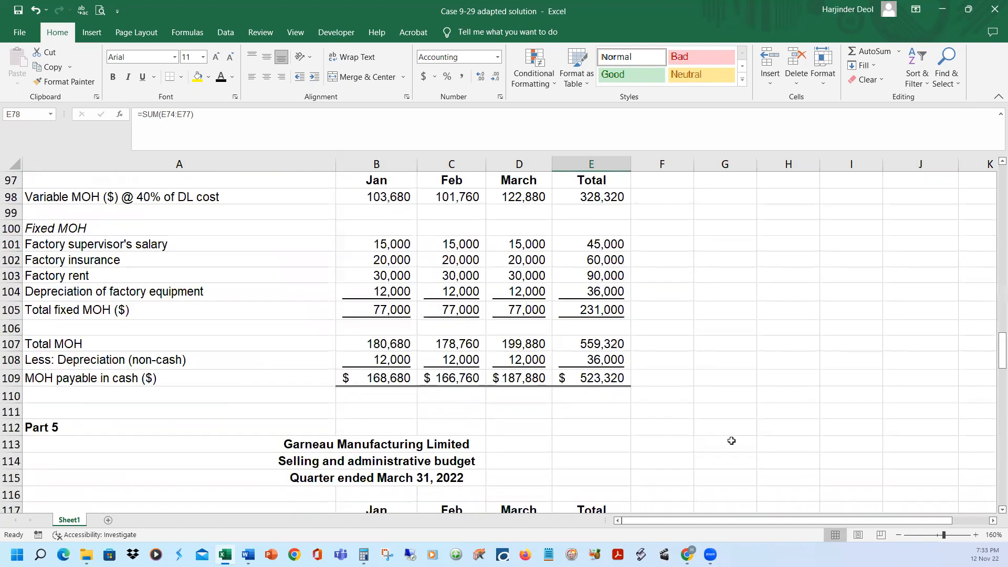
pyautogui.scroll(-3, 129, 353)
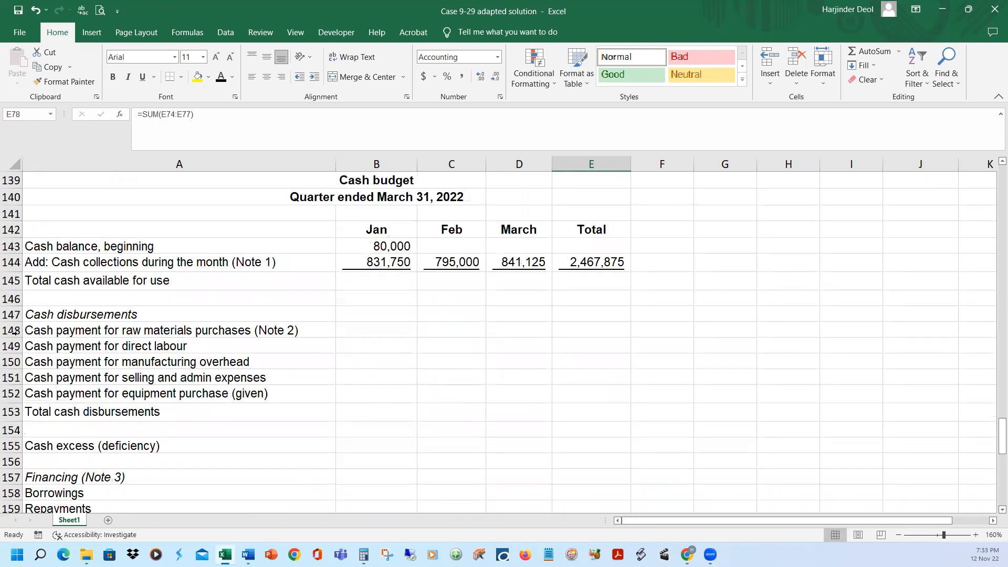
pyautogui.click(11, 330)
pyautogui.click(220, 82)
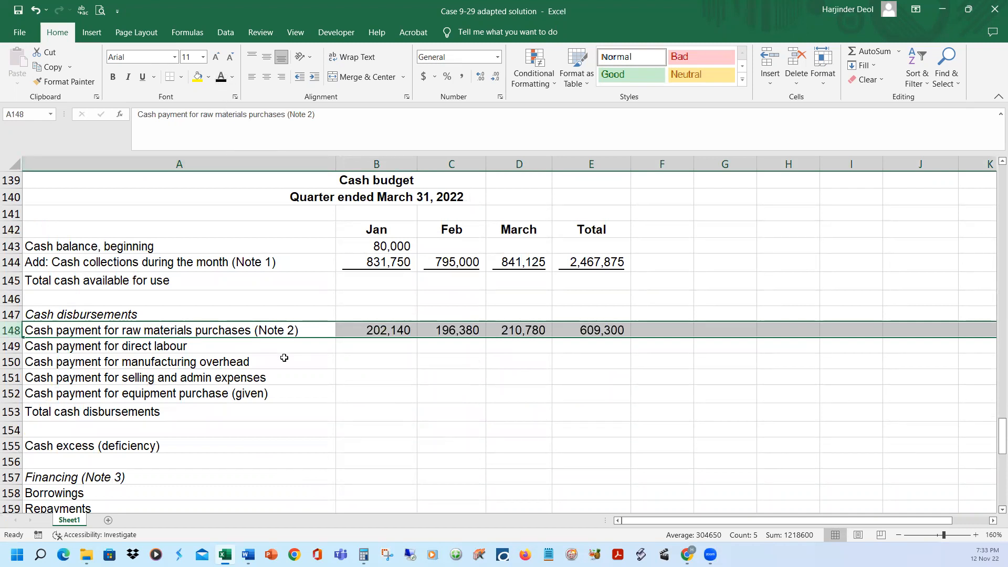
# Look up the budgeted direct labour cost in row 91 and reveal the direct labour payments in row 149 with black font
pyautogui.scroll(2, 286, 361)
pyautogui.scroll(8, 294, 365)
pyautogui.scroll(9, 294, 366)
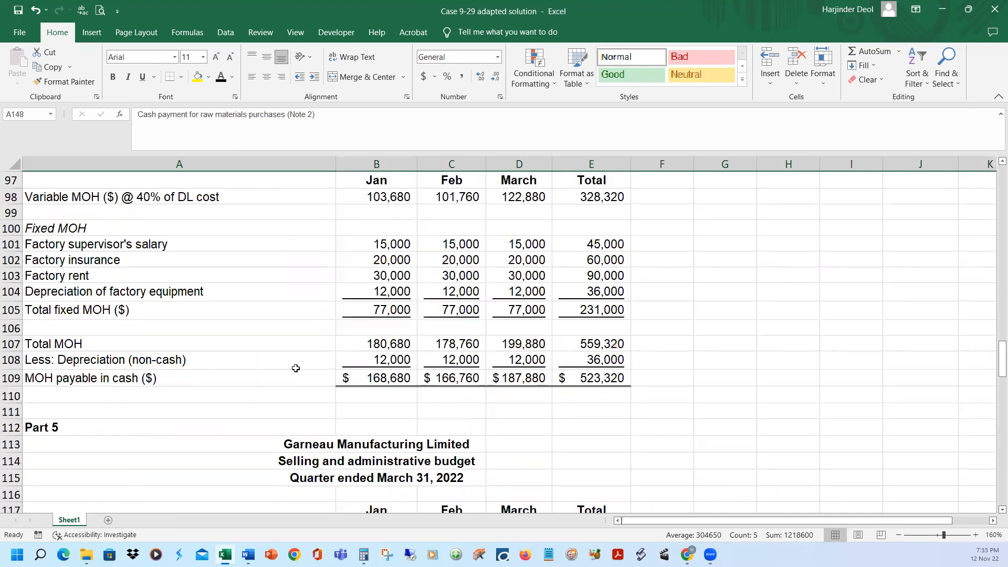
pyautogui.click(12, 326)
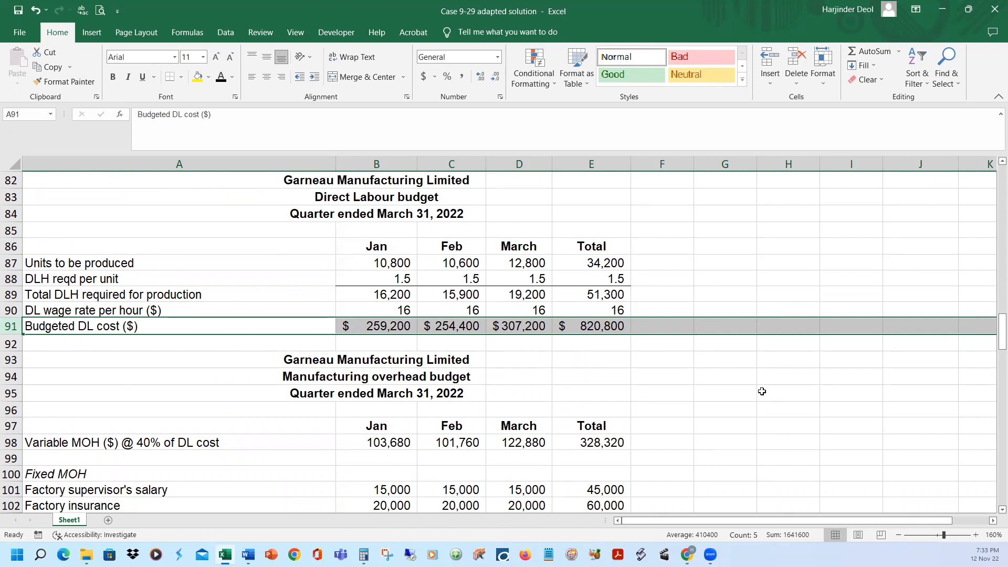
pyautogui.scroll(-4, 762, 391)
pyautogui.scroll(-15, 764, 395)
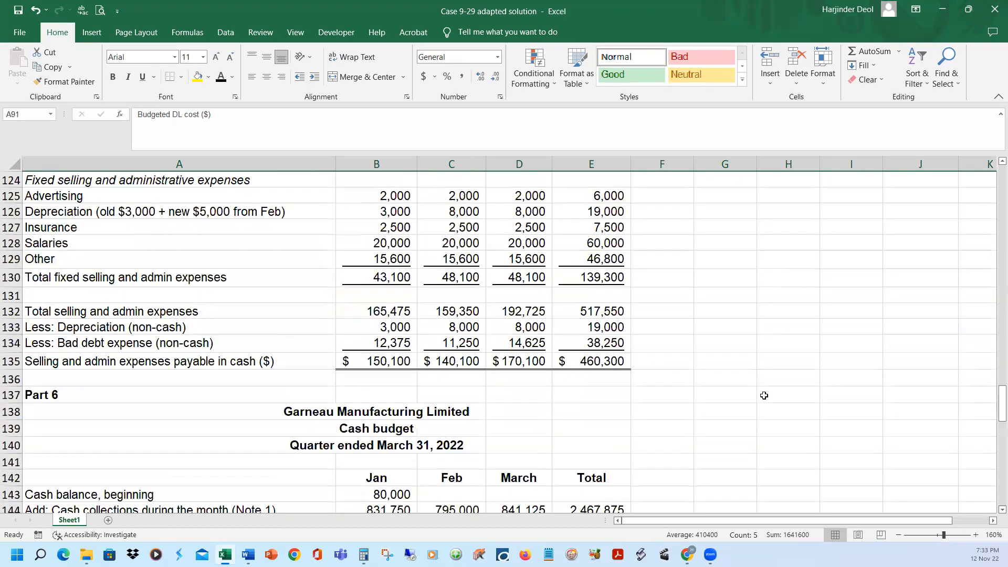
pyautogui.click(11, 346)
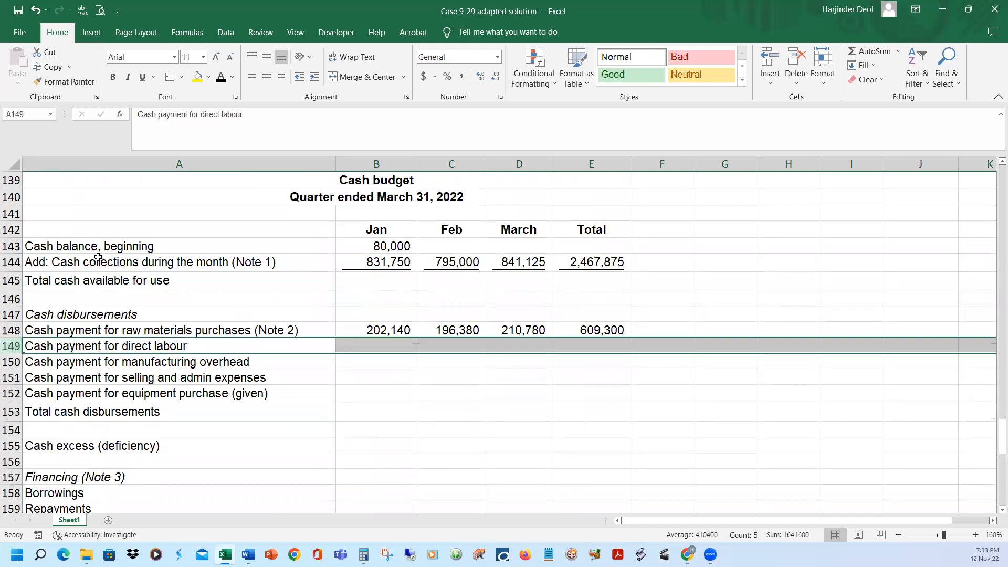
pyautogui.click(220, 79)
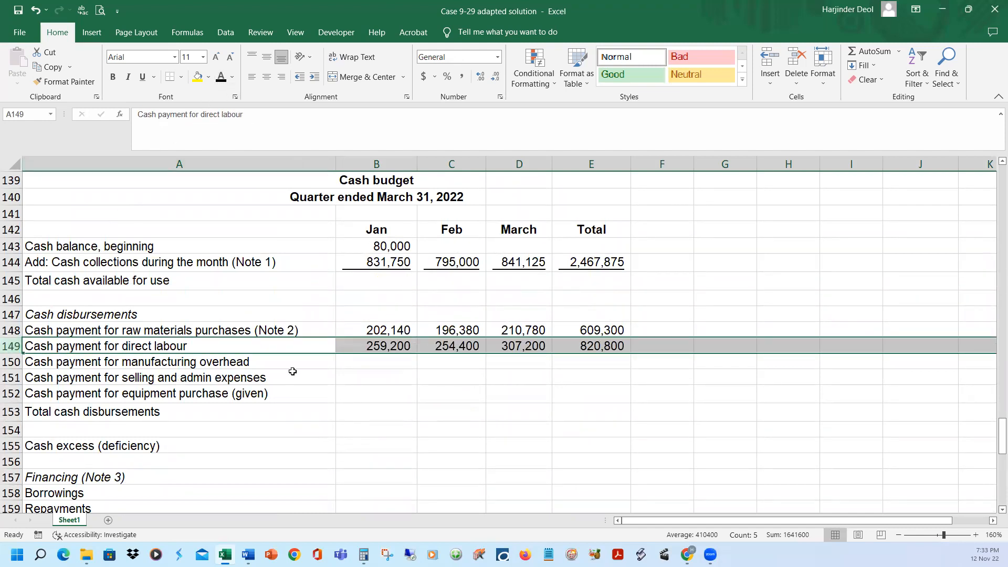
# Look up the manufacturing overhead payable in cash in row 109 and reveal the overhead payments in row 150 with black font
pyautogui.scroll(4, 308, 371)
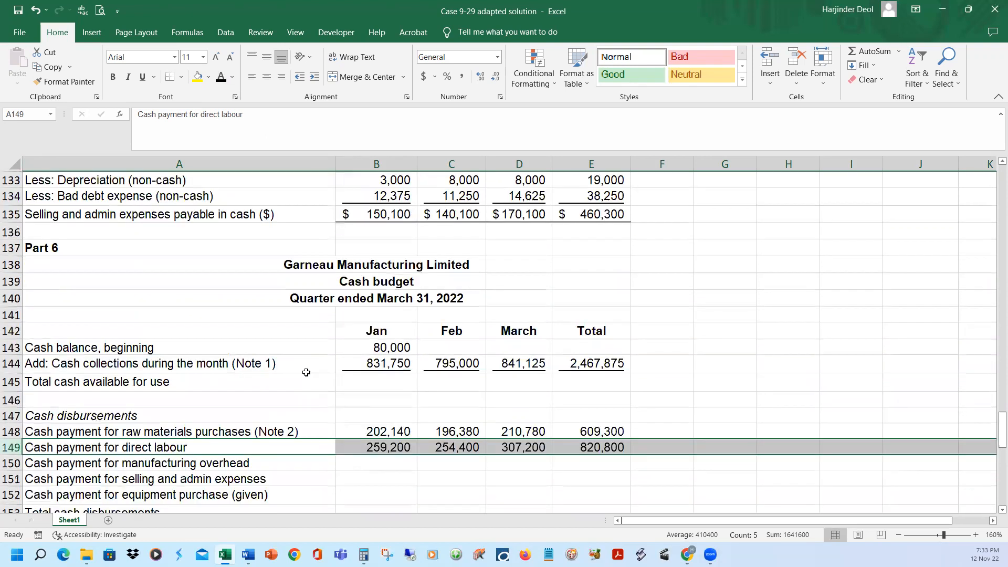
pyautogui.scroll(10, 306, 372)
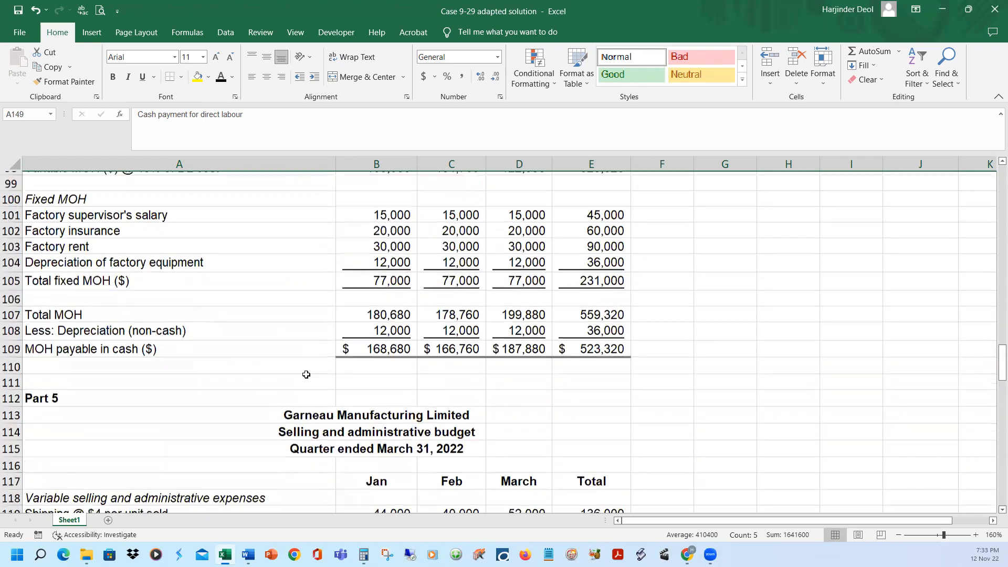
pyautogui.click(11, 428)
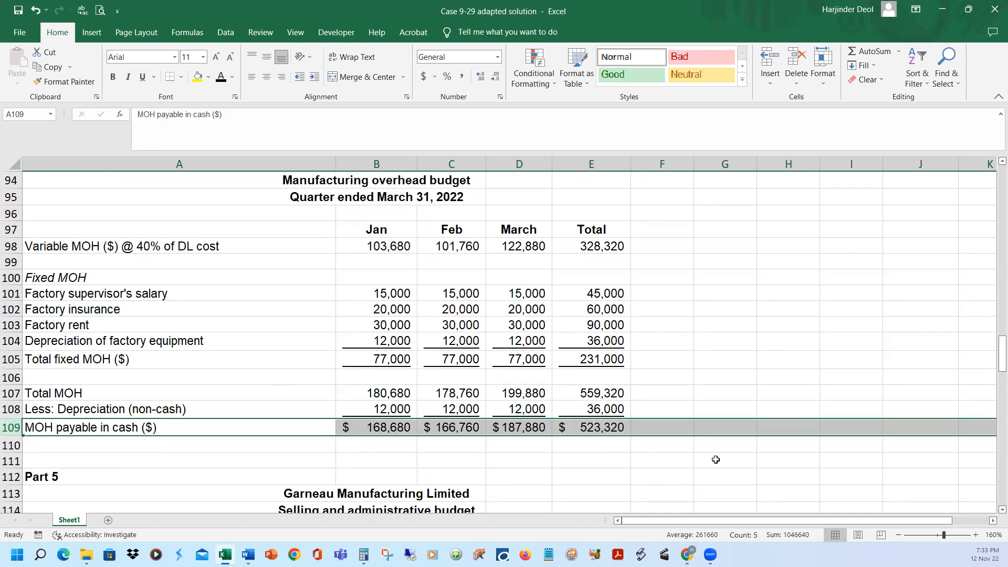
pyautogui.scroll(-5, 713, 457)
pyautogui.scroll(-10, 712, 460)
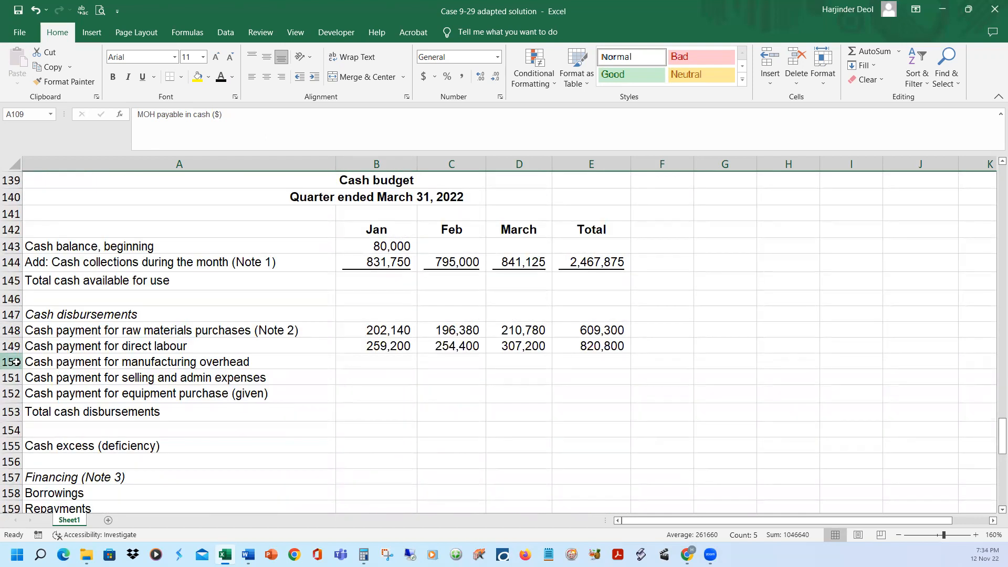
pyautogui.click(16, 361)
pyautogui.click(221, 77)
# Look up the selling and admin expenses payable in cash in row 135 and reveal the matching payments in row 151 with black font
pyautogui.scroll(1, 688, 335)
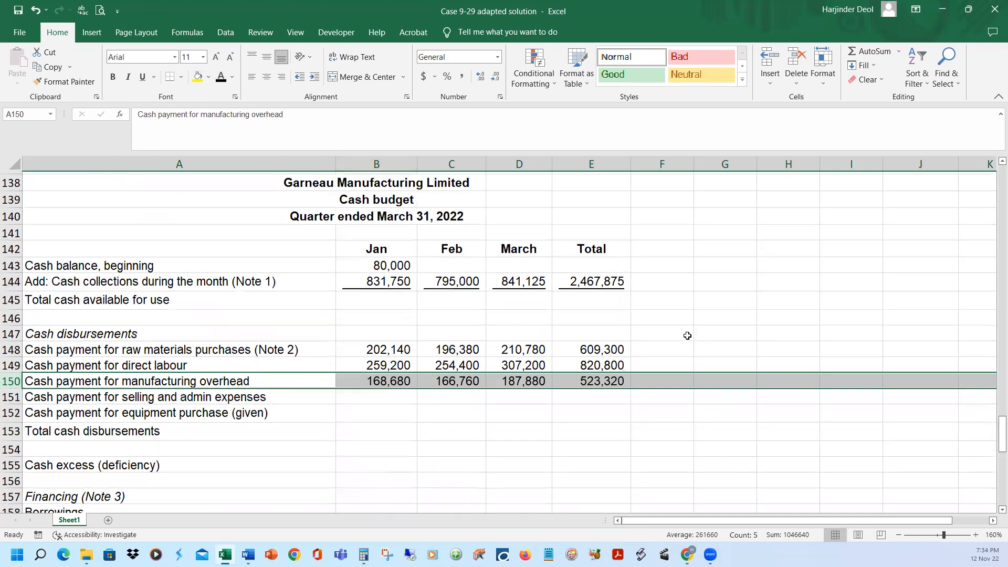
pyautogui.scroll(3, 687, 336)
pyautogui.scroll(1, 122, 295)
pyautogui.click(10, 314)
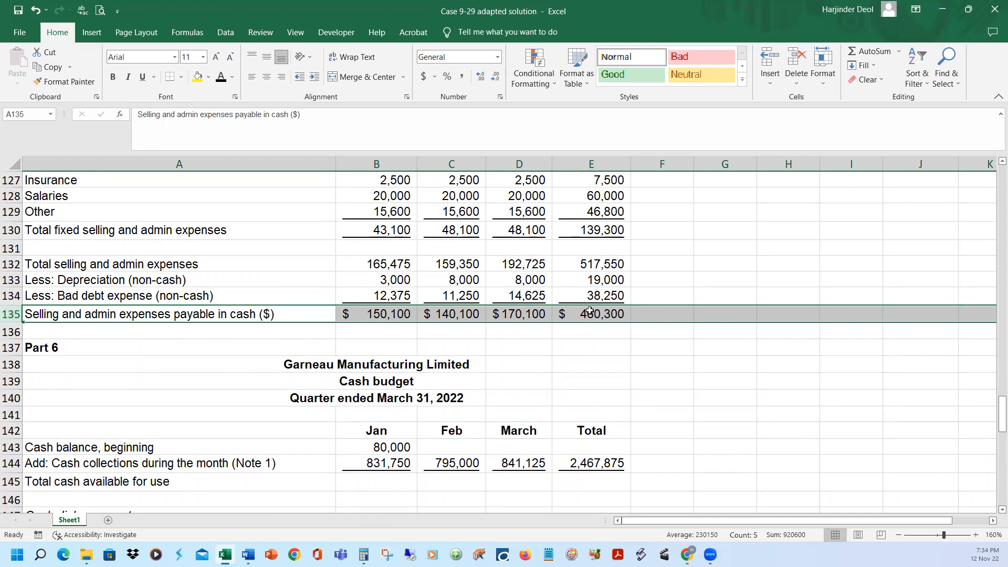
pyautogui.scroll(-4, 678, 390)
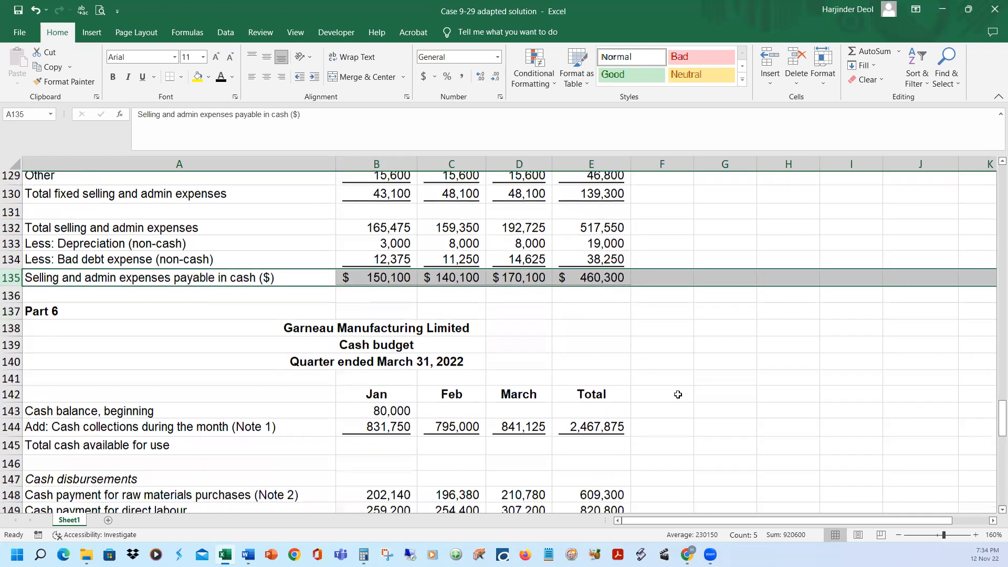
pyautogui.click(10, 378)
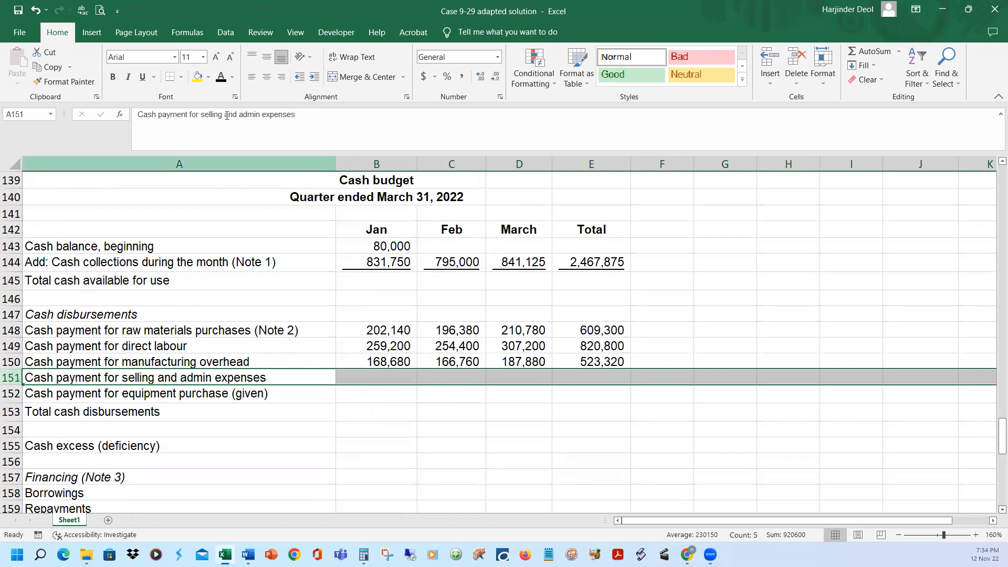
pyautogui.click(221, 78)
pyautogui.click(739, 307)
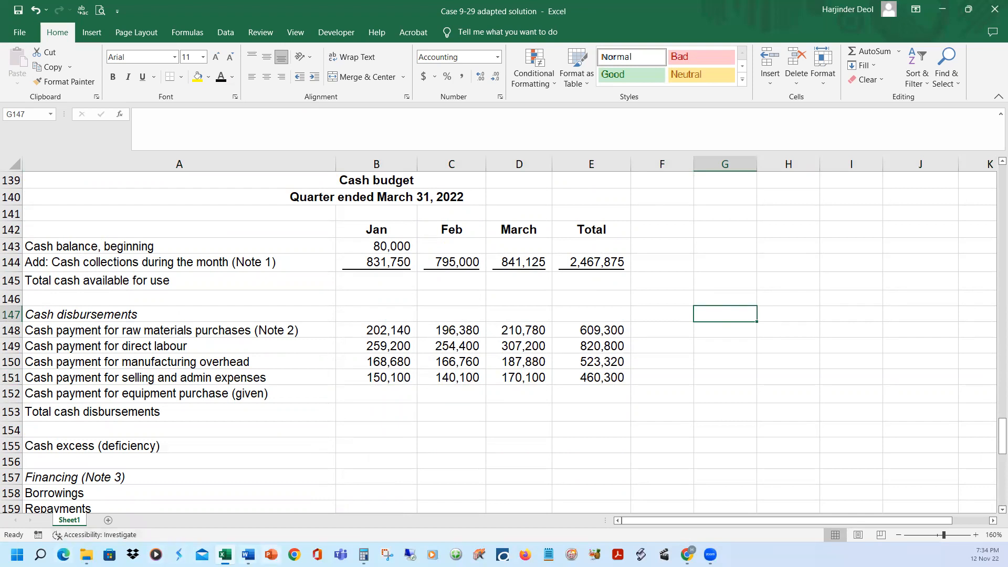
# Check item j in the Case 9-29 adapted Word document, and reveal January's equipment purchase payment in B152 of the Excel cash budget
pyautogui.click(249, 554)
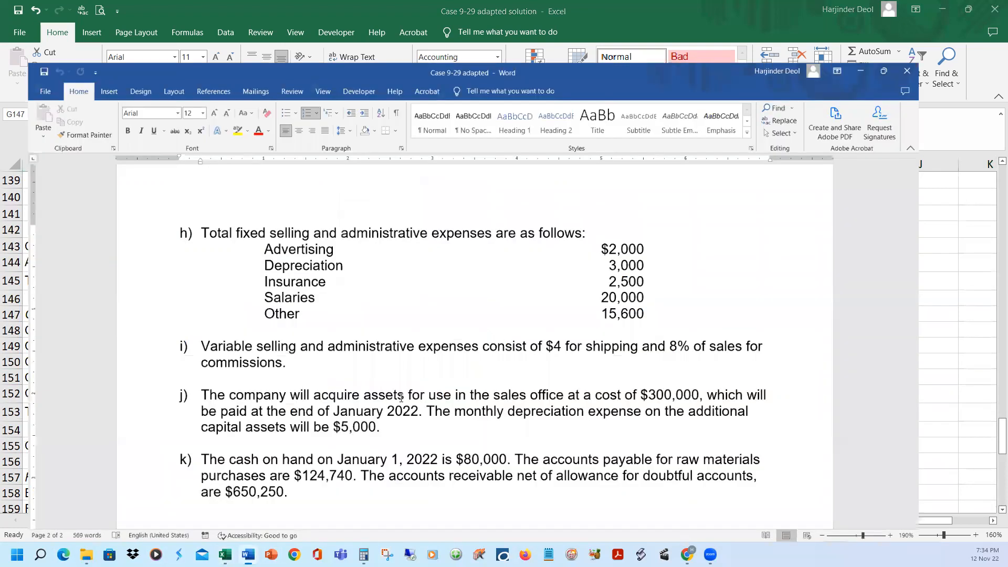
pyautogui.scroll(-2, 428, 420)
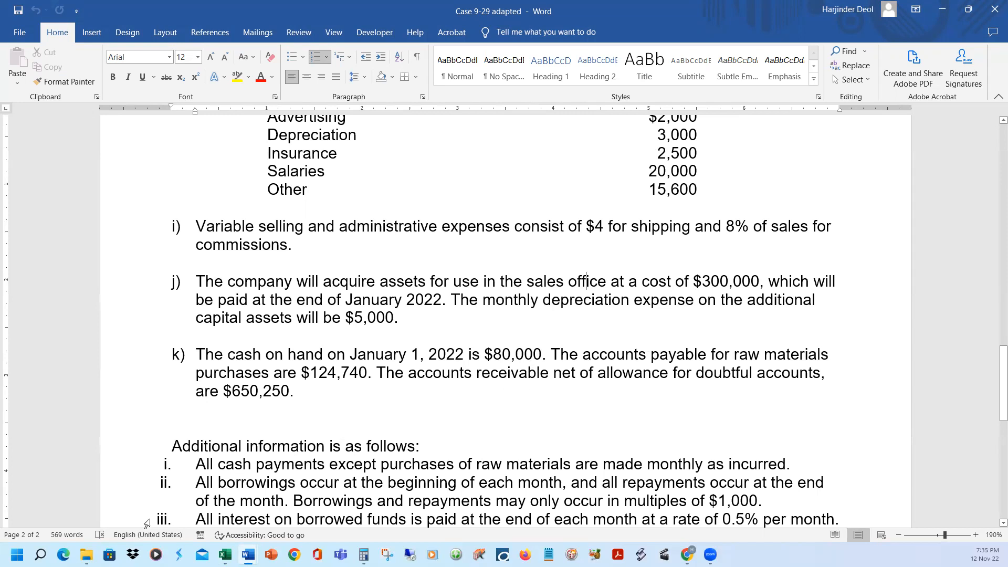
pyautogui.click(224, 555)
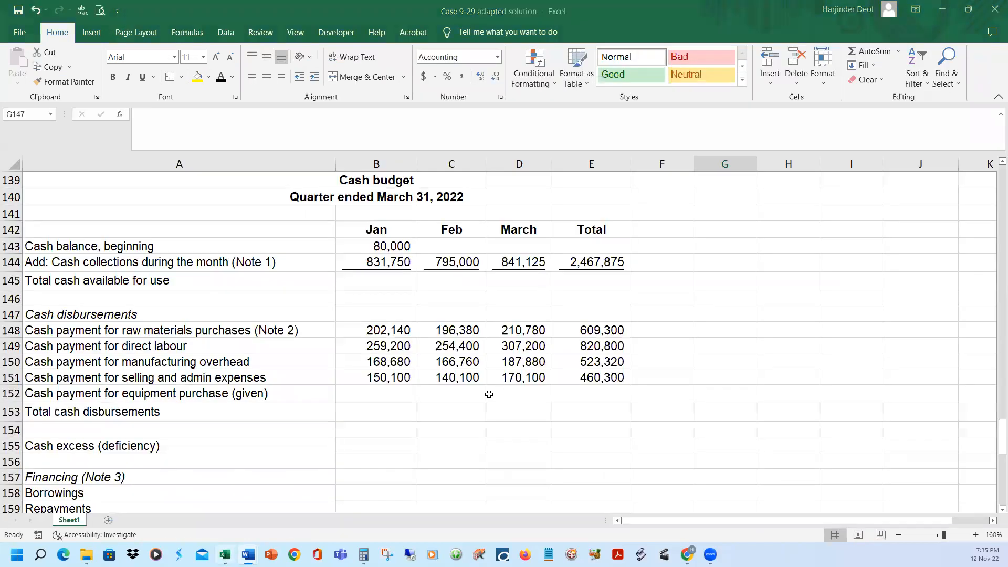
pyautogui.click(393, 394)
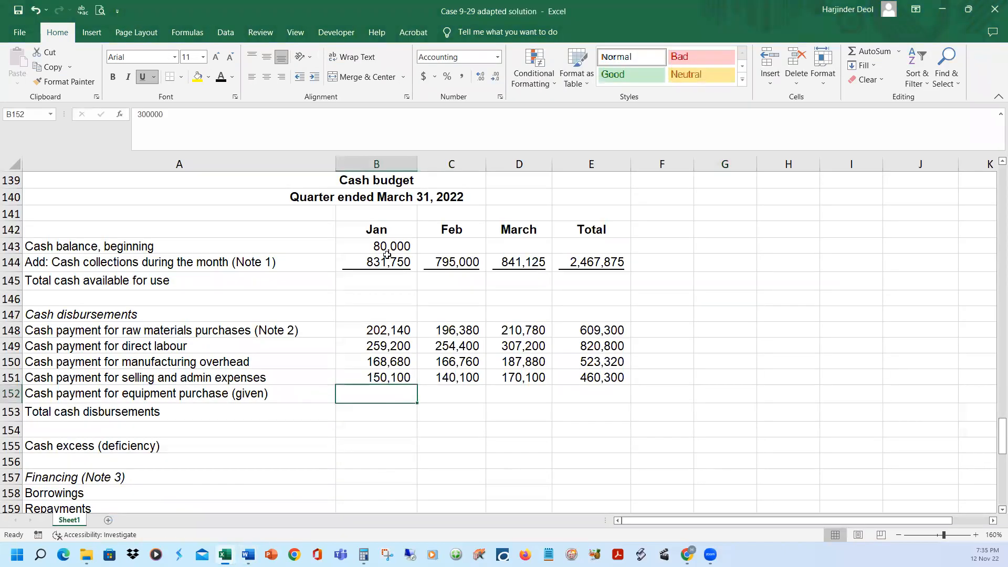
pyautogui.click(222, 77)
# Reveal January's total cash available for use in B145 with black font and check its formula against cells B143 and B144
pyautogui.scroll(1, 630, 399)
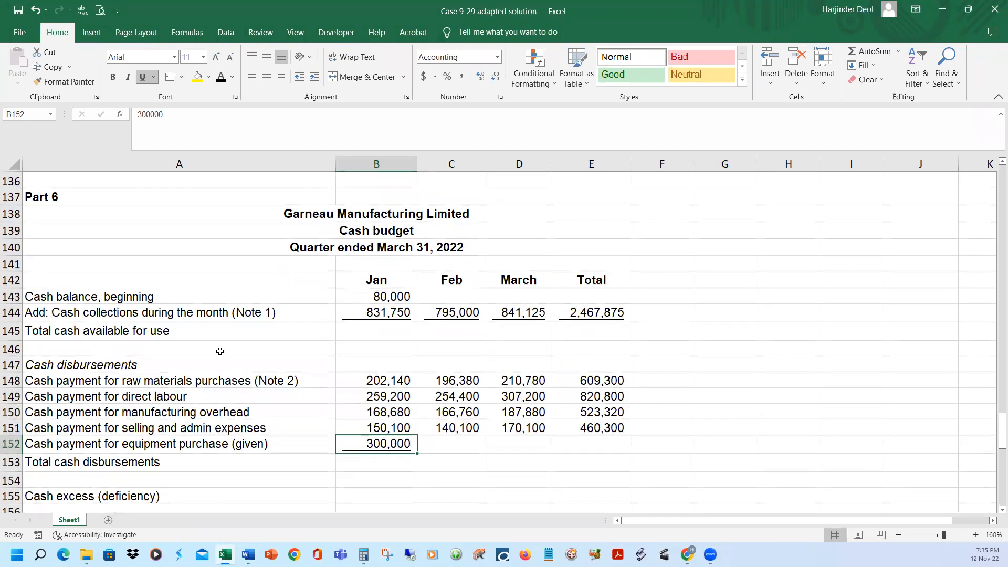
pyautogui.click(127, 297)
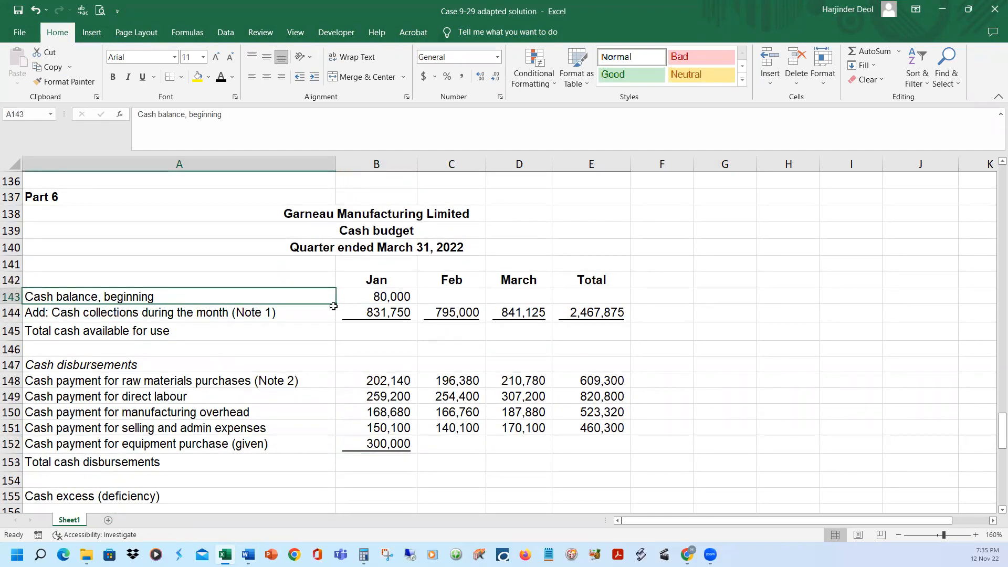
pyautogui.click(354, 299)
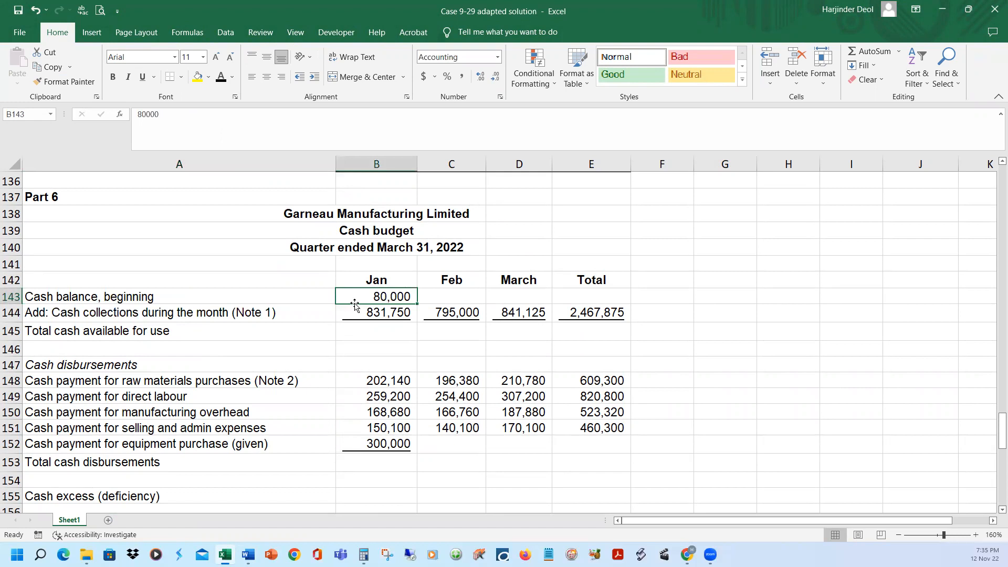
pyautogui.click(356, 314)
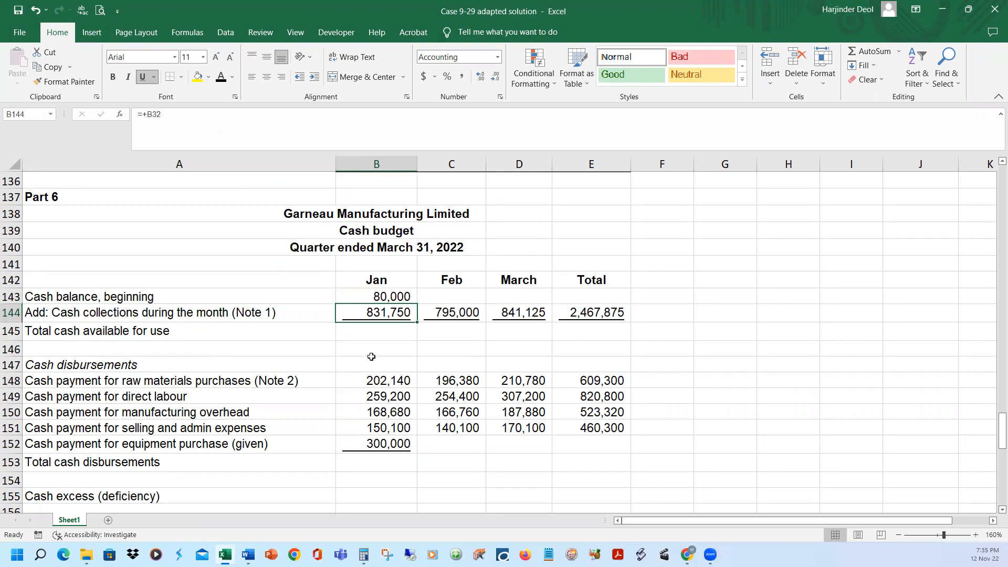
pyautogui.click(374, 331)
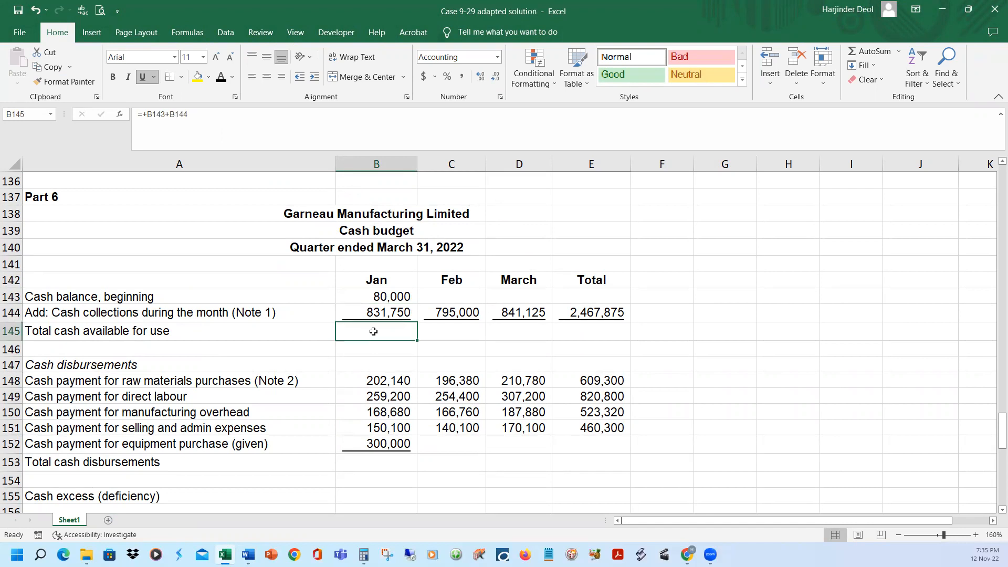
pyautogui.click(218, 75)
pyautogui.click(345, 114)
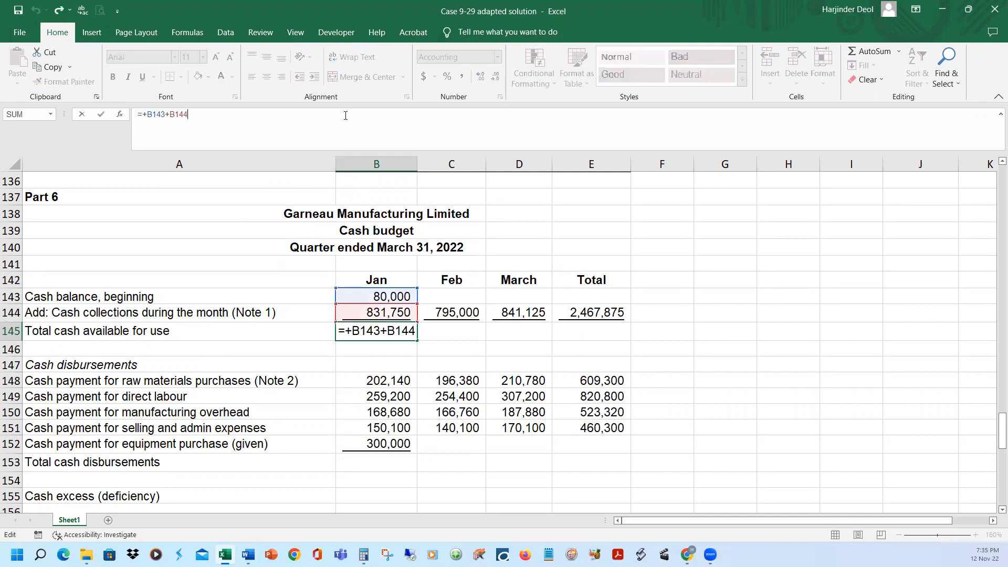
pyautogui.press('Return')
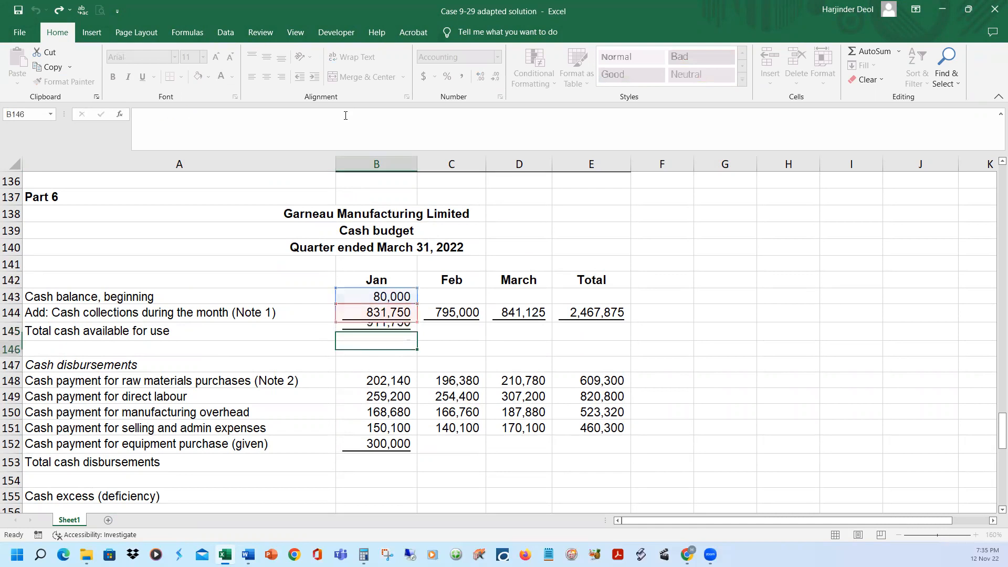
# Check the SUM formula for January's total cash disbursements in B153 and reveal the value with black font
pyautogui.scroll(-1, 433, 382)
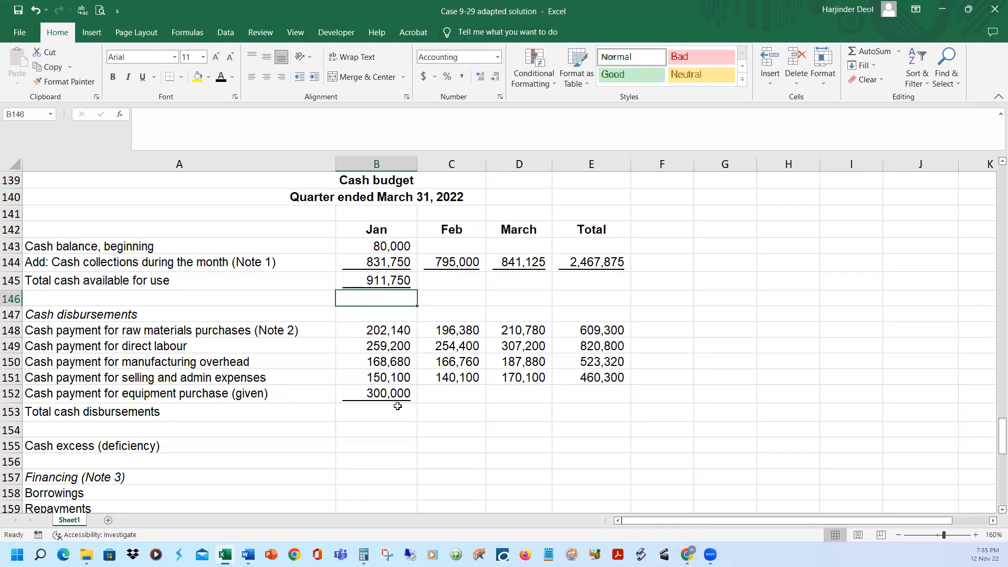
pyautogui.click(395, 410)
pyautogui.click(217, 115)
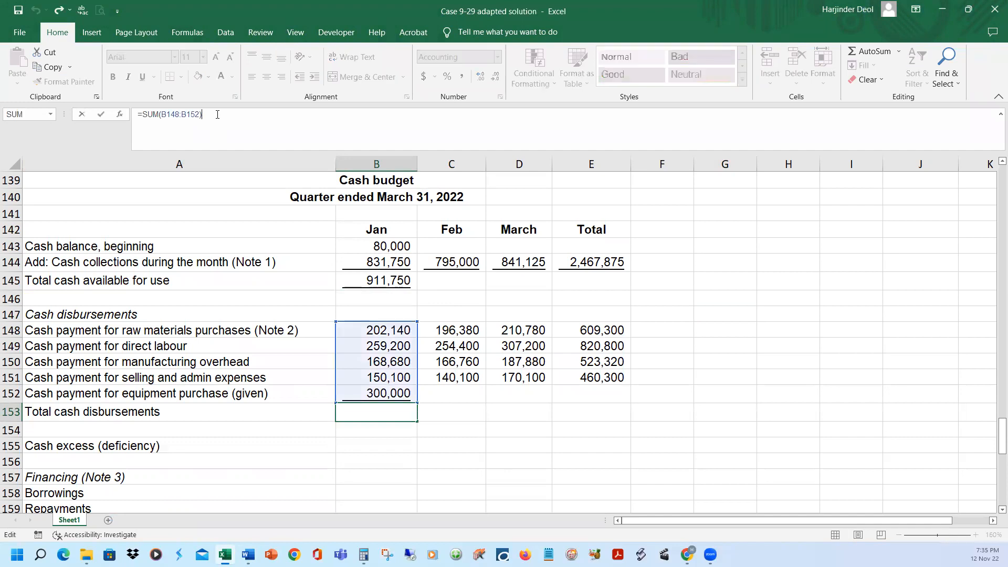
pyautogui.press('Escape')
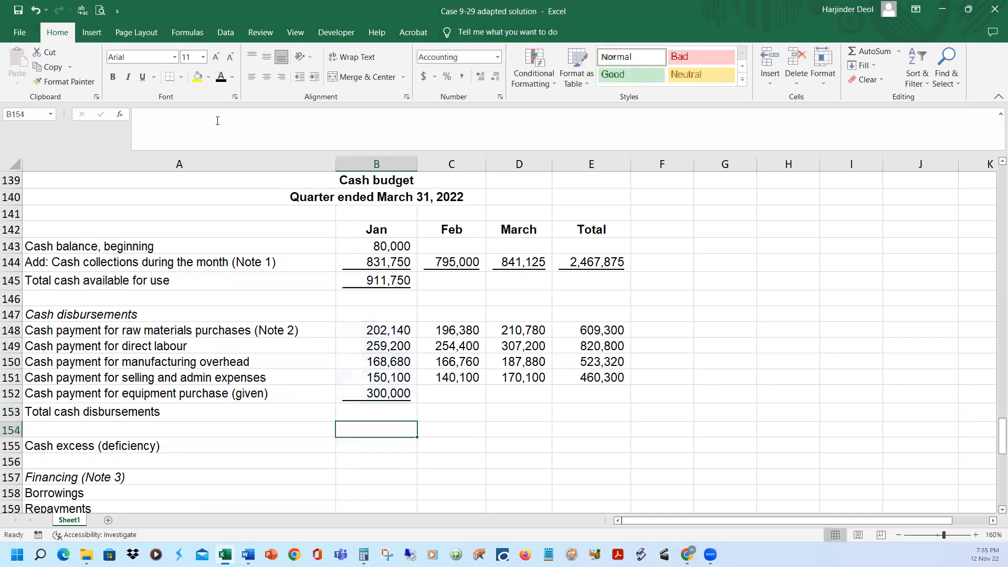
pyautogui.click(221, 78)
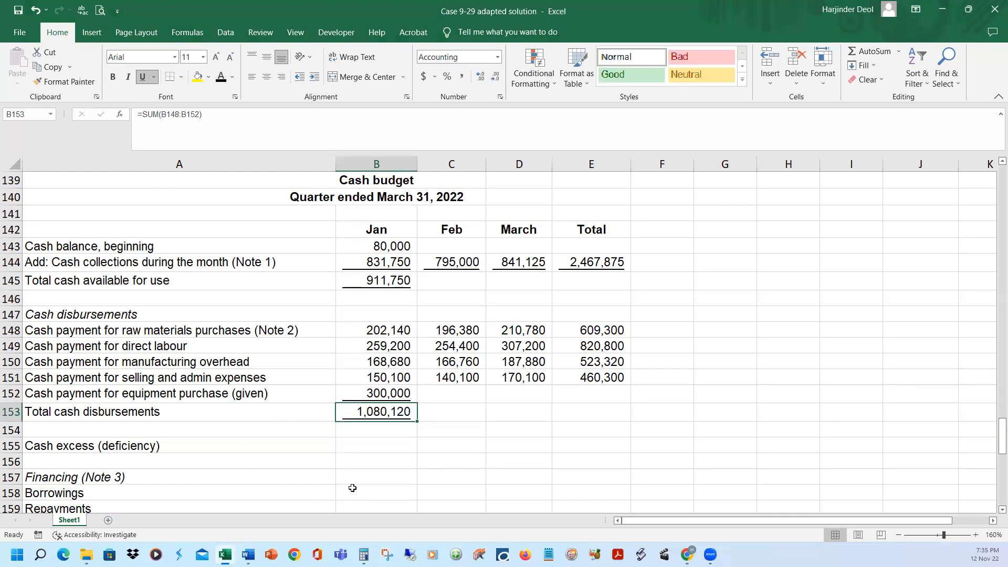
# Compare January's total cash available in B145 with total disbursements in B153, and reveal the cash excess (deficiency) in B155 with black font
pyautogui.click(373, 284)
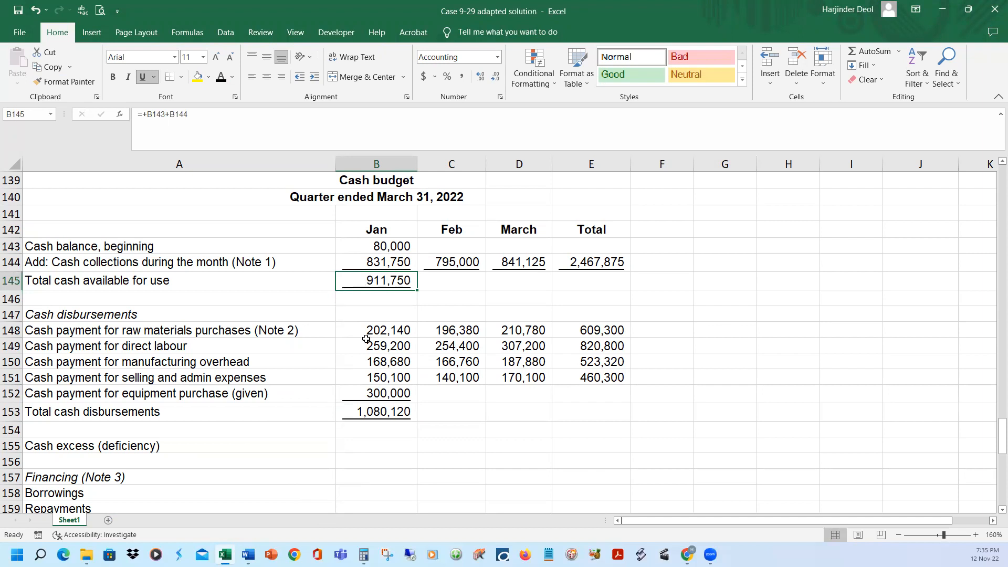
pyautogui.click(405, 418)
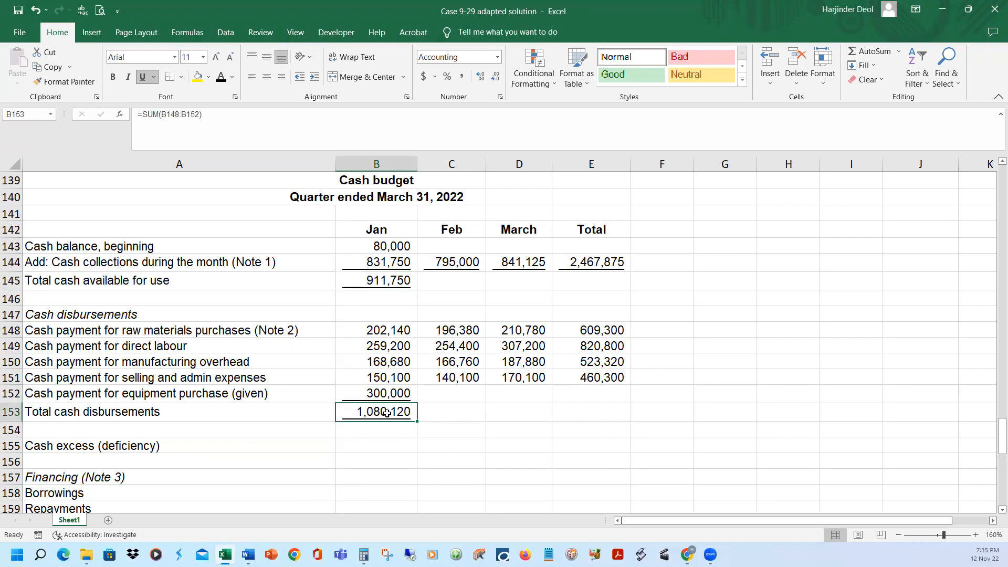
pyautogui.click(380, 280)
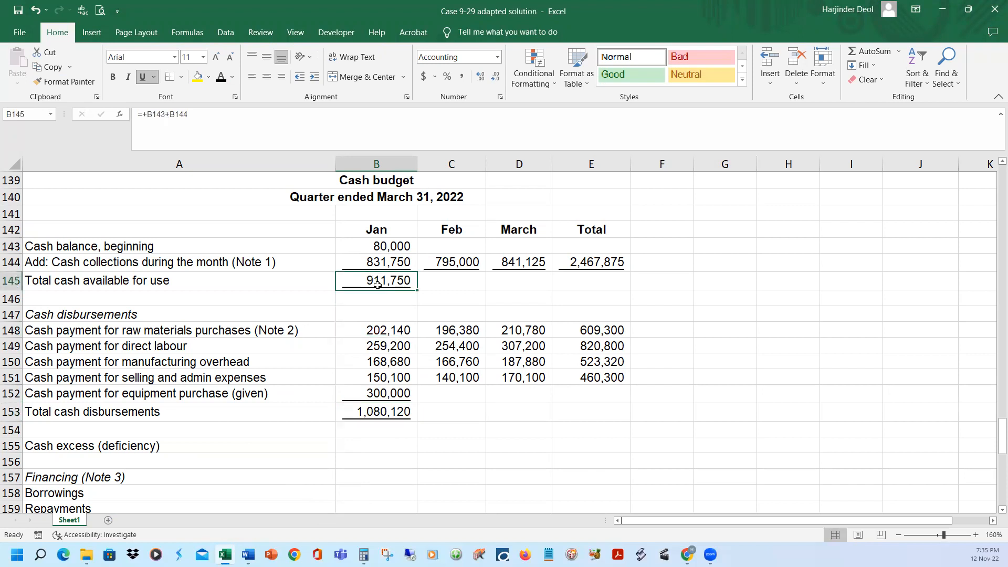
pyautogui.click(362, 446)
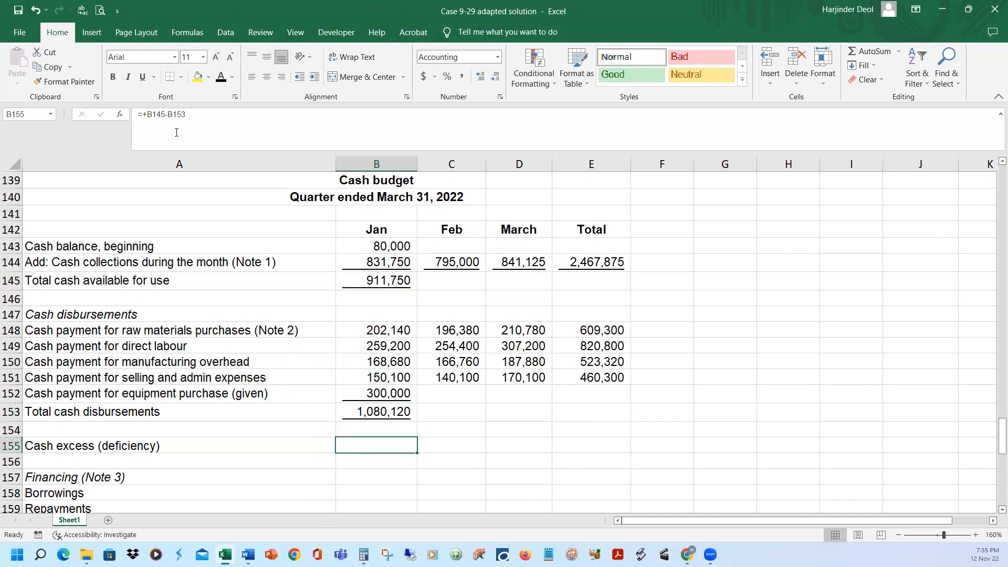
pyautogui.click(220, 80)
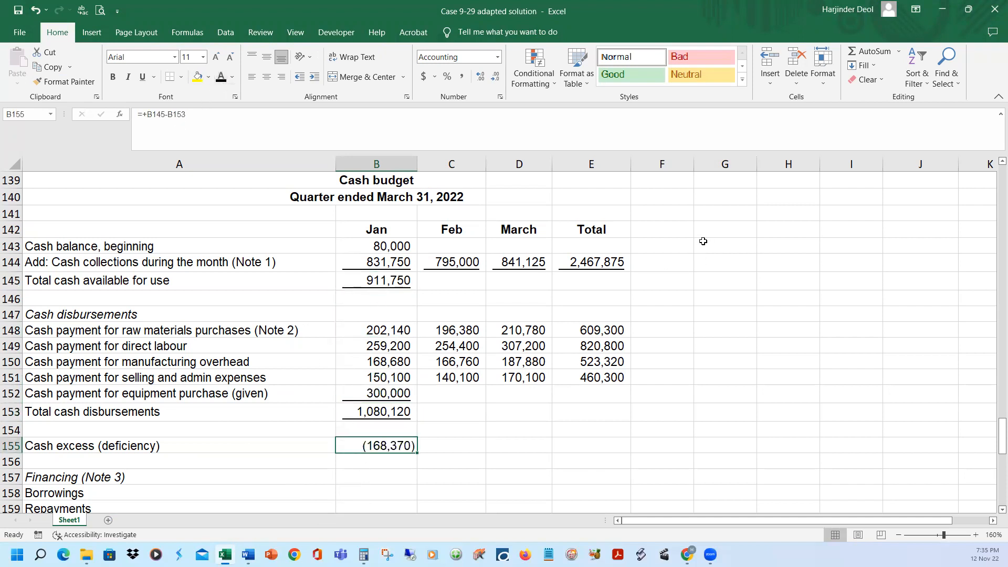
pyautogui.click(723, 210)
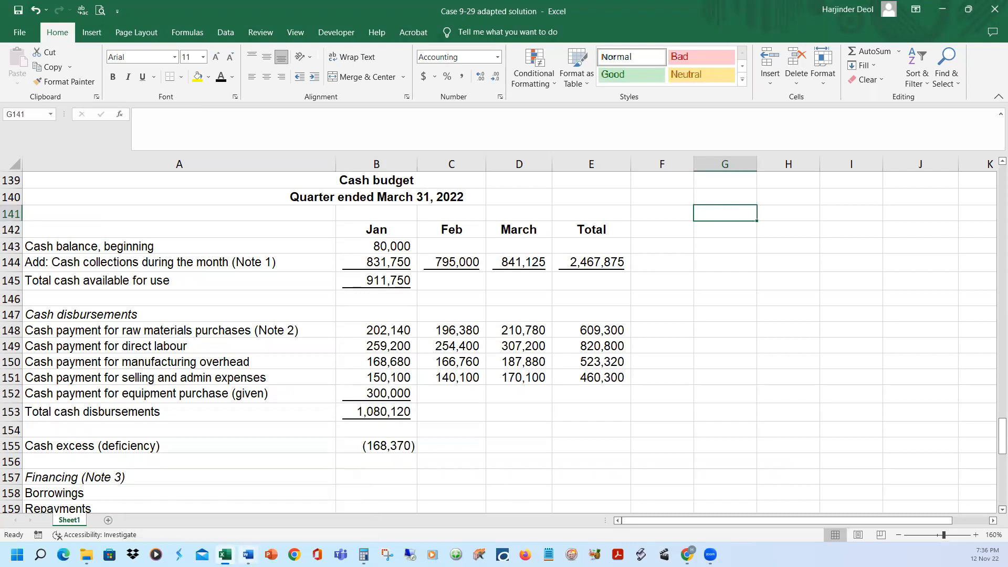
# Read additional information items i to iv on cash payments, borrowings, interest and minimum cash in the Case 9-29 adapted Word document
pyautogui.moveTo(248, 555)
pyautogui.click(305, 512)
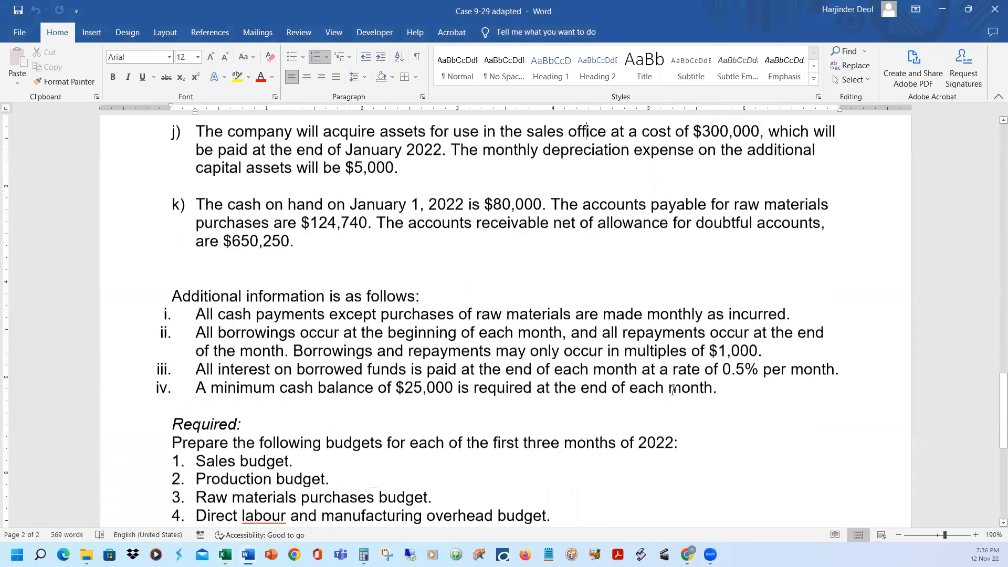
pyautogui.scroll(-1, 241, 278)
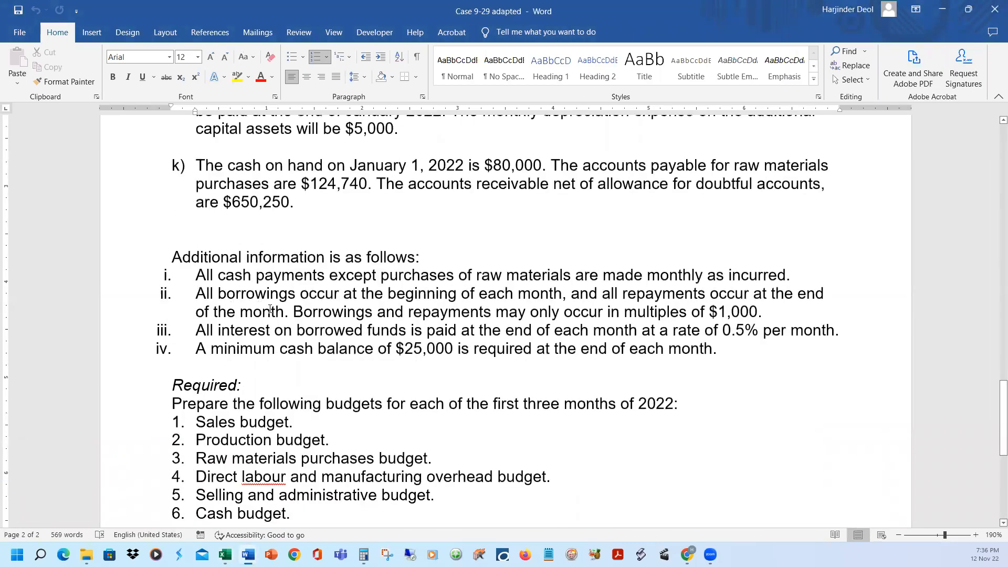
pyautogui.click(121, 274)
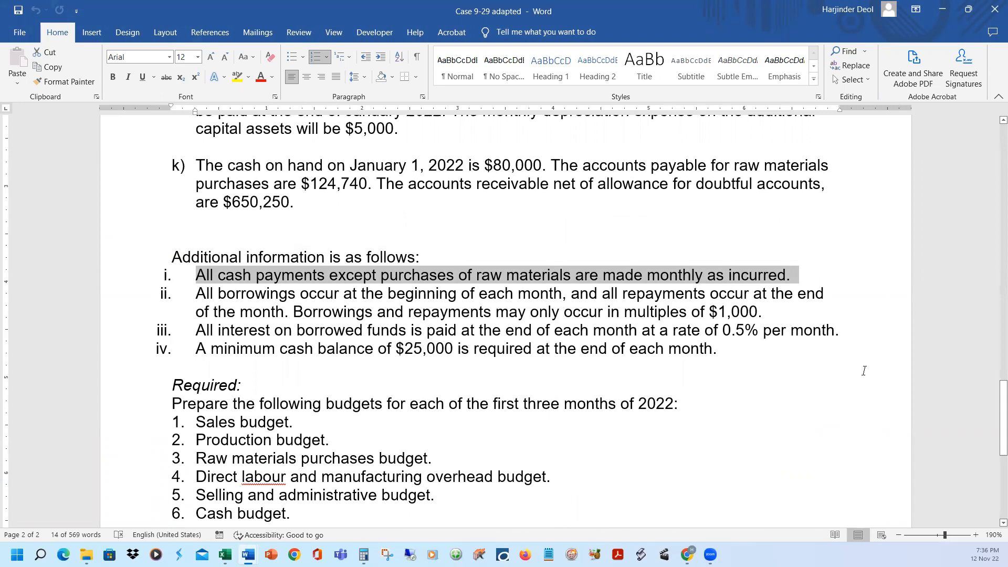
pyautogui.click(114, 299)
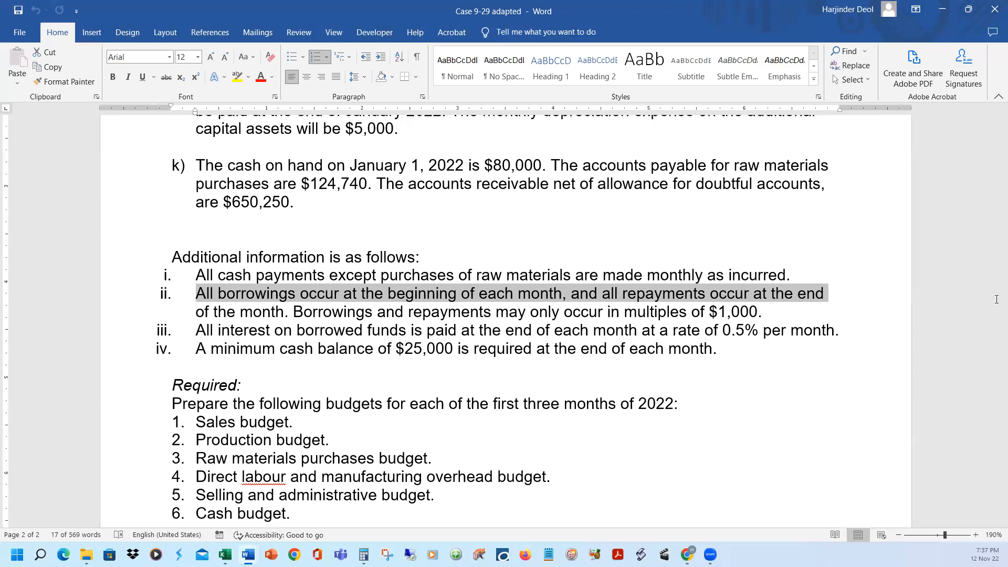
pyautogui.click(360, 297)
pyautogui.click(137, 315)
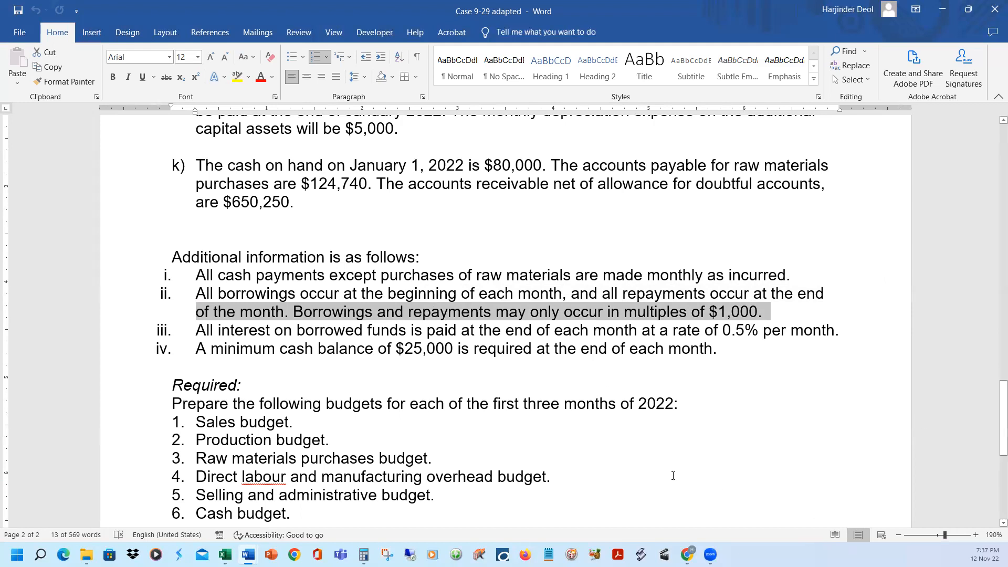
pyautogui.click(141, 333)
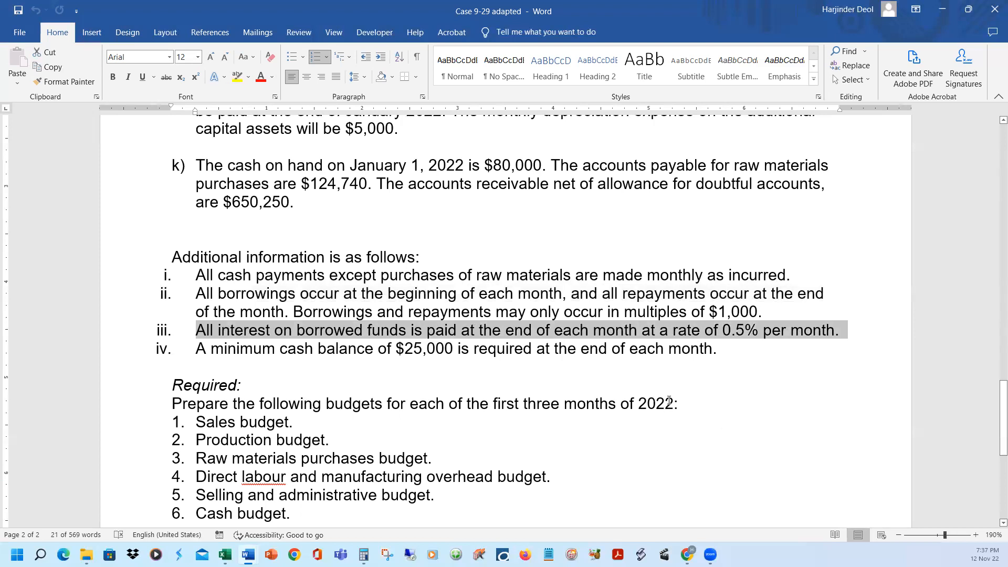
pyautogui.click(147, 350)
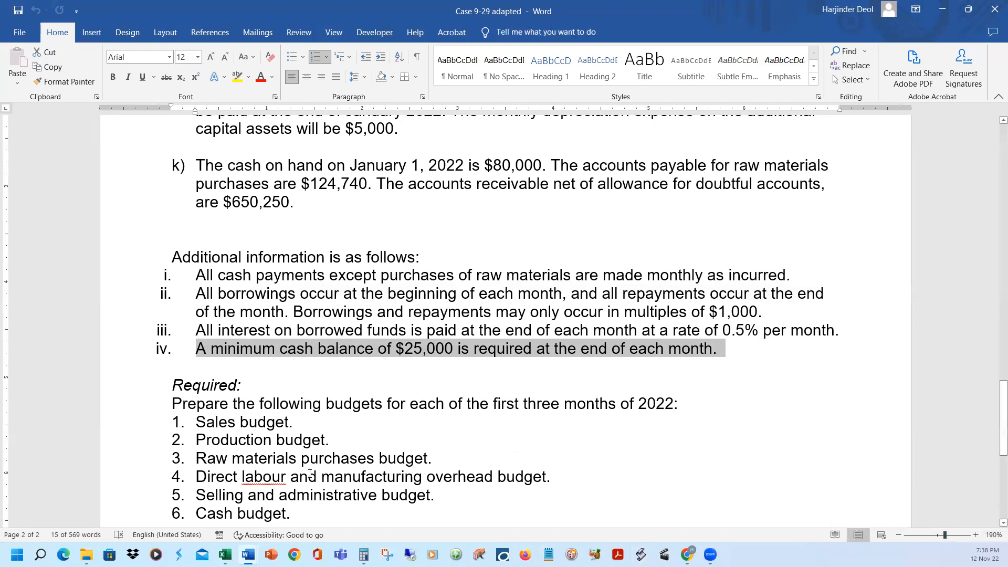
# Switch back to the Excel solution and reveal January's deficiency in B168 of Note 3: Financing with black font
pyautogui.hotkey('alt', 'Tab')
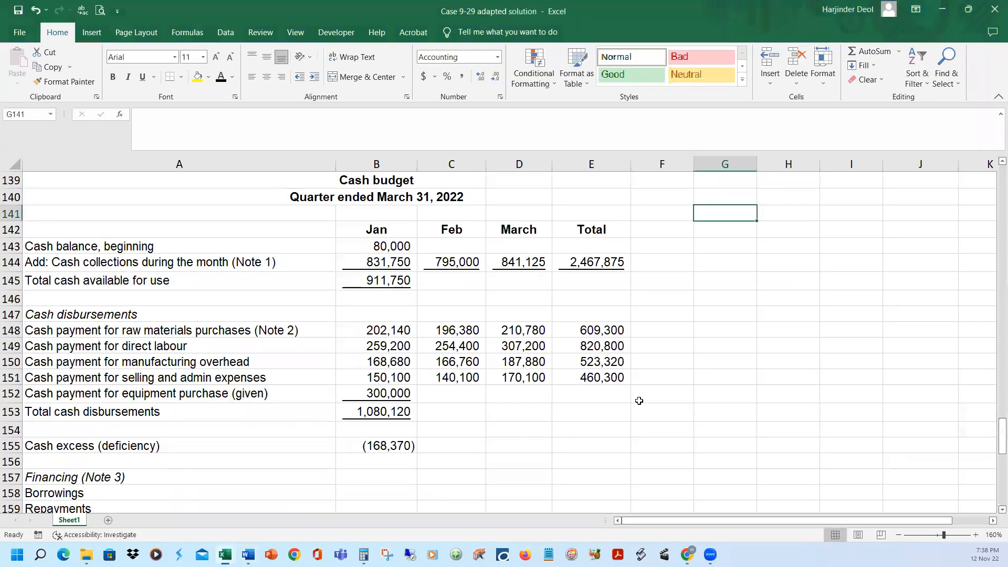
pyautogui.scroll(-1, 734, 397)
pyautogui.scroll(-3, 734, 397)
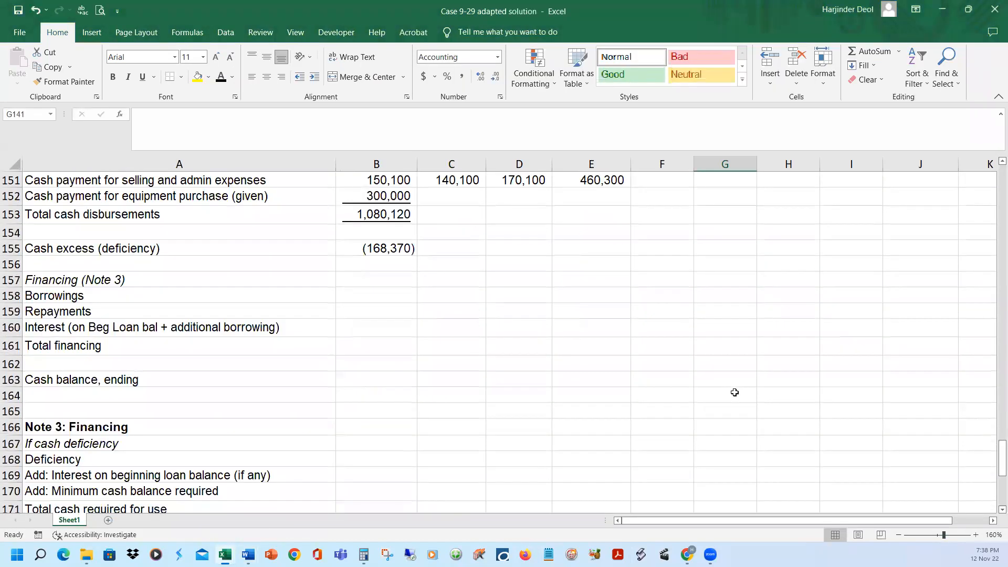
pyautogui.scroll(-1, 735, 393)
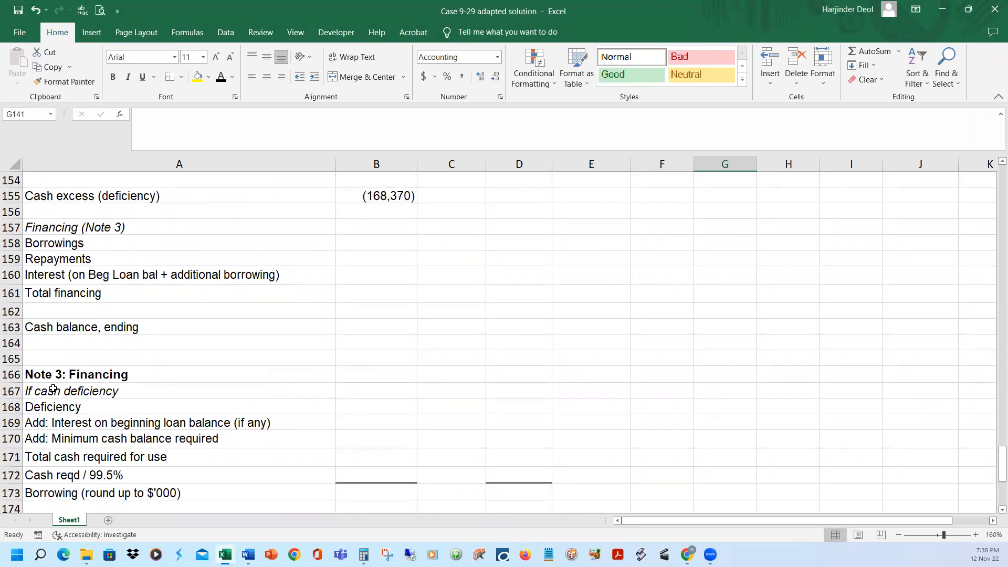
pyautogui.scroll(4, 412, 395)
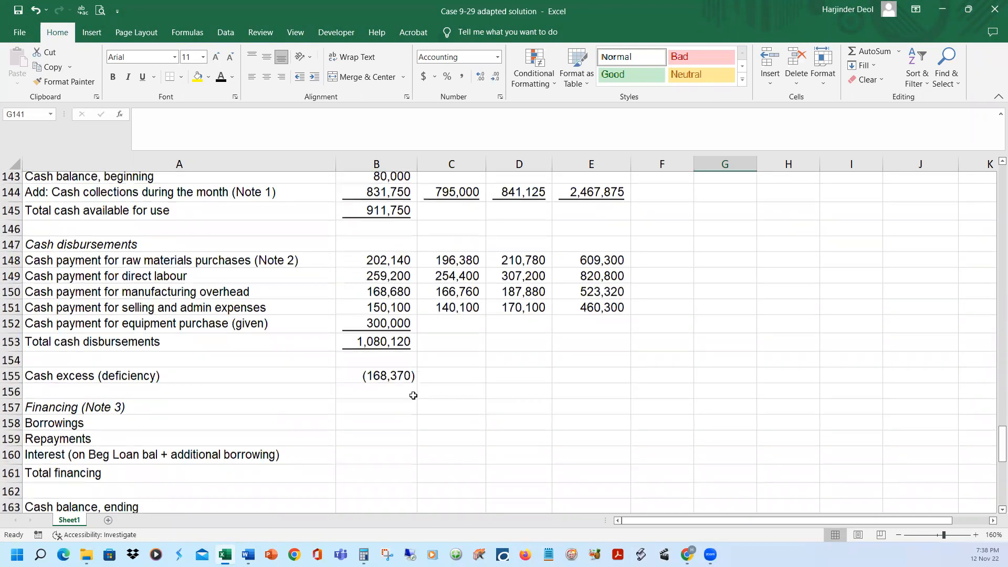
pyautogui.scroll(-5, 413, 395)
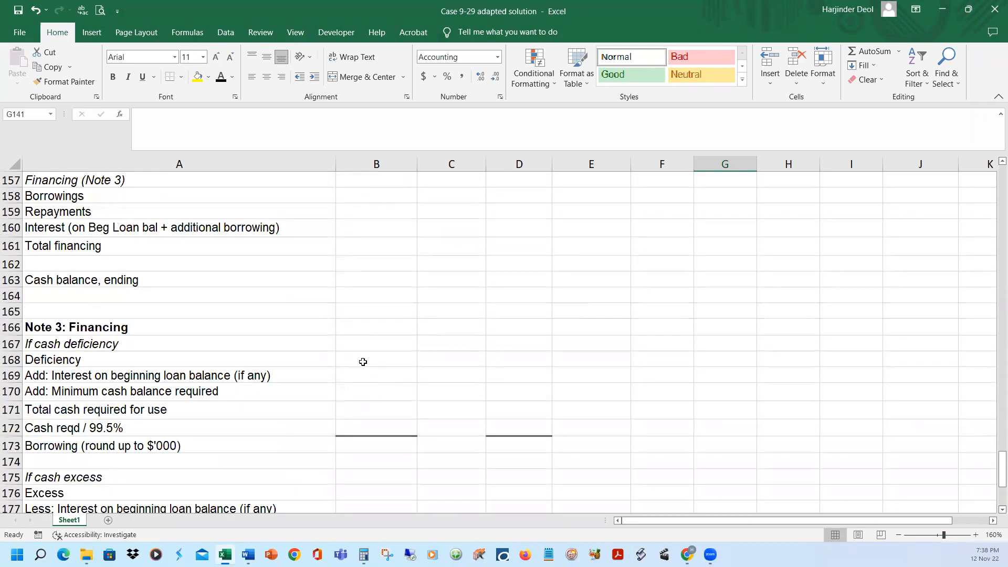
pyautogui.click(362, 360)
pyautogui.click(220, 77)
# Compare January's cash deficiency in B155 with the Note 3 deficiency in B168 and check the formula linking them
pyautogui.scroll(3, 661, 373)
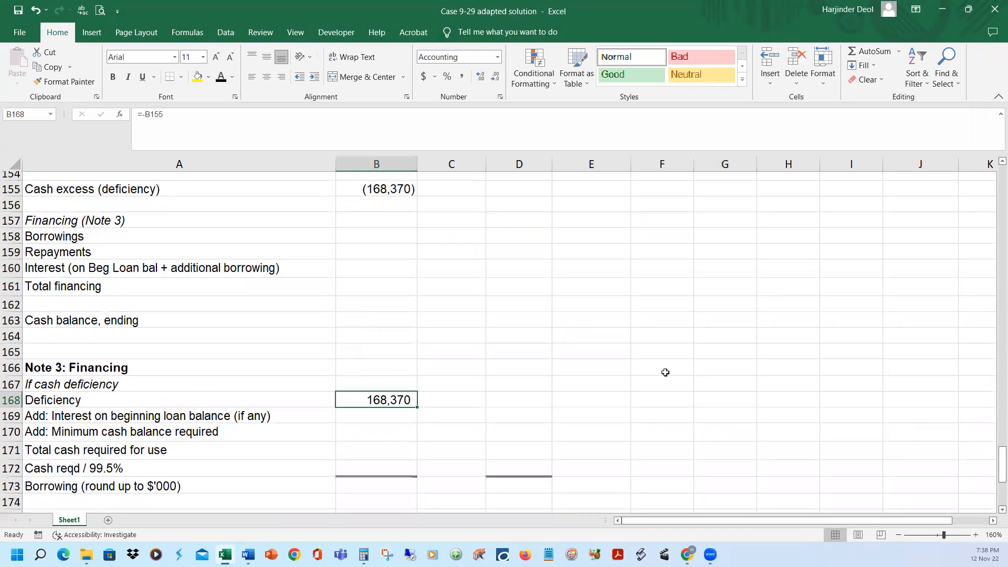
pyautogui.scroll(-1, 399, 257)
pyautogui.click(387, 246)
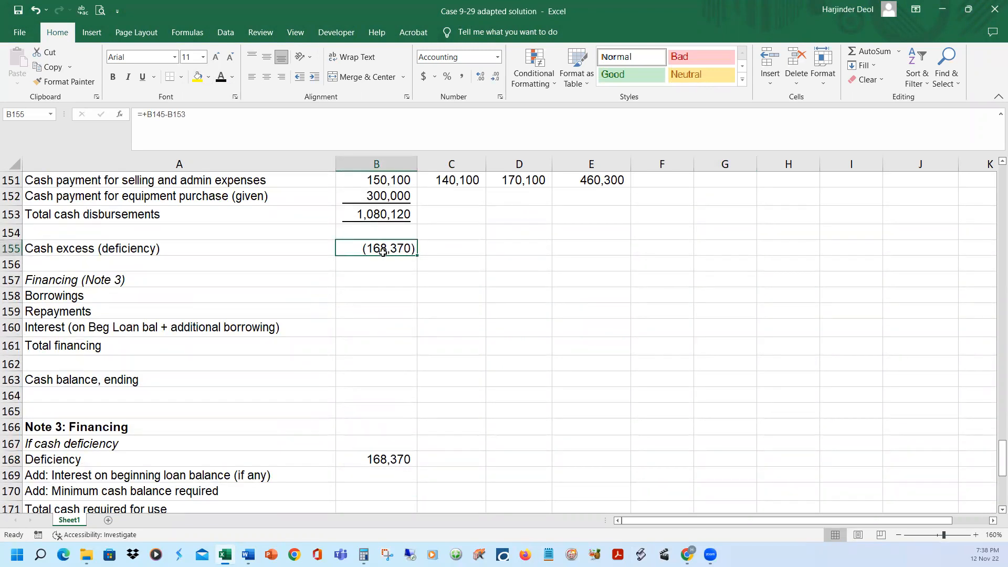
pyautogui.click(378, 458)
pyautogui.click(402, 250)
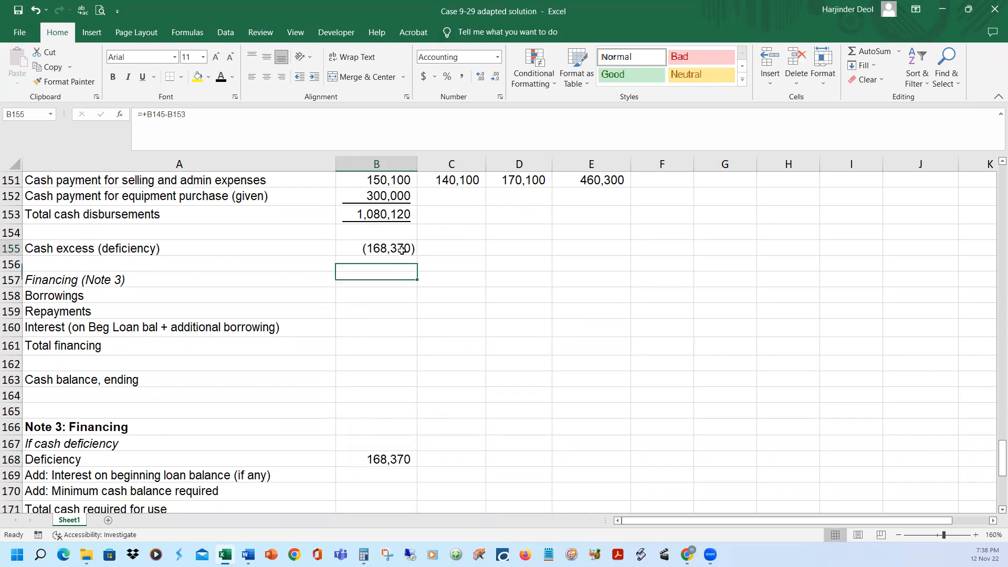
pyautogui.click(380, 453)
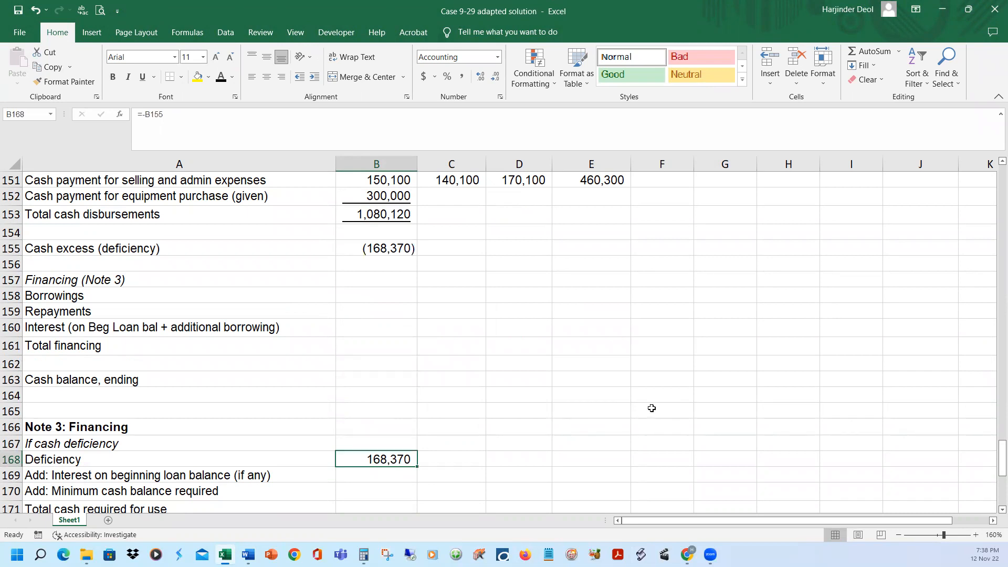
# Check the Case 9-29 adapted Word document for a beginning loan balance, and reveal January's interest on it in B169 of the Excel solution
pyautogui.click(366, 476)
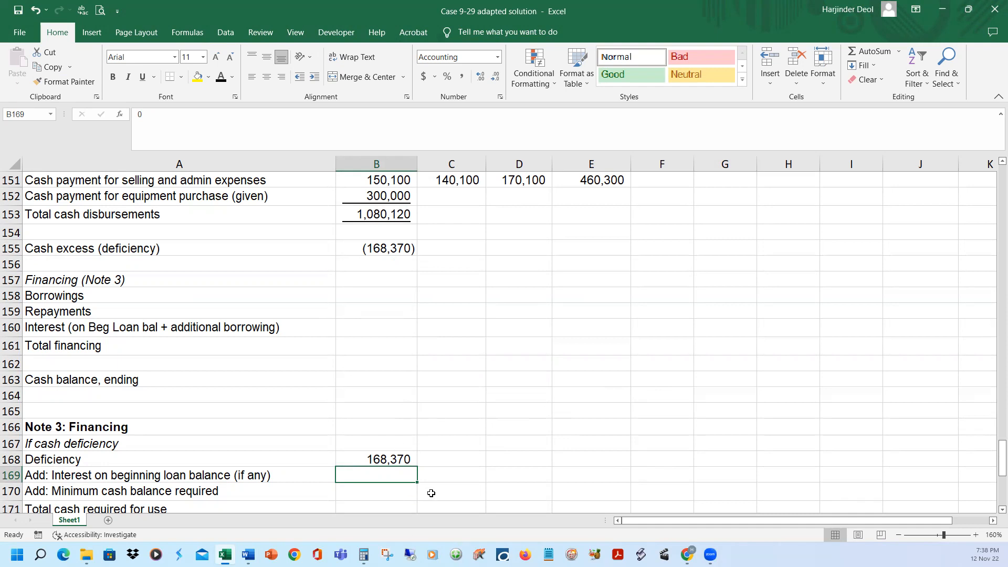
pyautogui.moveTo(247, 554)
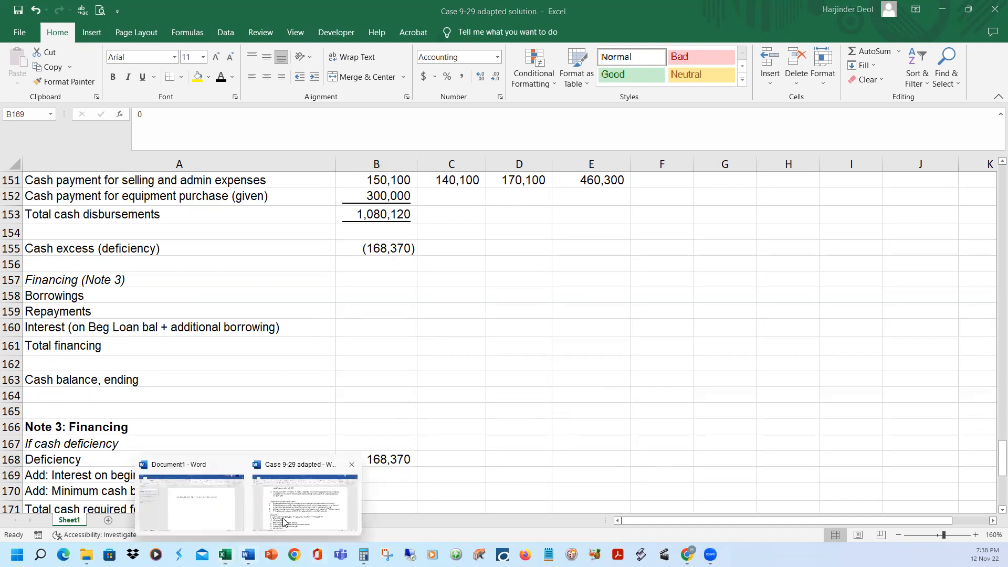
pyautogui.click(283, 521)
pyautogui.scroll(-3, 710, 385)
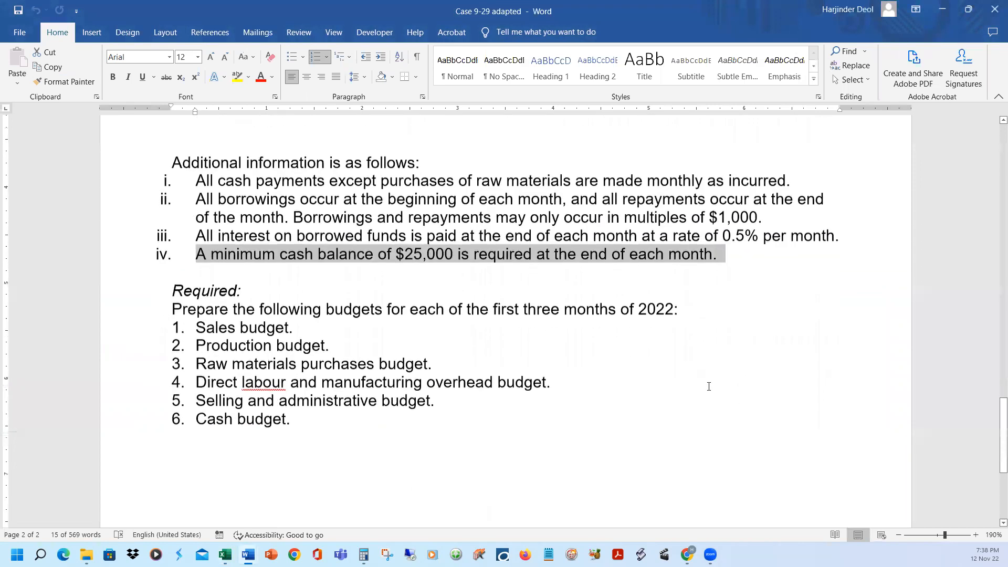
pyautogui.scroll(4, 710, 385)
pyautogui.scroll(1, 709, 387)
pyautogui.scroll(-2, 709, 386)
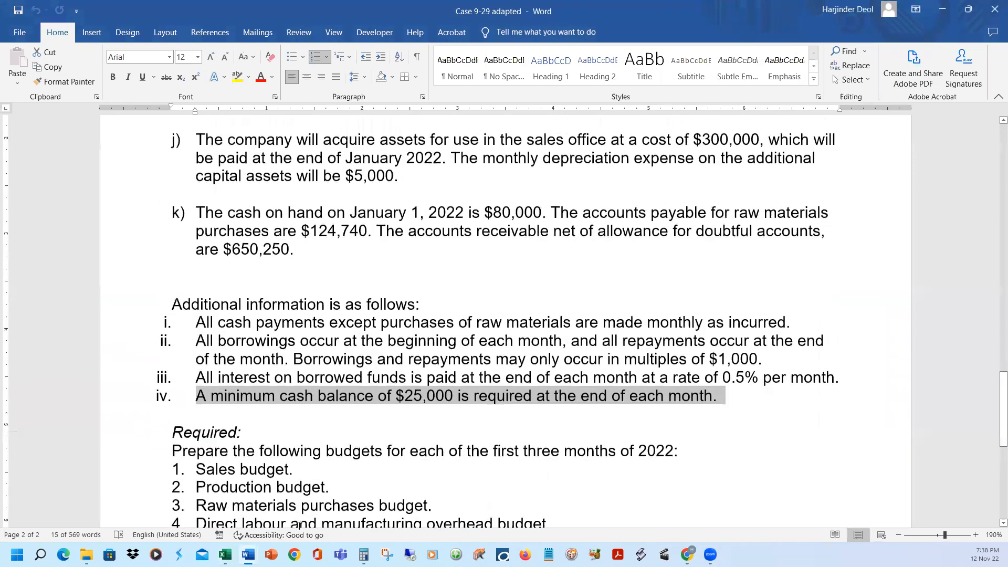
pyautogui.click(225, 555)
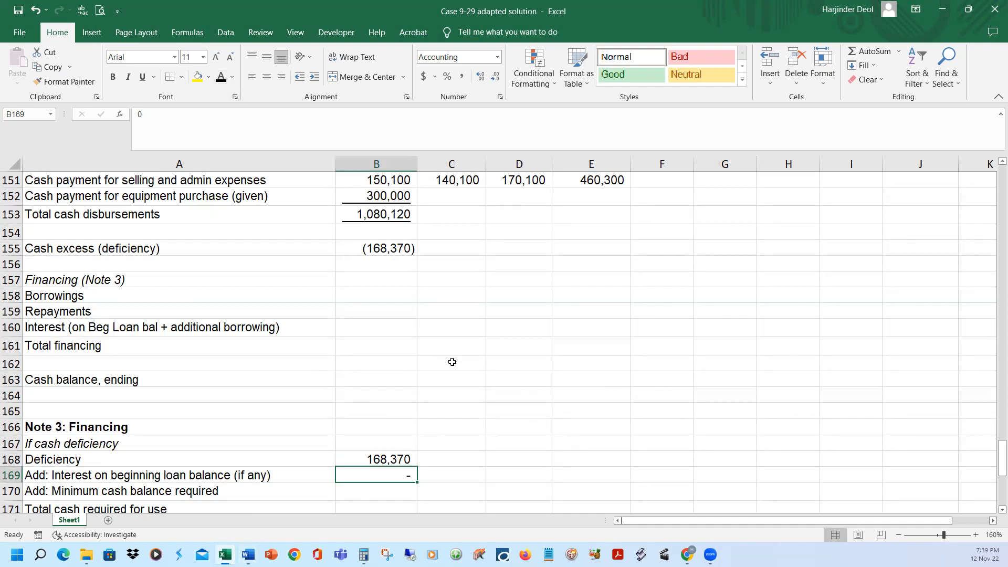
# Check the minimum cash balance in the Case 9-29 adapted Word document, and reveal 25,000 in B170 of the Excel solution in black font
pyautogui.scroll(-1, 452, 361)
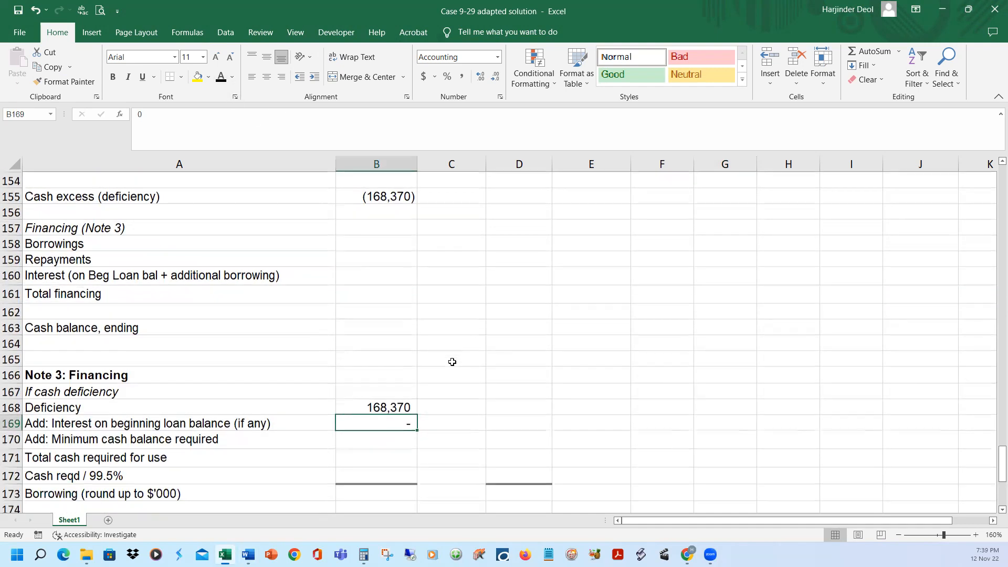
pyautogui.click(391, 405)
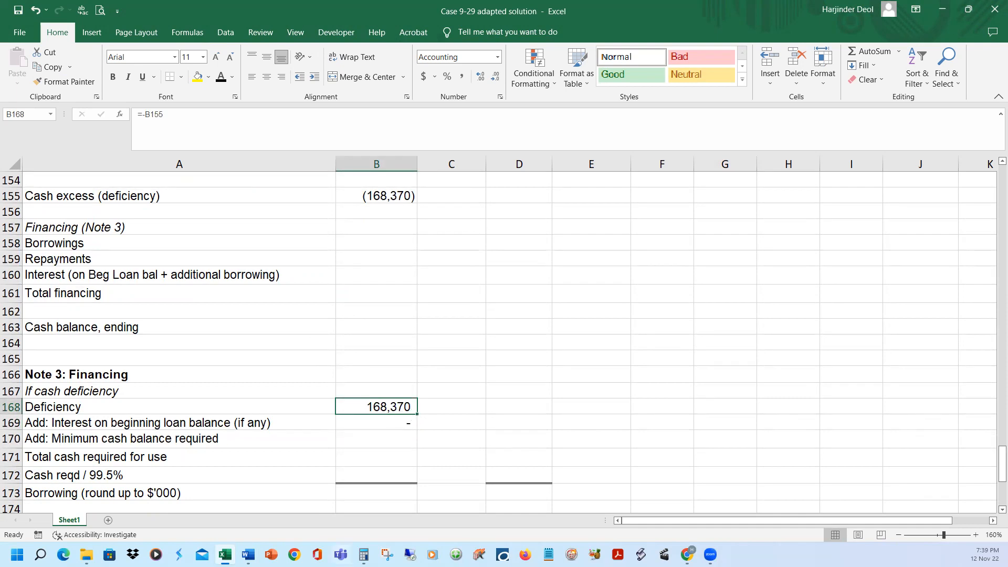
pyautogui.moveTo(248, 555)
pyautogui.click(330, 507)
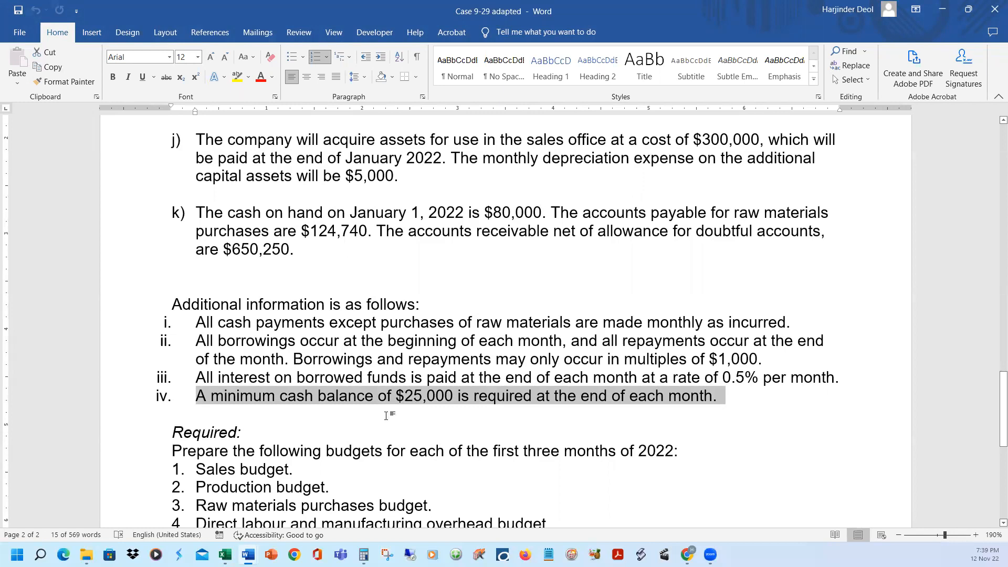
pyautogui.click(225, 554)
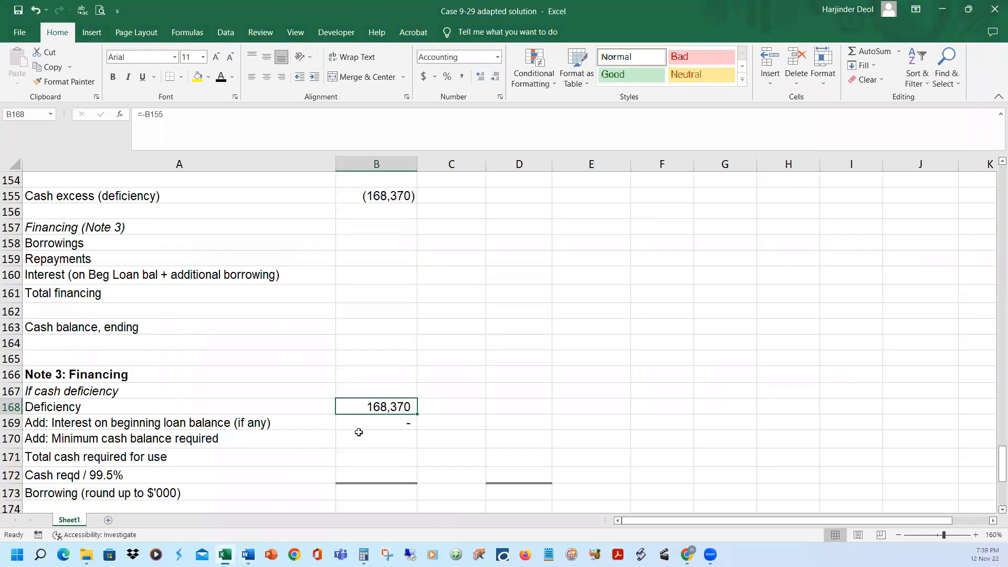
pyautogui.press('Down')
pyautogui.press('Down')
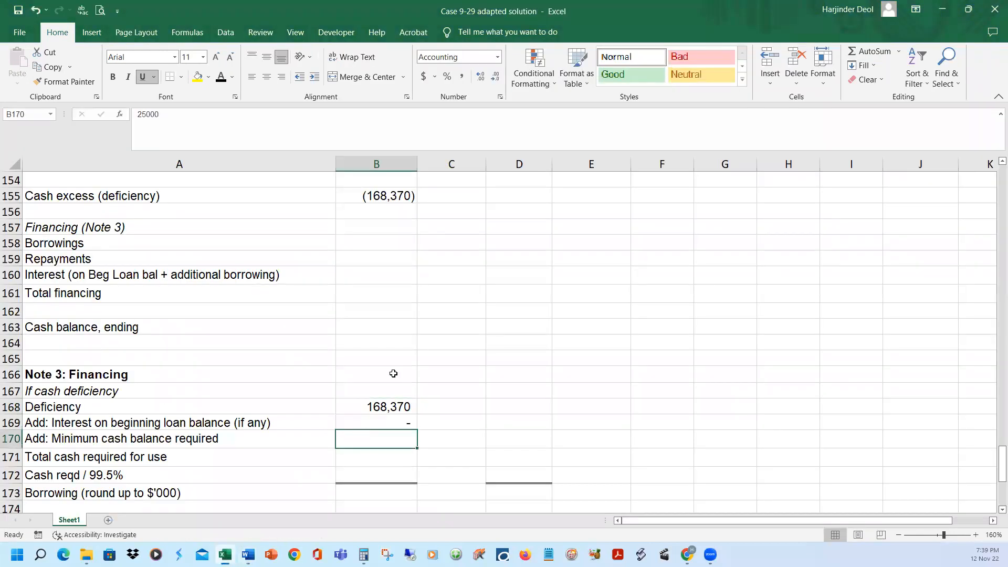
pyautogui.click(221, 78)
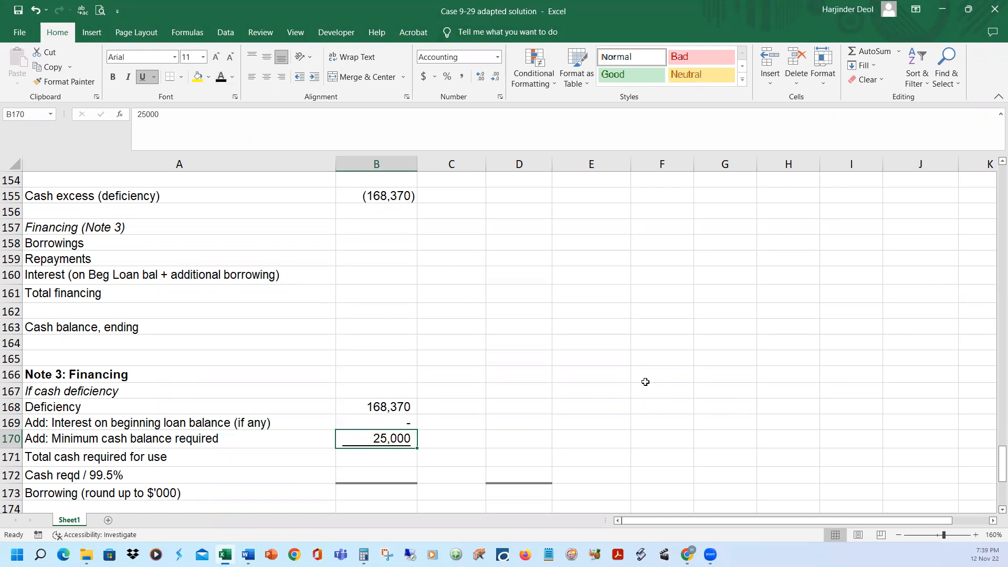
# Reveal January's total cash required for use in B171 in black font and check its formula =SUM(B168:B170)
pyautogui.click(393, 454)
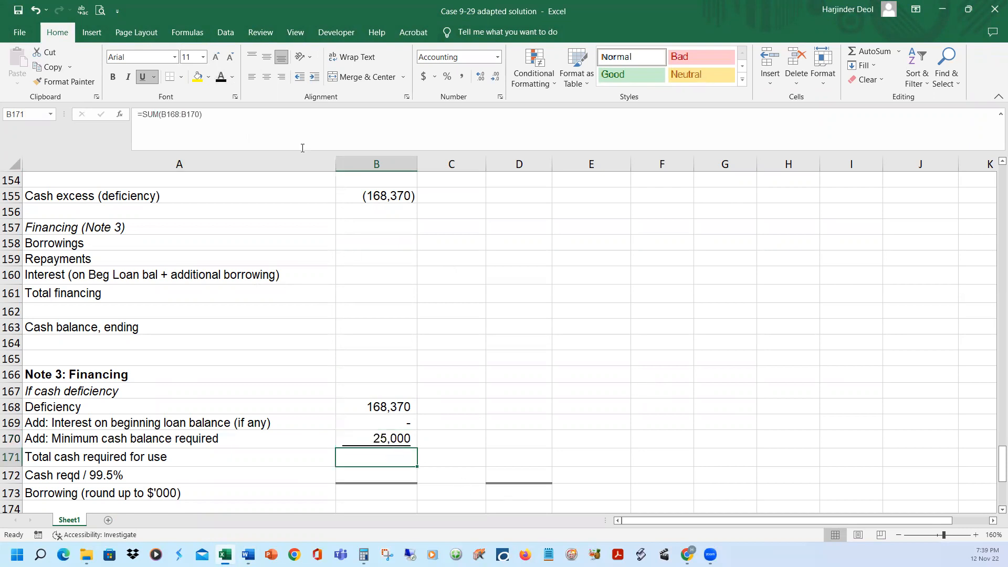
pyautogui.click(312, 117)
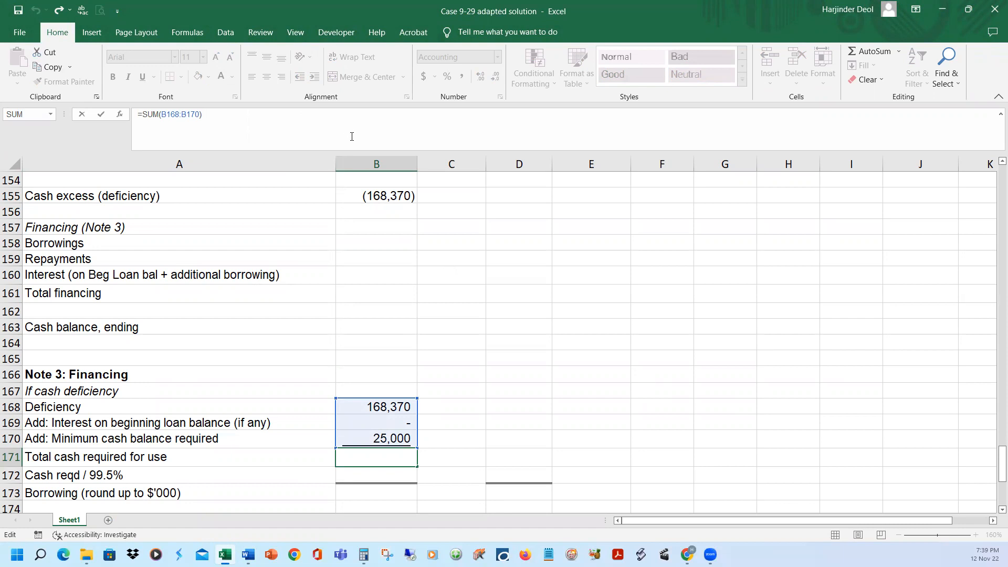
pyautogui.hotkey('ctrl', 'Return')
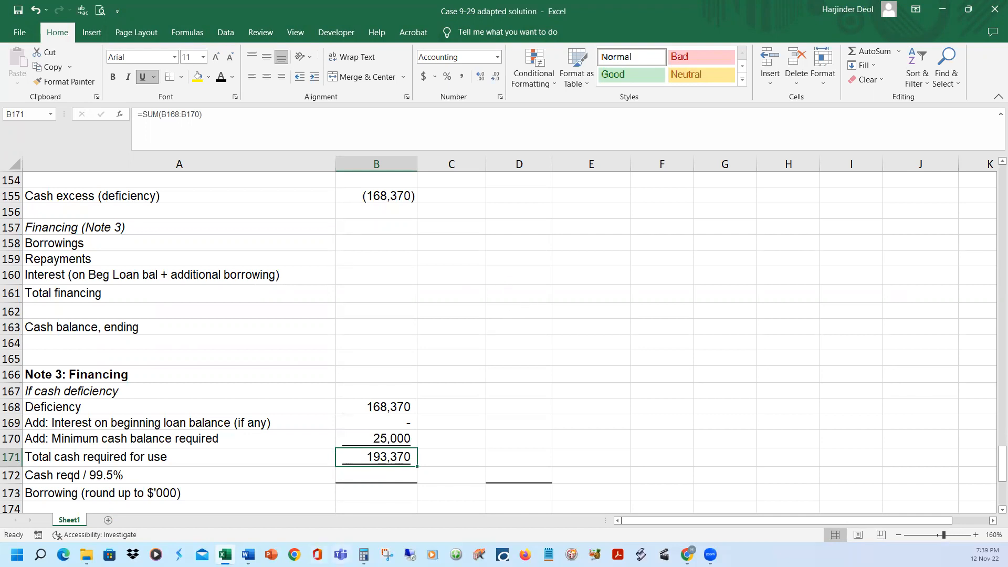
# Switch to Calculator, compute 100 minus 0.5 for the borrowing divisor, and return to the Excel solution
pyautogui.click(364, 555)
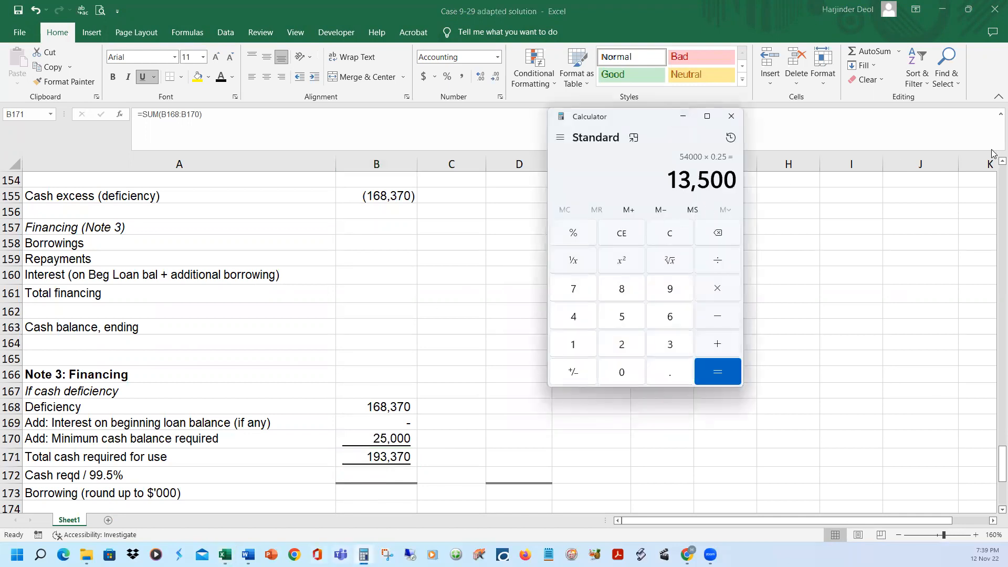
pyautogui.write('100')
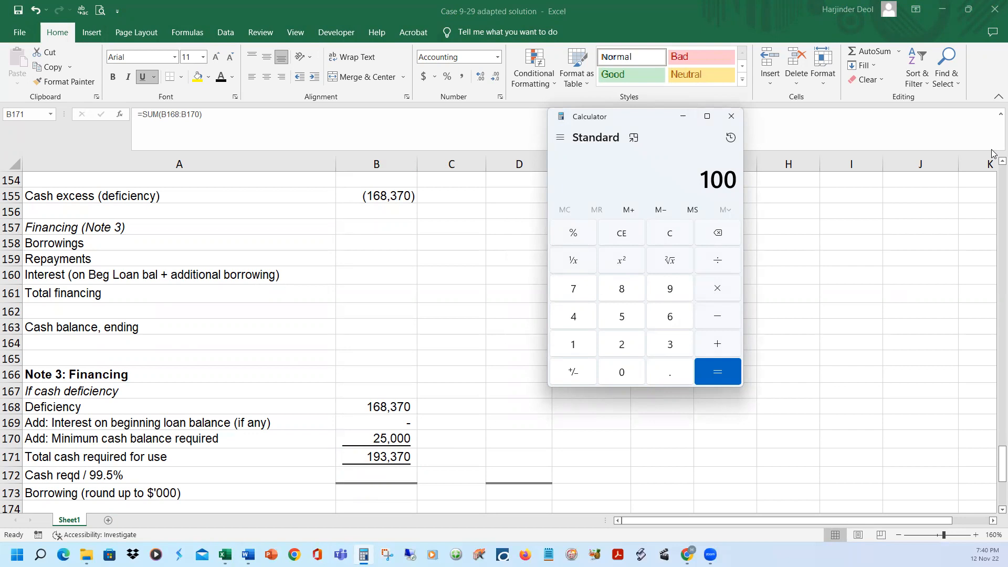
pyautogui.press('-')
pyautogui.press('.')
pyautogui.press('5')
pyautogui.press('Return')
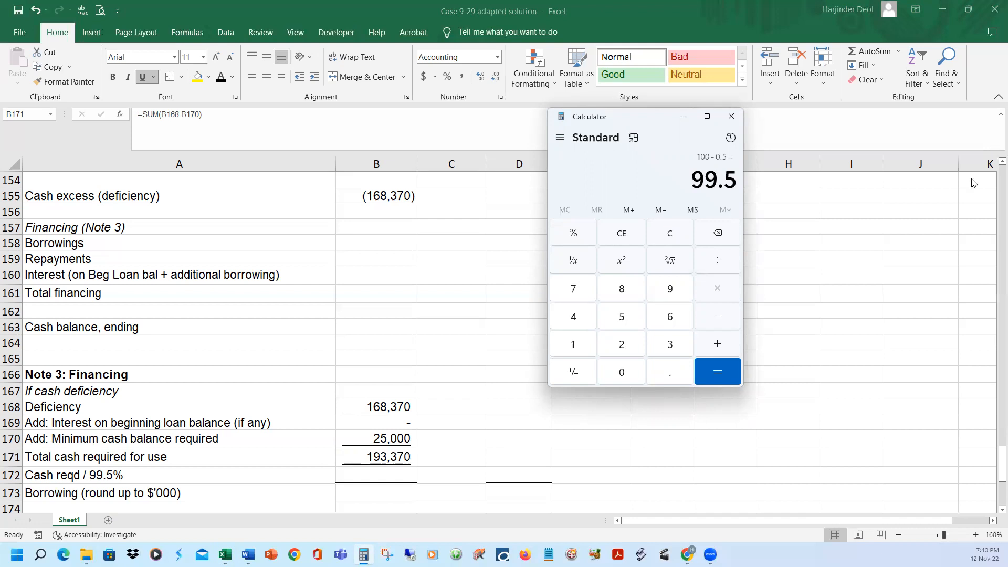
pyautogui.click(682, 116)
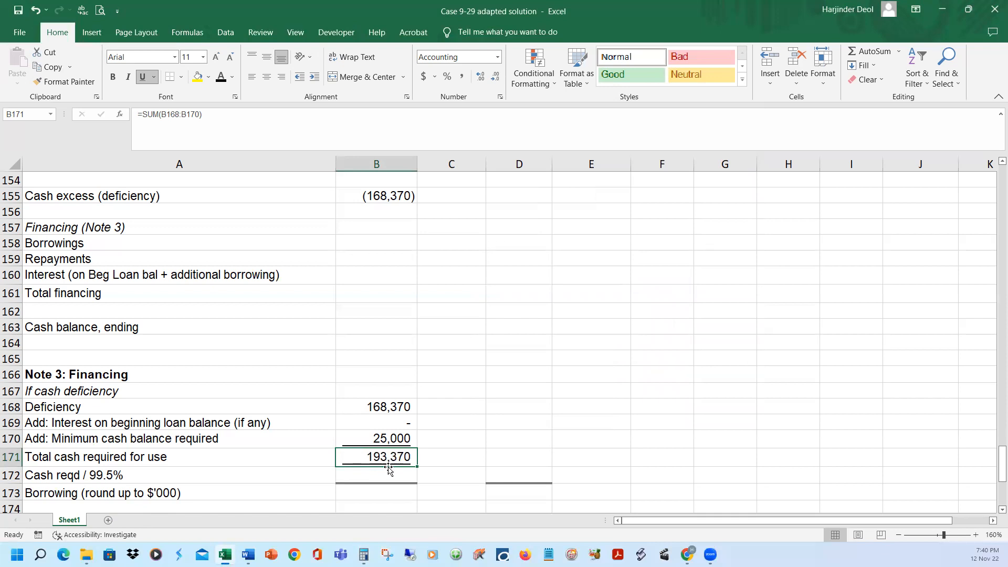
# Reveal January's cash required divided by 99.5% in B172 in black font and check its formula =+B171/0.995
pyautogui.click(268, 474)
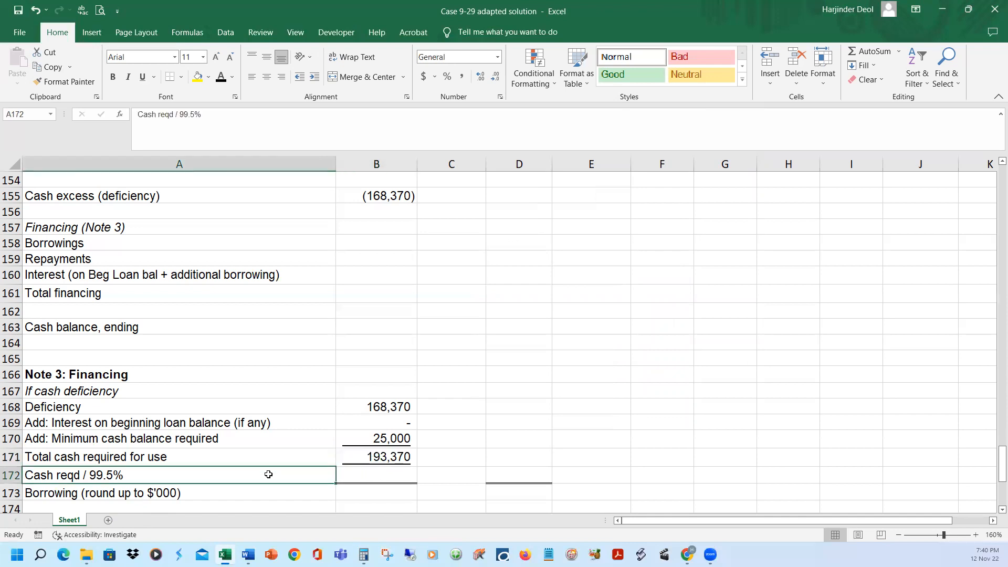
pyautogui.click(366, 457)
pyautogui.click(372, 471)
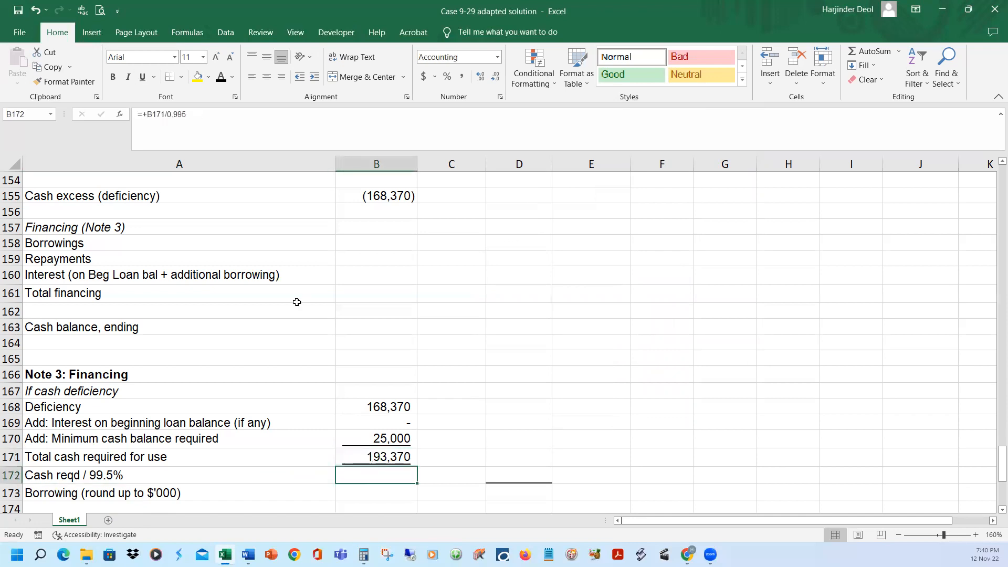
pyautogui.click(235, 112)
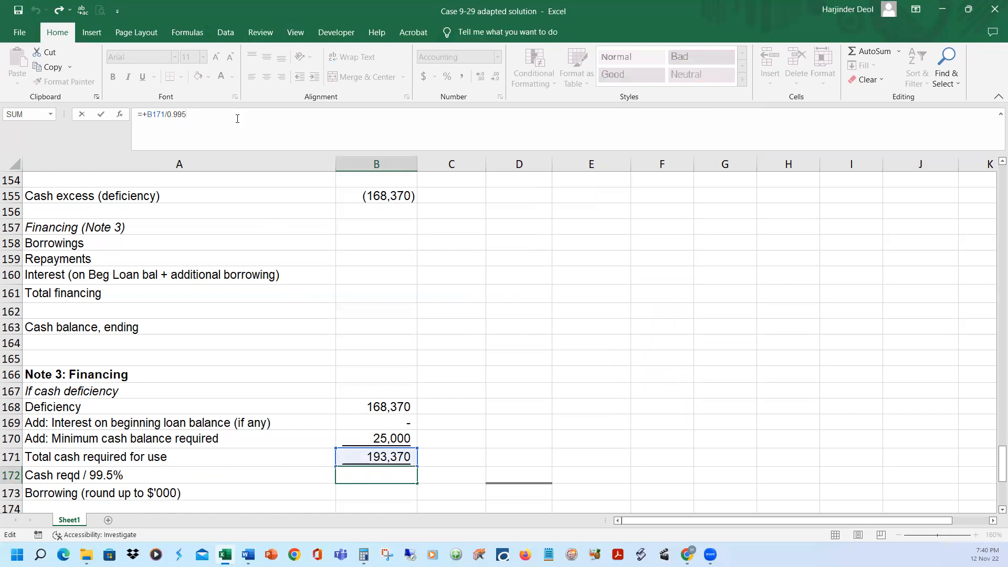
pyautogui.press('Escape')
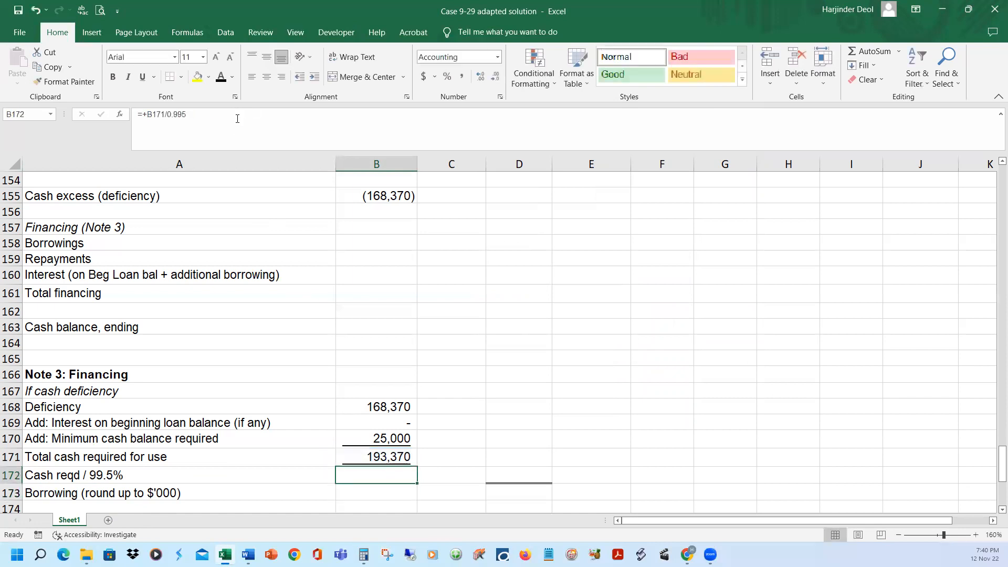
pyautogui.click(221, 77)
pyautogui.click(334, 129)
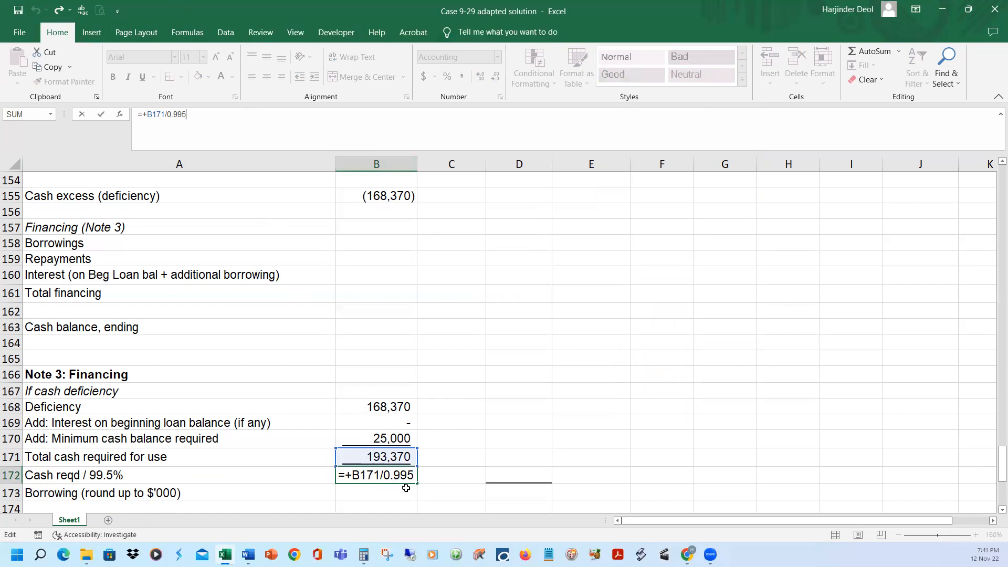
pyautogui.press('Return')
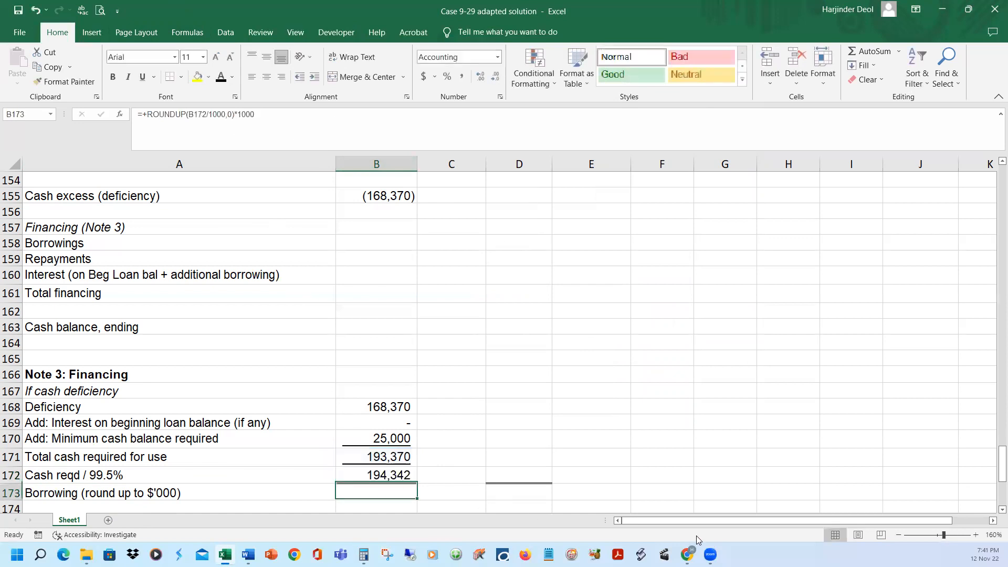
# Switch to Calculator and compute the monthly interest on January's grossed-up cash requirement as 194342 × 0.005
pyautogui.press('Up')
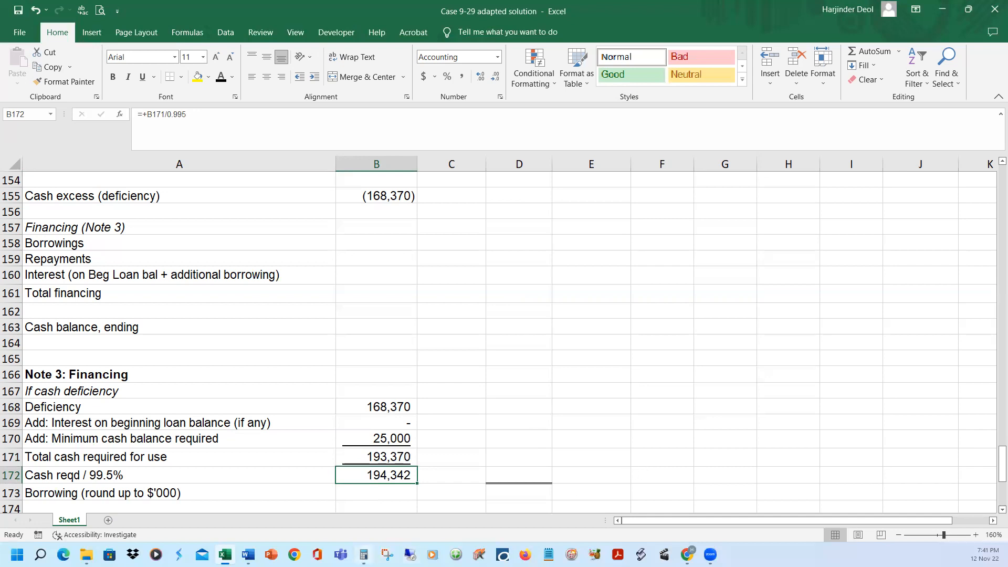
pyautogui.click(363, 554)
pyautogui.write('19')
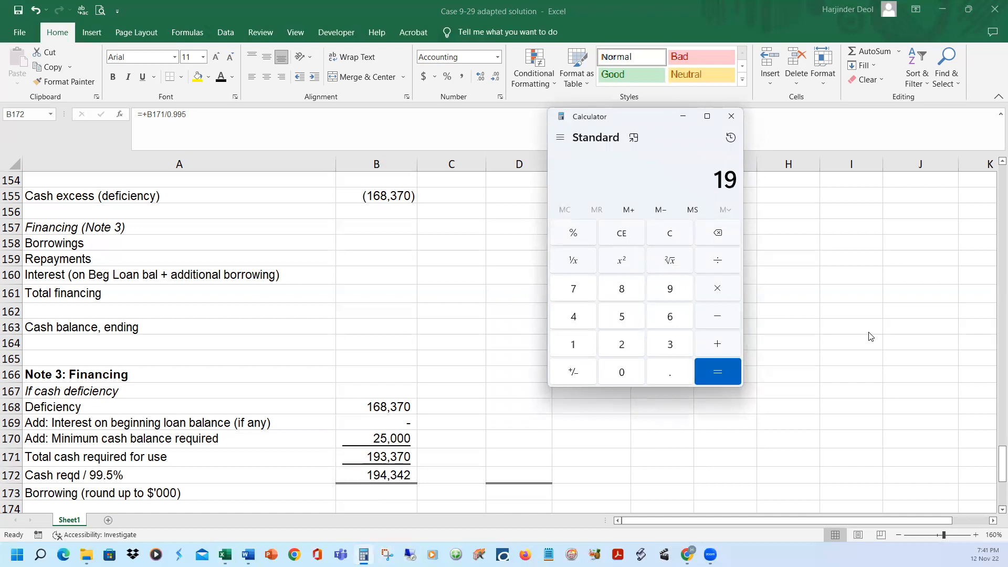
pyautogui.write('4,342')
pyautogui.press('*')
pyautogui.write('0.005')
pyautogui.press('Return')
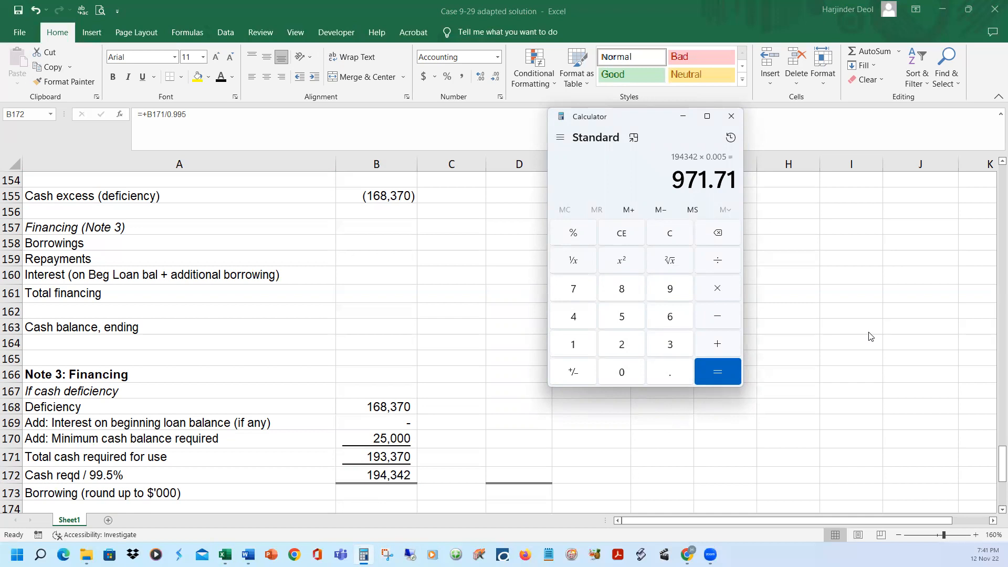
# Subtract the rounded interest of 972 from 194342 in Calculator, and close it to return to the Excel solution
pyautogui.write('19437')
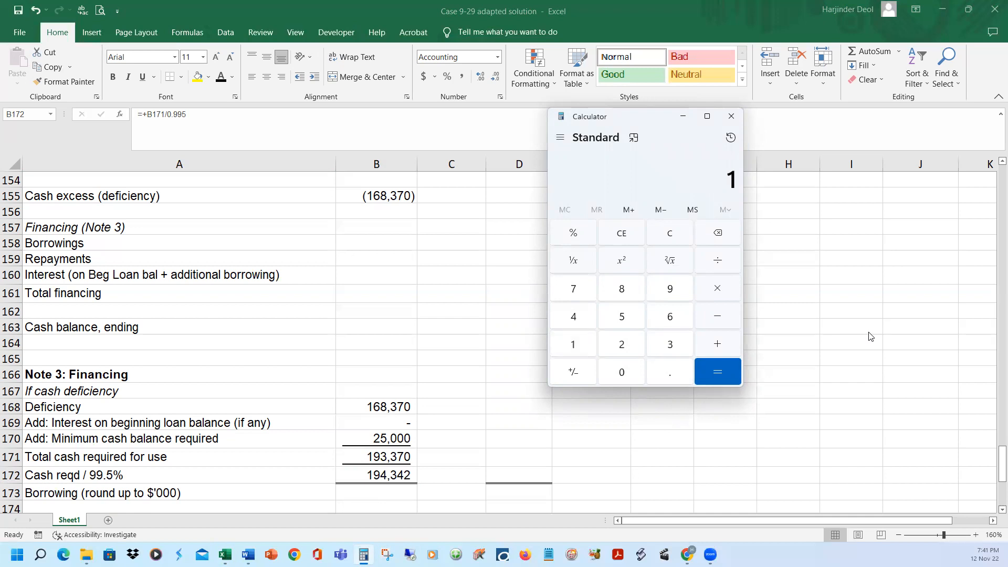
pyautogui.press('BackSpace')
pyautogui.write('42')
pyautogui.press('-')
pyautogui.write('972')
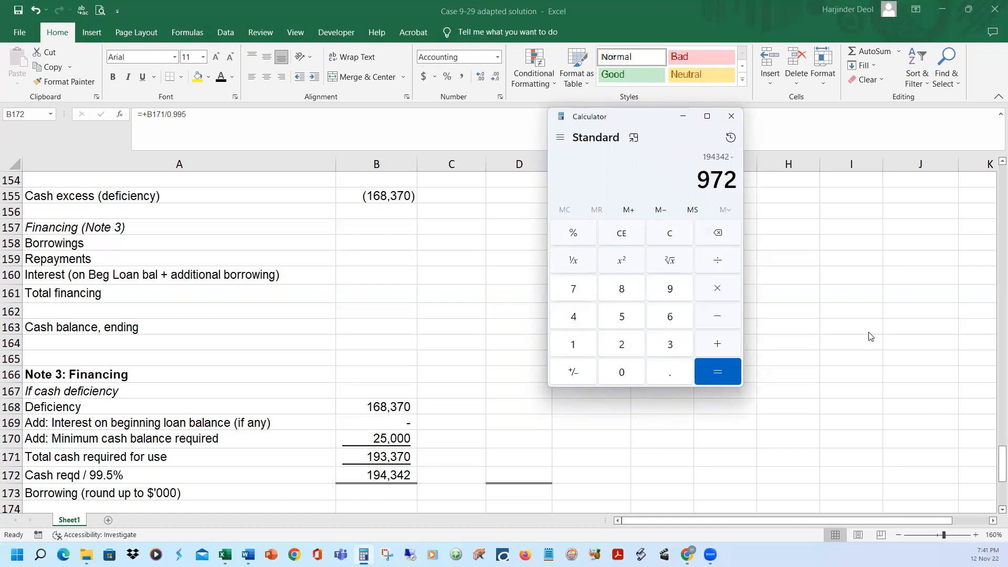
pyautogui.press('Return')
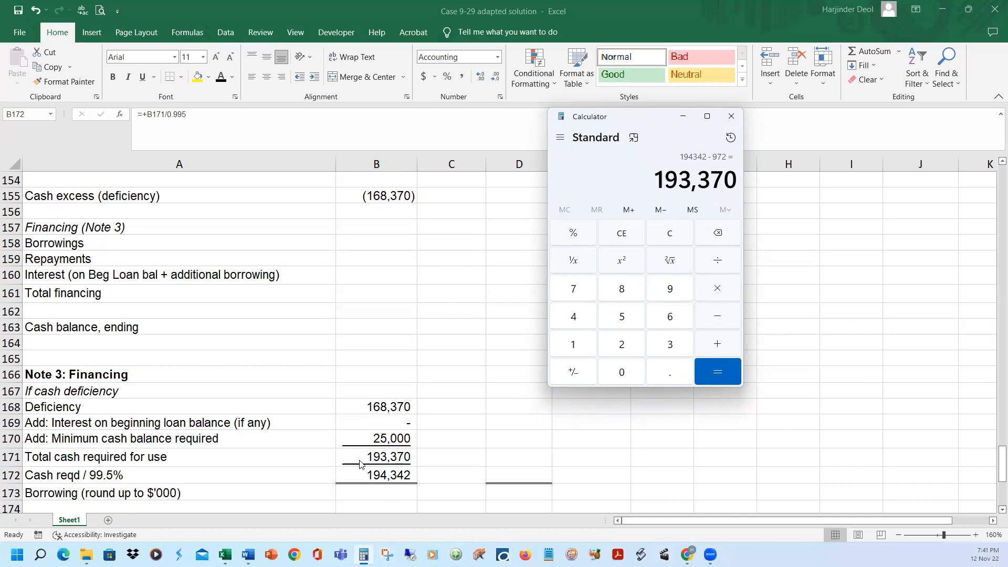
pyautogui.click(732, 114)
# Link January's borrowings in B158 to the Note 3 cash required with =+B172, and show it in black font
pyautogui.scroll(-2, 682, 344)
pyautogui.scroll(3, 680, 348)
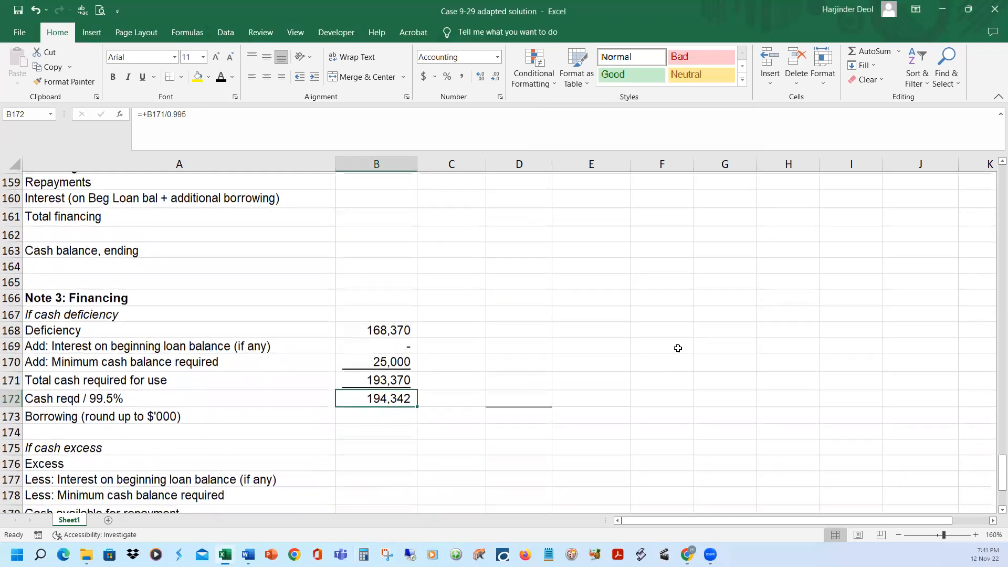
pyautogui.click(379, 294)
pyautogui.scroll(-1, 572, 354)
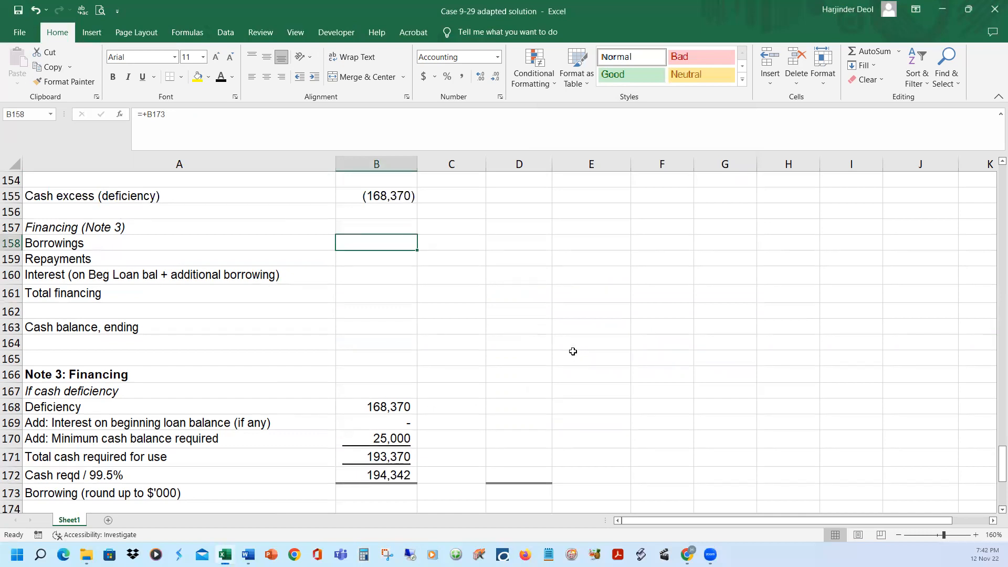
pyautogui.write('+')
pyautogui.click(404, 477)
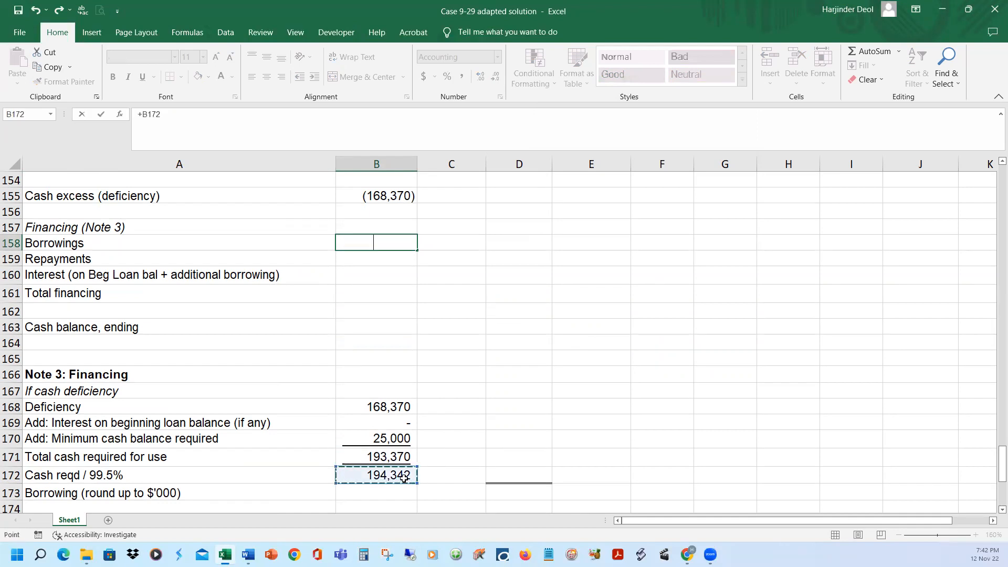
pyautogui.hotkey('ctrl', 'Return')
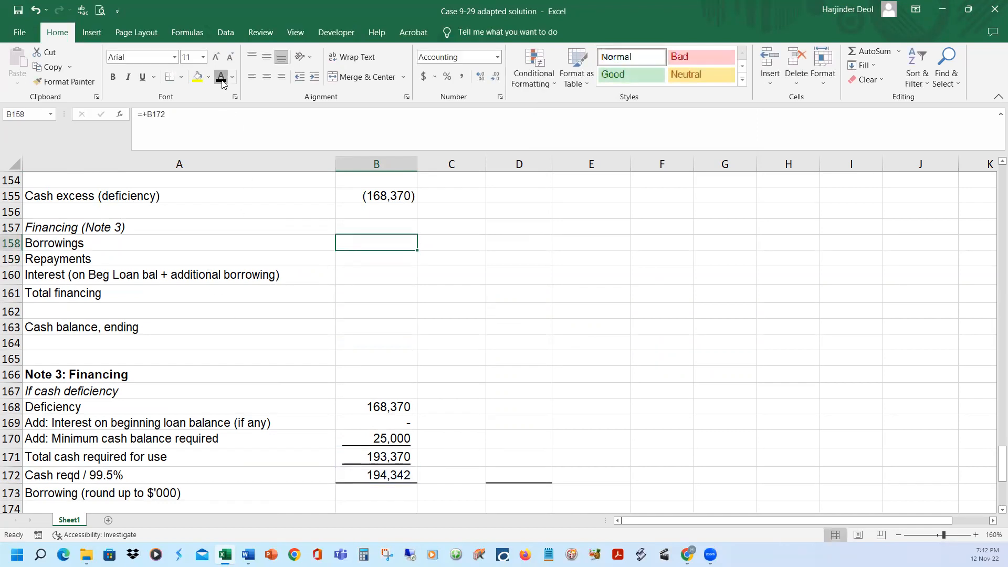
# Reveal January's interest in B160, calculated as =-B158*0.005, in black font
pyautogui.scroll(2, 405, 289)
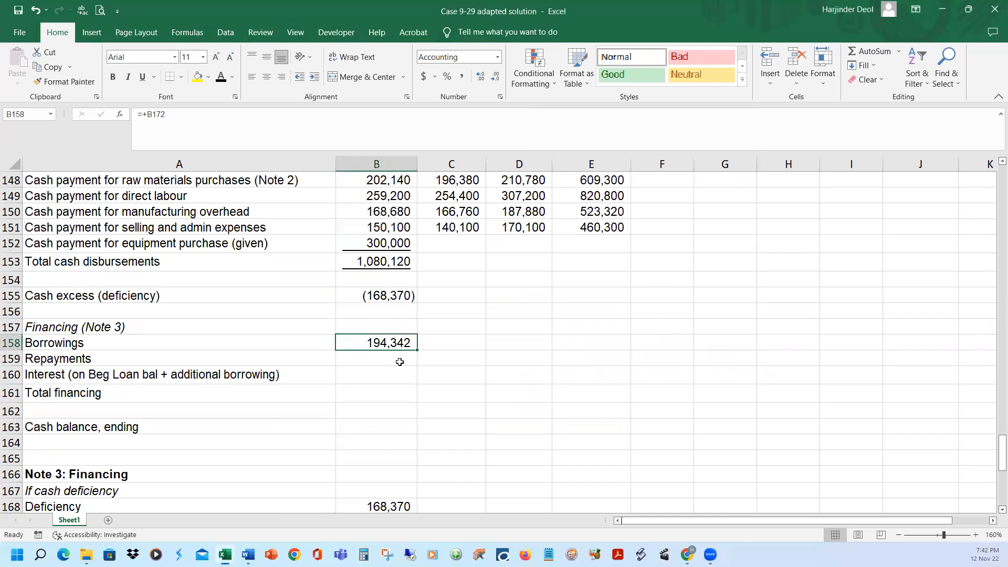
pyautogui.click(374, 375)
pyautogui.write('=-B158*0.005')
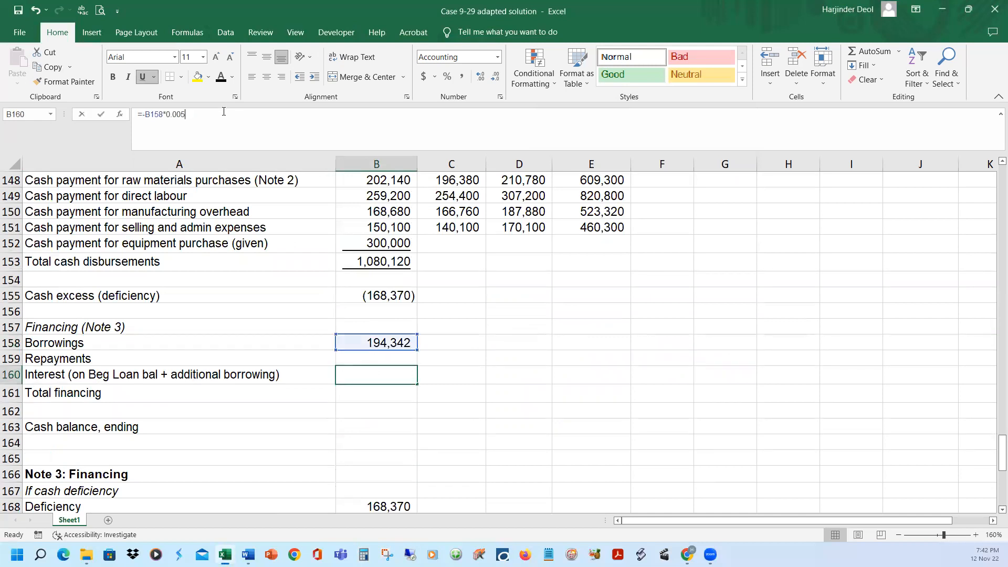
pyautogui.press('Return')
pyautogui.press('Up')
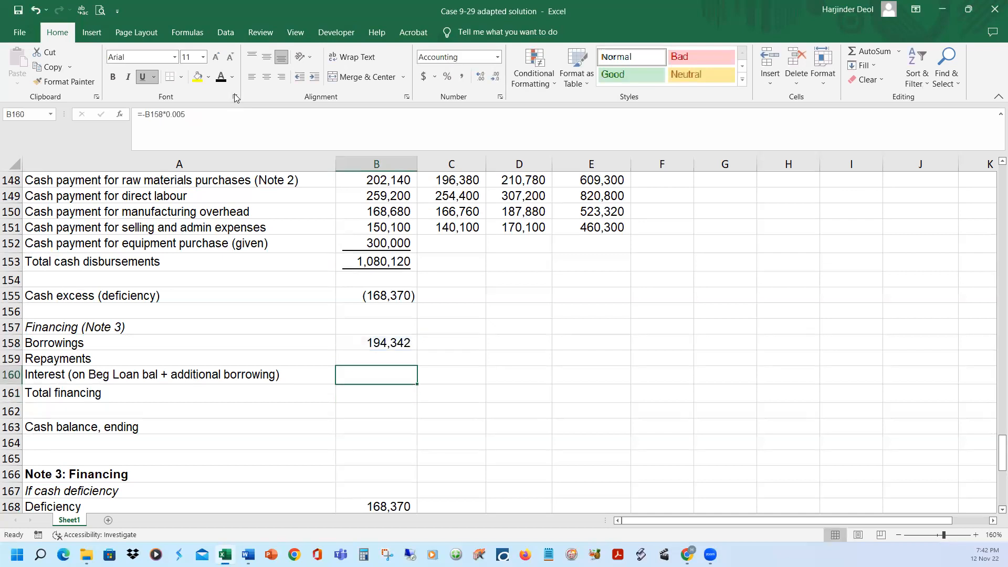
pyautogui.click(222, 78)
# Reveal January's total financing in B161, calculated as =SUM(B158:B160), in black font
pyautogui.click(397, 391)
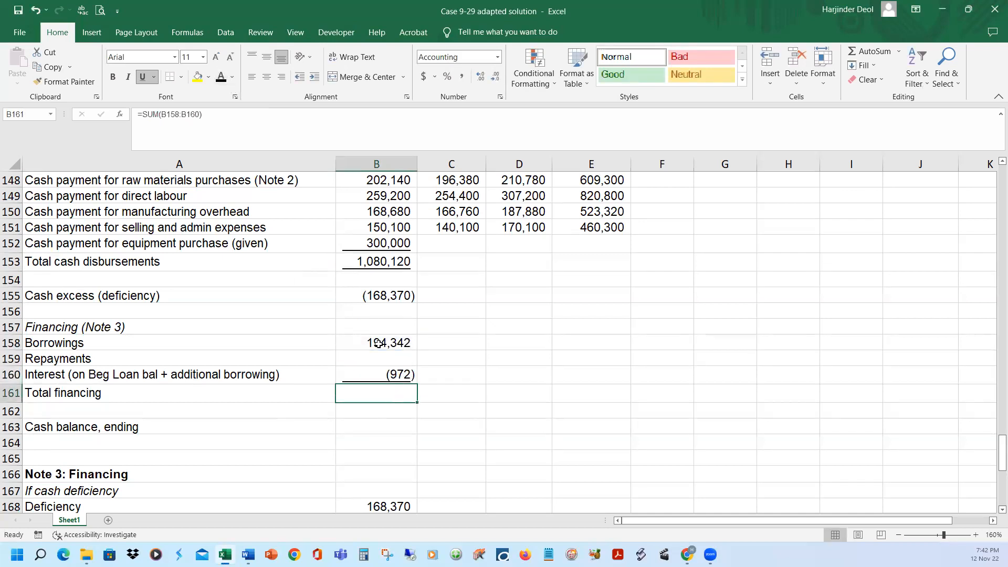
pyautogui.click(211, 130)
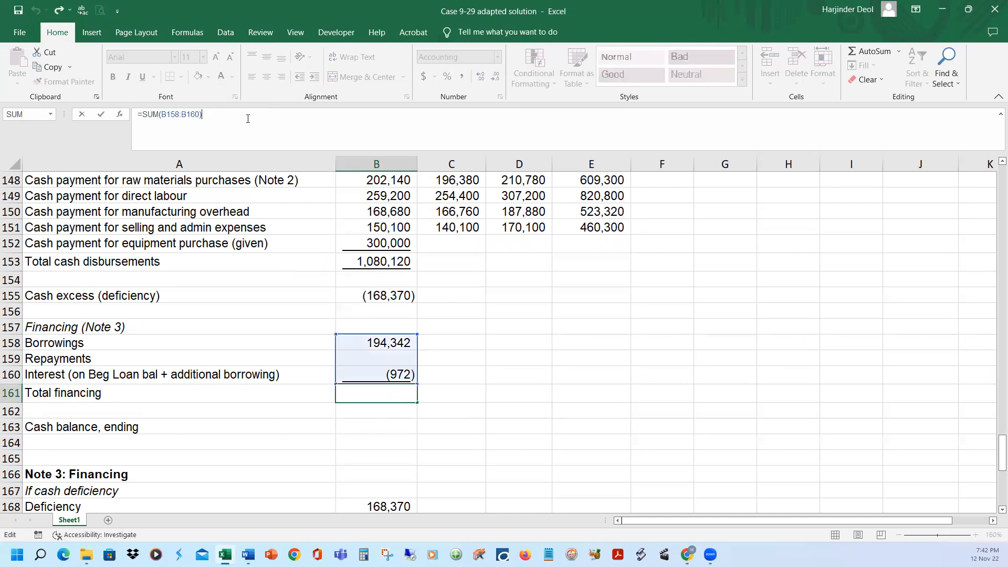
pyautogui.press('Return')
pyautogui.click(377, 394)
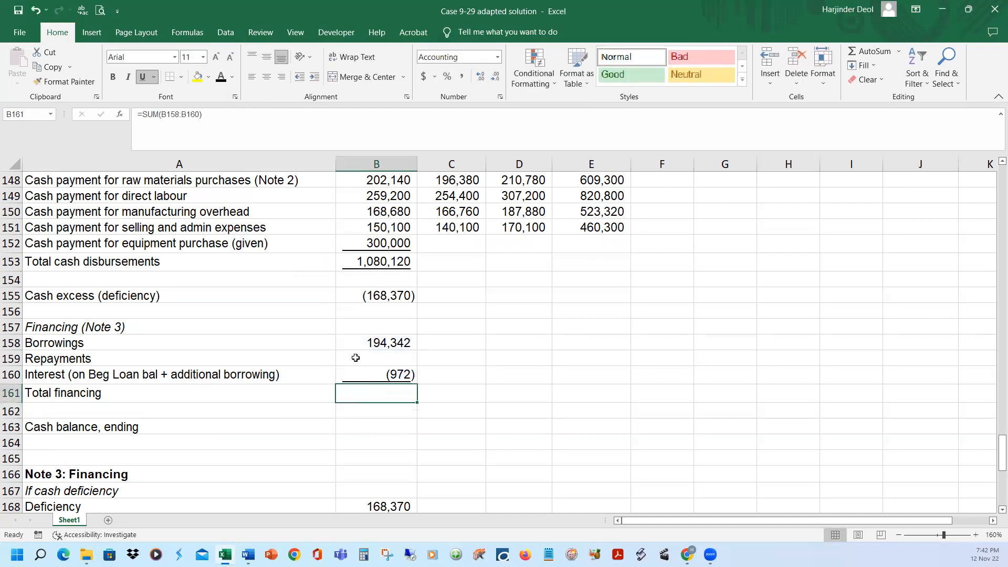
pyautogui.click(221, 77)
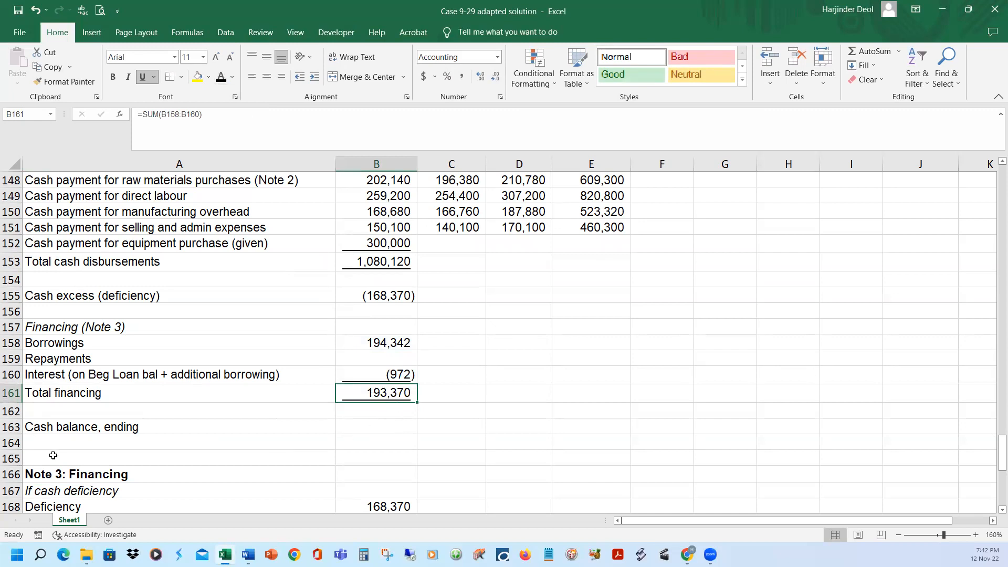
# Reveal January's ending cash balance in B163 as cash deficiency plus total financing, =+B155+B161, in black font
pyautogui.click(35, 428)
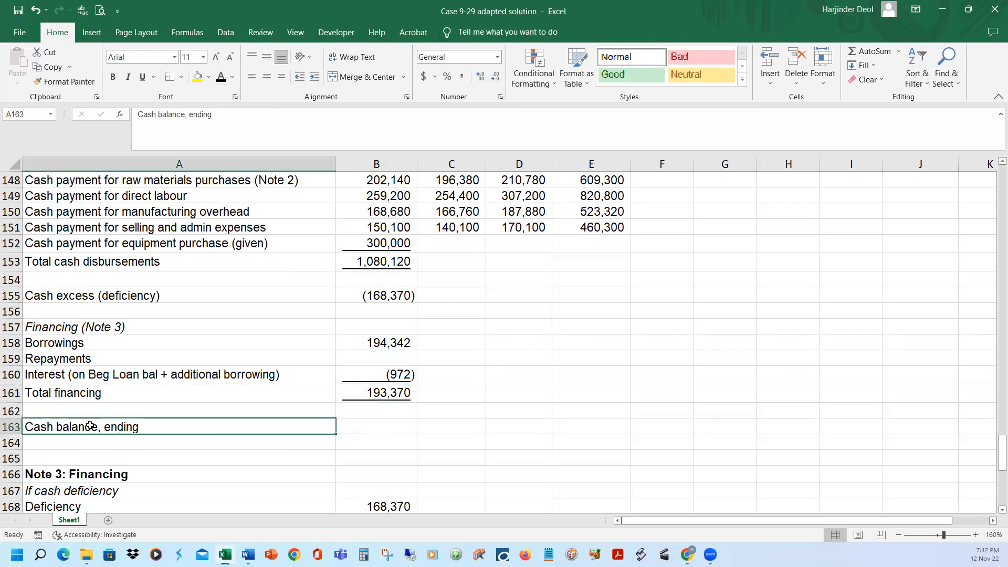
pyautogui.click(369, 297)
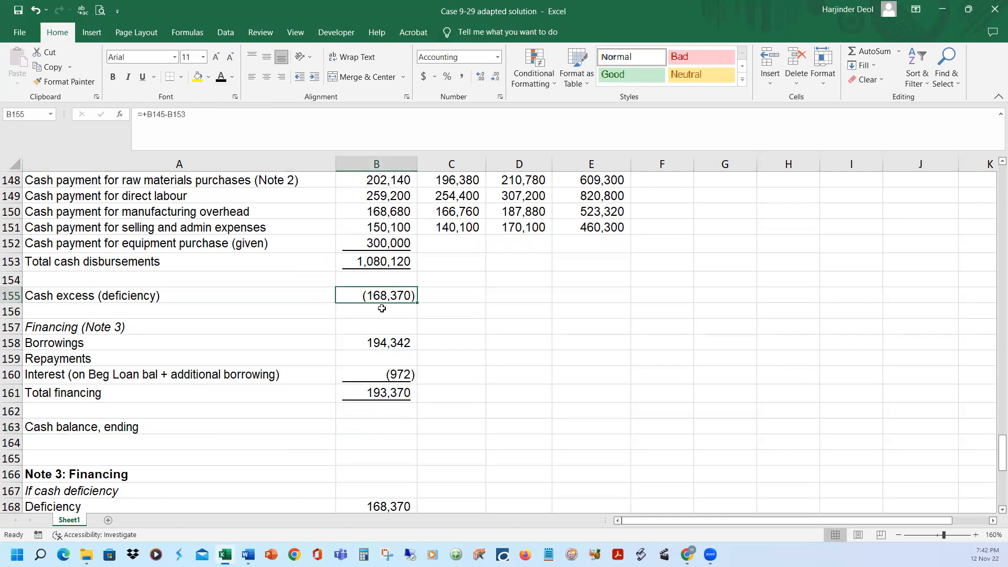
pyautogui.click(389, 395)
pyautogui.click(366, 427)
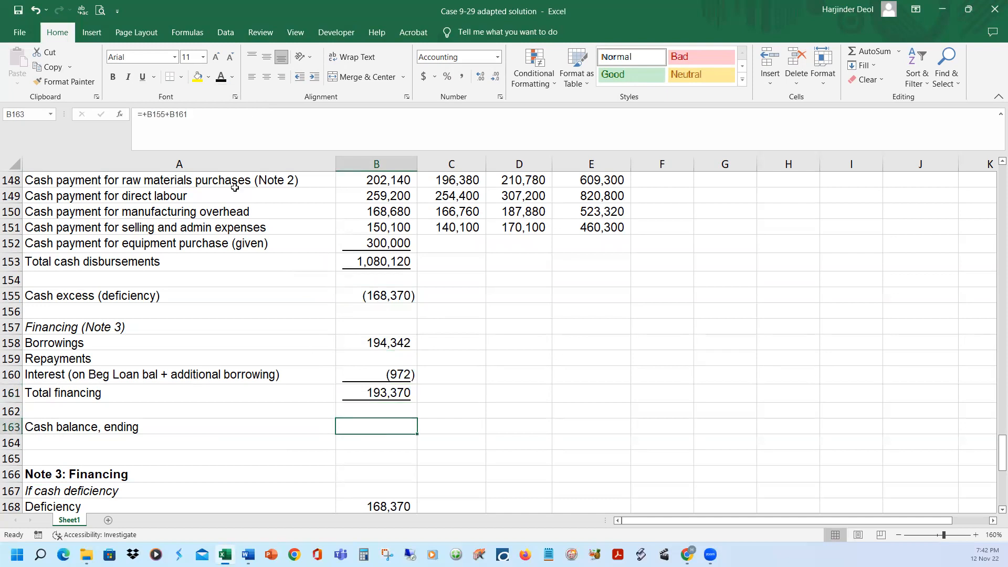
pyautogui.write('=+B155+B161')
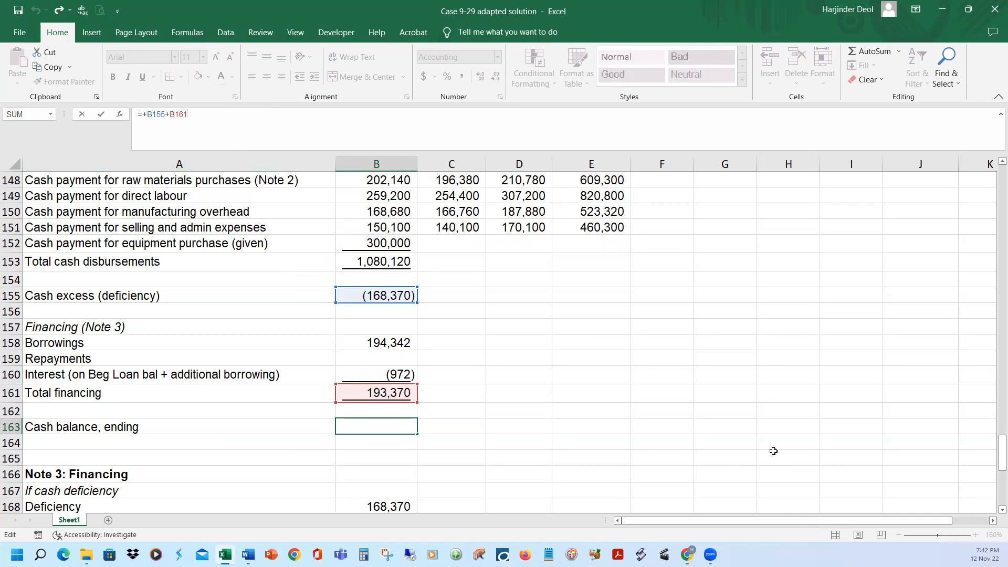
pyautogui.hotkey('ctrl', 'Return')
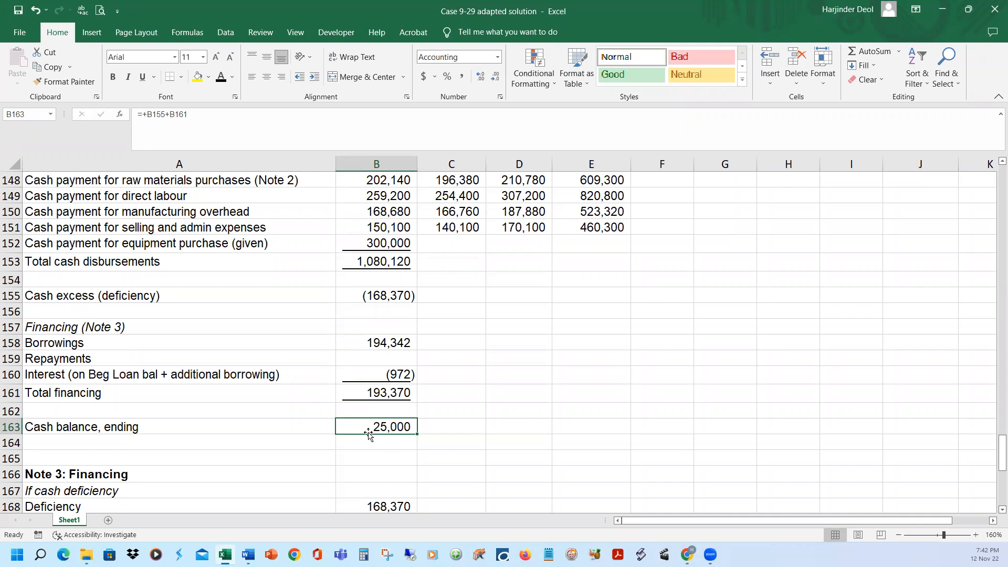
# Undo the black-font reveals of January's ending cash balance, total financing, interest and borrowings
pyautogui.hotkey('ctrl', 'z')
pyautogui.hotkey('ctrl', 'z')
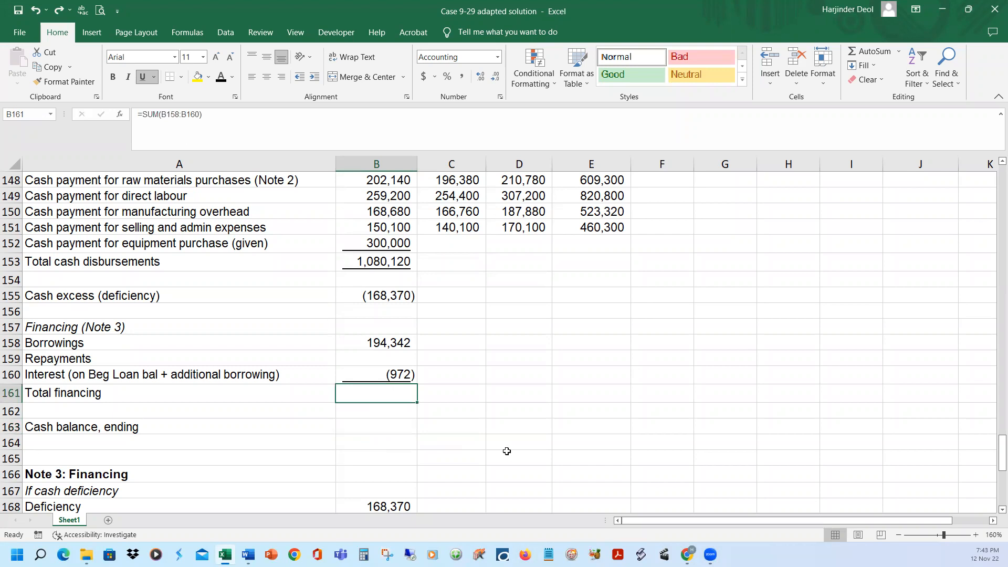
pyautogui.hotkey('ctrl', 'z')
pyautogui.hotkey('ctrl', 'z')
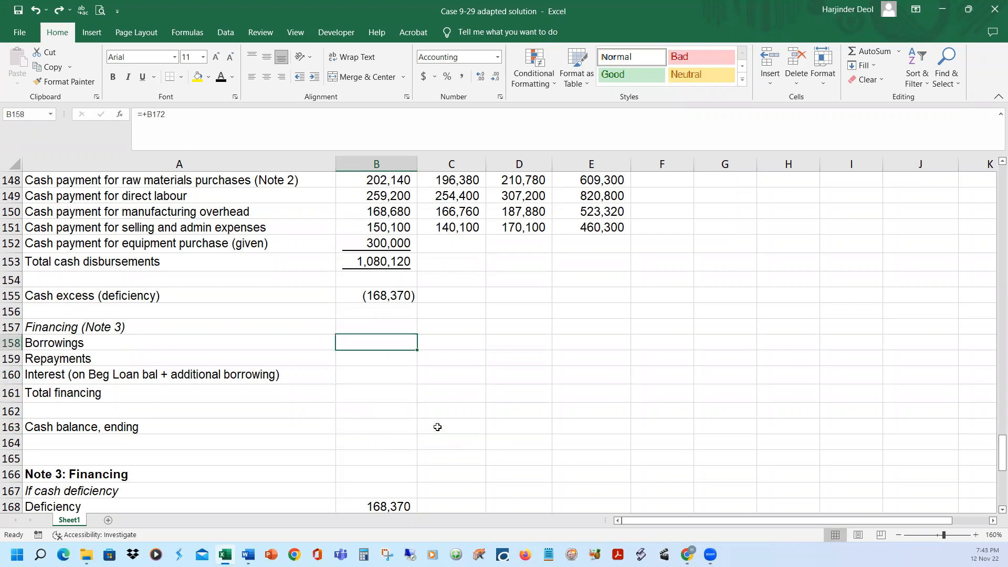
# Reveal January's Note 3 borrowing in B173, rounded up to the next thousand with =+ROUNDUP(B172/1000,0)*1000, in black font
pyautogui.scroll(-2, 444, 428)
pyautogui.scroll(-1, 447, 429)
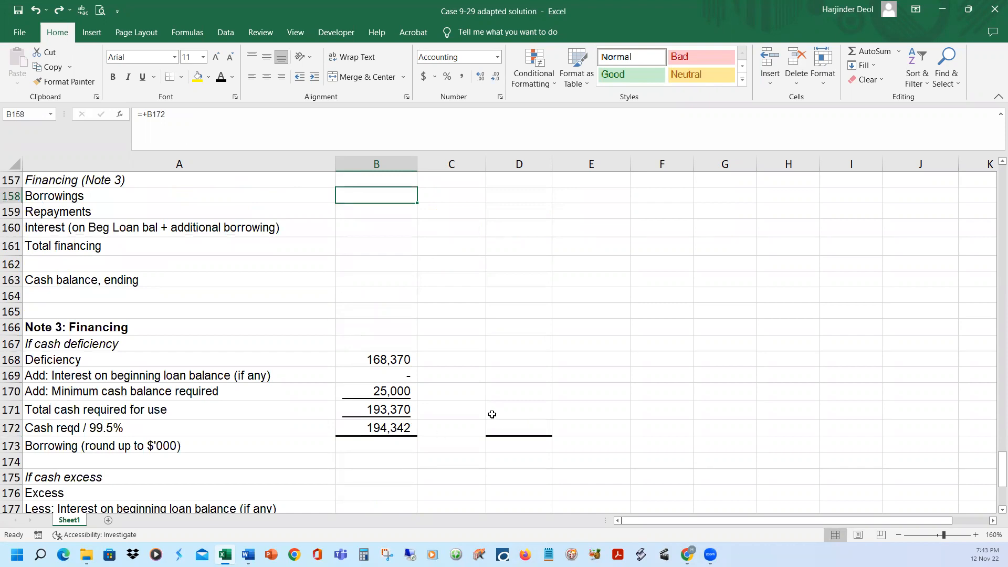
pyautogui.click(391, 446)
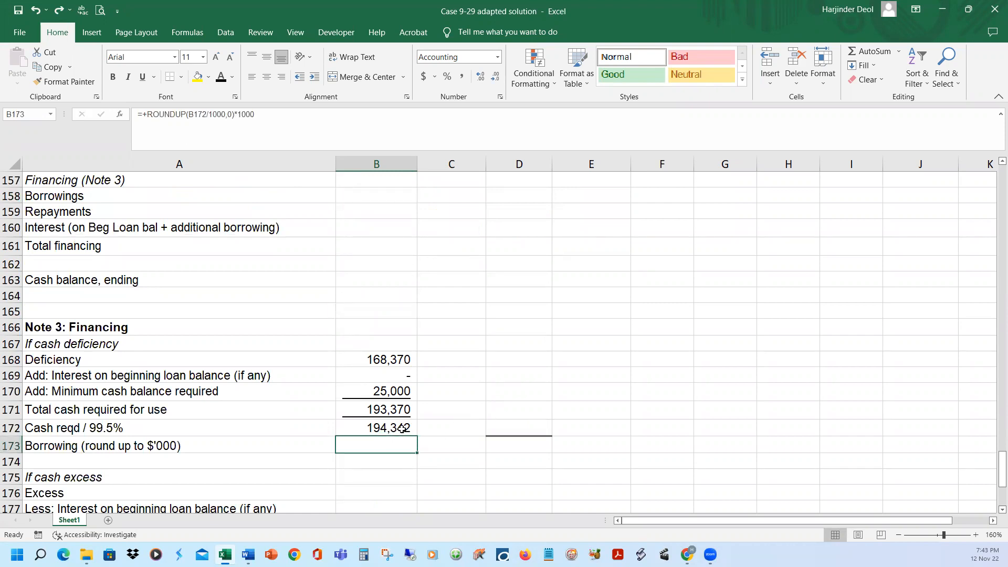
pyautogui.click(400, 428)
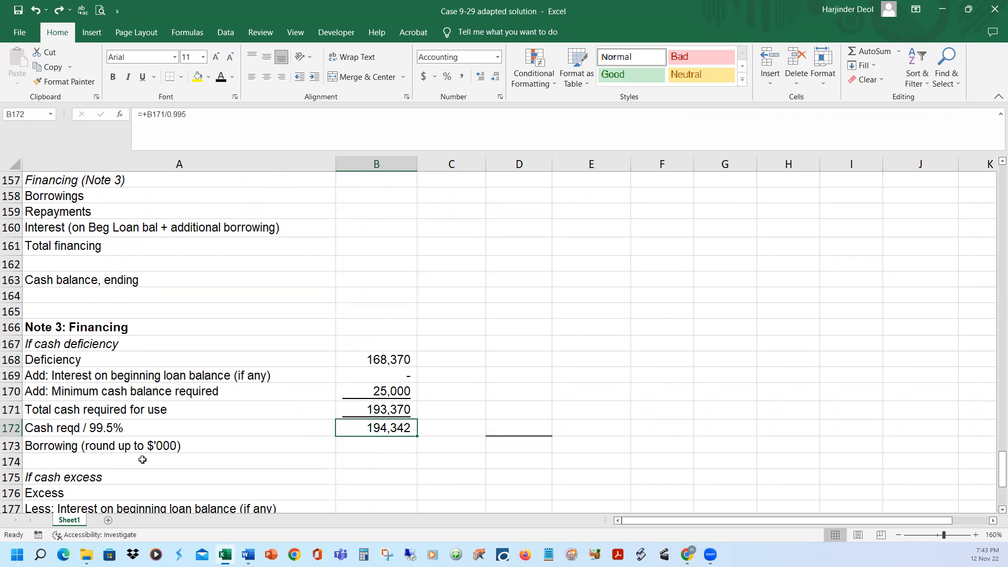
pyautogui.click(129, 447)
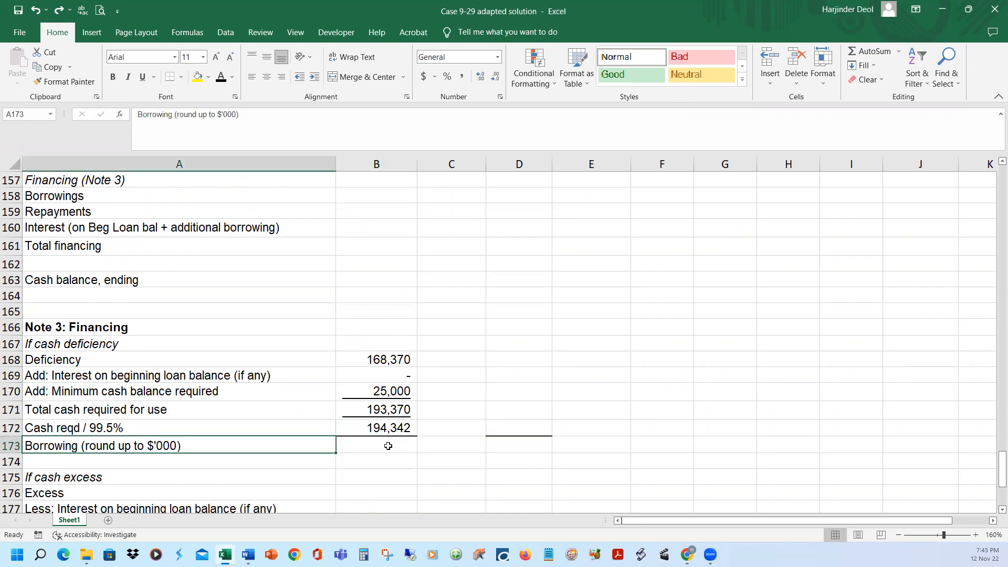
pyautogui.click(388, 428)
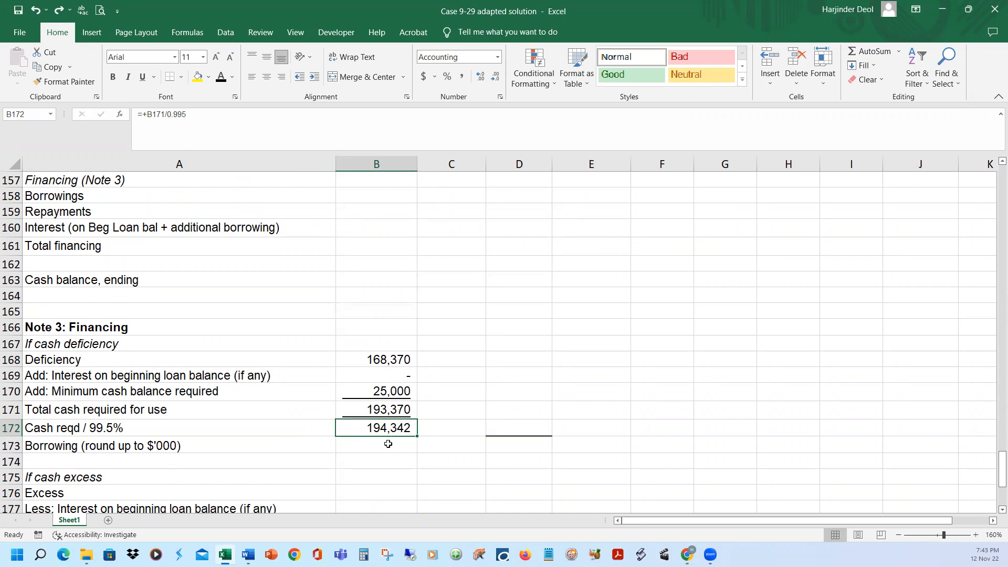
pyautogui.click(387, 447)
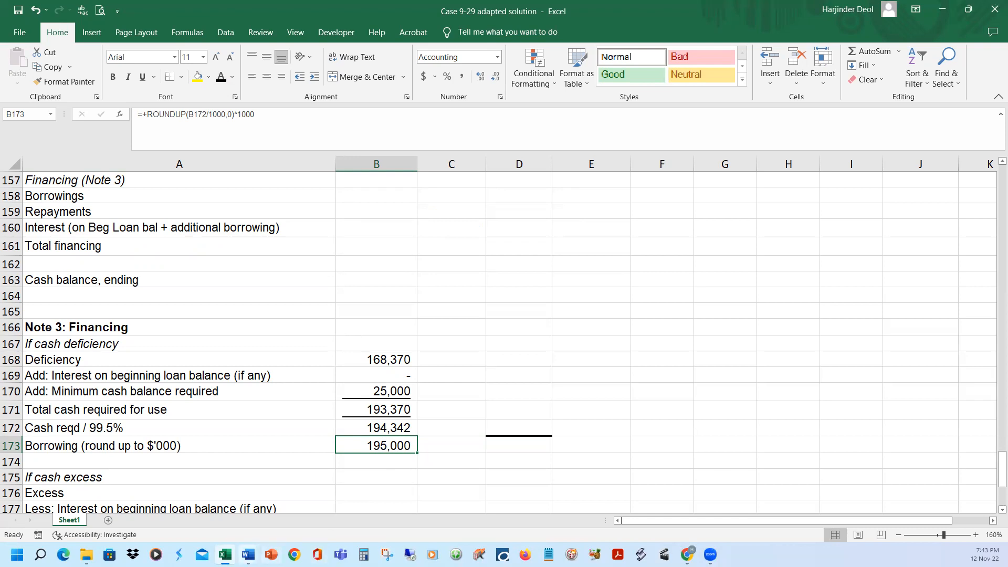
# Switch to the Word case to highlight the $1,000-multiples borrowing rule, and return to Excel to compare B172 with B173
pyautogui.moveTo(247, 554)
pyautogui.click(299, 517)
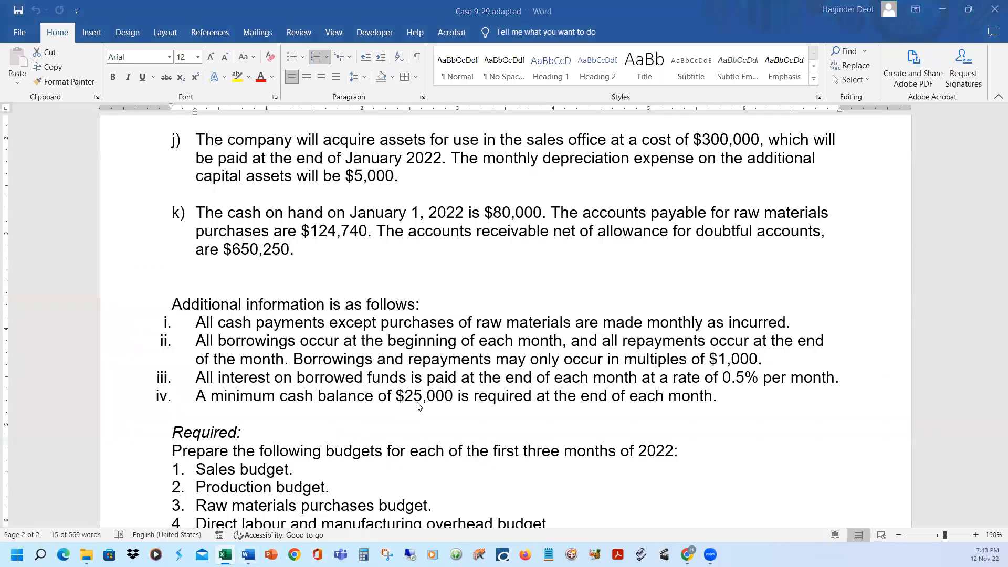
pyautogui.click(467, 426)
pyautogui.click(128, 368)
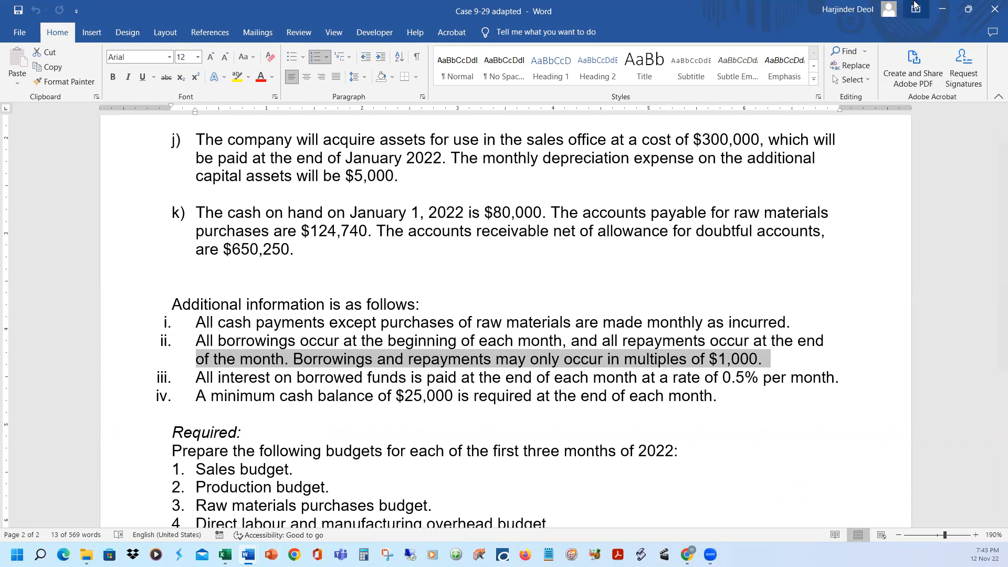
pyautogui.click(968, 9)
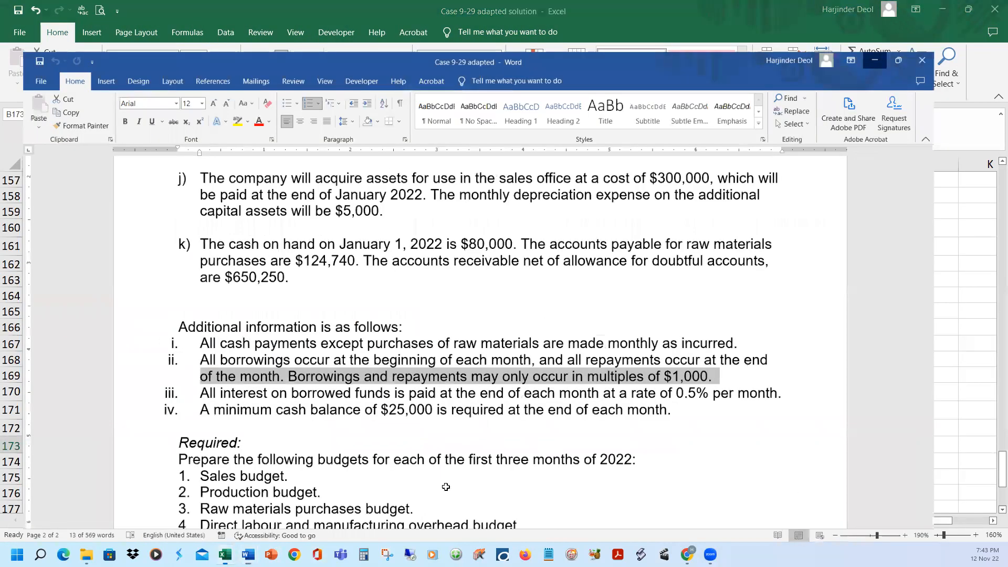
pyautogui.click(391, 430)
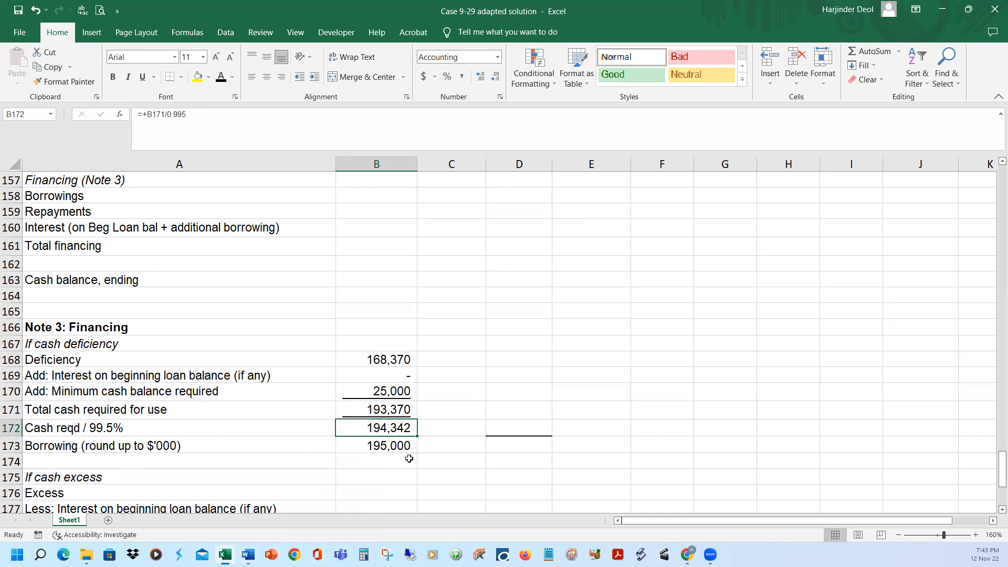
pyautogui.click(395, 444)
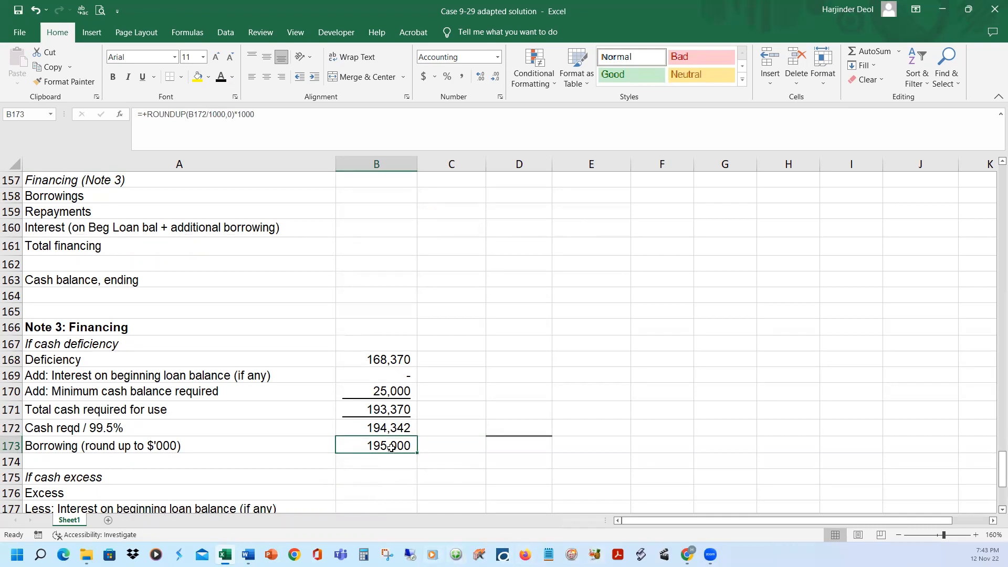
# Set January's borrowings in B158 to black font and link the cell to the rounded Note 3 borrowing in B173
pyautogui.scroll(1, 389, 447)
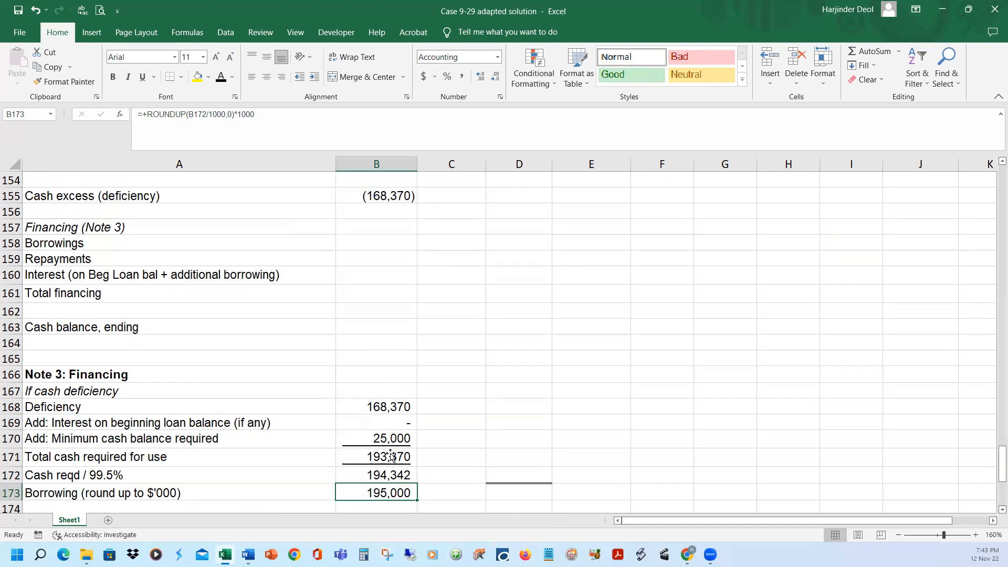
pyautogui.click(356, 245)
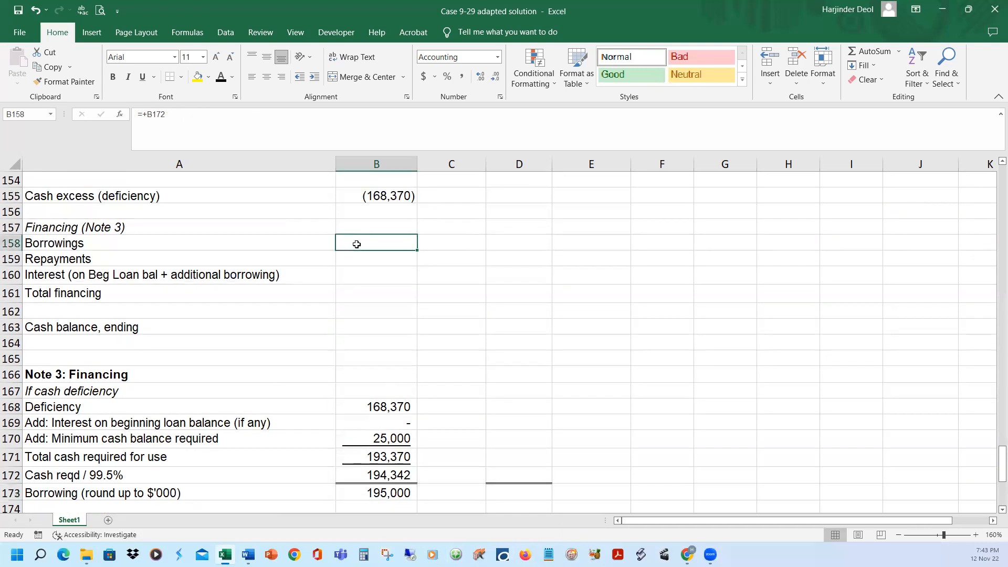
pyautogui.click(220, 78)
pyautogui.moveTo(205, 112); pyautogui.dragTo(19, 100)
pyautogui.write('+')
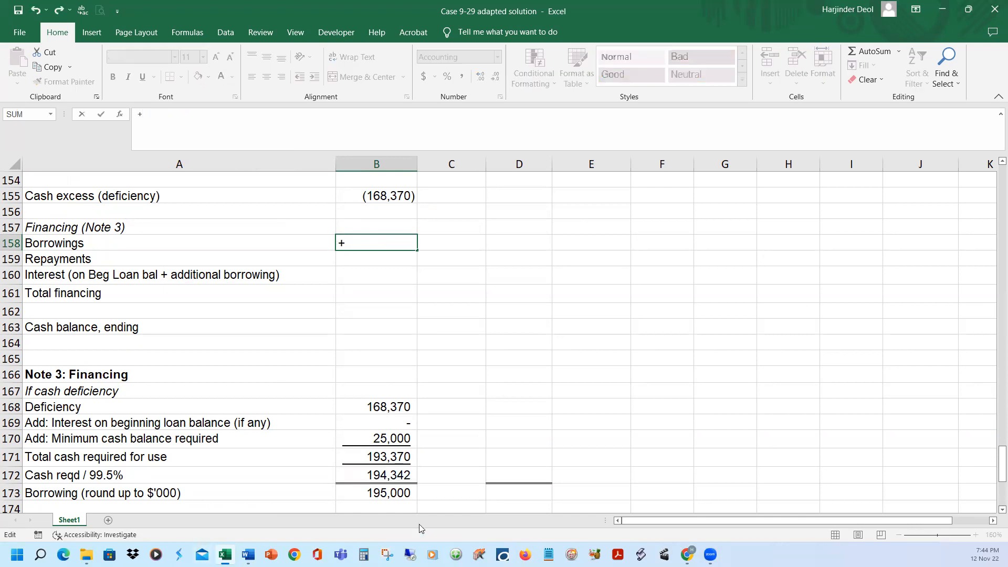
pyautogui.click(385, 496)
pyautogui.press('Return')
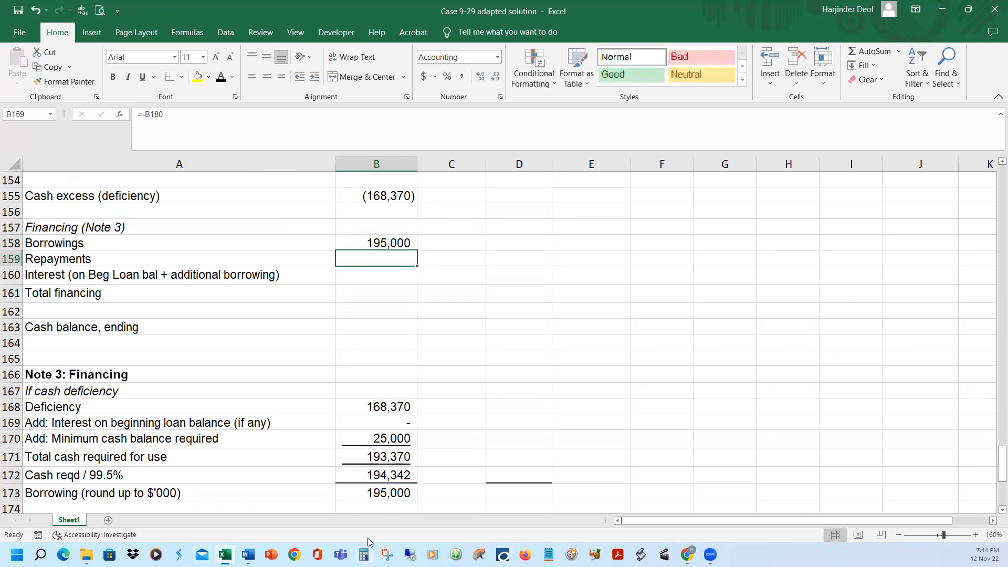
# Reveal January's repayments in B159 and interest in B160 in black font, and check the interest formula =-B158*0.005
pyautogui.scroll(1, 353, 313)
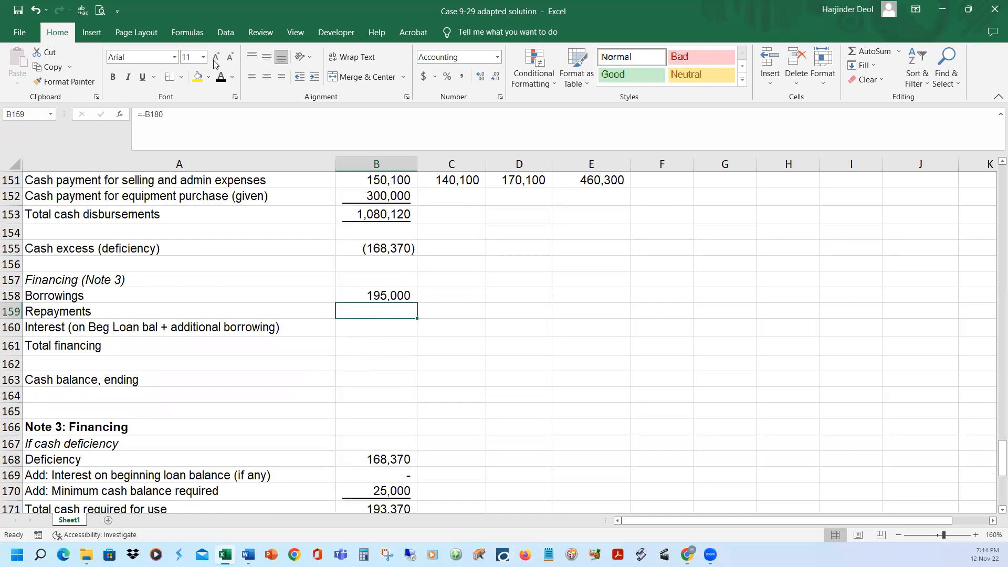
pyautogui.click(221, 78)
pyautogui.click(383, 326)
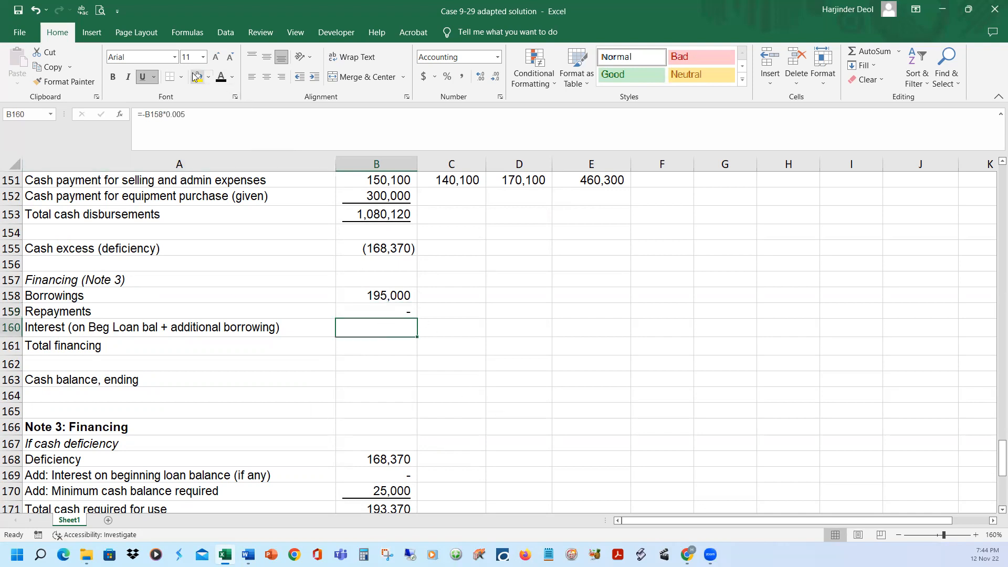
pyautogui.click(221, 78)
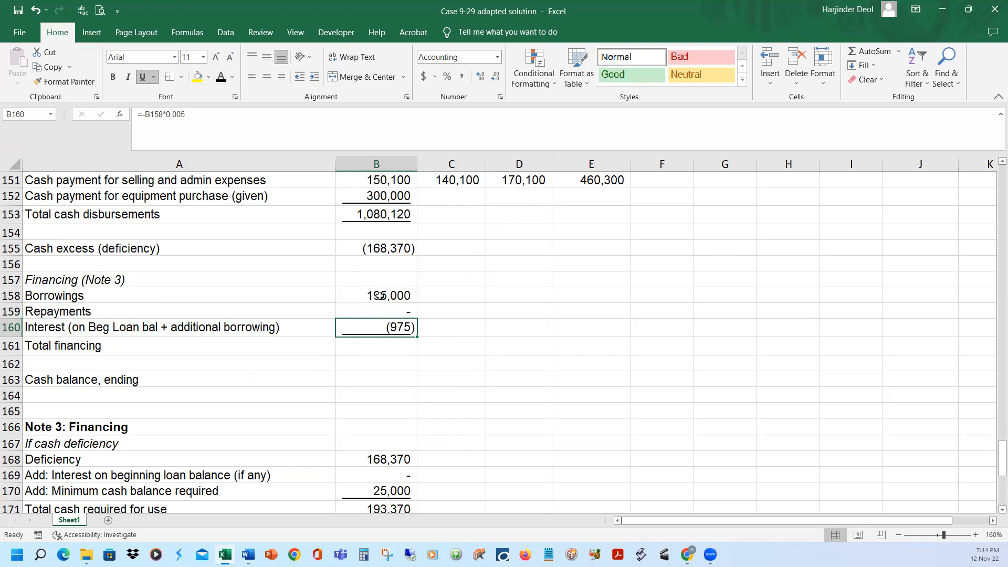
pyautogui.click(379, 295)
pyautogui.click(378, 326)
pyautogui.click(240, 119)
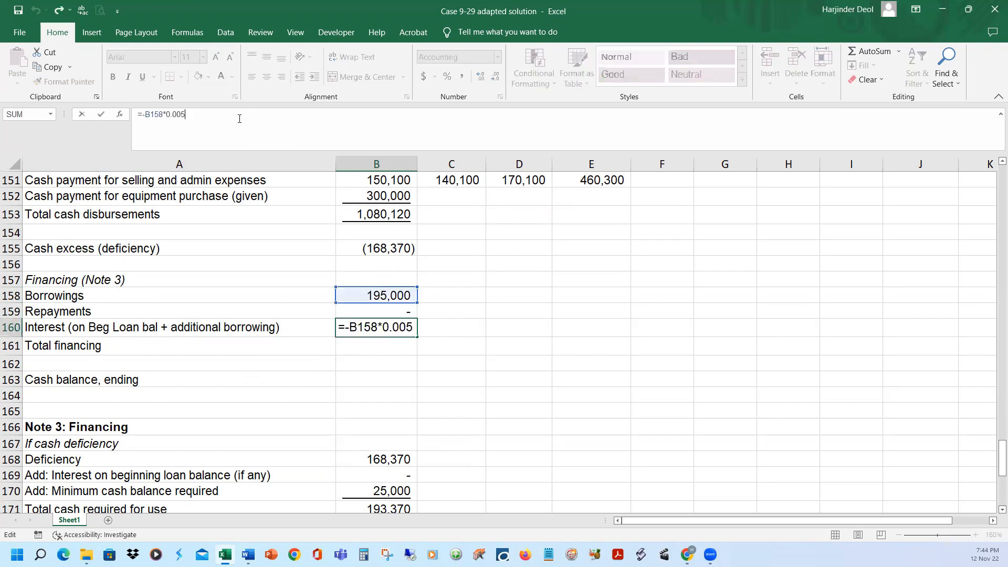
pyautogui.press('Return')
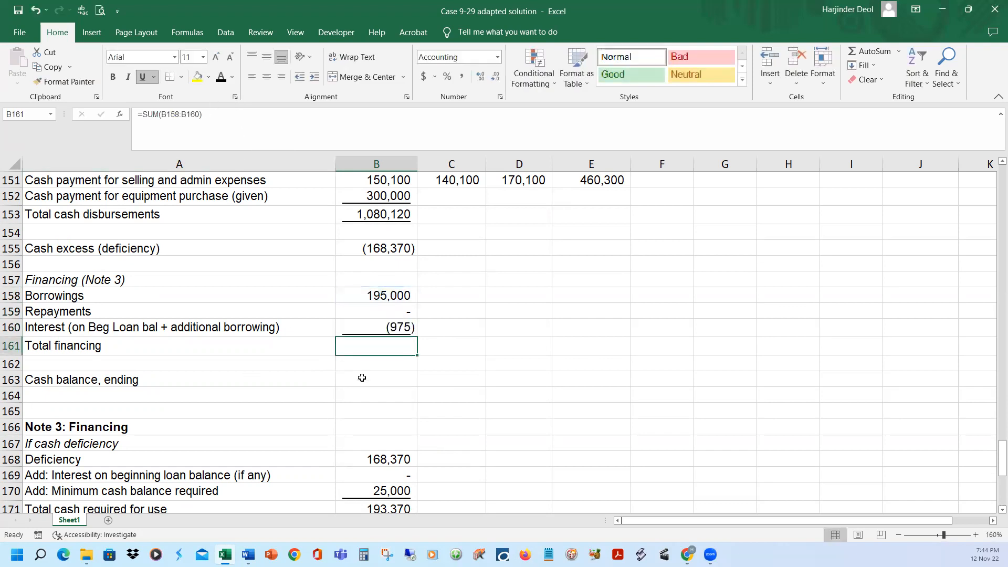
# Check January's total financing formula =SUM(B158:B160) in B161 and show its result in black font
pyautogui.click(254, 112)
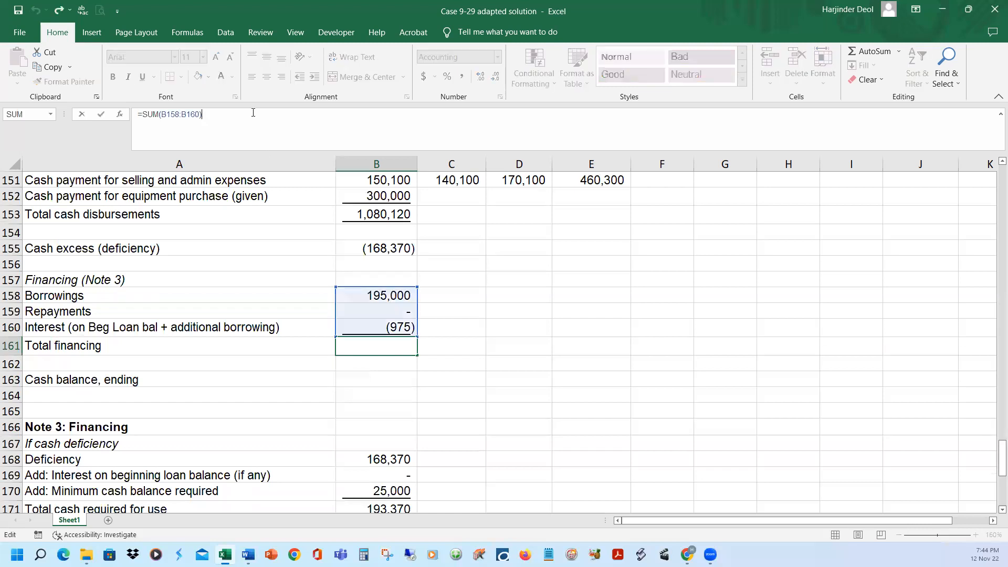
pyautogui.press('Return')
pyautogui.click(366, 344)
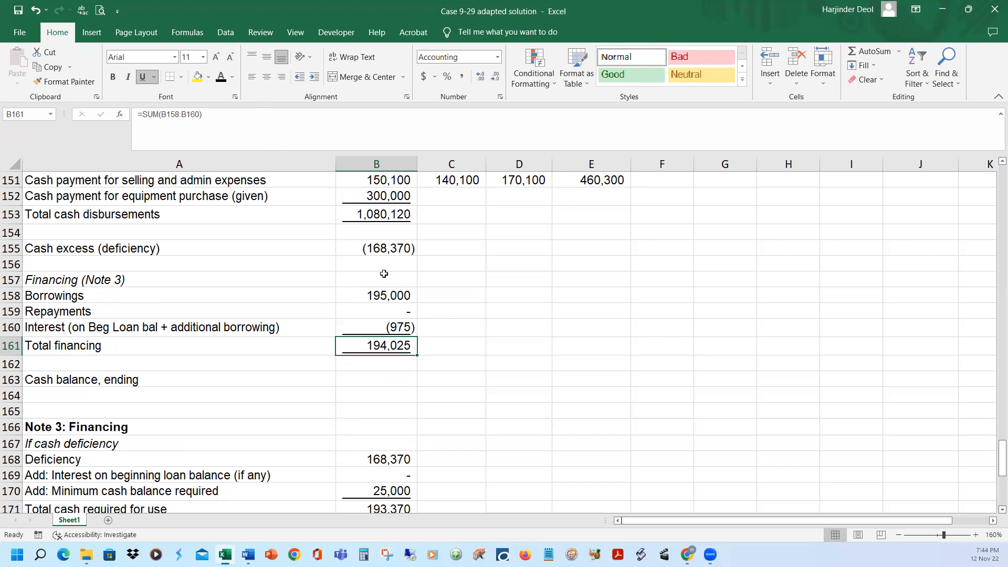
# Show January's ending cash balance in B163, calculated as =+B155+B161
pyautogui.click(358, 378)
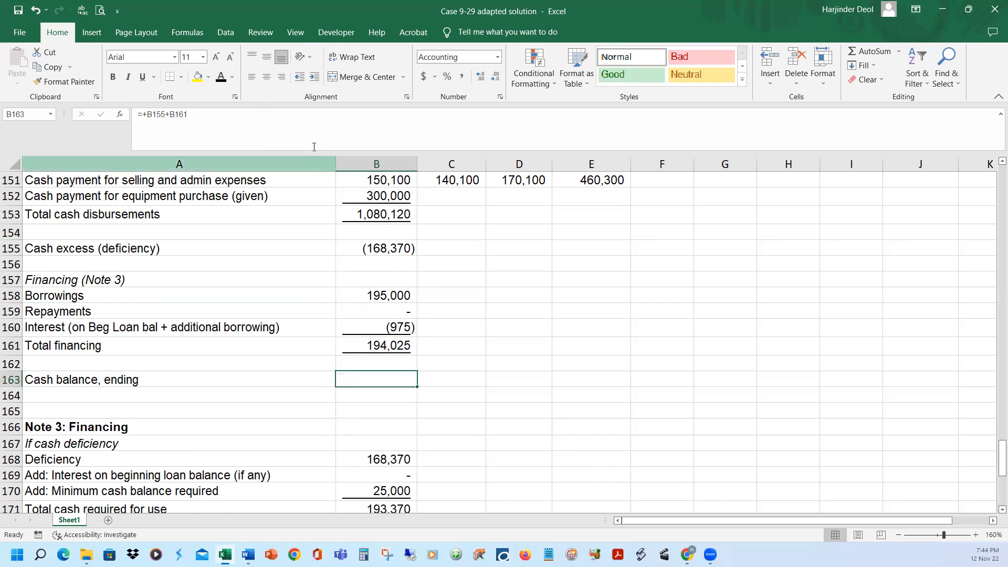
pyautogui.click(310, 123)
pyautogui.write('=+B155+B161')
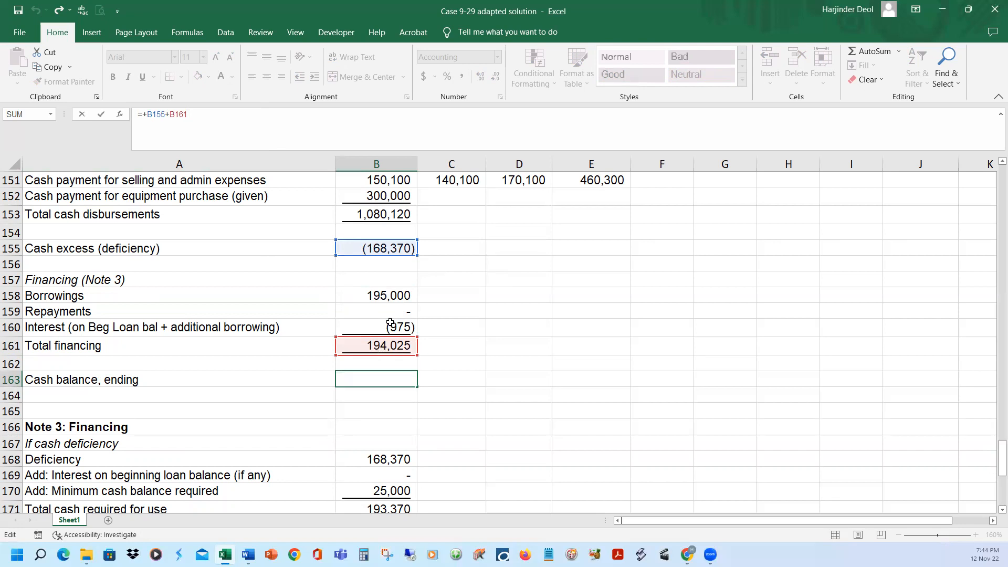
# Compare January's ending cash balance in B163 with the $25,000 minimum cash balance requirement in the Case 9-29 adapted Word document
pyautogui.press('Return')
pyautogui.click(376, 380)
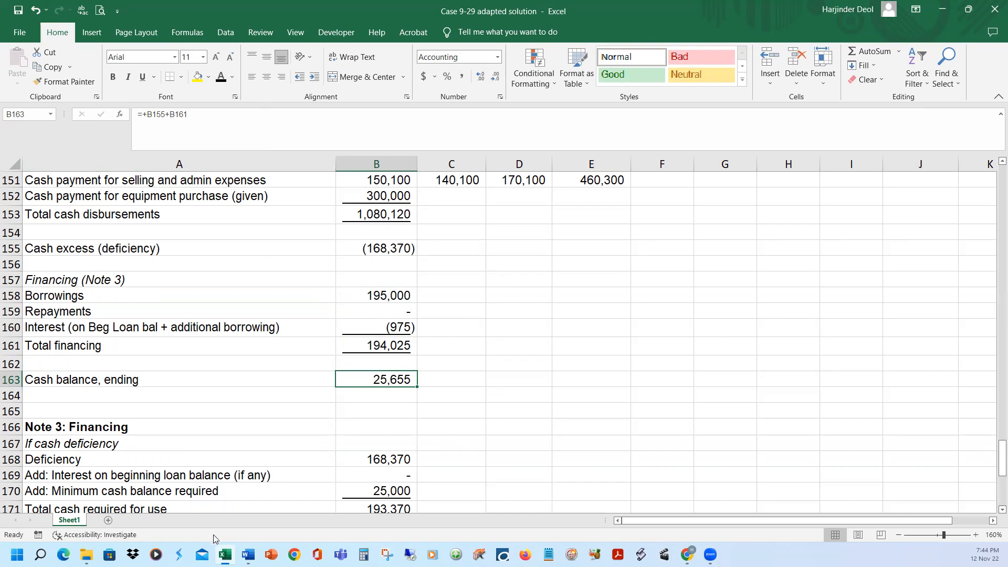
pyautogui.moveTo(249, 555)
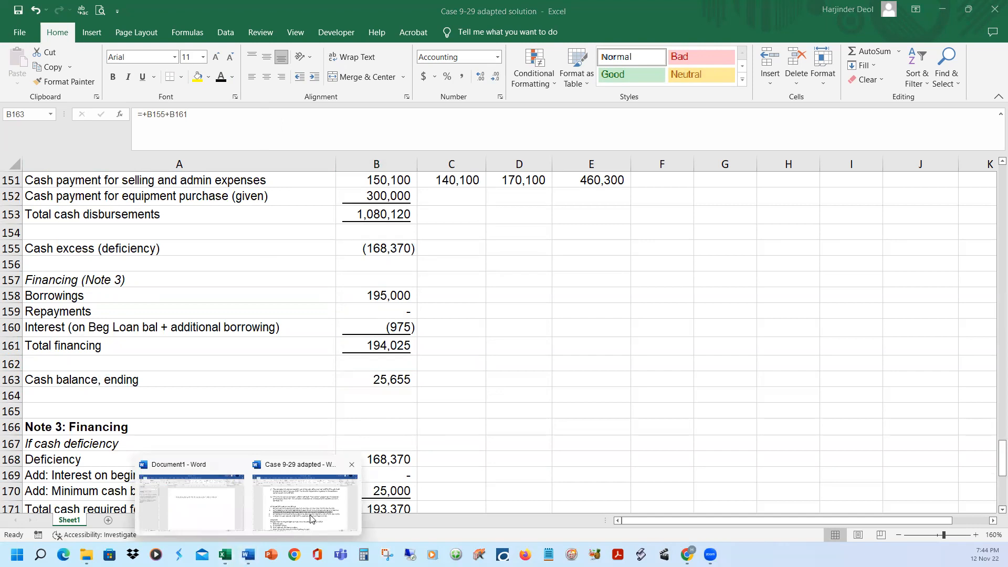
pyautogui.click(313, 496)
pyautogui.moveTo(401, 395); pyautogui.dragTo(444, 393)
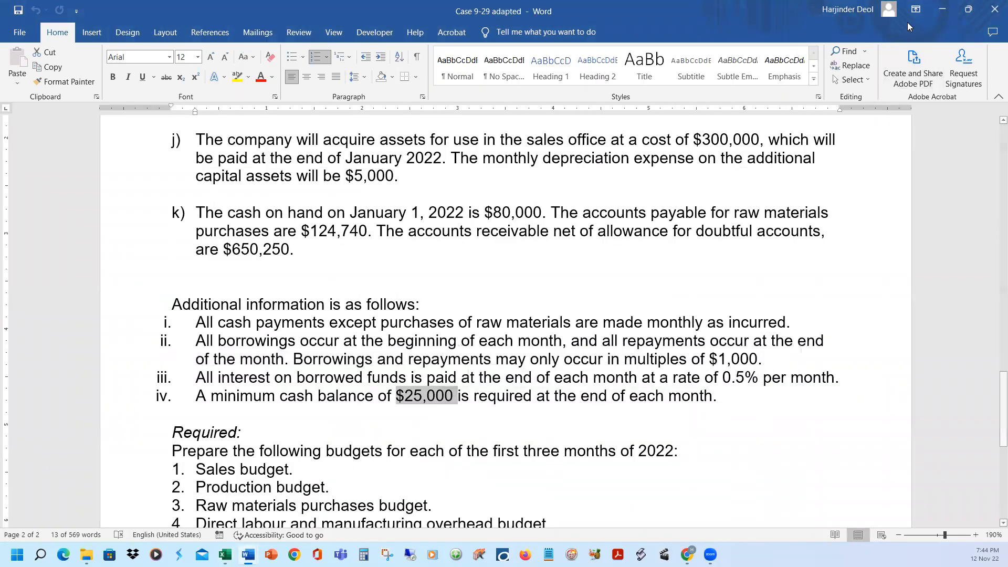
pyautogui.click(942, 9)
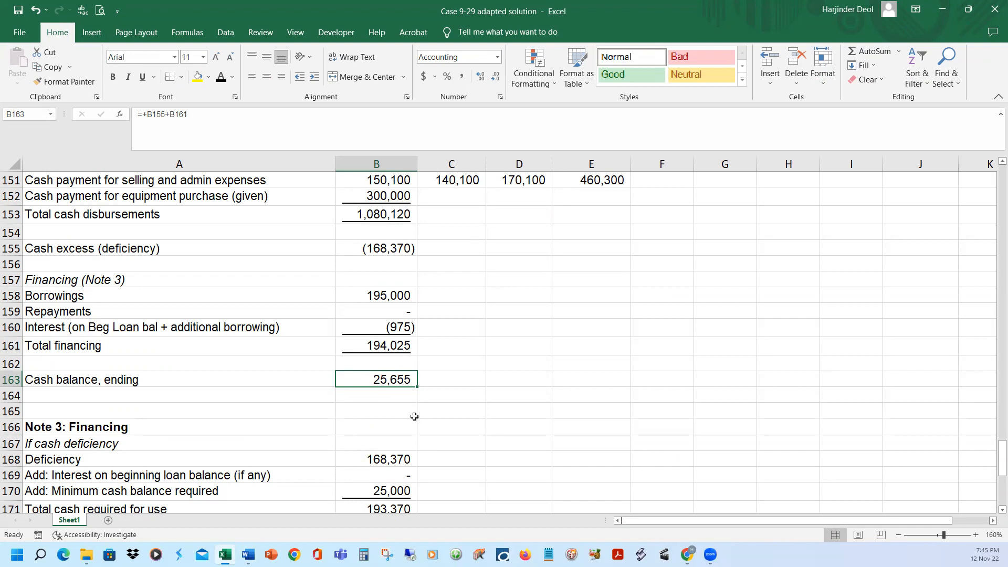
# Back in the Excel budget, check the rounded borrowing formula in B173 against January's ending cash balance in B163
pyautogui.scroll(-2, 425, 473)
pyautogui.click(398, 447)
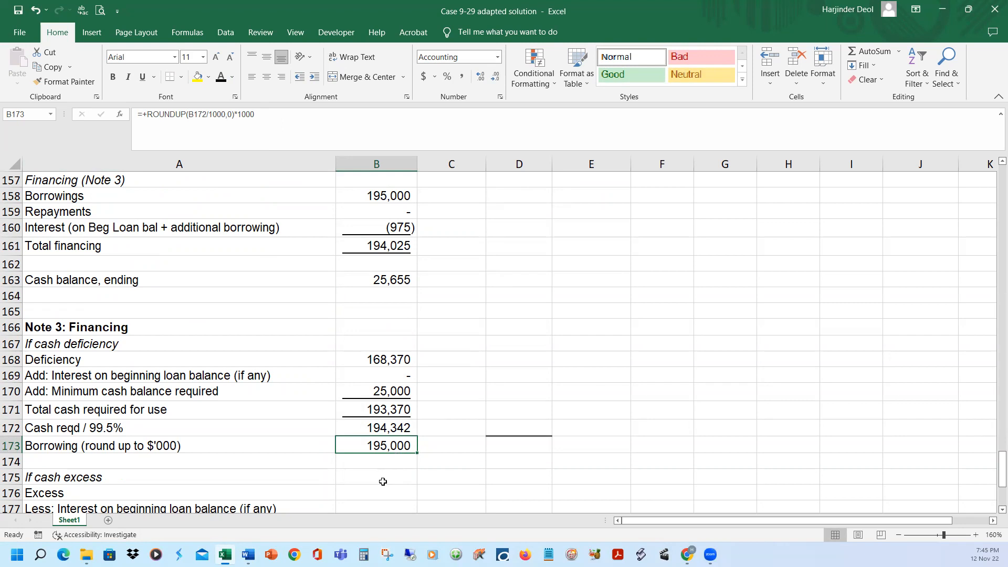
pyautogui.scroll(2, 383, 482)
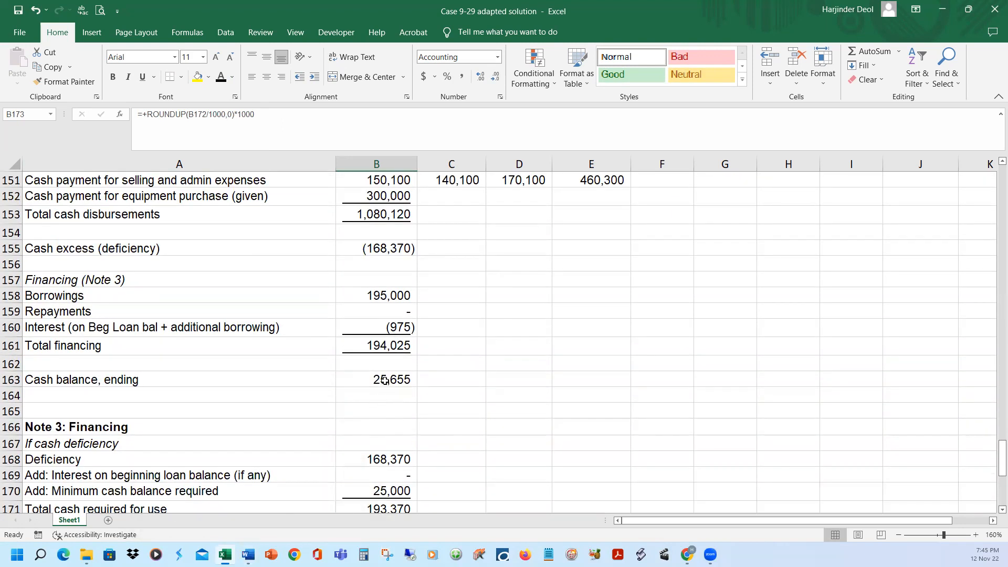
pyautogui.click(391, 382)
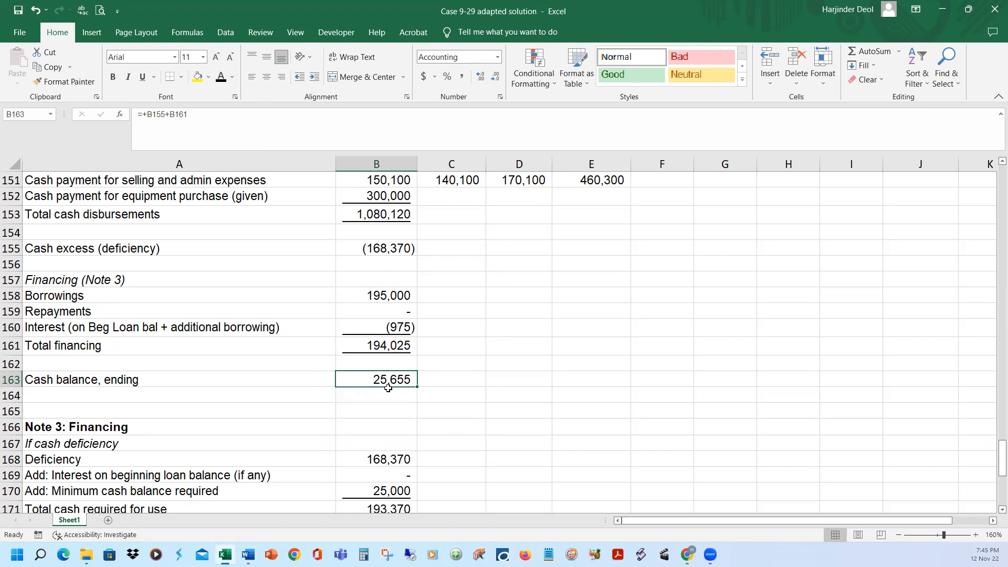
# Show February's beginning cash balance in C143 in black font, linked to January's ending balance in B163
pyautogui.scroll(4, 412, 437)
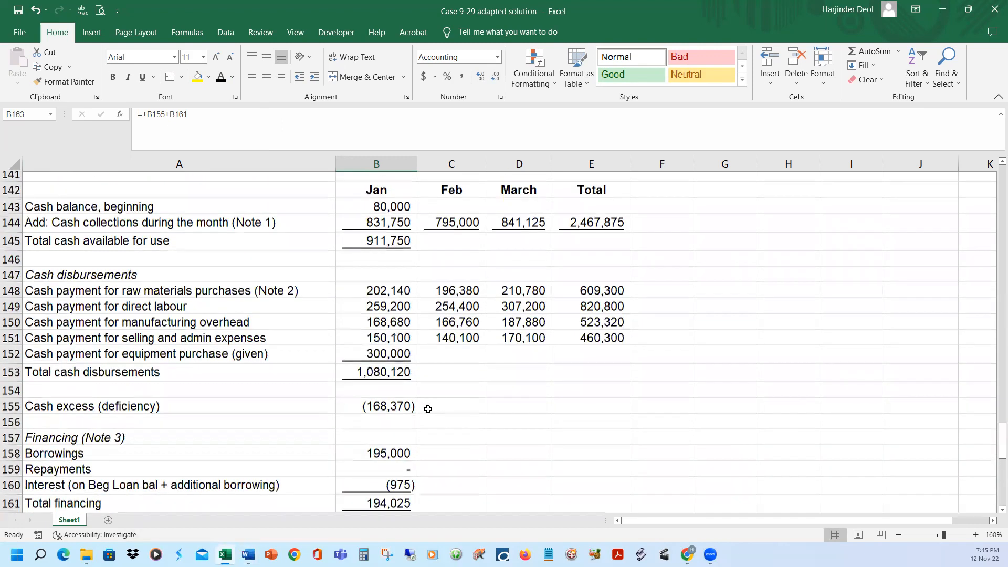
pyautogui.click(457, 244)
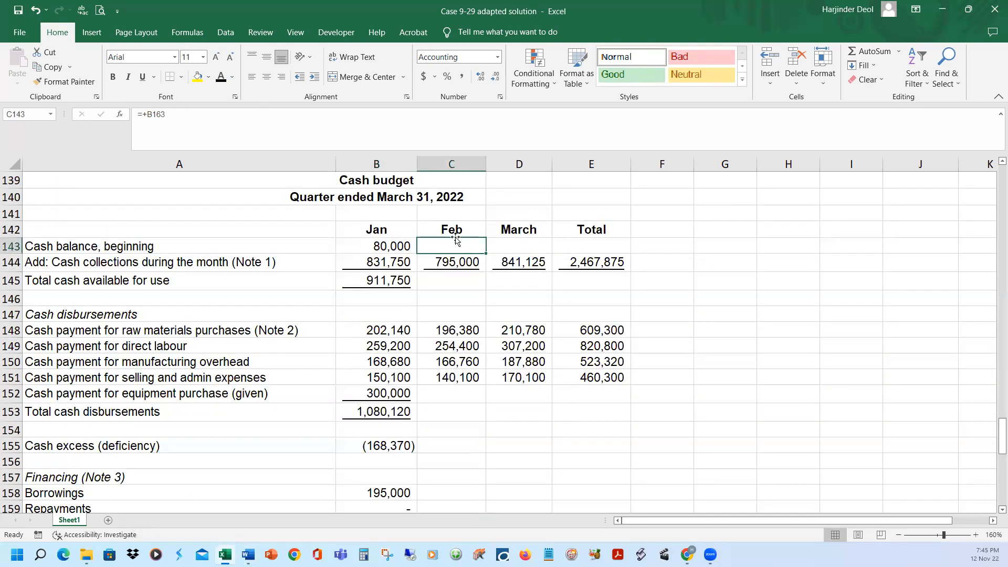
pyautogui.click(221, 78)
pyautogui.click(473, 264)
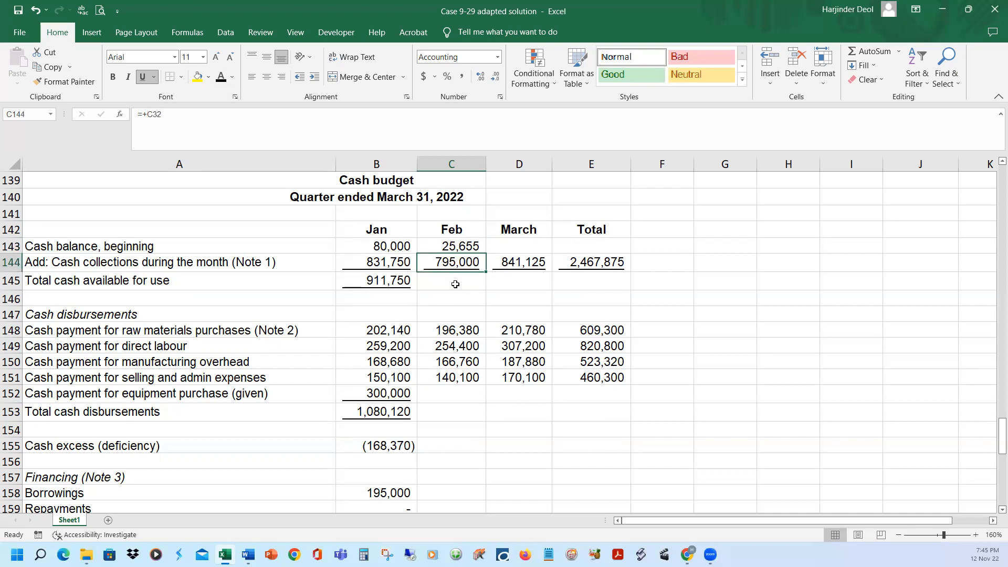
# Show February's total cash available for use in C145 in black font, using the formula =+C143+C144
pyautogui.click(455, 284)
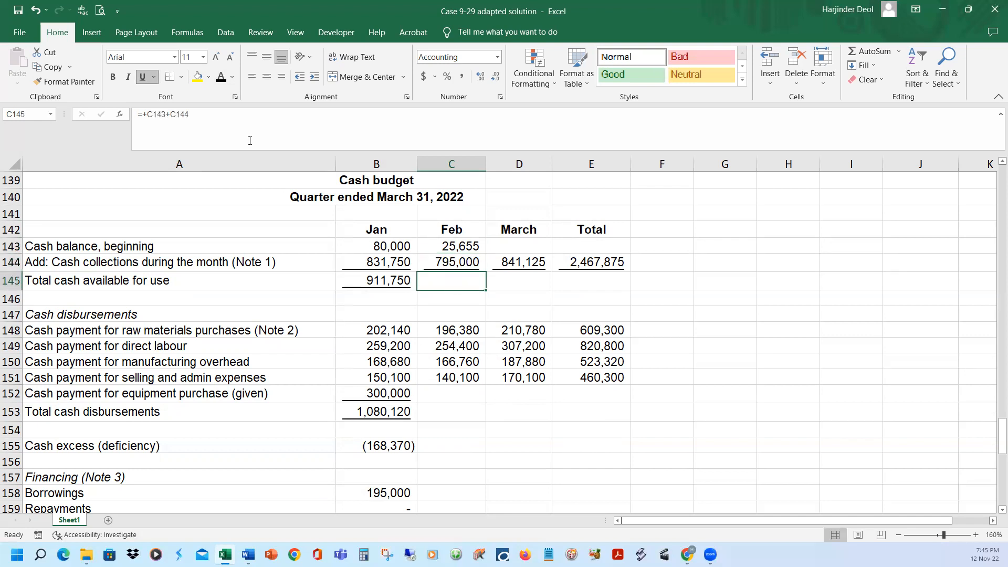
pyautogui.click(223, 80)
pyautogui.click(274, 115)
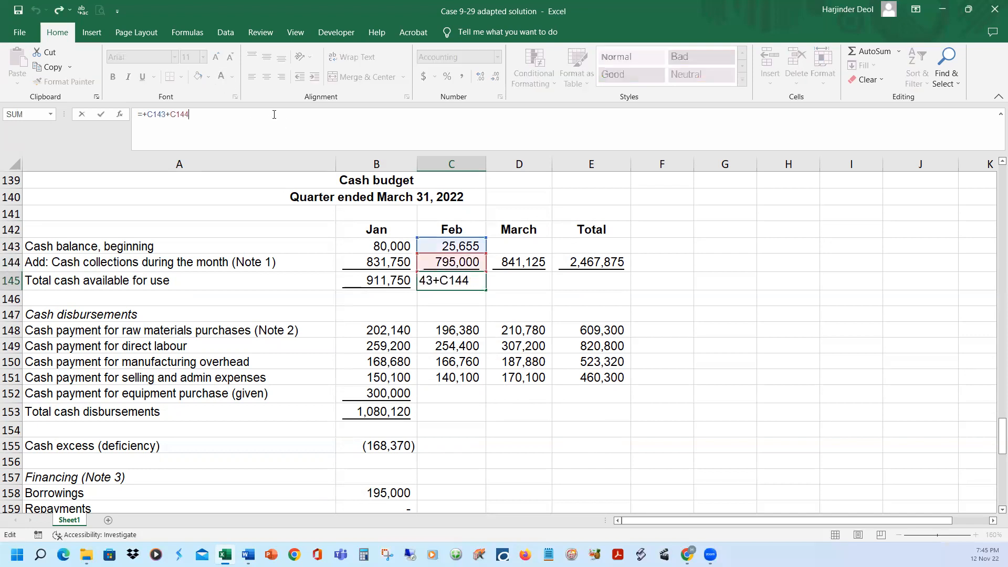
pyautogui.press('Return')
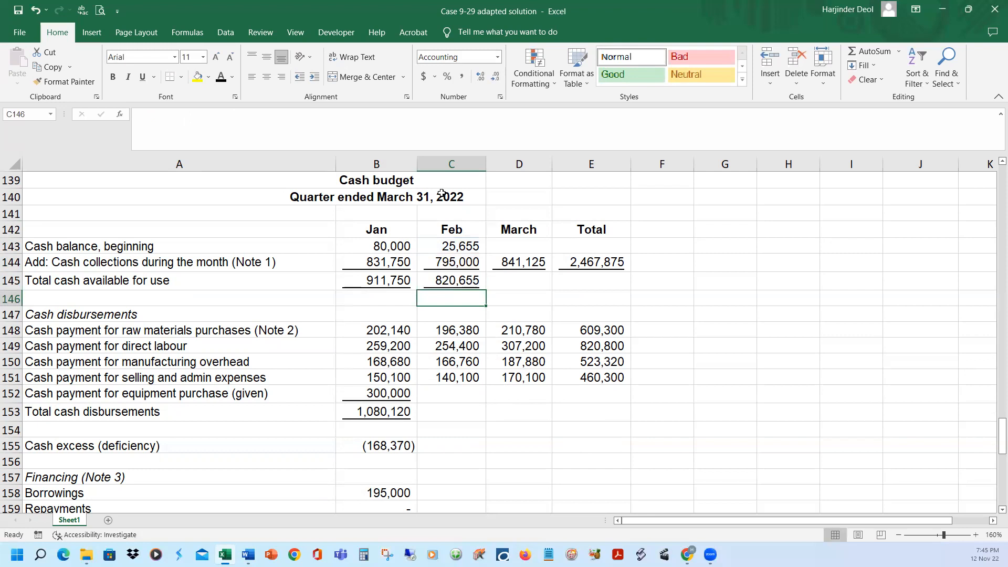
# Reveal February's equipment payment in C152 and total cash disbursements in C153, calculated as =SUM(C148:C152), in black font
pyautogui.moveTo(449, 395); pyautogui.dragTo(450, 410)
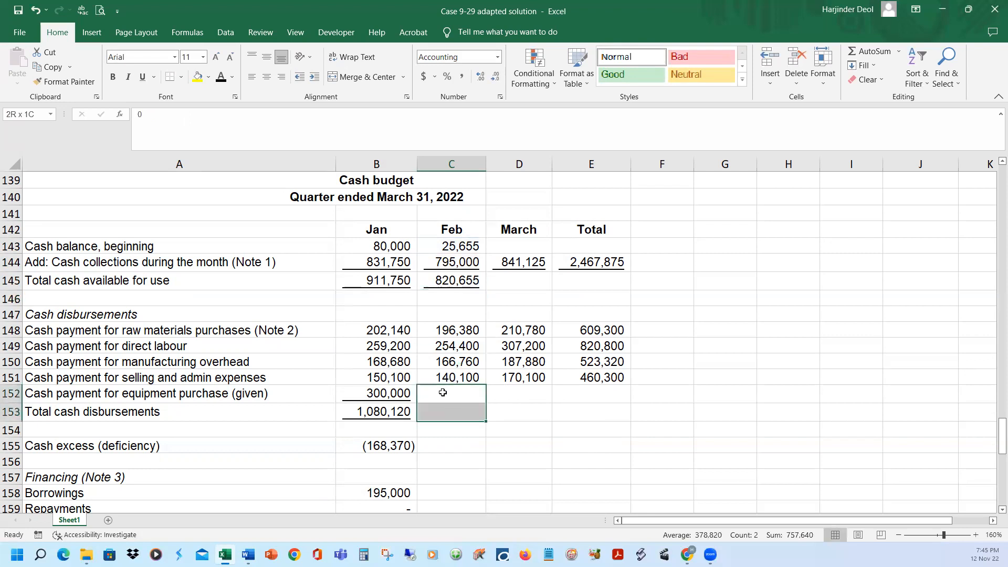
pyautogui.click(224, 78)
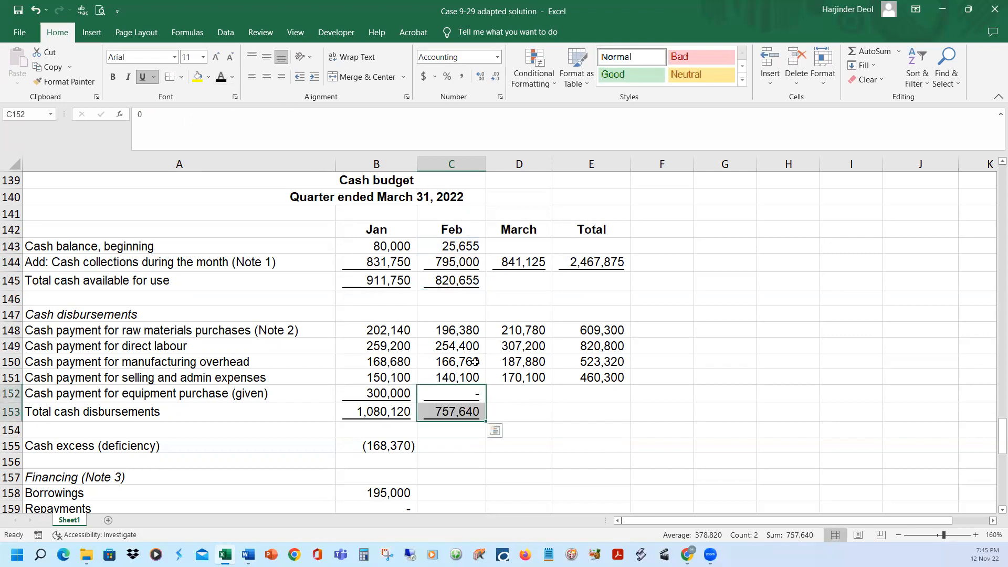
pyautogui.click(455, 413)
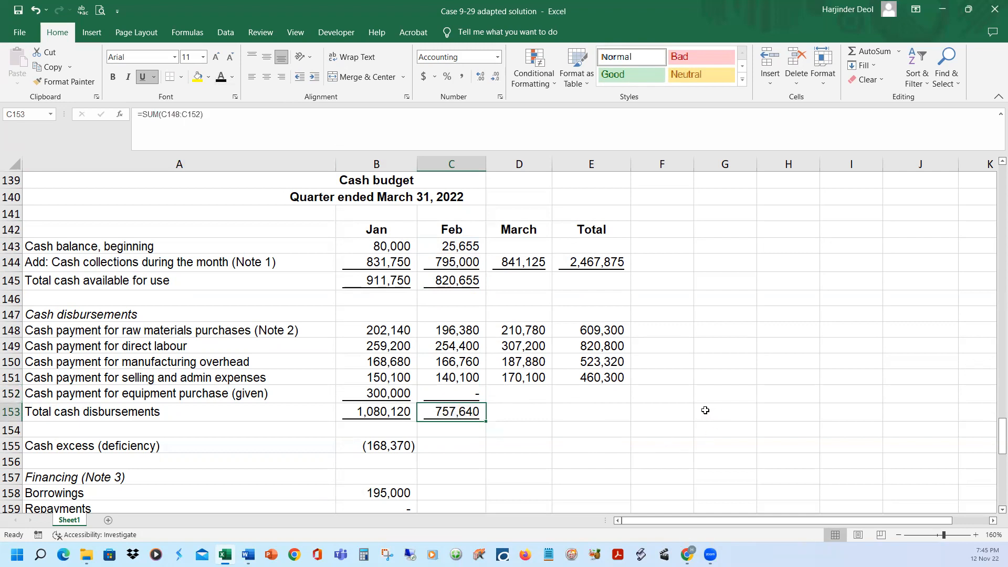
# Check February's cash excess formula =+C145-C153 in C155 and show its result in black font
pyautogui.click(434, 443)
pyautogui.click(234, 118)
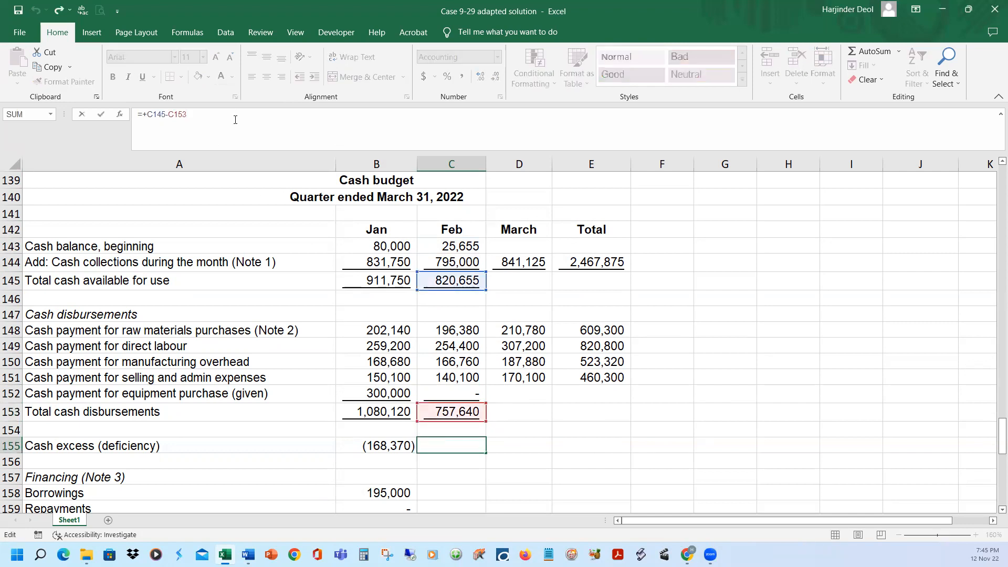
pyautogui.press('Escape')
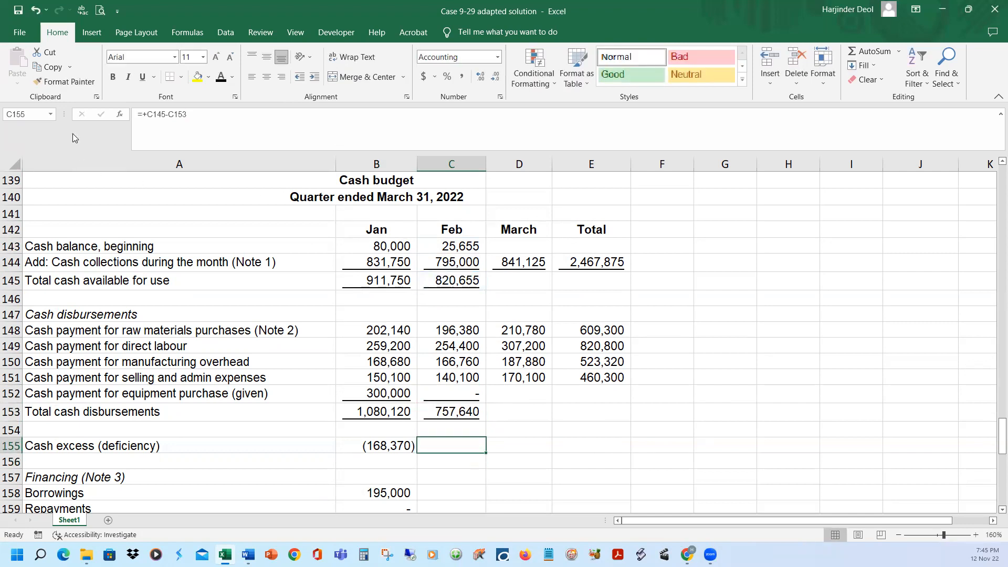
pyautogui.click(221, 77)
pyautogui.scroll(-1, 482, 462)
pyautogui.click(458, 415)
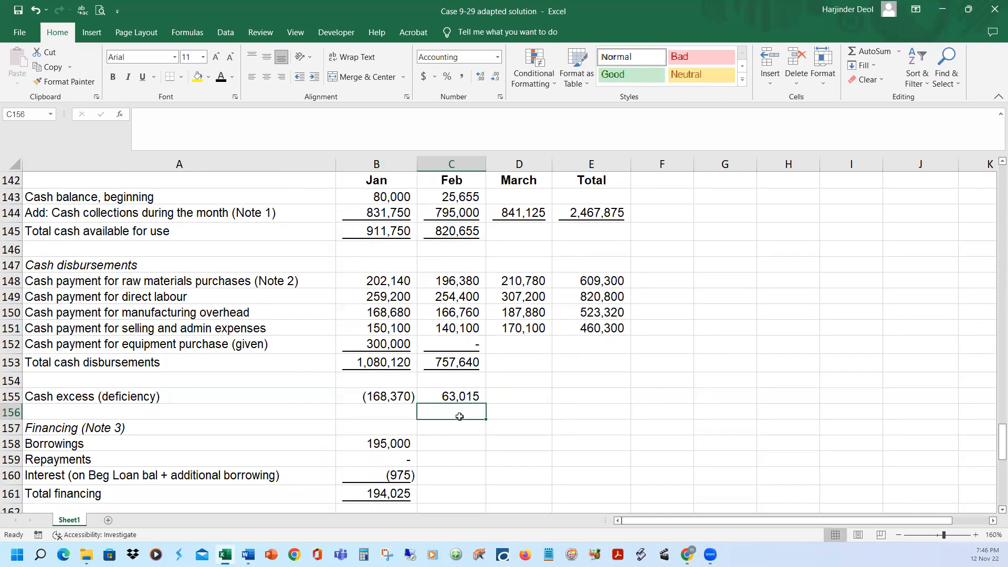
# Show February's excess in C176 under Note 3's cash excess section, linked to C155, and compare it with the cash budget
pyautogui.scroll(-2, 460, 416)
pyautogui.scroll(-3, 459, 420)
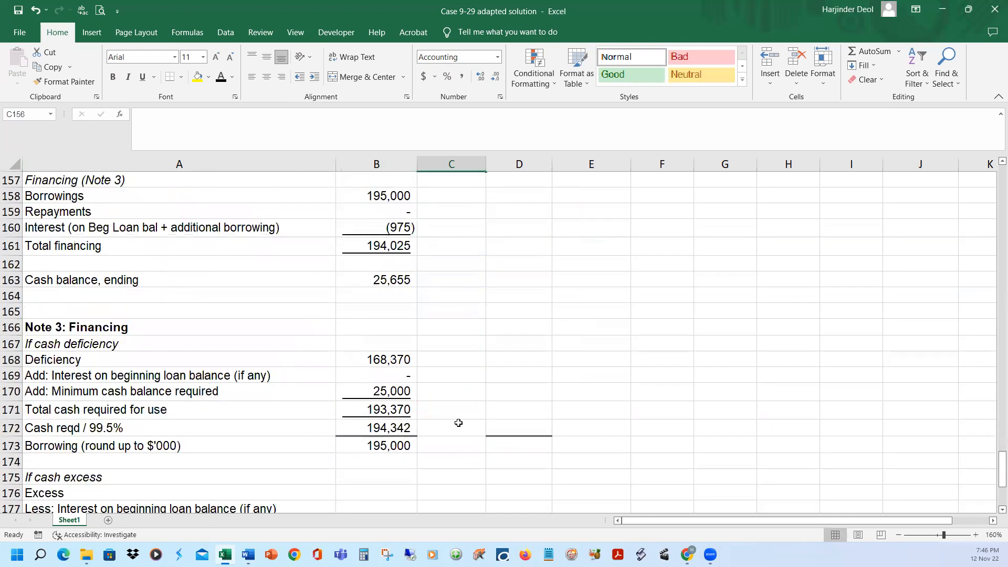
pyautogui.scroll(-1, 458, 423)
pyautogui.click(451, 446)
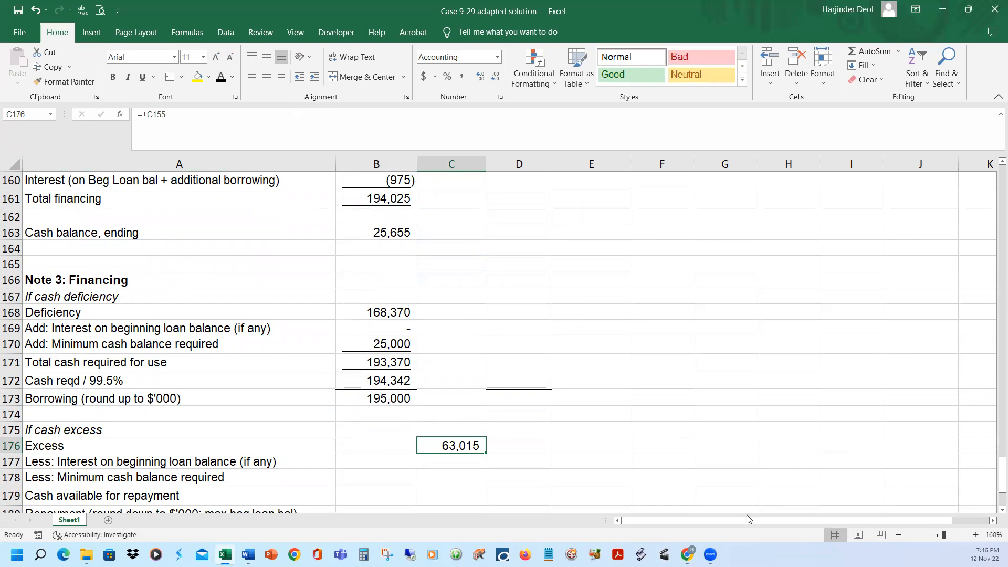
pyautogui.scroll(3, 612, 365)
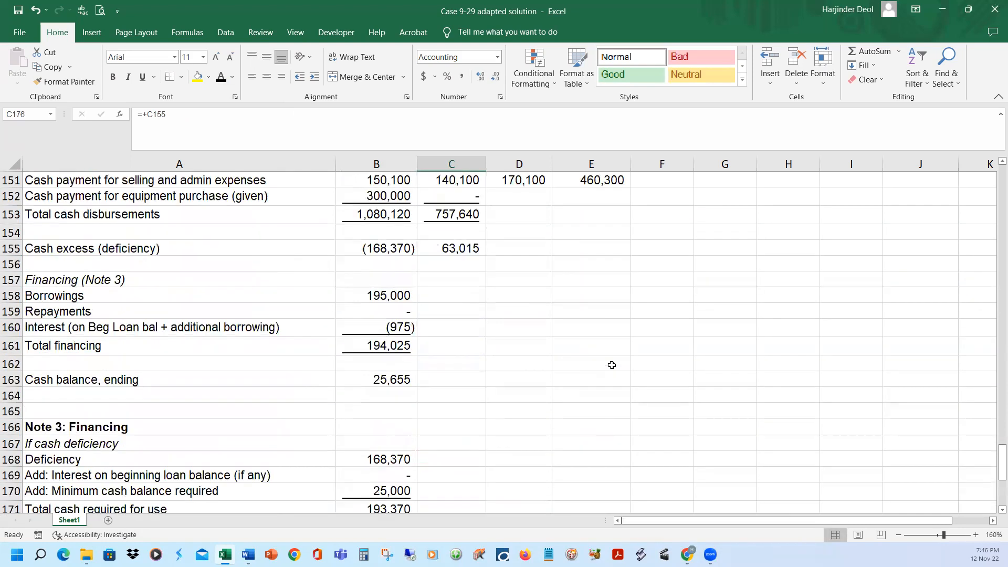
pyautogui.scroll(3, 609, 365)
pyautogui.scroll(-9, 494, 366)
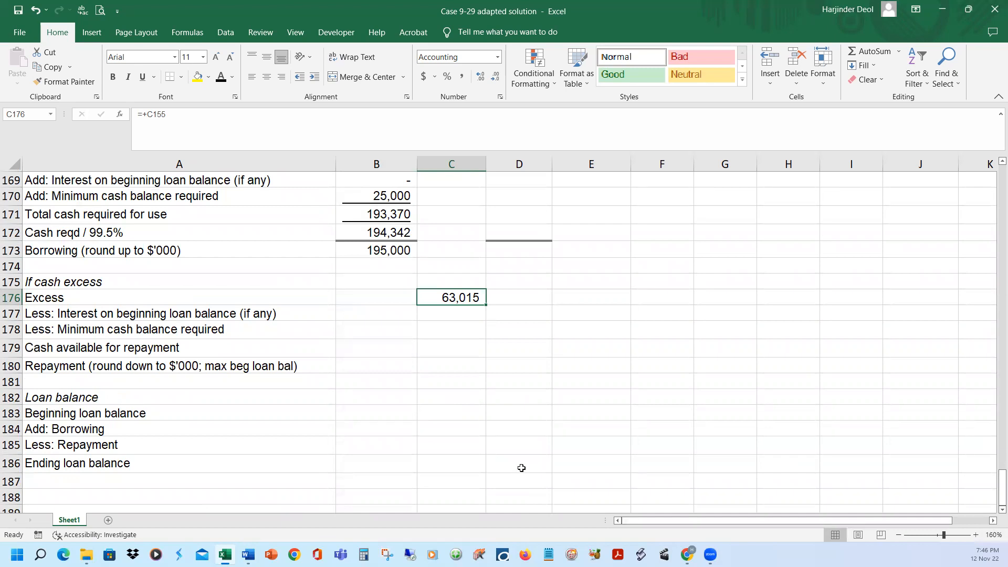
# Reveal January's loan balance entries in black font: beginning balance in B183, borrowing =+B173 in B184 and repayment in B185
pyautogui.click(376, 413)
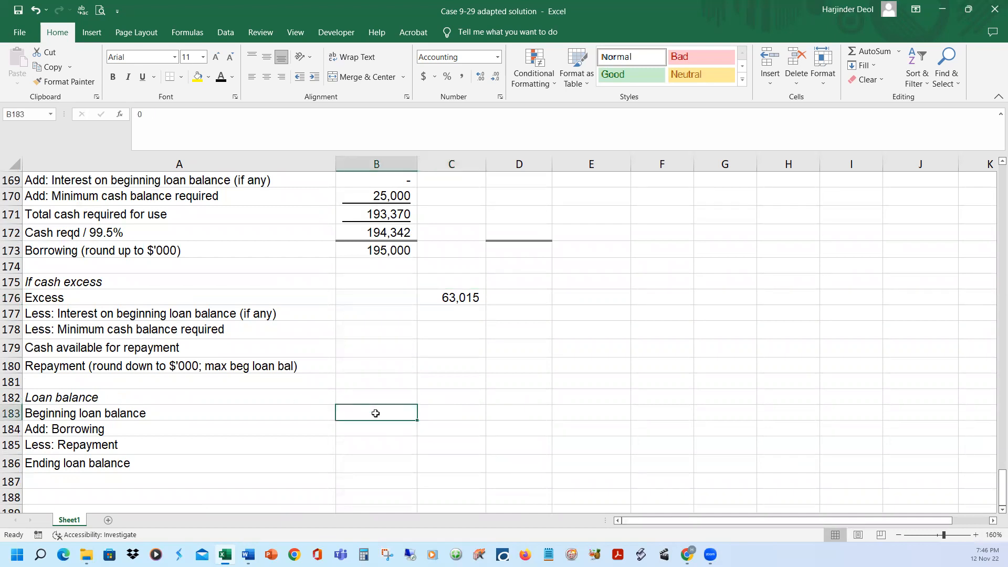
pyautogui.click(221, 78)
pyautogui.click(389, 430)
pyautogui.click(221, 77)
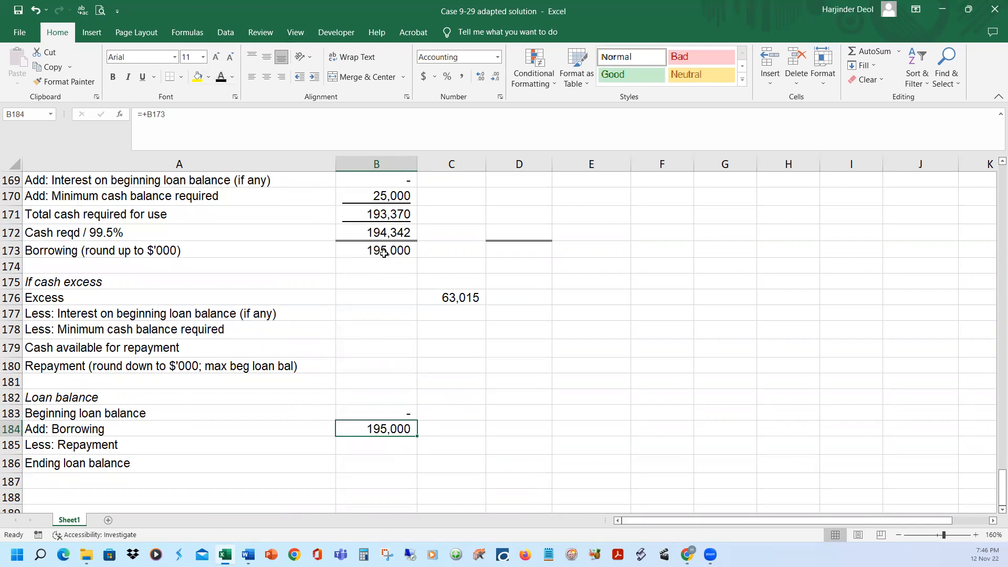
pyautogui.click(402, 446)
pyautogui.click(221, 78)
# Show January's ending loan balance =+SUM(B183:B185) in B186 and carry it to February's beginning loan balance in C183 as =+B186
pyautogui.click(367, 460)
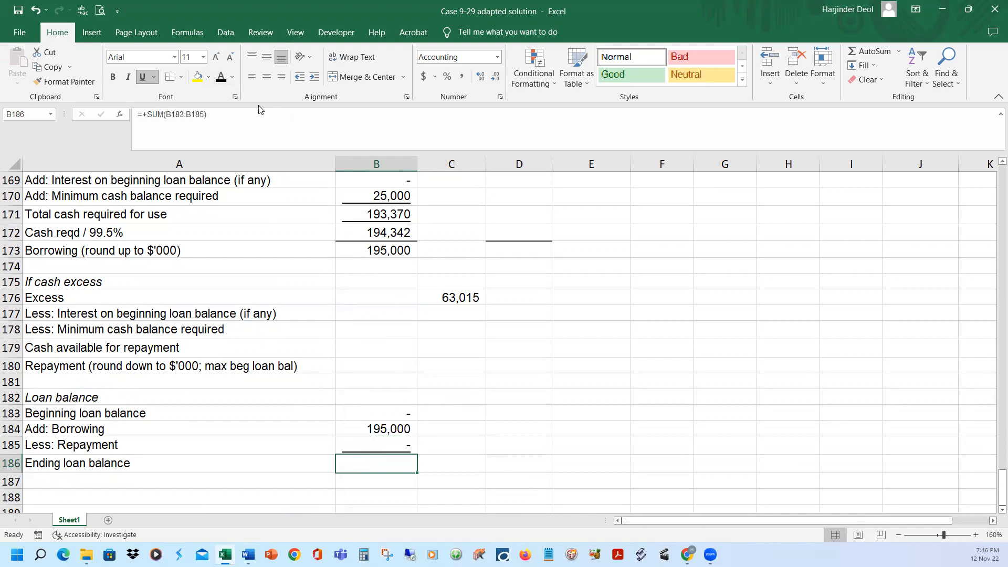
pyautogui.click(221, 78)
pyautogui.click(457, 415)
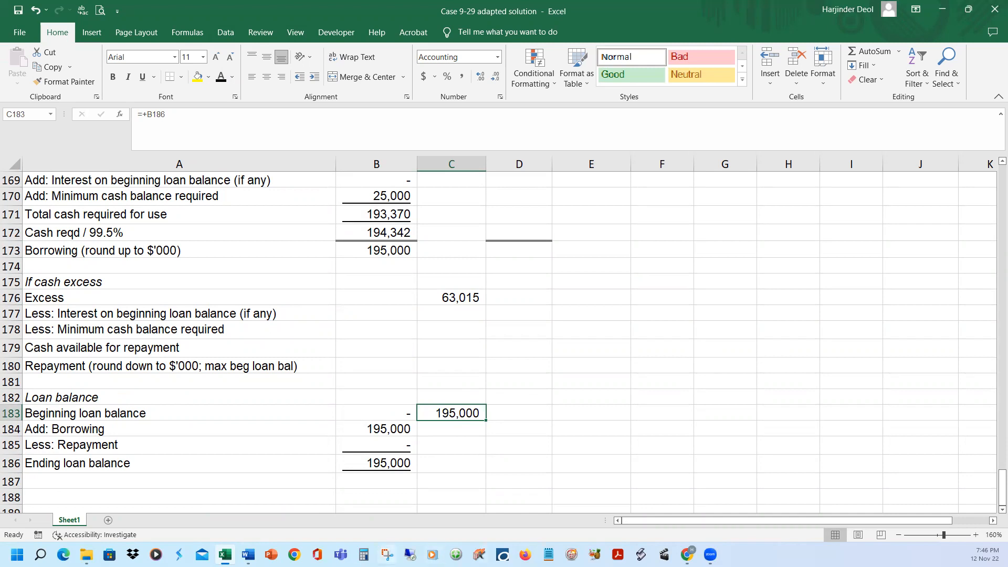
# Review the Word case's repayment timing and 0.5% monthly interest terms, and return to the Note 3 loan schedule in Excel
pyautogui.click(248, 555)
pyautogui.click(285, 528)
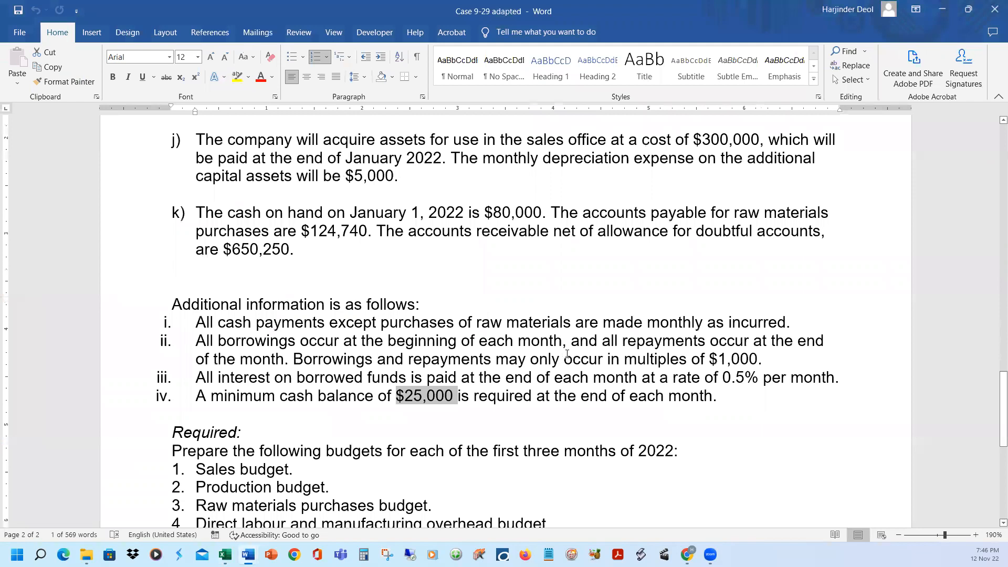
pyautogui.click(563, 360)
pyautogui.doubleClick(799, 341)
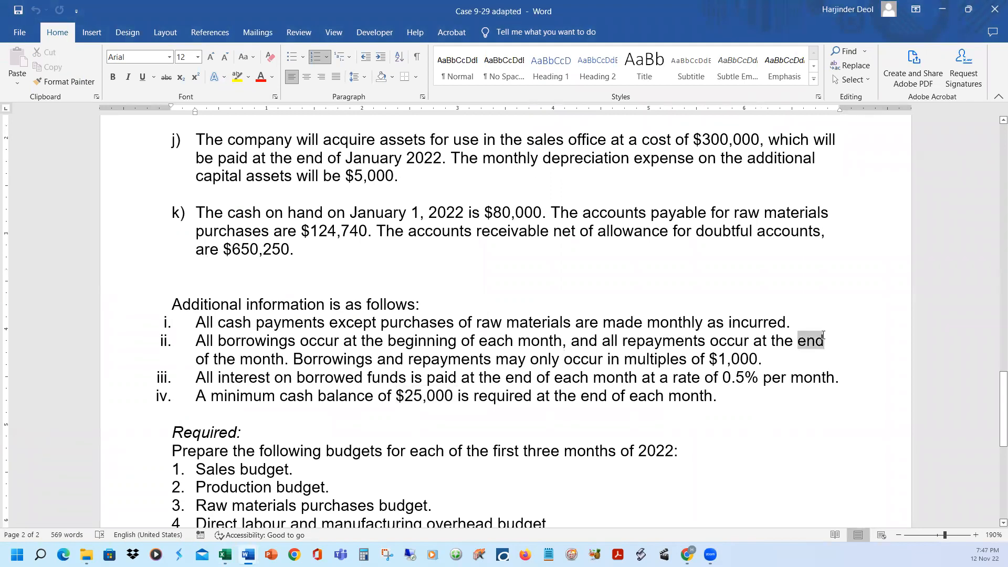
pyautogui.moveTo(196, 358); pyautogui.dragTo(284, 359)
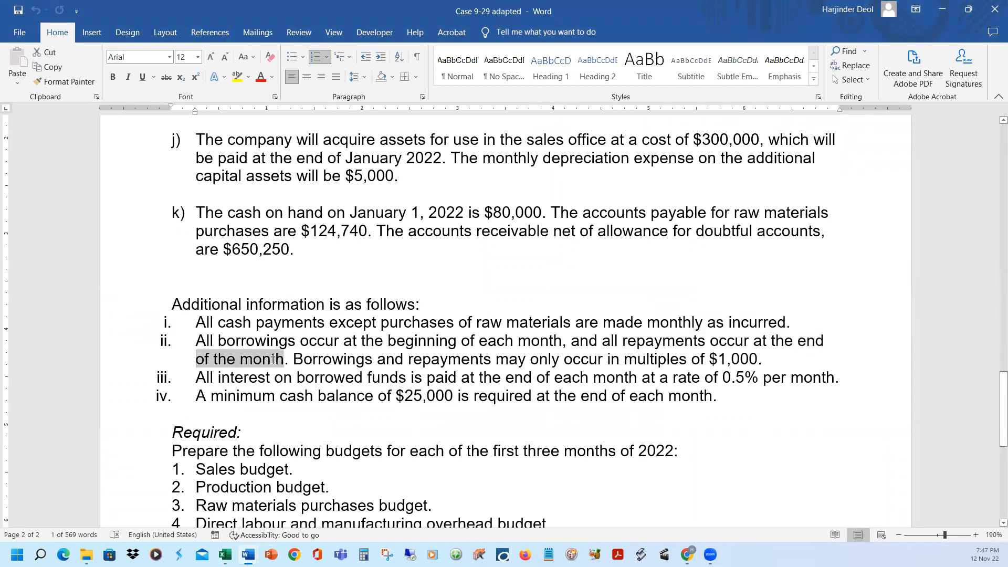
pyautogui.moveTo(249, 555)
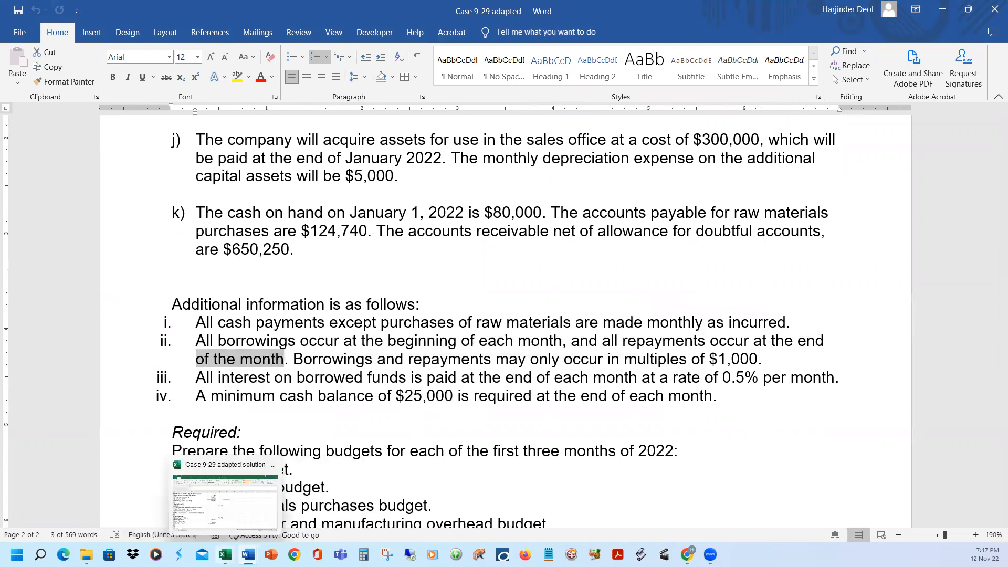
pyautogui.click(489, 331)
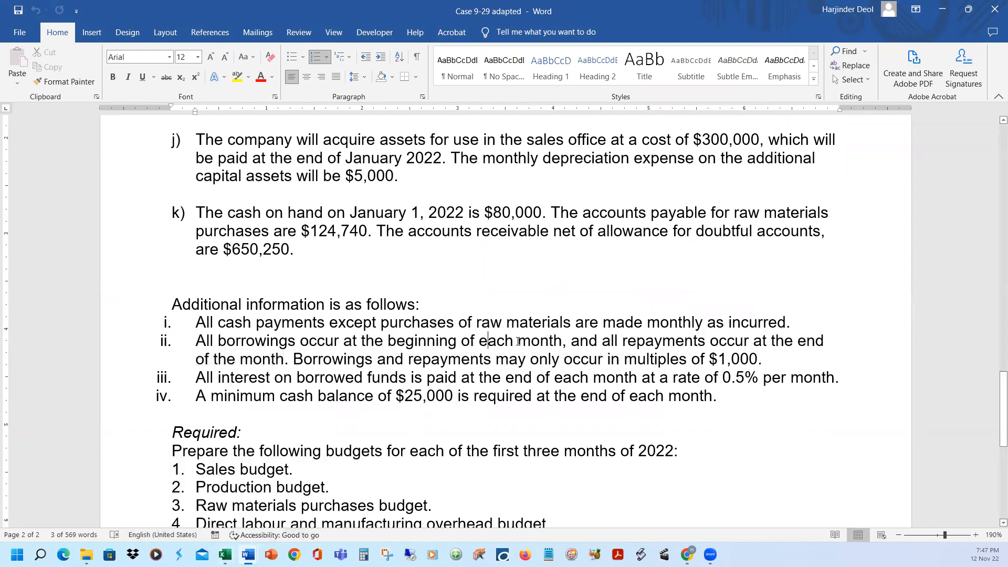
pyautogui.moveTo(672, 376); pyautogui.dragTo(754, 378)
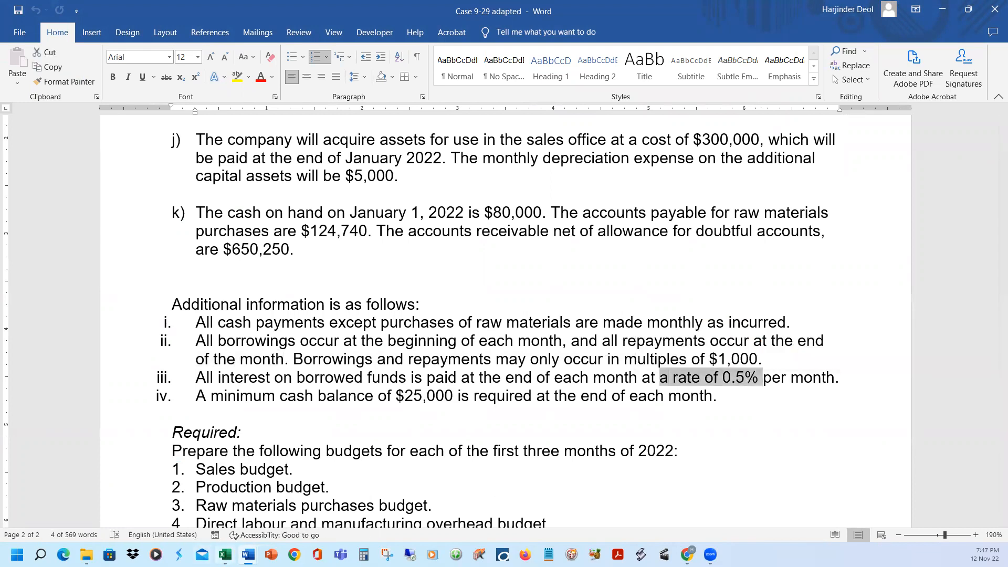
pyautogui.hotkey('alt', 'Tab')
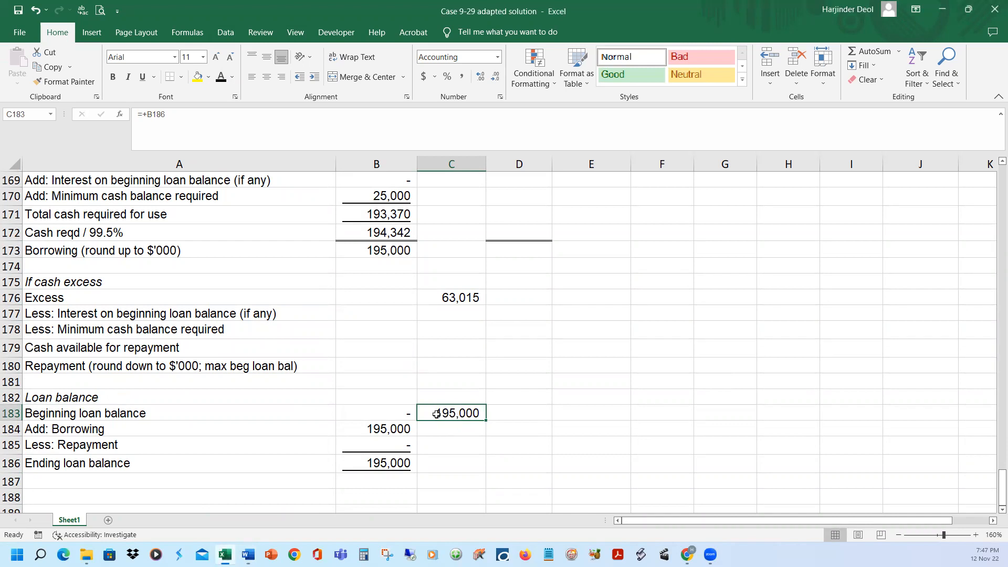
pyautogui.scroll(2, 600, 416)
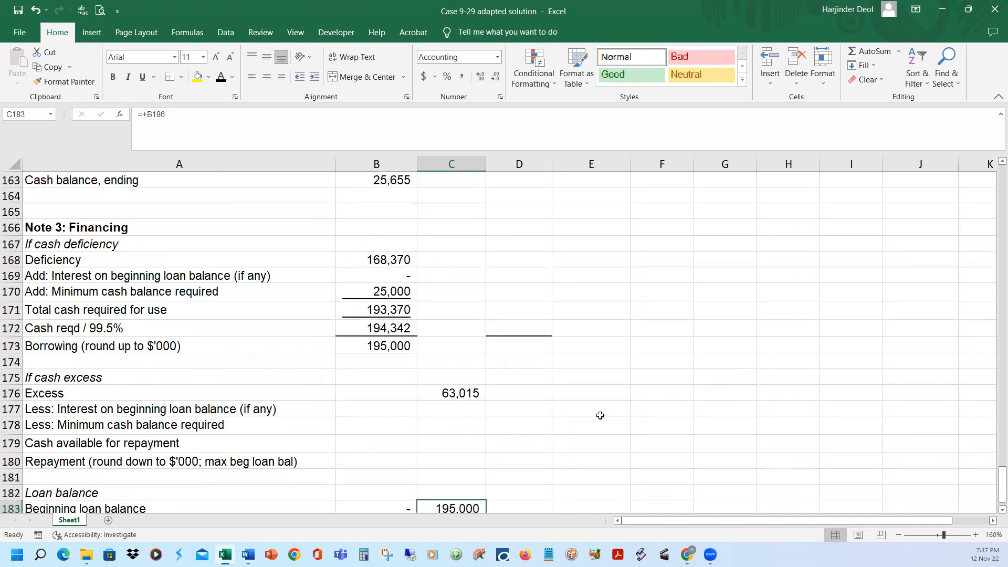
pyautogui.scroll(-2, 599, 420)
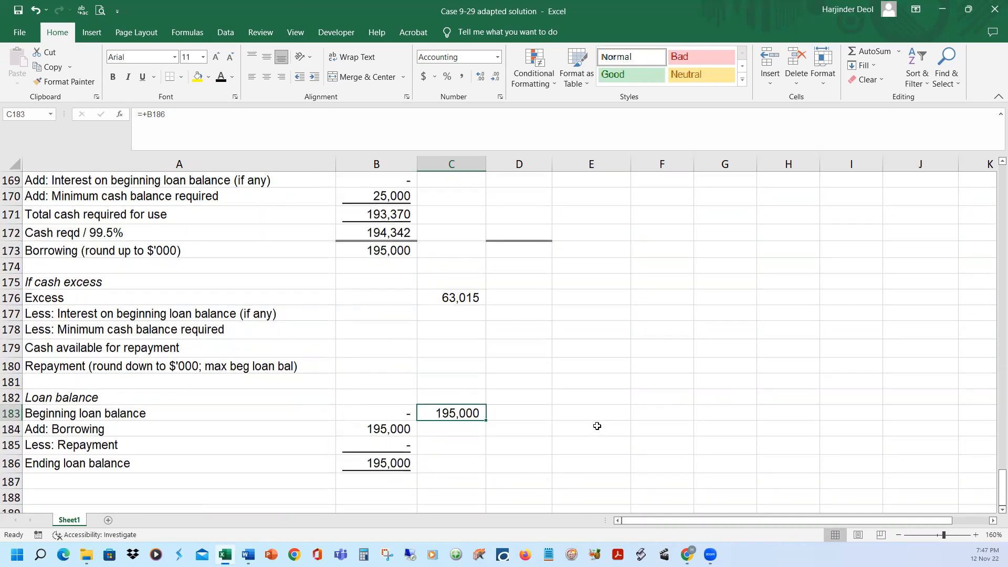
# Show February's interest on the beginning loan balance in C177 as =-C183*0.005 in black font
pyautogui.click(446, 313)
pyautogui.click(199, 114)
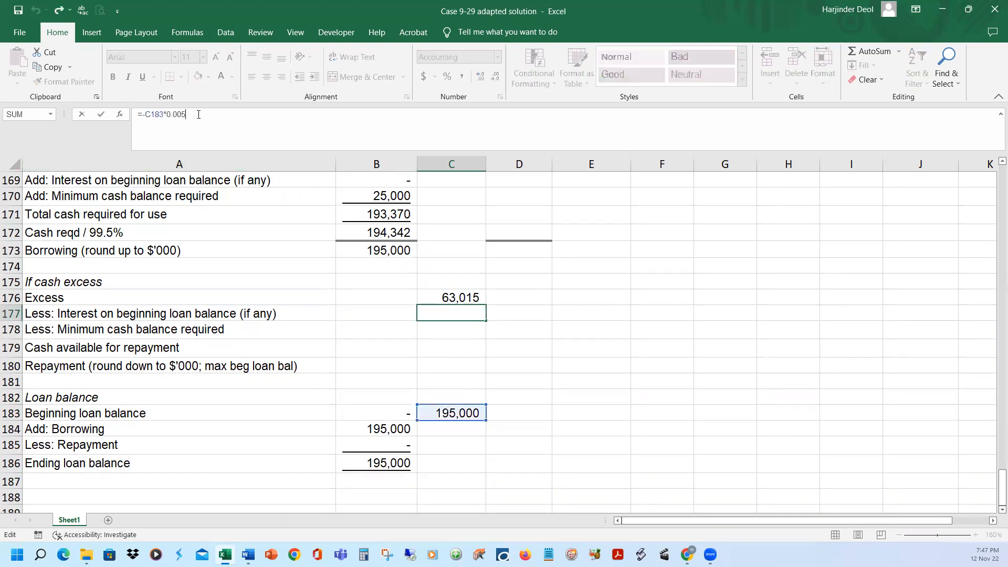
pyautogui.press('Return')
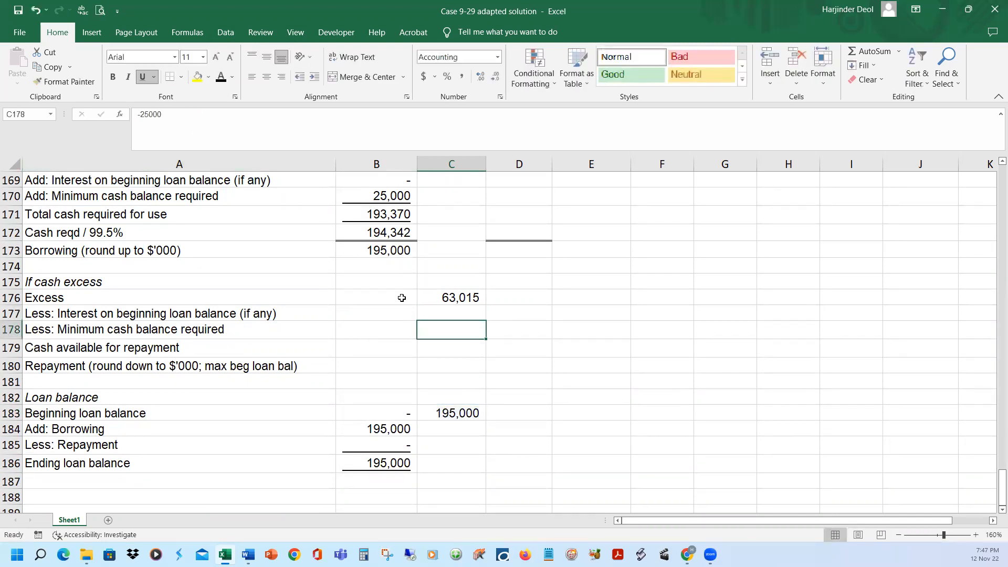
pyautogui.click(458, 310)
pyautogui.click(221, 77)
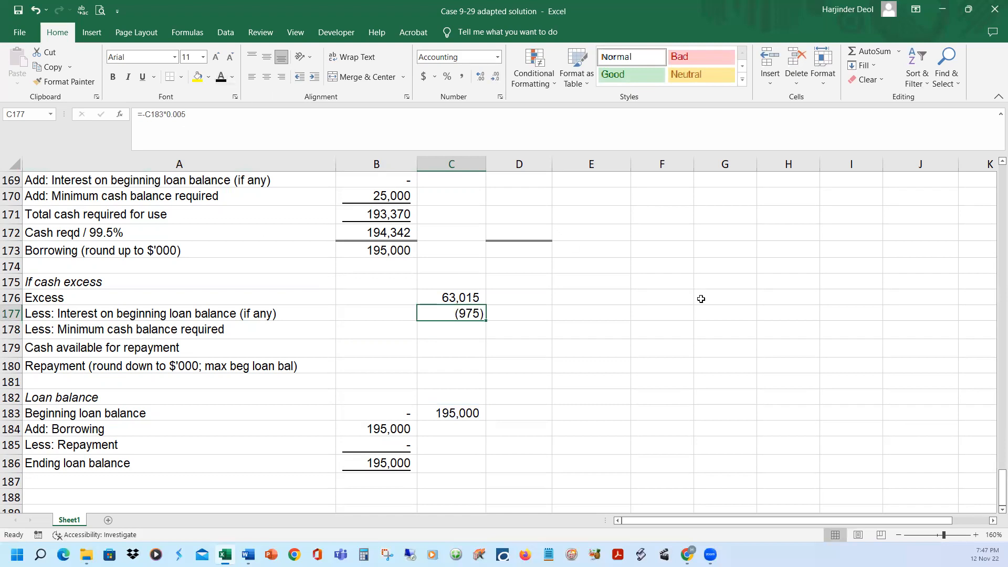
pyautogui.click(444, 301)
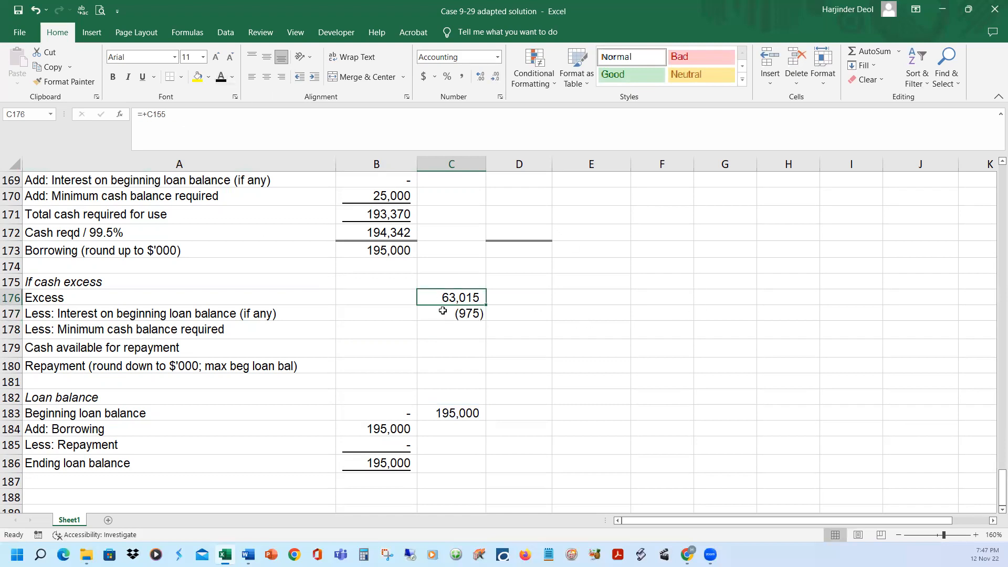
pyautogui.click(464, 314)
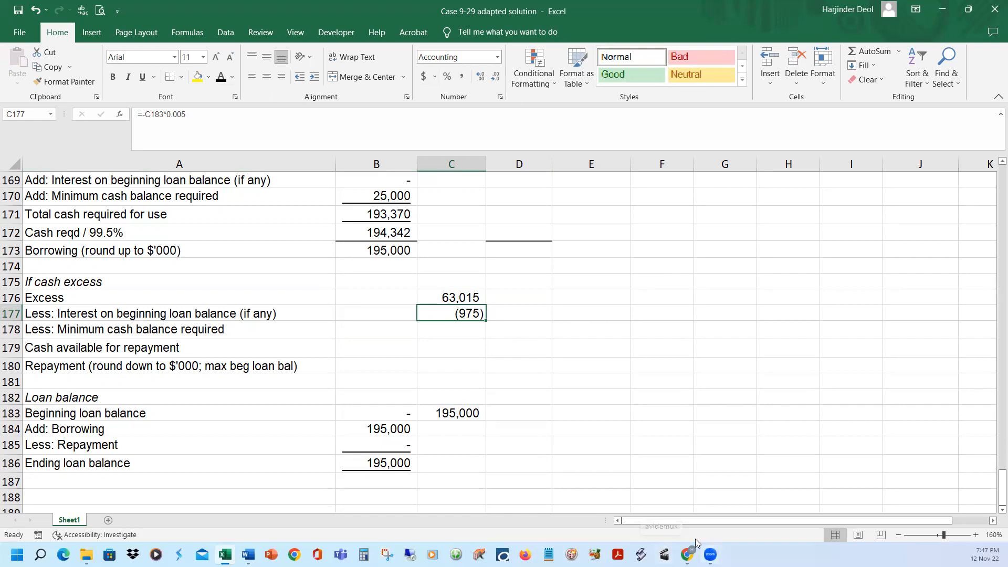
# Reveal February's minimum cash balance deduction of -25000 in C178 and cash available for repayment =SUM(C176:C178) in C179
pyautogui.click(440, 328)
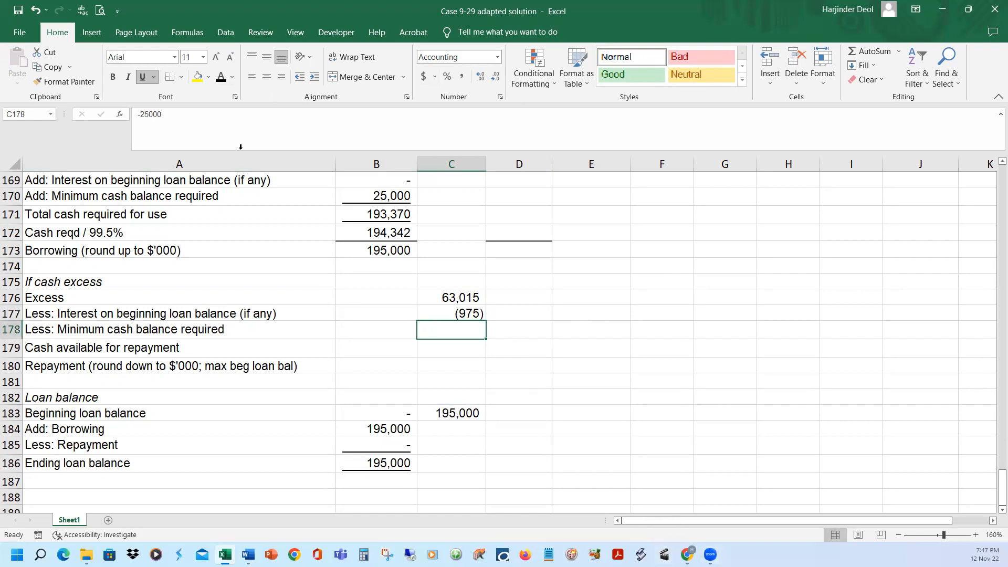
pyautogui.click(221, 77)
pyautogui.click(460, 315)
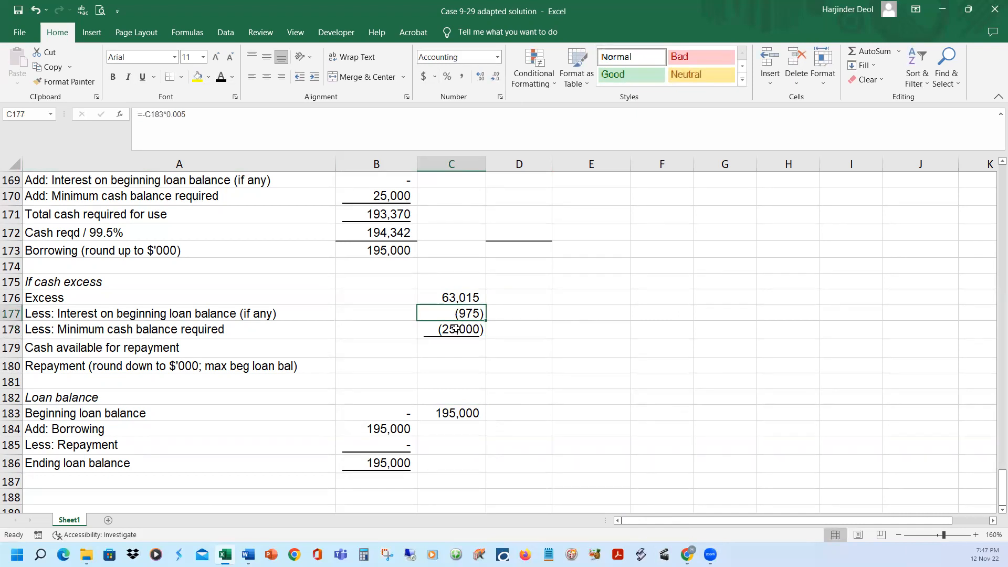
pyautogui.click(458, 330)
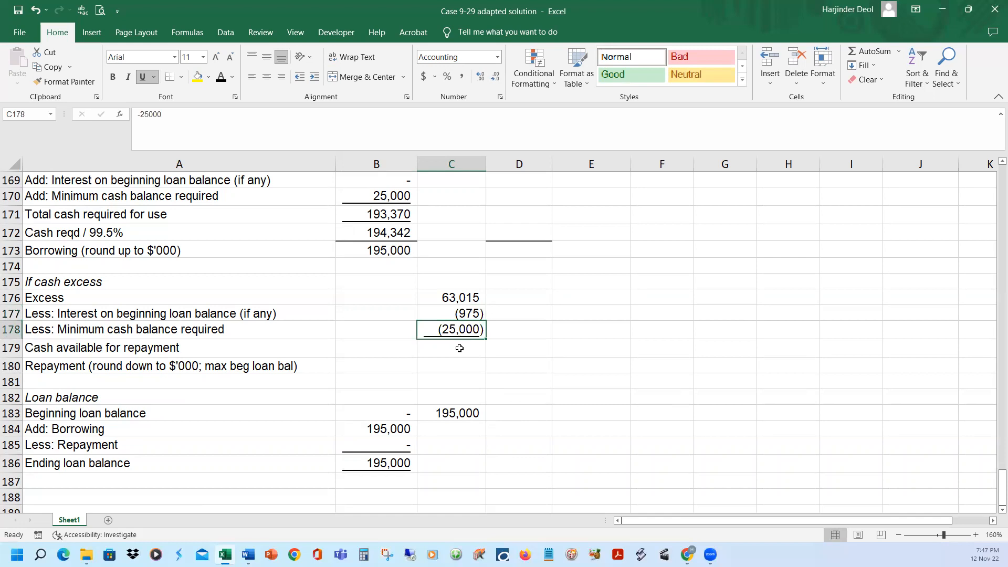
pyautogui.click(460, 347)
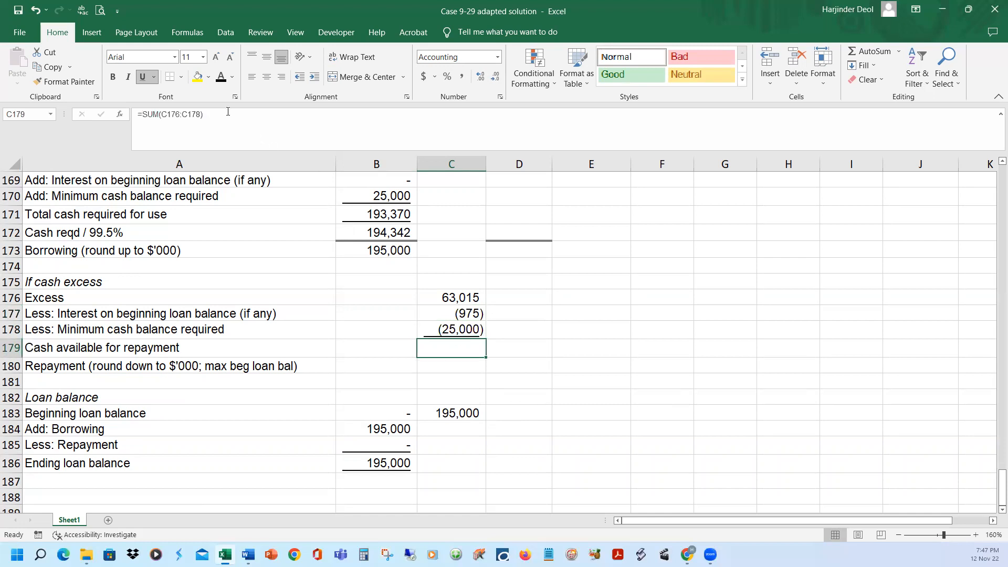
pyautogui.click(222, 79)
pyautogui.click(174, 352)
pyautogui.click(470, 353)
# Review the Word case's rule on borrowings and repayments in $1,000 multiples, and return to cash available for repayment in Excel
pyautogui.moveTo(248, 555)
pyautogui.click(338, 509)
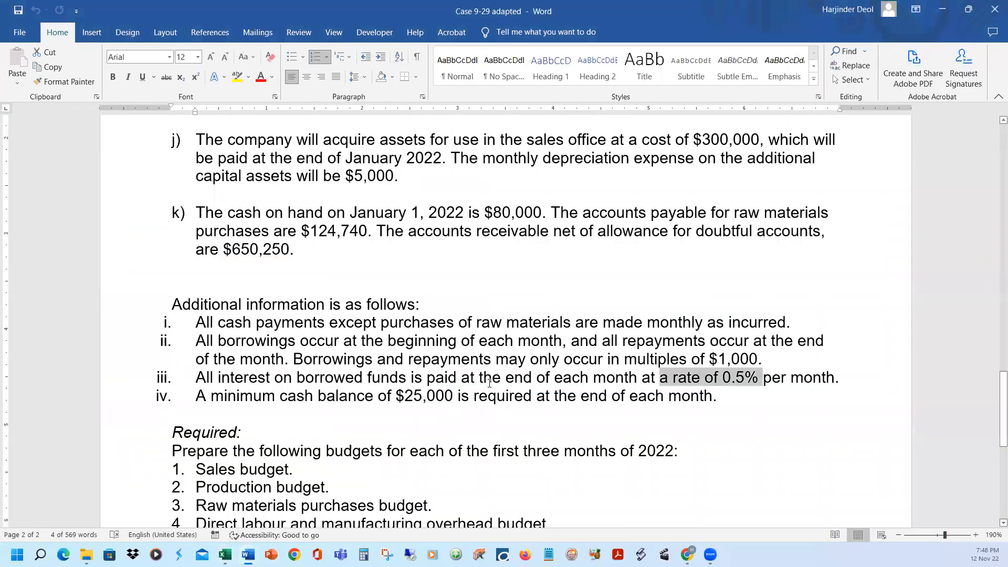
pyautogui.moveTo(708, 357); pyautogui.dragTo(777, 357)
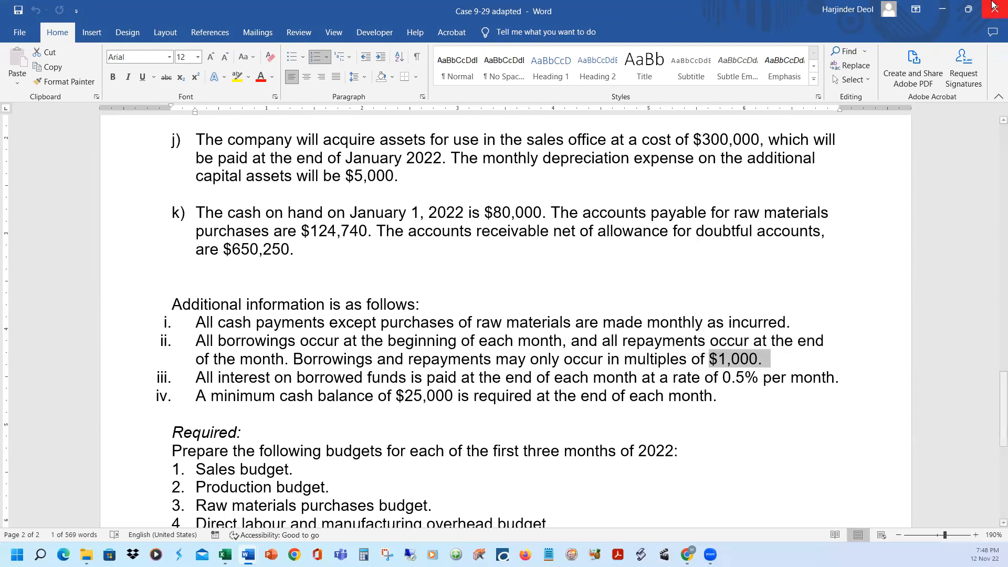
pyautogui.click(959, 9)
pyautogui.hotkey('alt', 'Tab')
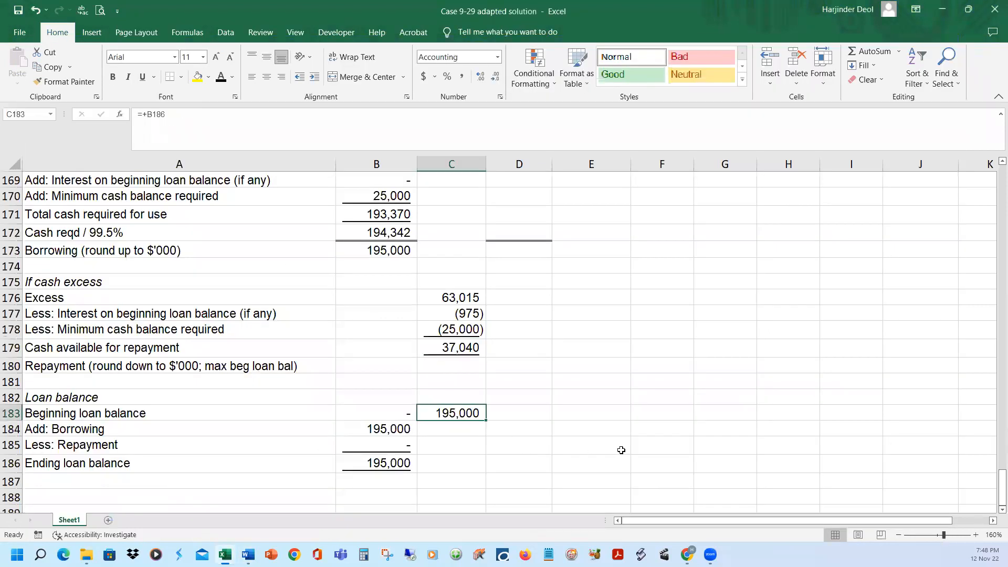
pyautogui.press('Up')
pyautogui.press('Up')
pyautogui.press('Up')
pyautogui.press('Up')
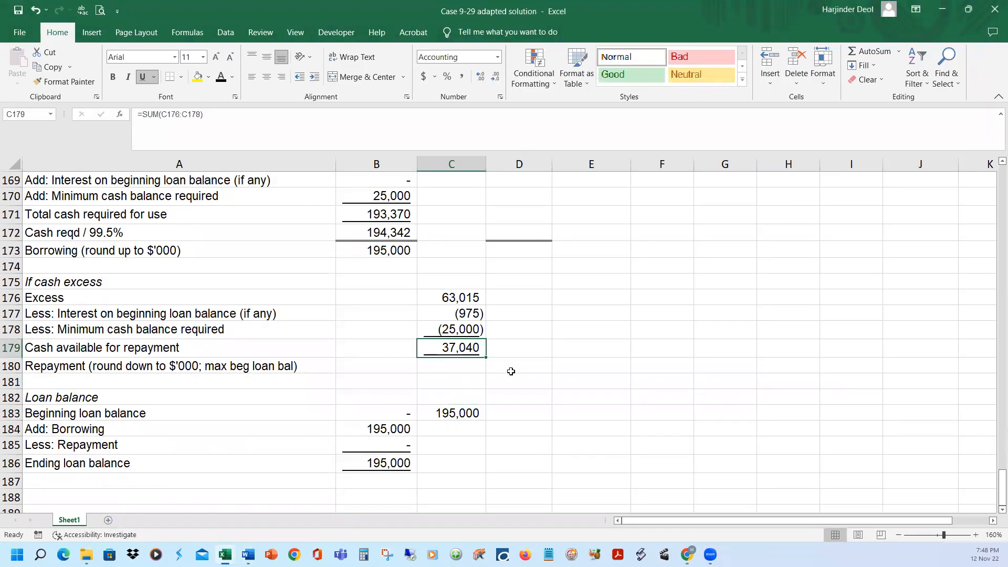
# Compare February's beginning loan with the cash available, and show the repayment in C180 as =+ROUNDDOWN(C179/1000,0)*1000
pyautogui.click(451, 415)
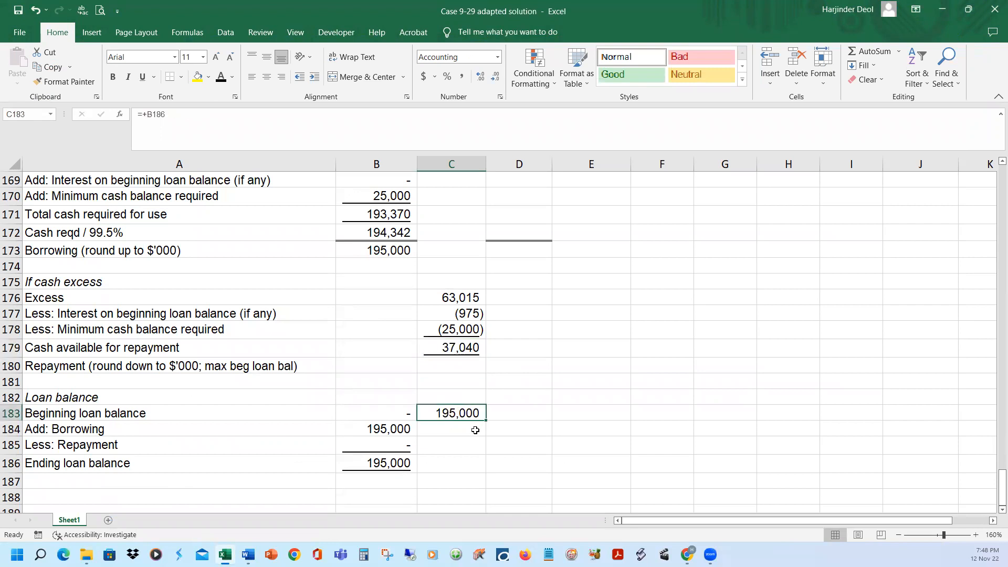
pyautogui.click(474, 344)
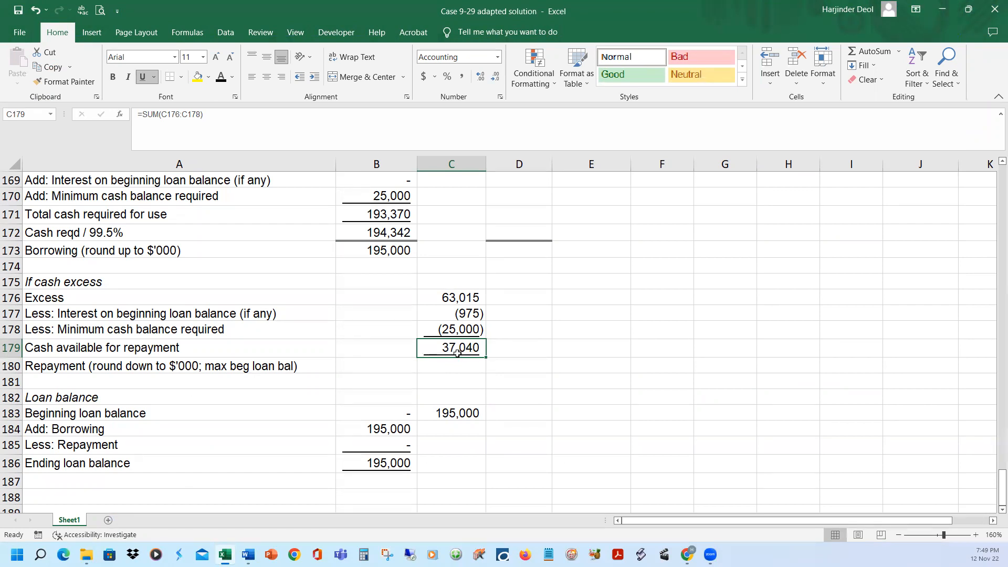
pyautogui.click(452, 364)
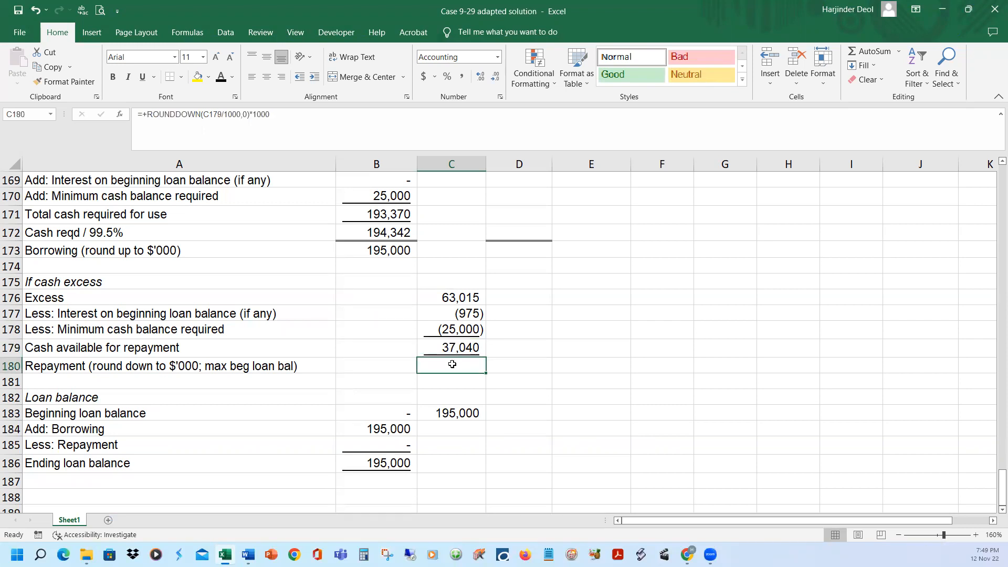
pyautogui.click(221, 77)
# Show February's borrowing =+C173 and the repayment in C184:C185, with the ending loan balance =+SUM(C183:C185) in C186
pyautogui.click(461, 444)
pyautogui.moveTo(459, 428); pyautogui.dragTo(458, 445)
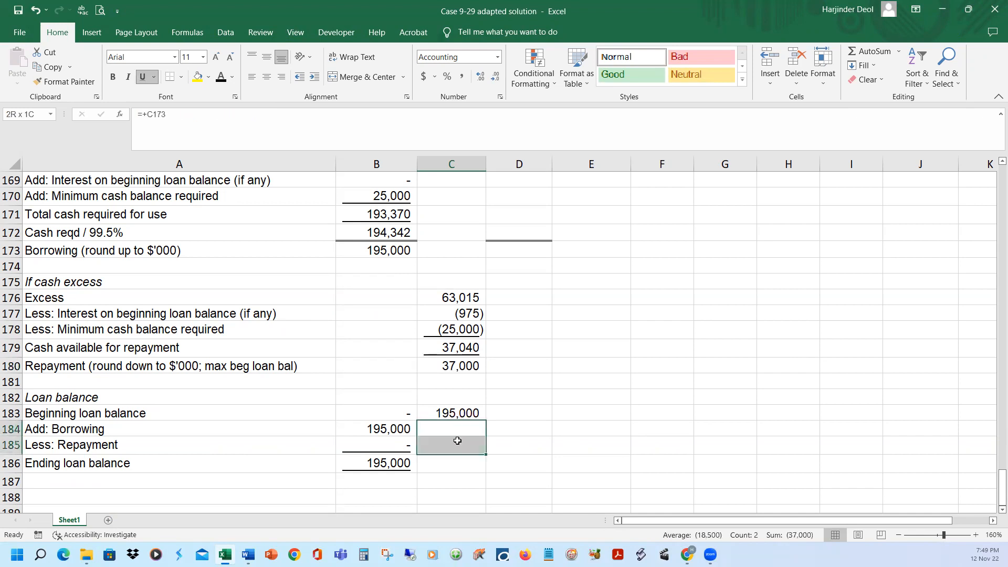
pyautogui.write('- (37,000)')
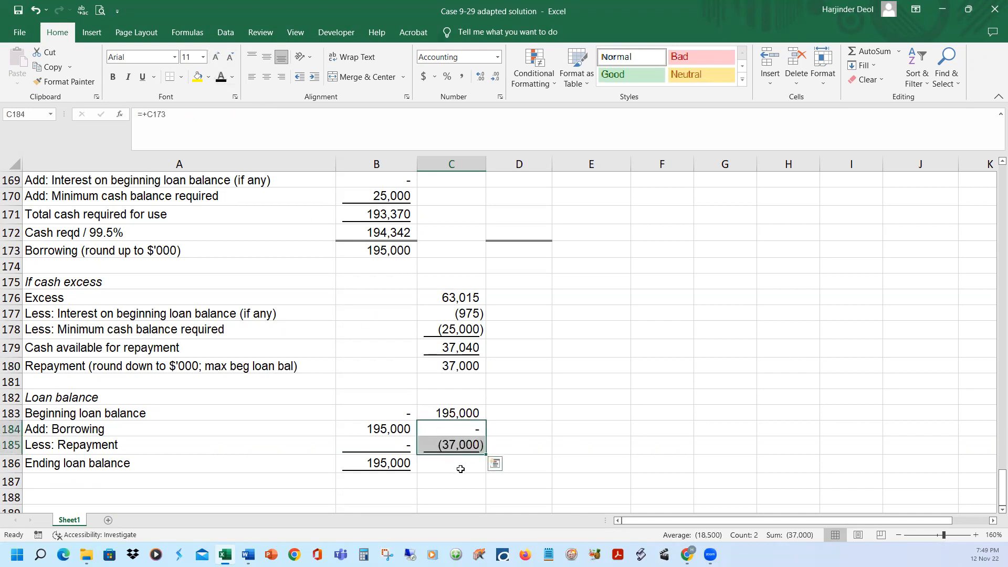
pyautogui.click(459, 466)
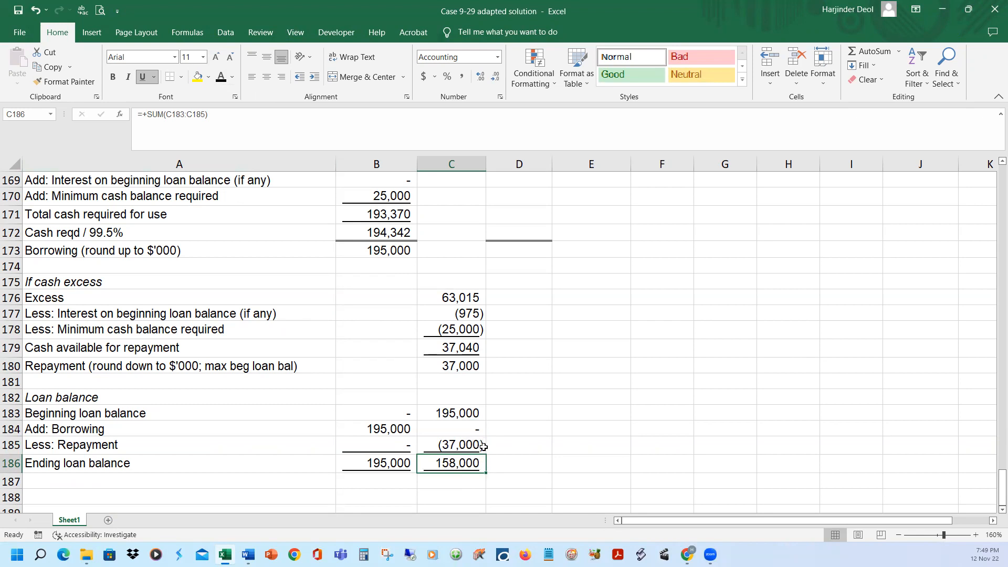
# Reveal February's cash budget financing lines: borrowings =+C173 in C158, repayments =-C180 in C159 and interest =-C183*0.005-C158*0.005 in C160
pyautogui.scroll(6, 483, 446)
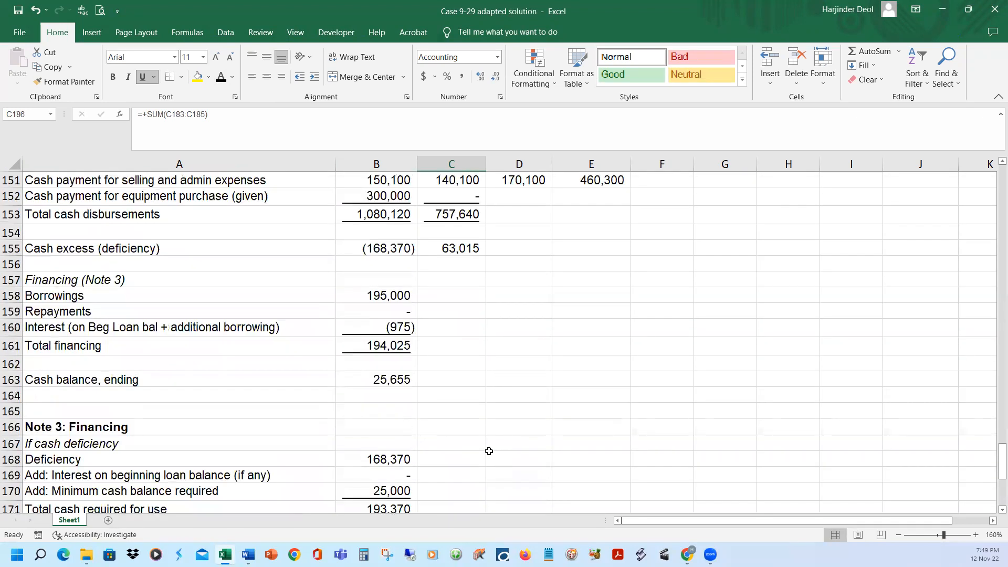
pyautogui.scroll(1, 489, 451)
pyautogui.click(444, 343)
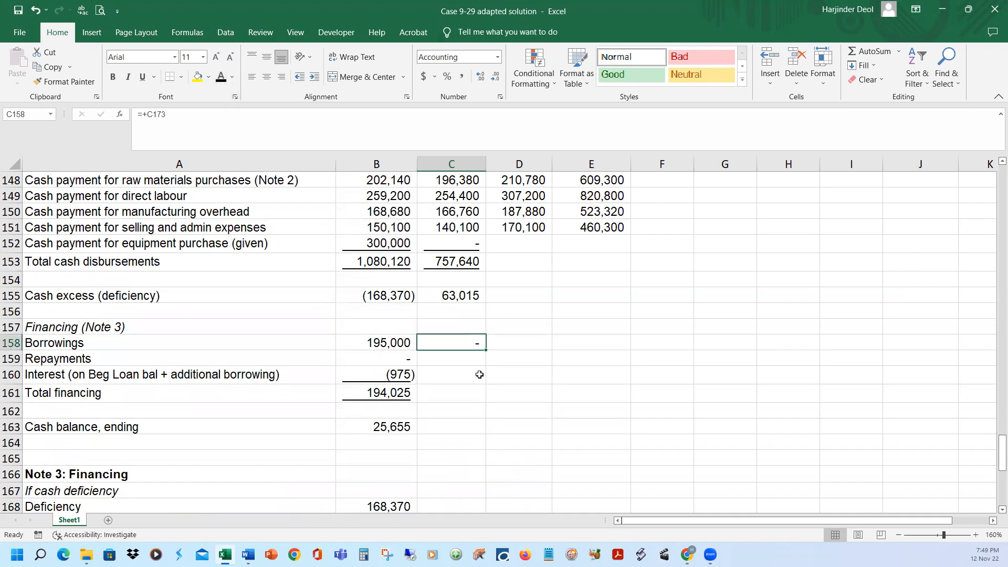
pyautogui.click(470, 361)
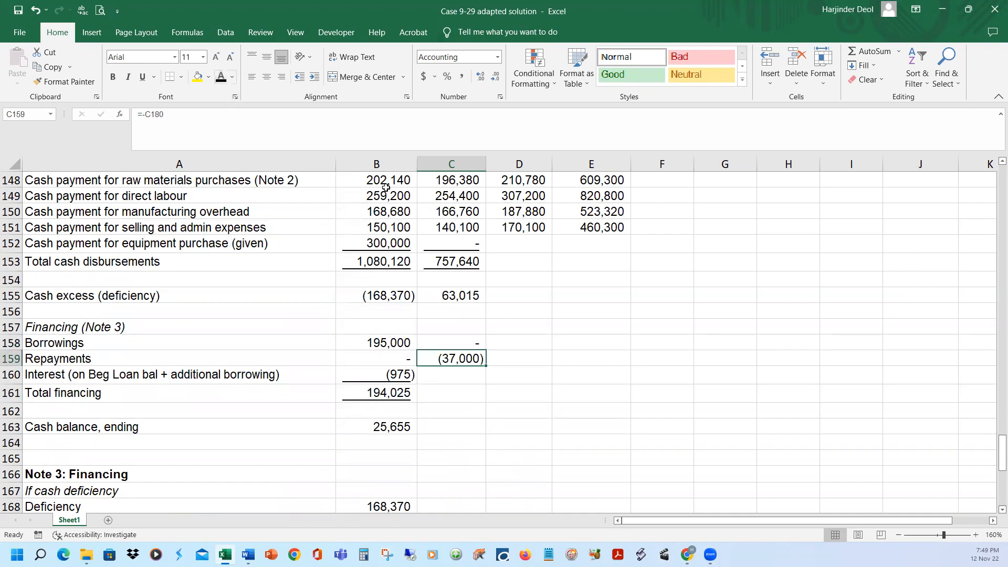
pyautogui.click(464, 374)
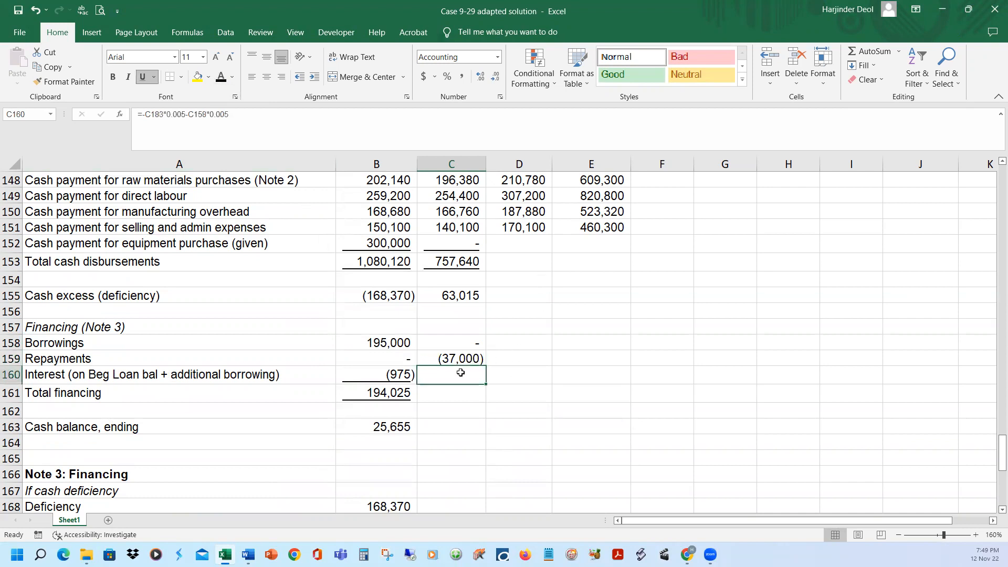
pyautogui.click(216, 79)
# Show February's total financing in C161 as =SUM(C158:C160) in black font and check the formula's range
pyautogui.click(476, 394)
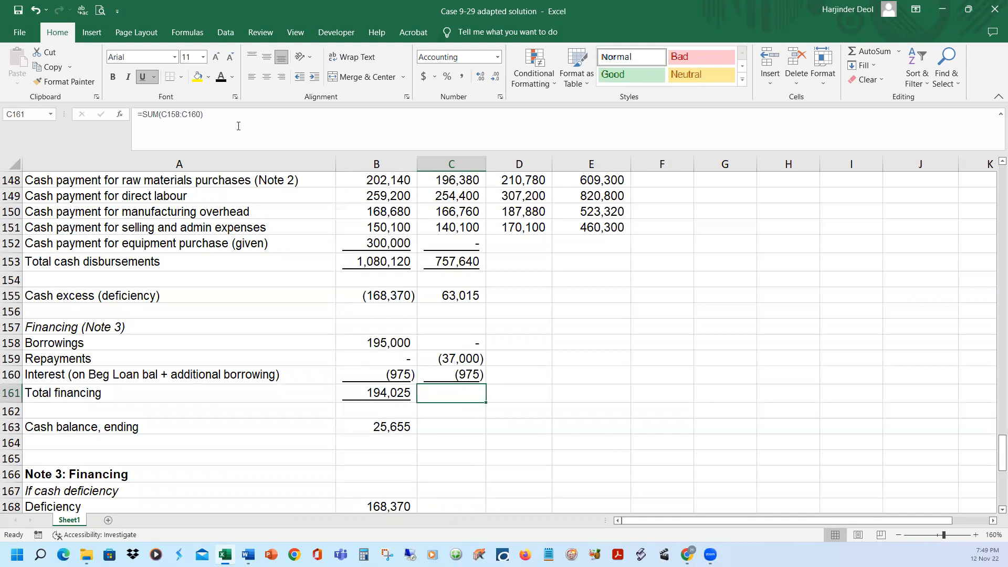
pyautogui.click(218, 78)
pyautogui.click(227, 120)
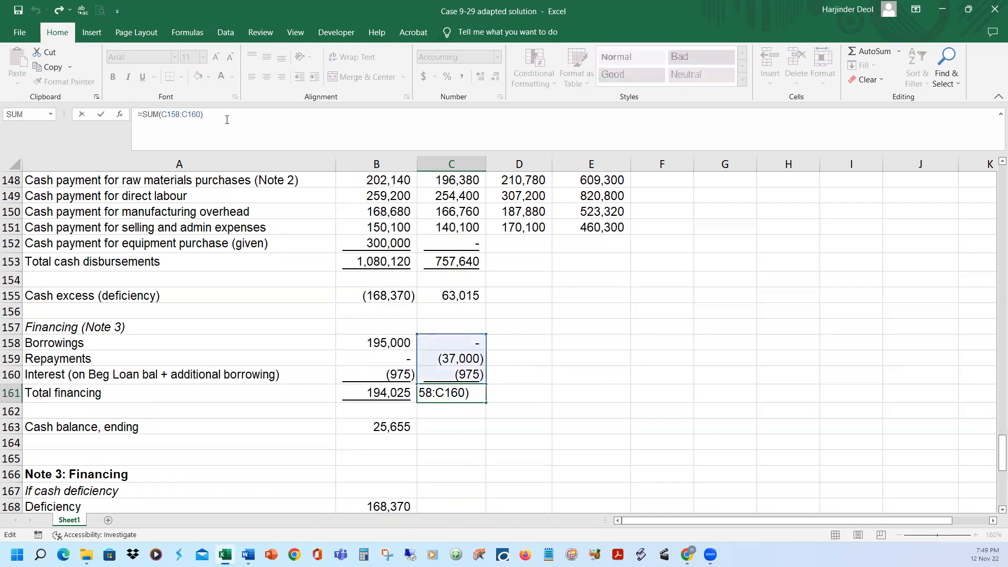
pyautogui.press('Return')
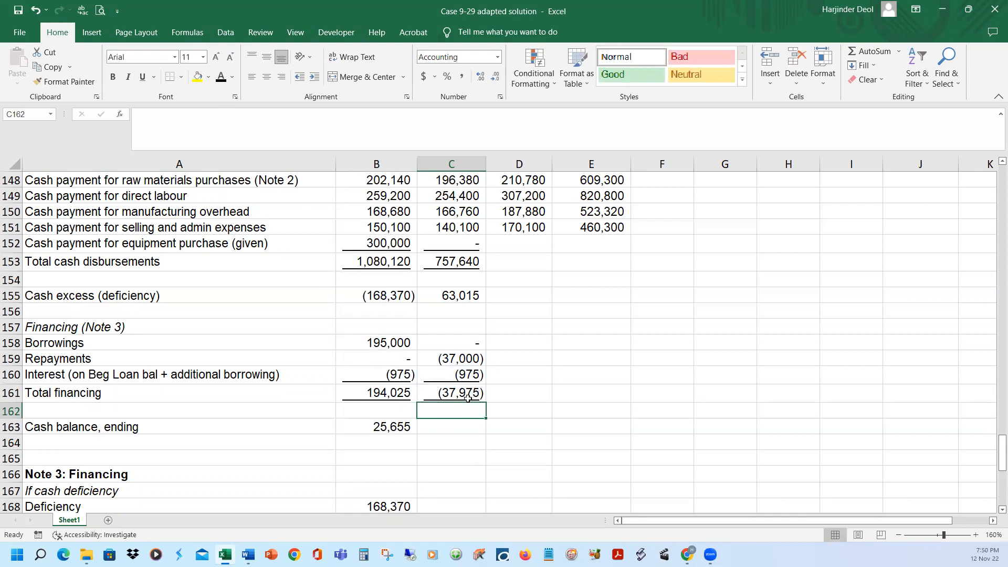
# Show February's ending cash balance in C163 as =+C155+C161 in black font
pyautogui.click(44, 426)
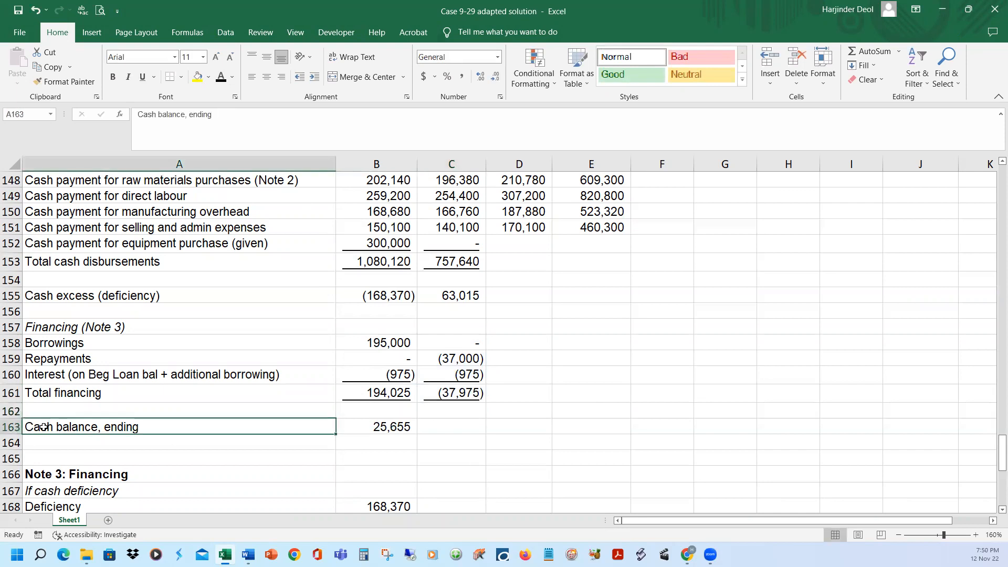
pyautogui.click(450, 428)
pyautogui.click(310, 126)
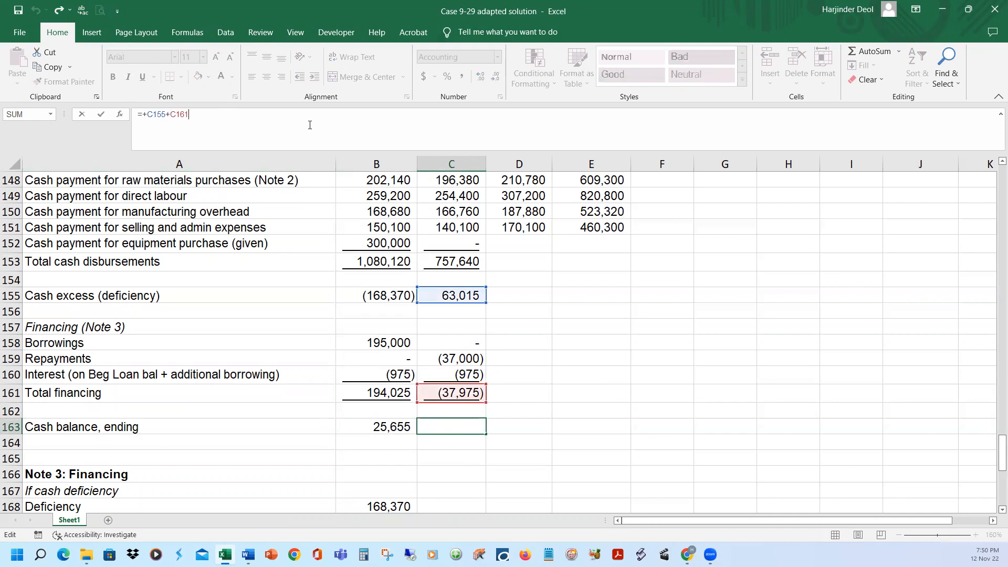
pyautogui.press('Escape')
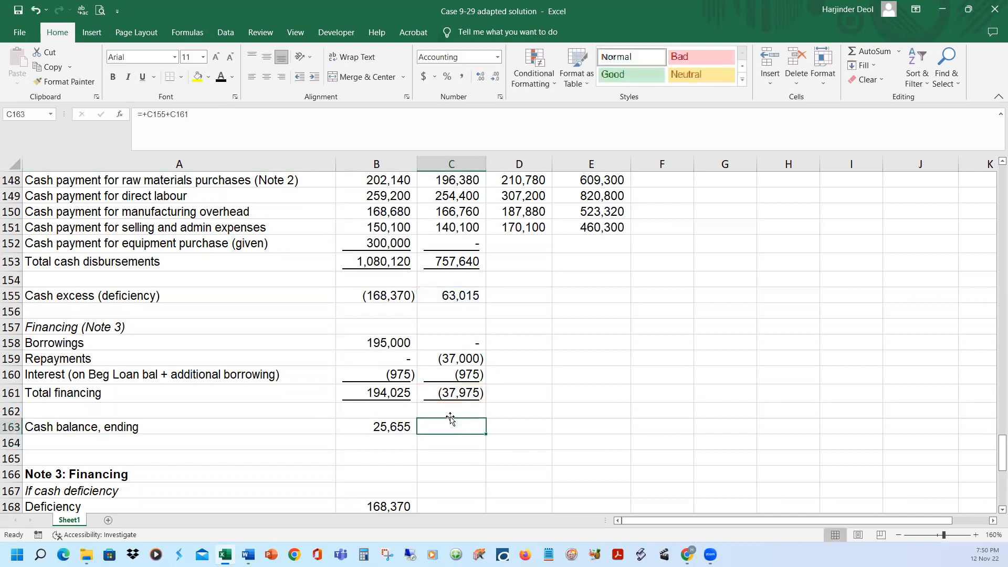
pyautogui.click(230, 78)
# Show March's beginning cash balance =+C163 in D143 and total cash available for use =+D143+D144 in D145
pyautogui.scroll(3, 690, 355)
pyautogui.click(517, 245)
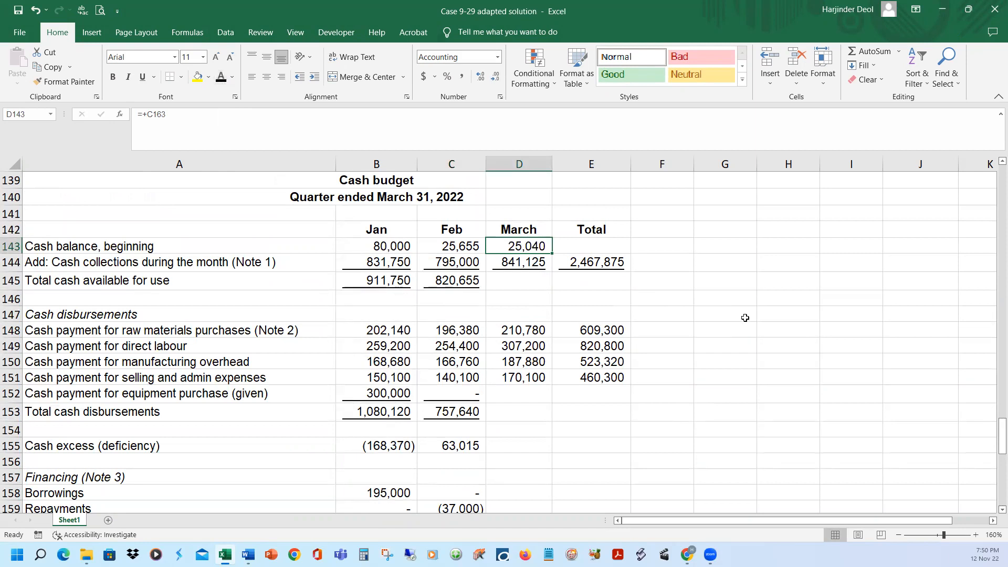
pyautogui.click(535, 281)
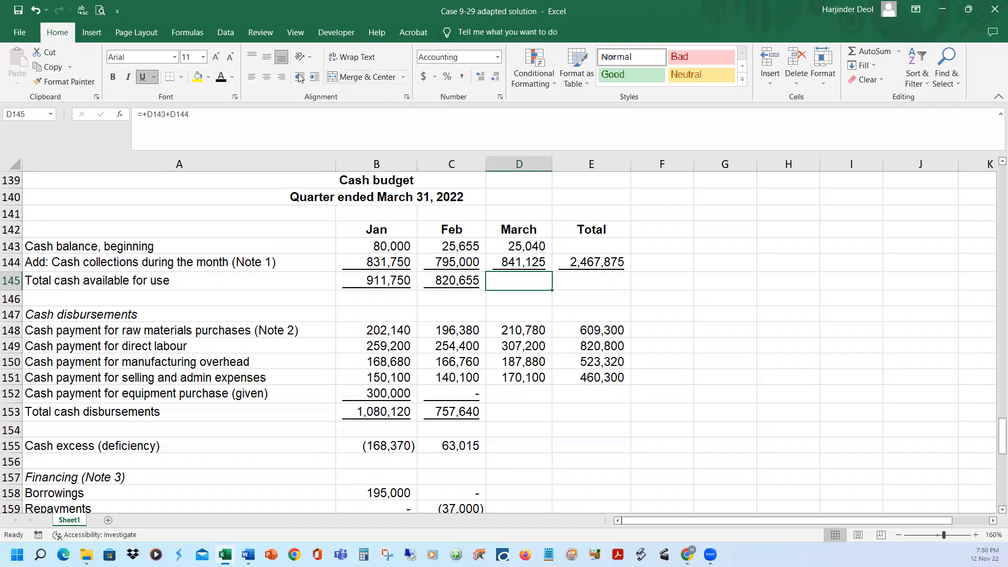
pyautogui.click(221, 77)
# Reveal March's equipment payment of 0 and total disbursements in D152:D153, and the cash excess (deficiency) =+D145-D153 in D155
pyautogui.moveTo(523, 395); pyautogui.dragTo(523, 413)
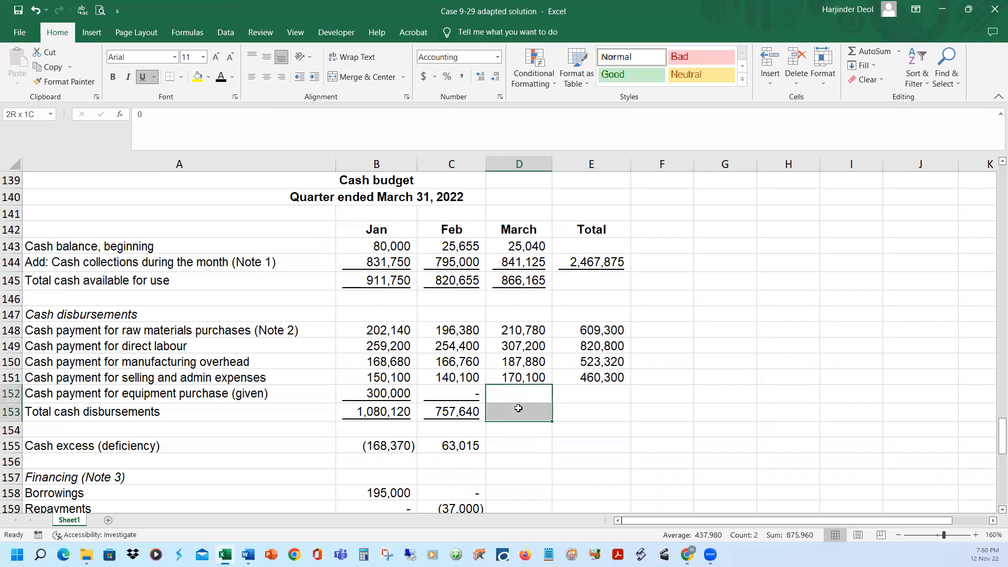
pyautogui.click(221, 76)
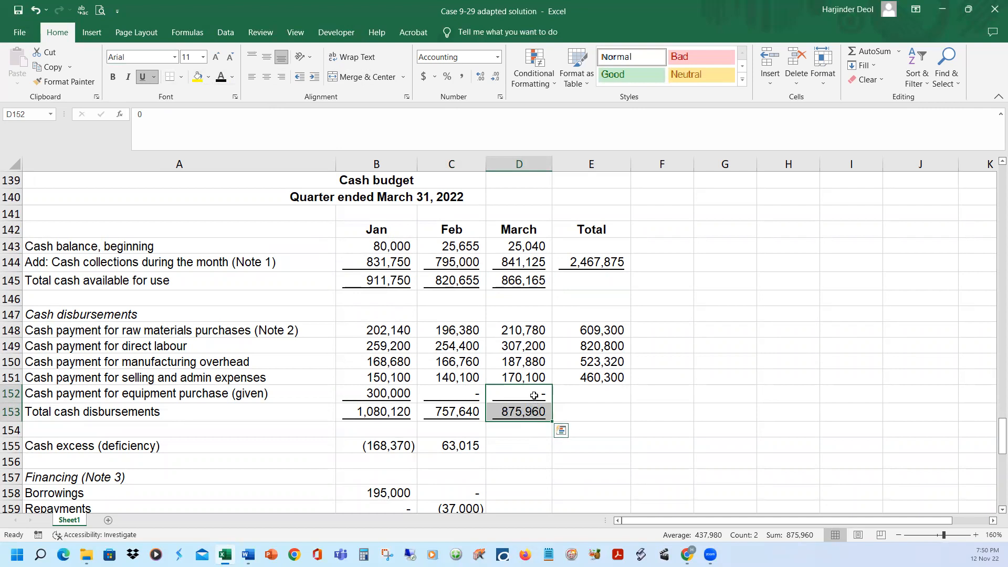
pyautogui.click(524, 276)
pyautogui.click(509, 412)
pyautogui.click(502, 447)
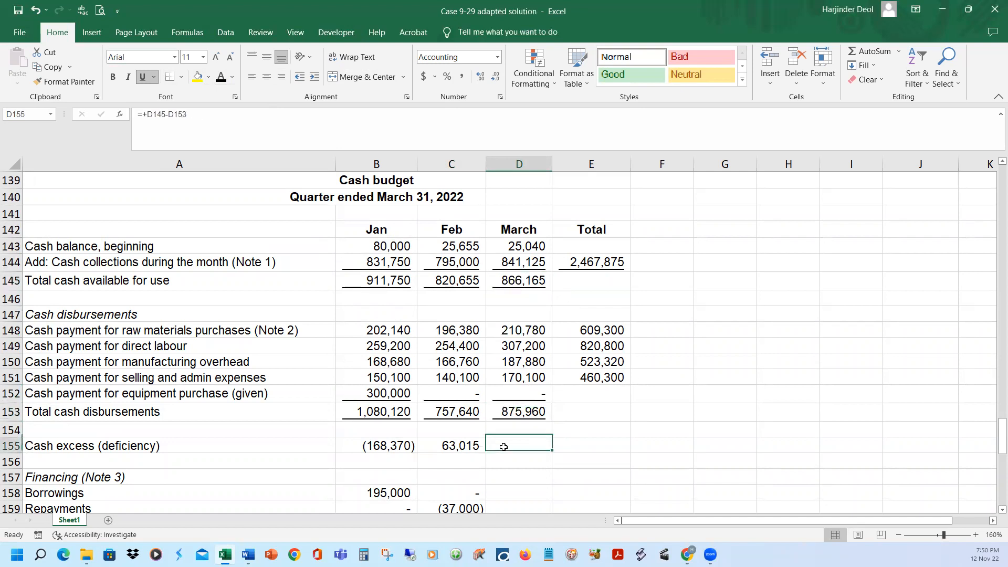
pyautogui.click(221, 77)
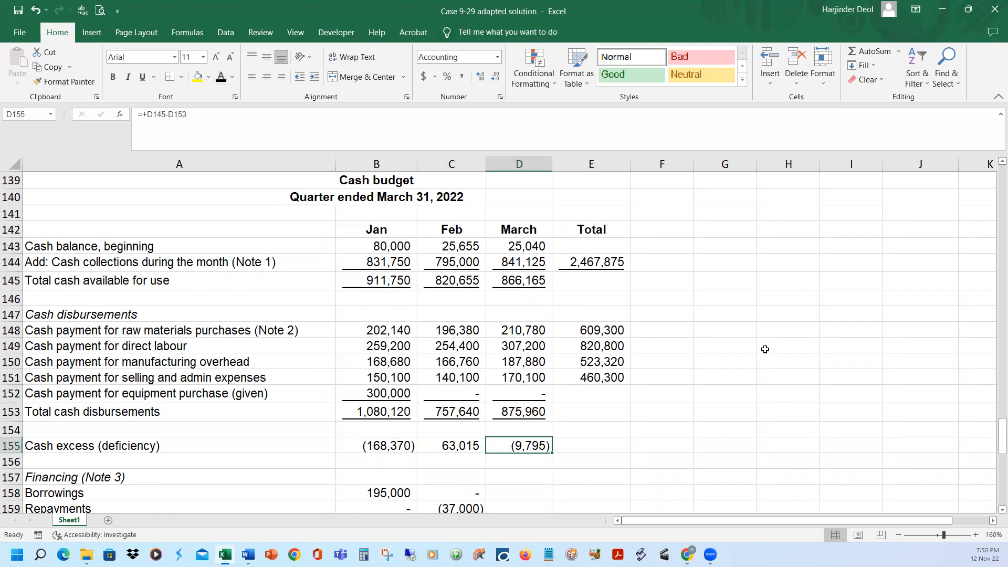
# Show March's cash deficiency in D168 as =-D155 in black font and compare it with the cash budget's deficiency line
pyautogui.scroll(-2, 757, 355)
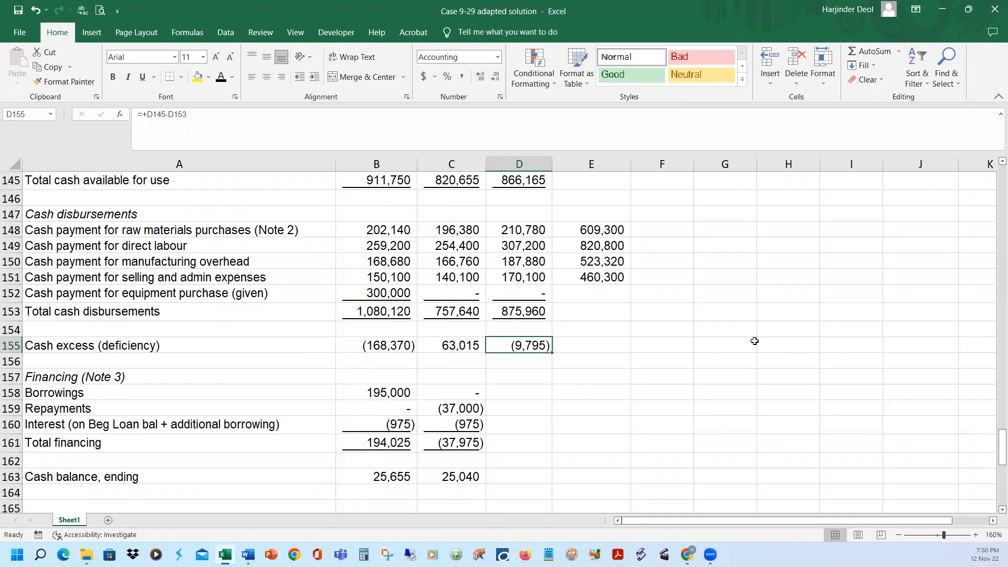
pyautogui.scroll(-5, 632, 356)
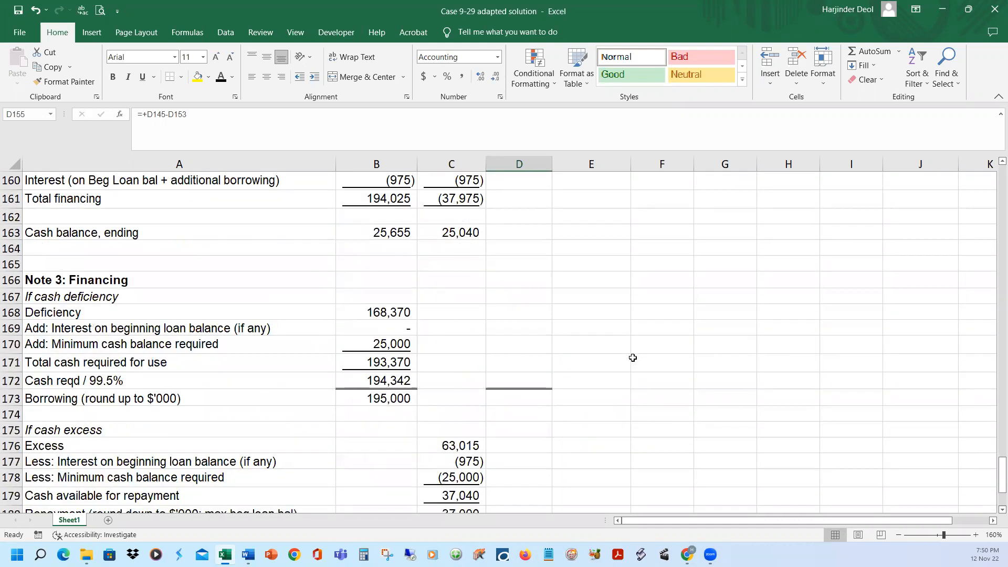
pyautogui.click(518, 313)
pyautogui.click(220, 77)
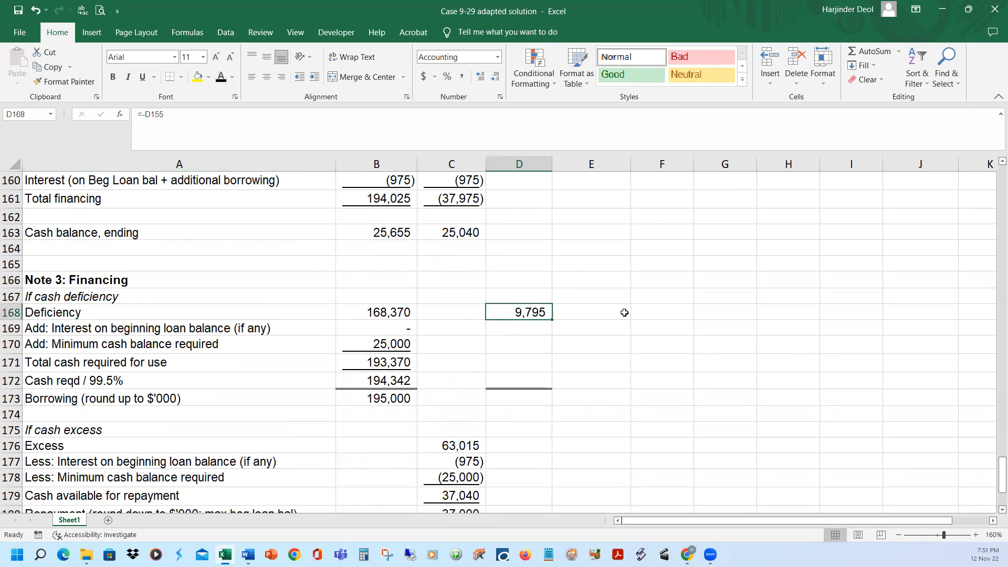
pyautogui.scroll(3, 598, 305)
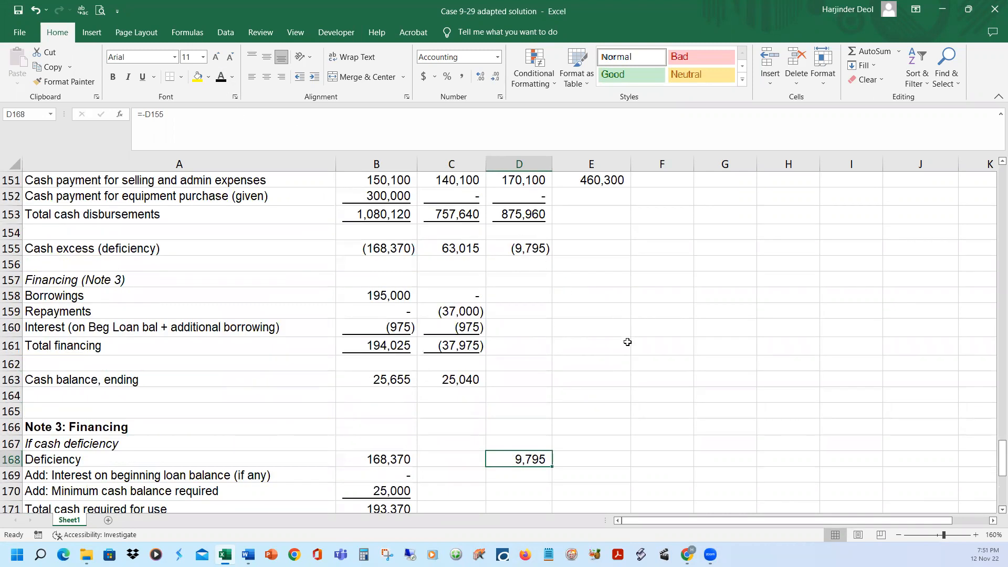
pyautogui.scroll(-3, 625, 344)
pyautogui.scroll(3, 623, 343)
pyautogui.scroll(-4, 623, 343)
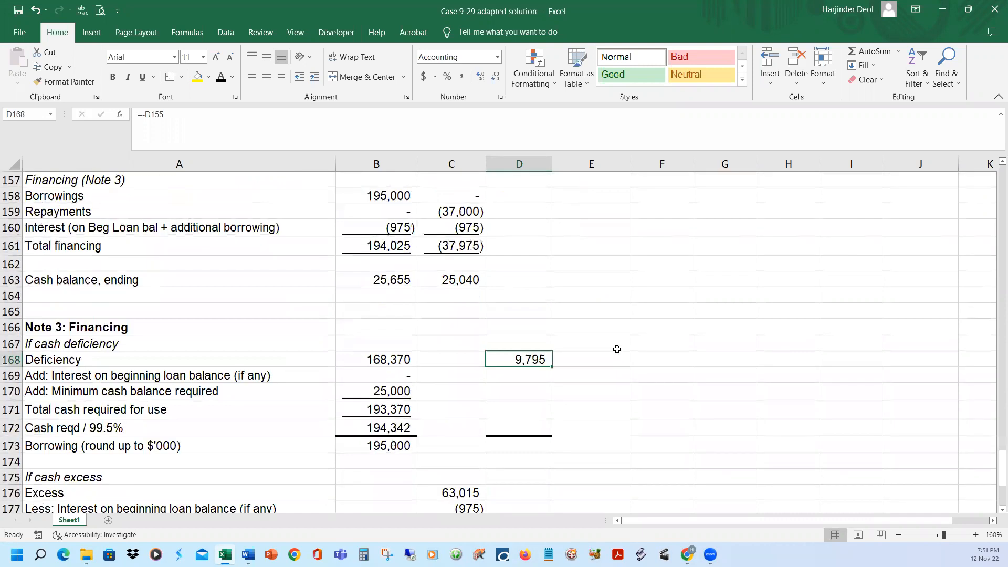
pyautogui.scroll(3, 608, 326)
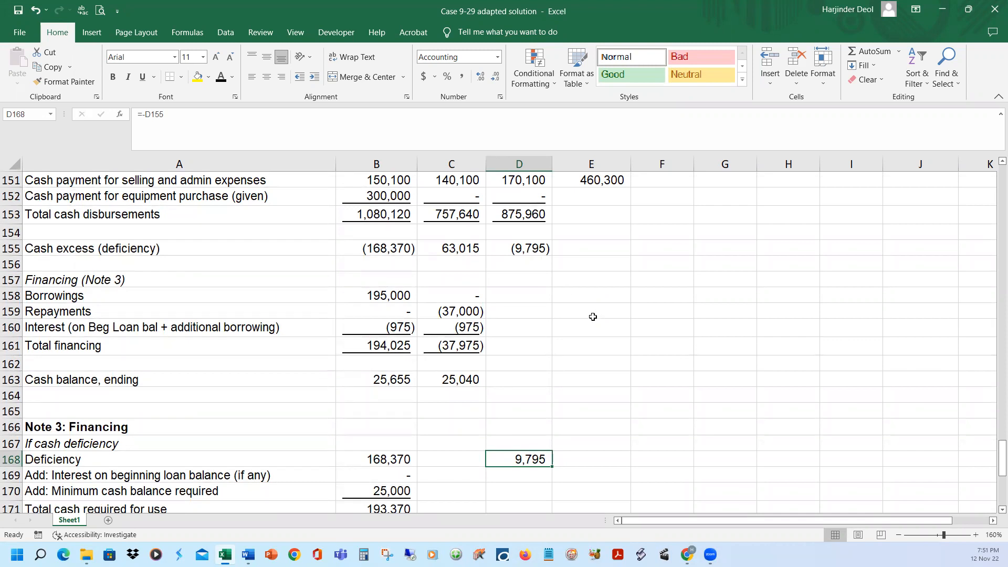
# Check the formula of February's ending loan balance in C186
pyautogui.scroll(-4, 593, 317)
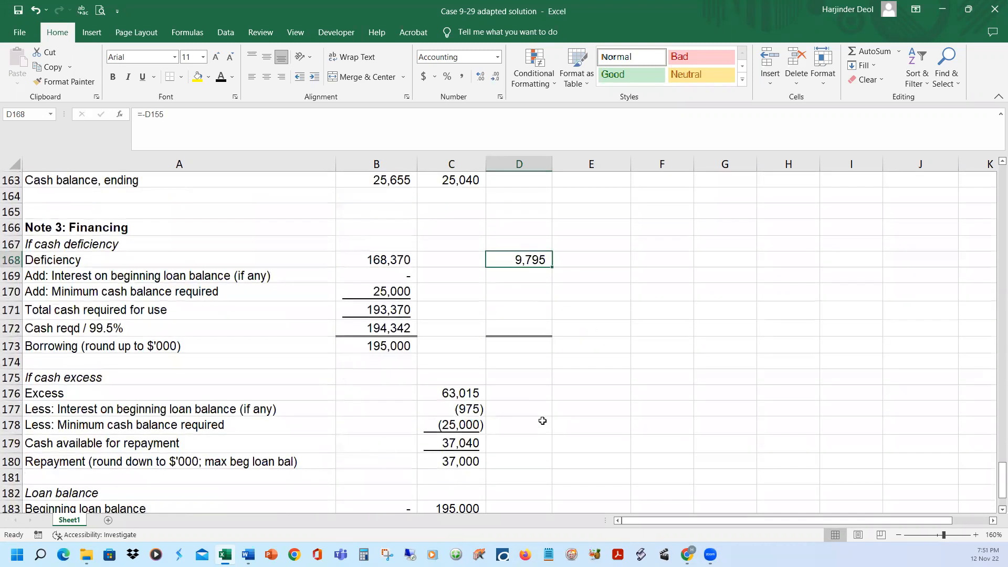
pyautogui.scroll(-2, 543, 421)
pyautogui.click(457, 463)
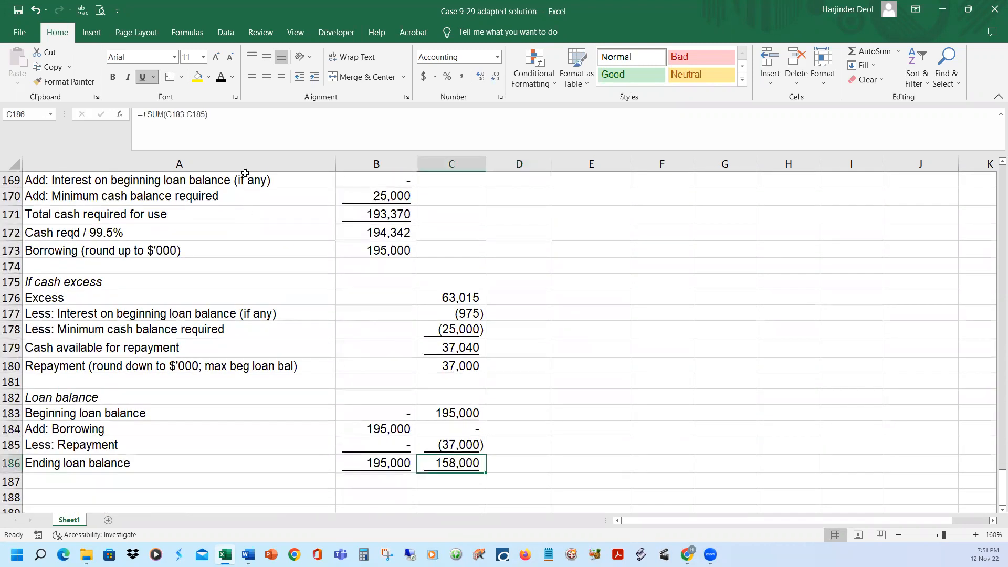
pyautogui.click(256, 117)
pyautogui.press('Return')
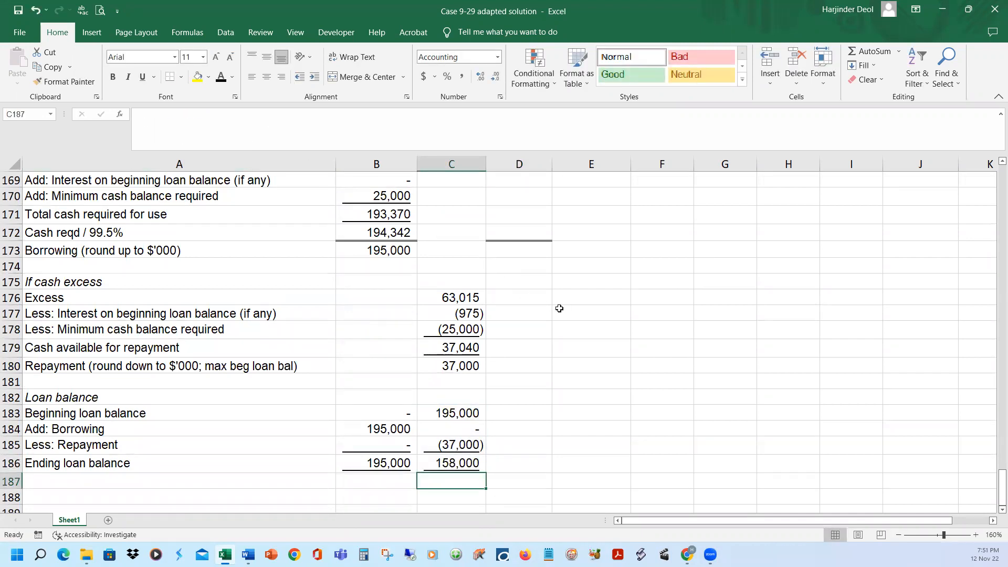
# Show March's interest on the beginning loan balance in D169 as =+D183*0.005 and the beginning loan balance in D183 as =+C186, in black font
pyautogui.scroll(2, 559, 308)
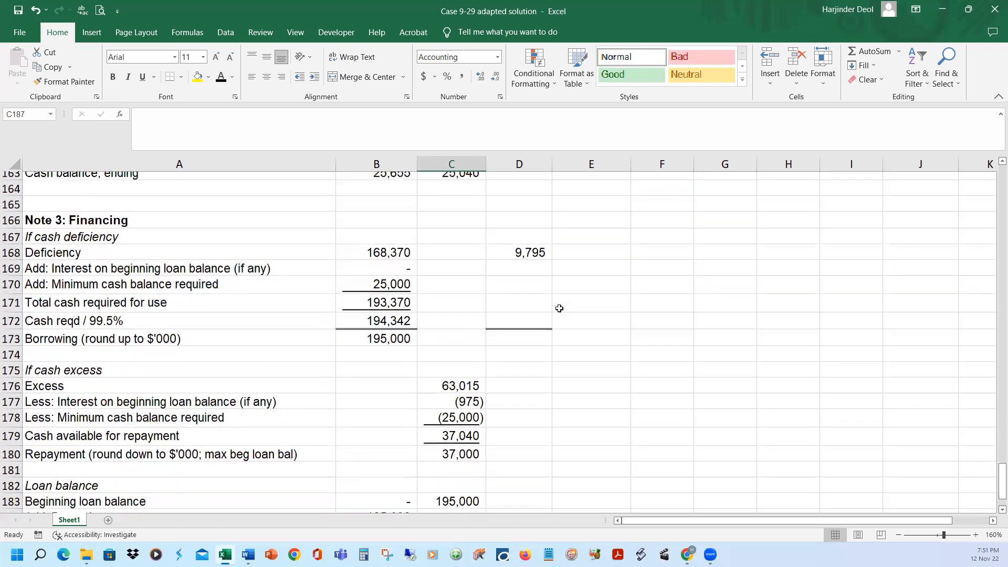
pyautogui.click(535, 274)
pyautogui.click(220, 79)
pyautogui.click(255, 114)
pyautogui.scroll(-3, 573, 401)
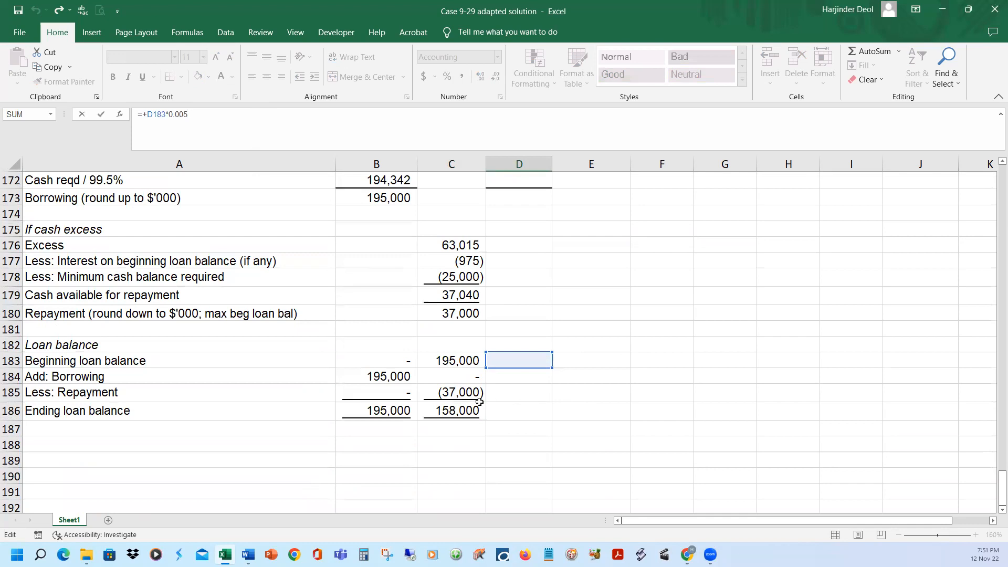
pyautogui.press('Return')
pyautogui.click(519, 397)
pyautogui.click(220, 78)
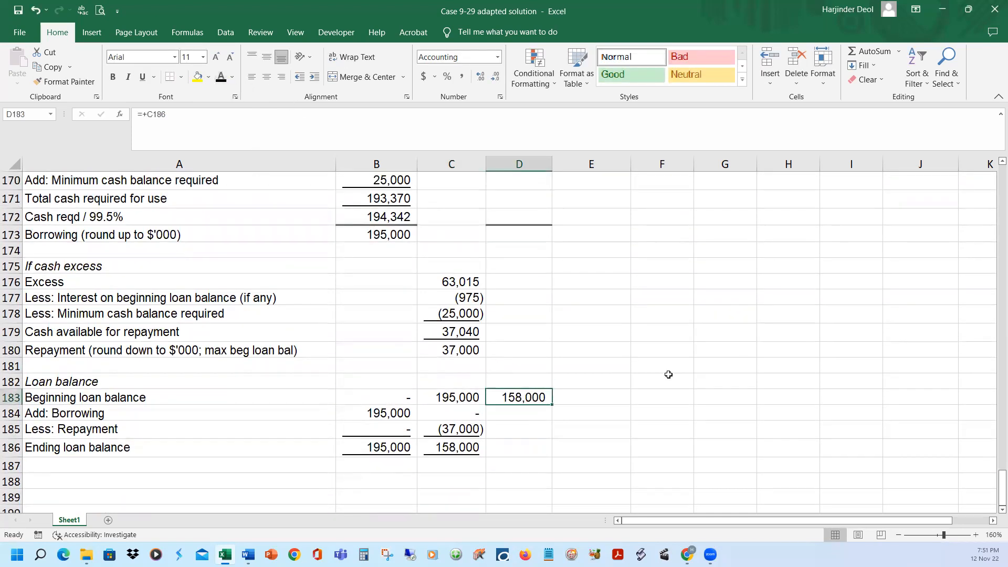
# Show March's minimum cash balance of 25,000 in D170 and total cash required in D171 as =SUM(D168:D170), in black font
pyautogui.scroll(2, 591, 318)
pyautogui.click(529, 261)
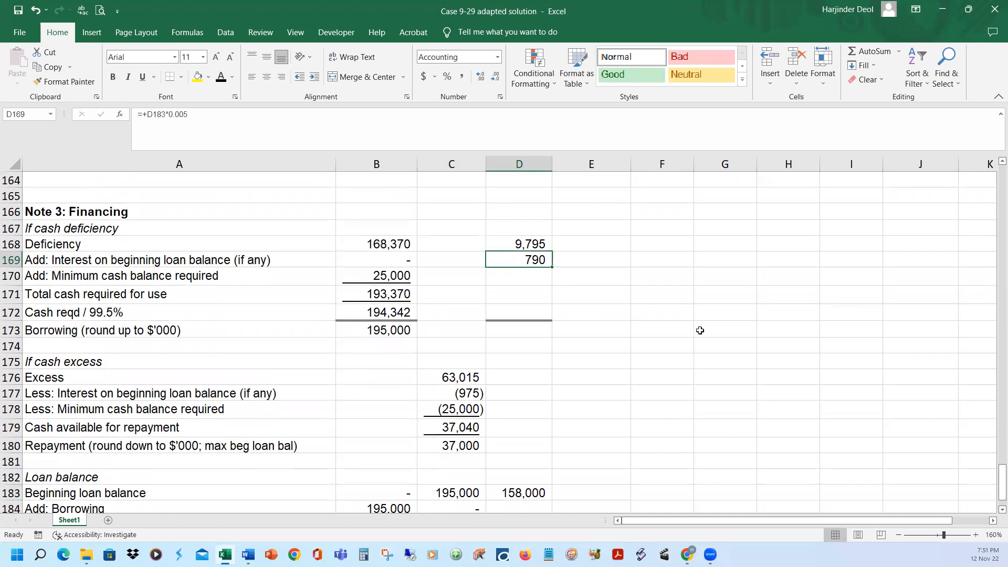
pyautogui.click(548, 276)
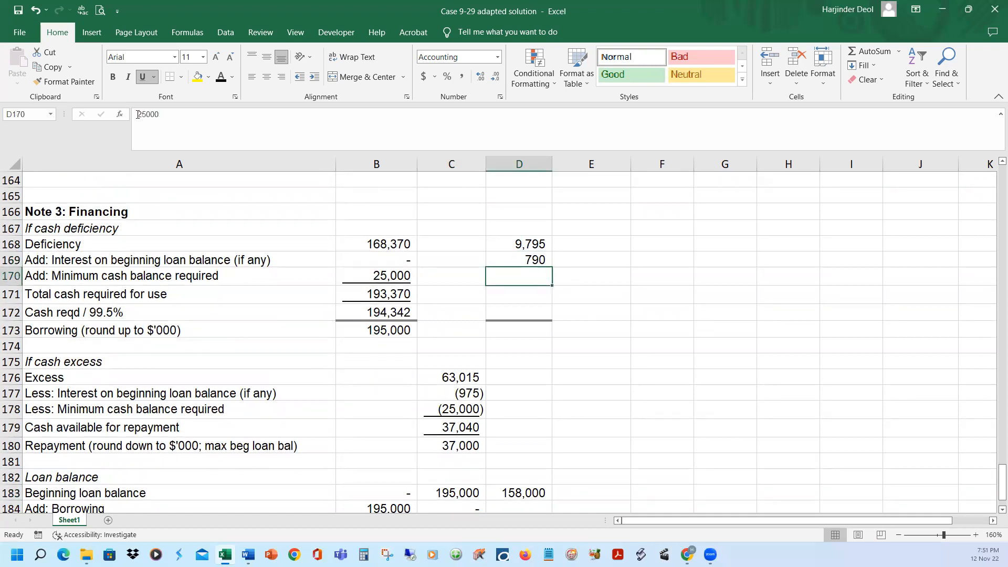
pyautogui.click(221, 79)
pyautogui.click(542, 295)
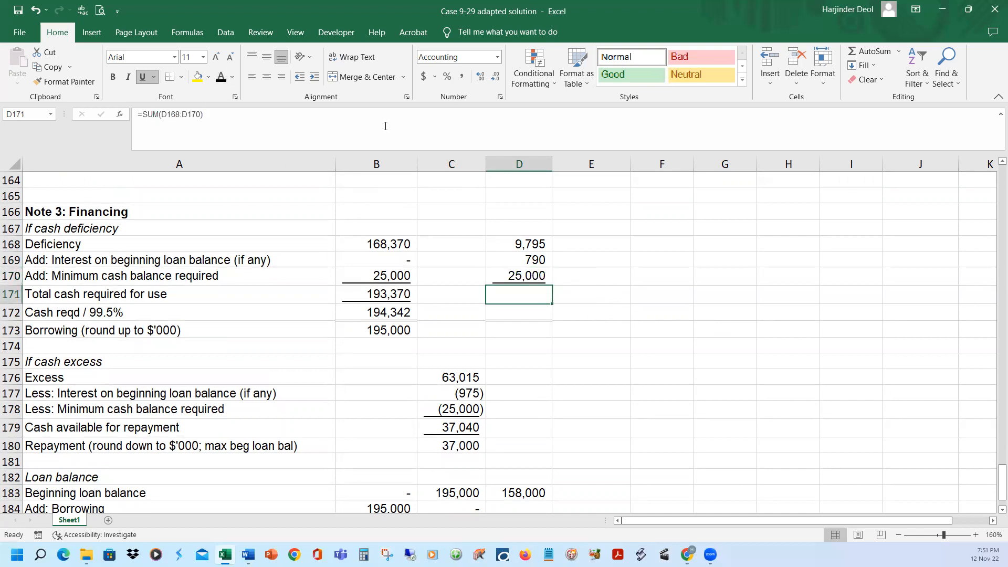
pyautogui.click(386, 126)
pyautogui.press('Escape')
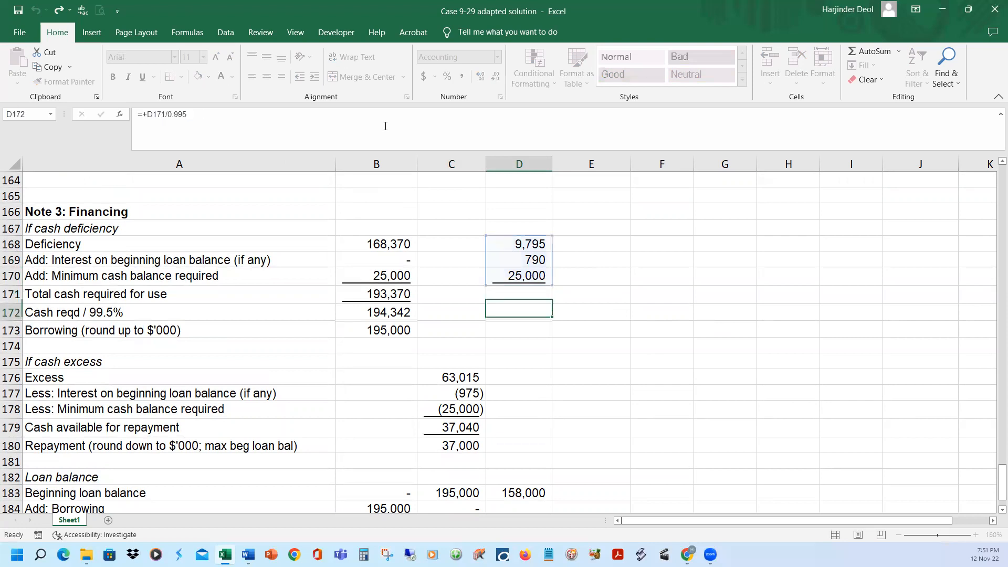
pyautogui.click(220, 77)
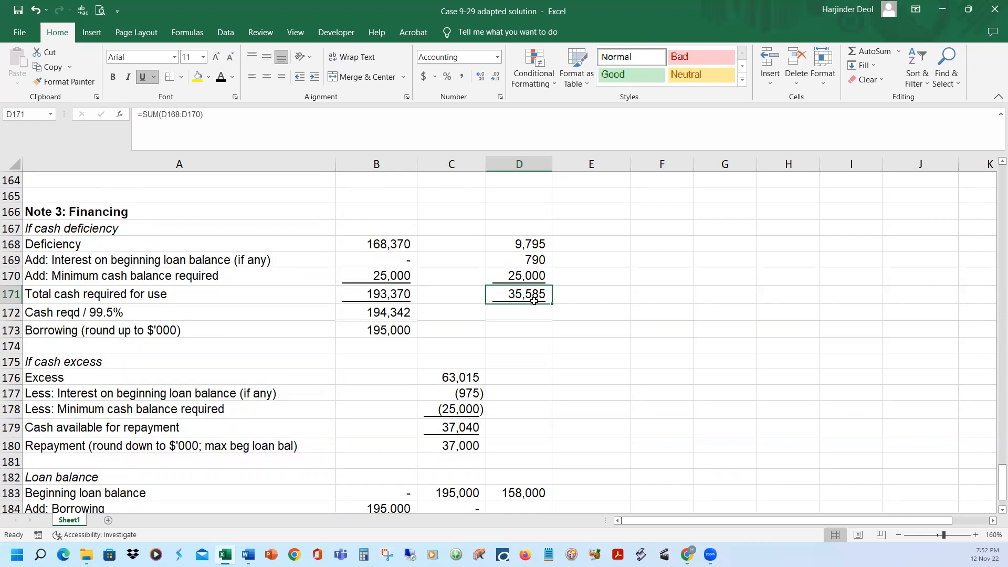
# Show March's cash required divided by 99.5% in D172 as =+D171/0.995 in black font and check its formula
pyautogui.click(523, 314)
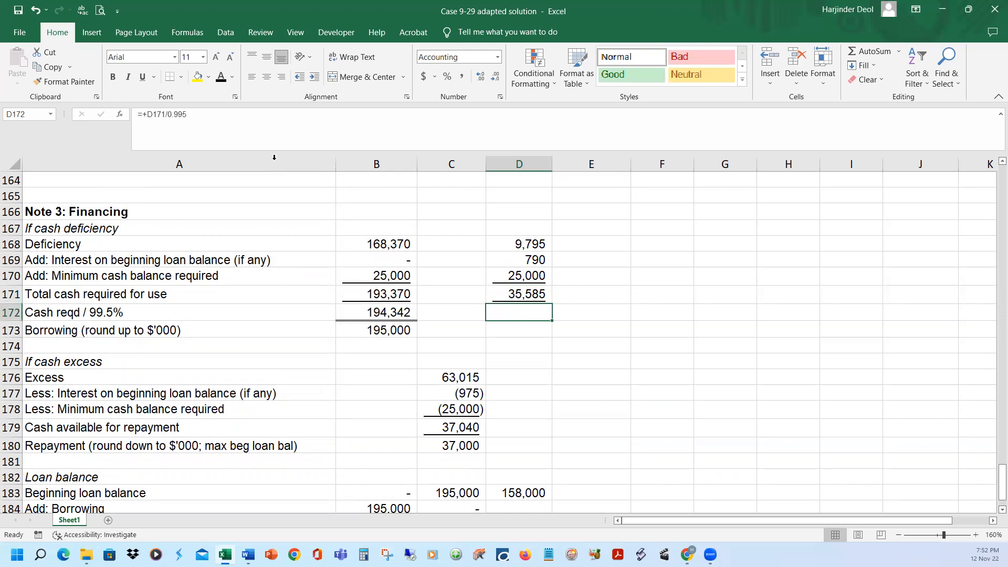
pyautogui.click(273, 113)
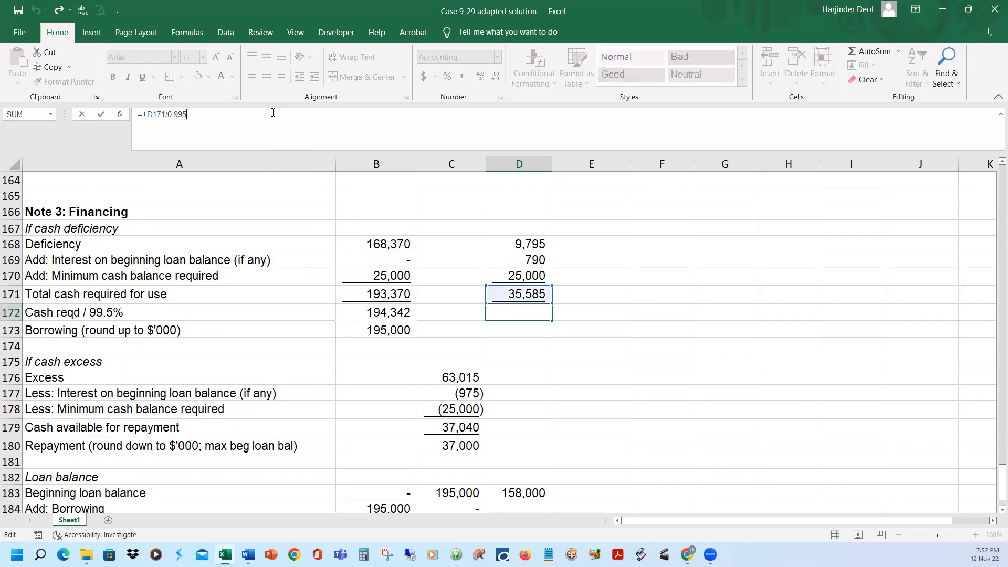
pyautogui.press('Return')
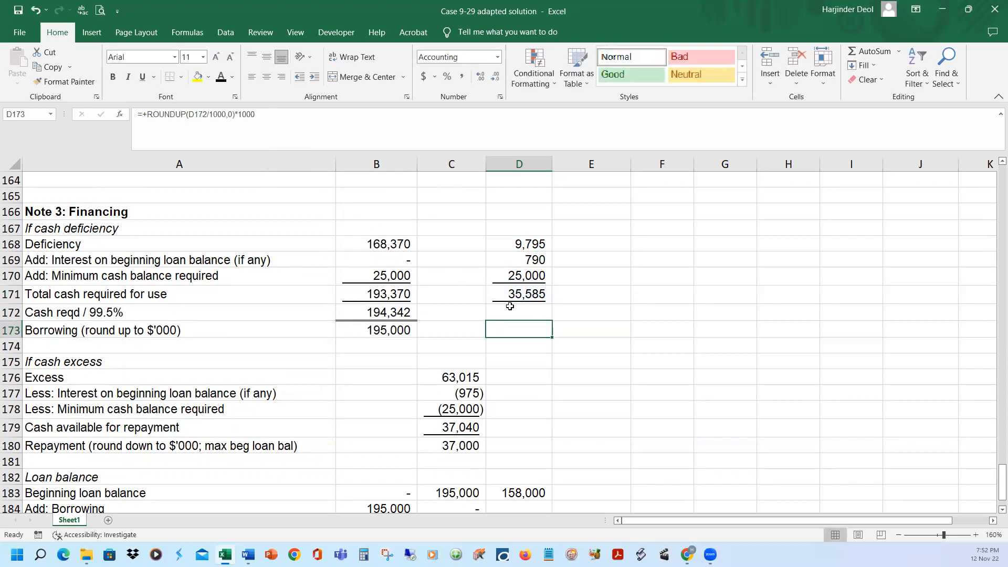
pyautogui.click(512, 309)
pyautogui.click(221, 78)
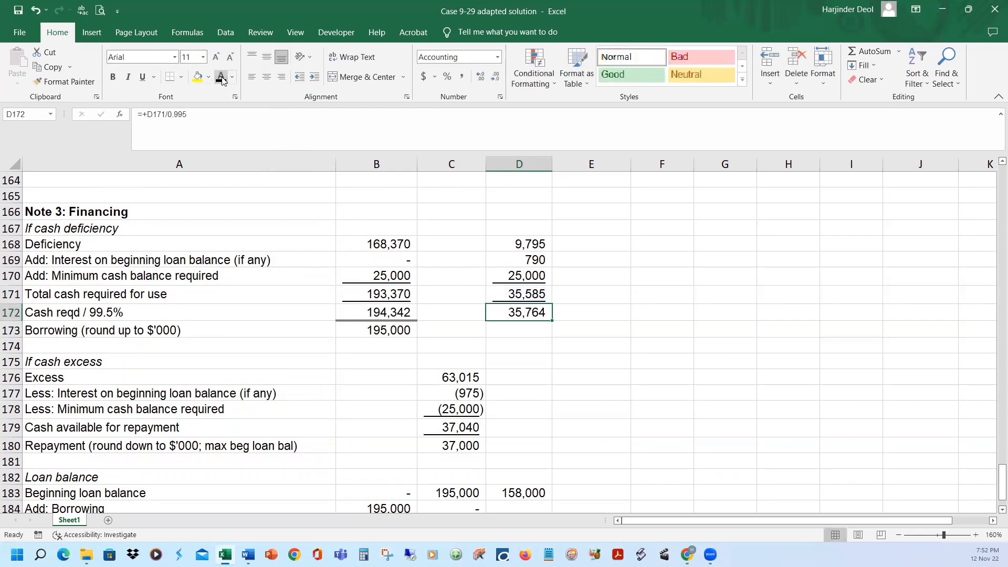
pyautogui.click(245, 115)
pyautogui.press('Return')
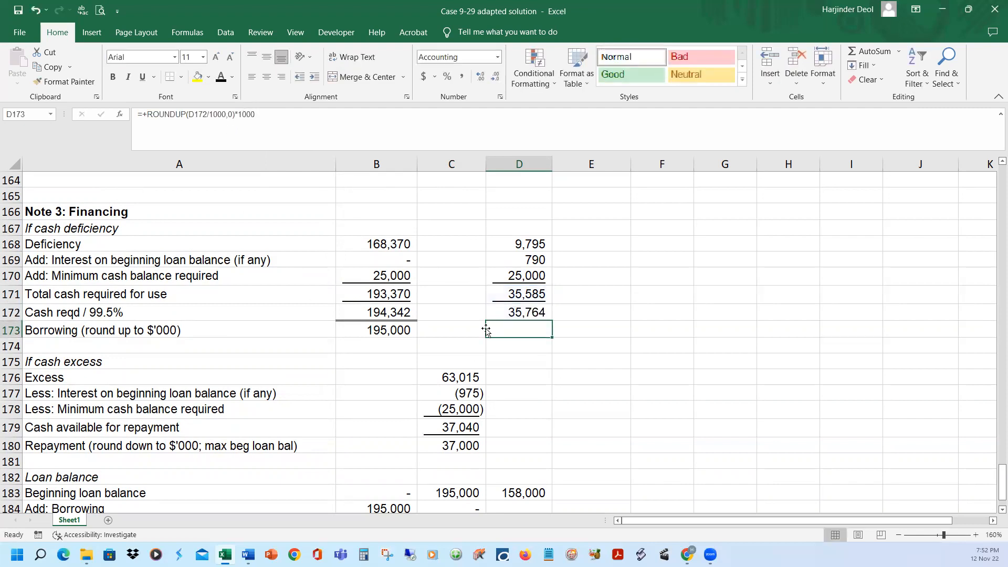
# Check the borrowing-multiple rule in the Word case document and show March's borrowing in D173 as =+ROUNDUP(D172/1000,0)*1000 in black font
pyautogui.click(523, 309)
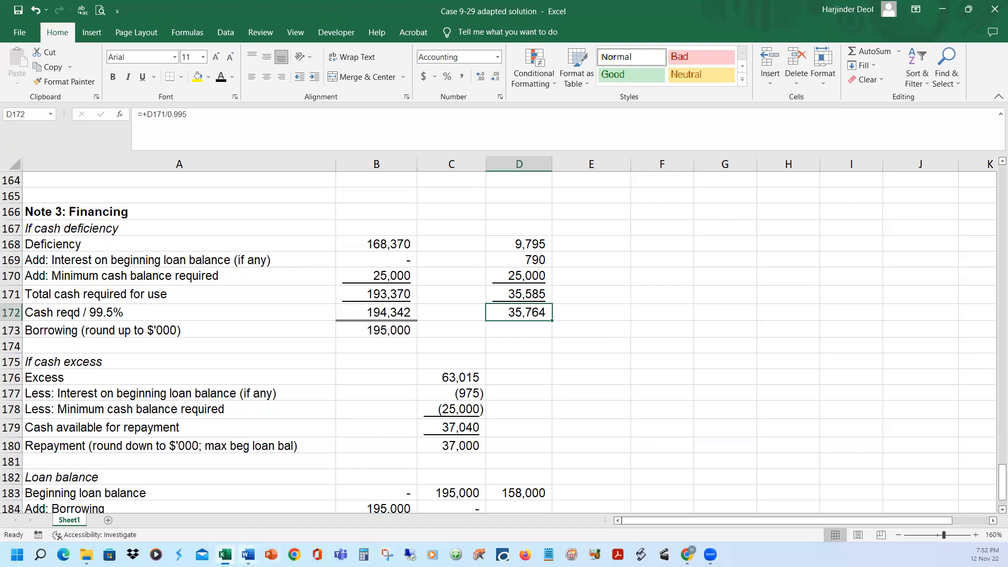
pyautogui.moveTo(248, 555)
pyautogui.click(302, 502)
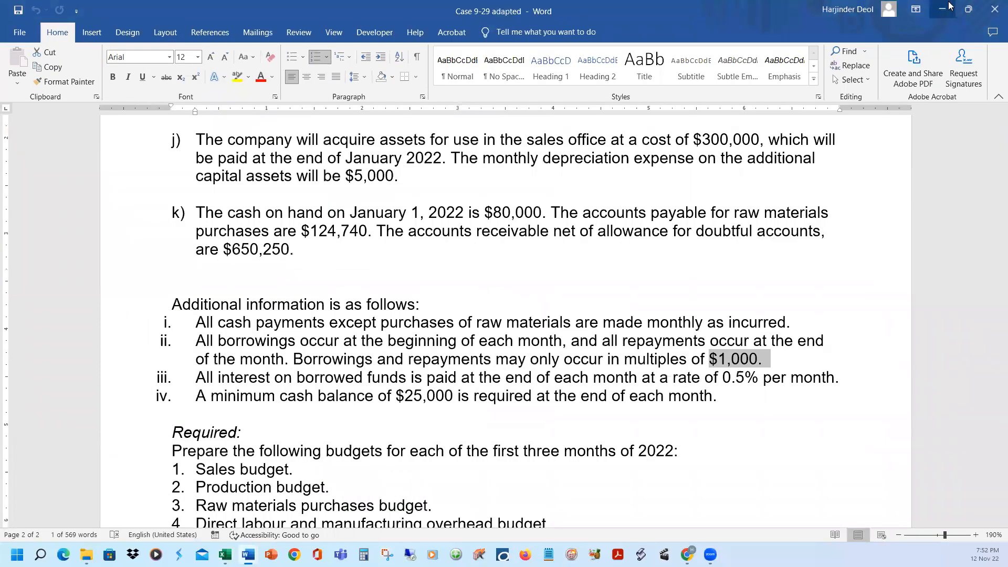
pyautogui.click(942, 9)
pyautogui.press('Down')
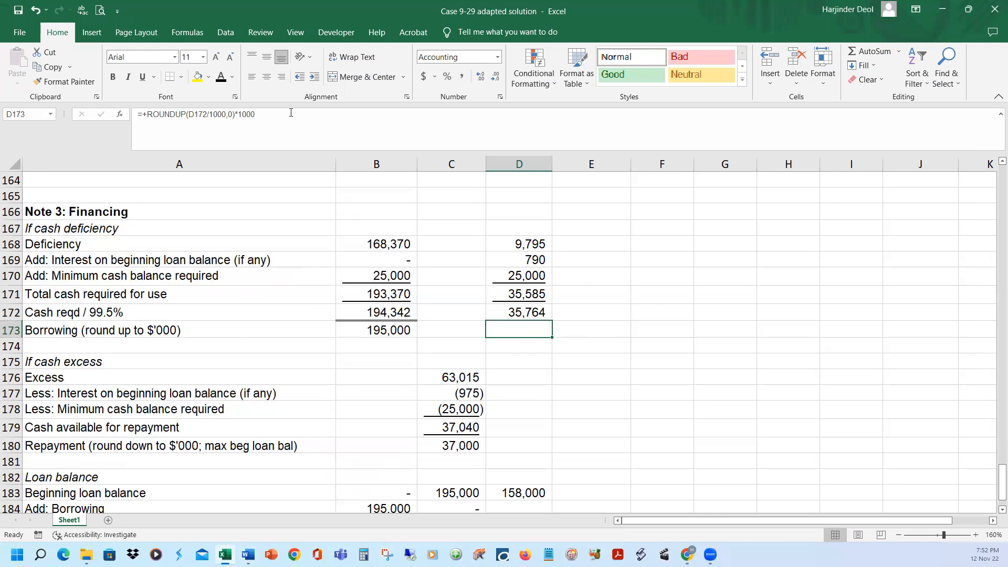
pyautogui.click(221, 77)
# Show March's borrowings in D158 as =+D173 and its zero repayments in D159, in black font
pyautogui.scroll(1, 591, 305)
pyautogui.scroll(2, 593, 308)
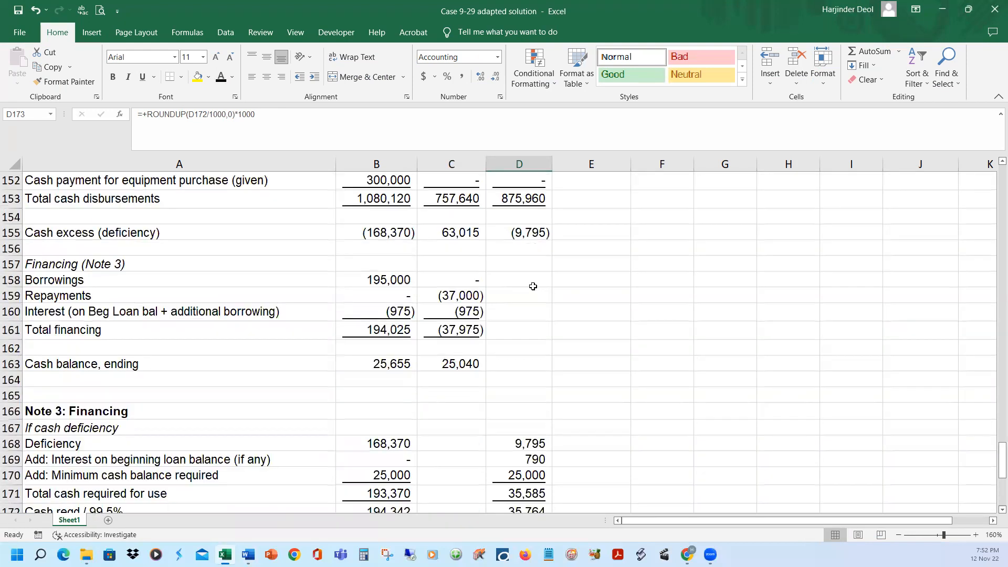
pyautogui.click(521, 280)
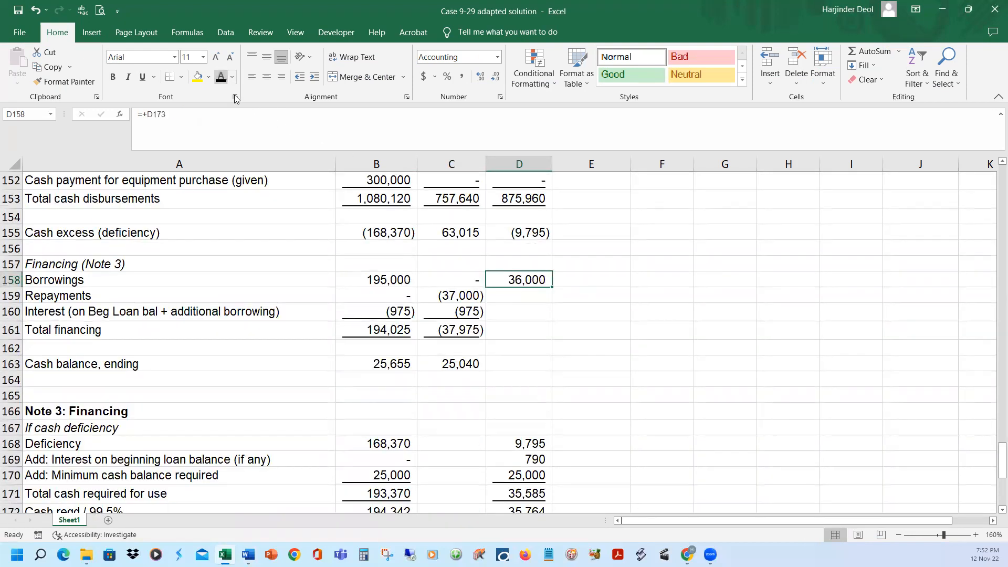
pyautogui.click(518, 296)
pyautogui.click(220, 76)
# Show March's interest in D160 as =-D183*0.005-D158*0.005 and total financing in D161 as =SUM(D158:D160), both in black font
pyautogui.click(524, 314)
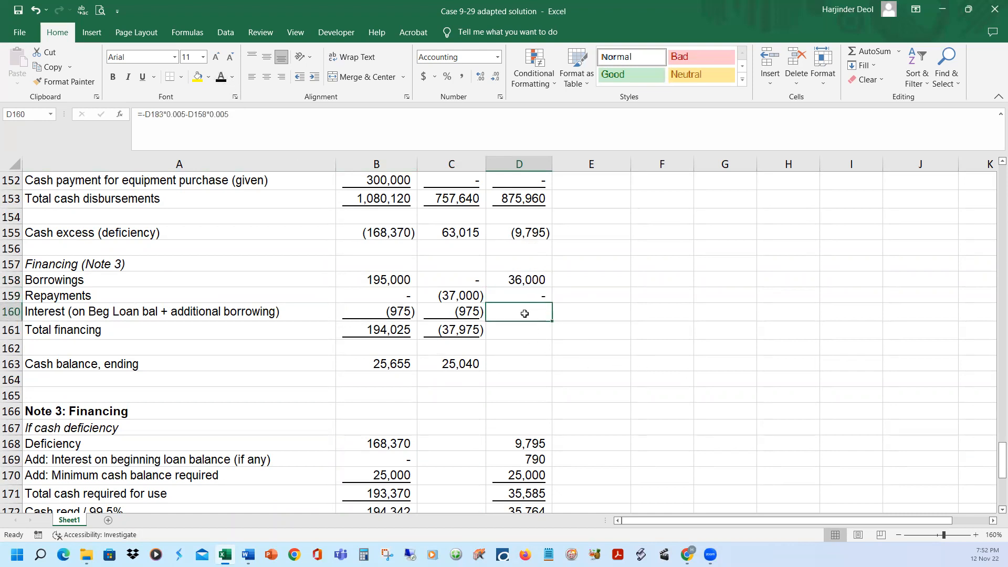
pyautogui.press('F2')
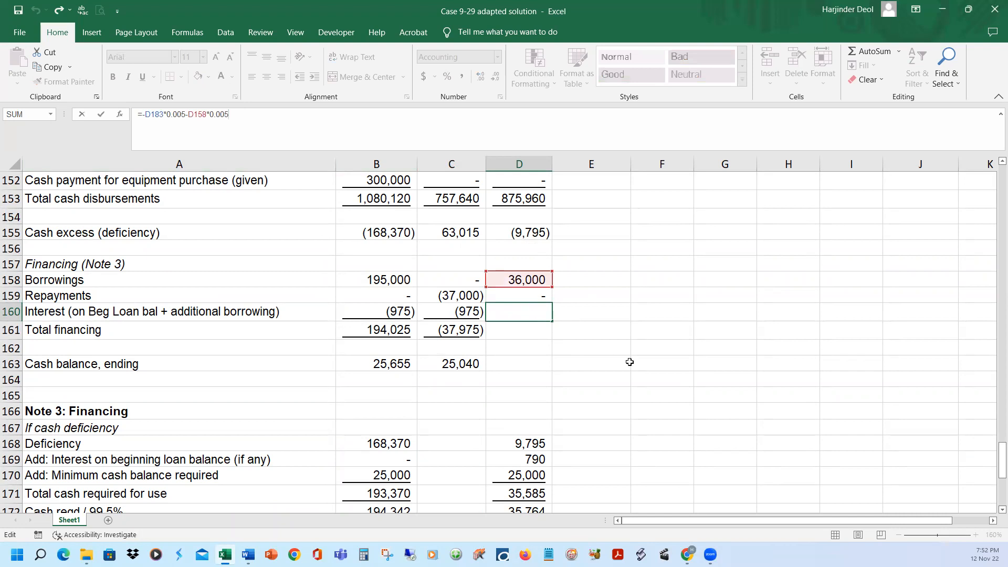
pyautogui.scroll(-3, 646, 370)
pyautogui.scroll(-3, 658, 380)
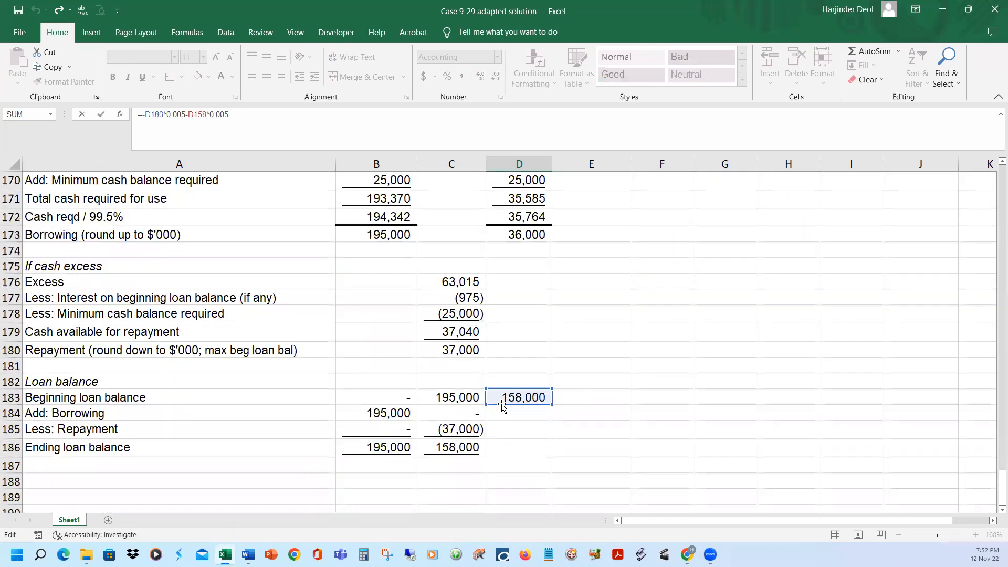
pyautogui.scroll(4, 547, 404)
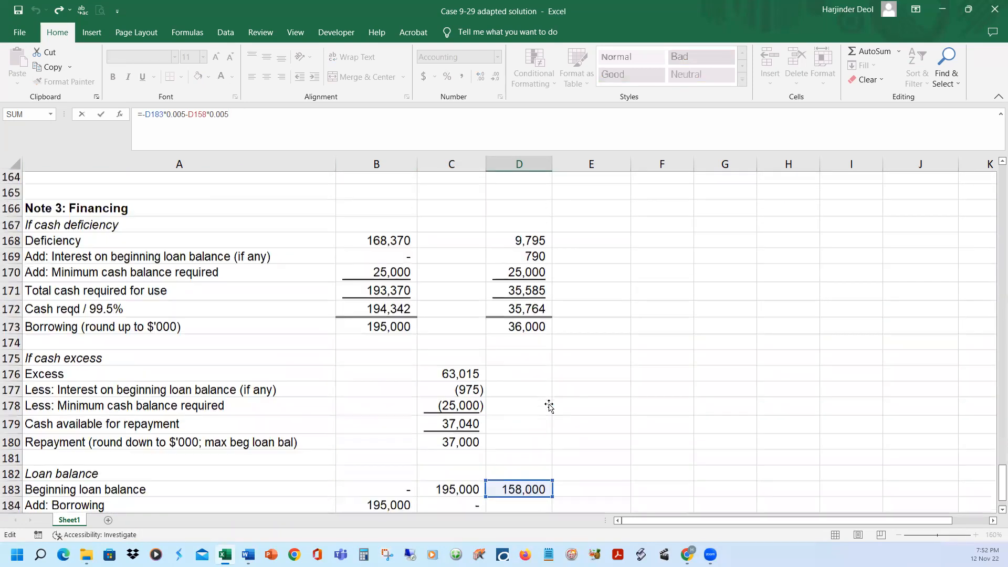
pyautogui.scroll(1, 525, 242)
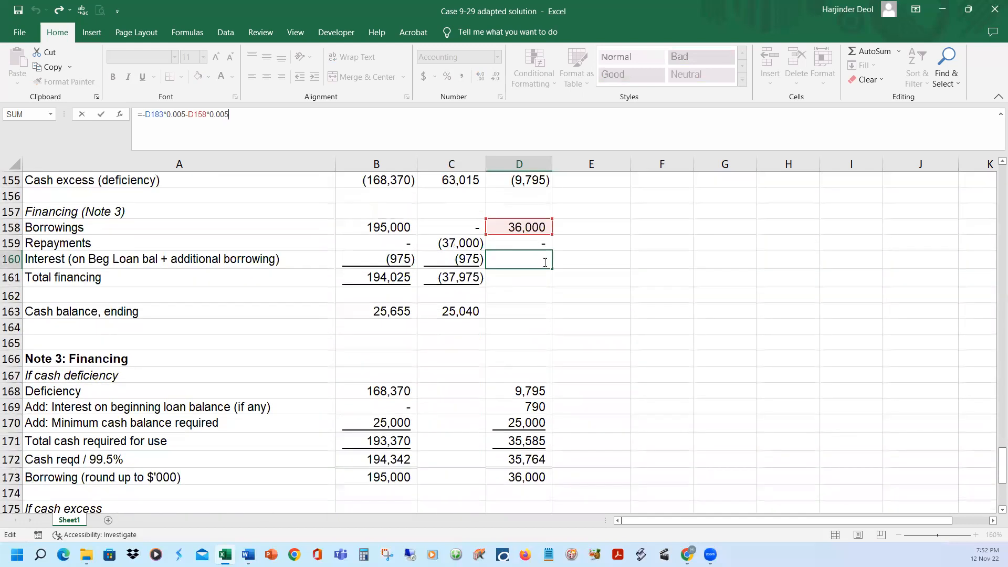
pyautogui.press('Return')
pyautogui.press('Up')
pyautogui.click(220, 77)
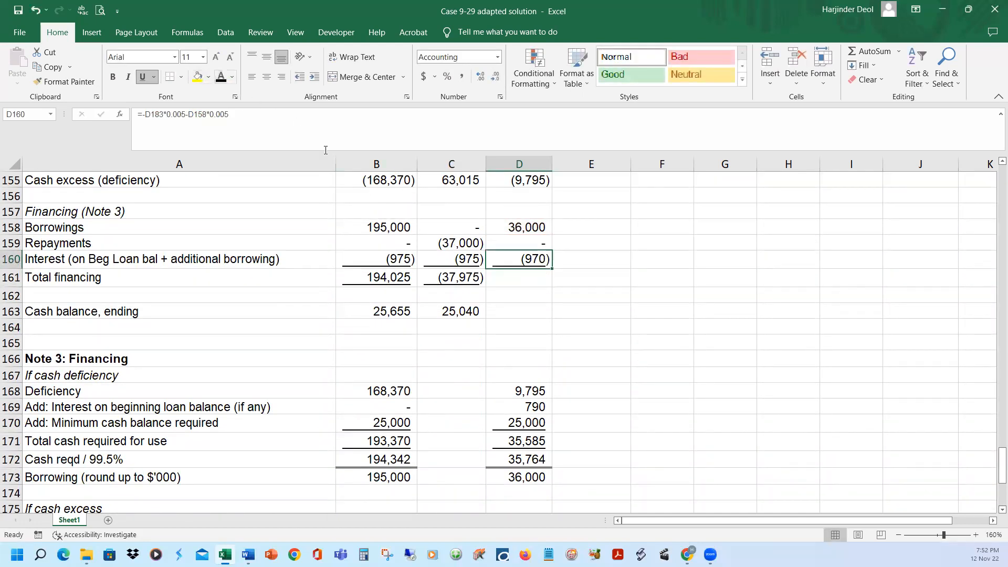
pyautogui.click(538, 276)
pyautogui.click(220, 77)
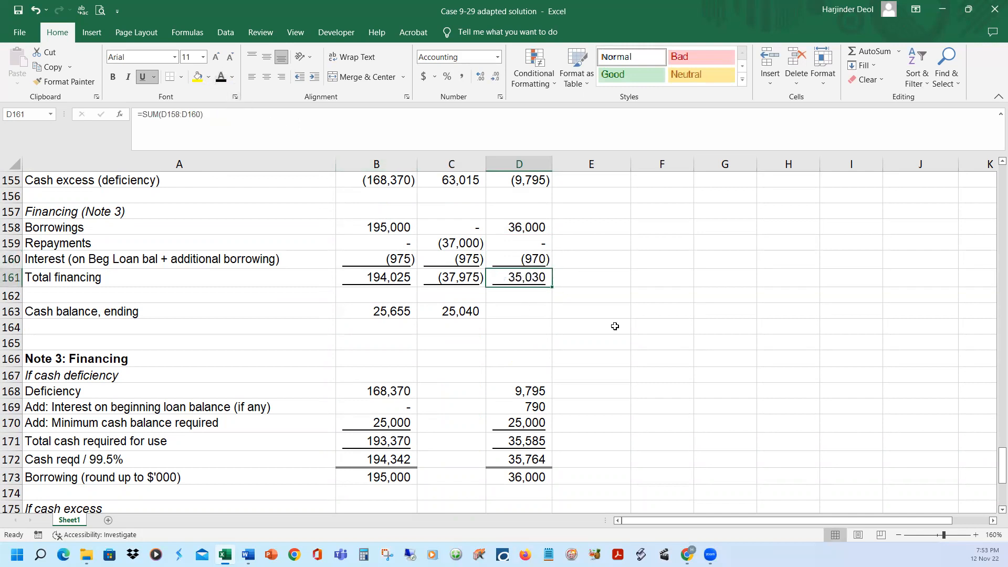
# Show March's ending cash balance in D163 as =+D155+D161 in black font and check its formula
pyautogui.scroll(1, 614, 328)
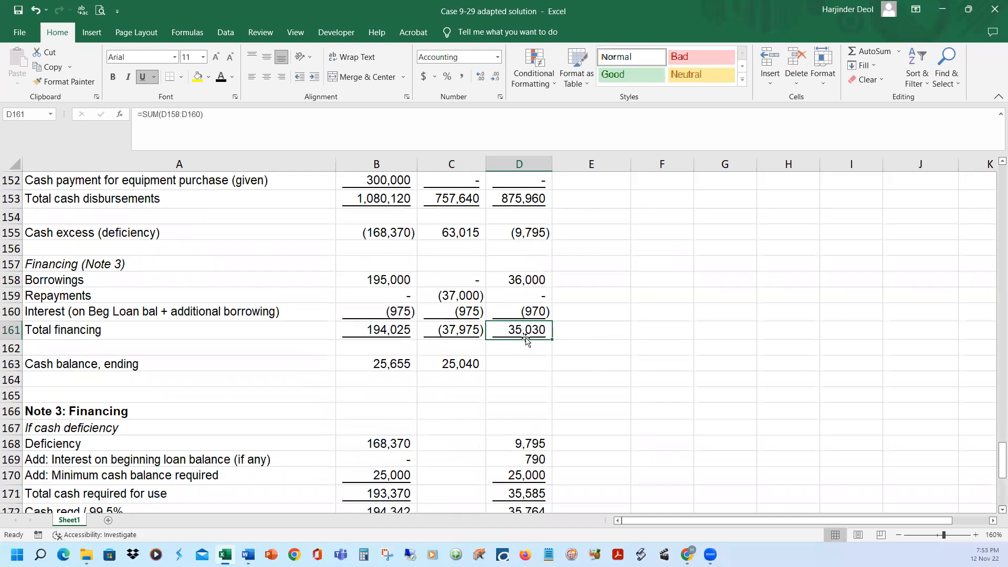
pyautogui.click(528, 366)
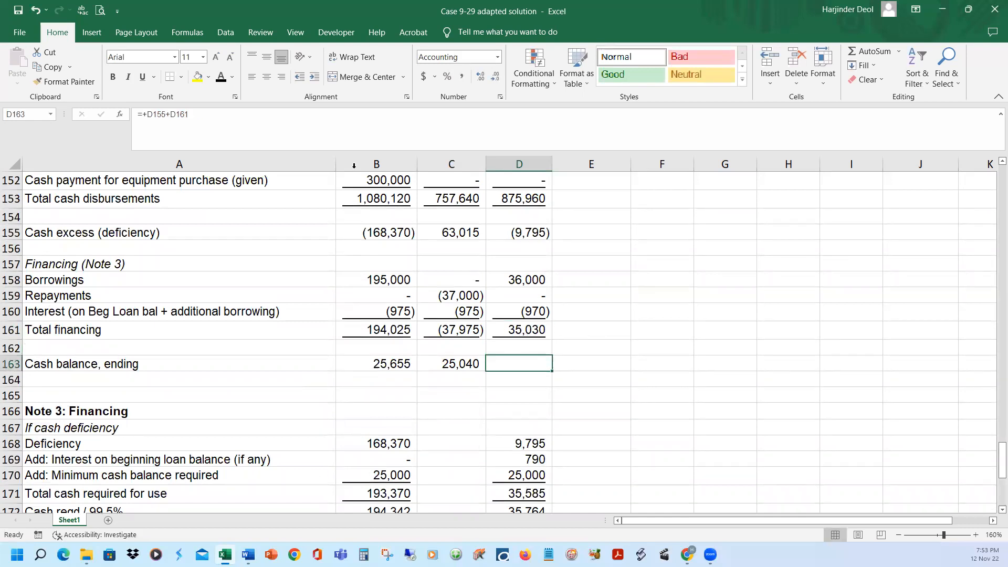
pyautogui.click(312, 123)
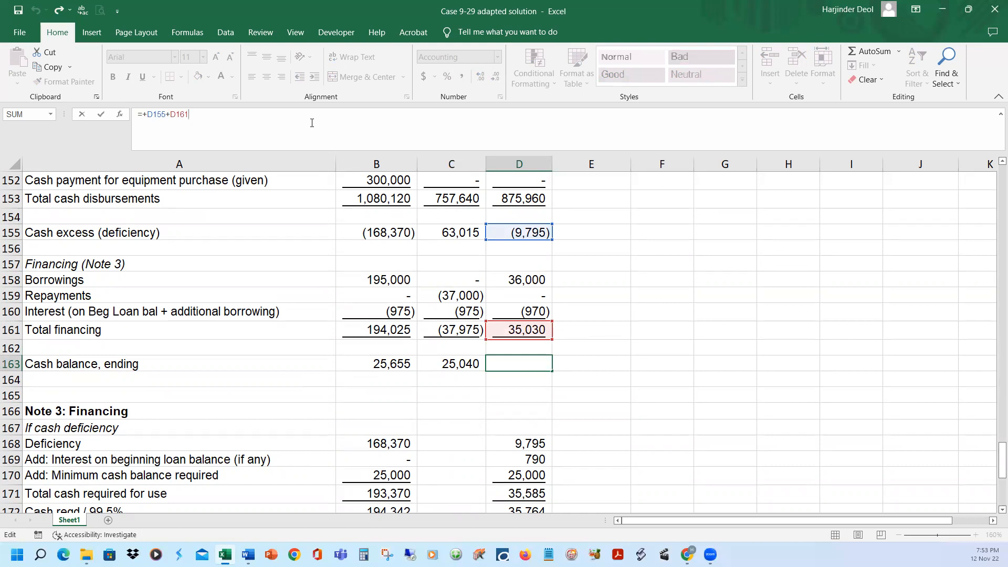
pyautogui.press('Return')
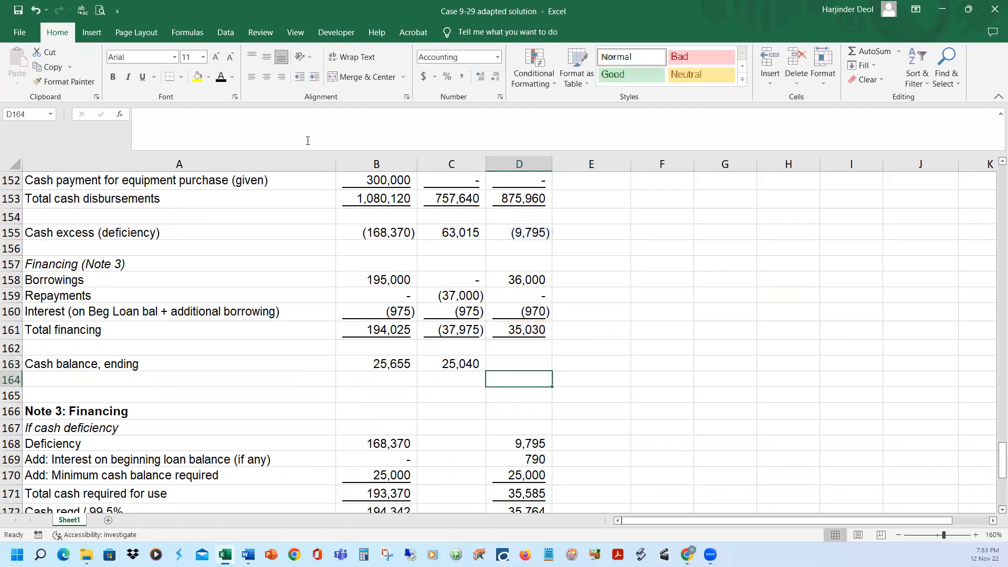
pyautogui.click(520, 363)
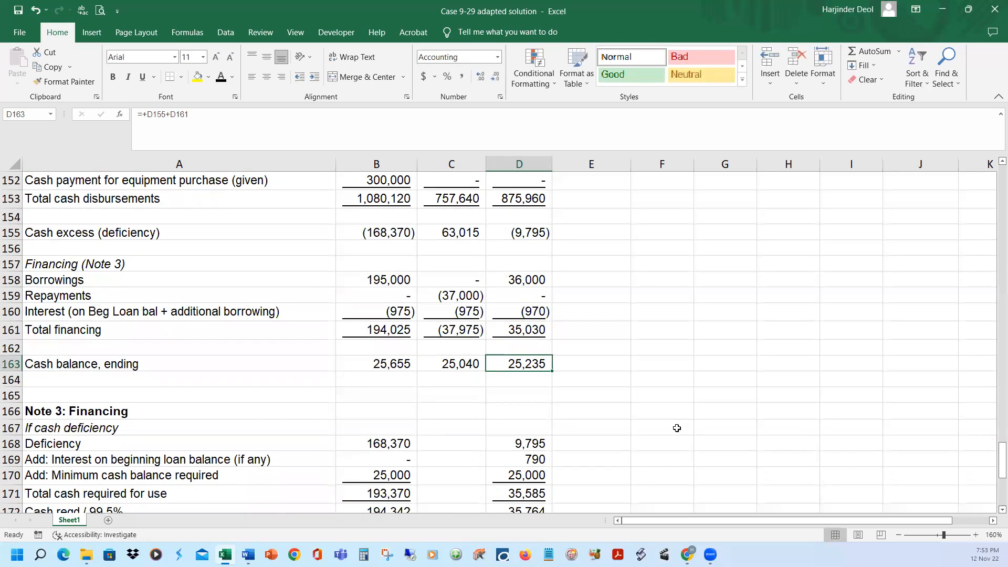
# Show March's borrowing, repayment and ending loan balance in D184:D186 in black font, with D184 as =+D173 and D186 as =+SUM(D183:D185)
pyautogui.scroll(-7, 557, 423)
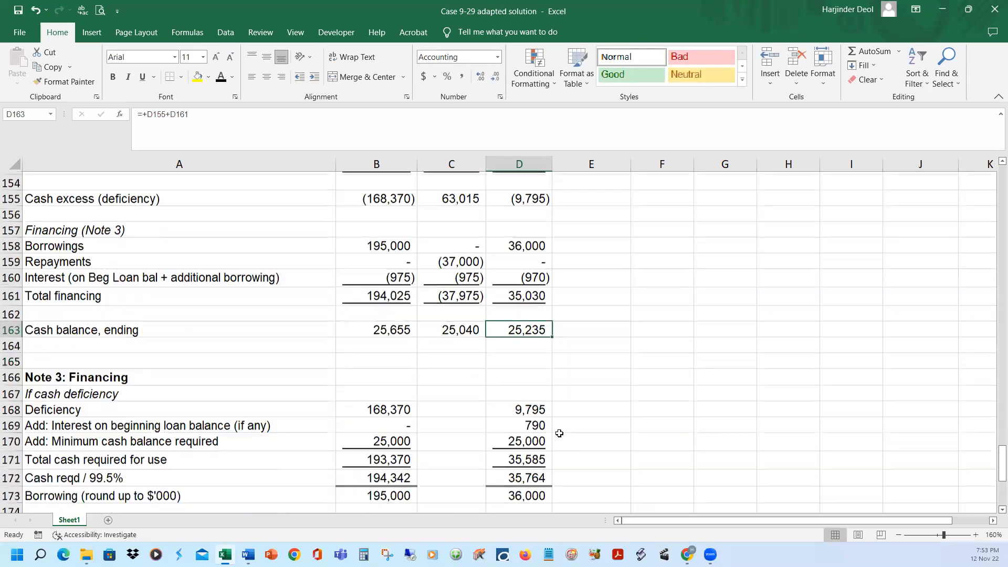
pyautogui.moveTo(518, 359); pyautogui.dragTo(520, 394)
pyautogui.hotkey('ctrl', 'r')
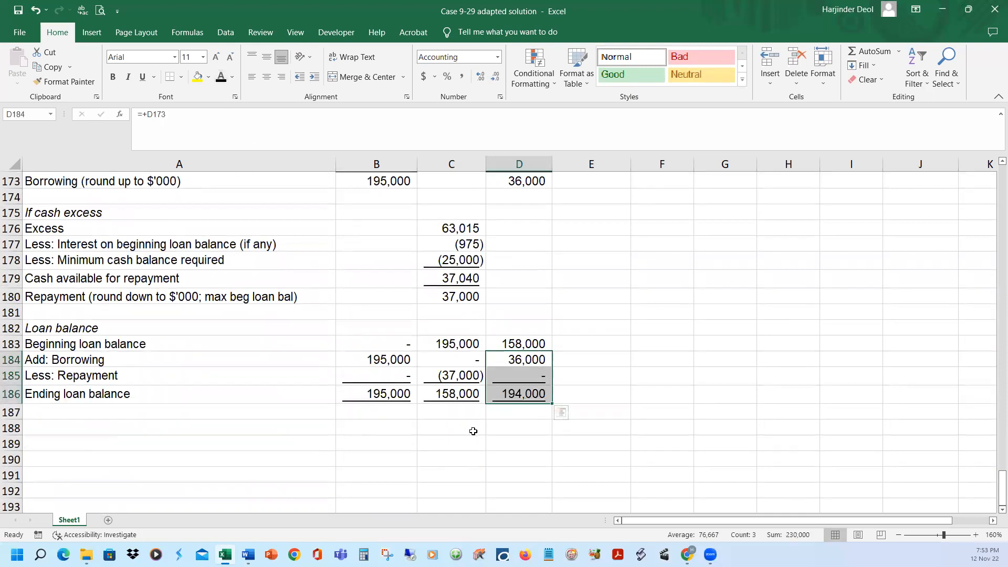
pyautogui.click(524, 395)
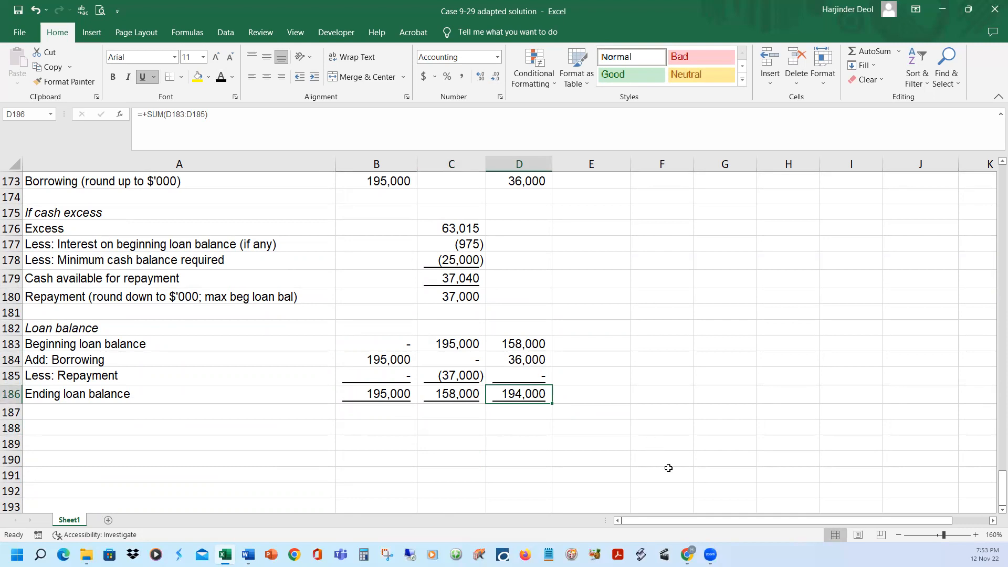
# Show the quarter's beginning cash balance in E143 as =+B143 in black font, using January's opening balance instead of summing the months
pyautogui.scroll(9, 707, 471)
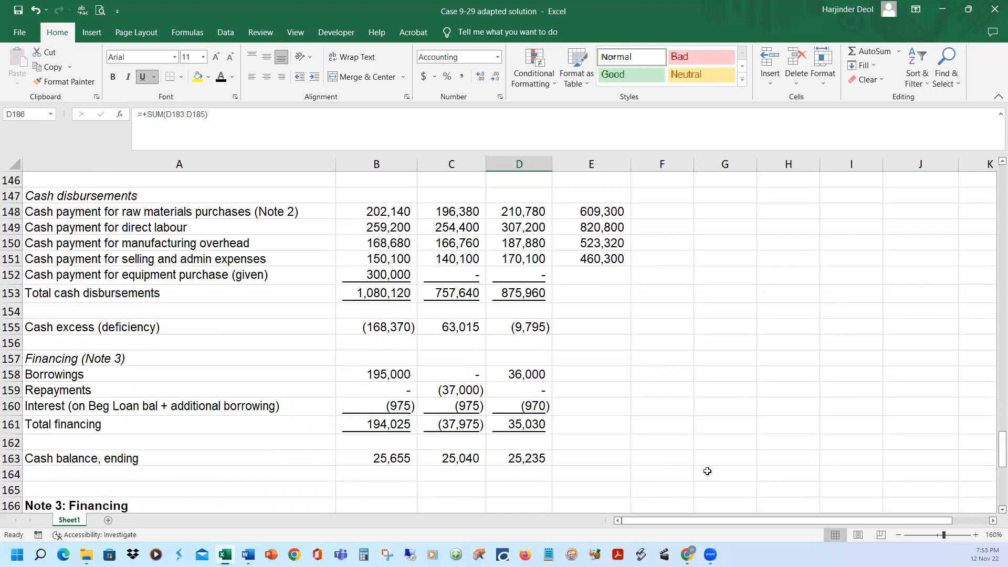
pyautogui.scroll(2, 707, 471)
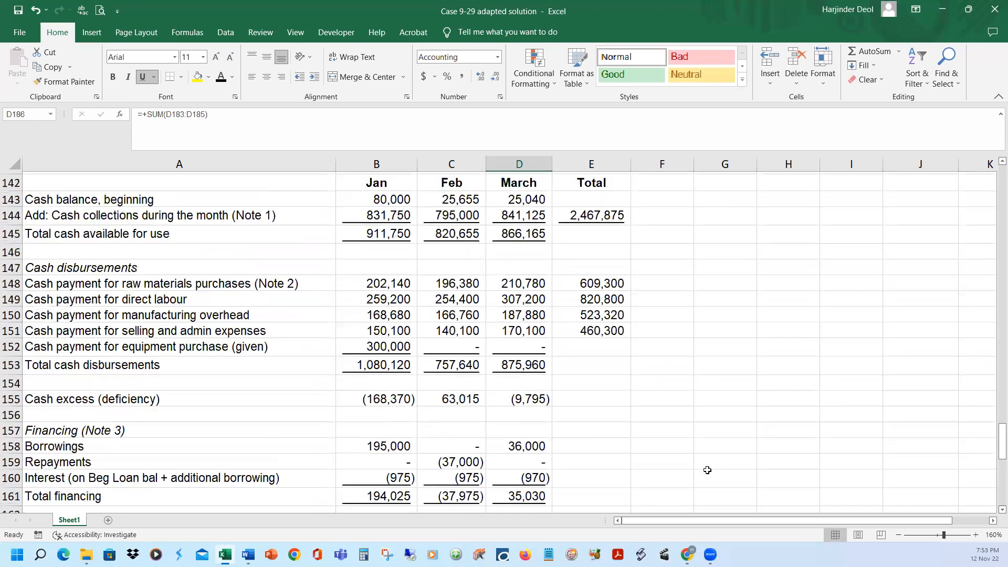
pyautogui.scroll(1, 708, 470)
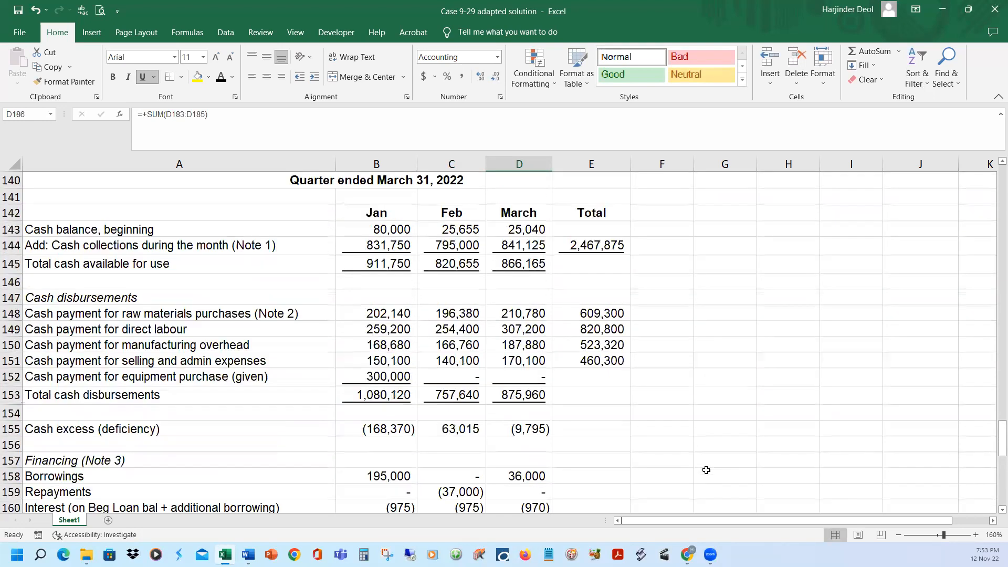
pyautogui.click(582, 227)
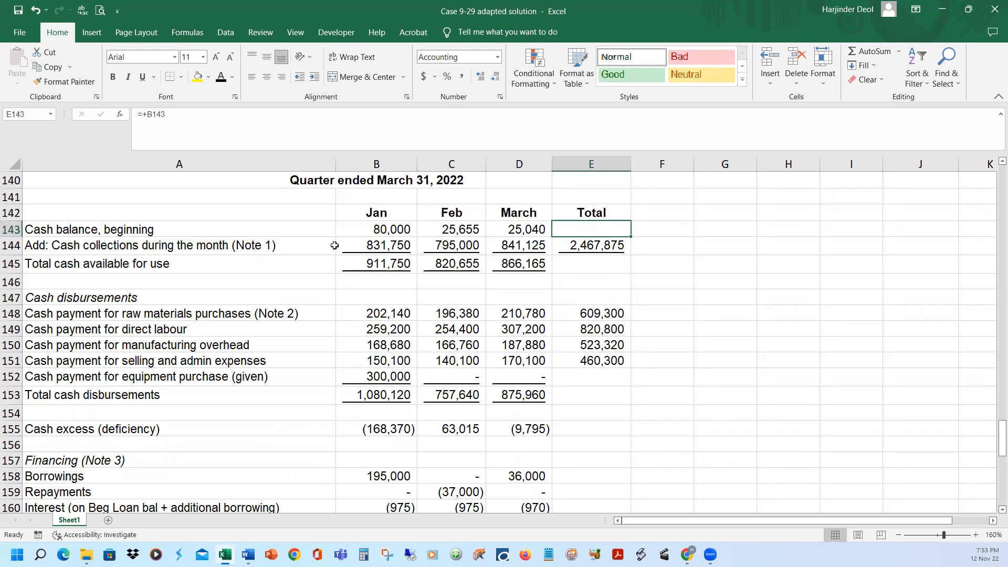
pyautogui.moveTo(379, 229); pyautogui.dragTo(496, 226)
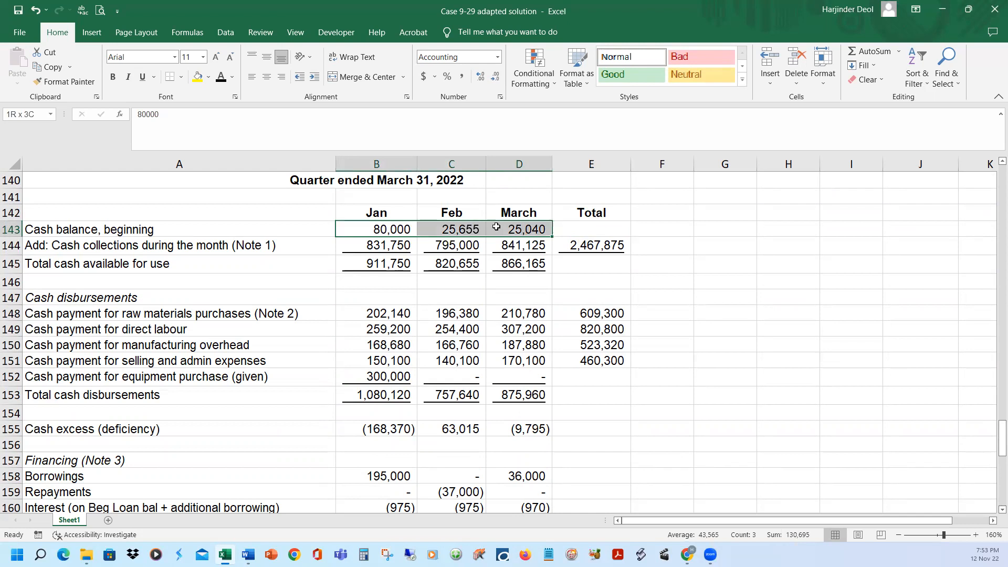
pyautogui.click(605, 230)
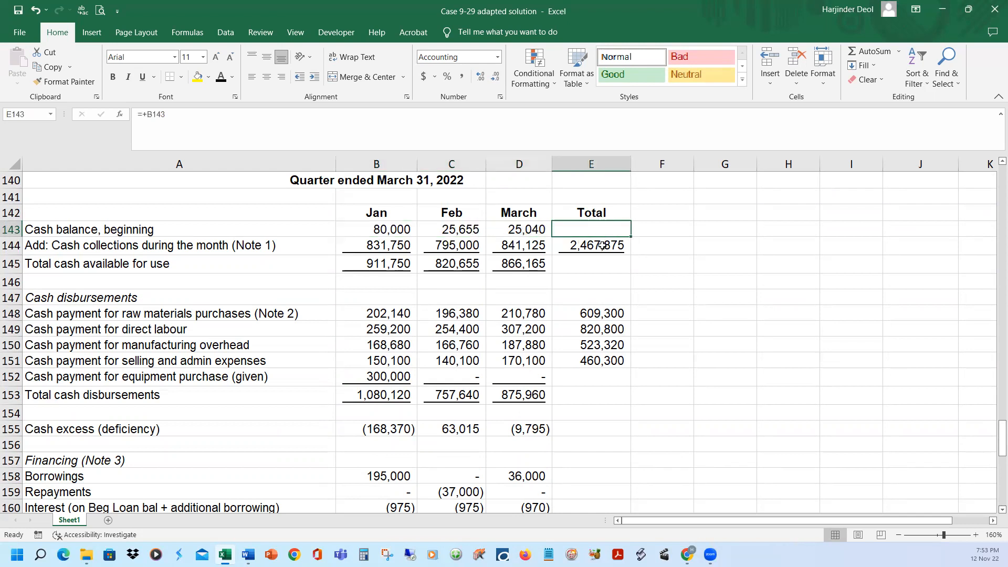
pyautogui.click(222, 81)
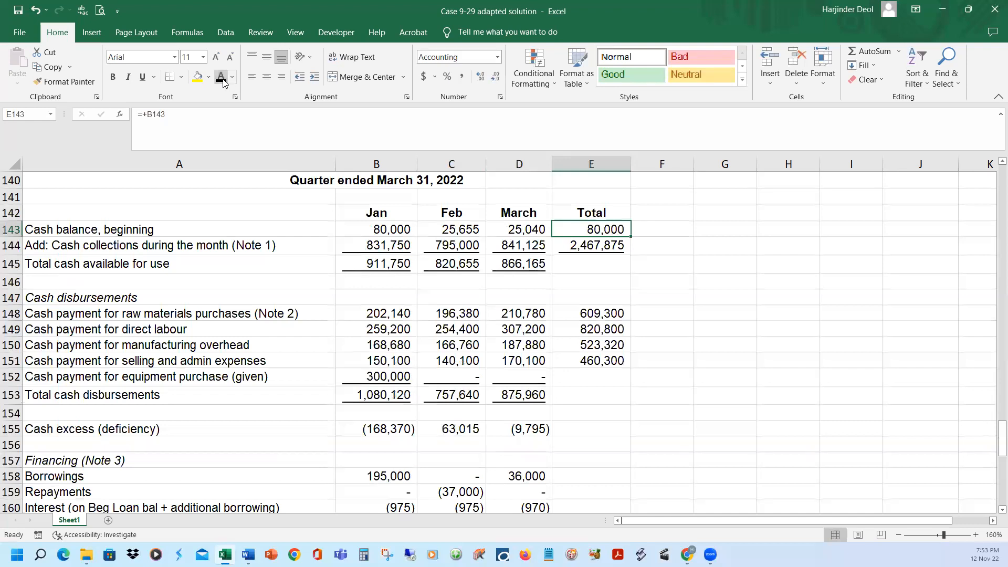
pyautogui.click(265, 118)
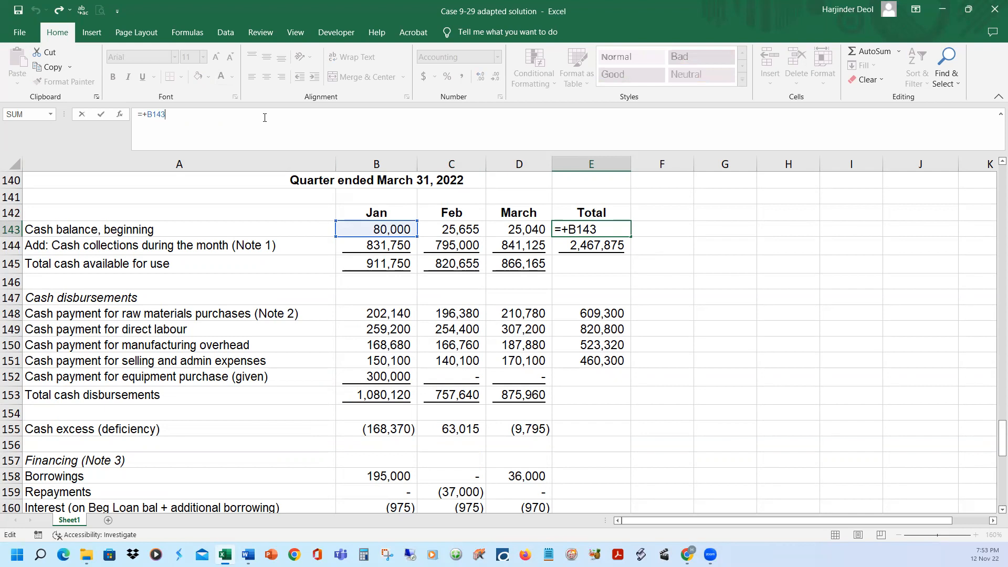
pyautogui.press('Return')
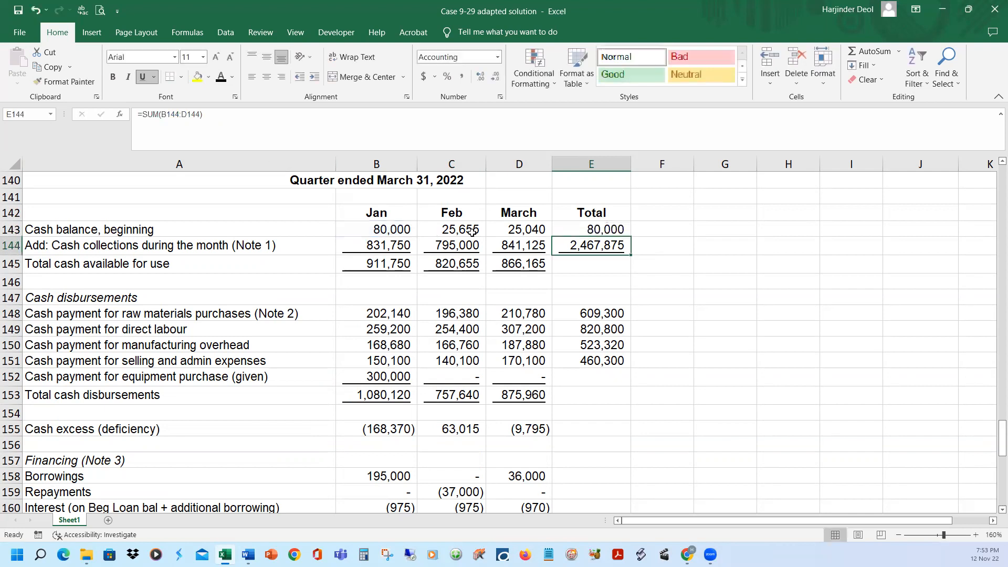
# Show the quarter's total cash available for use in E145 as =+E143+E144 in black font, rather than adding the monthly figures
pyautogui.click(625, 263)
pyautogui.click(435, 117)
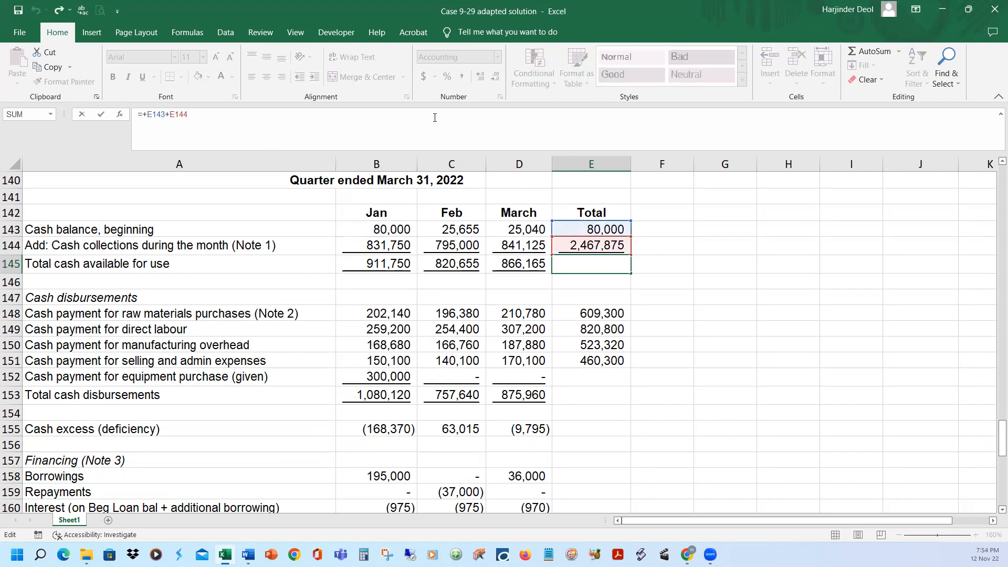
pyautogui.press('Escape')
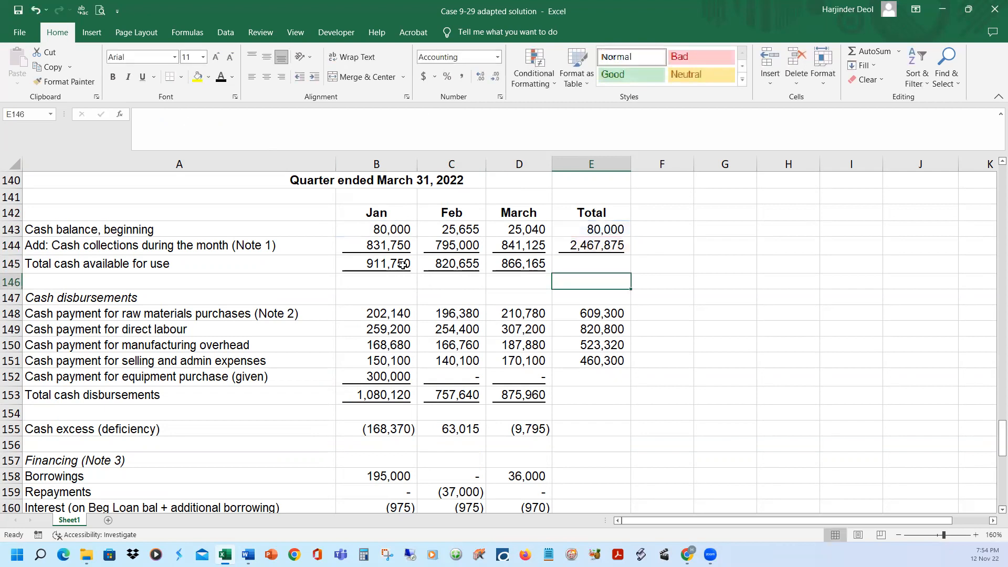
pyautogui.moveTo(402, 265); pyautogui.dragTo(550, 262)
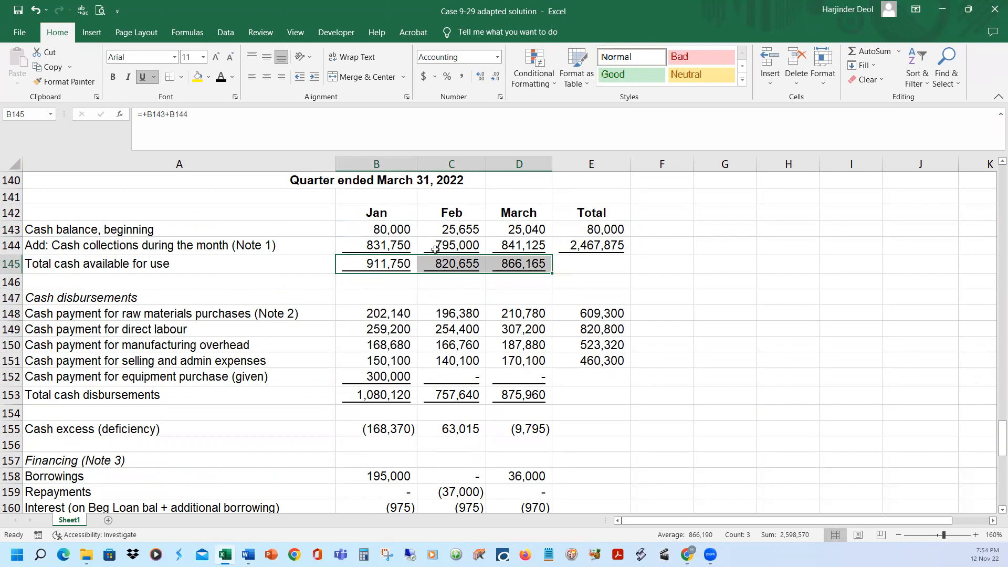
pyautogui.click(603, 262)
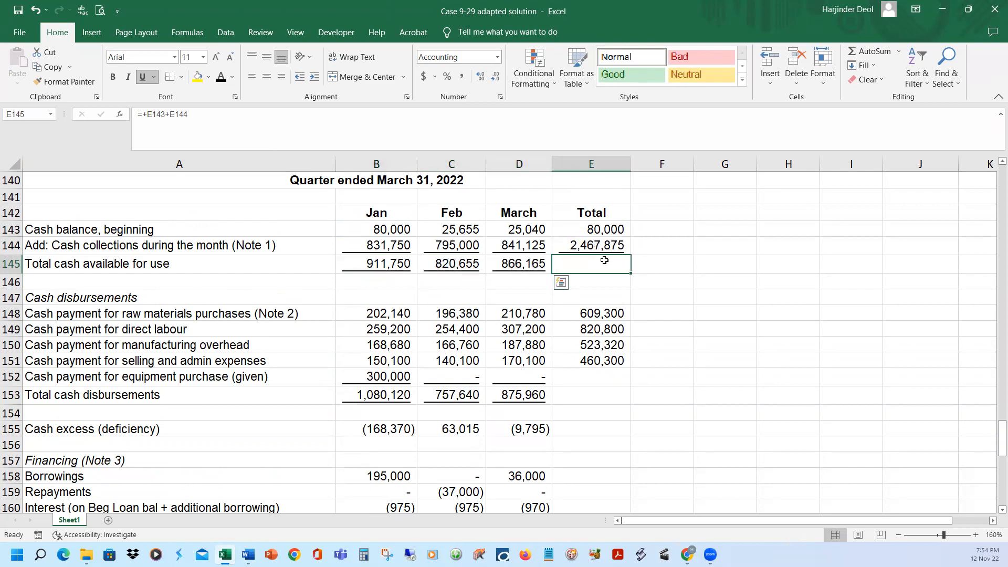
pyautogui.click(221, 76)
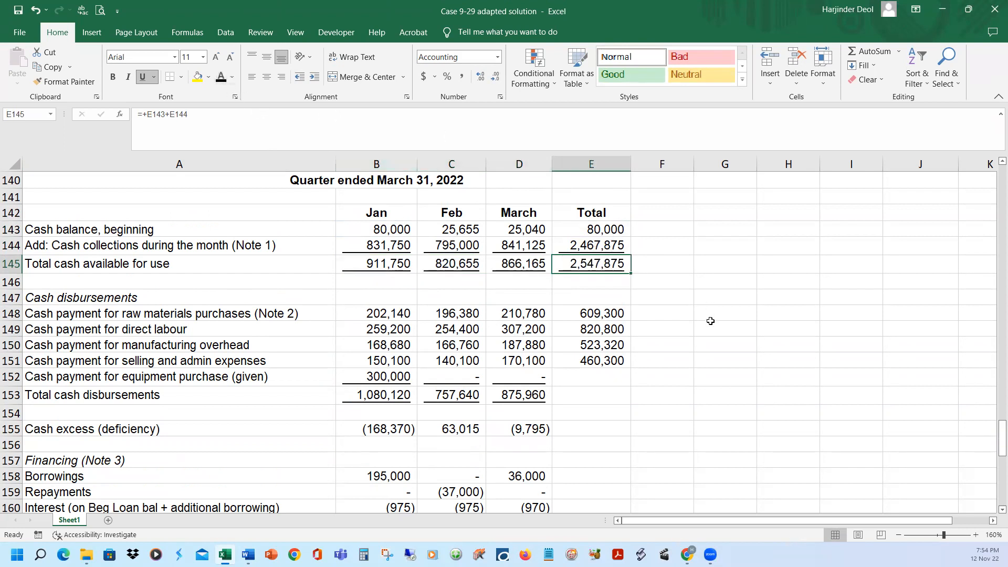
# Show the quarter's cash payment for equipment purchase in E152 as =SUM(B152:D152) in black font
pyautogui.click(607, 379)
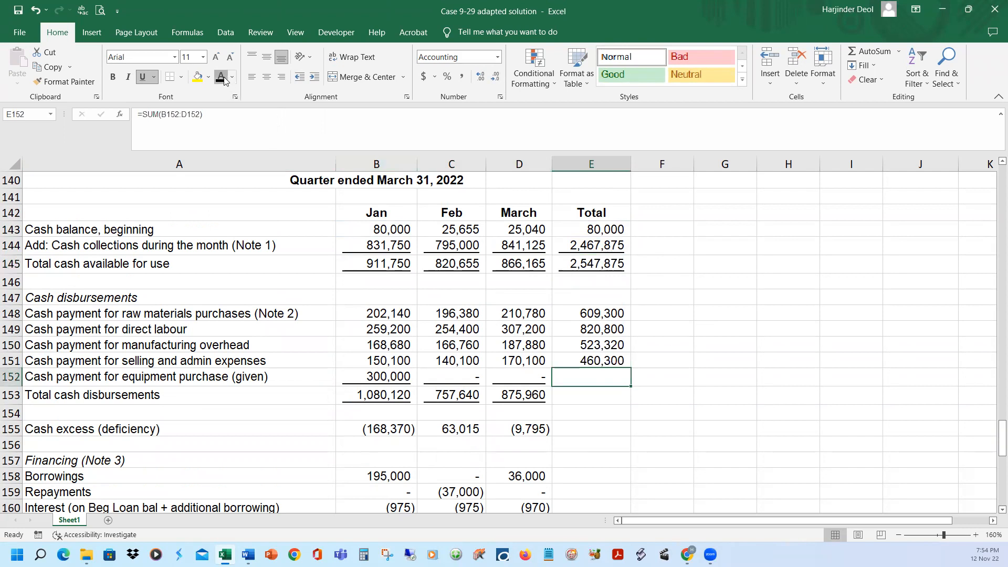
pyautogui.click(221, 76)
pyautogui.click(615, 311)
pyautogui.click(497, 141)
pyautogui.press('Return')
# Show the quarter's total cash disbursements in E153 as =SUM(E148:E152) in black font and check its formula
pyautogui.click(608, 394)
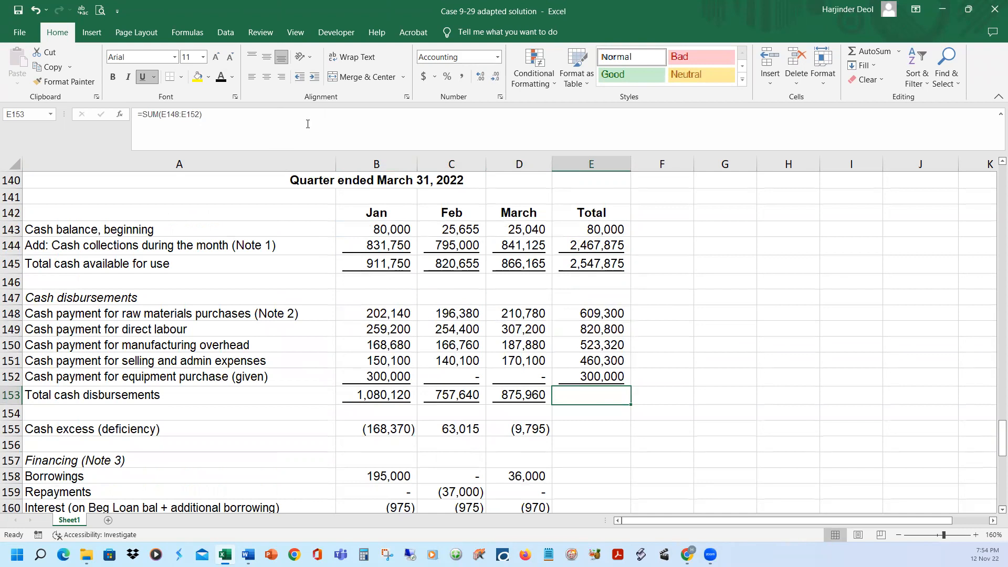
pyautogui.click(221, 77)
pyautogui.click(344, 122)
pyautogui.press('Return')
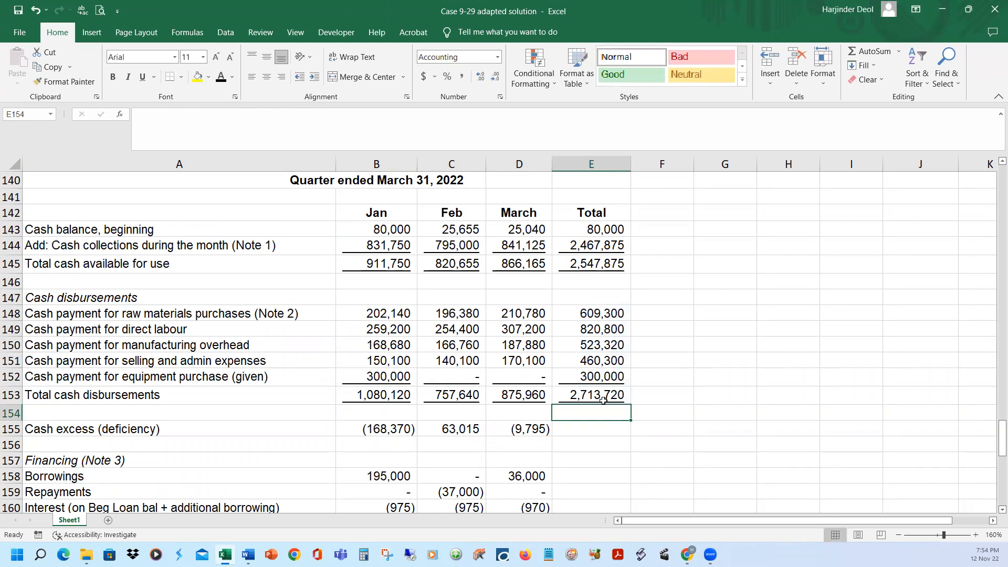
# Show the quarter's cash excess or deficiency in E155 as =+E145-E153 in black font and check its formula
pyautogui.click(596, 429)
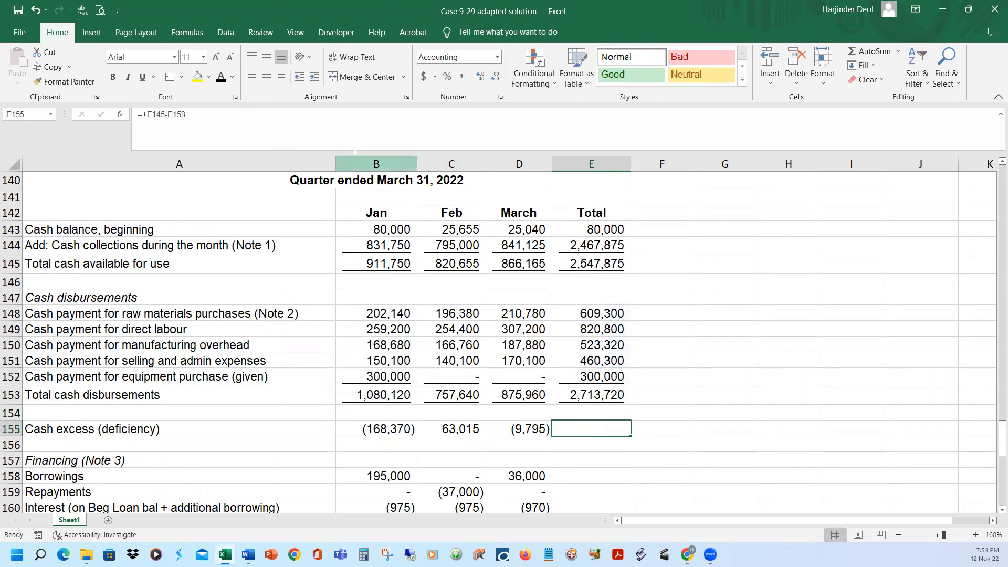
pyautogui.click(356, 115)
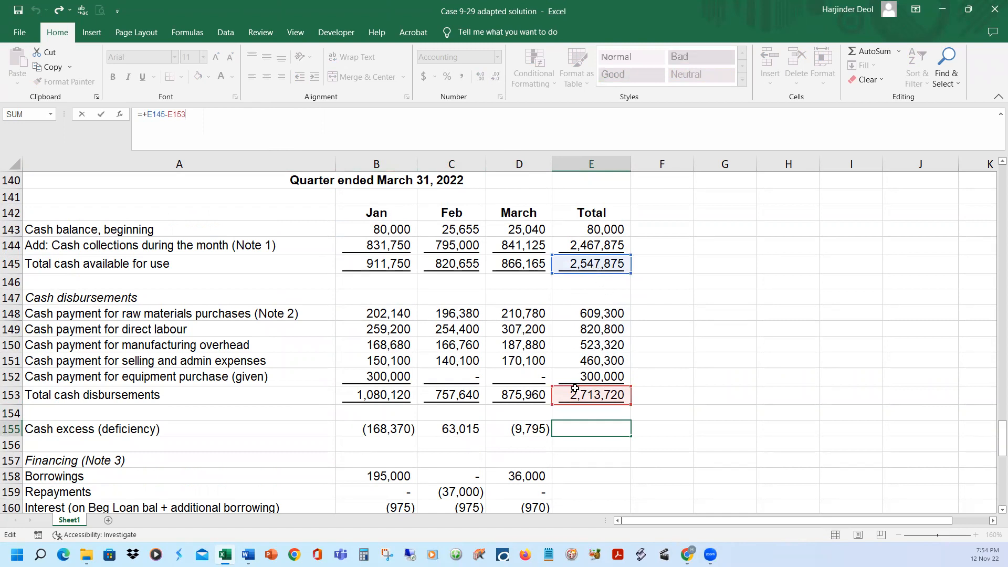
pyautogui.press('Return')
pyautogui.press('Up')
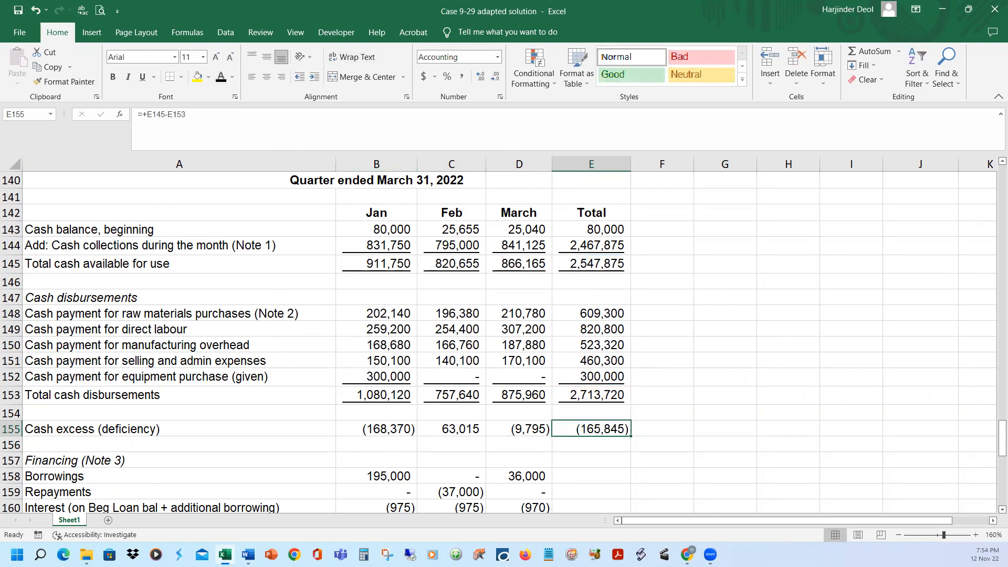
pyautogui.click(731, 332)
# Show the quarter's total borrowings in E158 as =SUM(B158:D158) in black font and check its formula
pyautogui.scroll(-1, 735, 344)
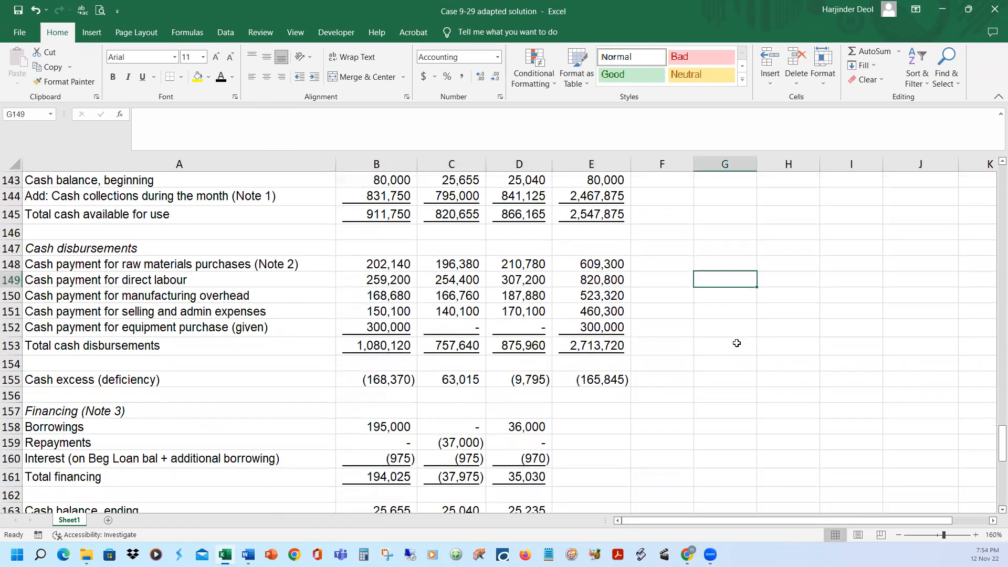
pyautogui.scroll(-1, 735, 347)
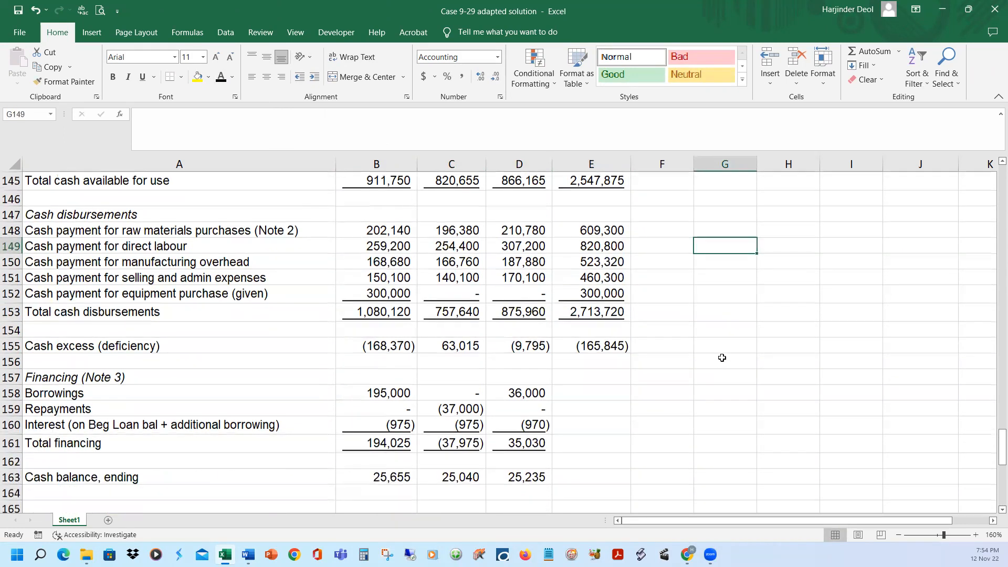
pyautogui.click(562, 374)
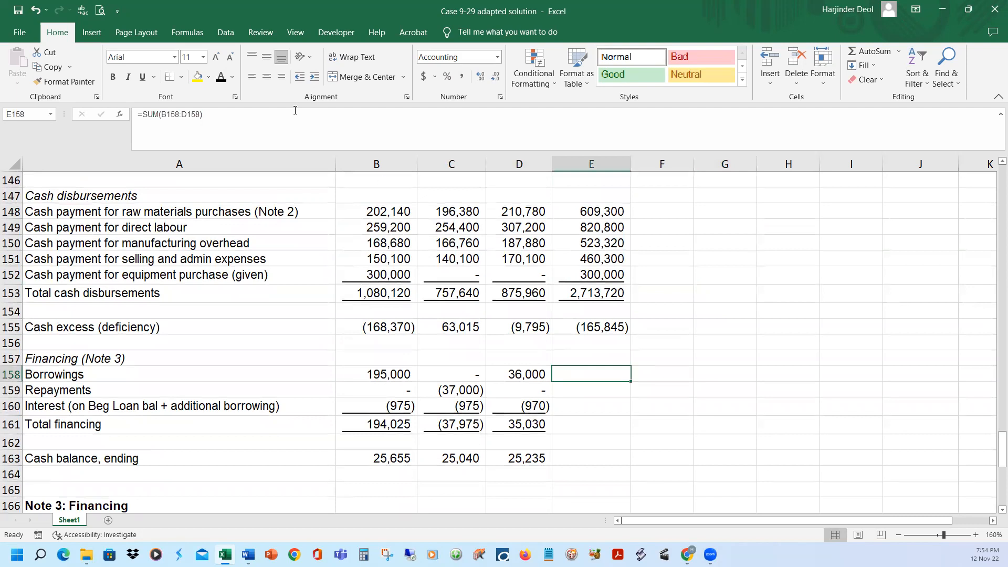
pyautogui.click(221, 78)
pyautogui.click(297, 113)
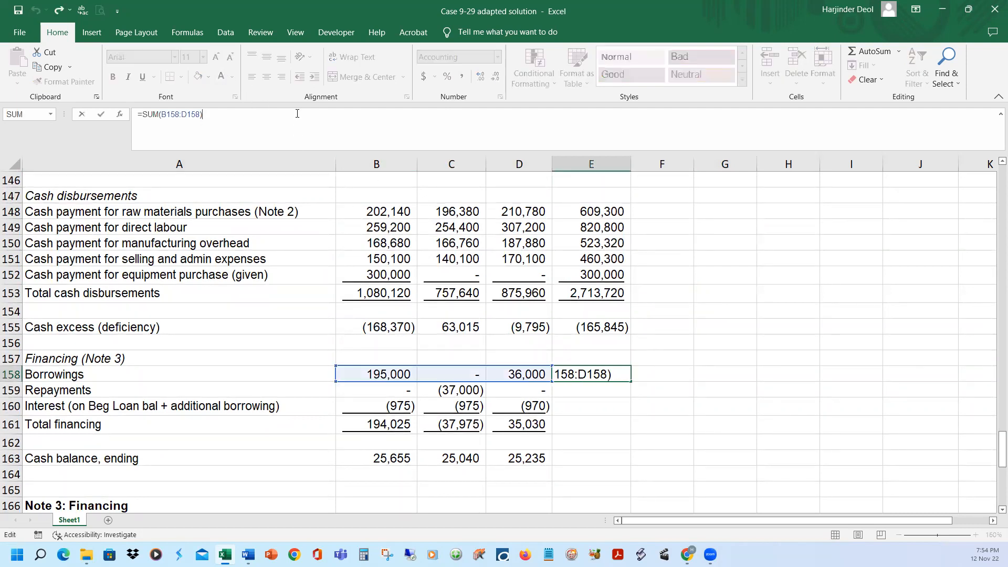
pyautogui.press('Escape')
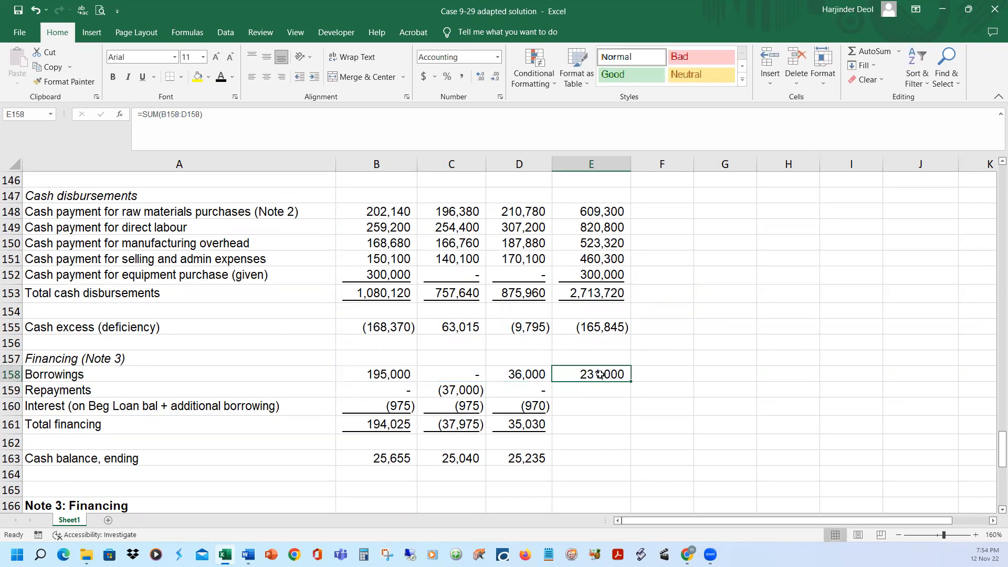
# Show the quarter's repayments in E159 as =SUM(B159:D159) and interest in E160 as =SUM(B160:D160), both in black font
pyautogui.click(586, 389)
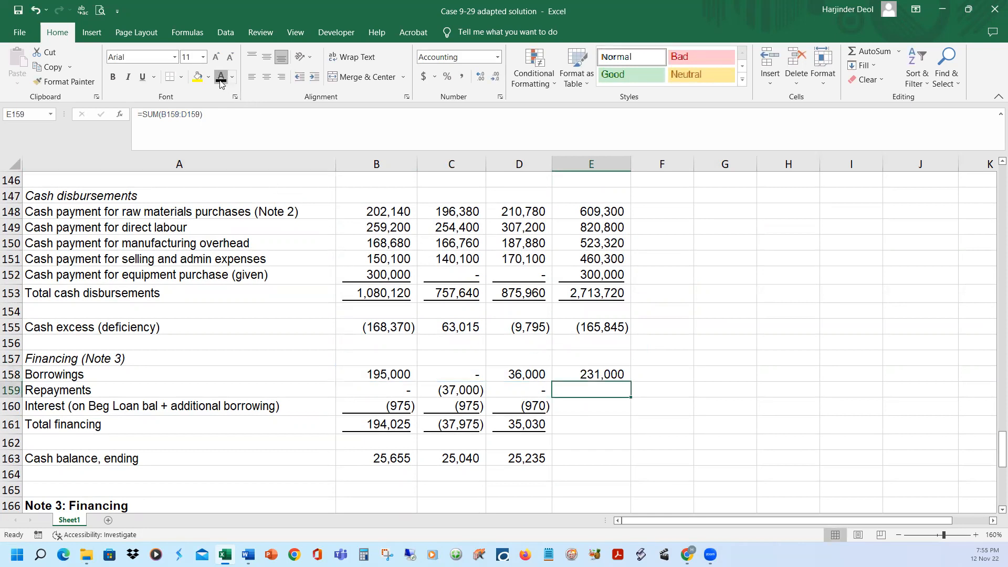
pyautogui.click(228, 110)
pyautogui.press('Return')
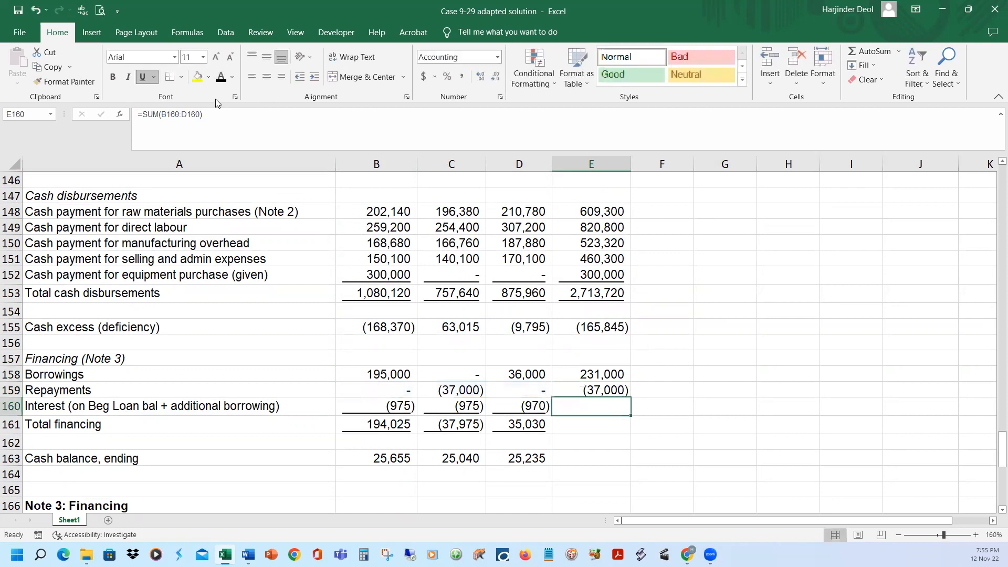
pyautogui.hotkey('alt', '=')
pyautogui.click(223, 111)
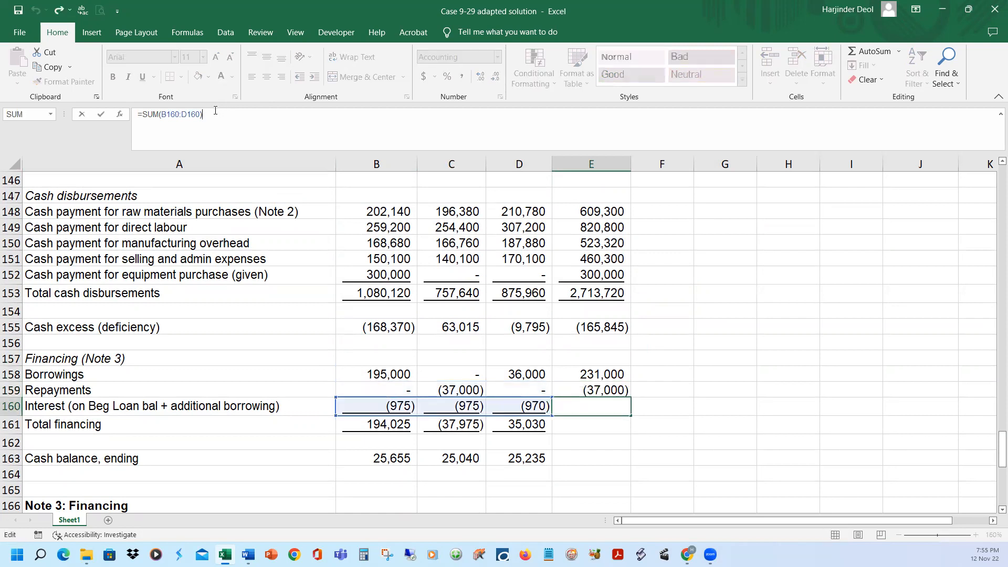
pyautogui.hotkey('ctrl', 'Return')
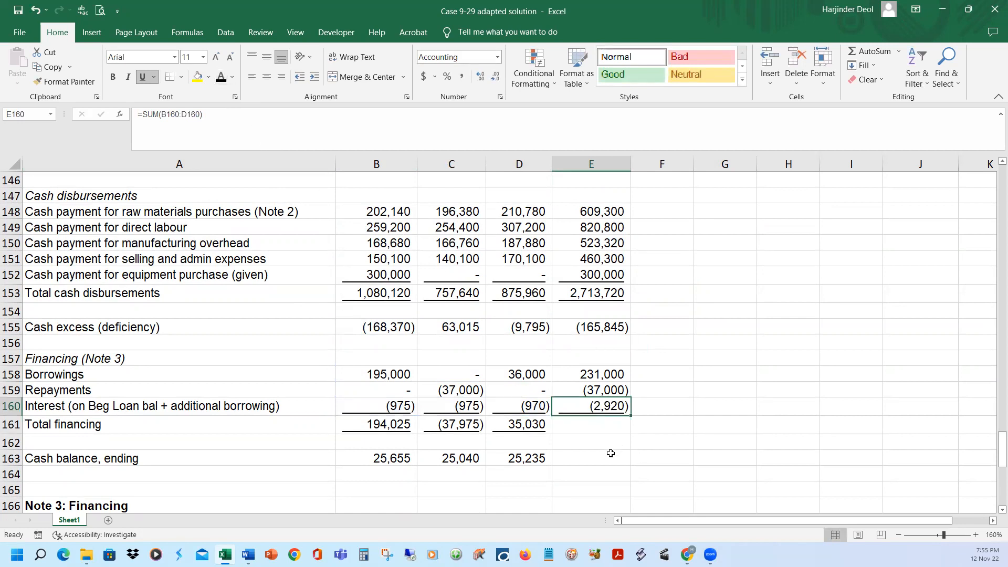
# Show the quarter's total financing in E161 as =SUM(E158:E160) and ending cash balance in E163 as =+E155+E161 in black font, checking both formulas
pyautogui.click(601, 427)
pyautogui.click(309, 121)
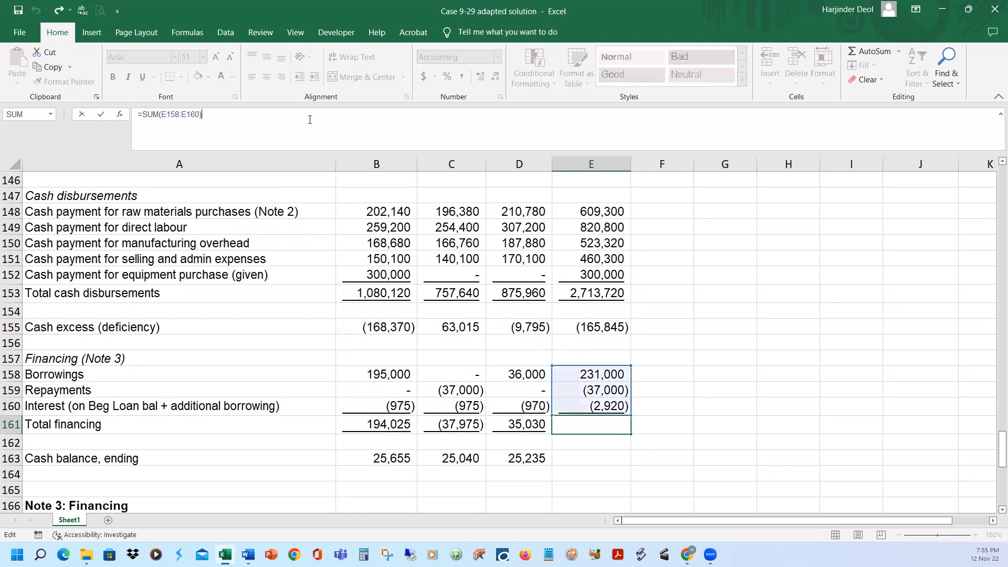
pyautogui.press('Escape')
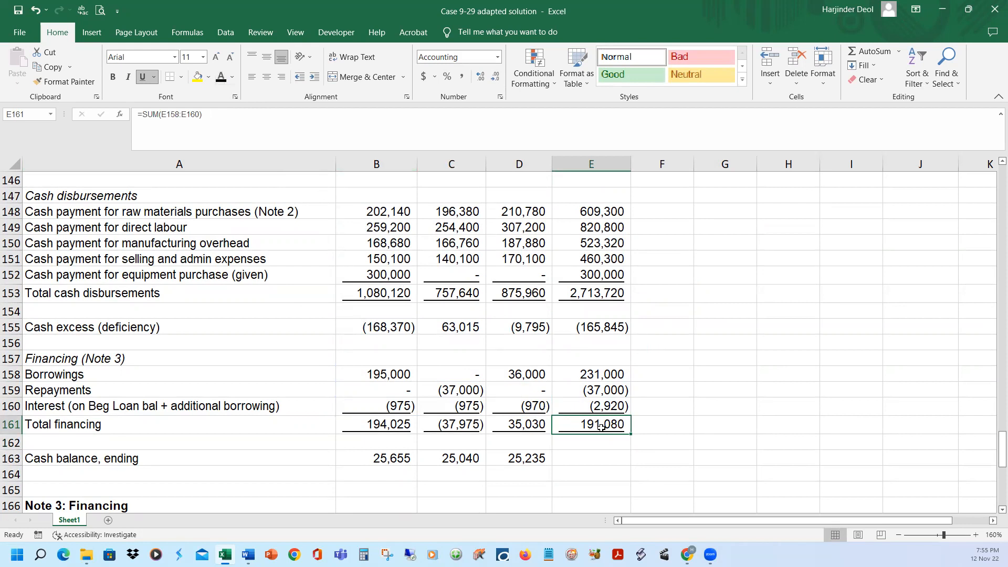
pyautogui.click(617, 464)
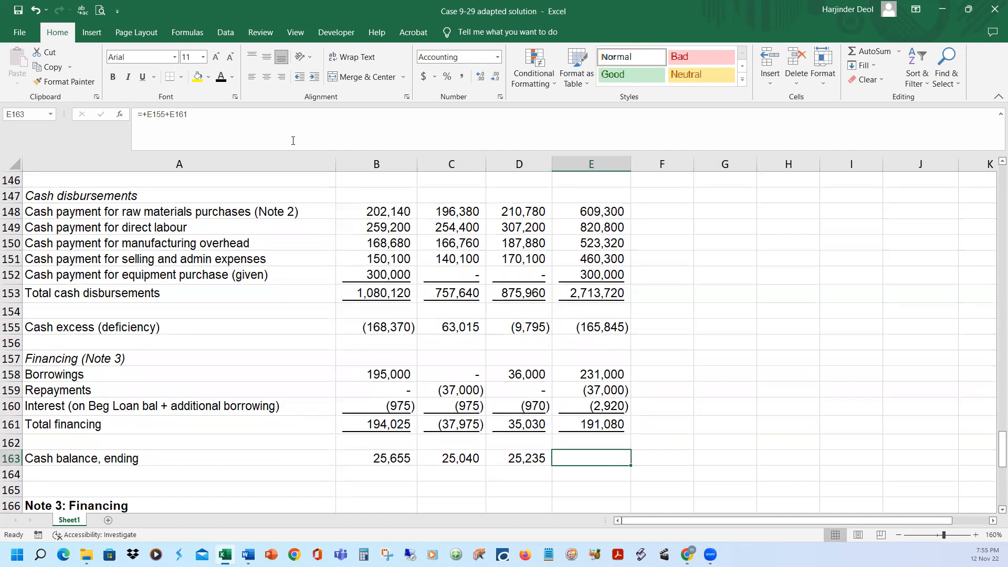
pyautogui.click(269, 116)
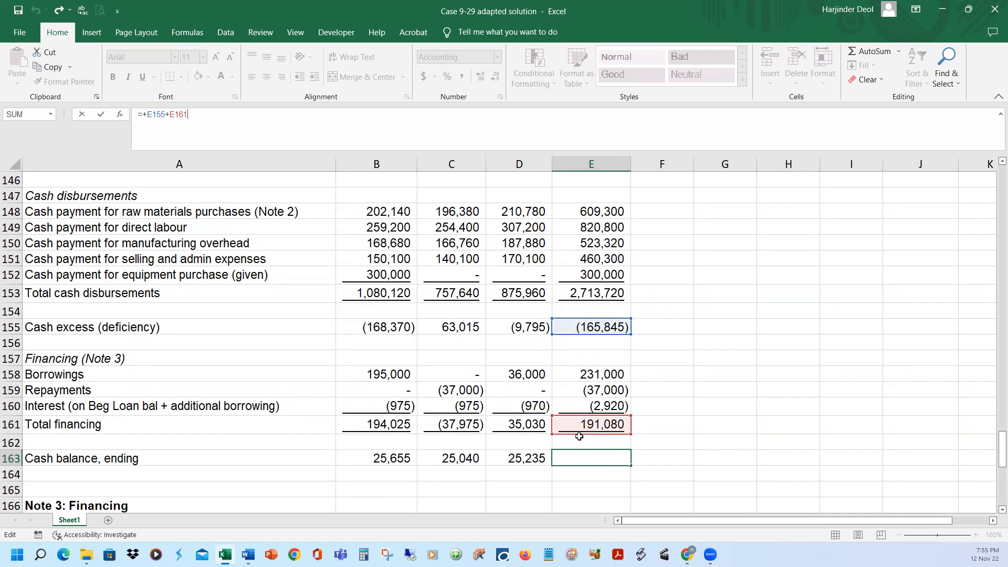
pyautogui.hotkey('ctrl', 'Return')
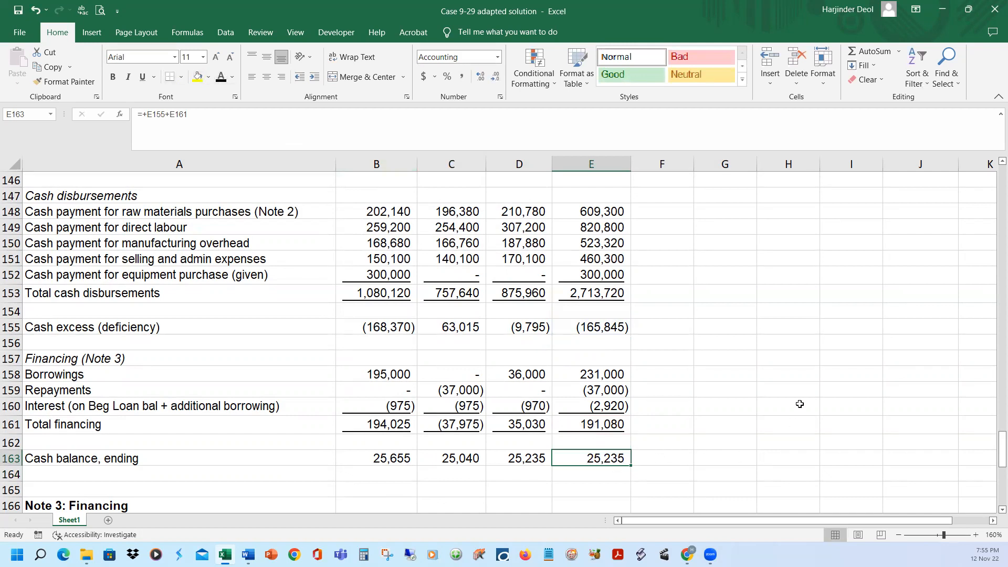
# Compare the ending cash balance for March in D163 with the quarter's in E163, and review the cash budget from its heading
pyautogui.scroll(-1, 795, 408)
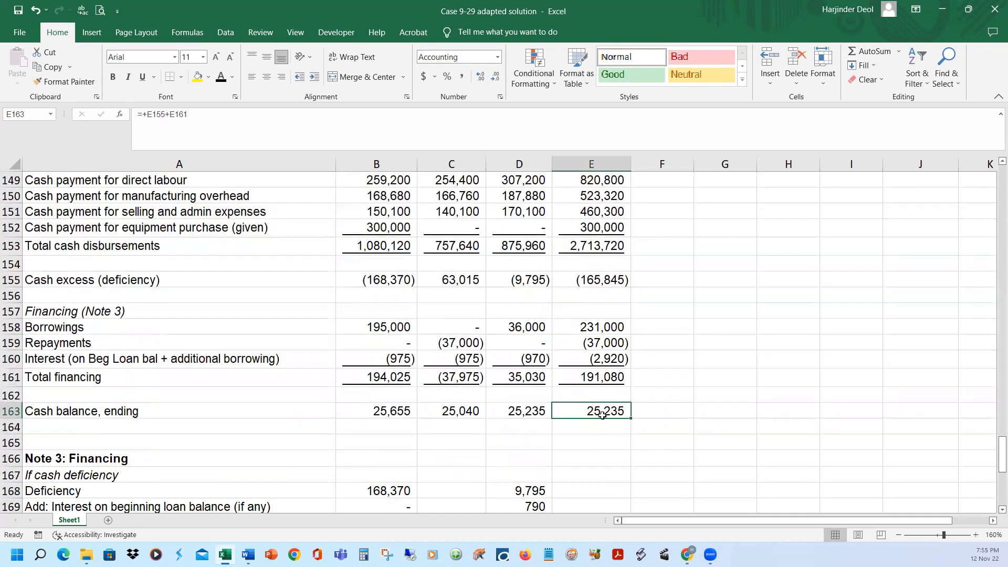
pyautogui.click(531, 412)
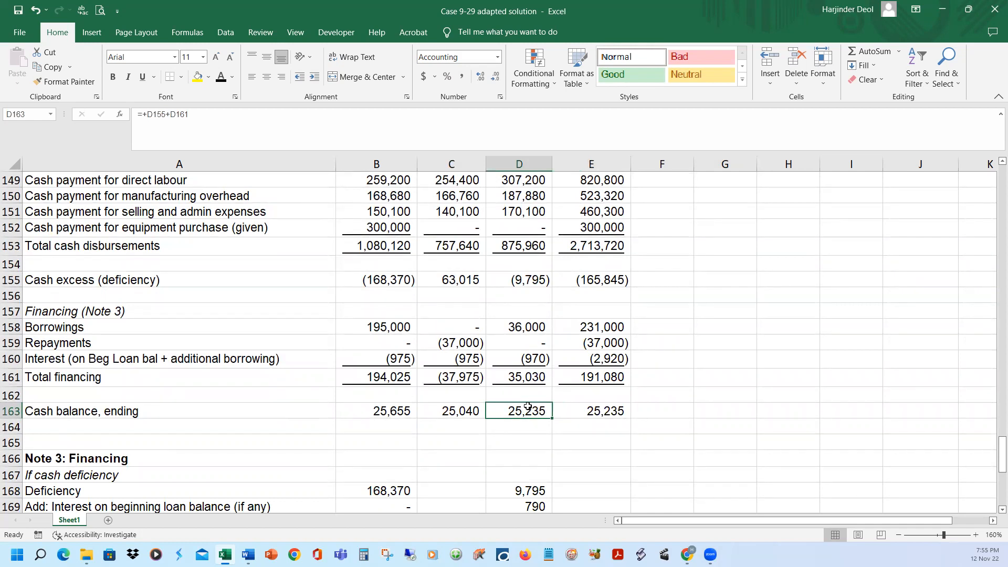
pyautogui.click(575, 411)
pyautogui.click(538, 411)
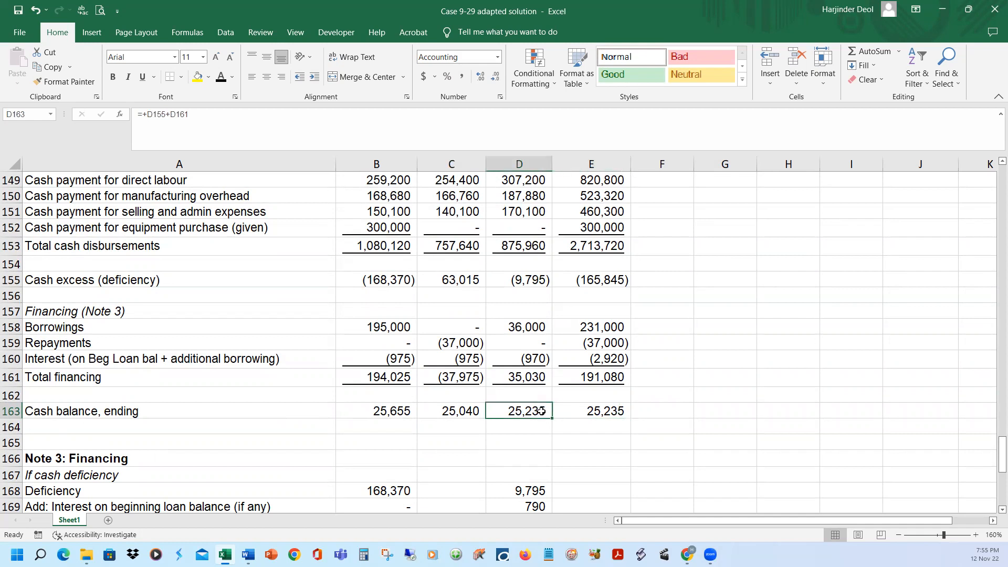
pyautogui.click(578, 411)
pyautogui.click(546, 411)
pyautogui.scroll(3, 784, 408)
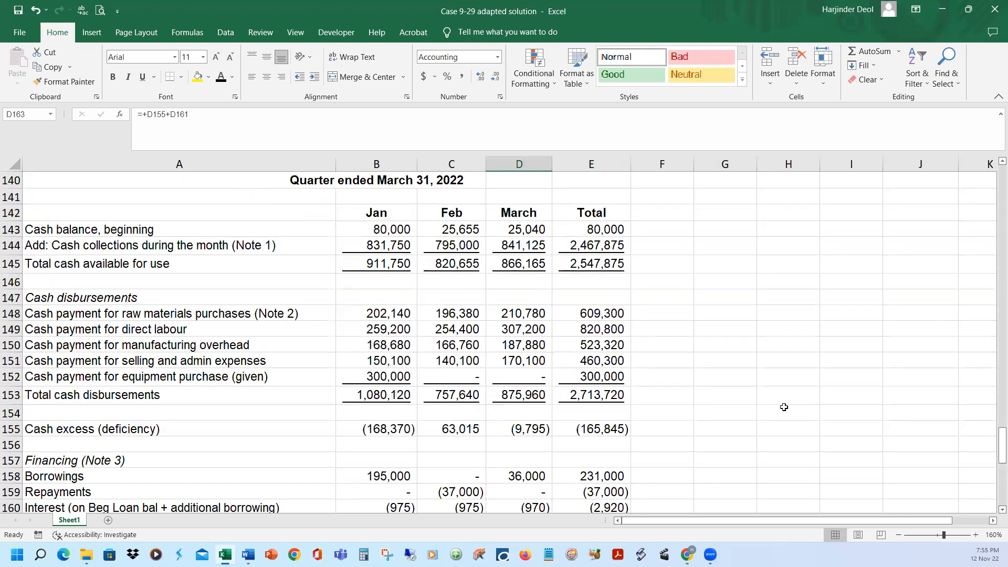
pyautogui.scroll(1, 784, 408)
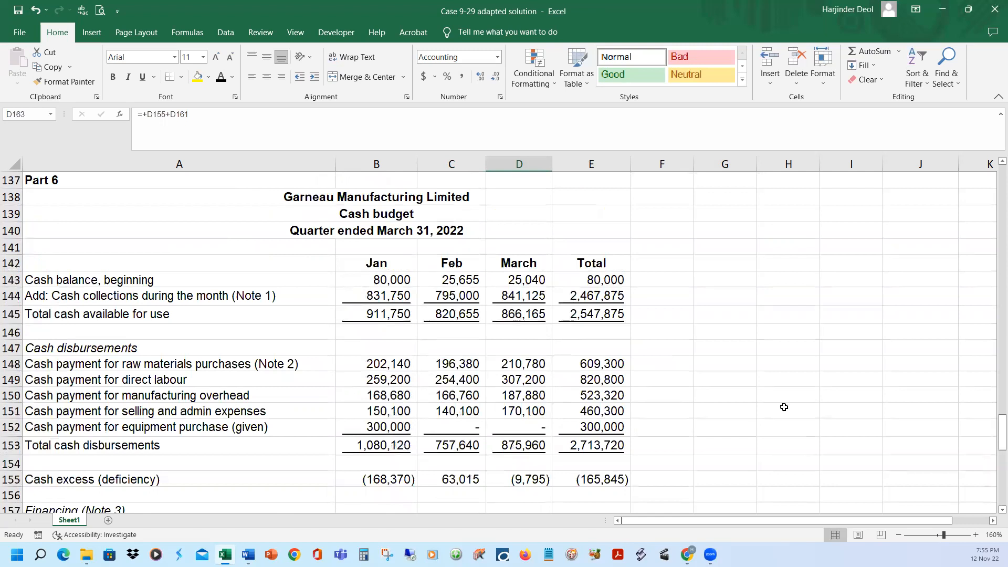